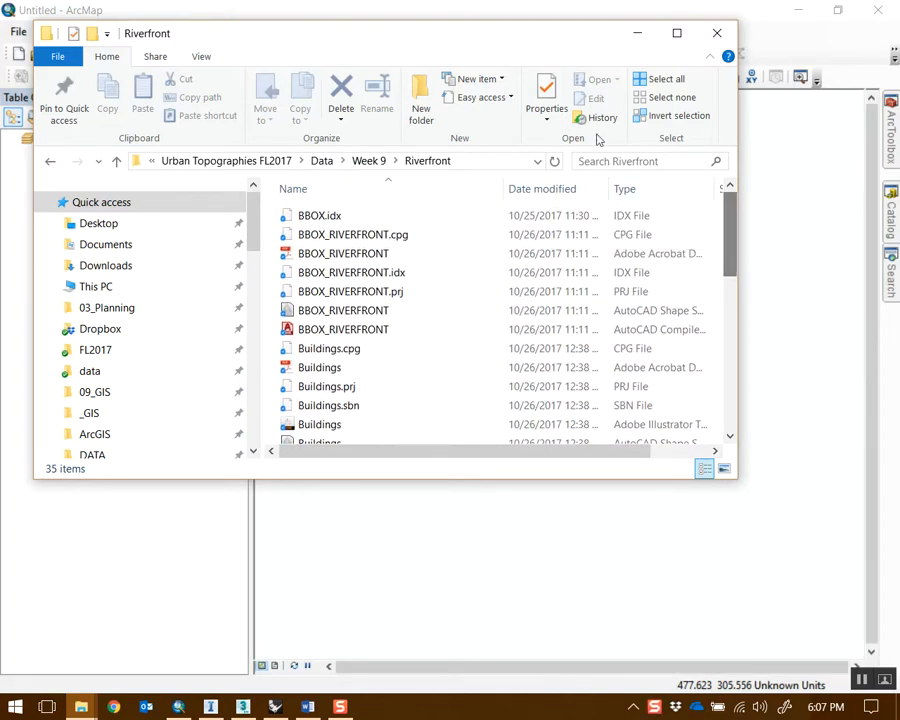
# Browse the catalog's Urban Topographies folder connection to the Riverfront folder under Data, Week 9
pyautogui.click(640, 34)
pyautogui.click(892, 215)
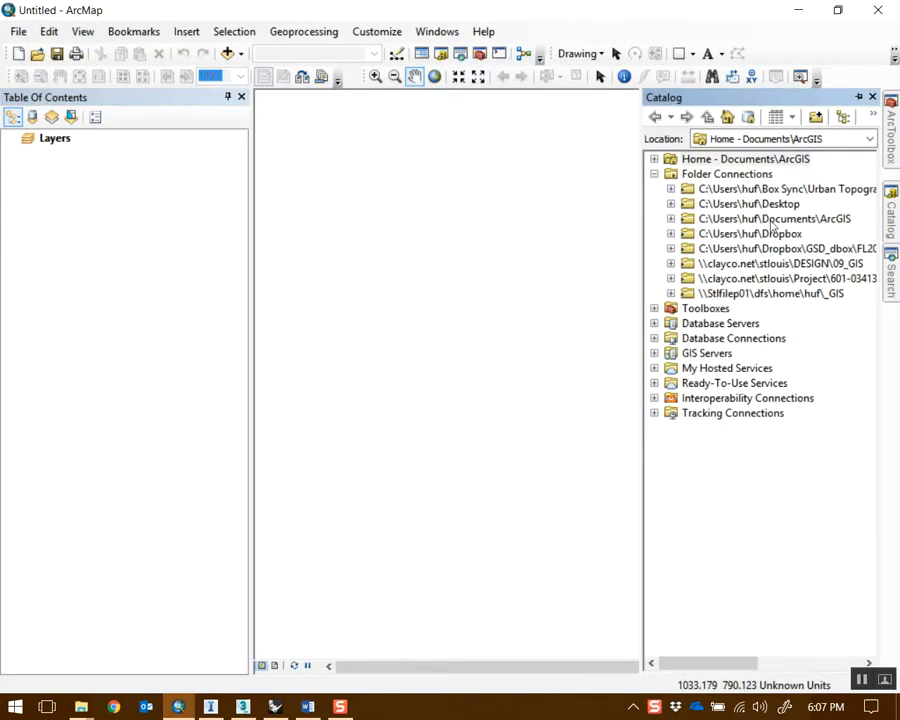
pyautogui.click(671, 248)
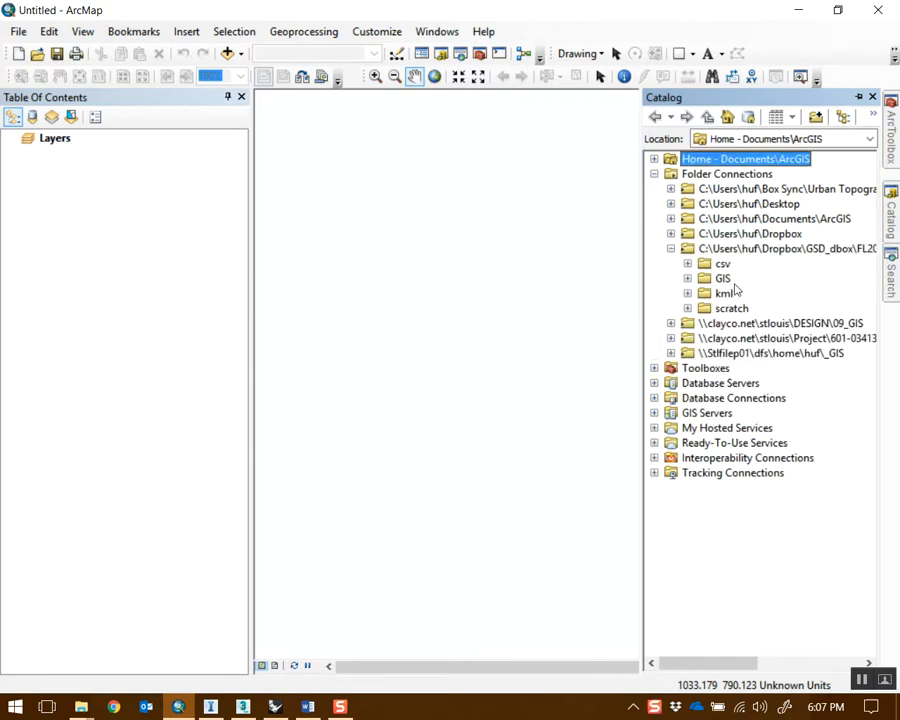
pyautogui.click(671, 249)
pyautogui.click(671, 189)
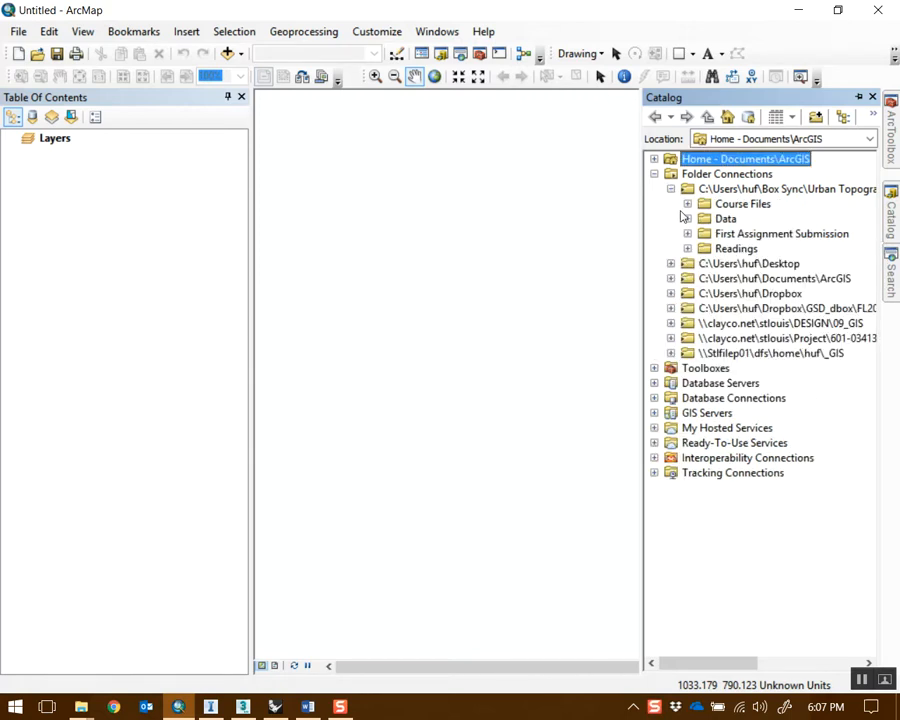
pyautogui.click(687, 218)
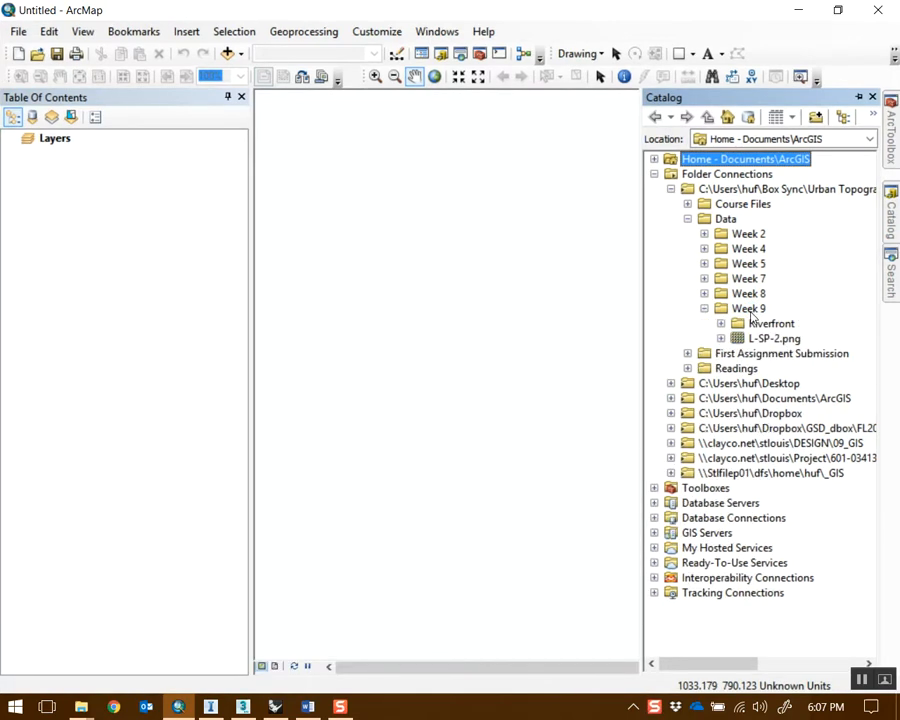
pyautogui.click(721, 323)
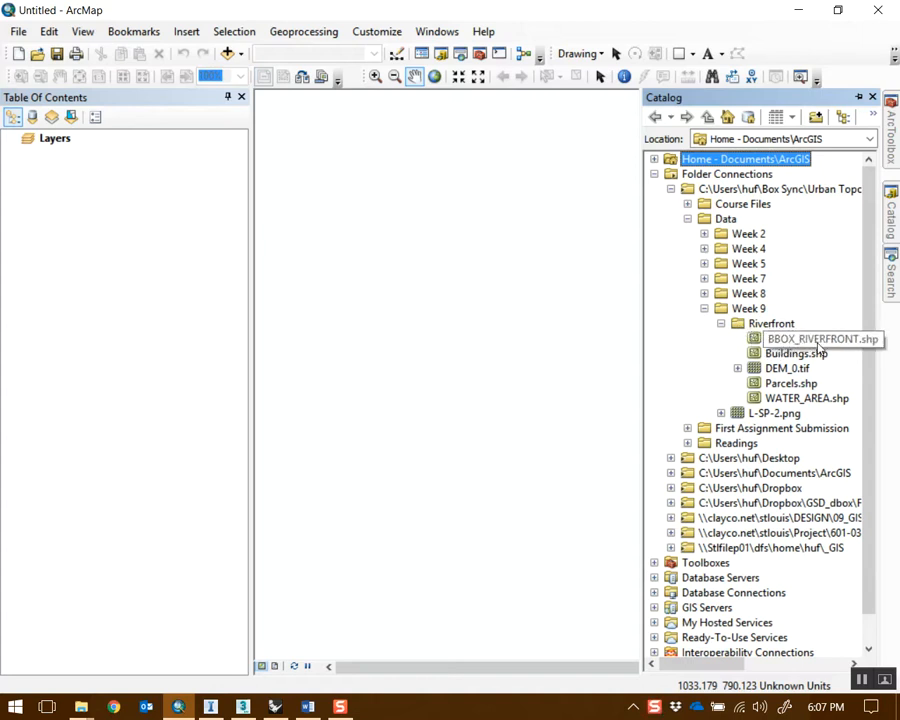
# Add BBOX_RIVERFRONT.shp, Buildings.shp, Parcels.shp, WATER_AREA.shp and DEM_0.tif from the Riverfront folder to the map
pyautogui.moveTo(800, 340); pyautogui.dragTo(528, 337)
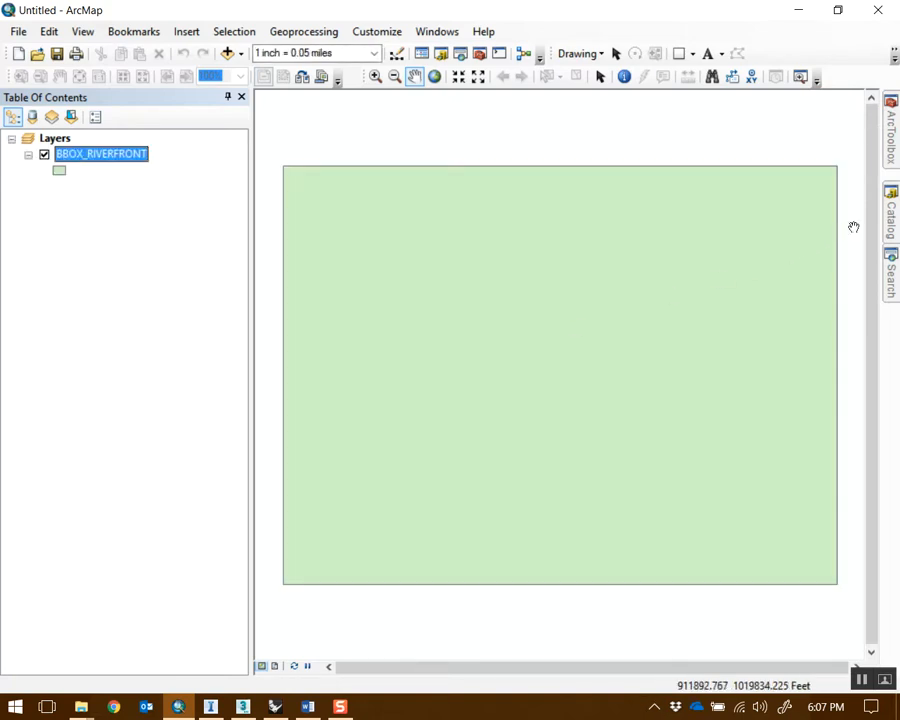
pyautogui.moveTo(889, 218)
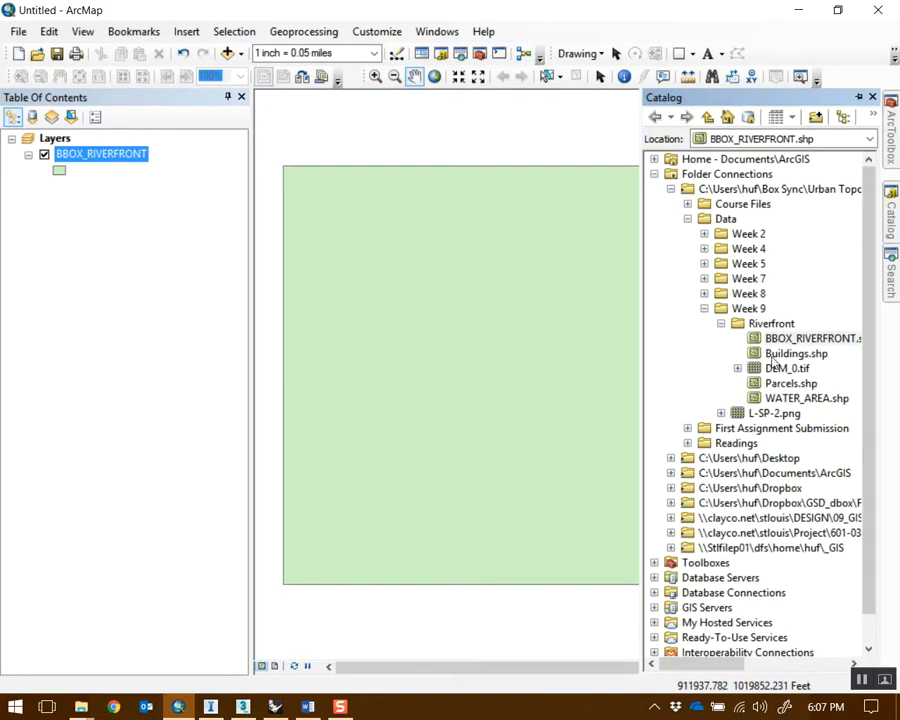
pyautogui.moveTo(790, 355); pyautogui.dragTo(432, 338)
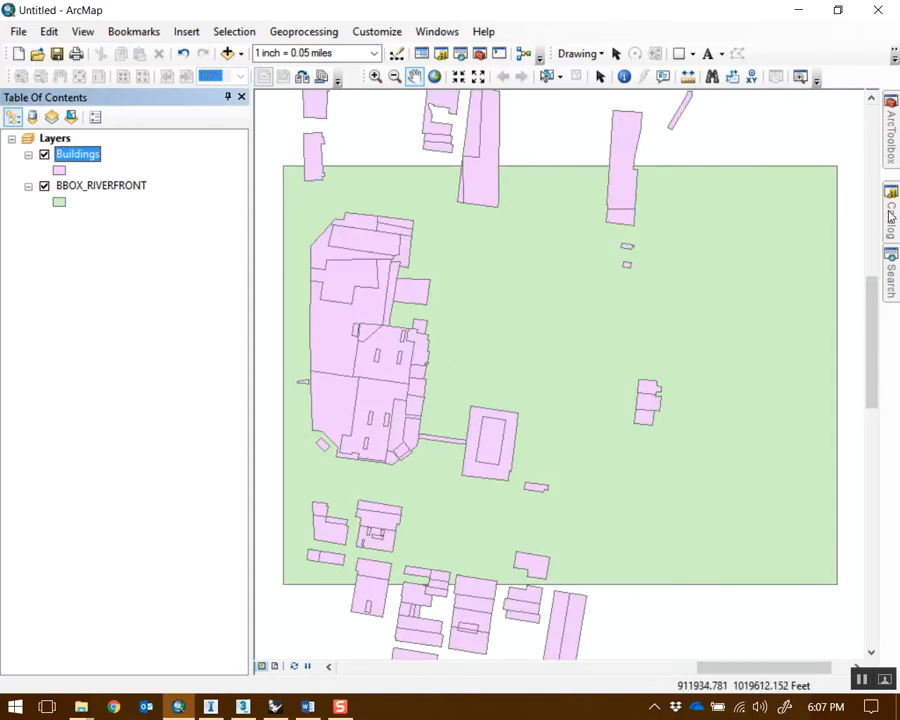
pyautogui.moveTo(882, 238)
pyautogui.moveTo(790, 384)
pyautogui.mouseDown()
pyautogui.moveTo(639, 363)
pyautogui.moveTo(619, 341)
pyautogui.mouseUp()
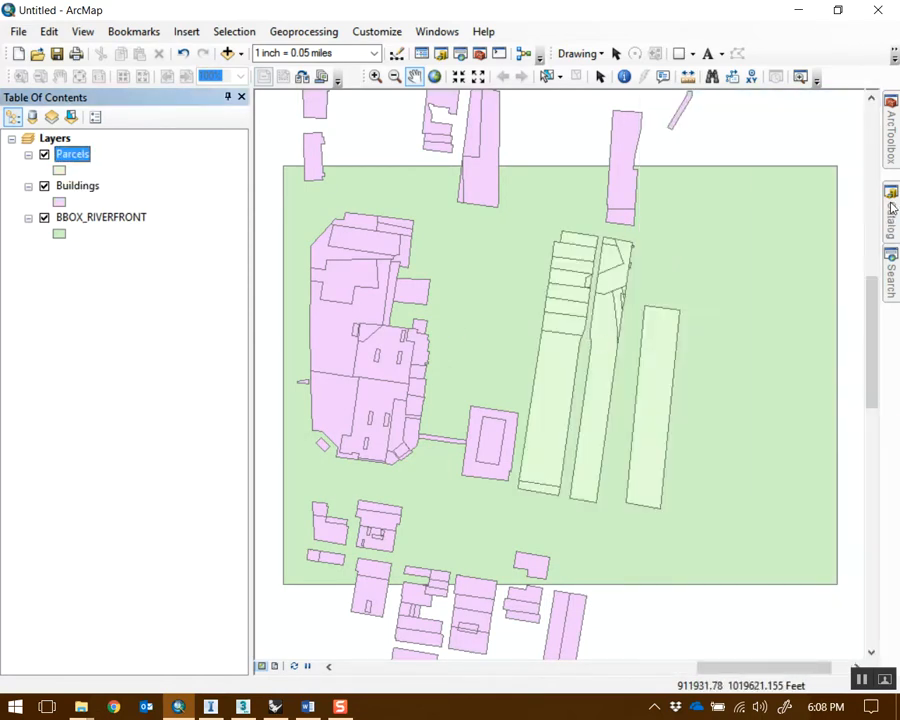
pyautogui.moveTo(891, 207)
pyautogui.moveTo(786, 402); pyautogui.dragTo(498, 346)
pyautogui.scroll(-2, 559, 360)
pyautogui.scroll(-1, 559, 360)
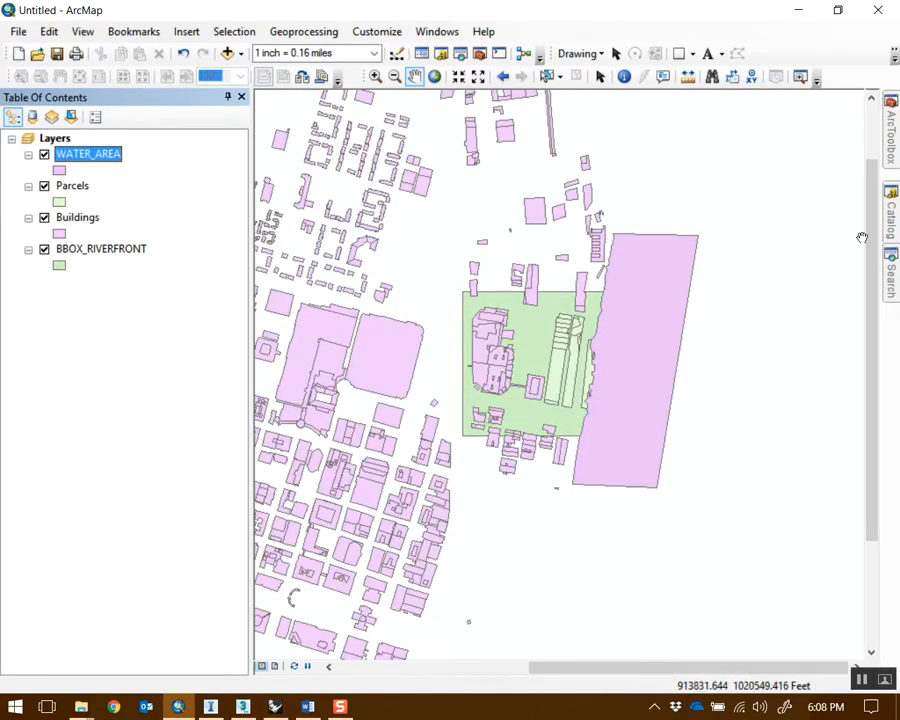
pyautogui.moveTo(891, 215)
pyautogui.moveTo(786, 376); pyautogui.dragTo(474, 301)
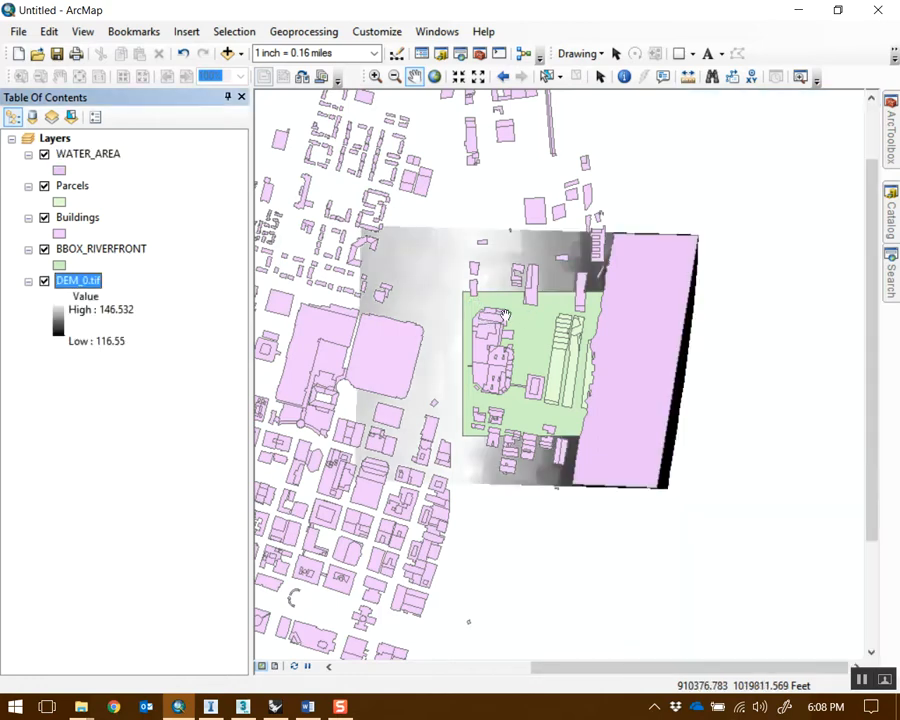
# Hide the WATER_AREA, Parcels, Buildings and BBOX_RIVERFRONT layers and inspect the DEM_0.tif terrain on its own
pyautogui.click(44, 155)
pyautogui.click(44, 186)
pyautogui.click(44, 217)
pyautogui.click(44, 249)
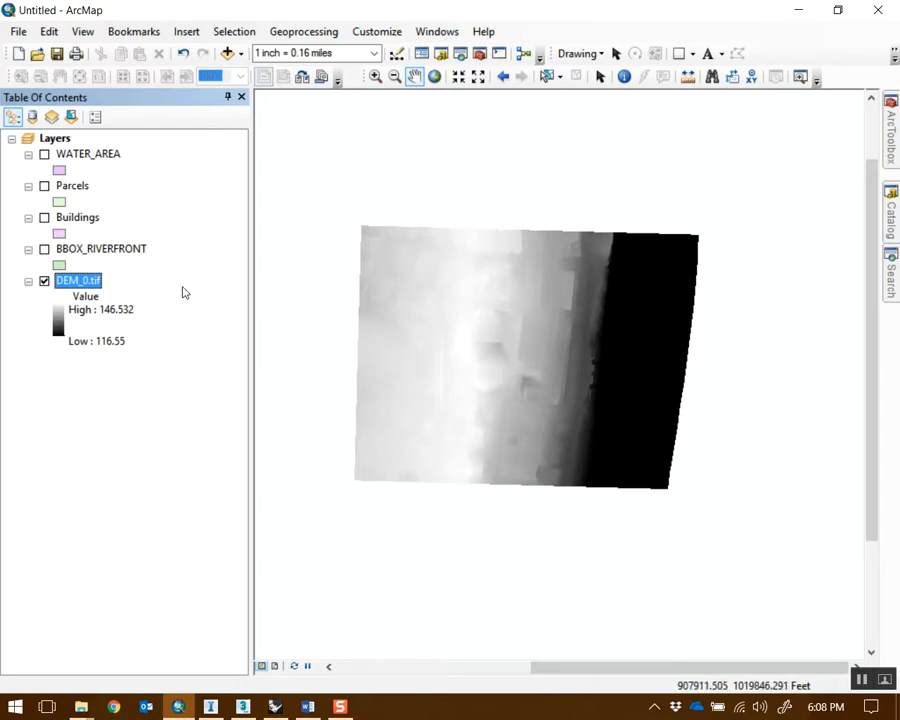
pyautogui.scroll(-4, 589, 372)
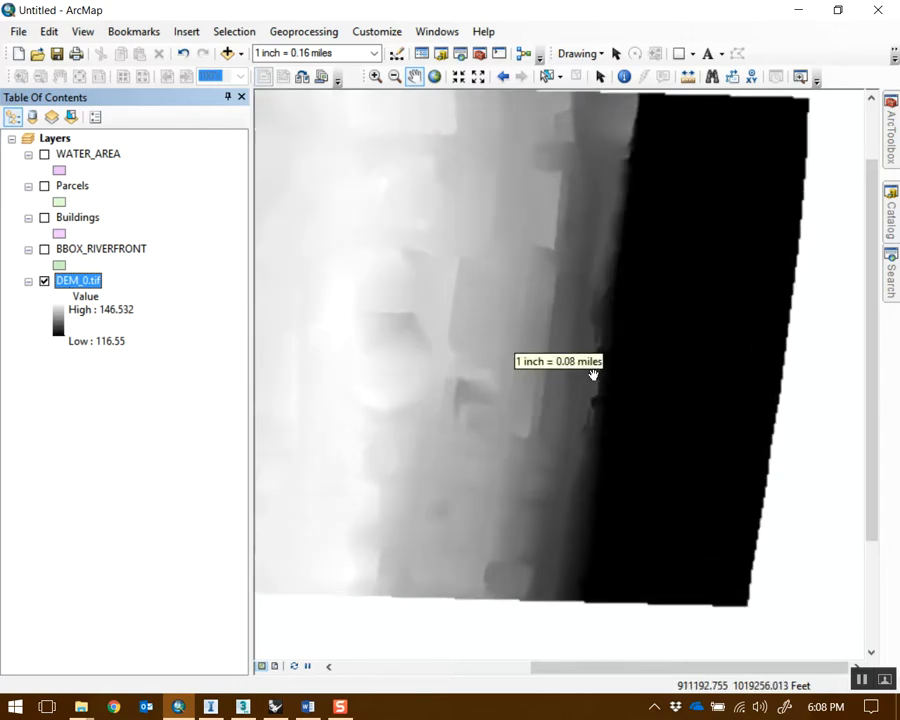
pyautogui.scroll(1, 598, 375)
pyautogui.moveTo(623, 389); pyautogui.dragTo(675, 403)
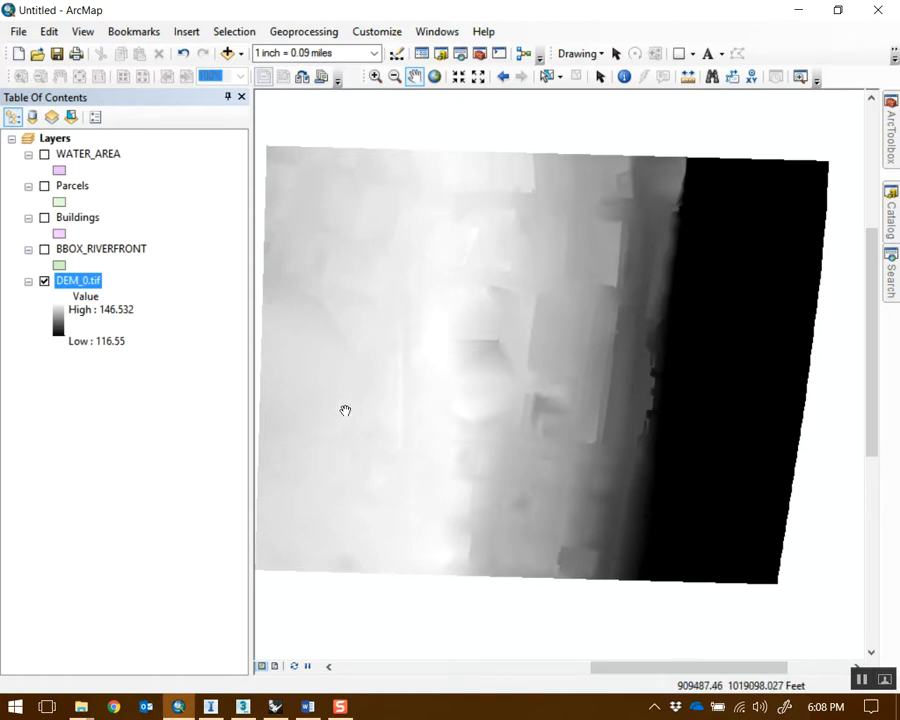
# Show the BBOX_RIVERFRONT and Buildings layers, examine the height and elevation fields in the Buildings attribute table, and close it
pyautogui.click(44, 250)
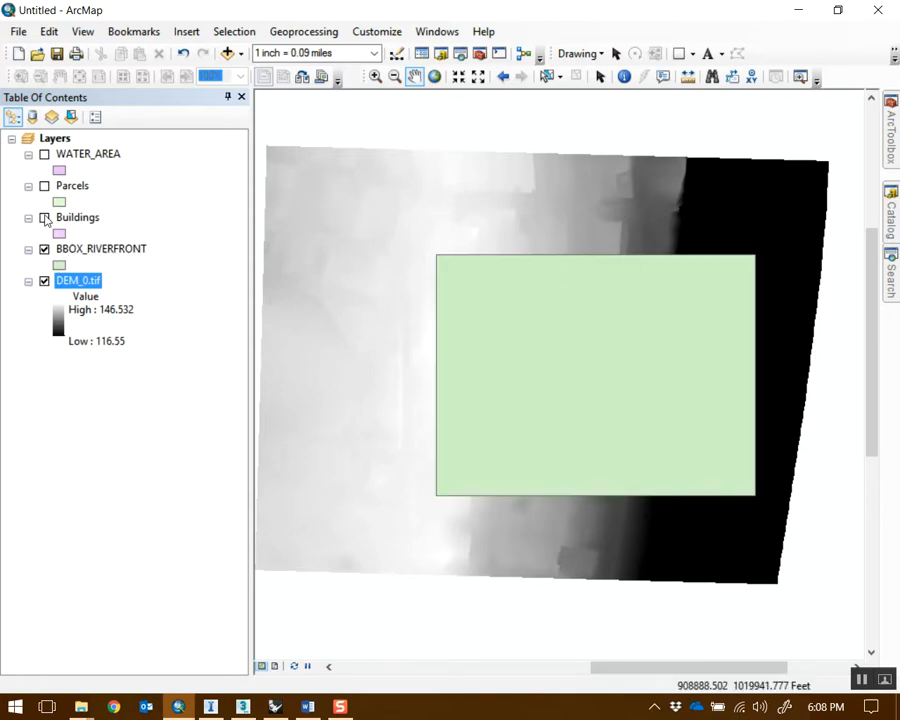
pyautogui.click(44, 218)
pyautogui.rightClick(89, 221)
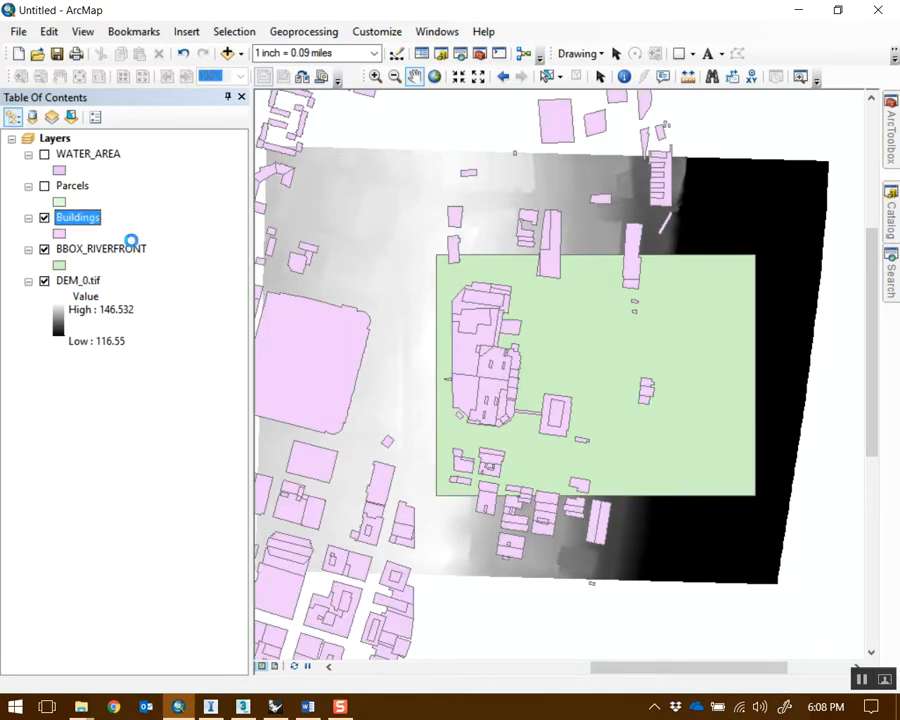
pyautogui.click(158, 269)
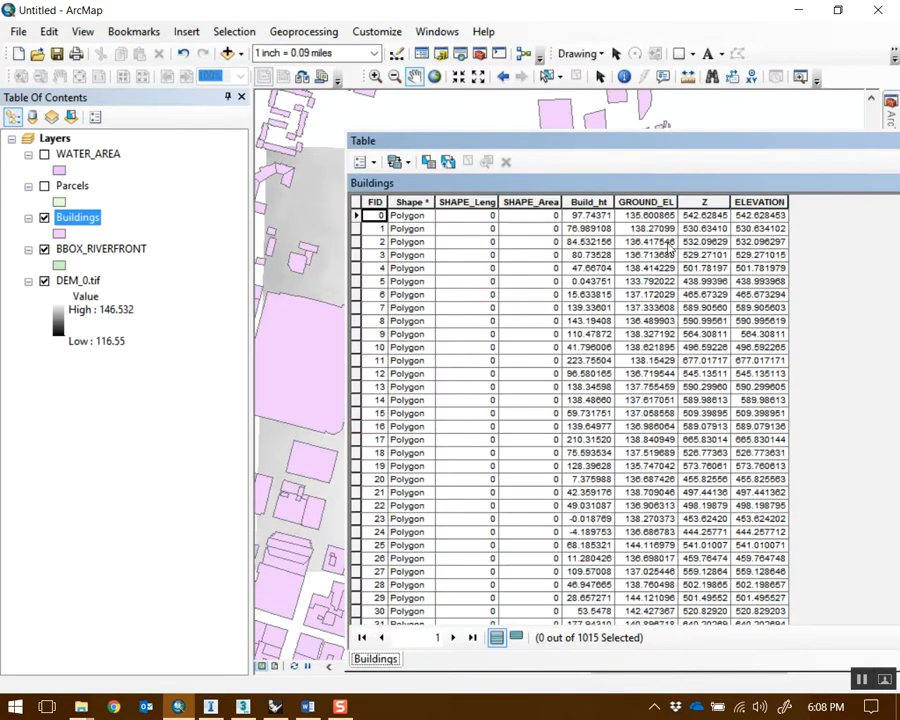
pyautogui.moveTo(718, 146); pyautogui.dragTo(458, 136)
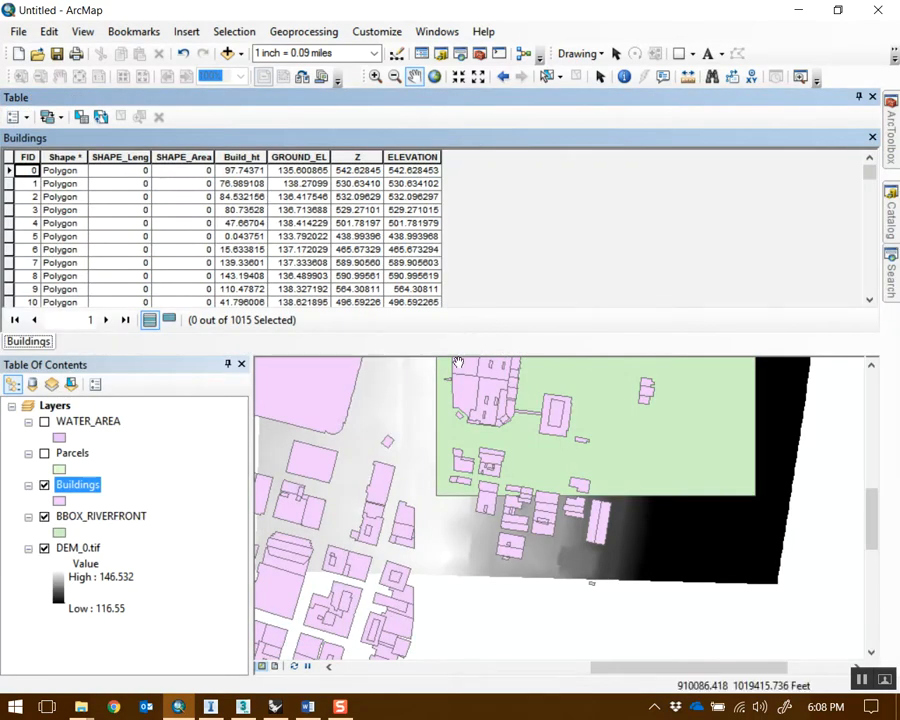
pyautogui.moveTo(457, 352); pyautogui.dragTo(464, 559)
pyautogui.moveTo(58, 96); pyautogui.dragTo(136, 125)
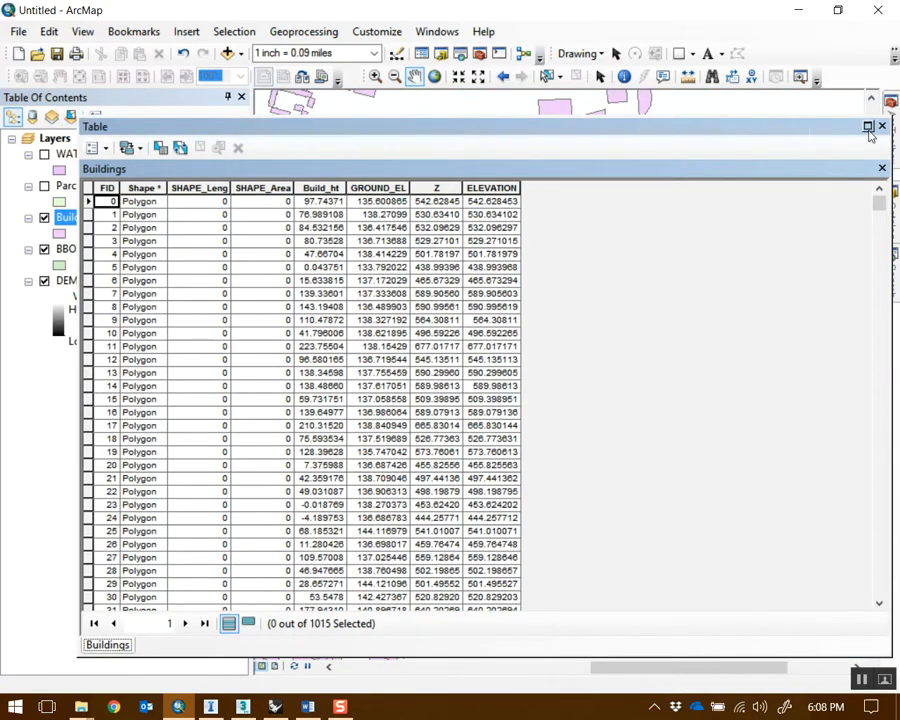
pyautogui.click(883, 126)
# Show the Parcels and WATER_AREA layers for an overview, and hide all layers except DEM_0.tif
pyautogui.click(44, 186)
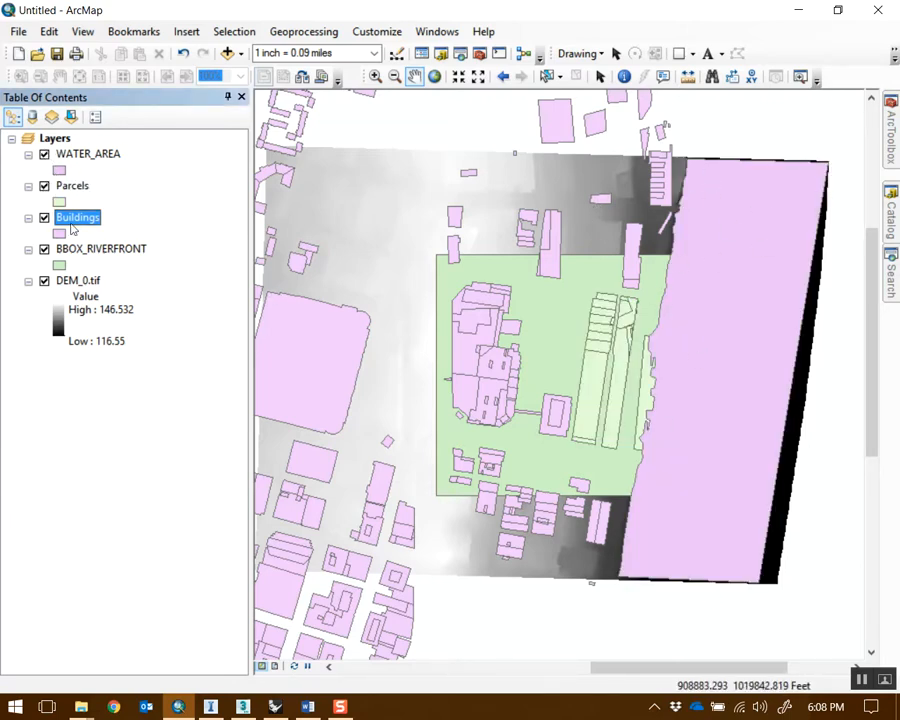
pyautogui.click(44, 154)
pyautogui.click(44, 186)
pyautogui.click(44, 218)
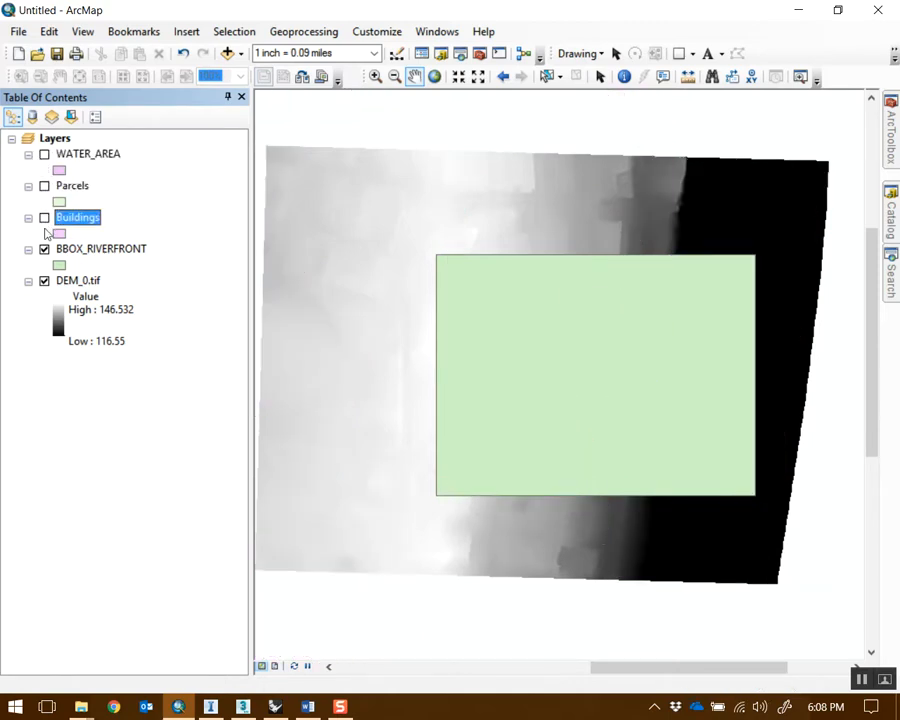
pyautogui.click(45, 252)
pyautogui.click(44, 250)
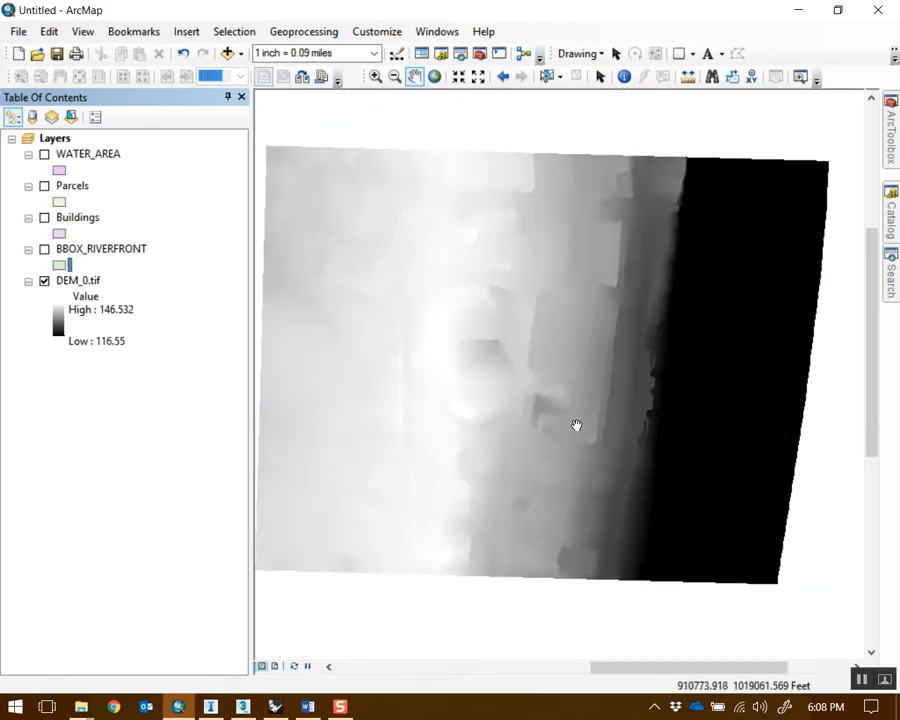
# Switch to InfraWorks and set up a new model named North Riverfront Model, stored on My Computer
pyautogui.click(210, 706)
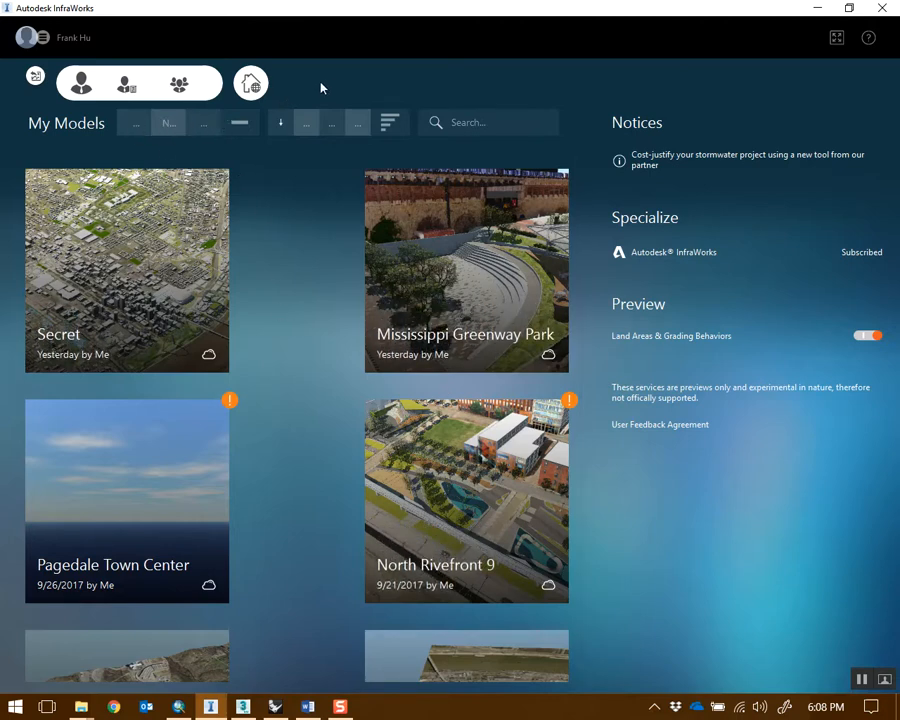
pyautogui.click(167, 127)
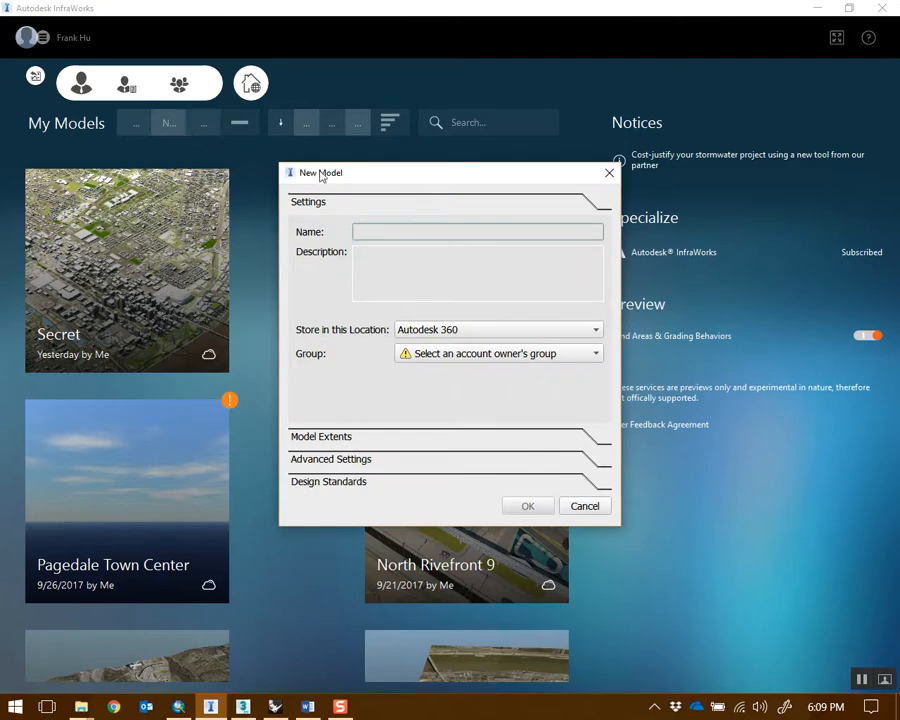
pyautogui.moveTo(341, 177); pyautogui.dragTo(487, 221)
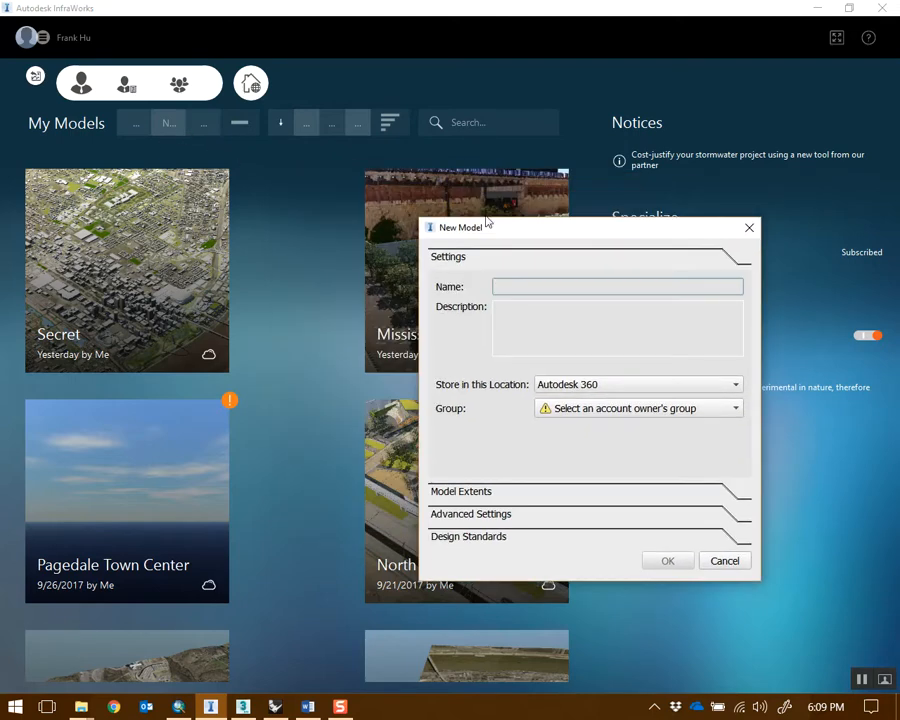
pyautogui.write('North Riverfront Model')
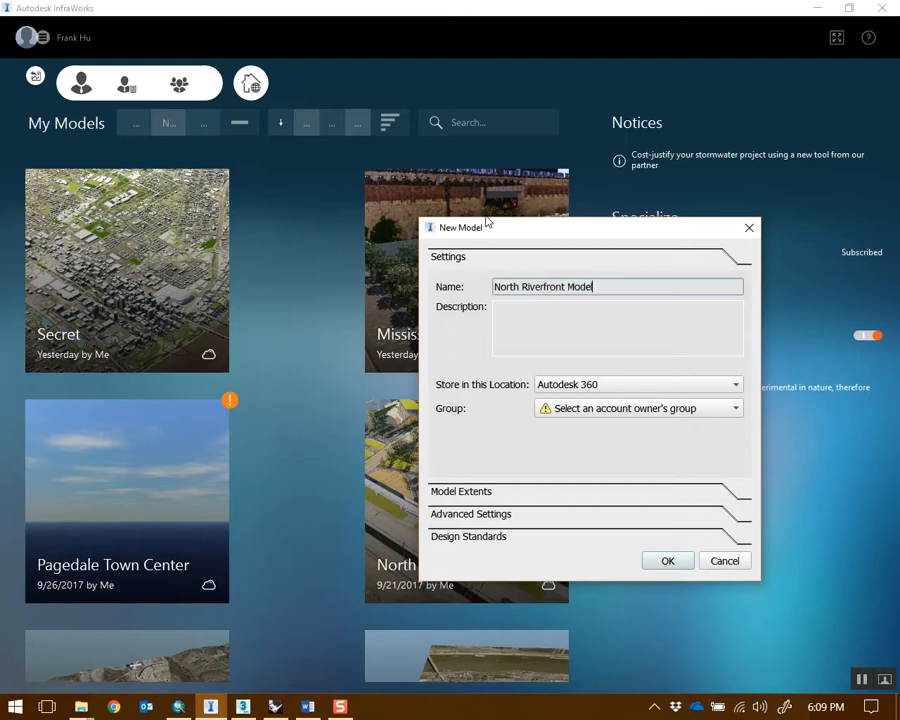
pyautogui.click(658, 386)
pyautogui.click(599, 408)
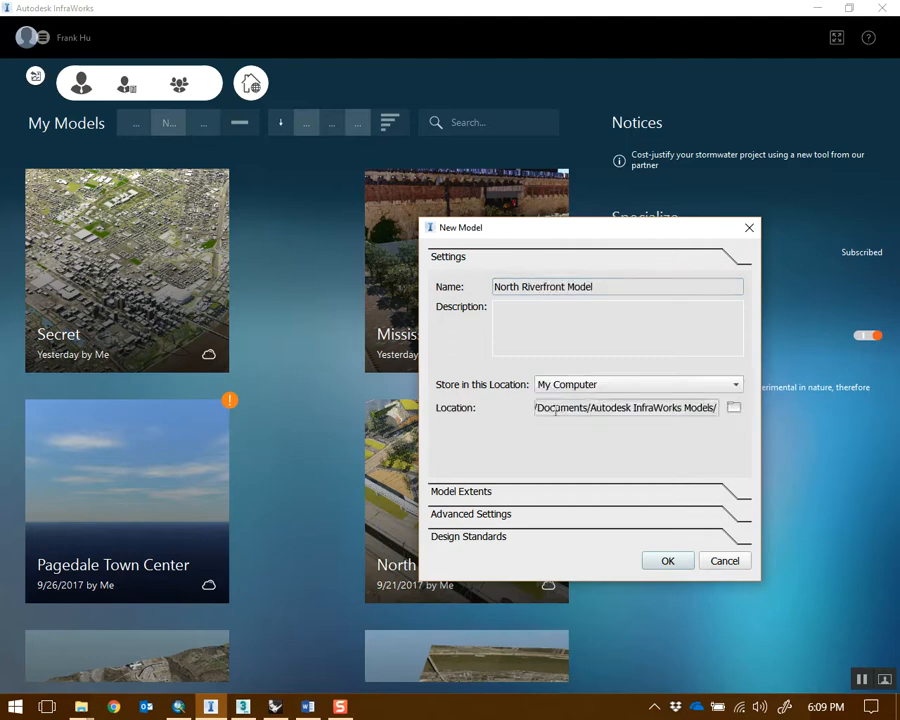
pyautogui.moveTo(566, 228); pyautogui.dragTo(487, 156)
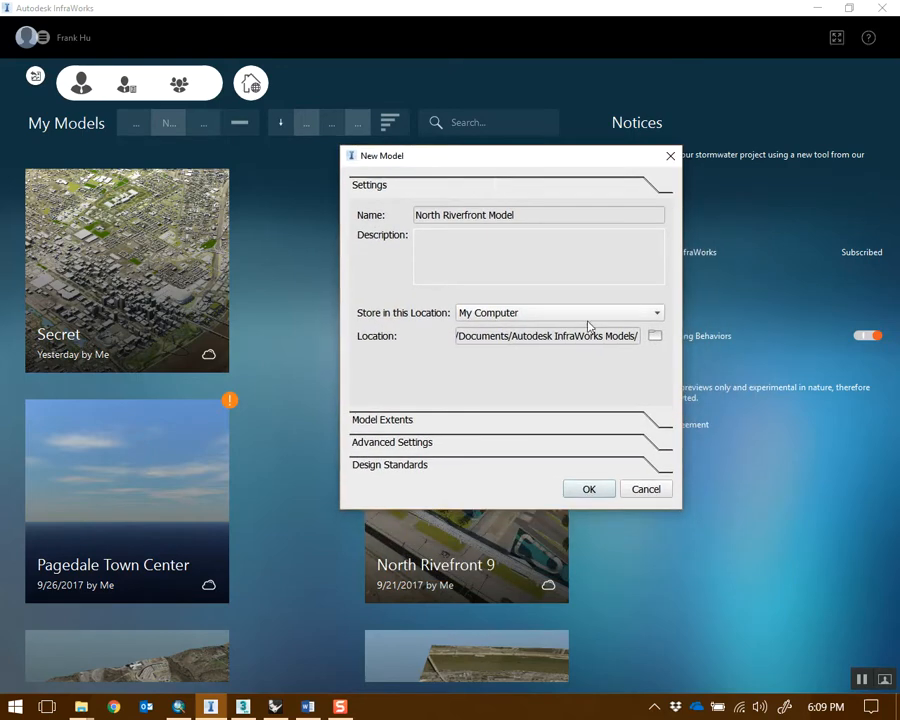
# Define the model extent from the first polygon of BBOX_RIVERFRONT in the Week 9 Riverfront data folder and create the model
pyautogui.click(413, 421)
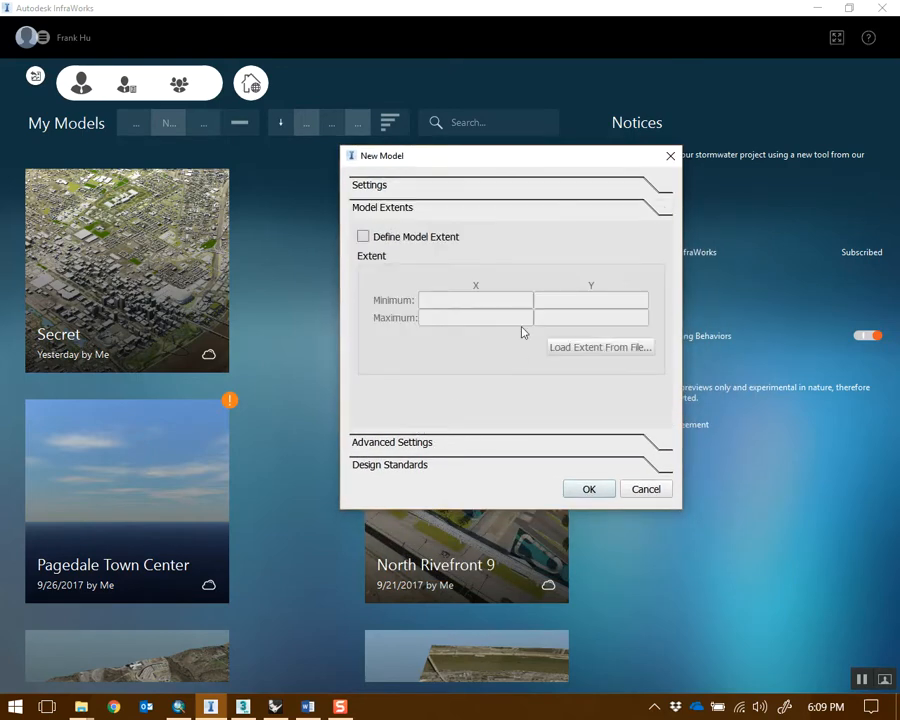
pyautogui.click(363, 237)
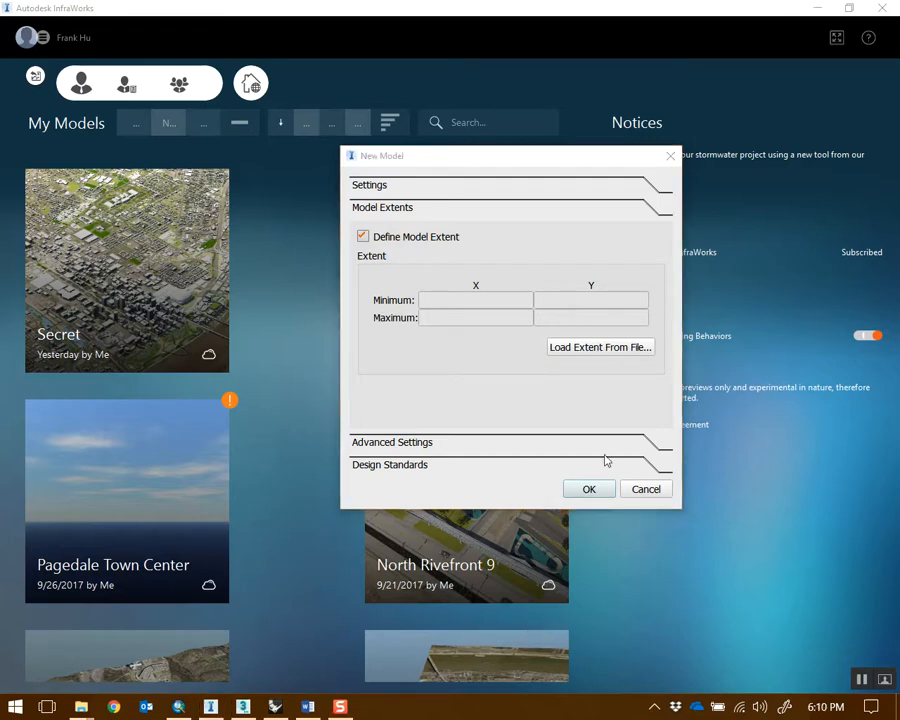
pyautogui.click(598, 355)
pyautogui.scroll(10, 250, 420)
pyautogui.click(172, 255)
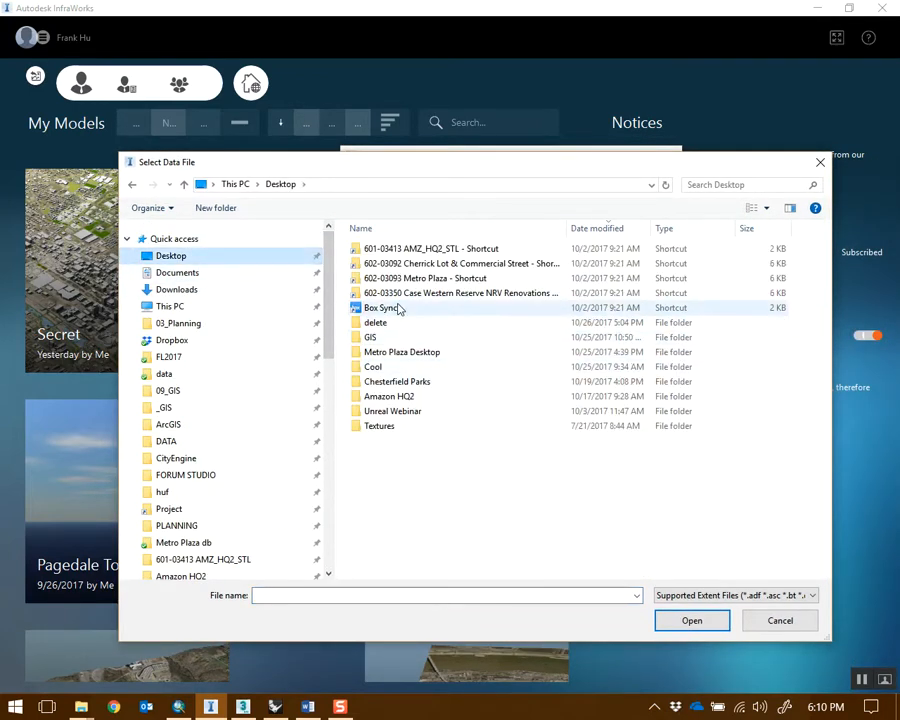
pyautogui.doubleClick(398, 309)
pyautogui.doubleClick(368, 288)
pyautogui.doubleClick(388, 262)
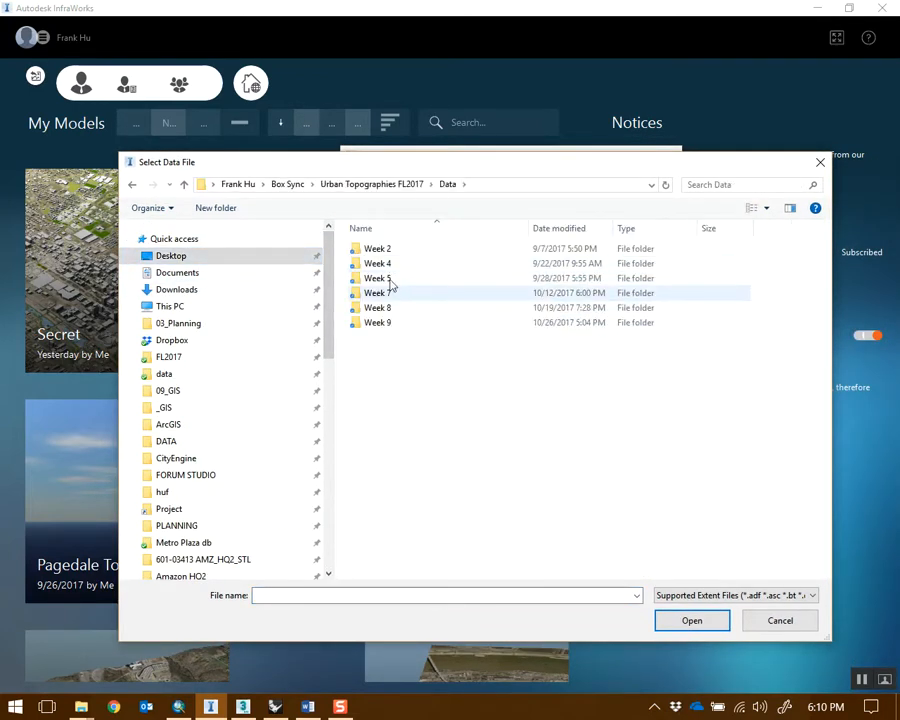
pyautogui.doubleClick(378, 321)
pyautogui.doubleClick(394, 262)
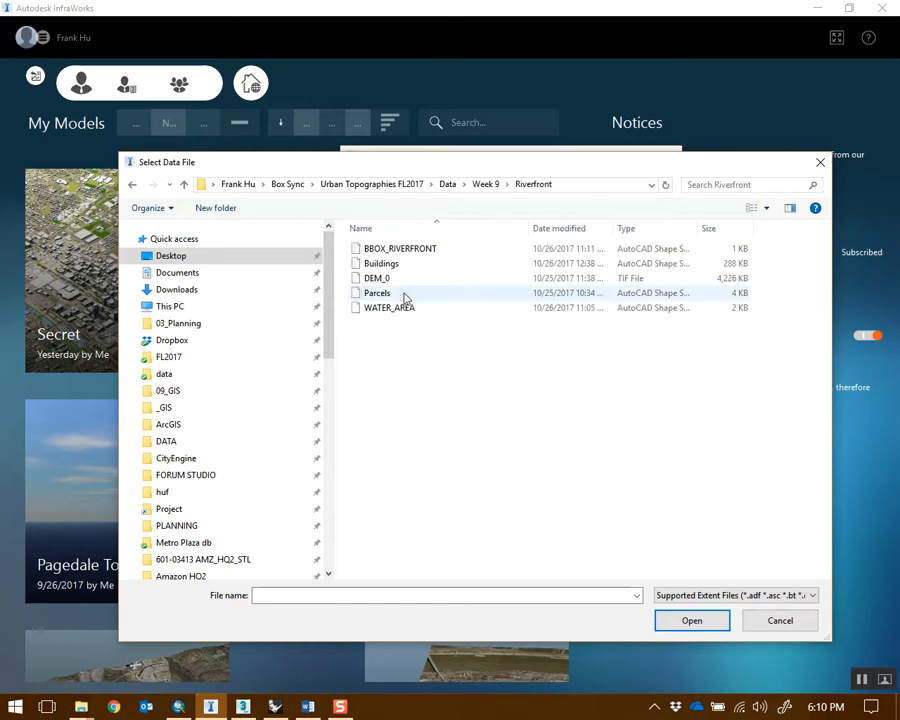
pyautogui.click(402, 249)
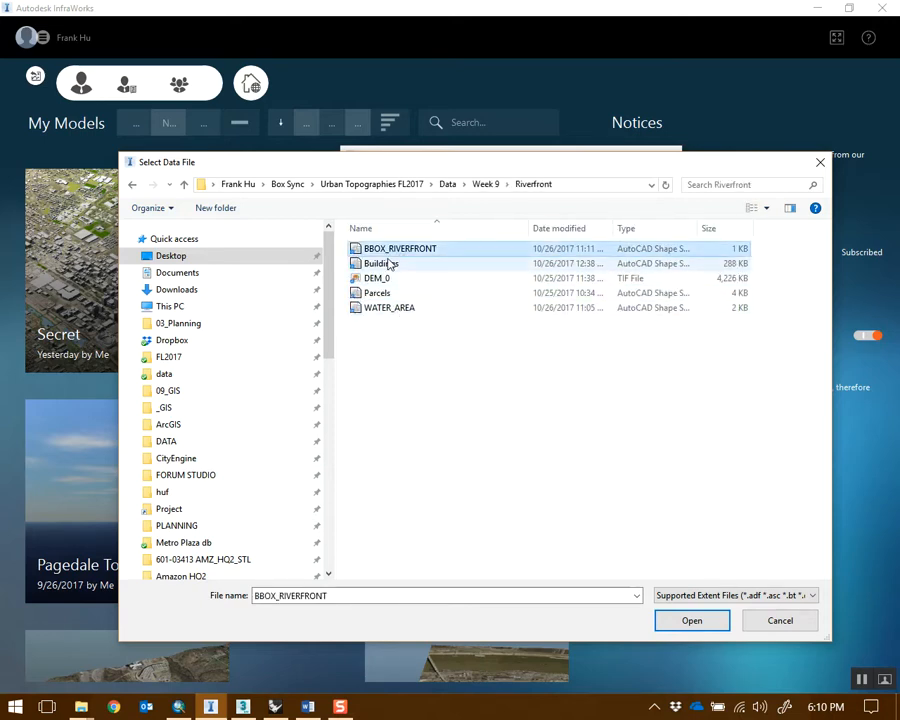
pyautogui.click(692, 621)
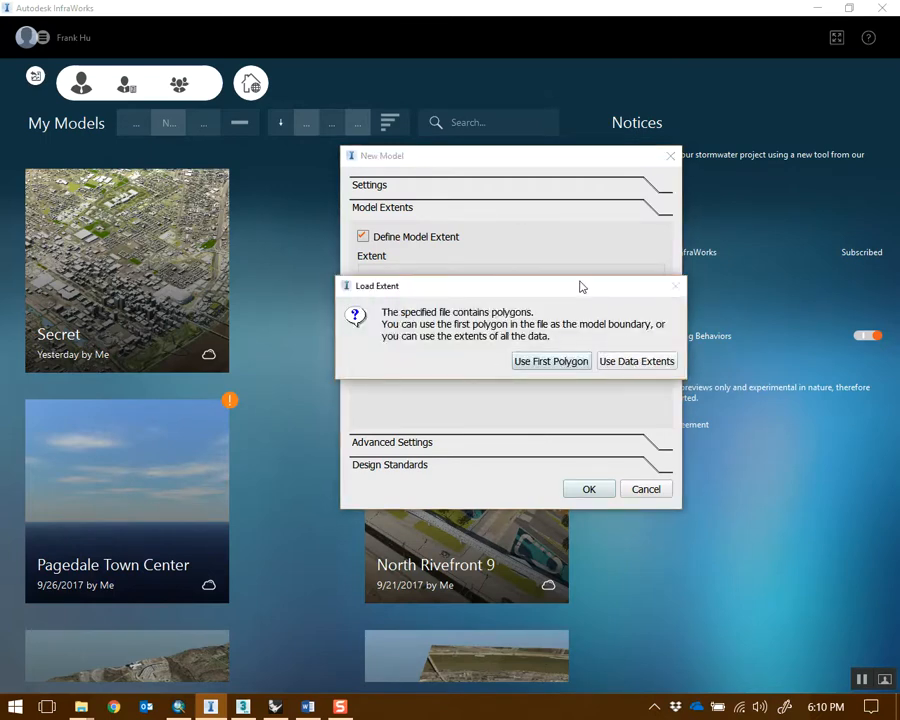
pyautogui.click(568, 352)
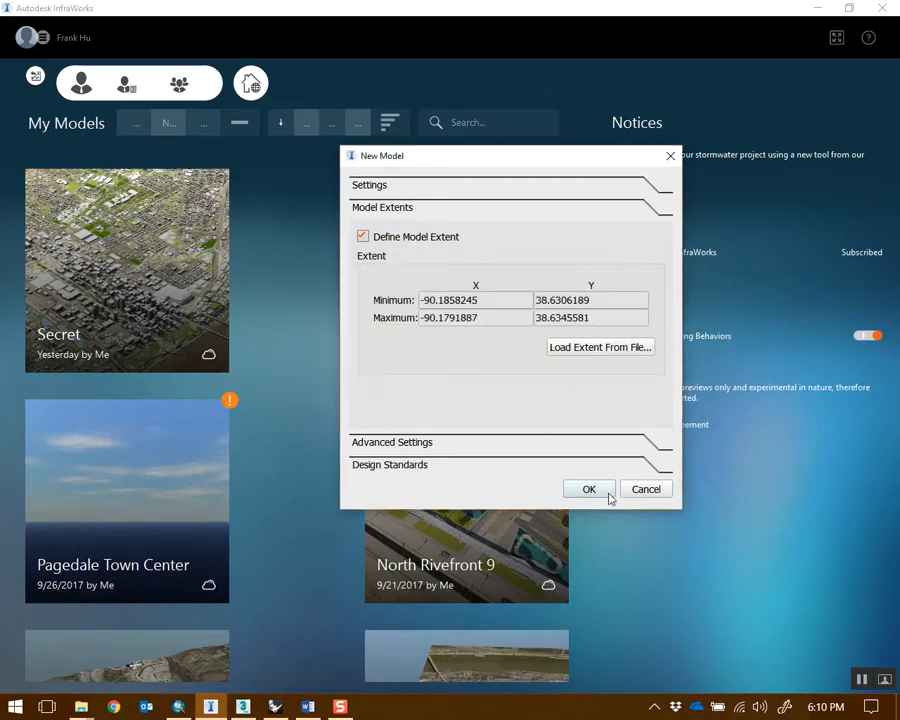
pyautogui.click(587, 491)
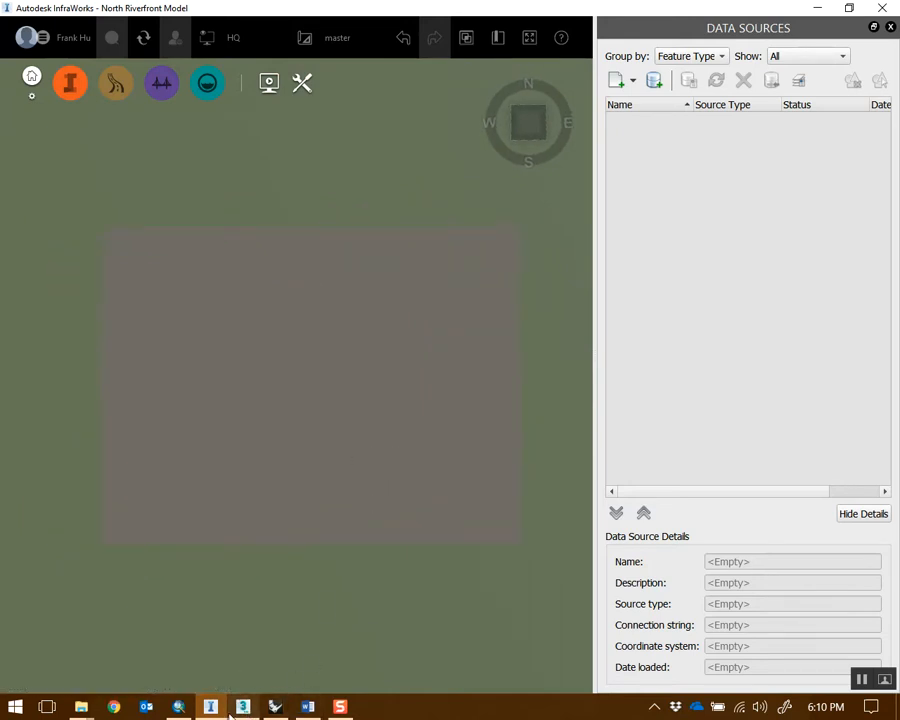
# Switch to ArcMap, show the BBOX_RIVERFRONT layer over DEM_0.tif to compare its extent, and return to InfraWorks
pyautogui.click(183, 709)
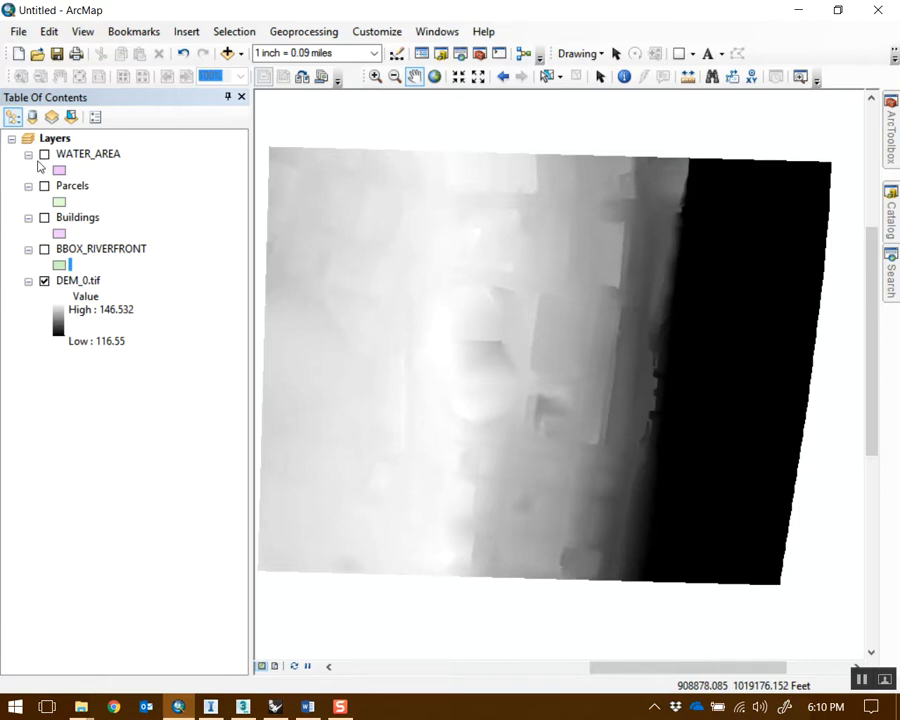
pyautogui.click(43, 250)
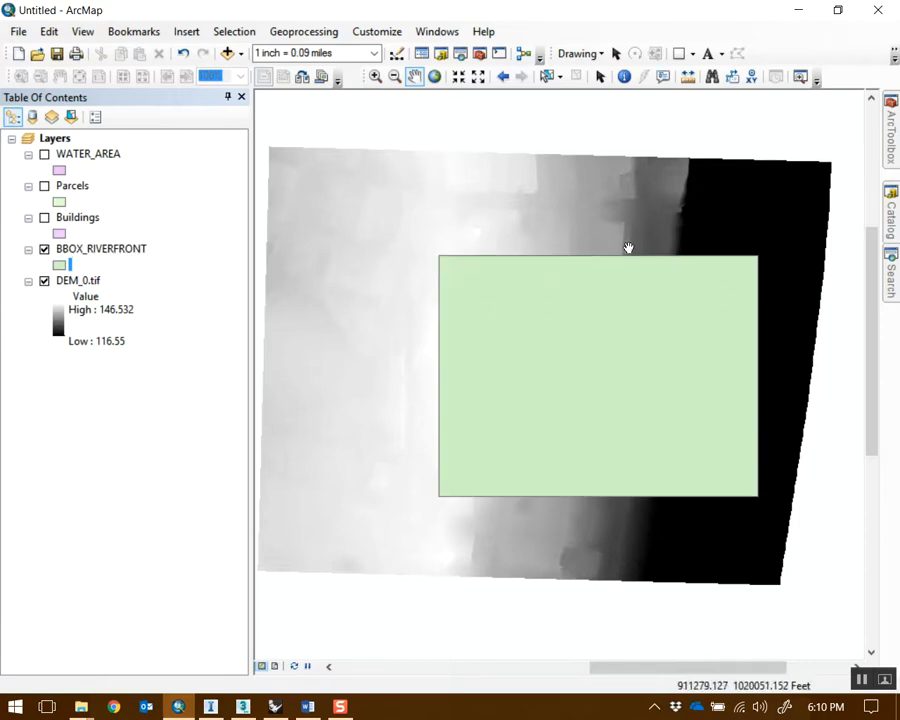
pyautogui.click(799, 12)
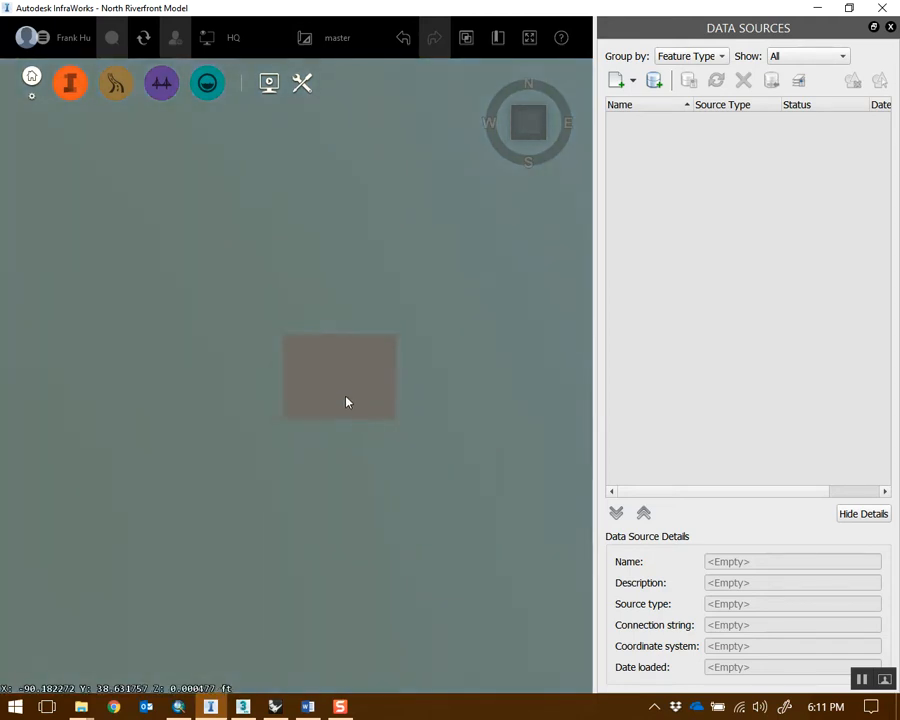
# Look through the proposal and view lists, and open the View Settings of the HQ view
pyautogui.click(330, 38)
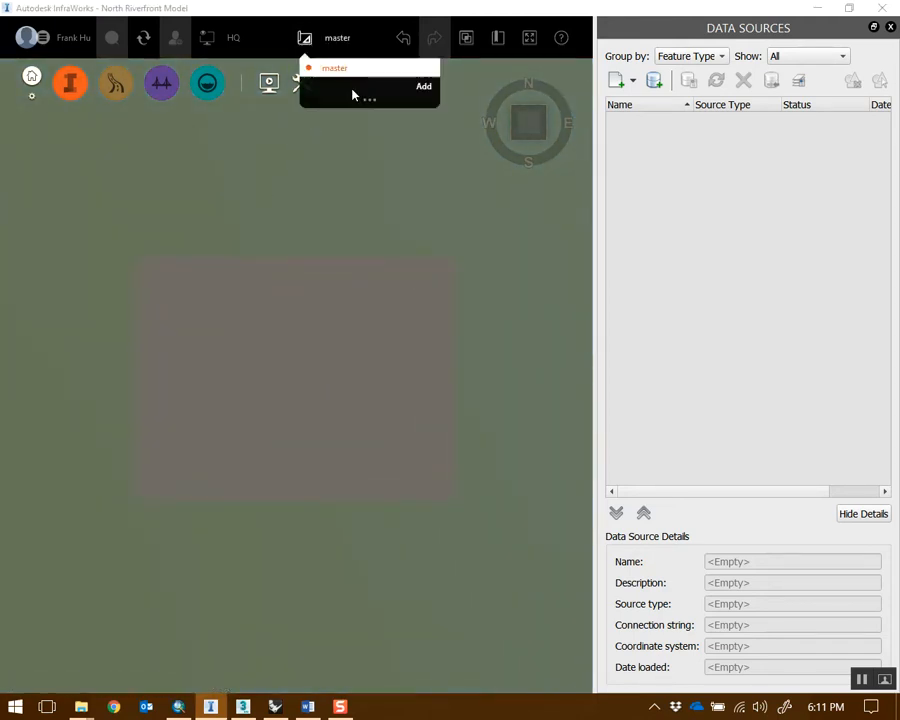
pyautogui.click(237, 37)
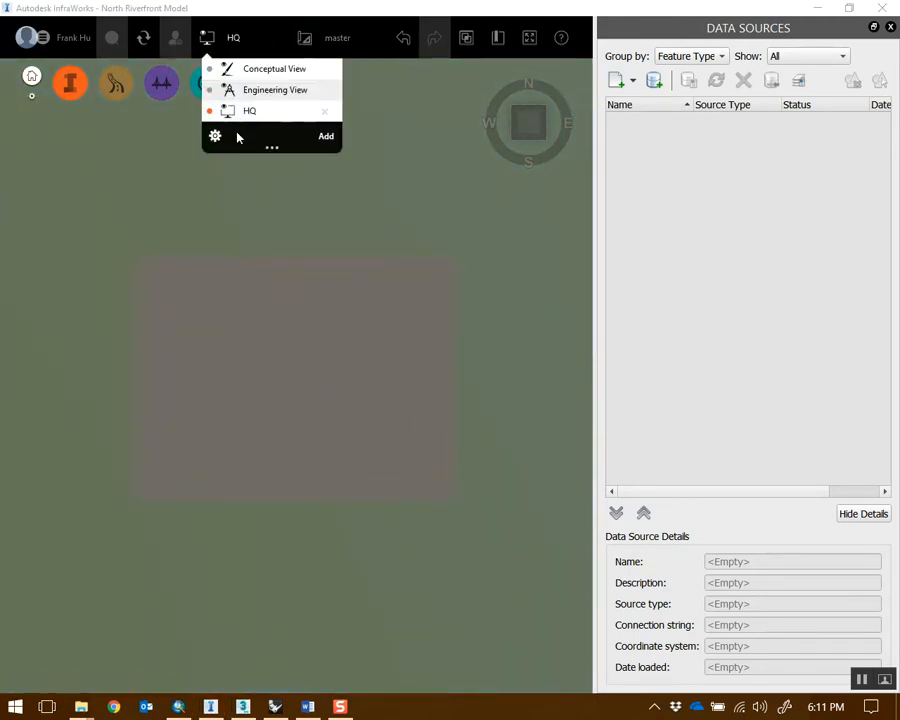
pyautogui.click(211, 134)
pyautogui.moveTo(85, 36); pyautogui.dragTo(759, 220)
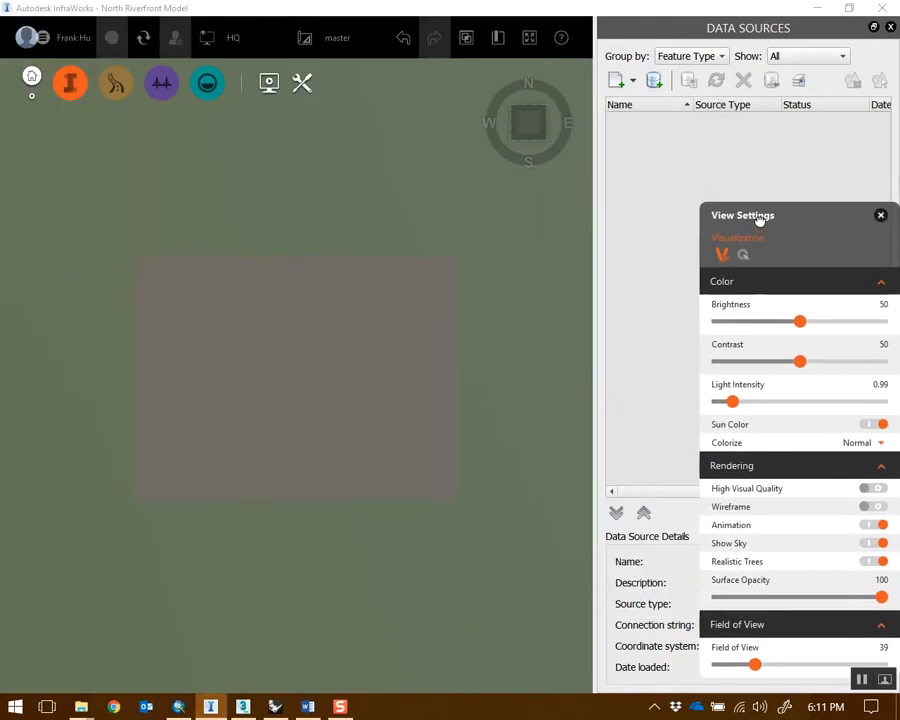
# Close the Data Sources panel and reopen it from the model-building tools
pyautogui.click(633, 82)
pyautogui.click(695, 33)
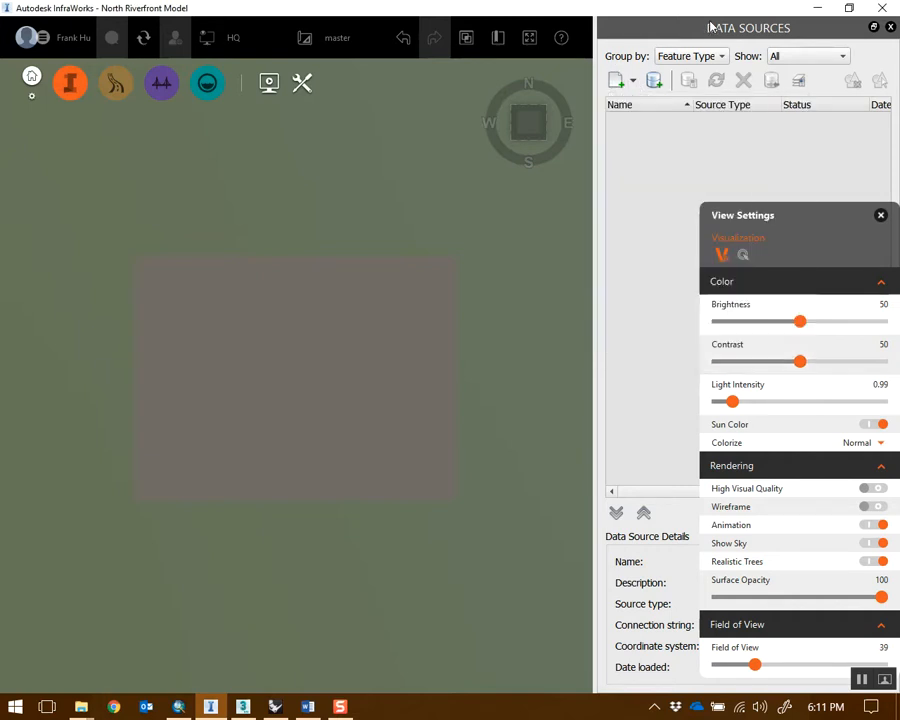
pyautogui.click(891, 28)
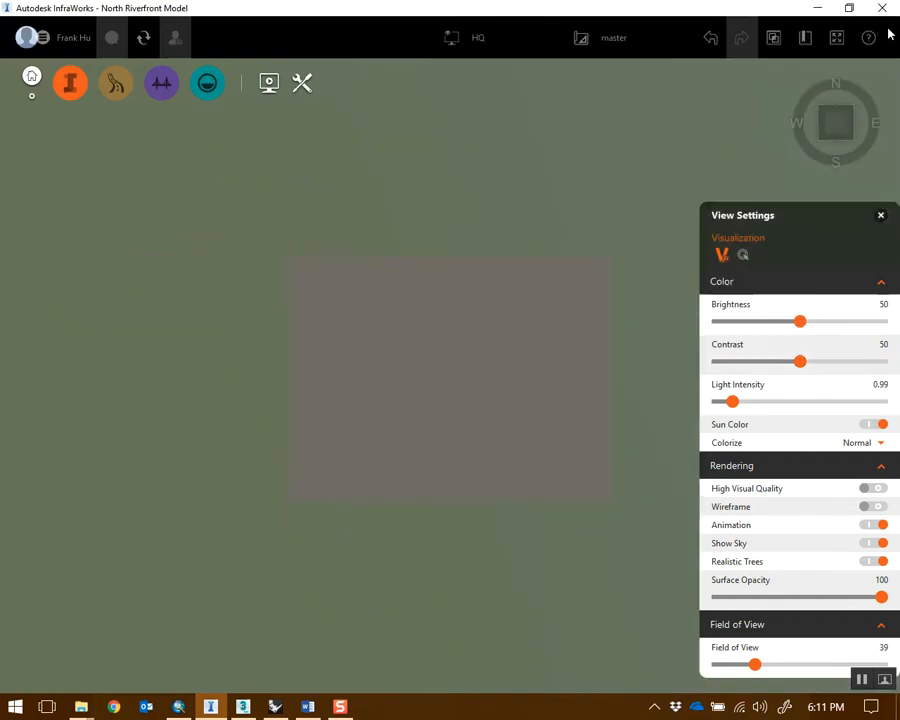
pyautogui.click(69, 88)
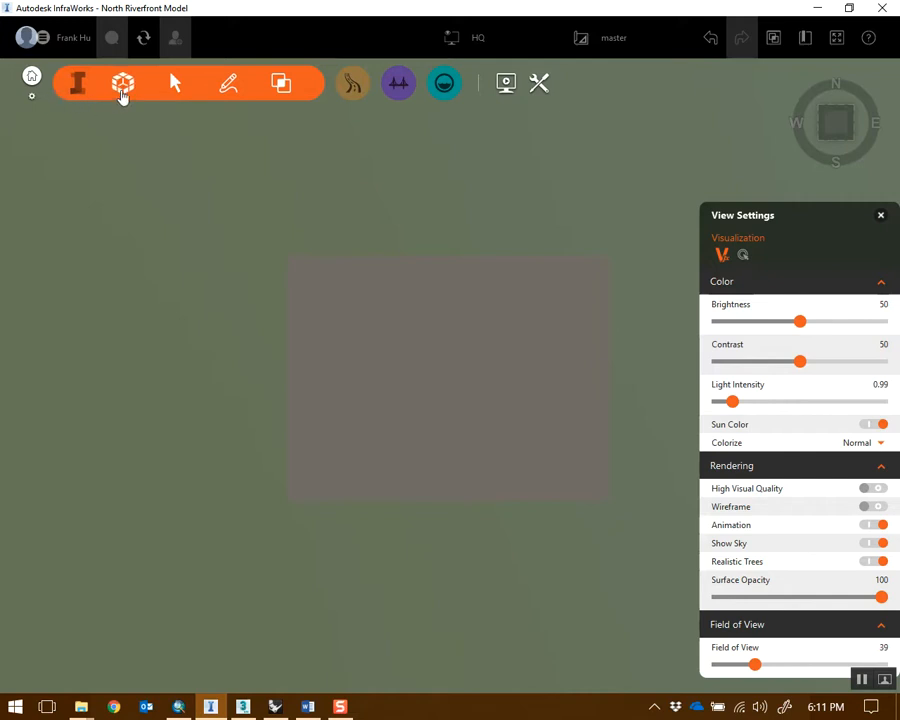
pyautogui.click(123, 92)
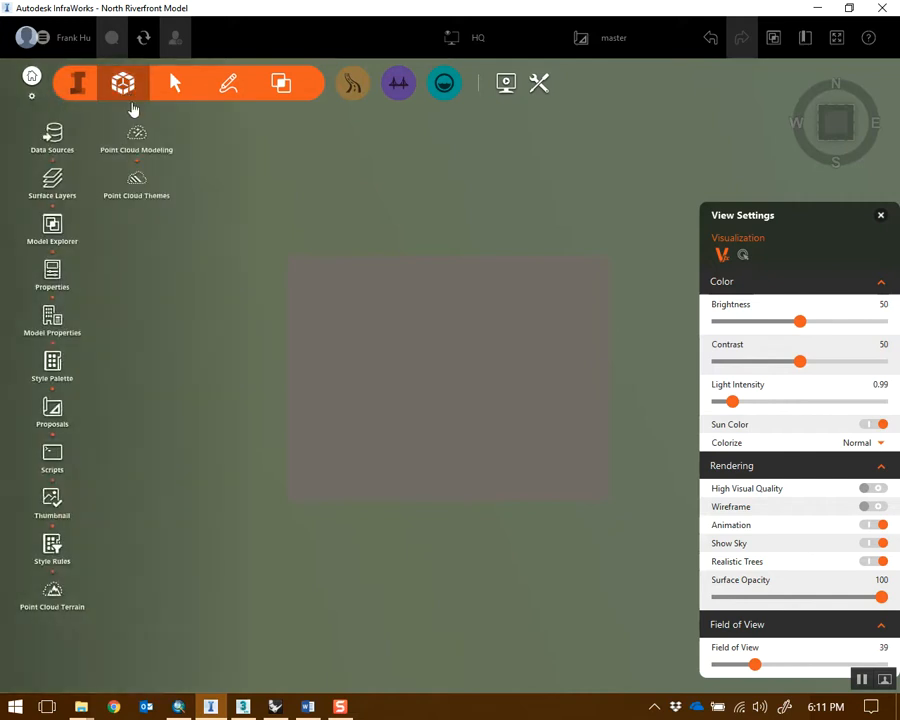
pyautogui.click(53, 137)
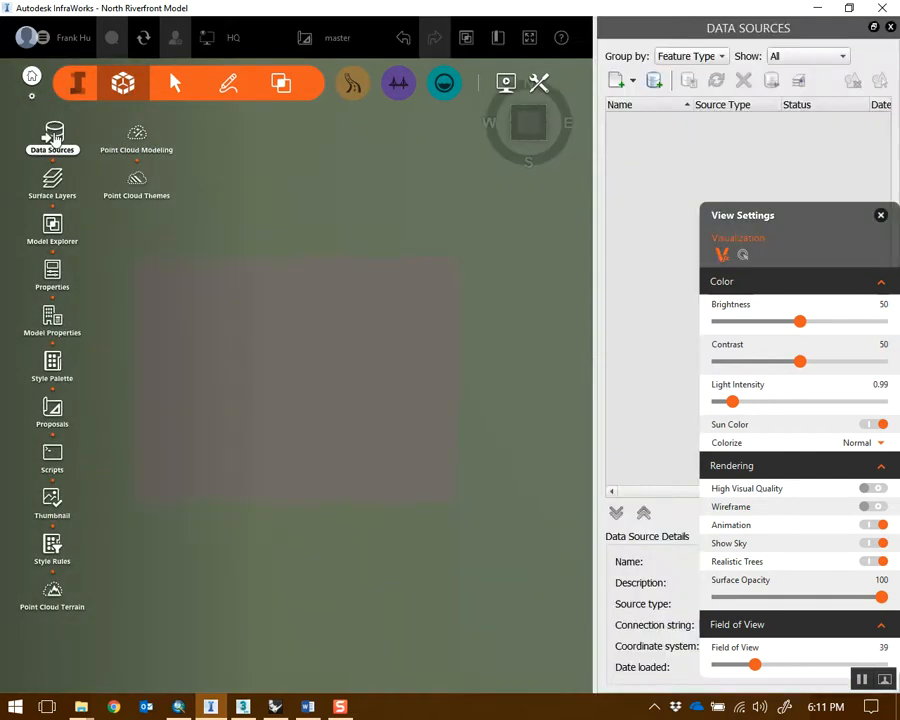
# Add DEM_0 from the Week 9 Riverfront data folder to the model as a Raster data source
pyautogui.moveTo(810, 267); pyautogui.dragTo(495, 218)
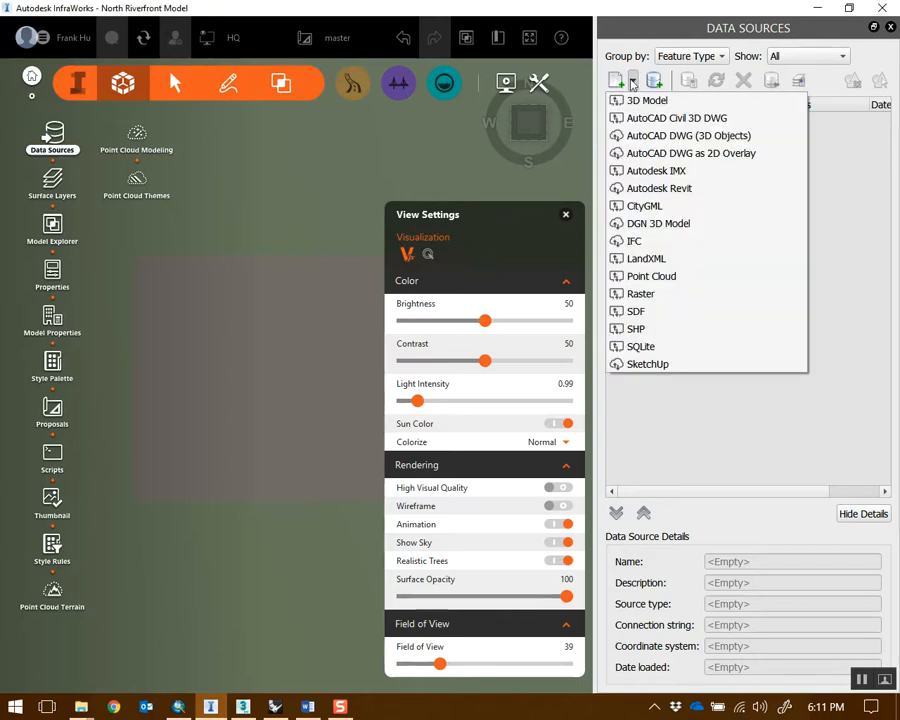
pyautogui.click(653, 295)
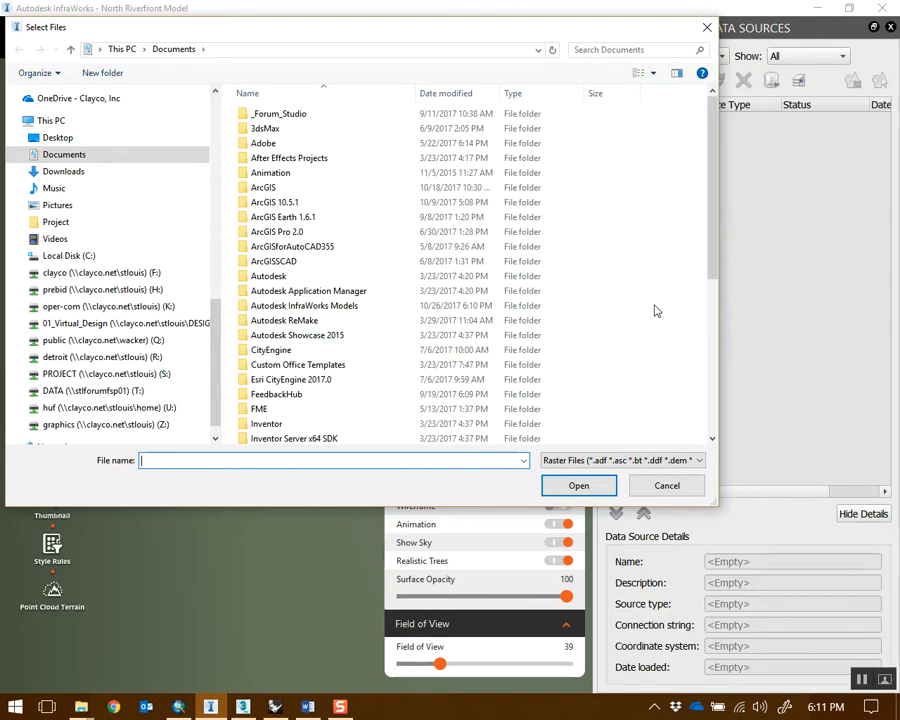
pyautogui.scroll(2, 128, 200)
pyautogui.click(133, 224)
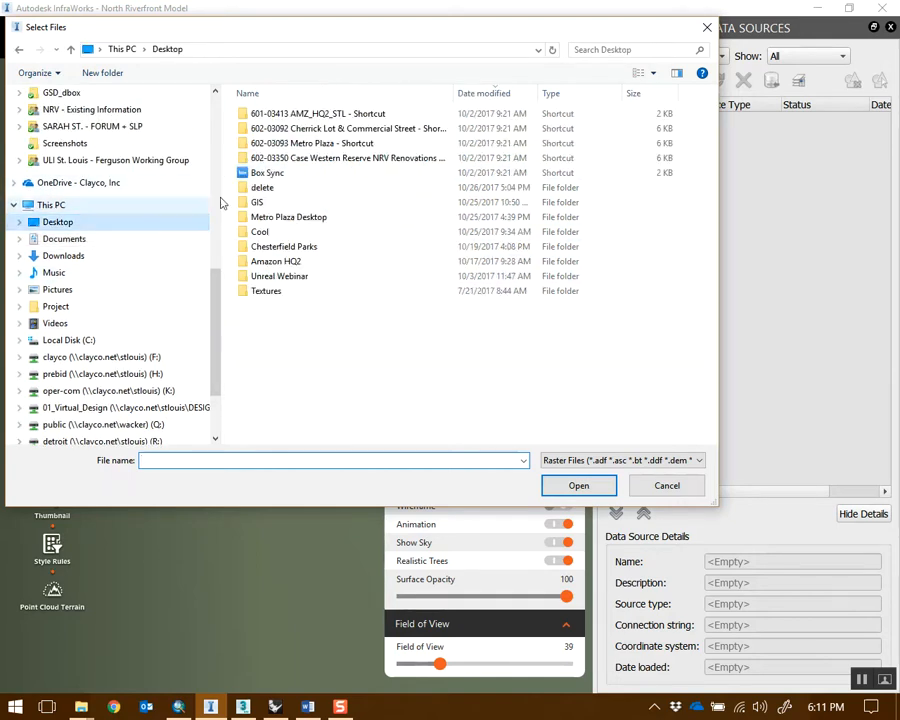
pyautogui.doubleClick(283, 117)
pyautogui.doubleClick(286, 156)
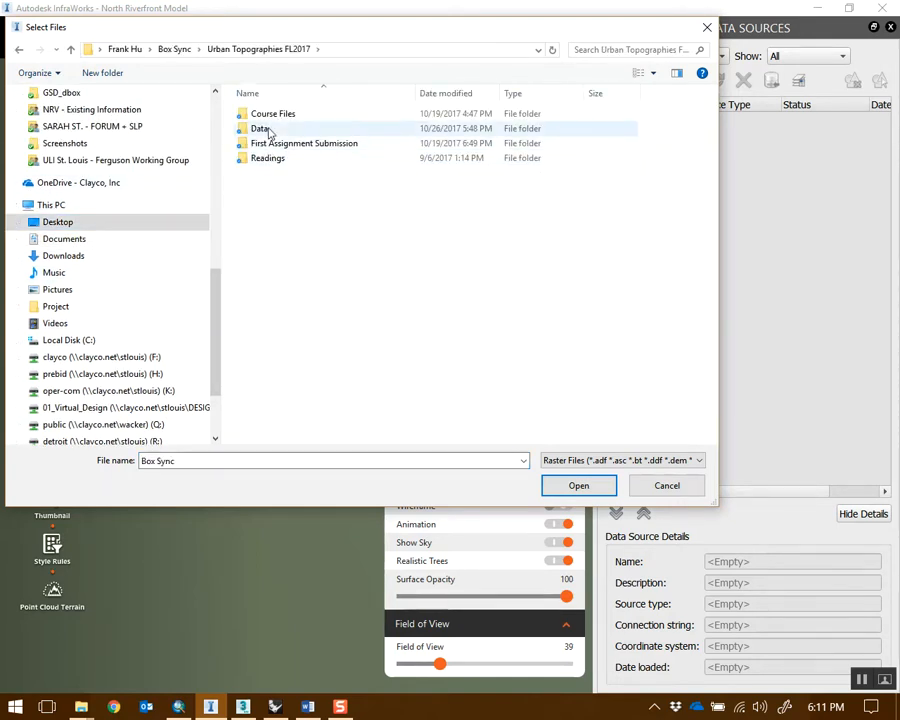
pyautogui.doubleClick(268, 130)
pyautogui.doubleClick(276, 184)
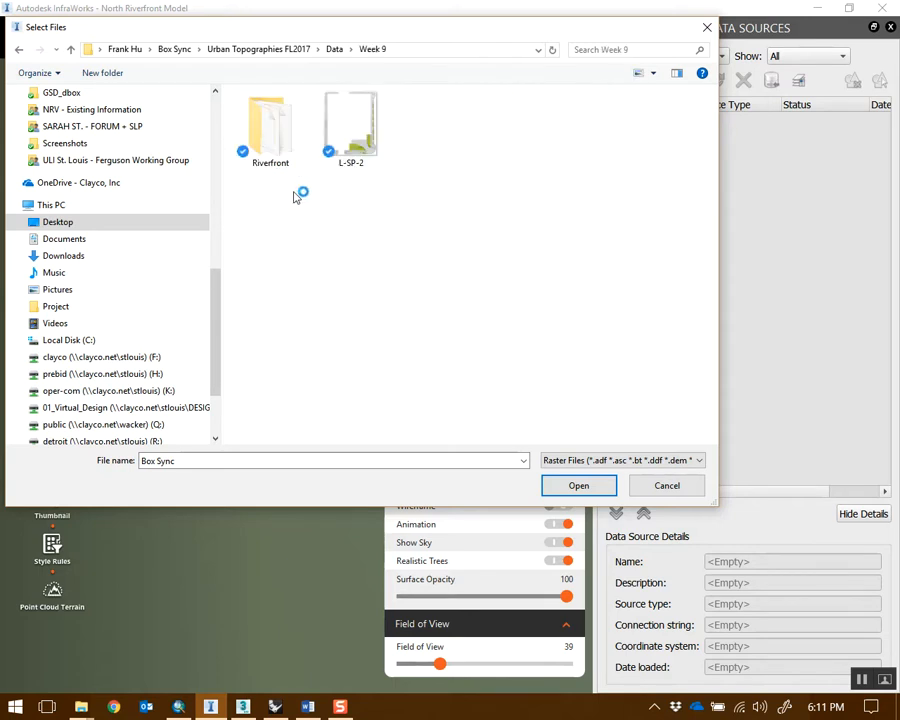
pyautogui.doubleClick(278, 137)
pyautogui.click(280, 129)
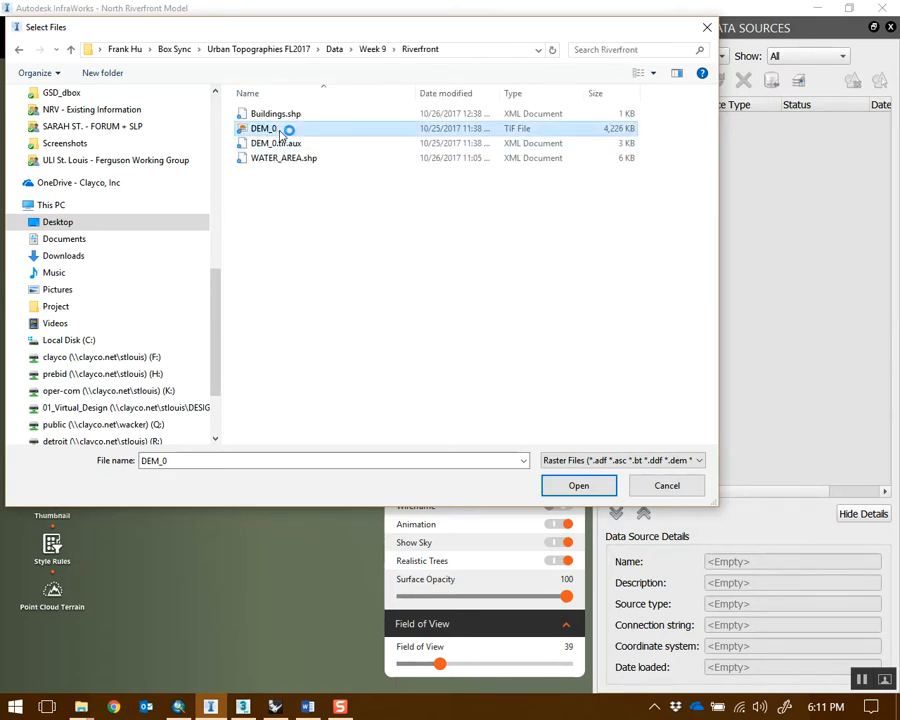
pyautogui.click(585, 487)
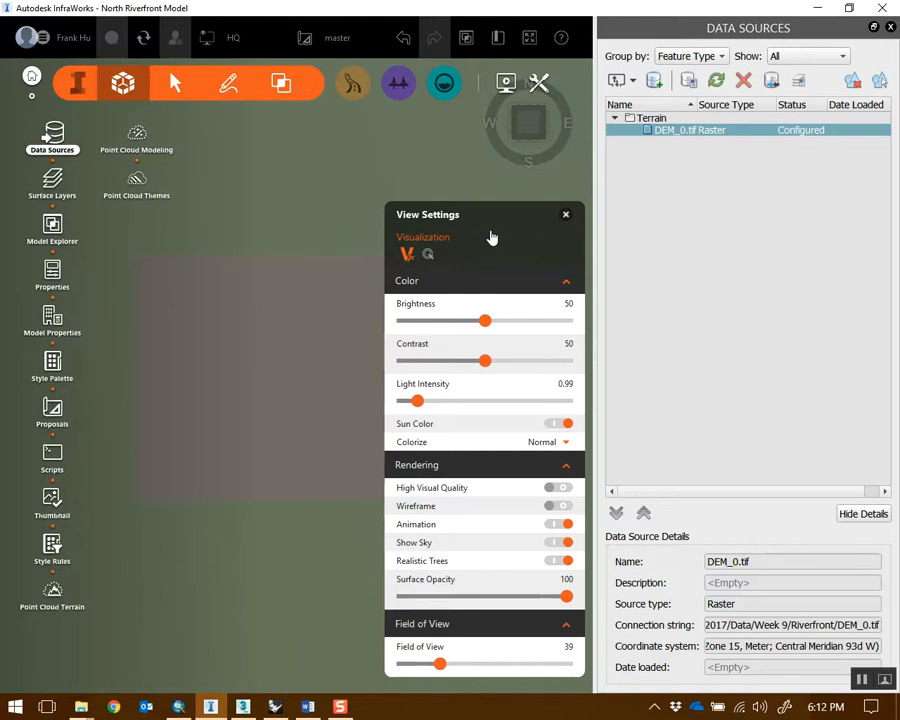
# Review the DEM_0.tif data source configuration, refresh it into the model as terrain, and inspect the surface near the riverbank
pyautogui.moveTo(490, 234); pyautogui.dragTo(728, 244)
pyautogui.doubleClick(671, 133)
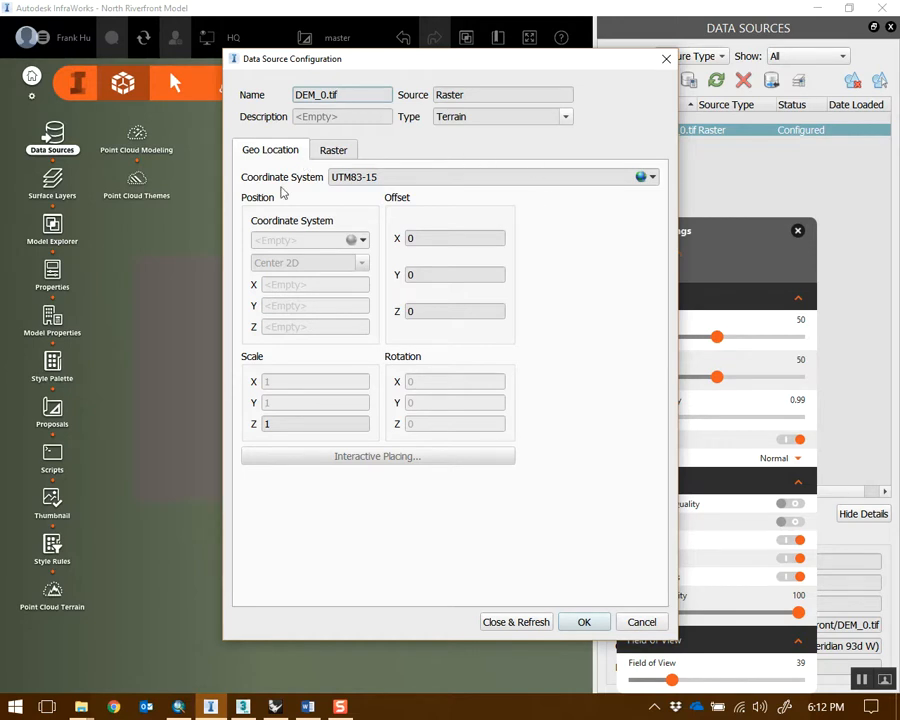
pyautogui.click(516, 622)
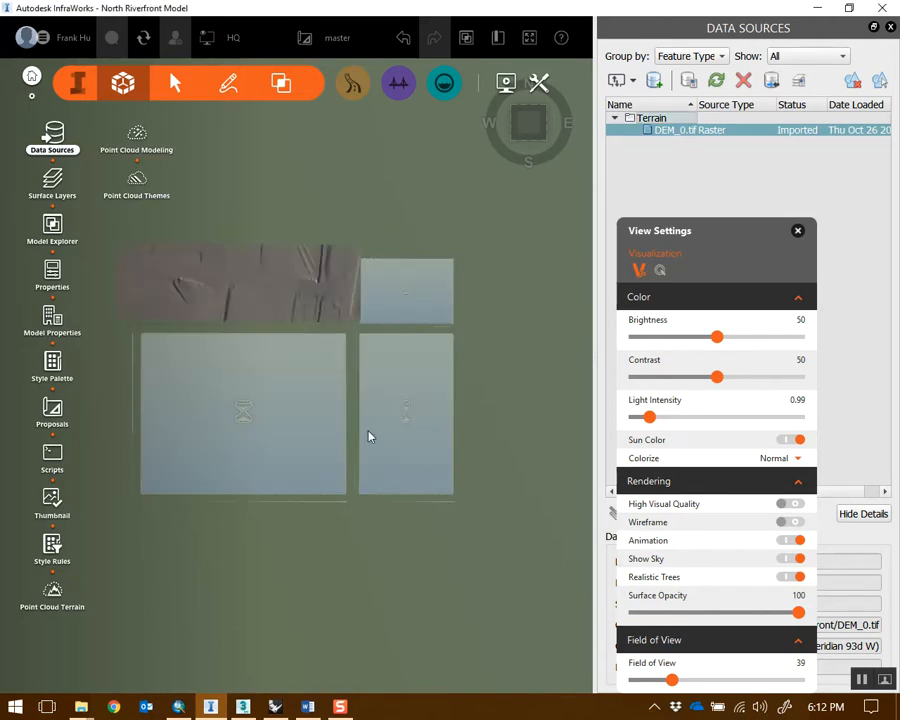
pyautogui.scroll(2, 350, 386)
pyautogui.moveTo(342, 418); pyautogui.dragTo(535, 449)
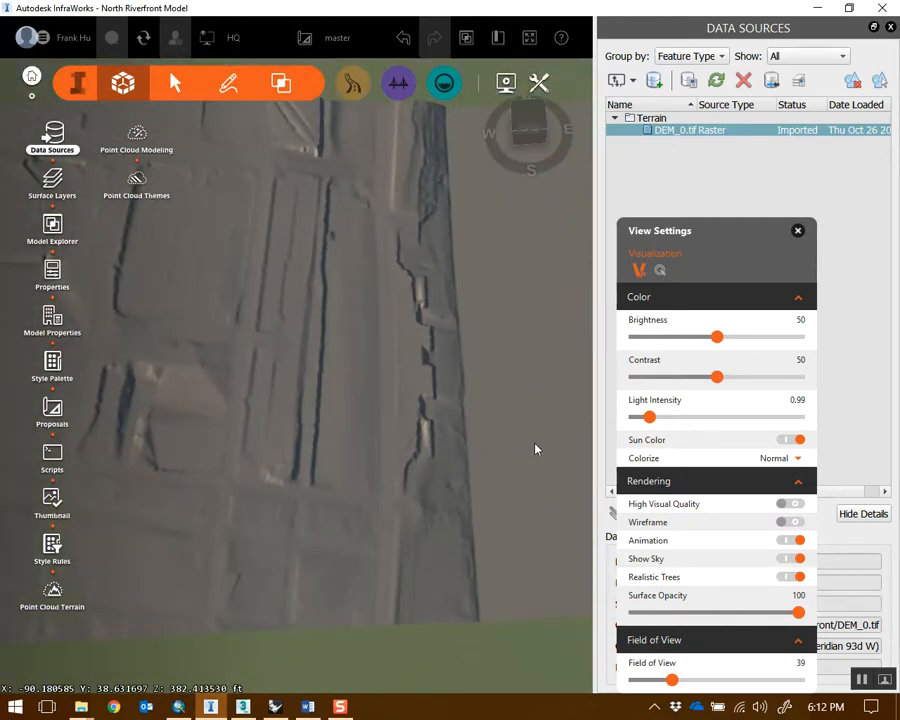
# Switch to Chrome and examine the St. Louis north riverfront beside the Mississippi River in Google Maps satellite imagery
pyautogui.click(113, 707)
pyautogui.write('map')
pyautogui.press('Return')
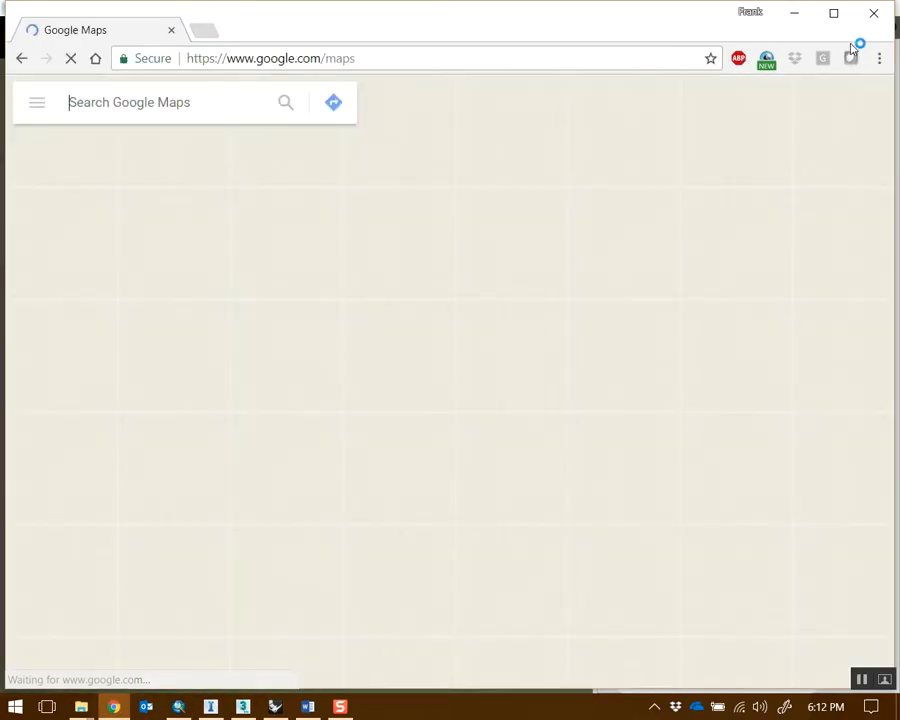
pyautogui.click(834, 13)
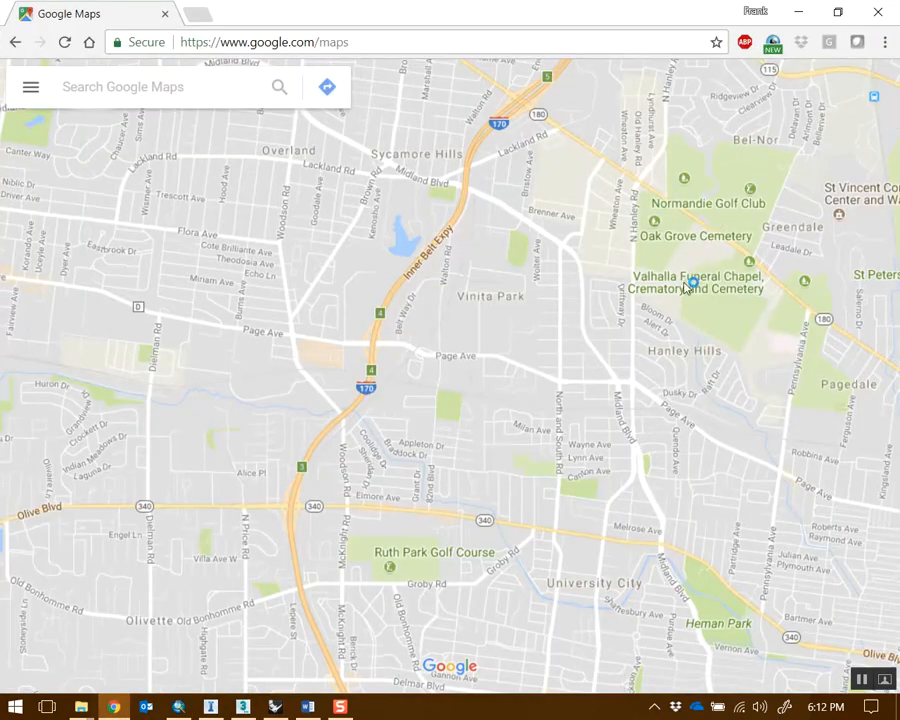
pyautogui.scroll(-2, 685, 287)
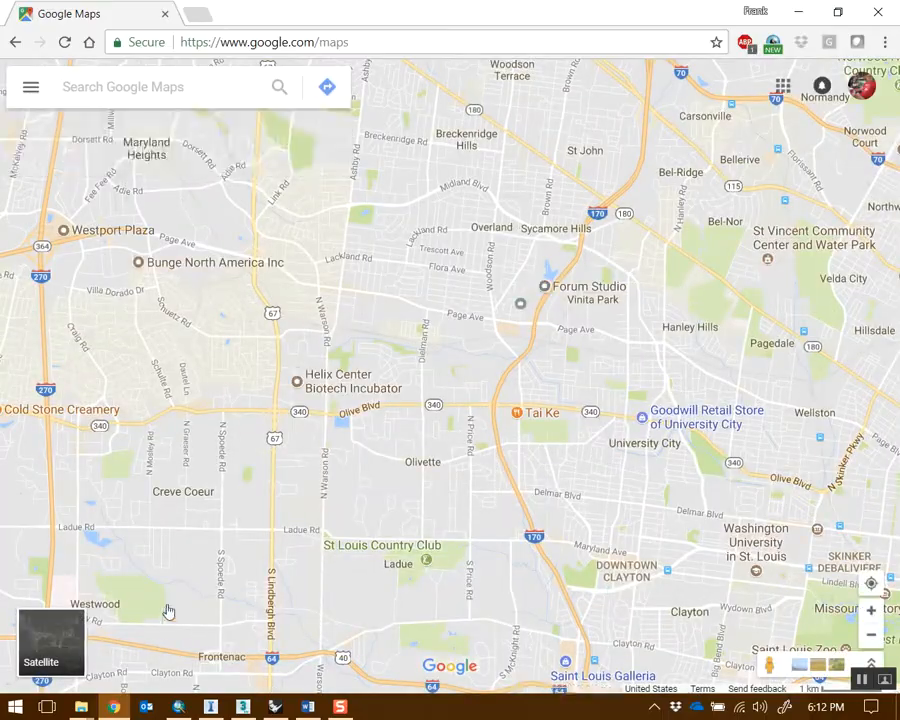
pyautogui.click(50, 640)
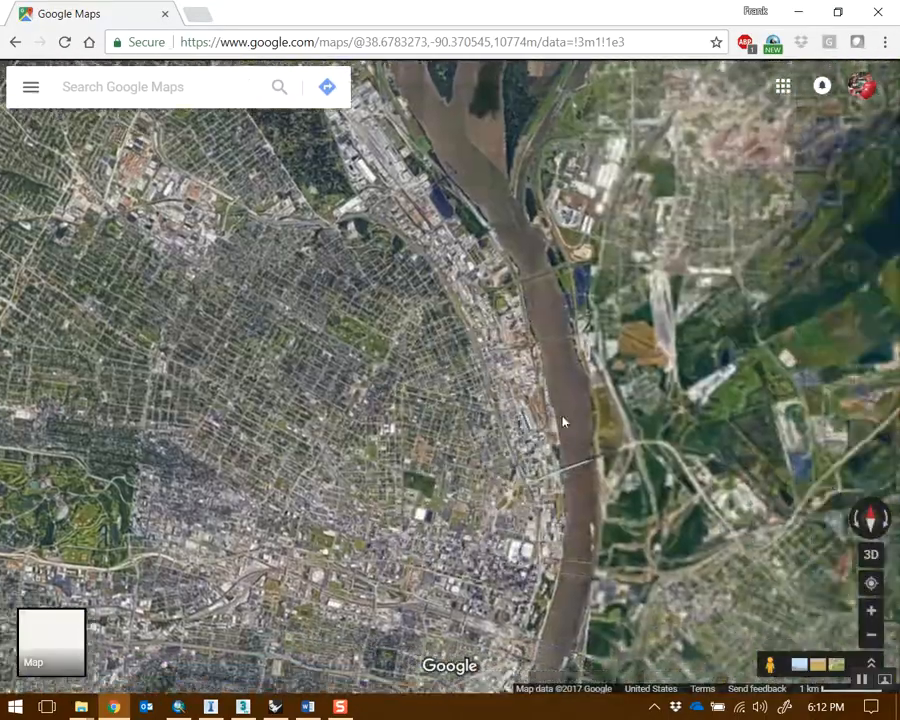
pyautogui.scroll(5, 562, 422)
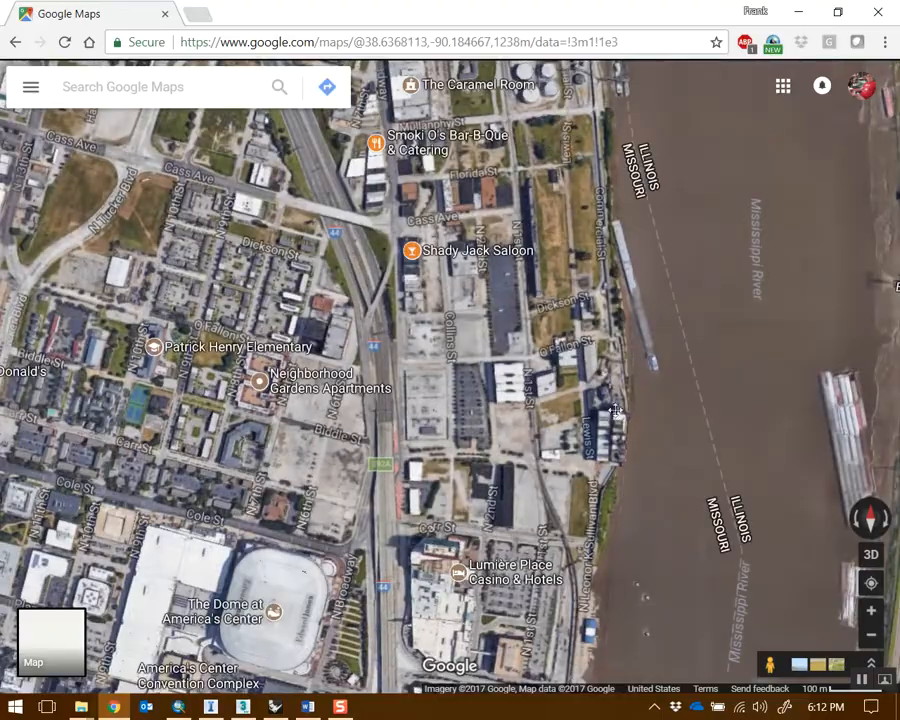
# Examine the riverfront around the Martin Luther King Bridge and Eads Bridge, then closely inspect the blue-and-white-roofed structure on the riverbank
pyautogui.keyDown('ctrl'); pyautogui.moveTo(616, 410); pyautogui.dragTo(558, 240); pyautogui.keyUp('ctrl')
pyautogui.moveTo(476, 660); pyautogui.dragTo(500, 484)
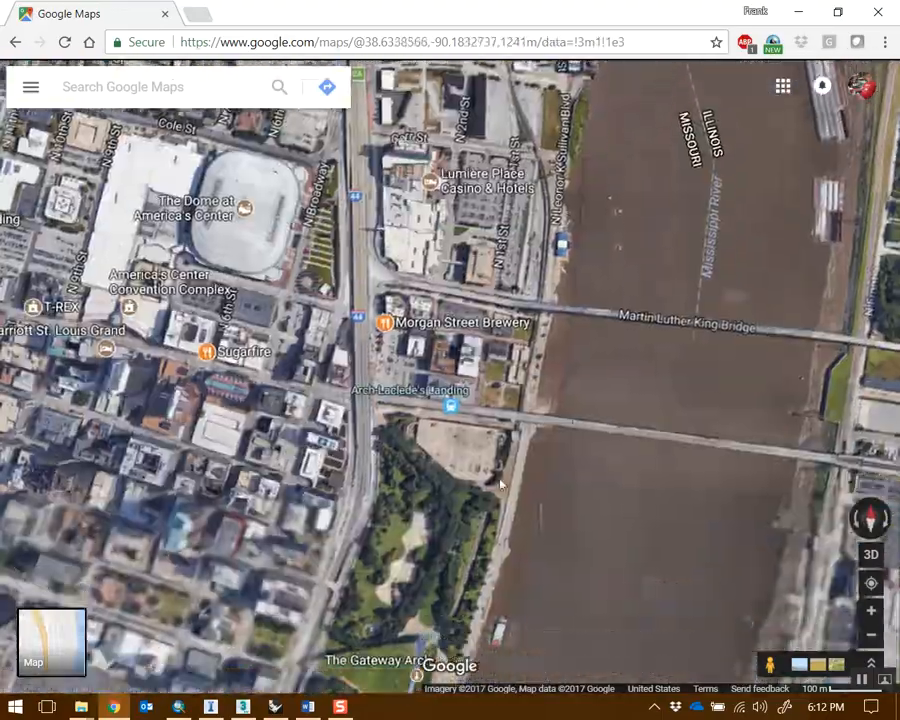
pyautogui.scroll(-2, 500, 484)
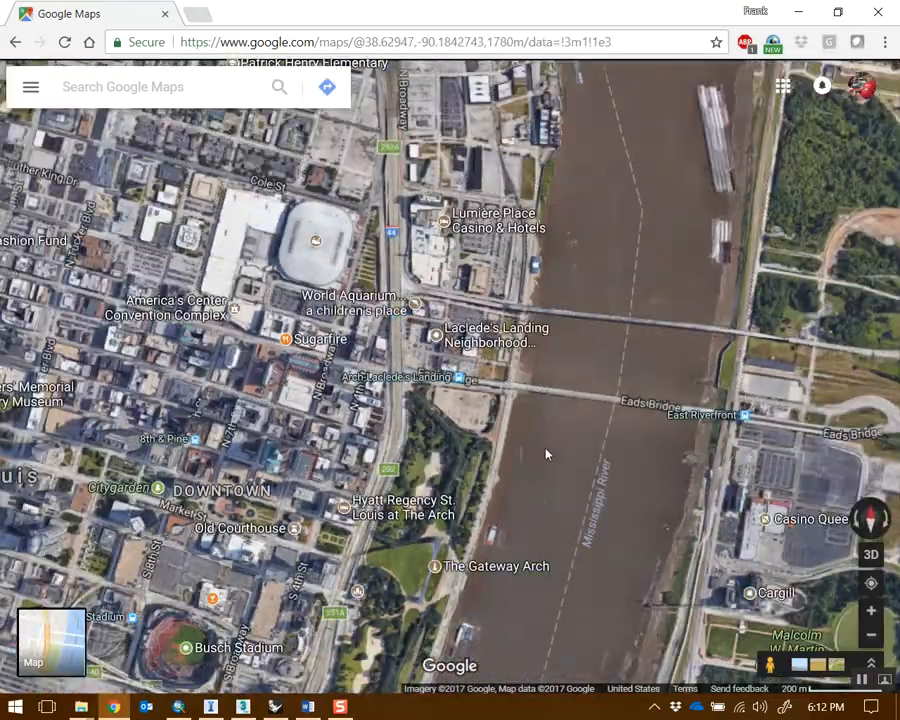
pyautogui.moveTo(547, 455); pyautogui.dragTo(504, 539)
pyautogui.scroll(2, 490, 312)
pyautogui.moveTo(546, 401); pyautogui.dragTo(558, 359)
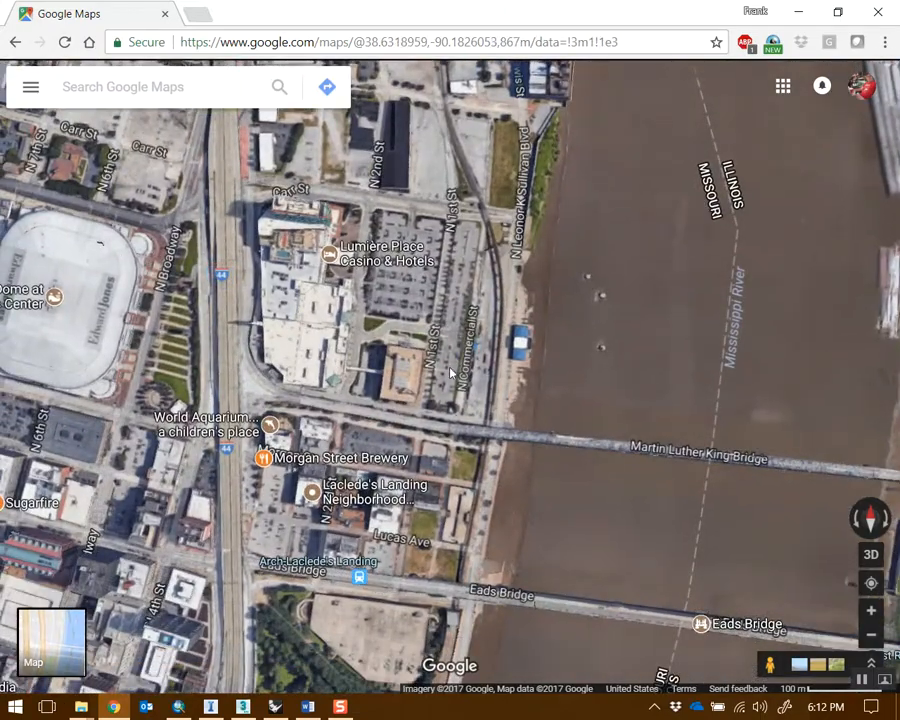
pyautogui.scroll(4, 543, 416)
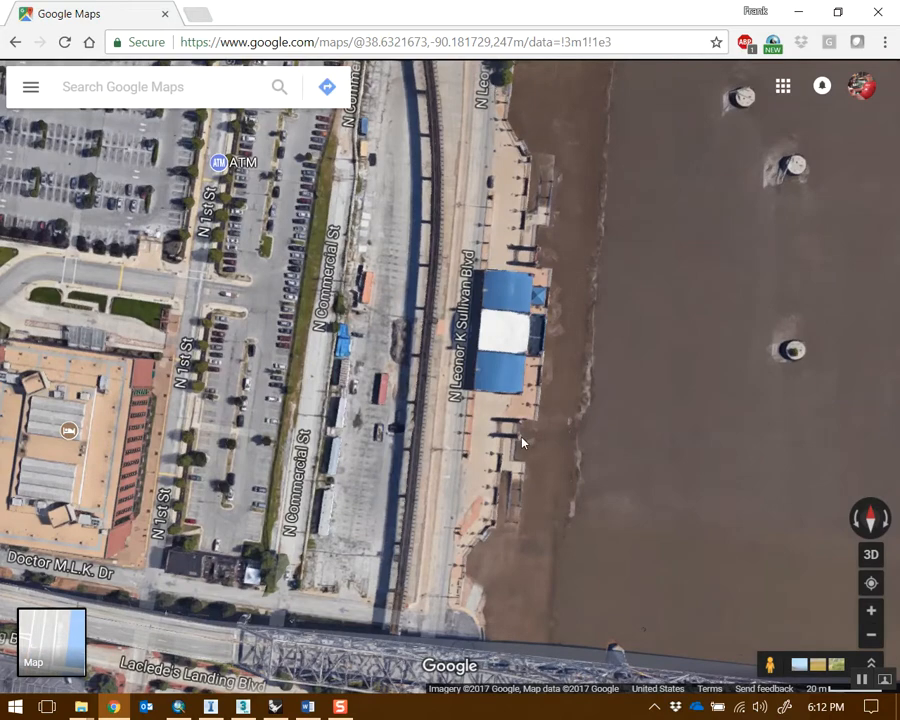
# Return to InfraWorks, inspect the riverbank terrain from oblique angles, and move View Settings clear of the data source list
pyautogui.click(799, 12)
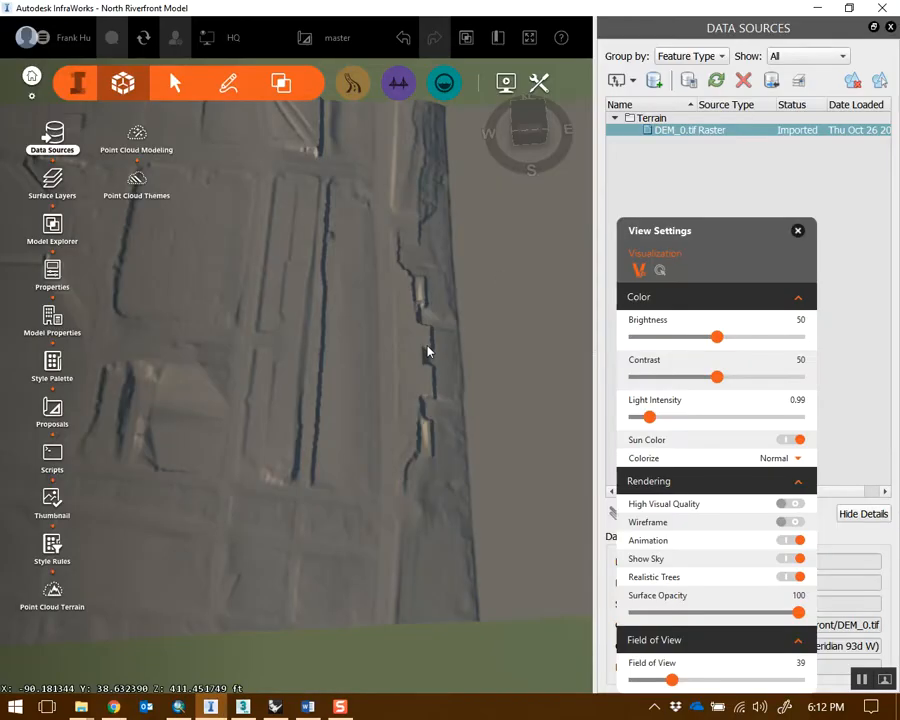
pyautogui.moveTo(460, 419); pyautogui.dragTo(440, 472)
pyautogui.moveTo(705, 231); pyautogui.dragTo(754, 231)
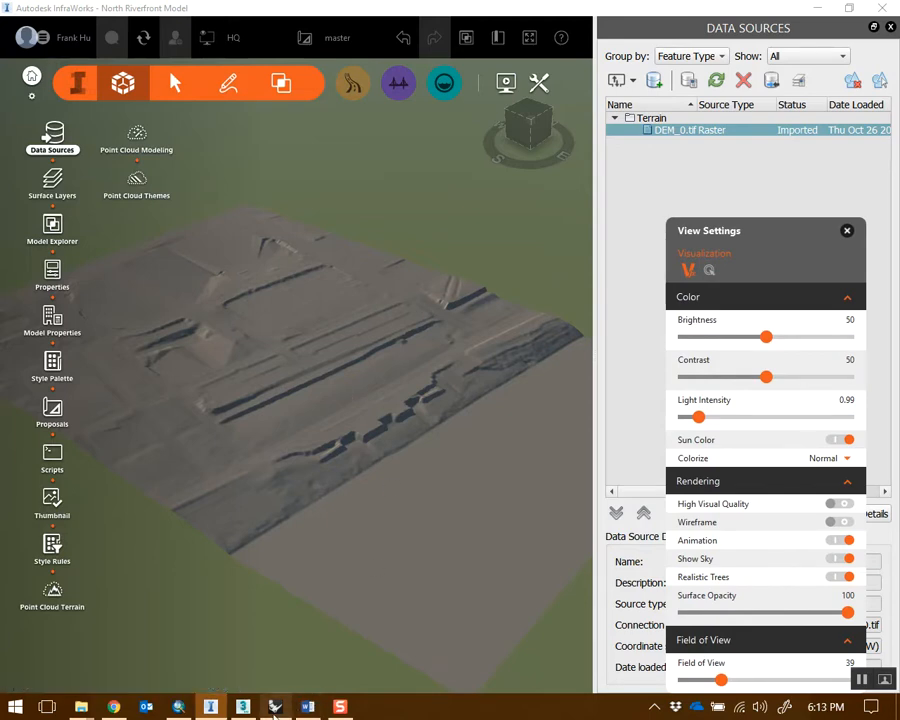
pyautogui.moveTo(803, 261); pyautogui.dragTo(754, 501)
pyautogui.moveTo(416, 478); pyautogui.dragTo(456, 432)
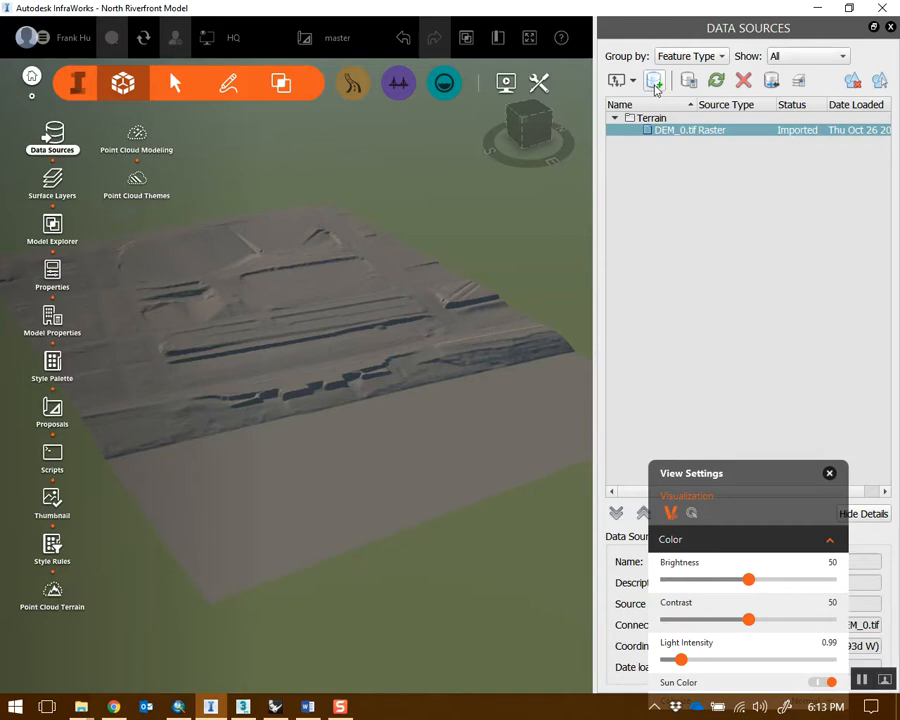
# Connect to Bing Maps imagery at tile level 18 (0.5972 m/pxl) and add it to the model as a data source
pyautogui.click(656, 89)
pyautogui.moveTo(528, 201); pyautogui.dragTo(733, 138)
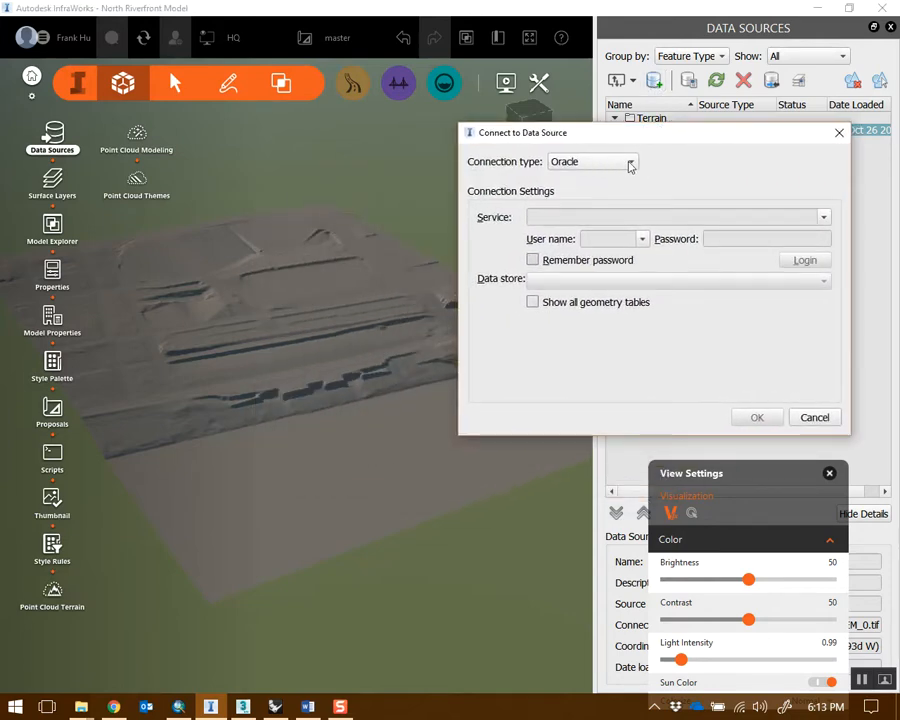
pyautogui.click(589, 164)
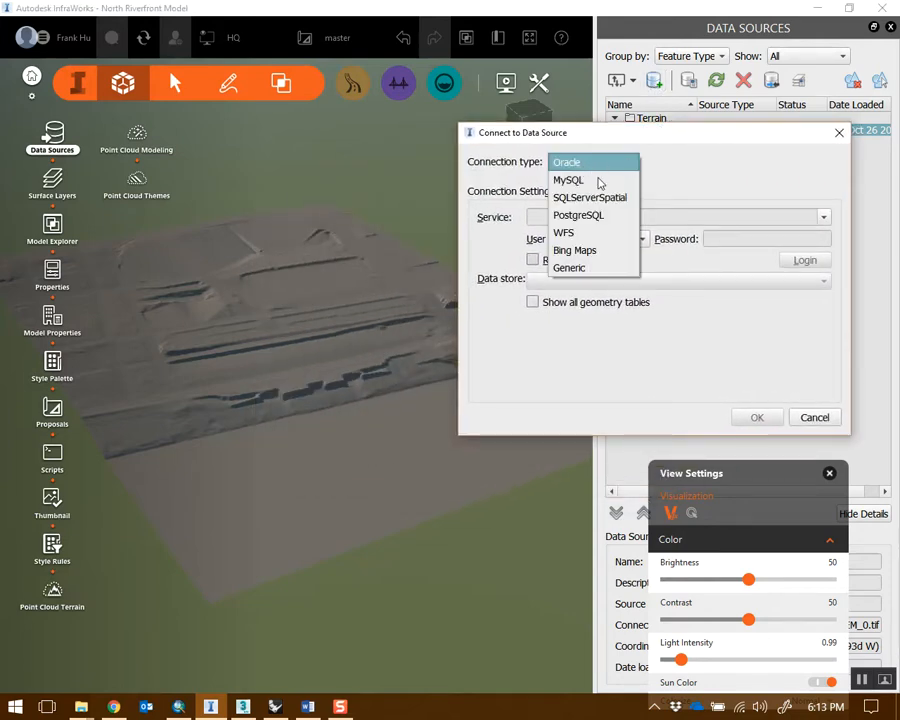
pyautogui.click(527, 157)
pyautogui.click(600, 165)
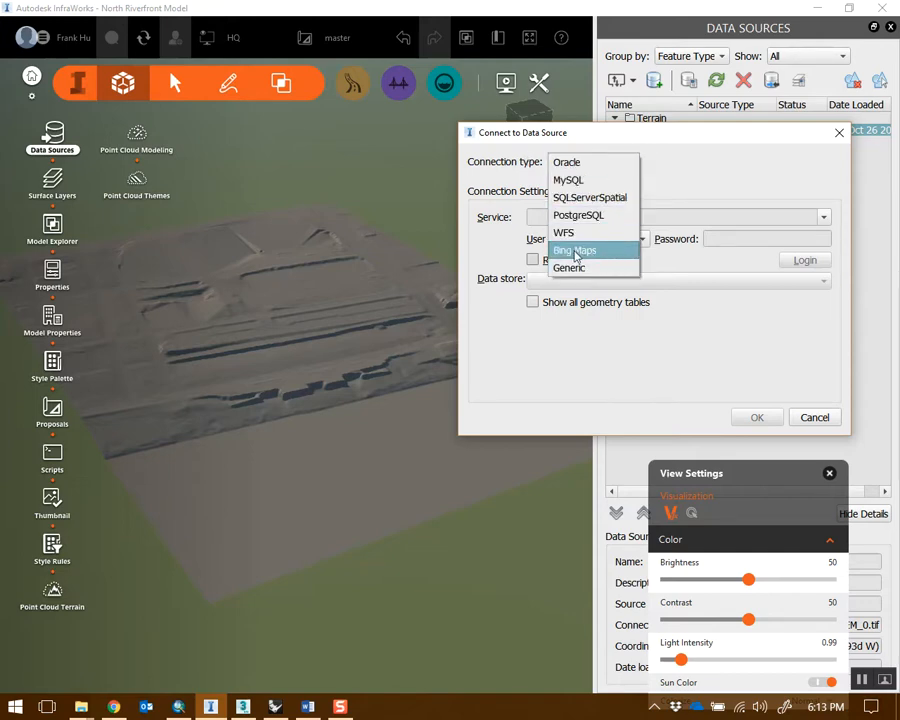
pyautogui.click(576, 252)
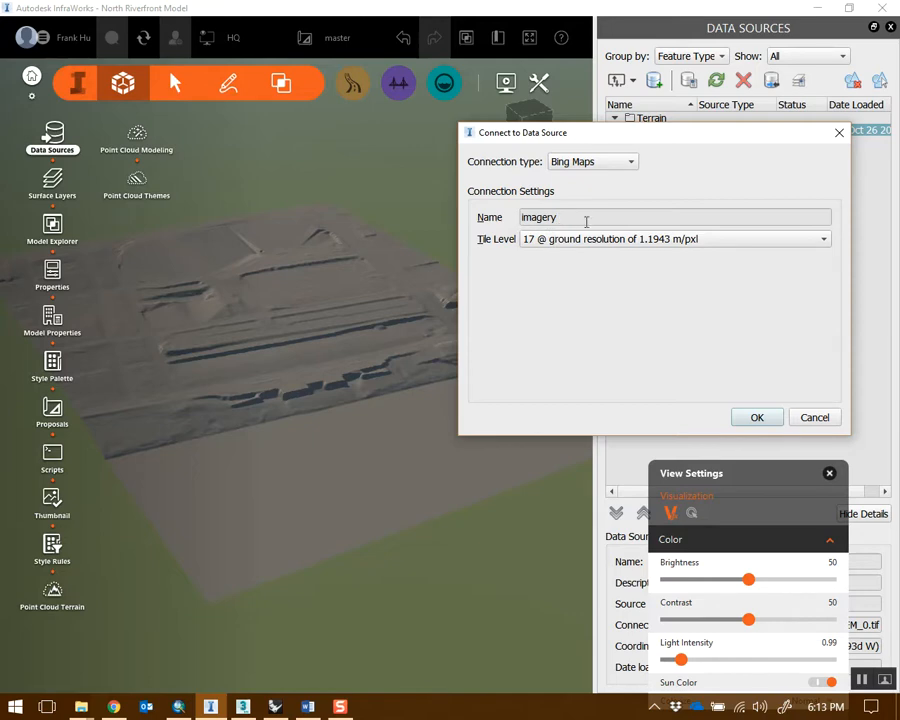
pyautogui.click(690, 248)
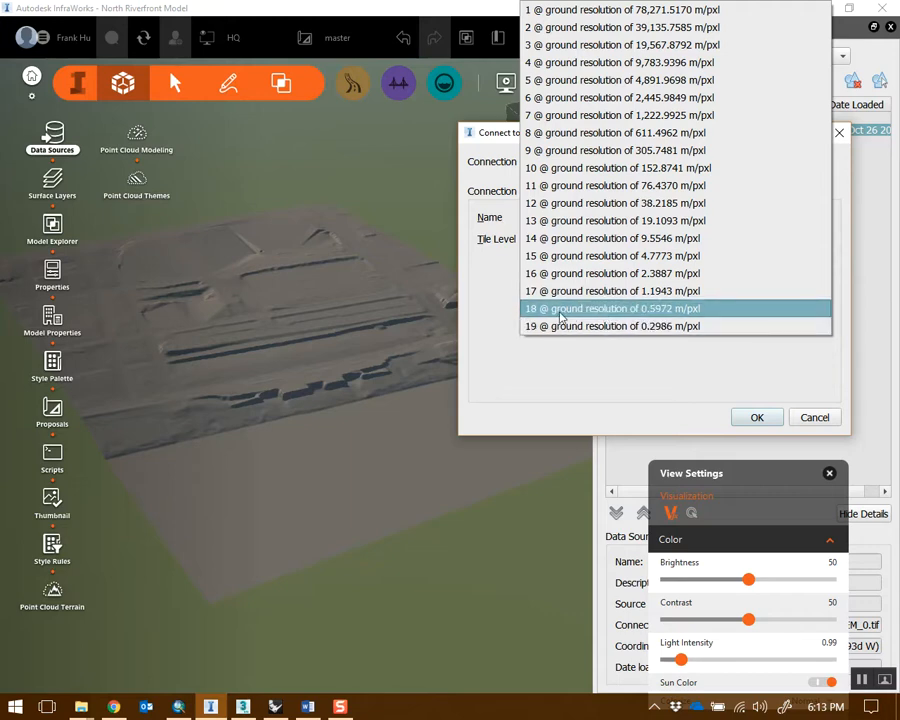
pyautogui.click(650, 309)
pyautogui.click(757, 416)
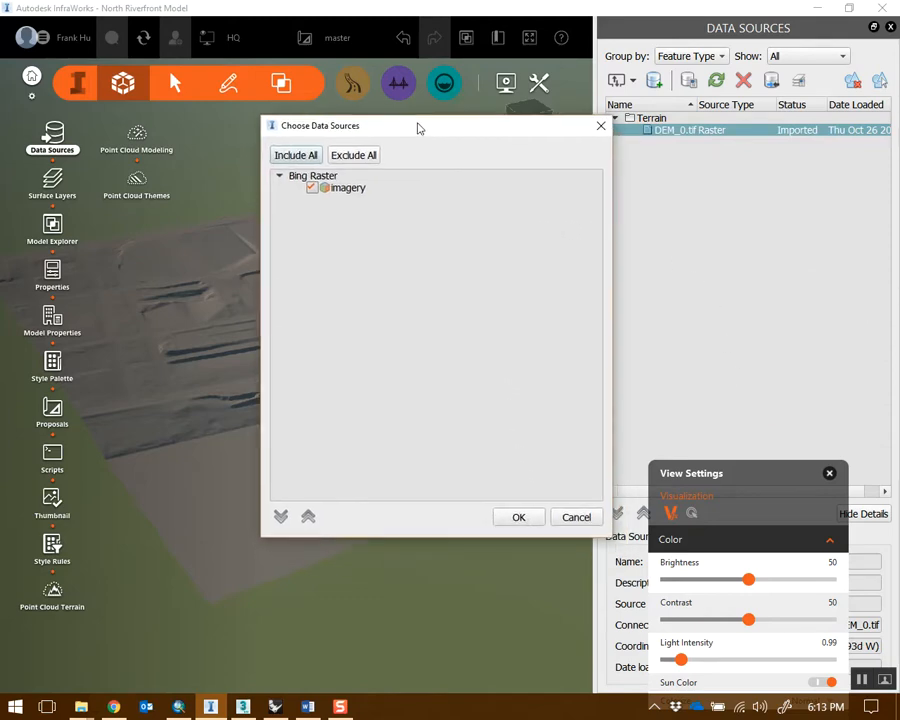
pyautogui.click(512, 512)
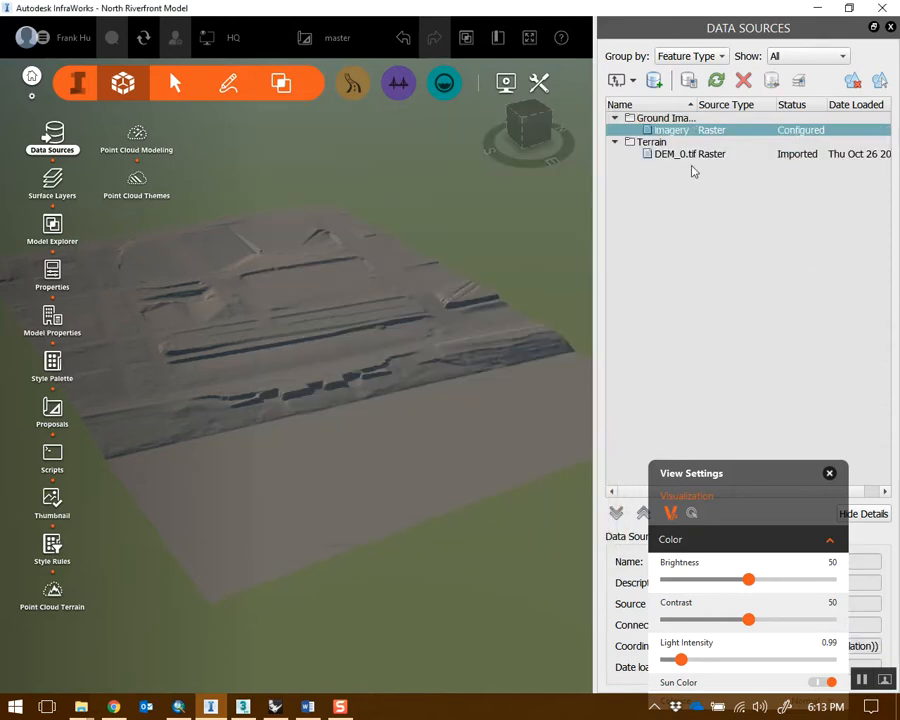
# Widen the data source Name column and refresh the imagery source into the model
pyautogui.moveTo(693, 103); pyautogui.dragTo(735, 103)
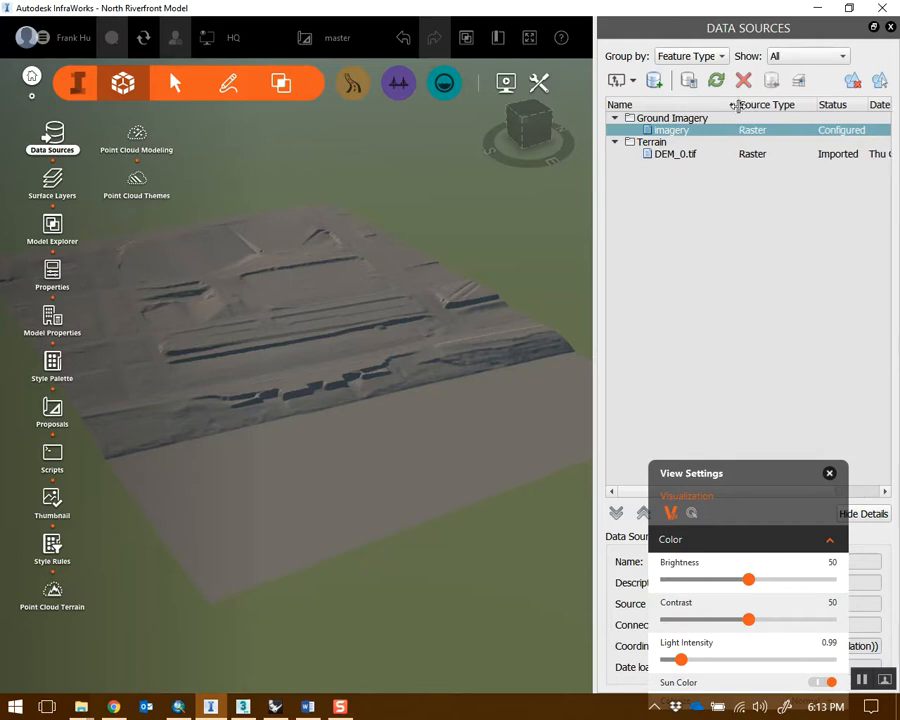
pyautogui.rightClick(684, 133)
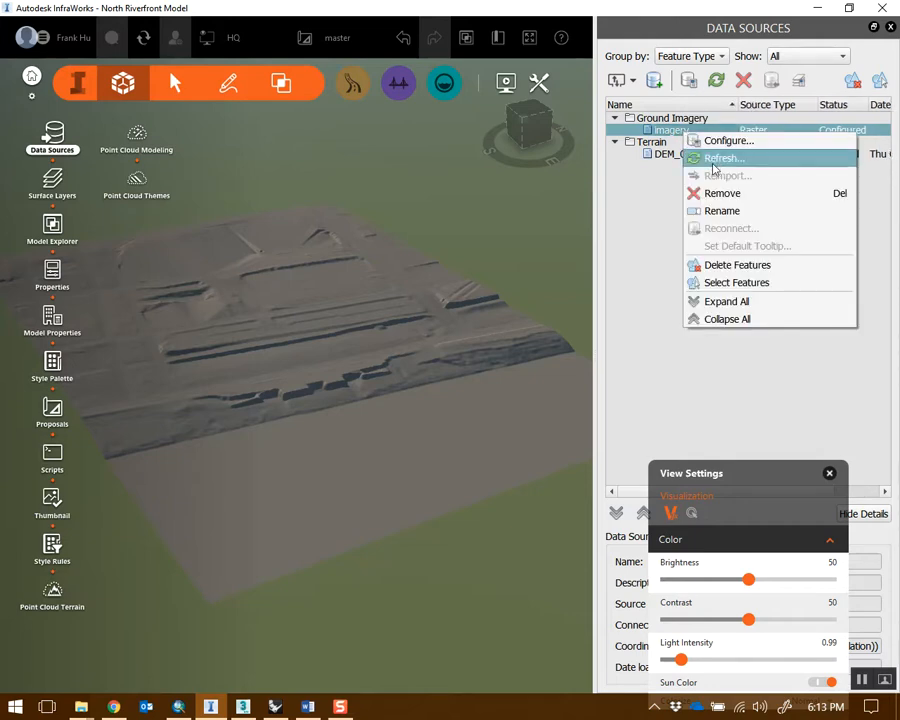
pyautogui.click(720, 159)
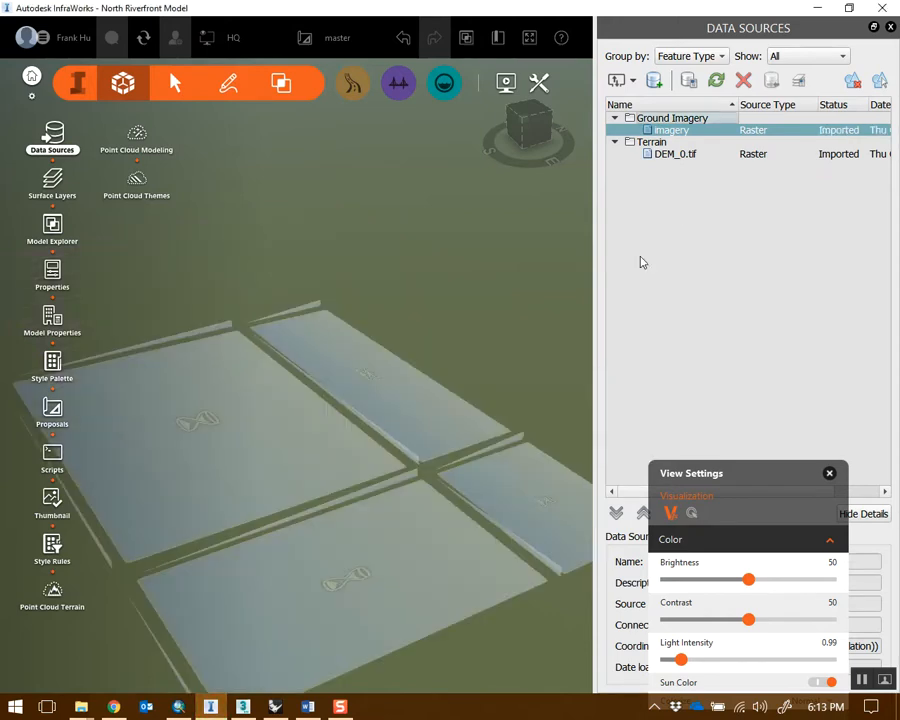
# Inspect the imagery draped over the terrain around the parking lots, rail line and riverbank, from oblique views to an overhead view
pyautogui.moveTo(452, 343); pyautogui.dragTo(364, 483)
pyautogui.moveTo(691, 496); pyautogui.dragTo(758, 180)
pyautogui.moveTo(415, 410); pyautogui.dragTo(441, 425)
pyautogui.scroll(5, 348, 468)
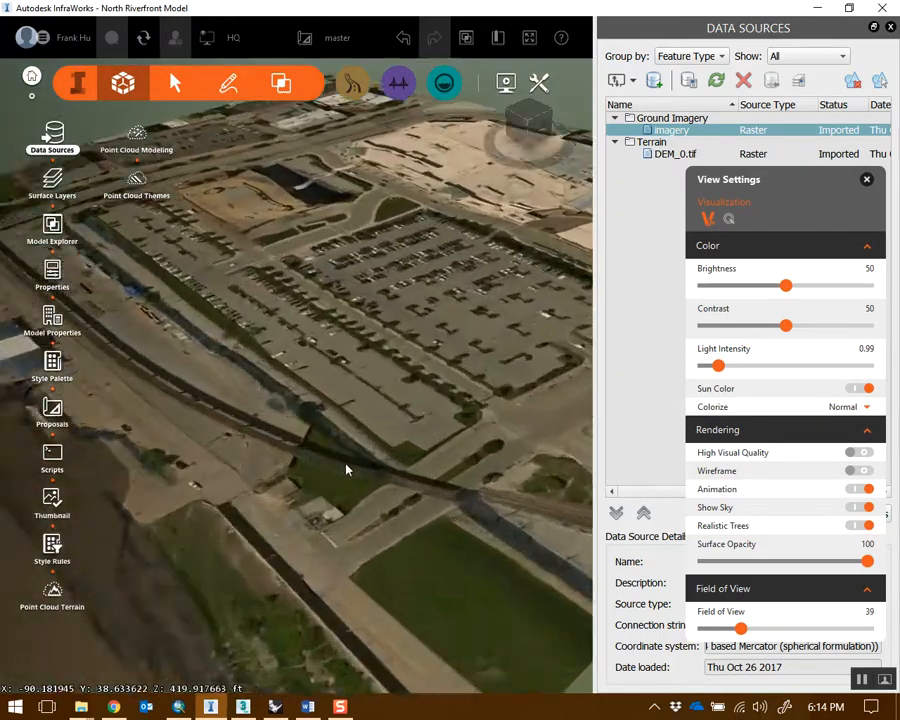
pyautogui.moveTo(362, 500); pyautogui.dragTo(410, 384, button='middle')
pyautogui.moveTo(410, 384); pyautogui.dragTo(443, 372)
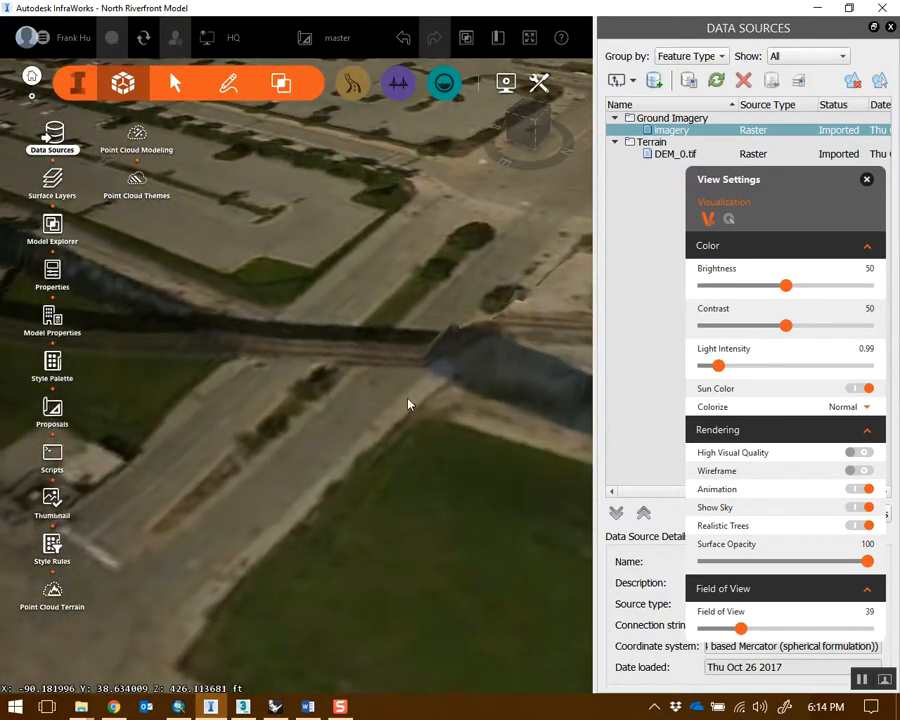
pyautogui.scroll(-5, 398, 376)
pyautogui.moveTo(384, 372); pyautogui.dragTo(396, 338)
pyautogui.moveTo(396, 338); pyautogui.dragTo(392, 400, button='middle')
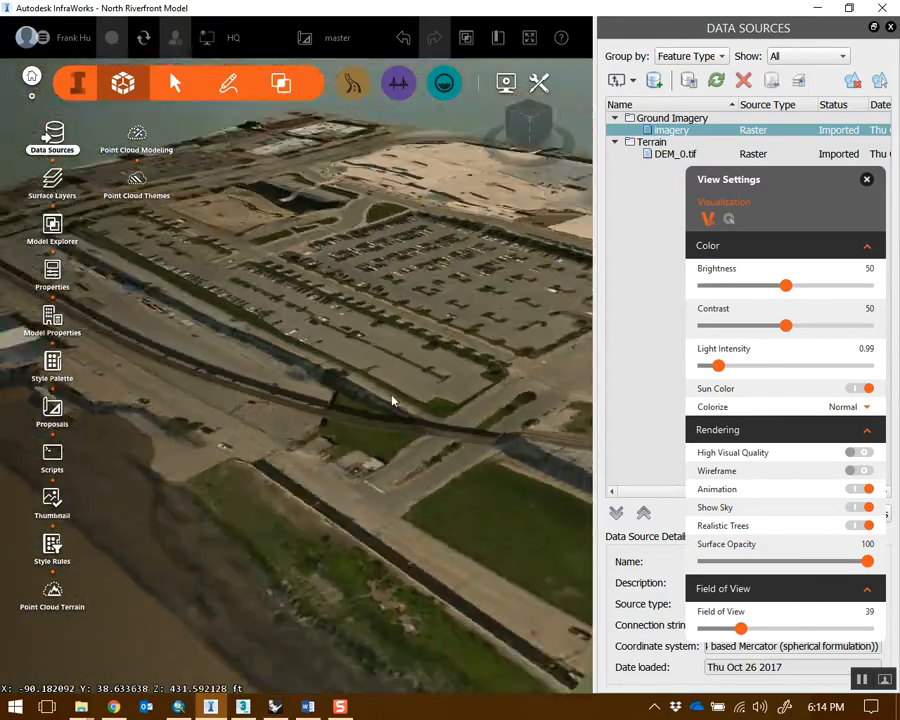
pyautogui.scroll(-6, 392, 400)
pyautogui.moveTo(278, 355); pyautogui.dragTo(412, 436, button='middle')
pyautogui.moveTo(460, 402); pyautogui.dragTo(407, 440, button='middle')
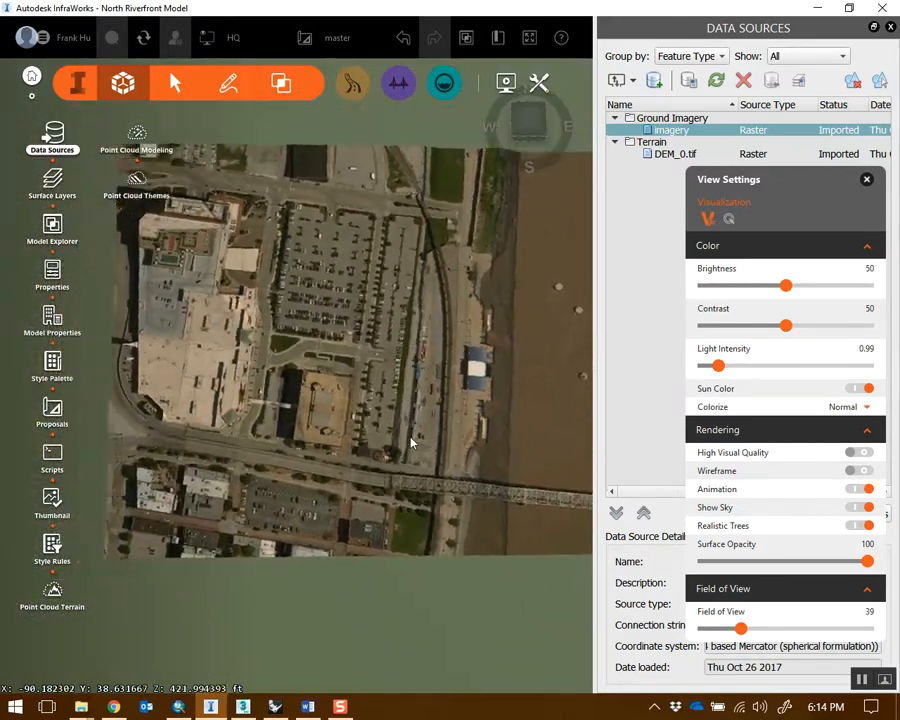
# Move View Settings off the data source list and add the Buildings shapefile from the Riverfront folder as a SHP source
pyautogui.moveTo(759, 208); pyautogui.dragTo(722, 479)
pyautogui.click(682, 264)
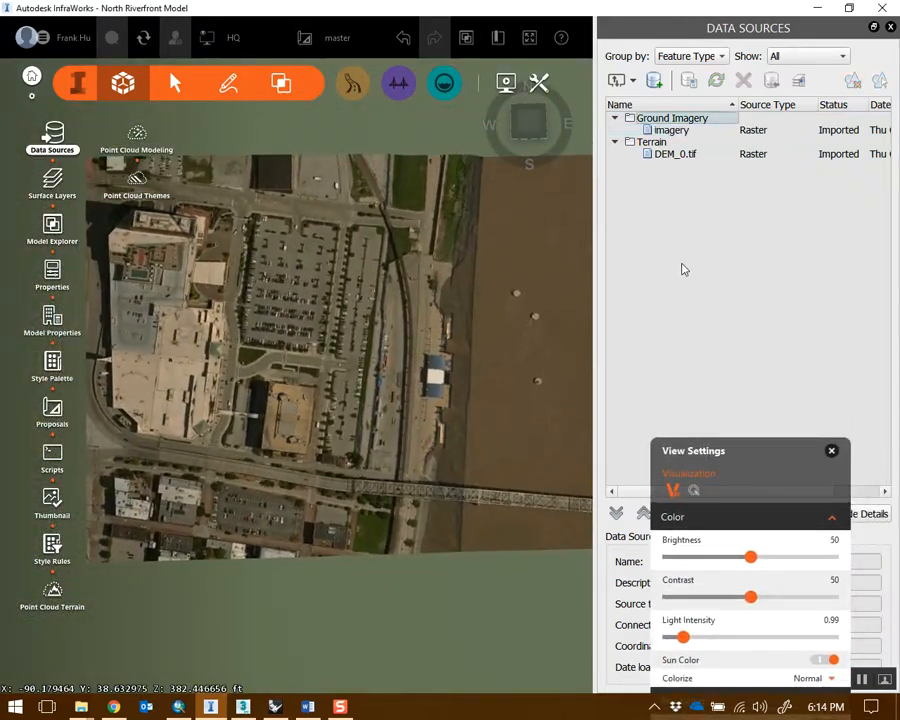
pyautogui.moveTo(513, 270); pyautogui.dragTo(440, 297, button='middle')
pyautogui.click(632, 80)
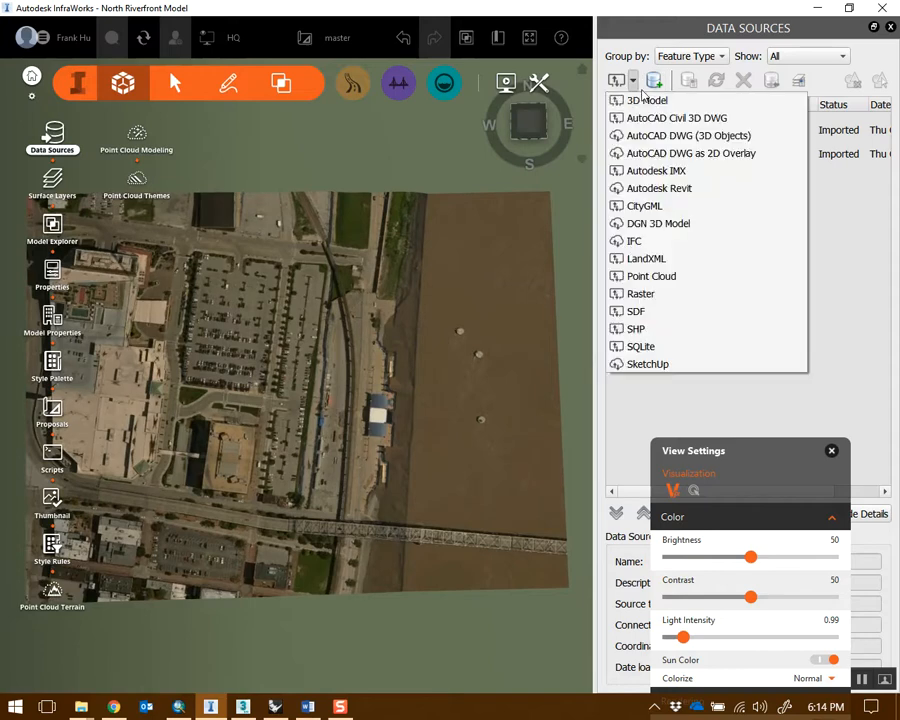
pyautogui.click(643, 333)
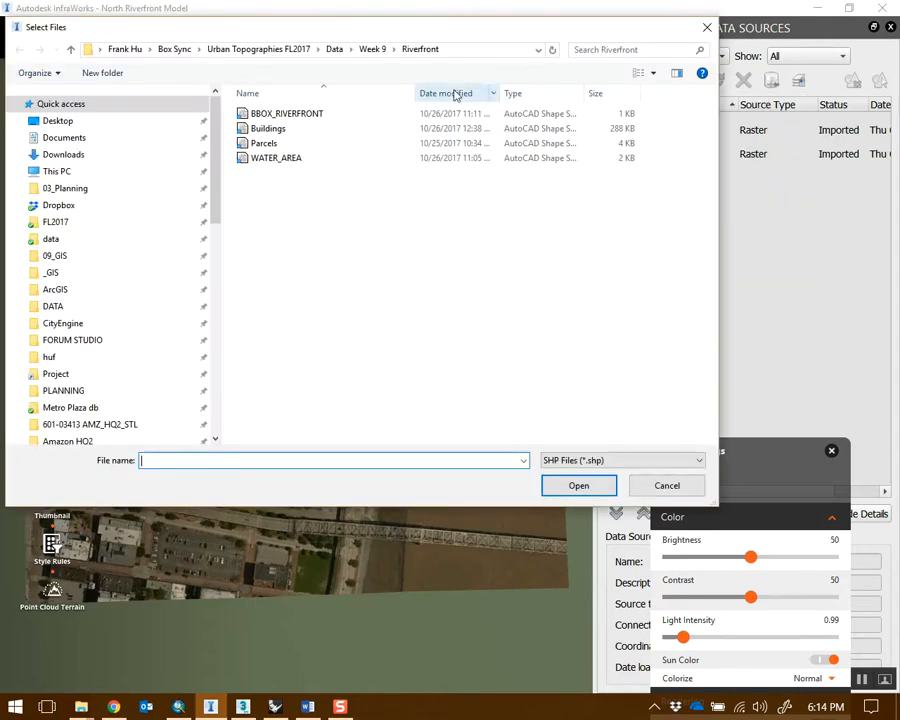
pyautogui.click(268, 128)
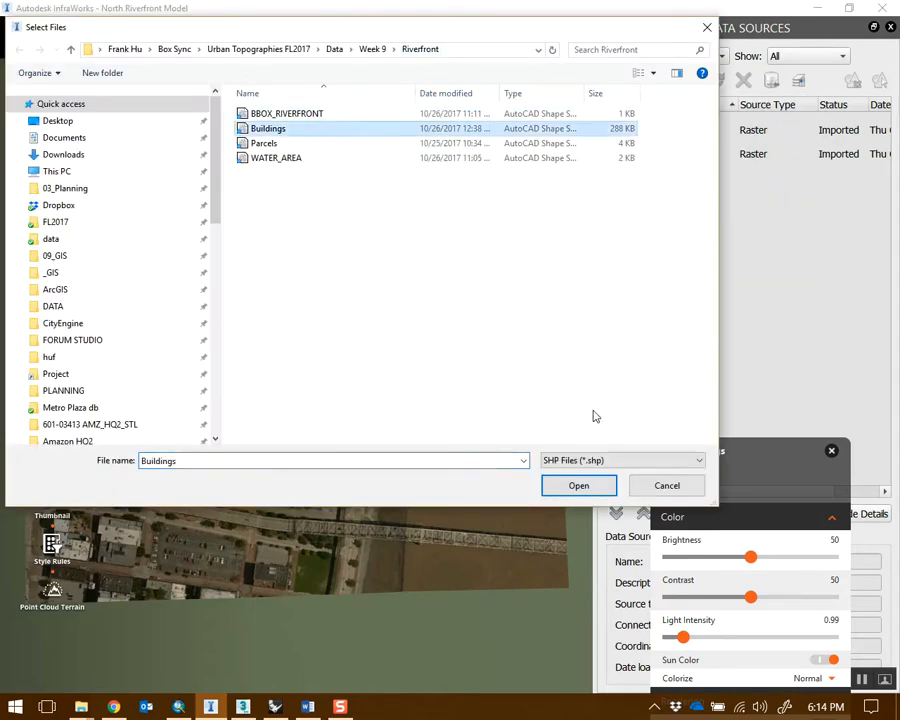
pyautogui.click(572, 489)
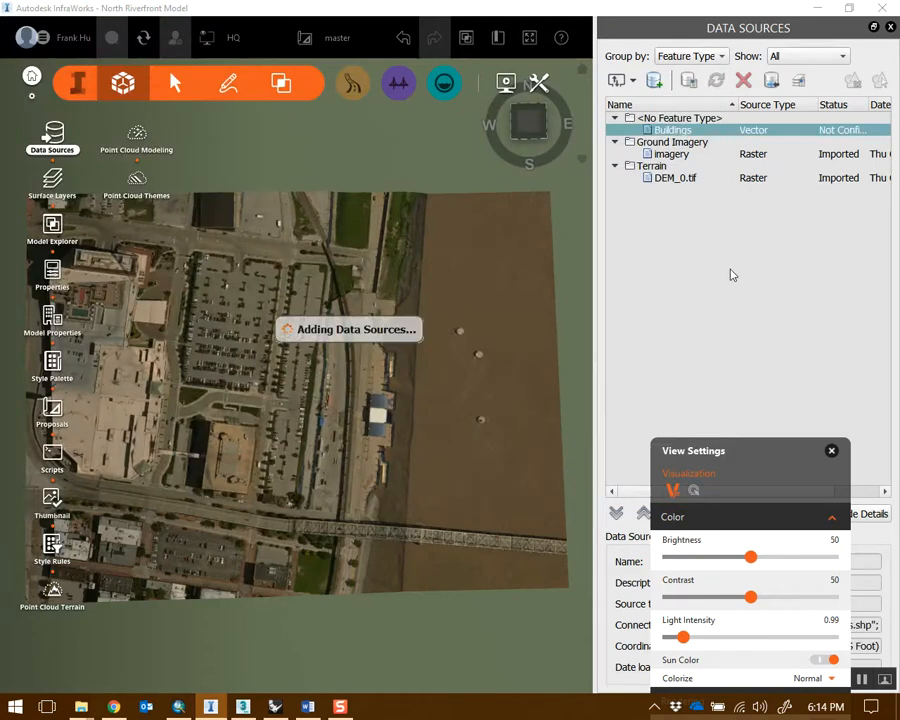
# Set the Buildings data source's type to Buildings and review its geographic location settings
pyautogui.doubleClick(672, 130)
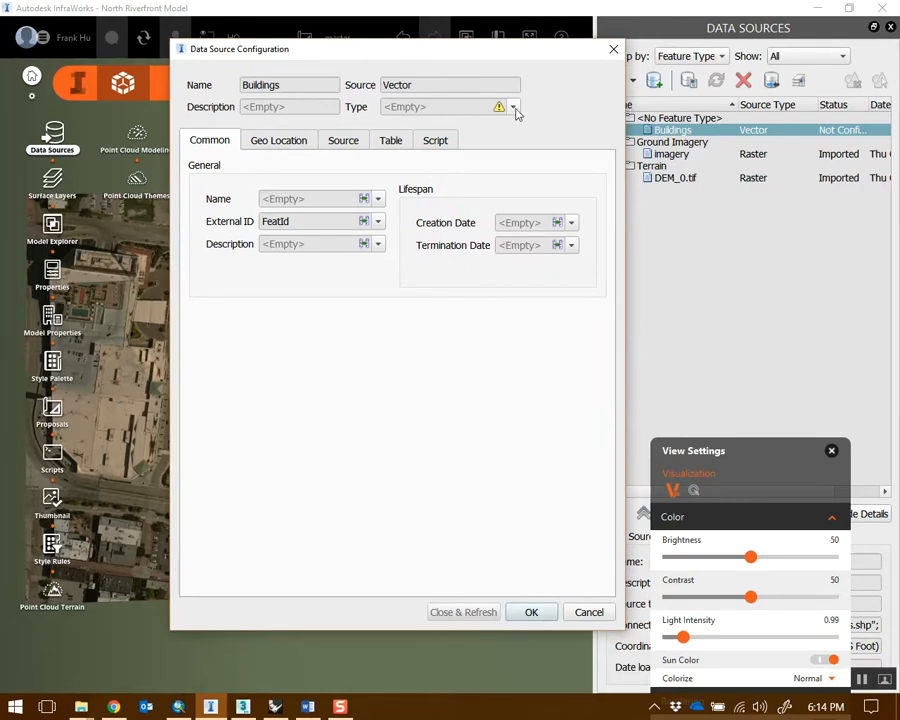
pyautogui.click(514, 108)
pyautogui.click(435, 134)
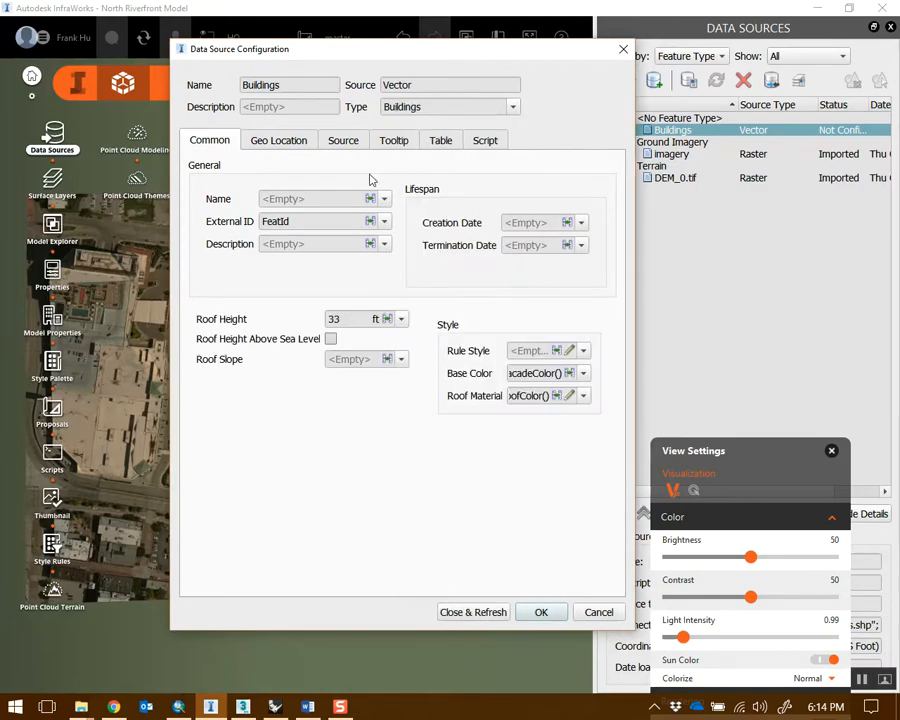
pyautogui.click(280, 143)
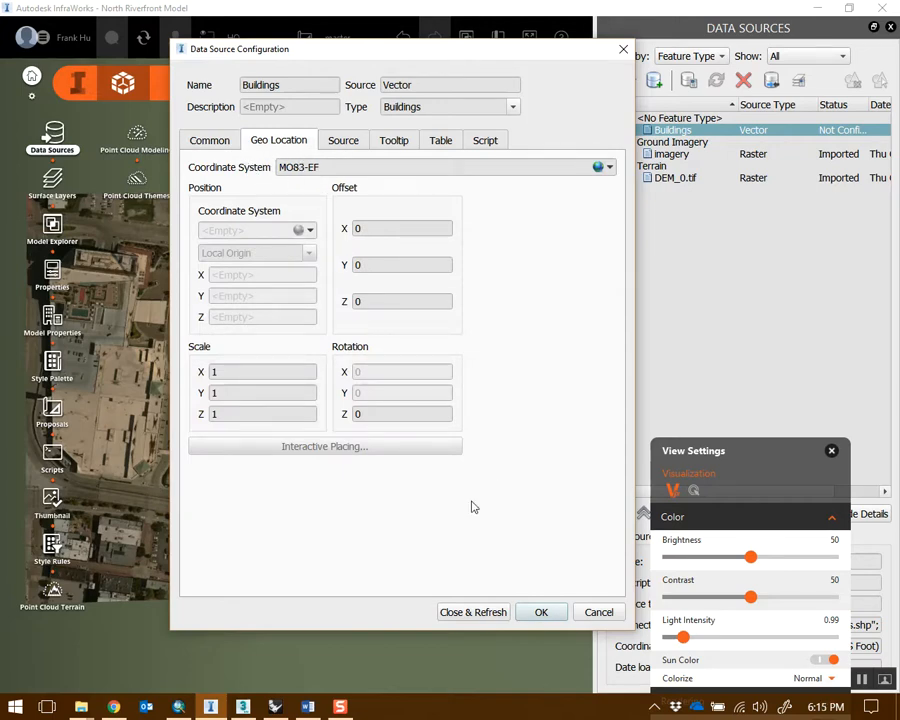
# Switch to ArcMap, hide BBOX_RIVERFRONT, show the Buildings layer, and check the data frame's coordinate system without changing it
pyautogui.click(178, 707)
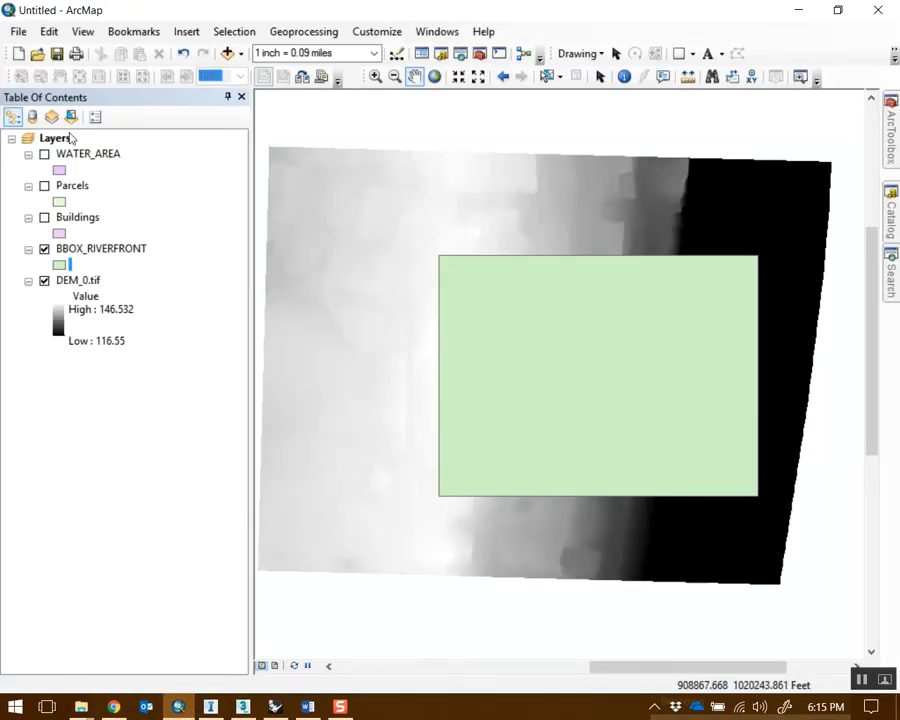
pyautogui.click(44, 249)
pyautogui.click(44, 217)
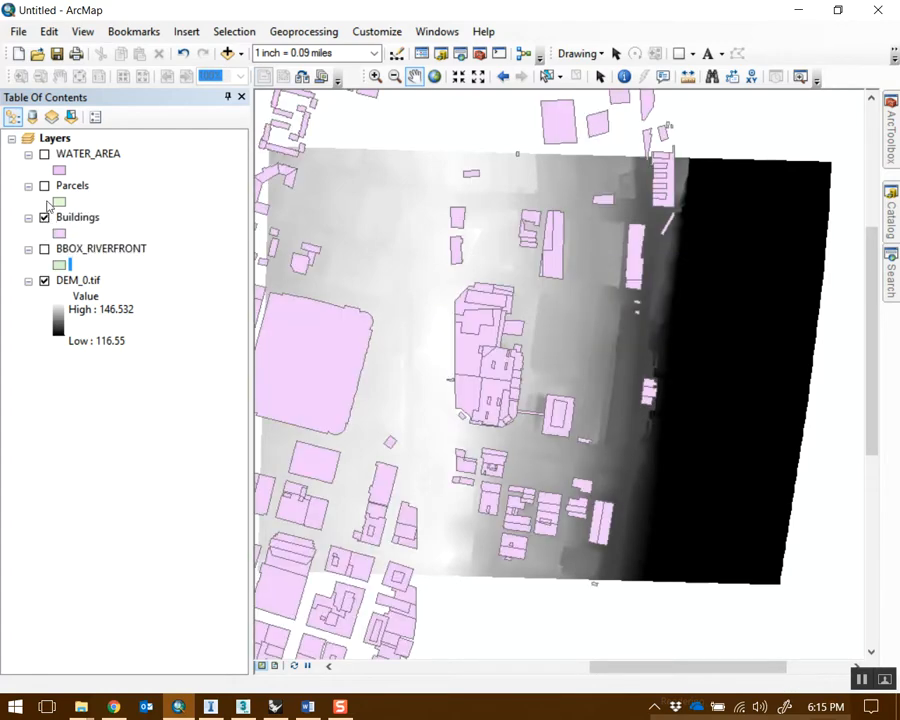
pyautogui.doubleClick(55, 138)
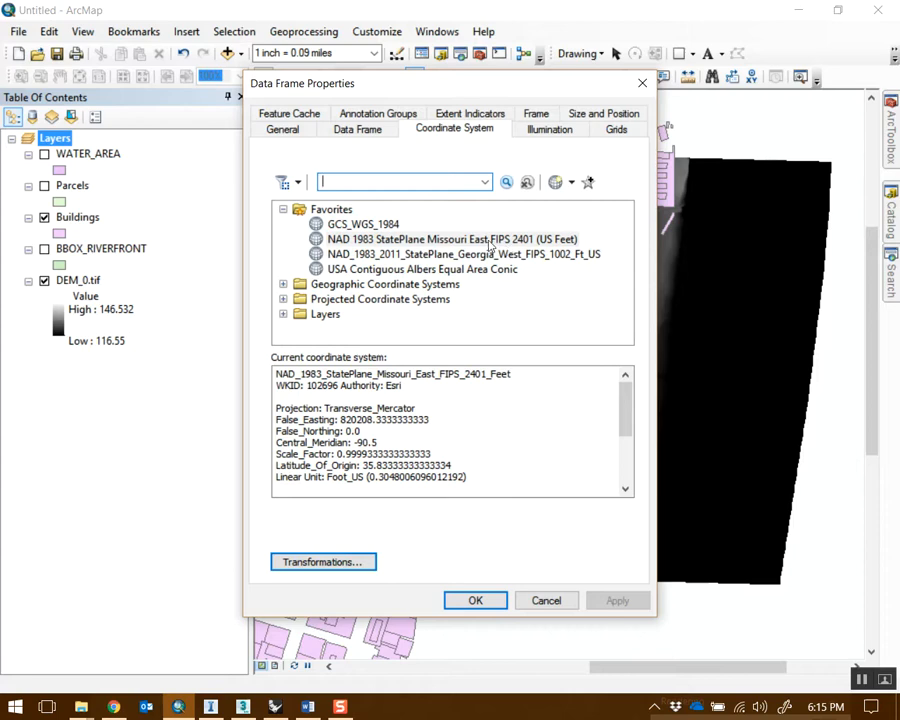
pyautogui.click(546, 596)
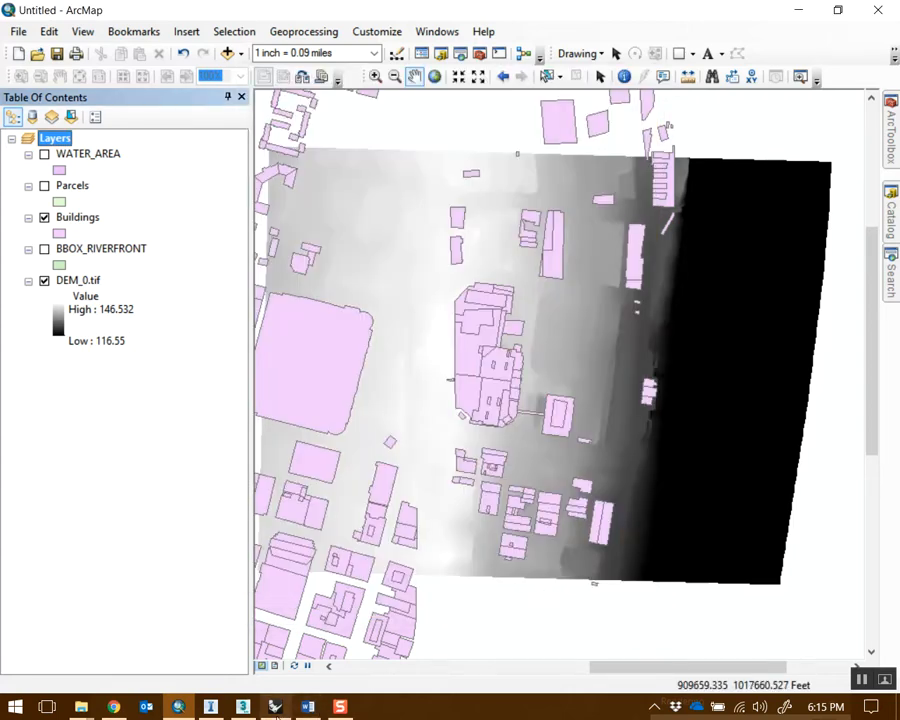
# Return to InfraWorks, compare the Buildings source's coordinate system with ArcMap's, and bring up its common settings
pyautogui.click(244, 707)
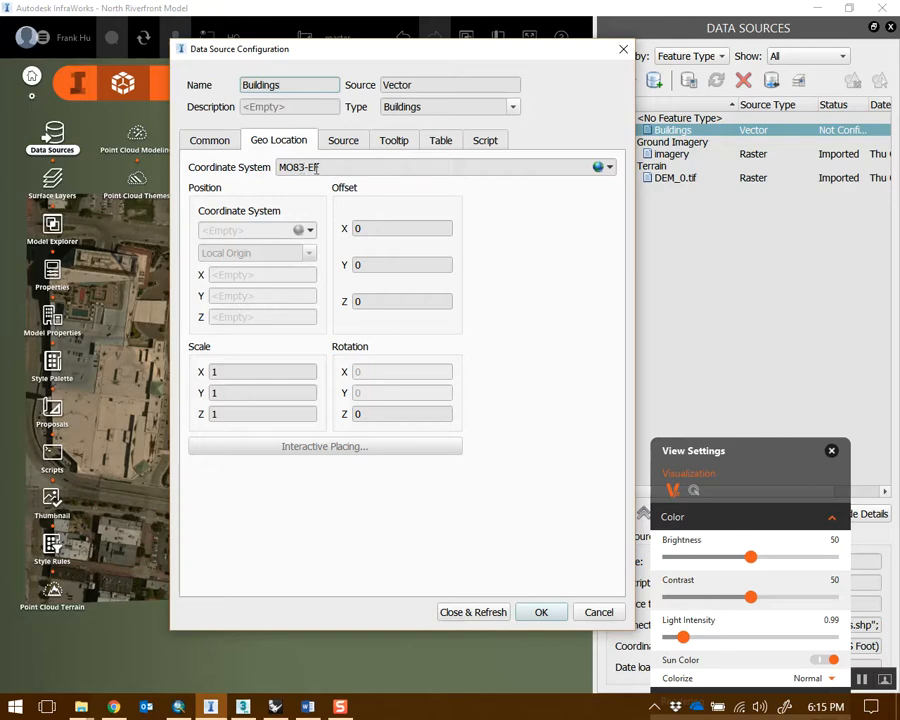
pyautogui.moveTo(330, 169); pyautogui.dragTo(358, 171)
pyautogui.click(215, 141)
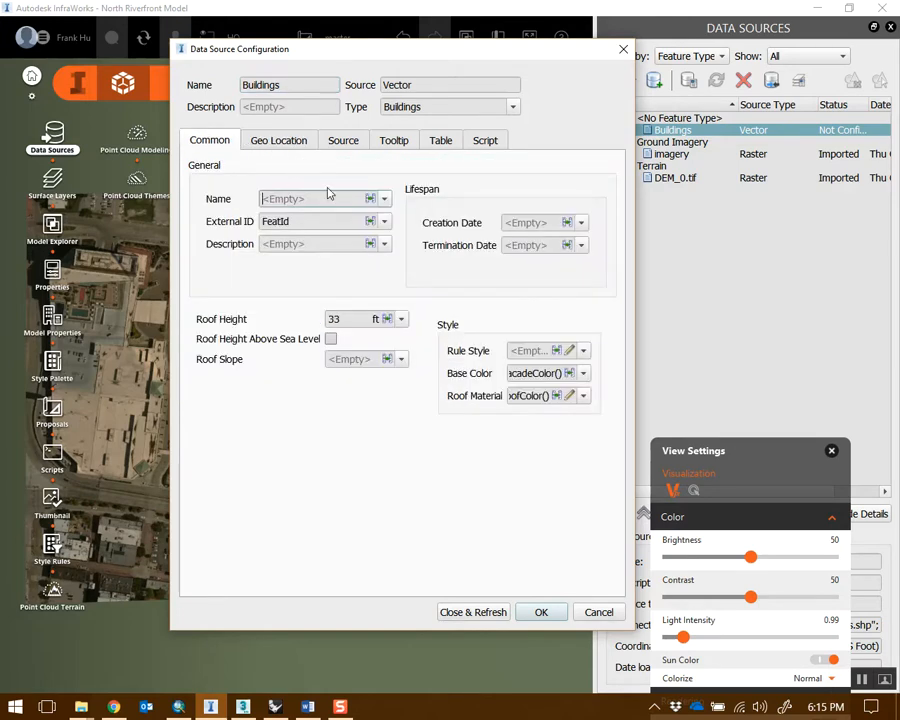
# Clear the Buildings source's Roof Height, switch to ArcMap and bring up the Buildings layer's attribute table
pyautogui.doubleClick(352, 319)
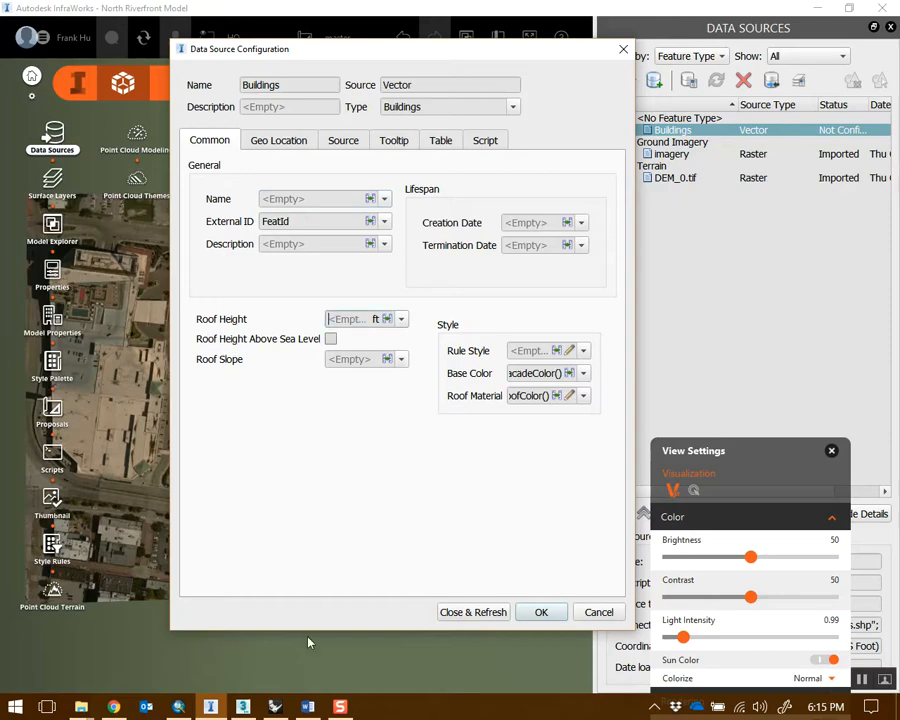
pyautogui.click(178, 707)
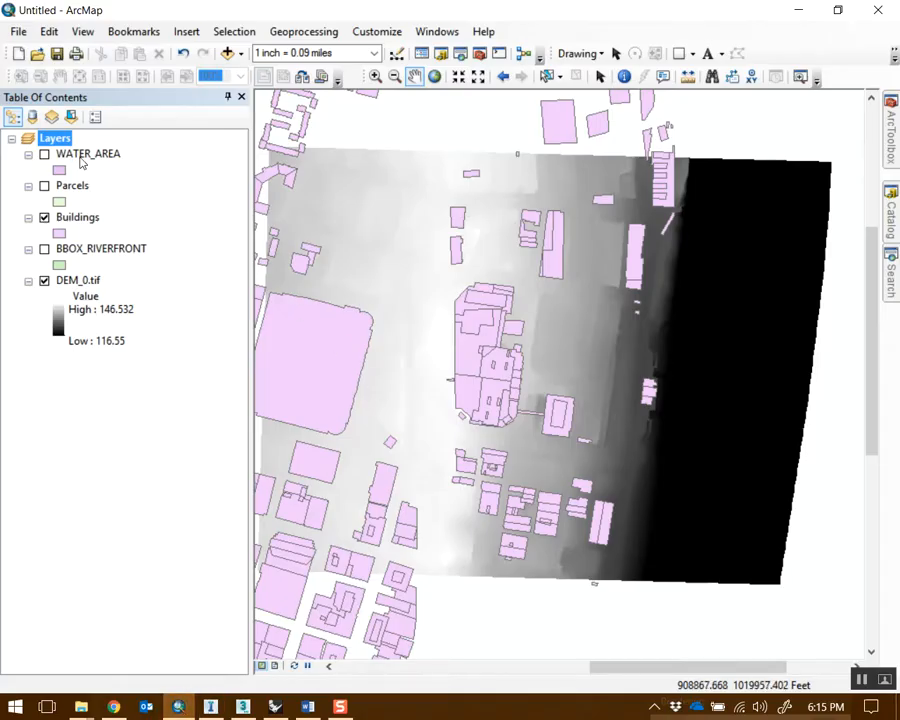
pyautogui.rightClick(72, 217)
pyautogui.click(161, 268)
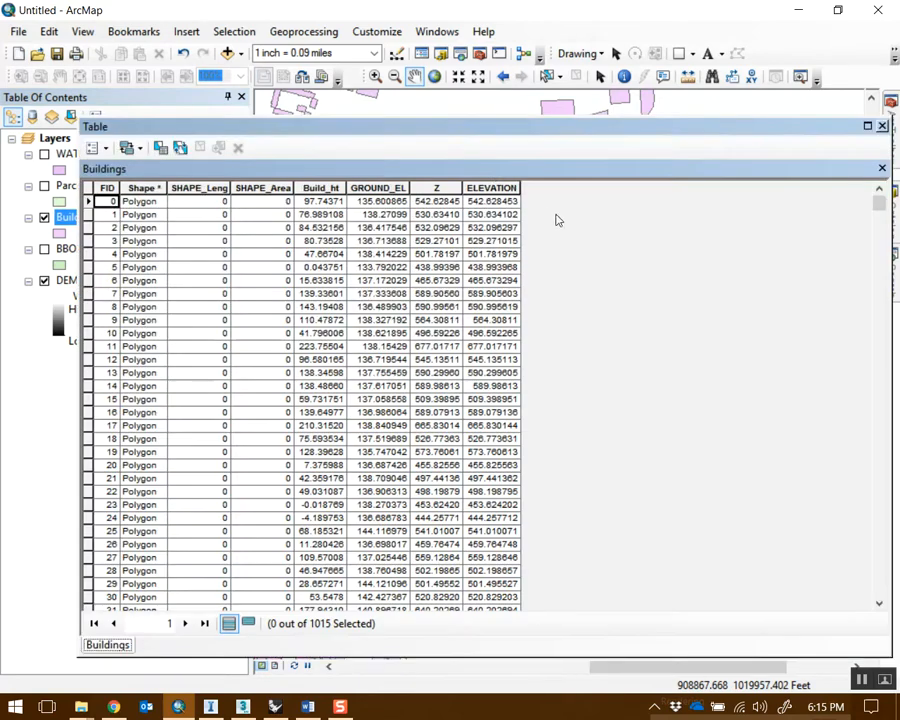
# Look through the Build_ht, GROUND_ELE, Z and ELEVATION fields of the Buildings table, widening GROUND_ELE to show its full name
pyautogui.click(307, 188)
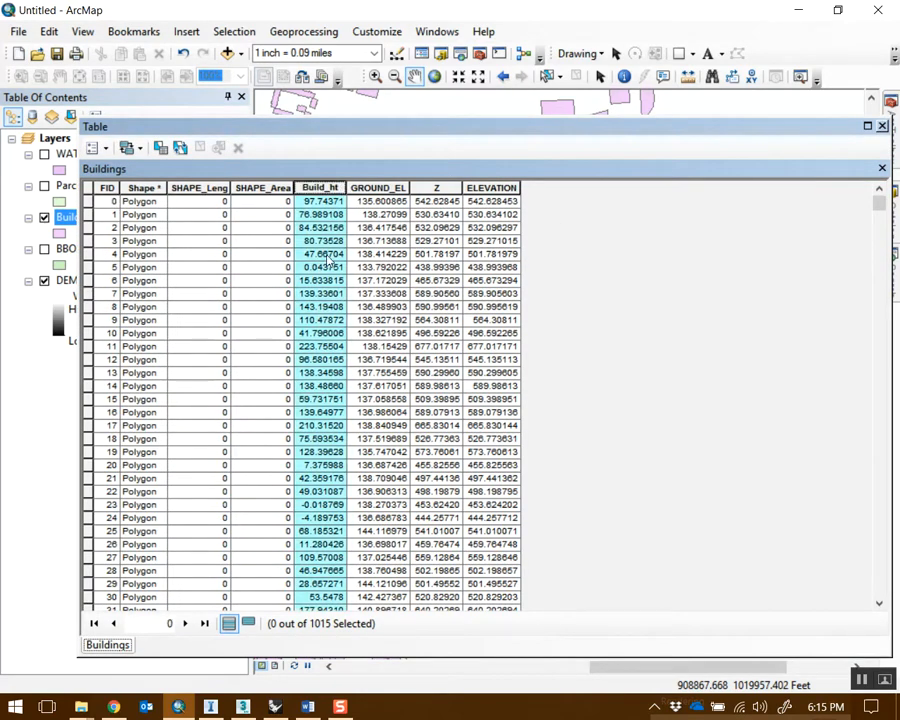
pyautogui.click(378, 188)
pyautogui.click(450, 189)
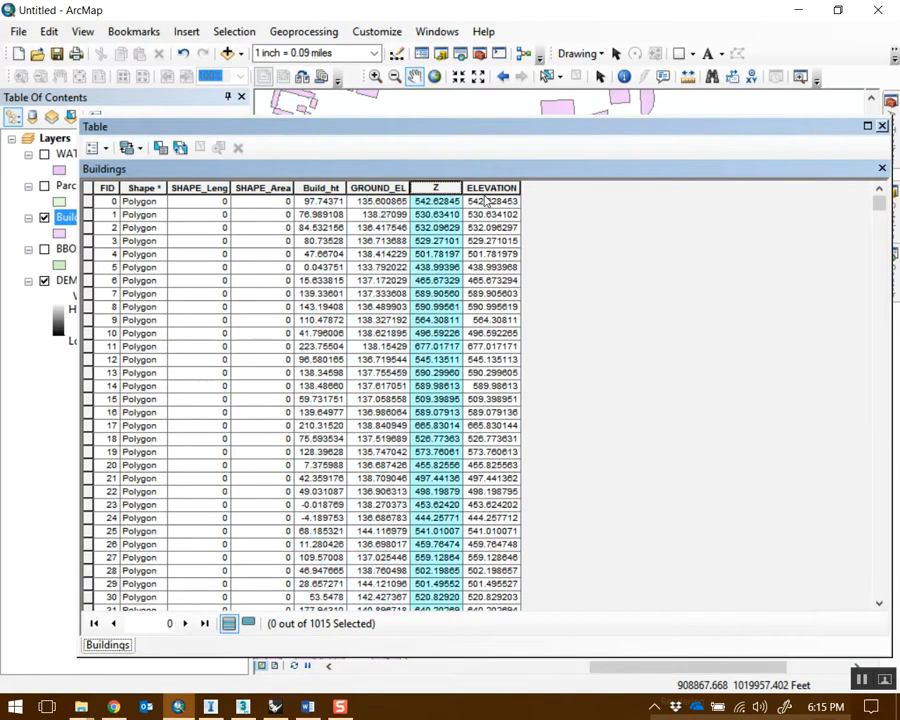
pyautogui.click(495, 188)
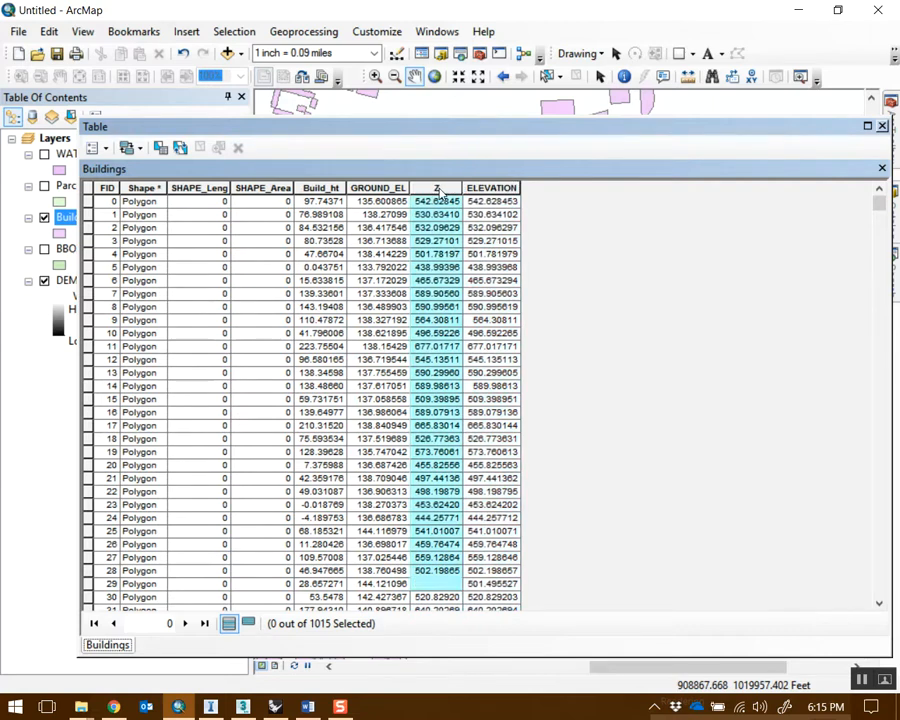
pyautogui.keyDown('ctrl'); pyautogui.click(440, 188); pyautogui.keyUp('ctrl')
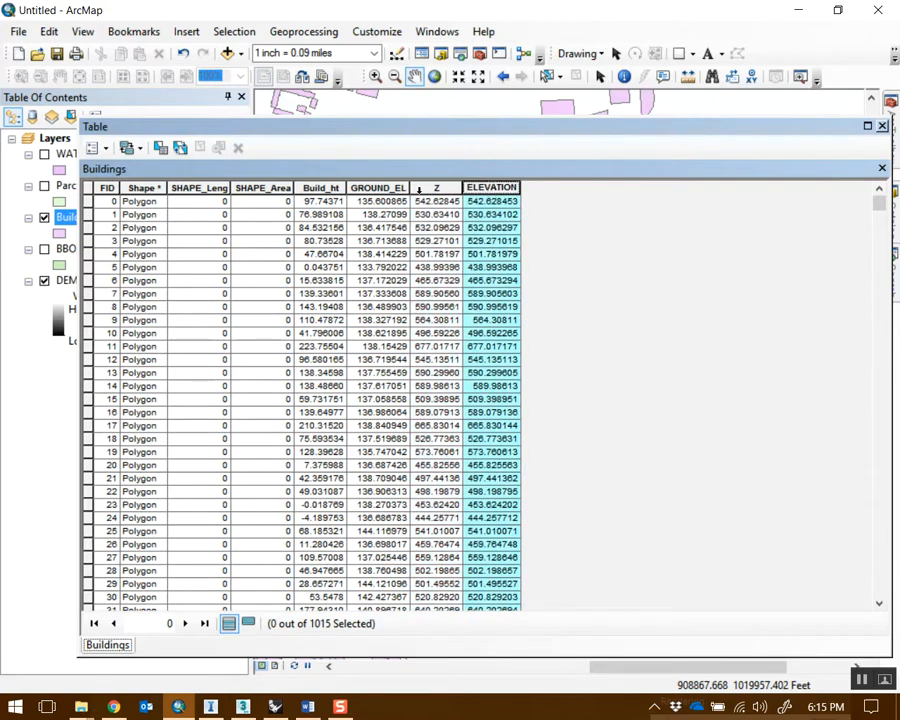
pyautogui.click(378, 188)
pyautogui.moveTo(408, 188); pyautogui.dragTo(443, 188)
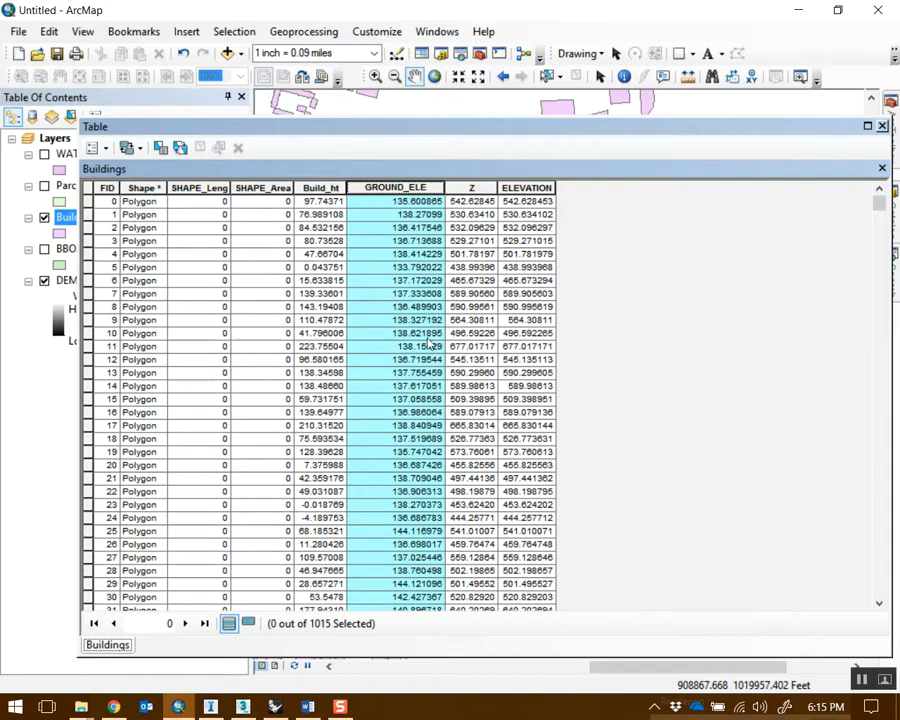
# Compare individual buildings' height, ground elevation and Z values, widen the Build_ht column, and close the attribute table
pyautogui.click(475, 202)
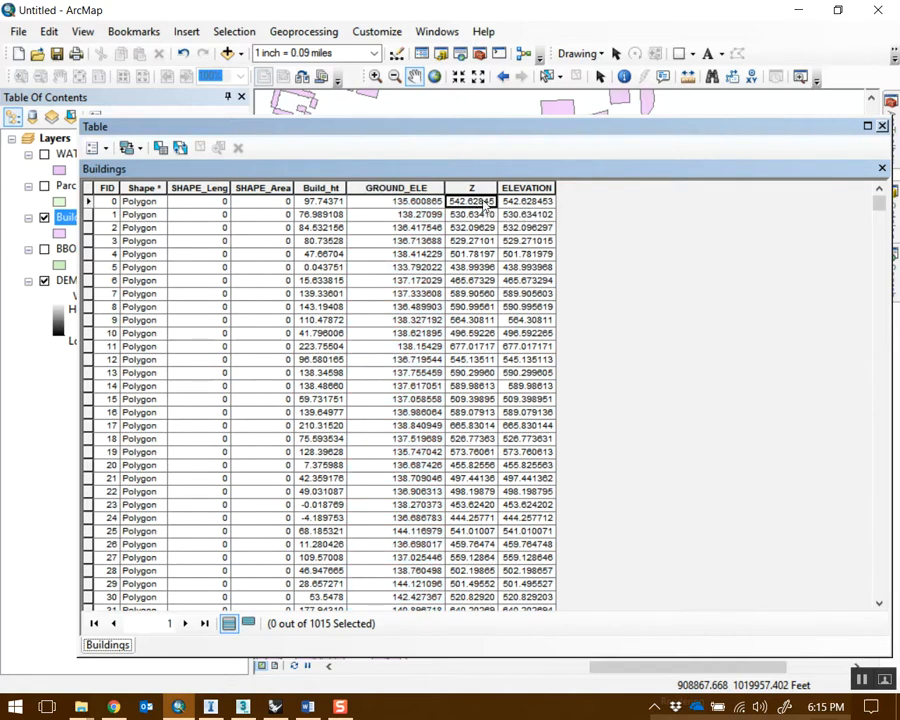
pyautogui.click(482, 241)
pyautogui.click(531, 242)
pyautogui.click(460, 251)
pyautogui.click(401, 227)
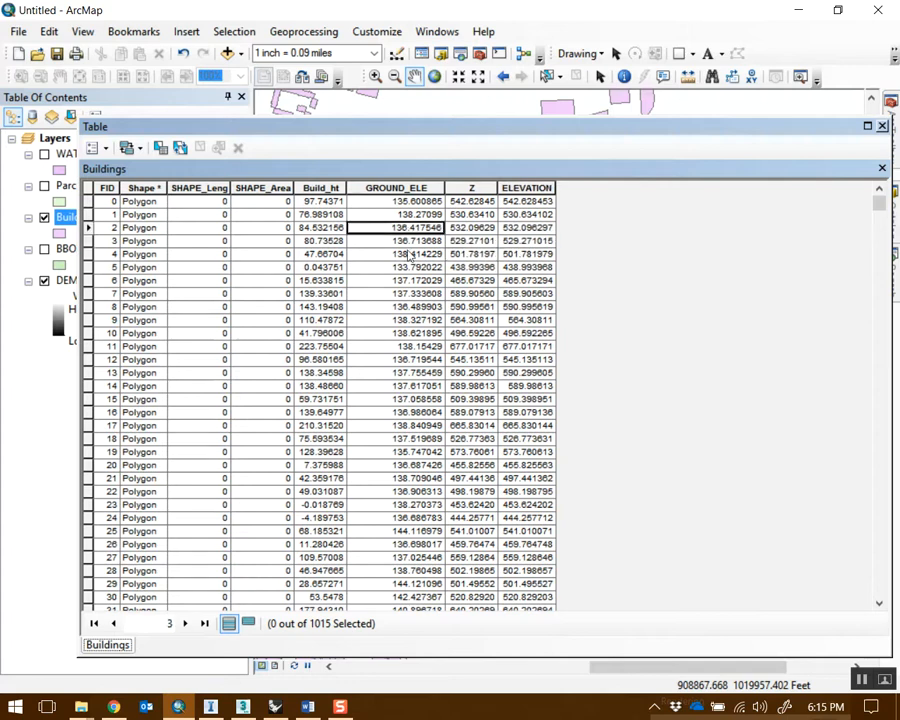
pyautogui.click(319, 254)
pyautogui.click(364, 241)
pyautogui.click(311, 240)
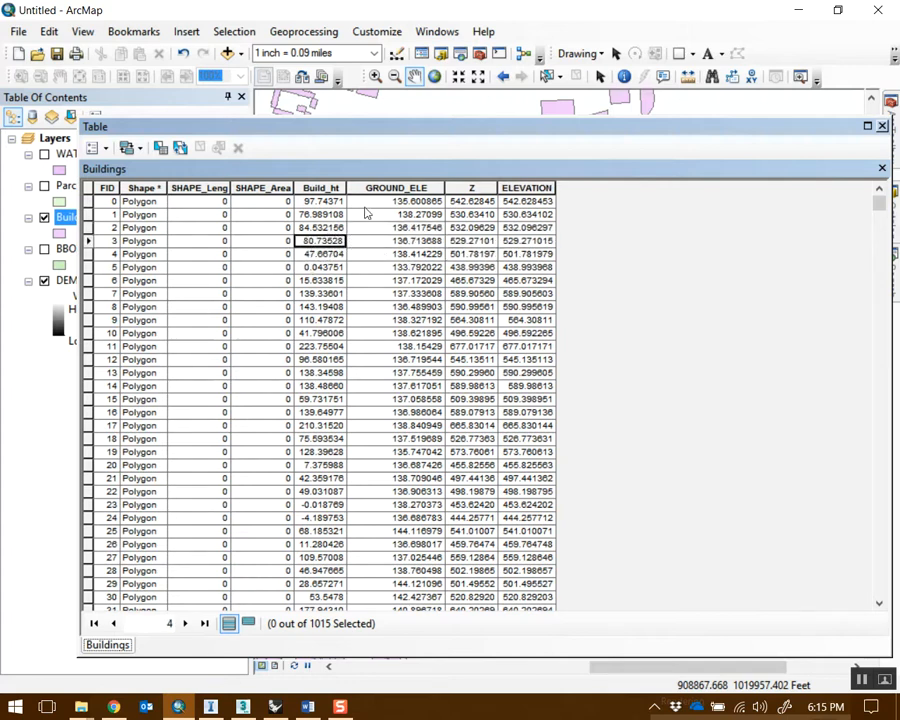
pyautogui.moveTo(348, 188); pyautogui.dragTo(364, 189)
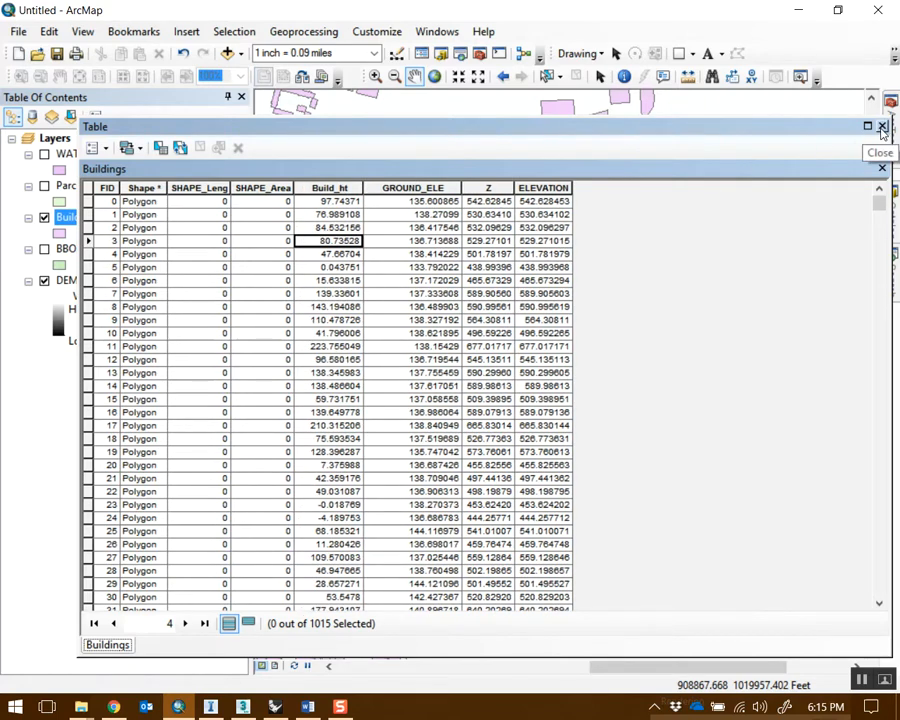
pyautogui.moveTo(883, 128); pyautogui.dragTo(850, 121)
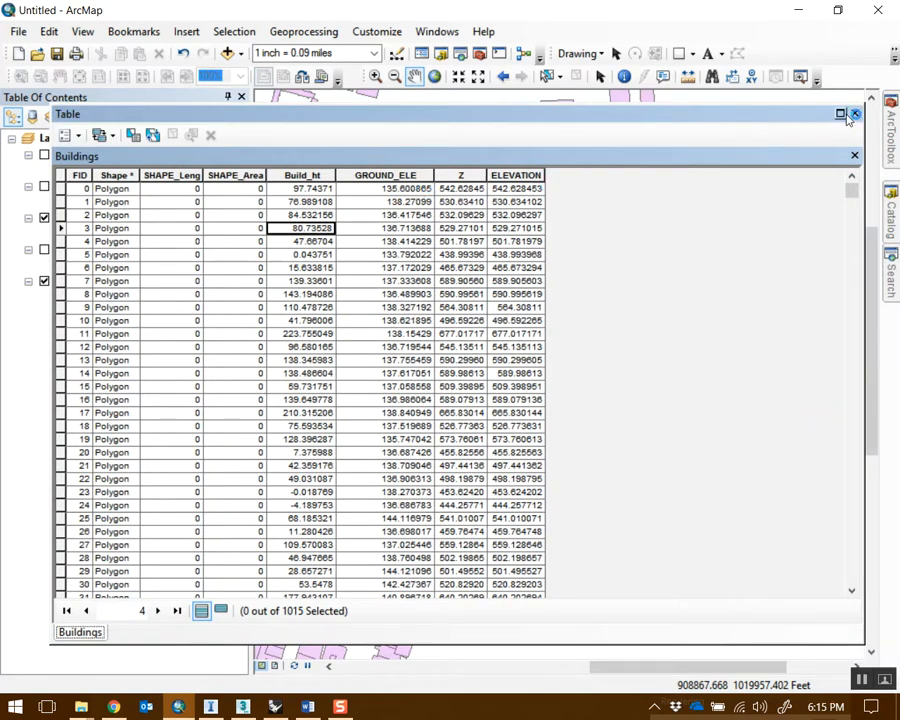
pyautogui.click(856, 114)
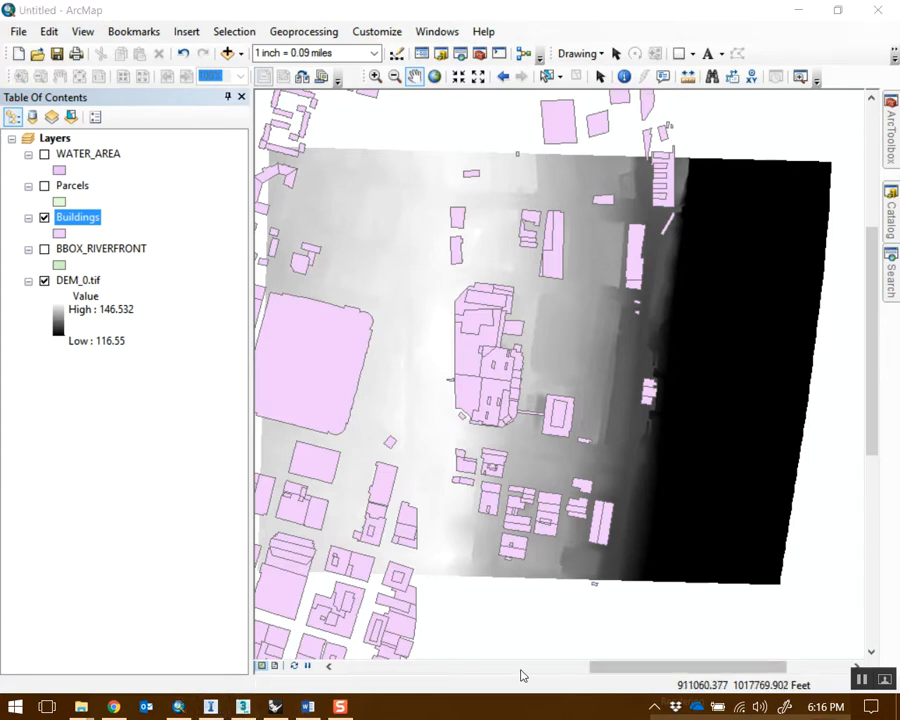
# Return to InfraWorks, map Roof Height to the numeric ELEVATION property, and enable Roof Height Above Sea Level
pyautogui.click(243, 707)
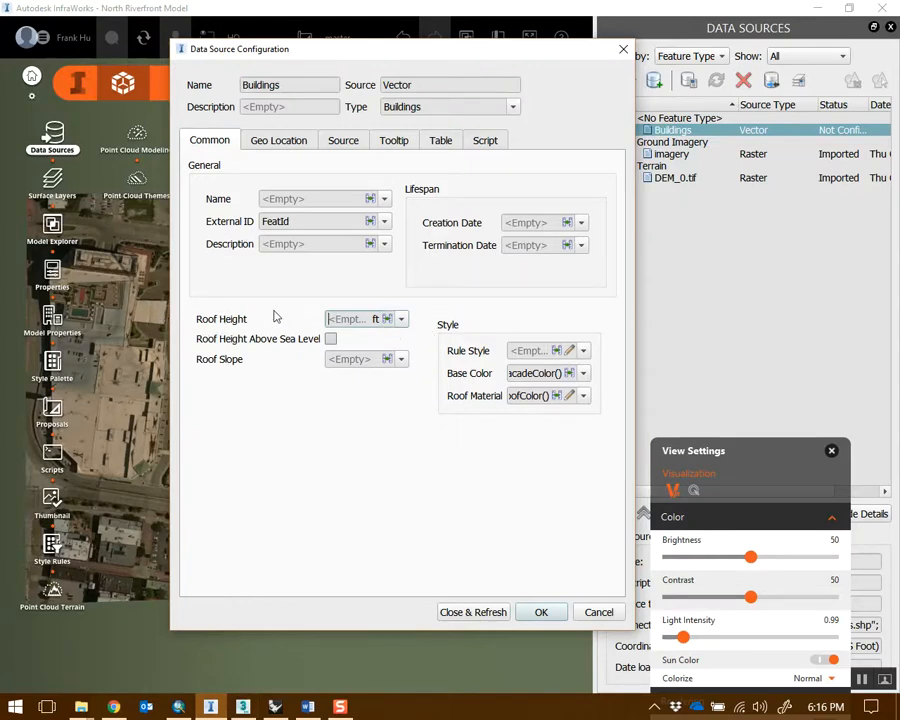
pyautogui.click(354, 320)
pyautogui.click(387, 319)
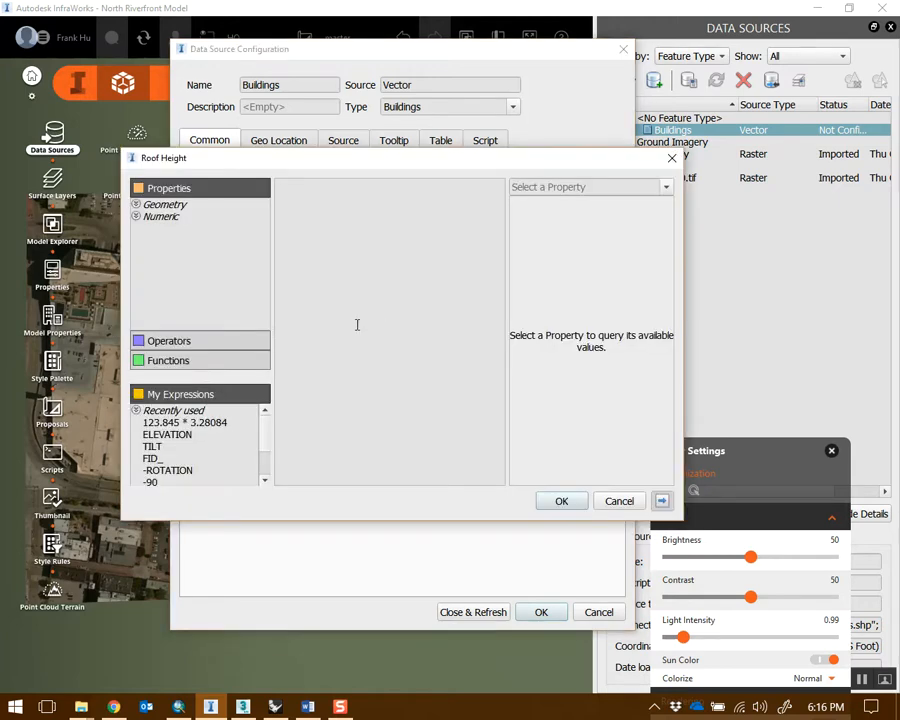
pyautogui.click(136, 216)
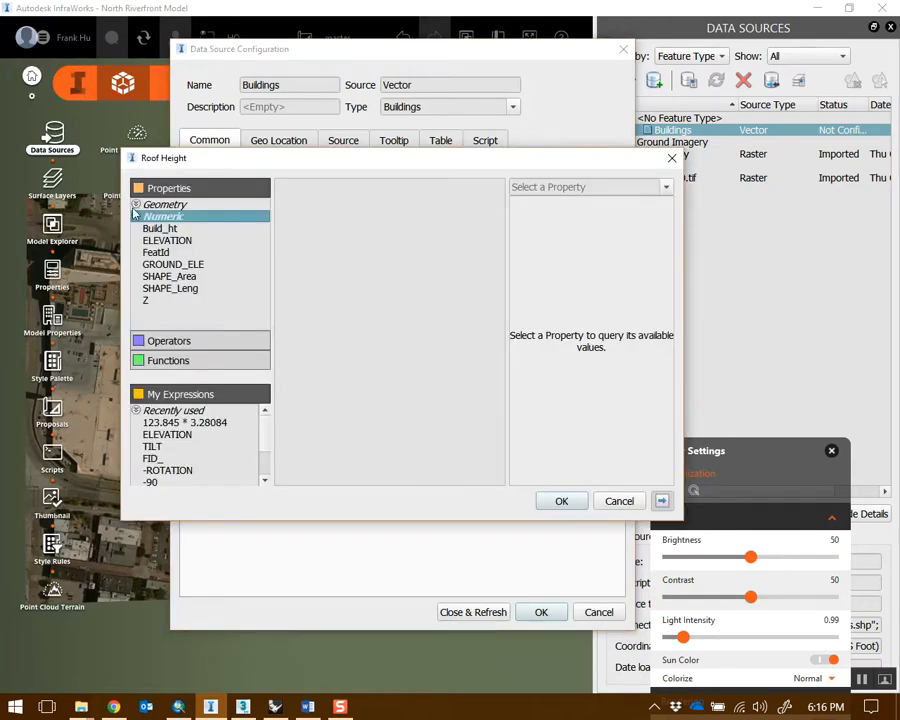
pyautogui.moveTo(232, 163); pyautogui.dragTo(266, 160)
pyautogui.click(178, 299)
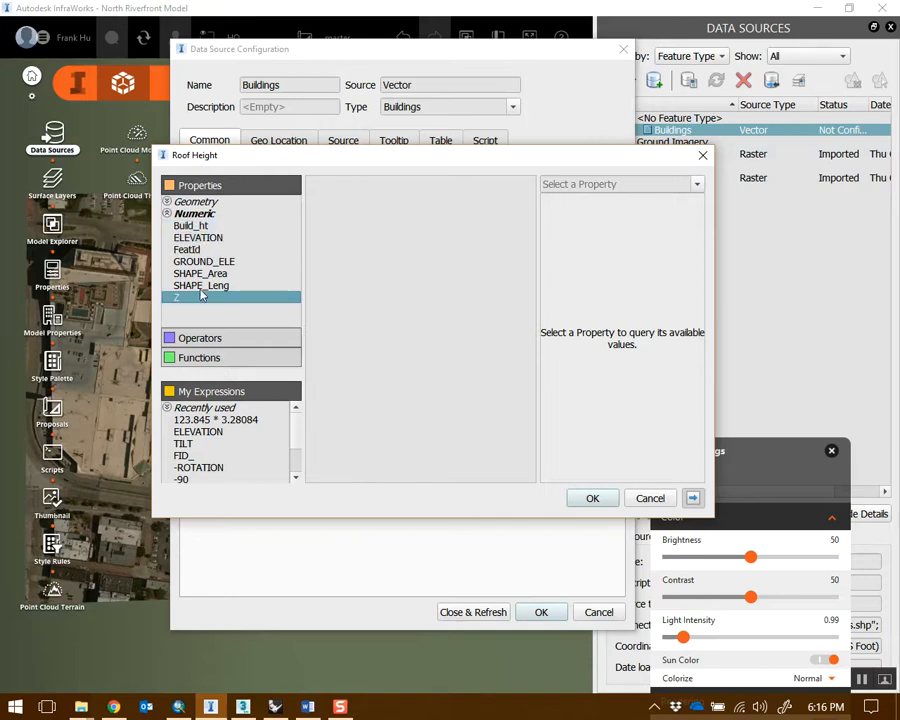
pyautogui.doubleClick(205, 238)
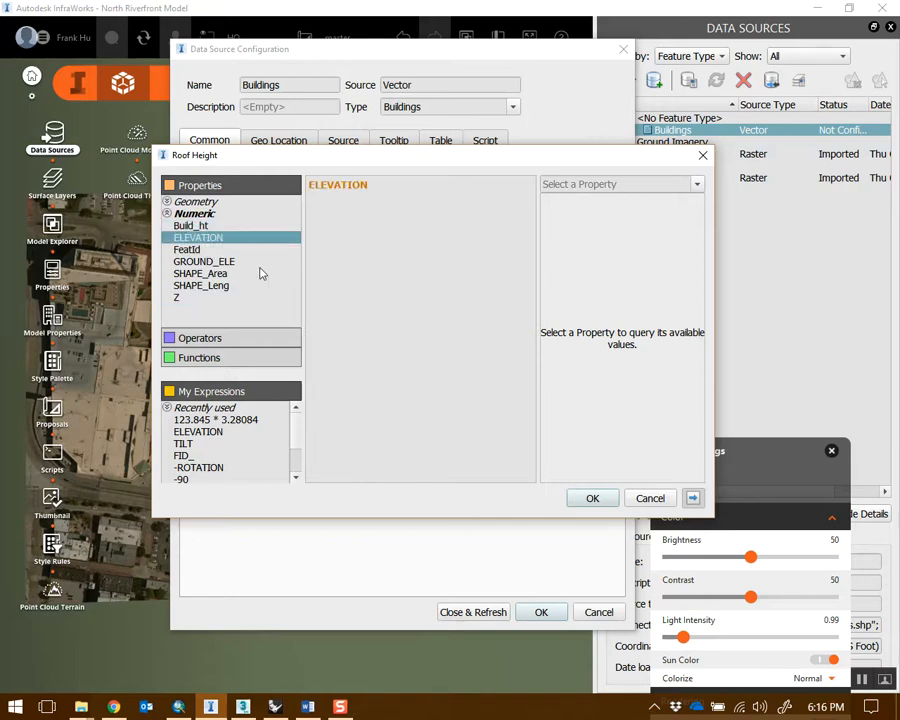
pyautogui.click(590, 498)
pyautogui.moveTo(374, 319); pyautogui.dragTo(297, 318)
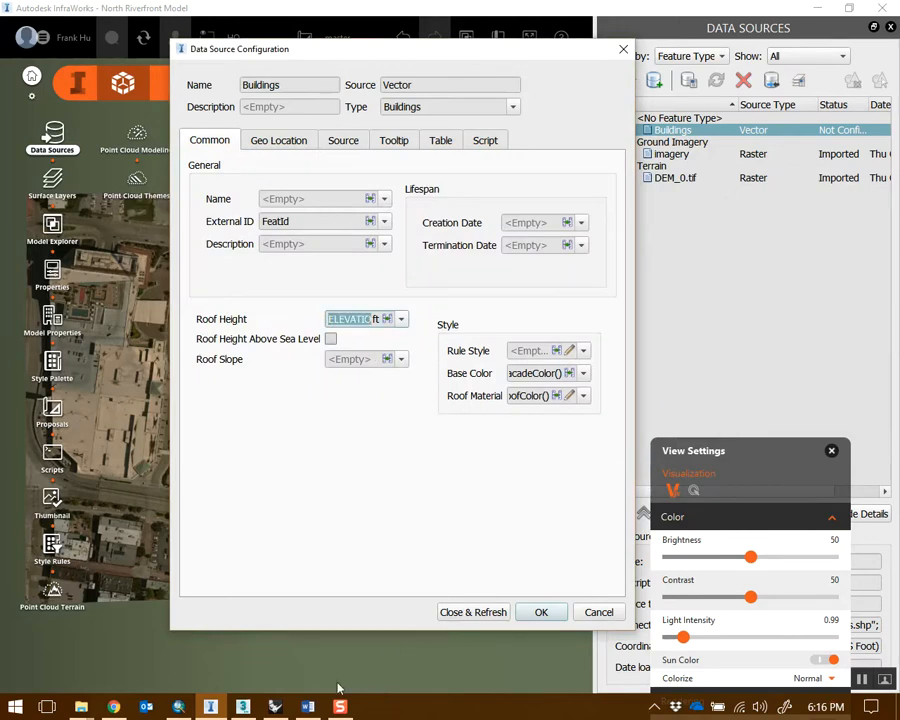
pyautogui.click(331, 339)
# Switch to ArcMap, reopen the Buildings attribute table and examine the ELEVATION values row by row
pyautogui.click(178, 707)
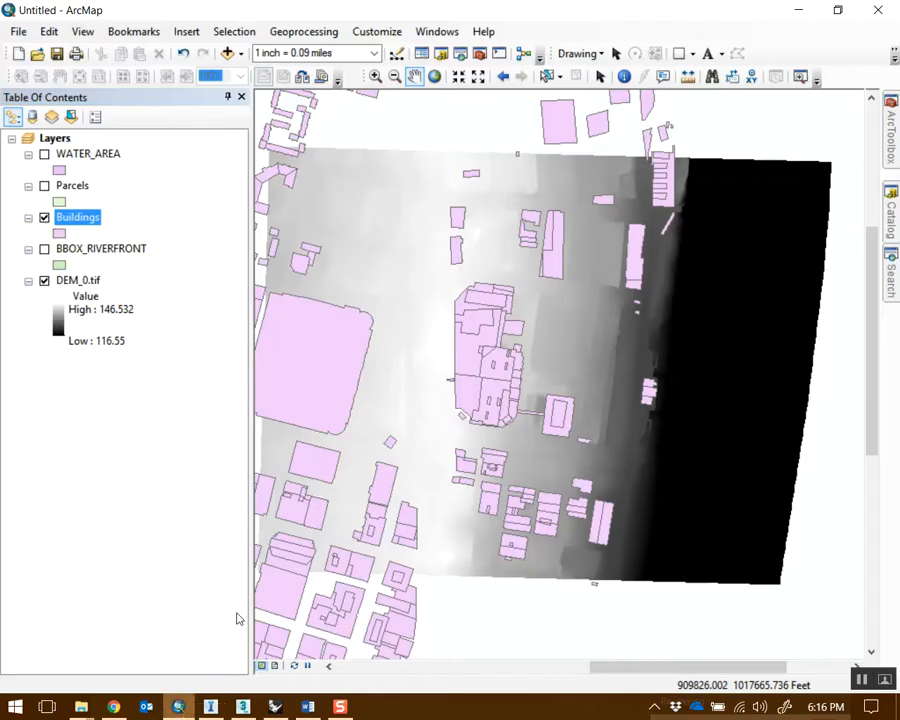
pyautogui.rightClick(91, 218)
pyautogui.click(132, 268)
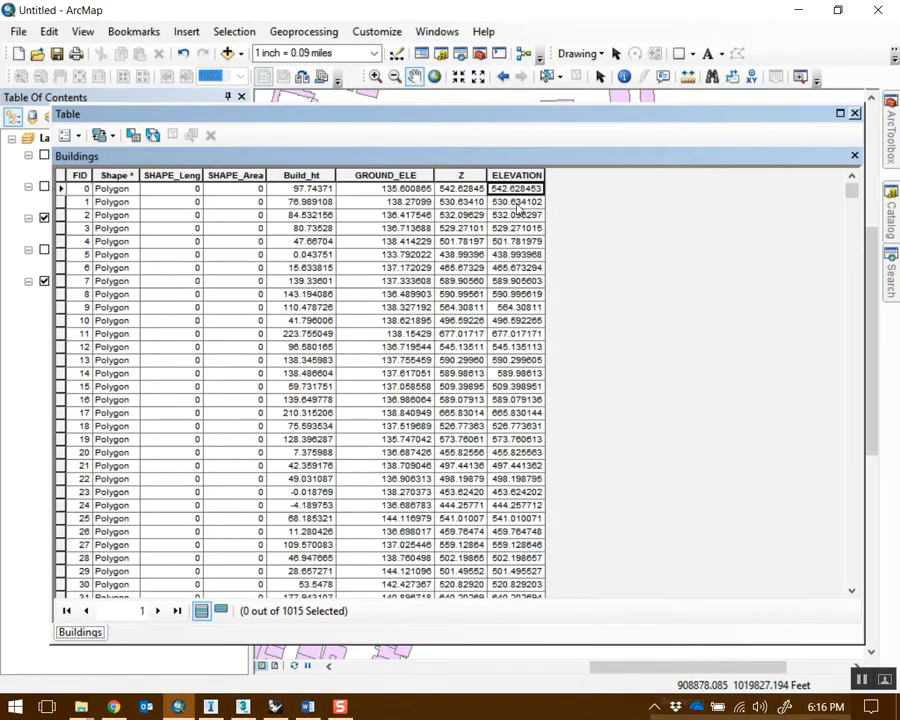
pyautogui.press('Down')
pyautogui.press('Down')
pyautogui.press('Down')
pyautogui.press('Down')
pyautogui.press('Down')
pyautogui.press('Down')
pyautogui.press('Down')
pyautogui.press('Down')
pyautogui.press('Down')
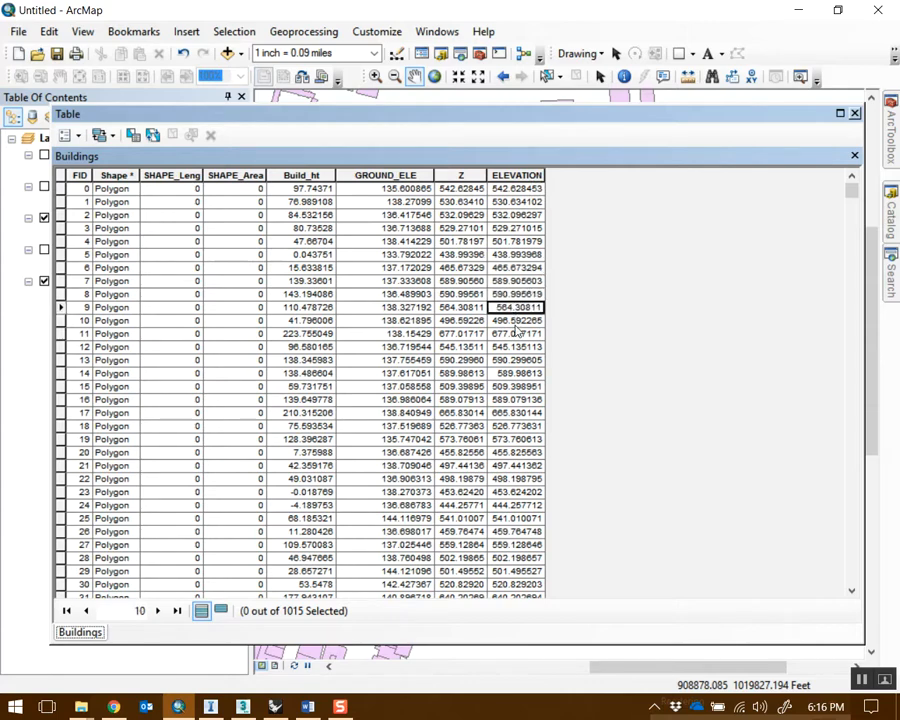
pyautogui.press('Down')
pyautogui.press('Down')
pyautogui.press('Down')
pyautogui.press('Down')
pyautogui.press('Down')
pyautogui.press('Down')
pyautogui.press('Down')
pyautogui.press('Down')
pyautogui.scroll(-7, 518, 330)
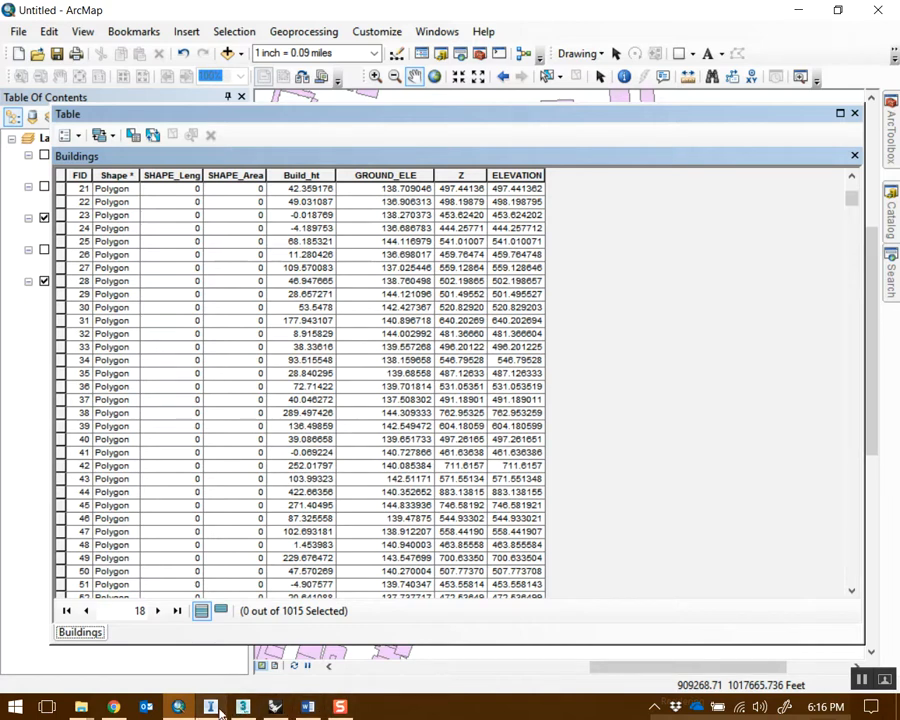
pyautogui.click(512, 295)
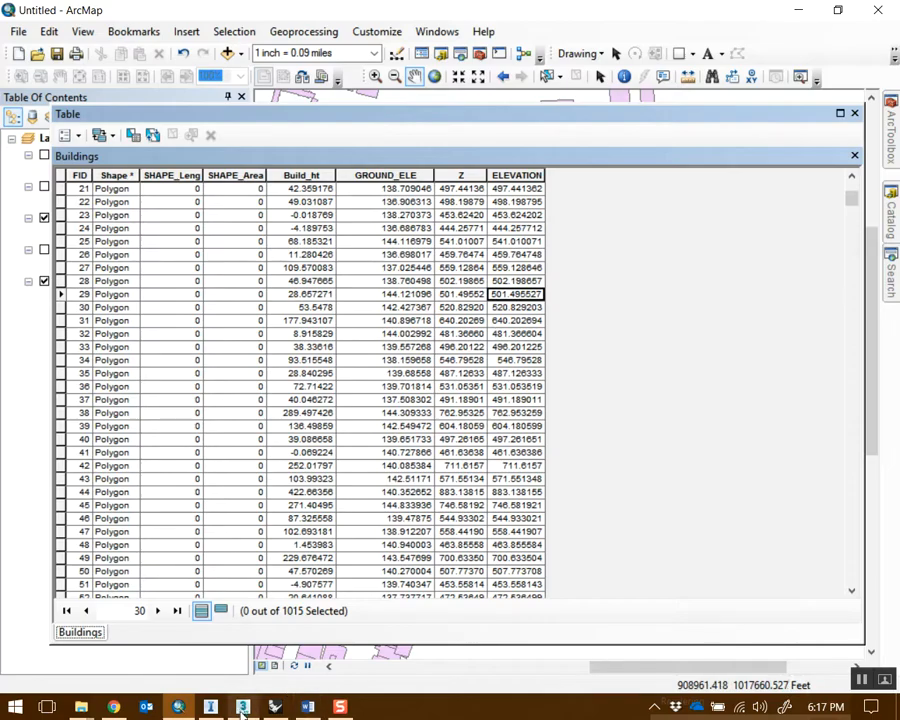
# Return to InfraWorks and set the Buildings source's Rule Style to plain white, #ffffff
pyautogui.click(210, 707)
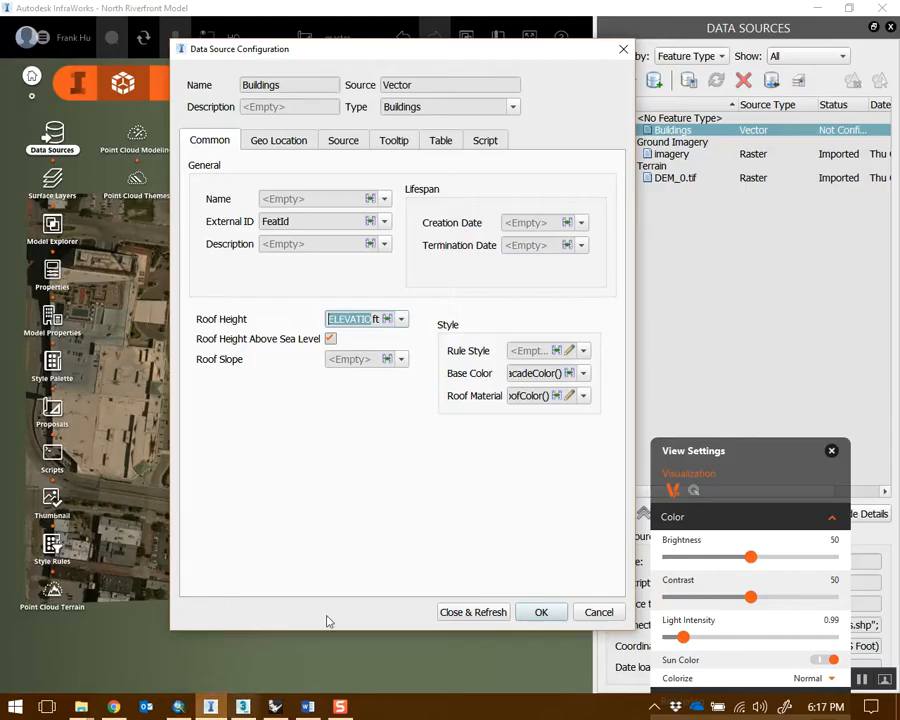
pyautogui.click(357, 318)
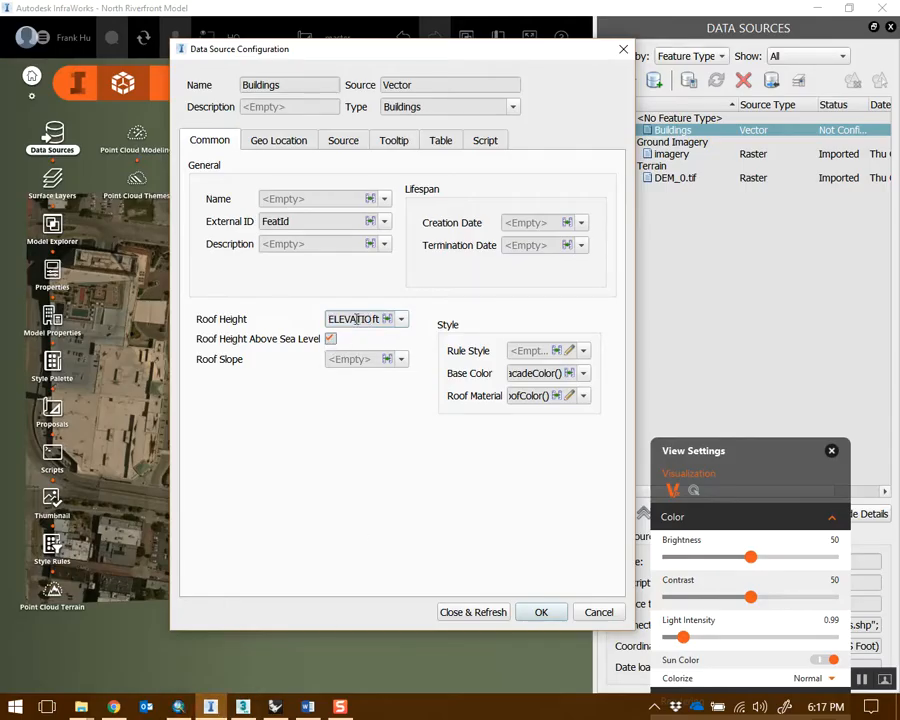
pyautogui.click(569, 373)
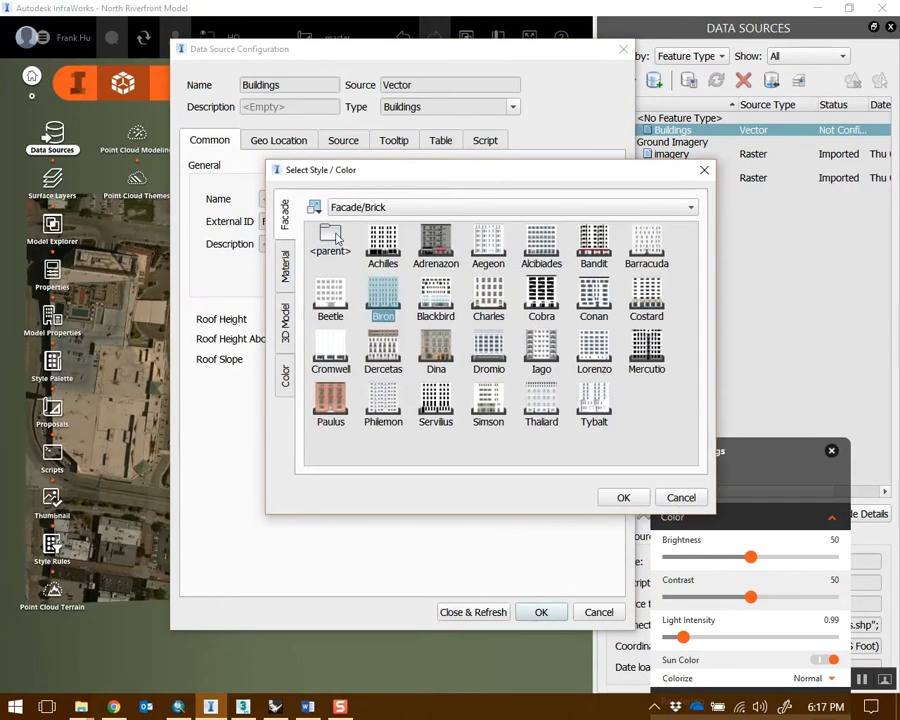
pyautogui.click(285, 375)
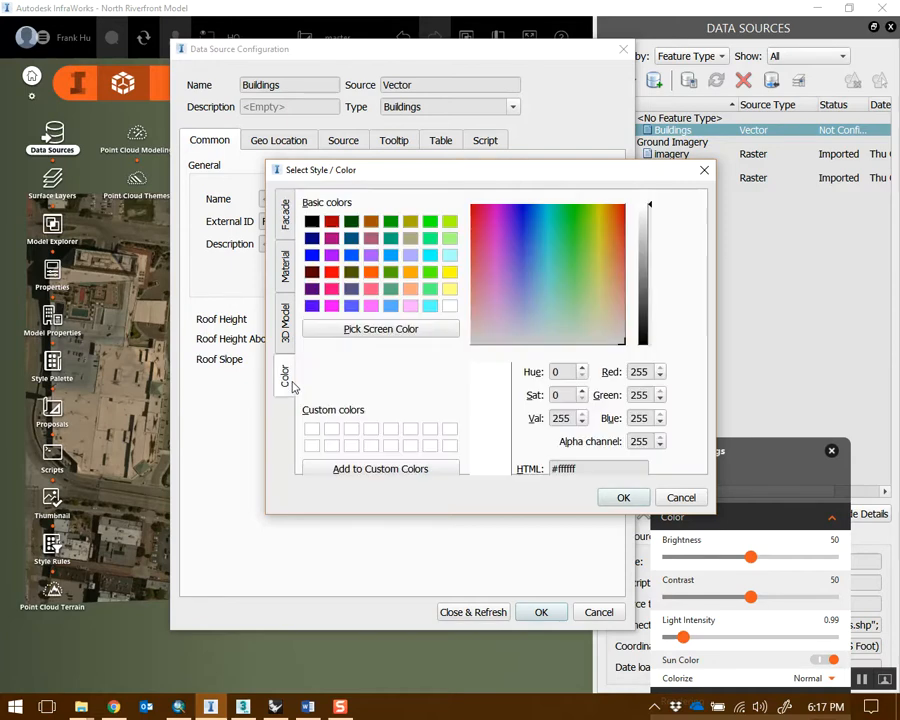
pyautogui.click(622, 497)
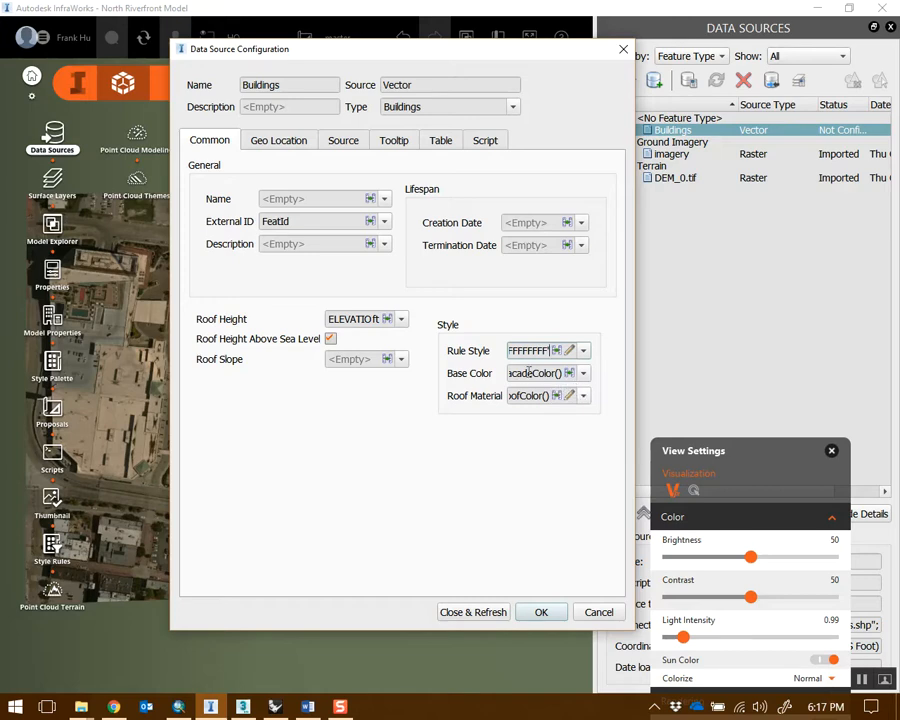
# Reuse the Rule Style value 'xFFFFFFFF' for Base Color and Roof Material, and close the configuration with a refresh to import the buildings
pyautogui.moveTo(549, 350); pyautogui.dragTo(417, 343)
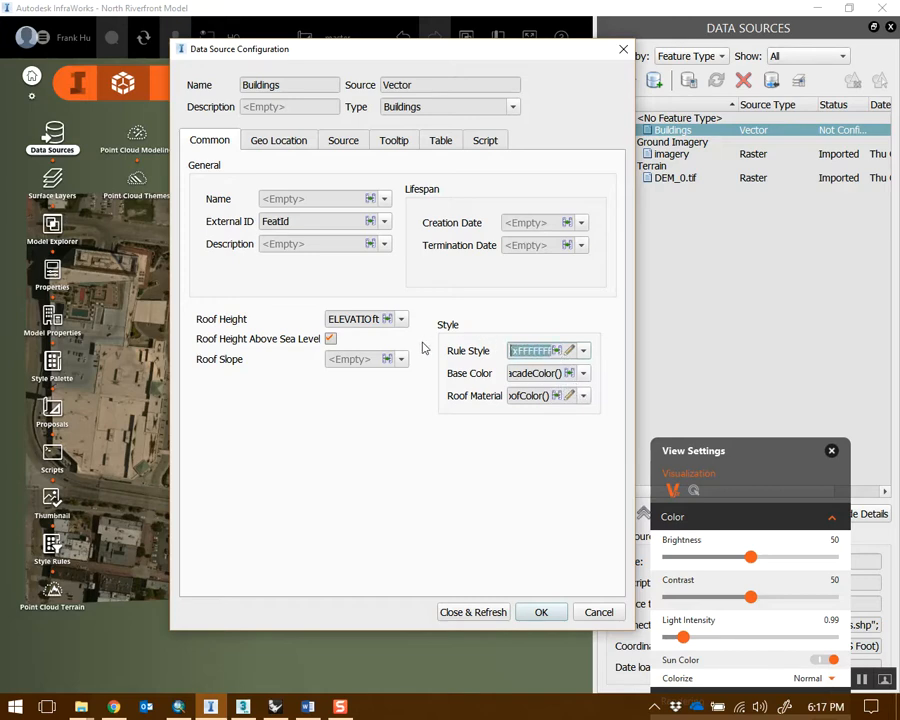
pyautogui.moveTo(562, 374); pyautogui.dragTo(454, 366)
pyautogui.write("'xFFFFFFFF'")
pyautogui.moveTo(547, 396); pyautogui.dragTo(408, 389)
pyautogui.write("'xFFFFFFFF'")
pyautogui.moveTo(547, 395); pyautogui.dragTo(420, 392)
pyautogui.press('BackSpace')
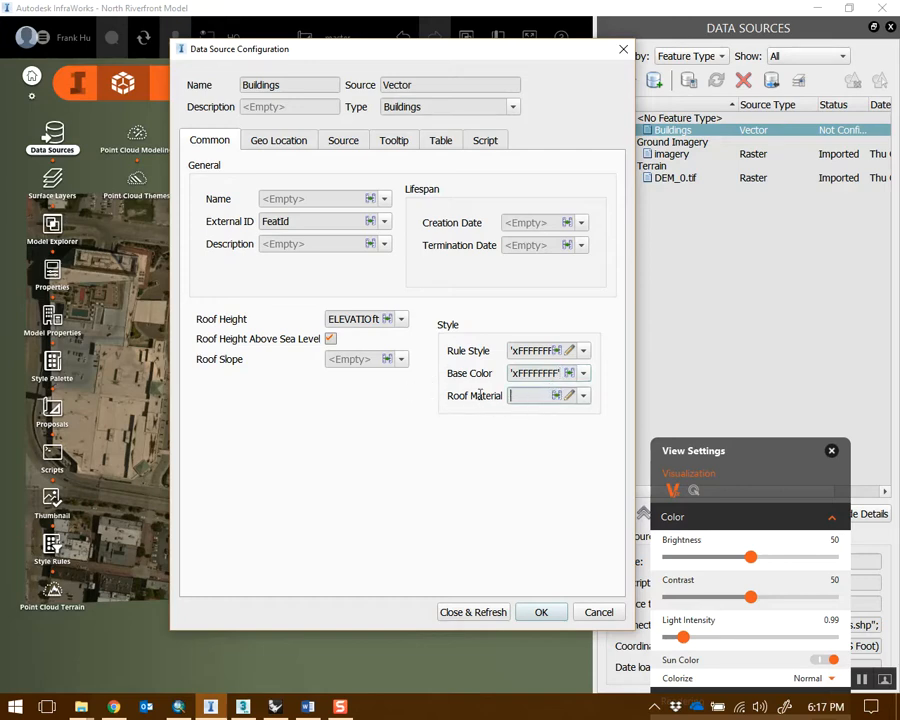
pyautogui.hotkey('ctrl', 'v')
pyautogui.click(496, 612)
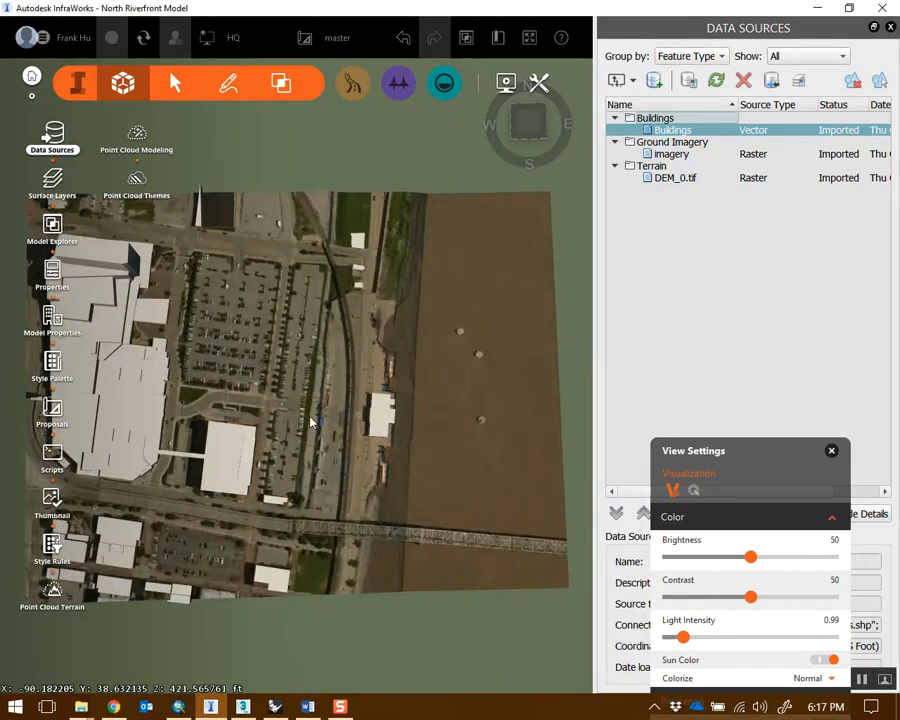
# Delete the tall building block hanging over the edge of the terrain
pyautogui.moveTo(98, 406); pyautogui.dragTo(224, 396, button='middle')
pyautogui.moveTo(224, 396); pyautogui.dragTo(316, 450)
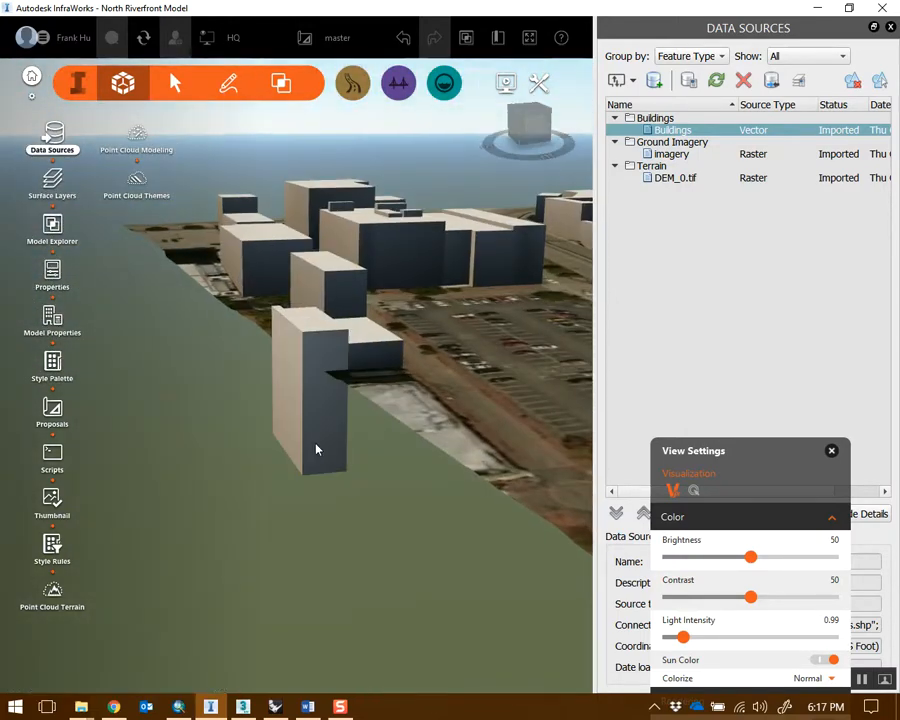
pyautogui.click(316, 450)
pyautogui.press('Delete')
# Move View Settings up so its Rendering and Field of View options fit on screen, and inspect the buildings from the river side
pyautogui.moveTo(341, 501); pyautogui.dragTo(390, 397)
pyautogui.moveTo(701, 450); pyautogui.dragTo(666, 164)
pyautogui.moveTo(305, 344); pyautogui.dragTo(448, 326)
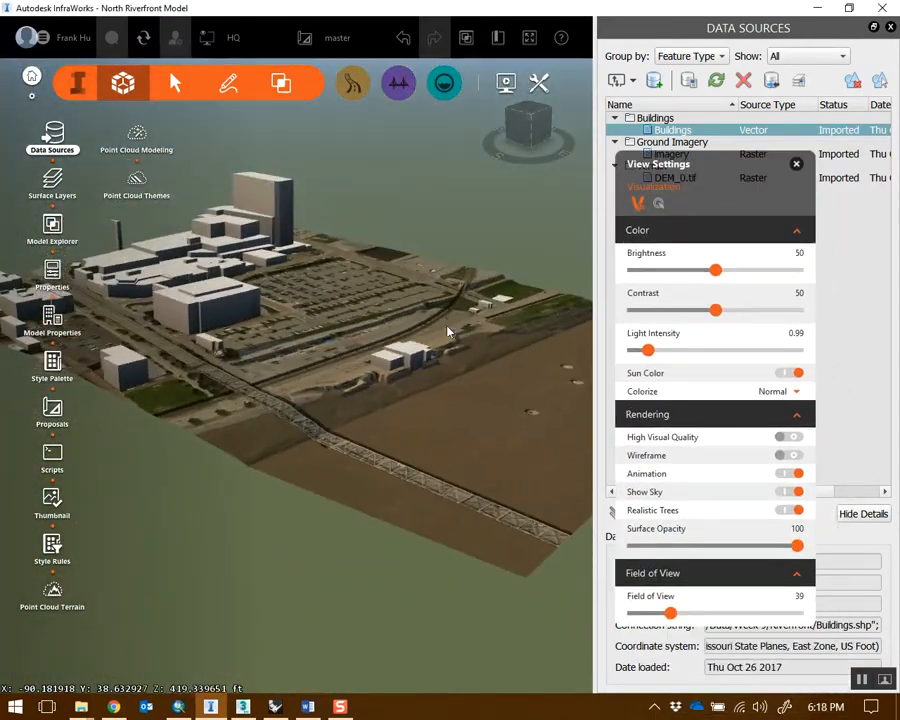
# Examine the model in plan view and look closely at the imagery and terrain edge beside the parking lot
pyautogui.click(792, 438)
pyautogui.moveTo(508, 394); pyautogui.dragTo(431, 406)
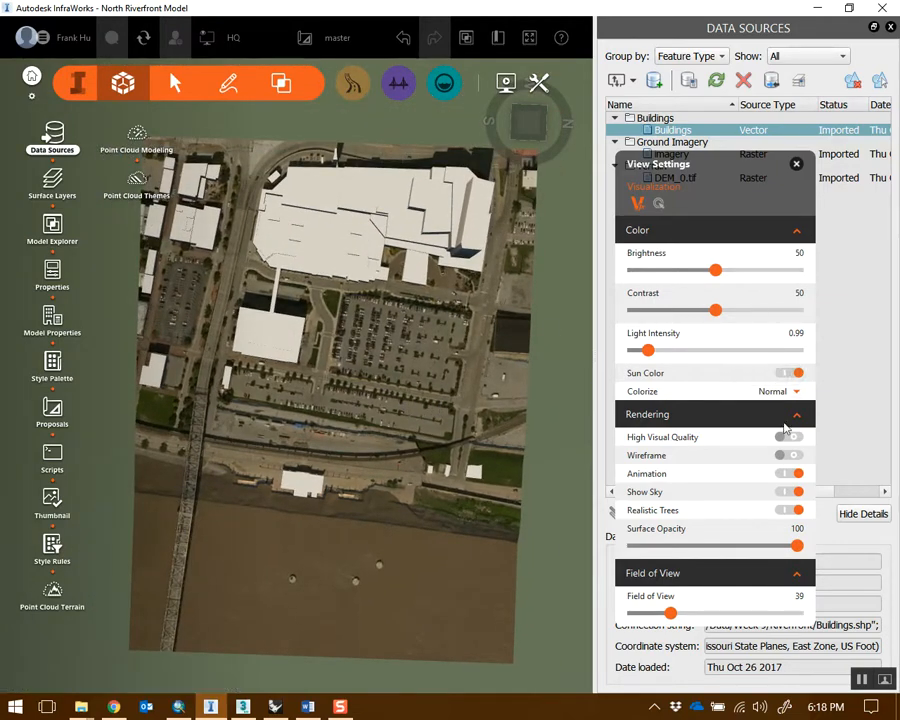
pyautogui.scroll(5, 506, 284)
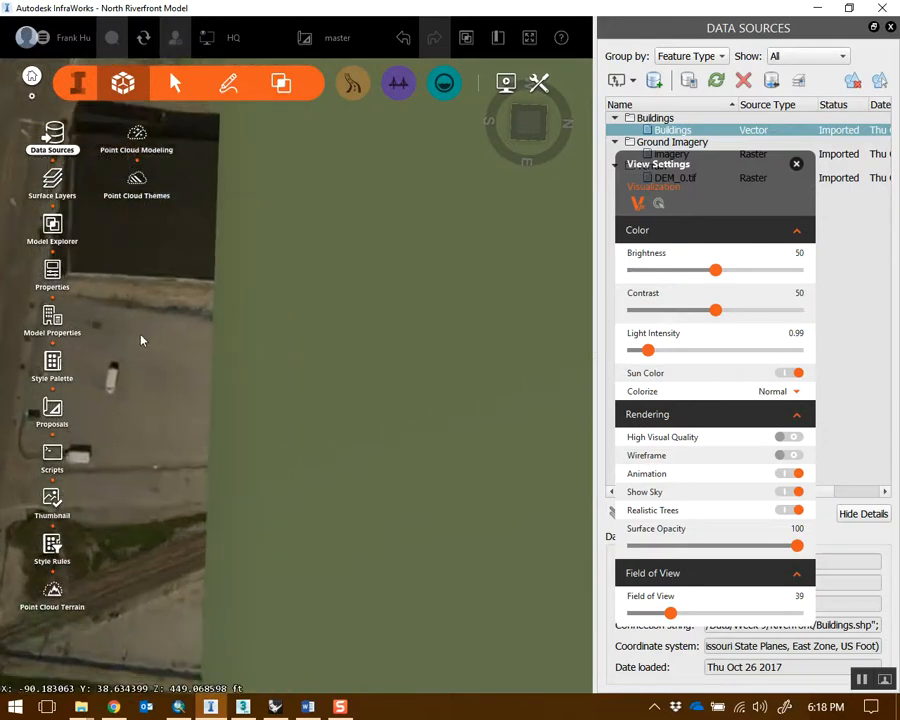
pyautogui.moveTo(142, 340); pyautogui.dragTo(232, 370, button='middle')
pyautogui.scroll(1, 262, 374)
pyautogui.moveTo(331, 357)
pyautogui.mouseDown(button='middle')
pyautogui.moveTo(358, 354)
pyautogui.moveTo(333, 366)
pyautogui.mouseUp(button='middle')
pyautogui.scroll(1, 380, 359)
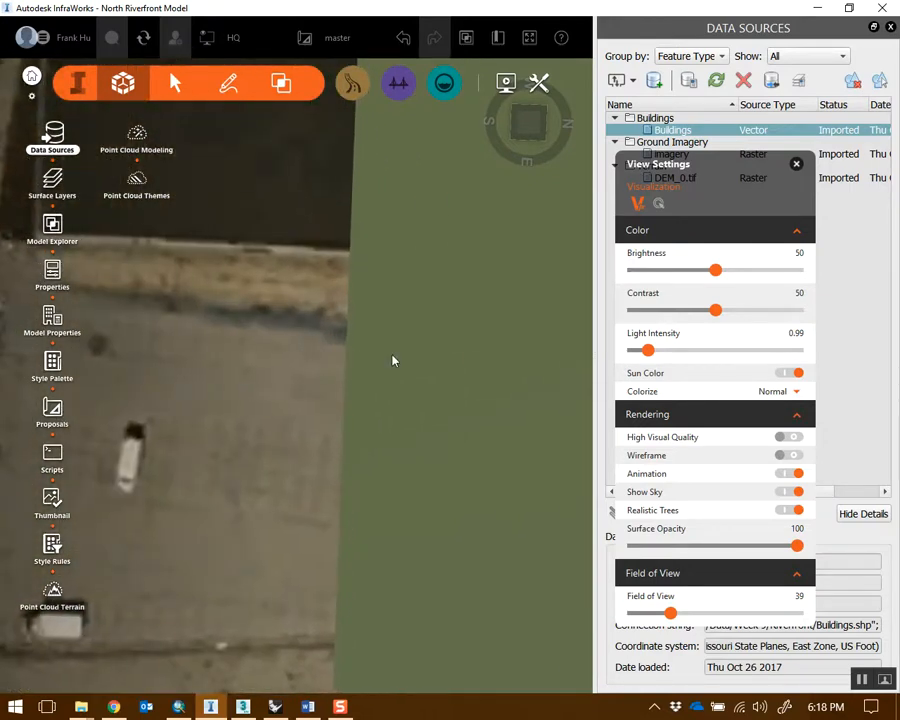
pyautogui.moveTo(392, 361); pyautogui.dragTo(271, 364, button='middle')
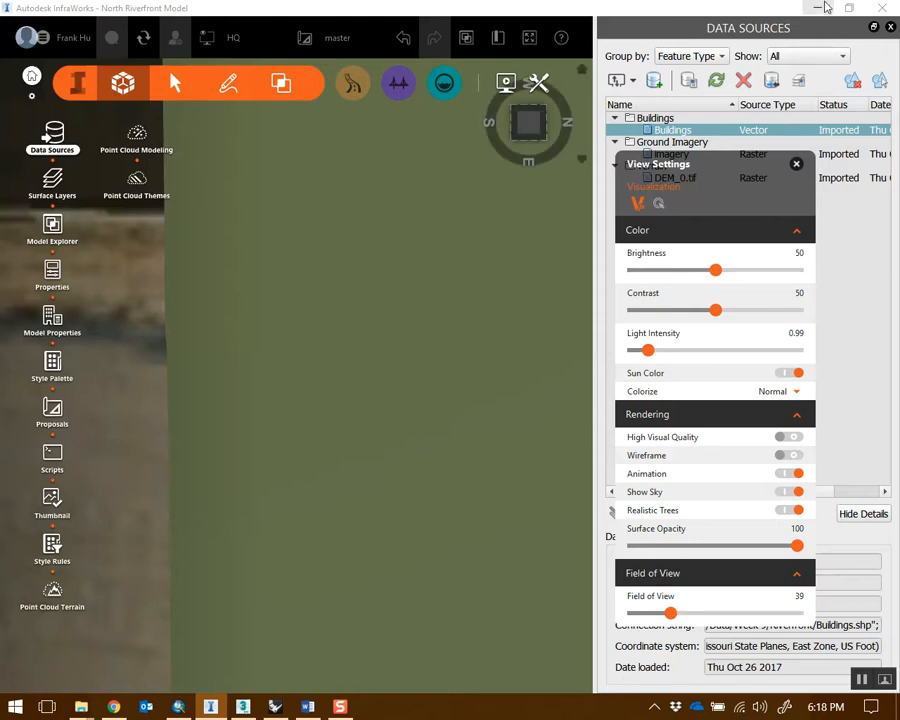
# Switch to ArcMap, close the Buildings attribute table, show BBOX_RIVERFRONT, Parcels and WATER_AREA, and hide DEM_0.tif
pyautogui.click(826, 8)
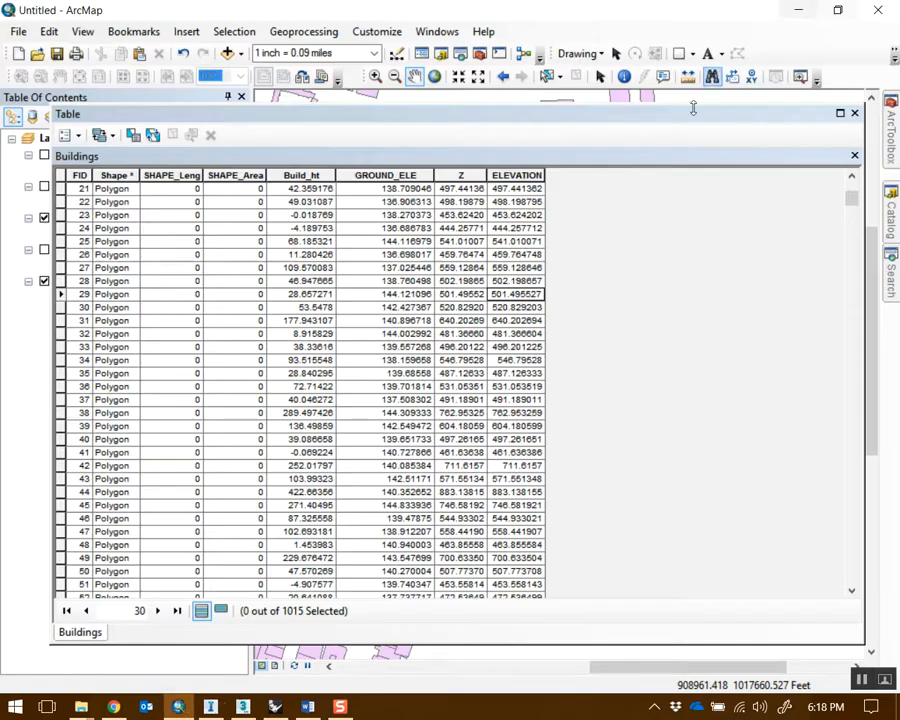
pyautogui.click(854, 113)
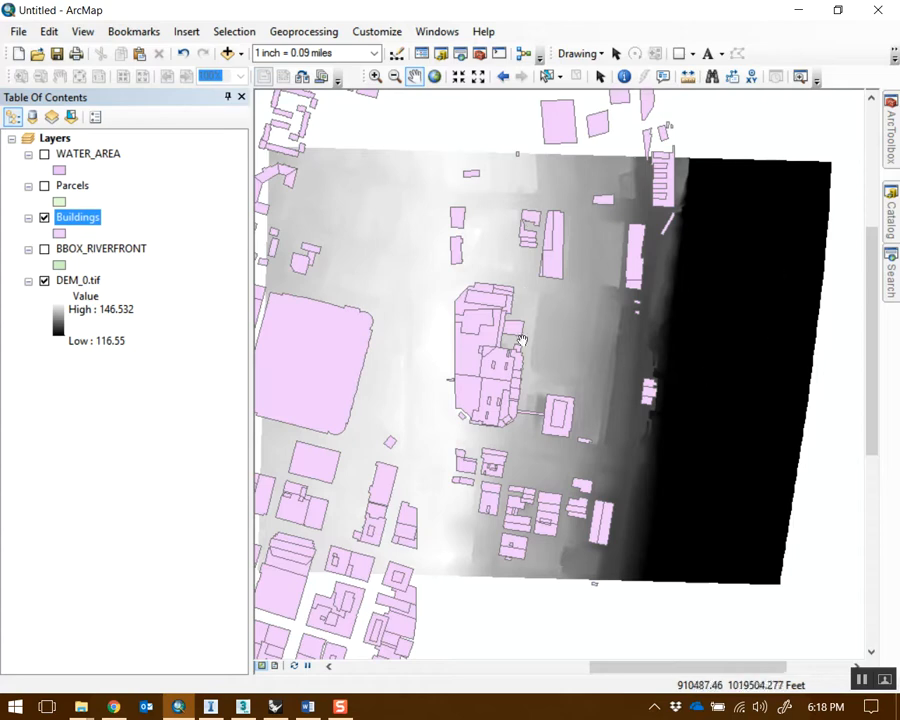
pyautogui.click(44, 248)
pyautogui.click(44, 185)
pyautogui.click(44, 154)
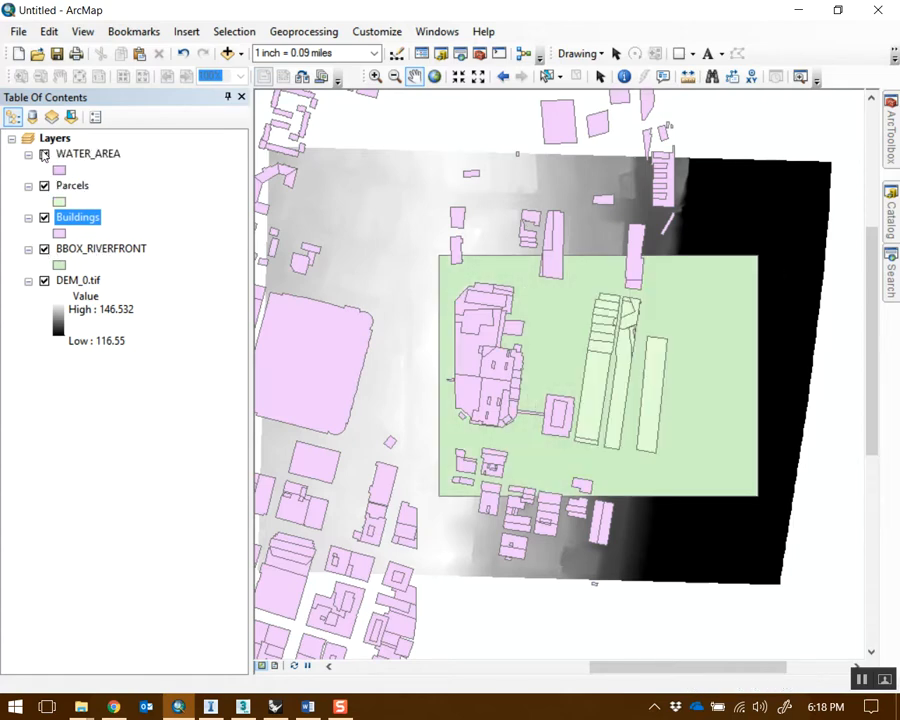
pyautogui.click(44, 154)
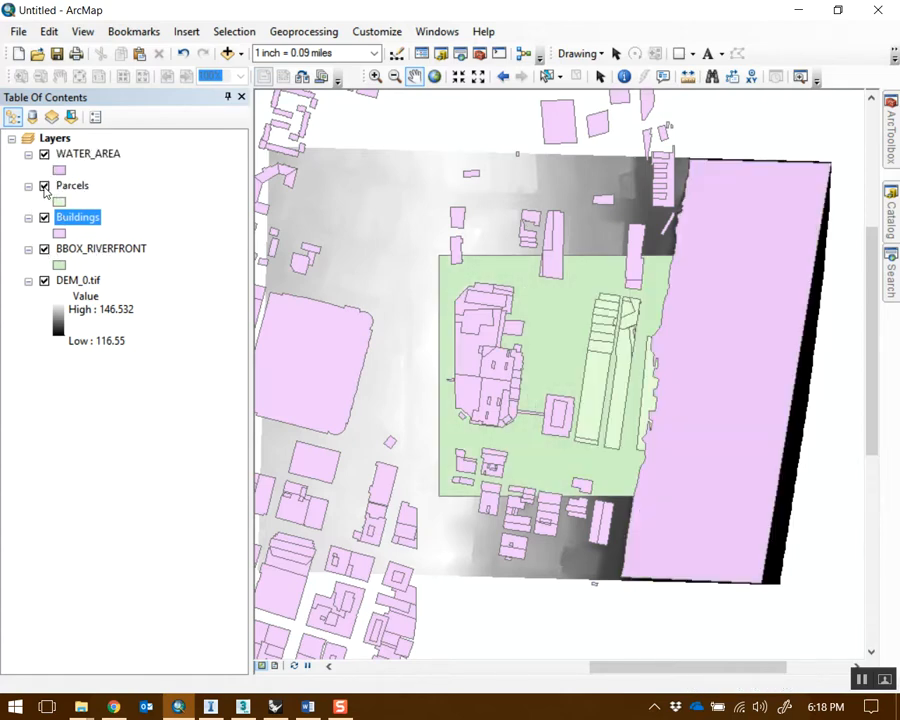
pyautogui.click(44, 281)
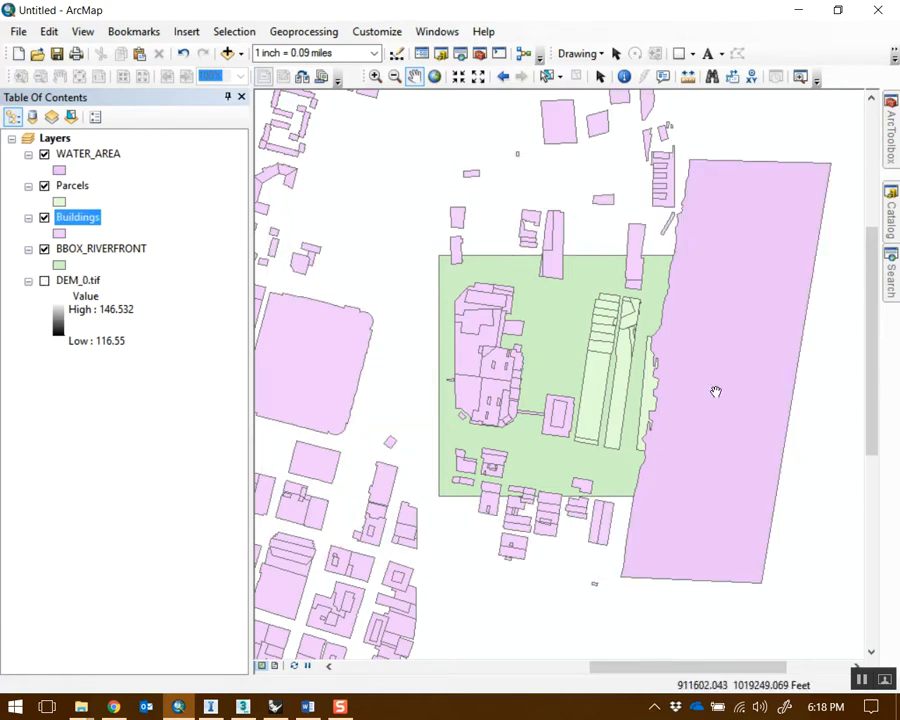
# Move the WATER_AREA layer below BBOX_RIVERFRONT in the layer order
pyautogui.scroll(-3, 620, 386)
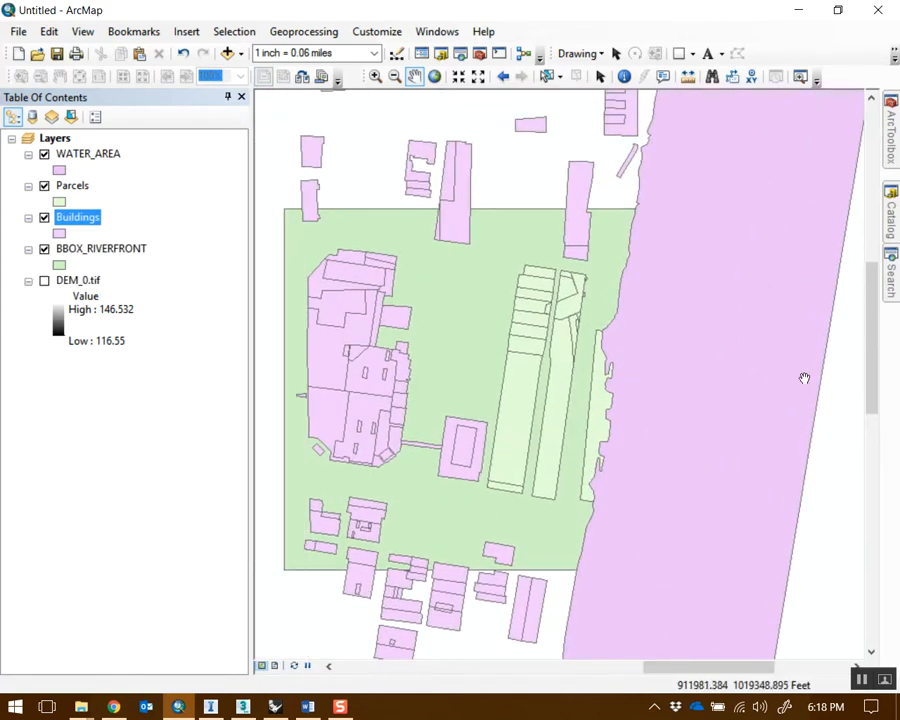
pyautogui.moveTo(88, 153); pyautogui.dragTo(131, 280)
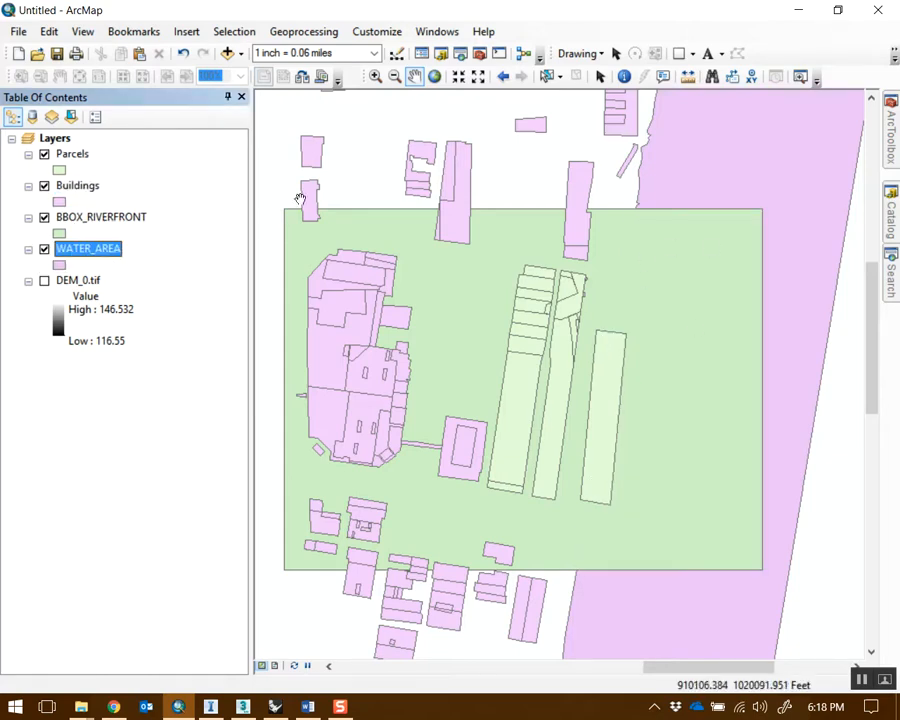
pyautogui.moveTo(644, 348); pyautogui.dragTo(663, 346)
pyautogui.rightClick(66, 157)
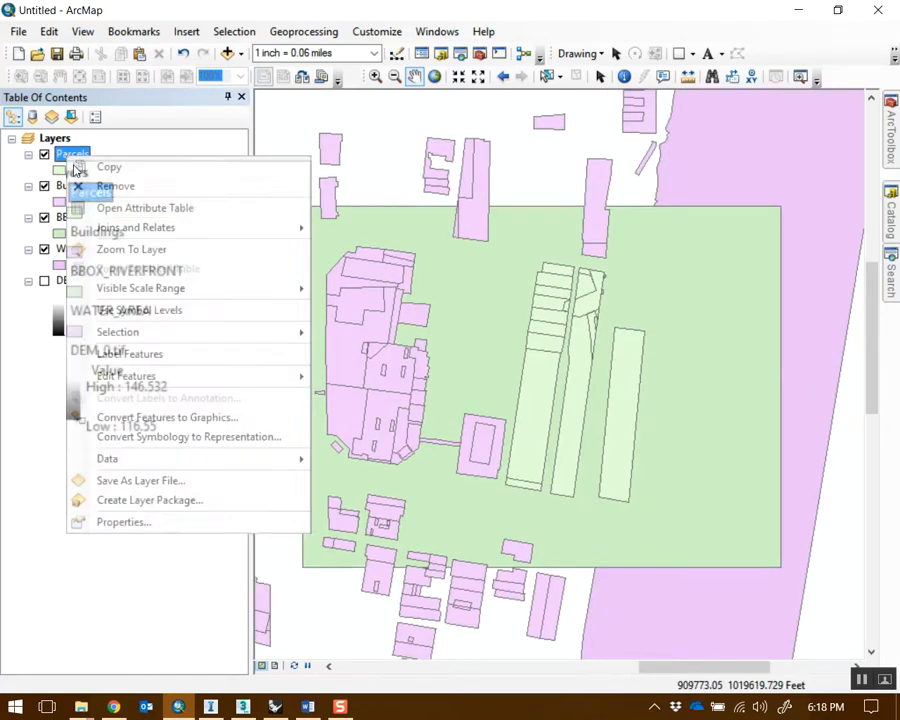
pyautogui.click(23, 208)
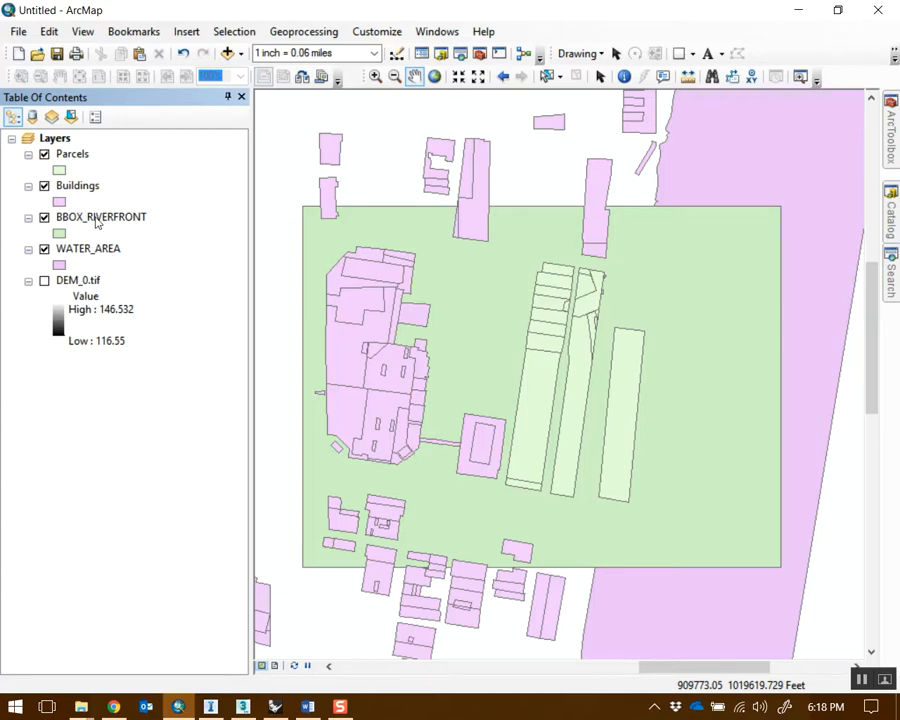
# Start an Export to CAD for BBOX_RIVERFRONT and add Parcels, Buildings and WATER_AREA as further input features
pyautogui.rightClick(97, 222)
pyautogui.moveTo(261, 516)
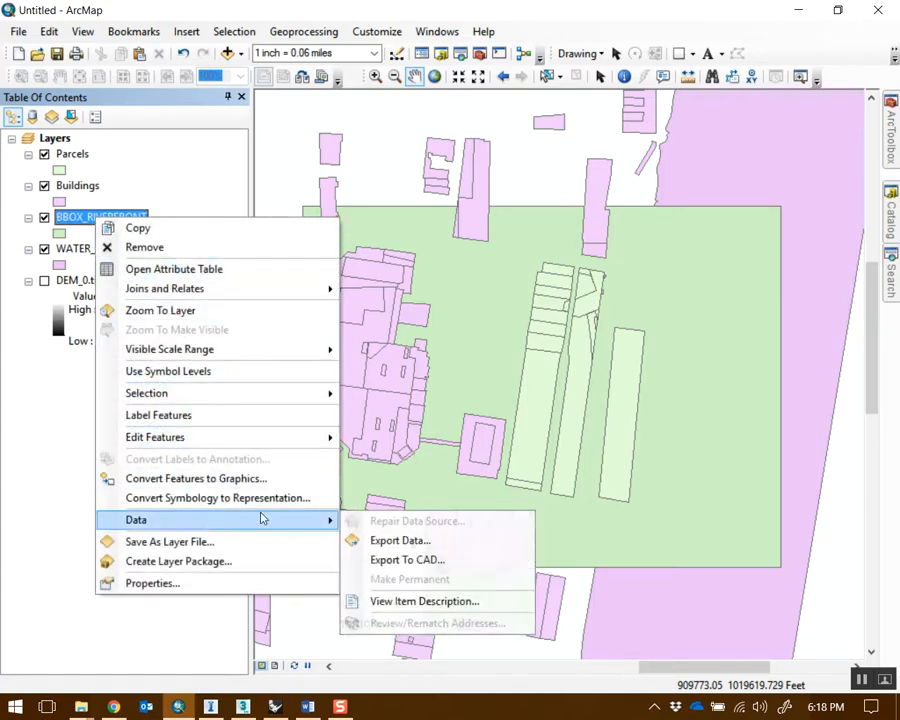
pyautogui.click(407, 566)
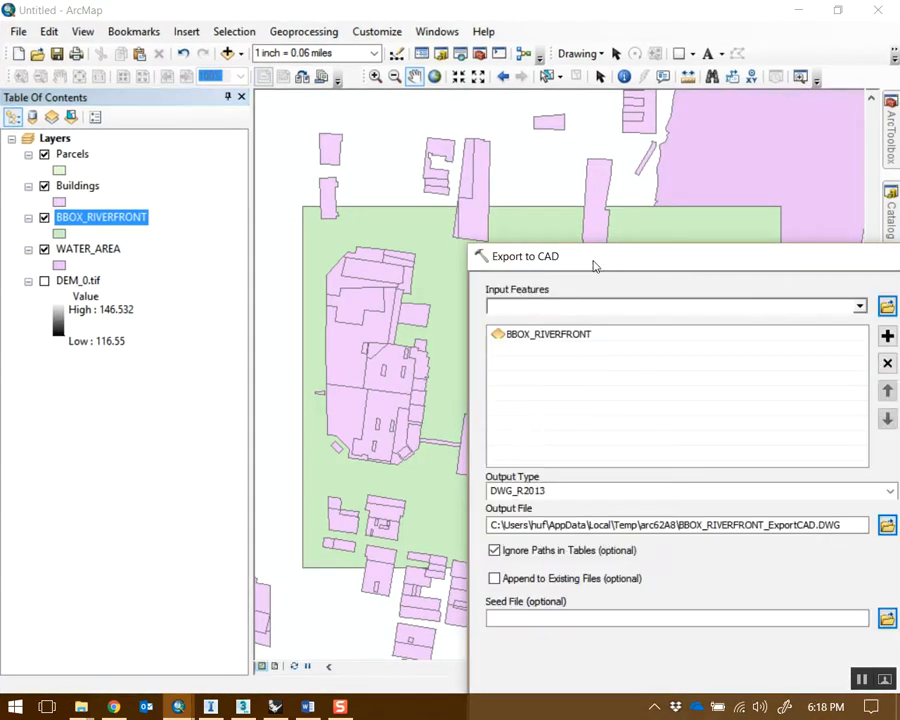
pyautogui.moveTo(592, 262); pyautogui.dragTo(390, 110)
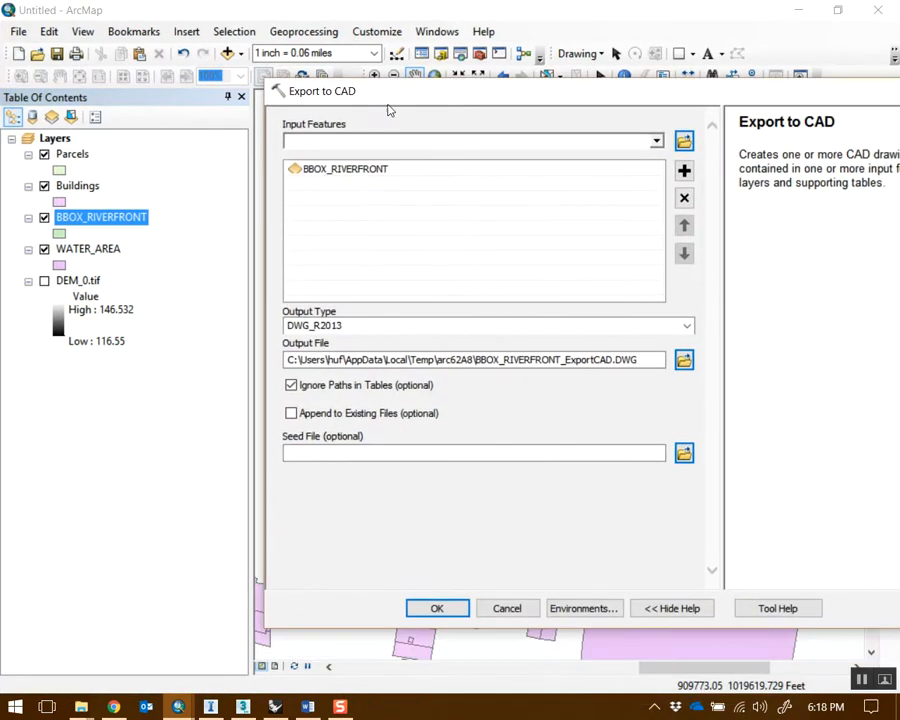
pyautogui.moveTo(72, 158); pyautogui.dragTo(320, 172)
pyautogui.moveTo(78, 186); pyautogui.dragTo(340, 238)
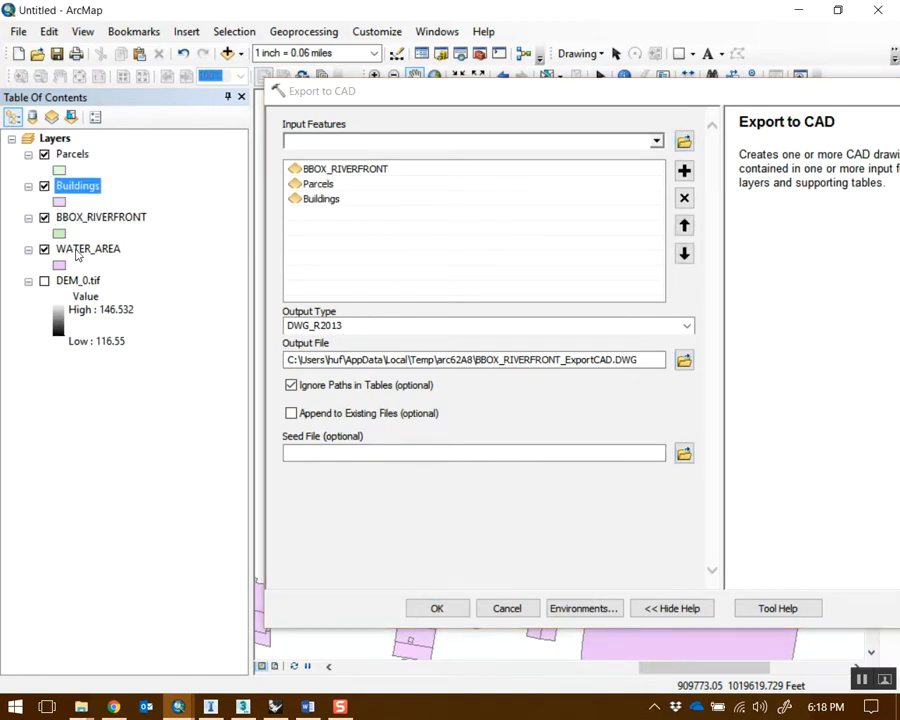
pyautogui.moveTo(88, 249); pyautogui.dragTo(420, 250)
# Set the CAD export's output file to NR on the Desktop
pyautogui.click(684, 360)
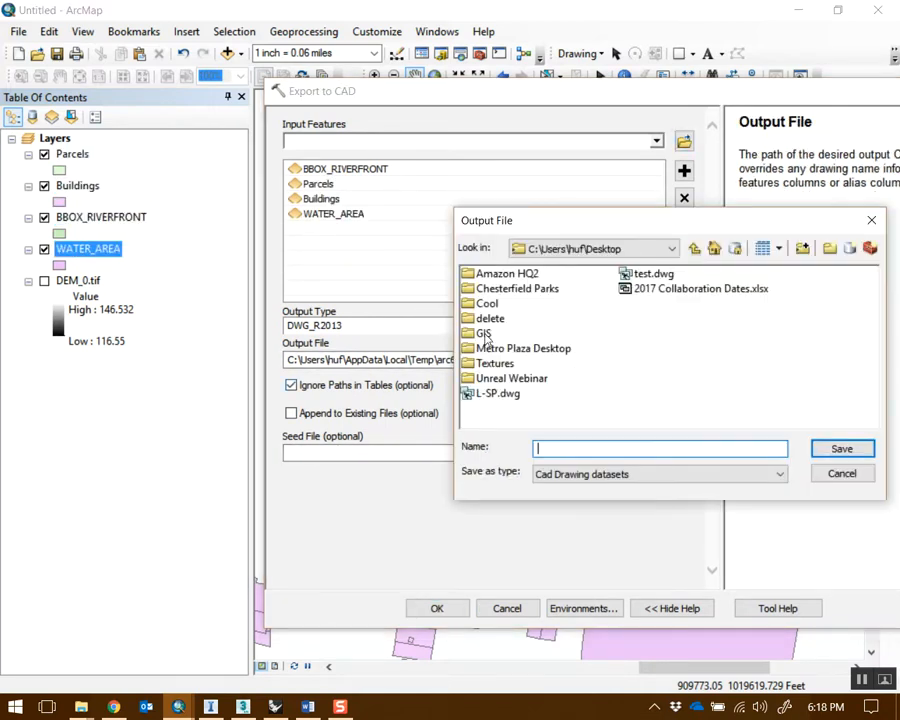
pyautogui.moveTo(639, 229); pyautogui.dragTo(583, 253)
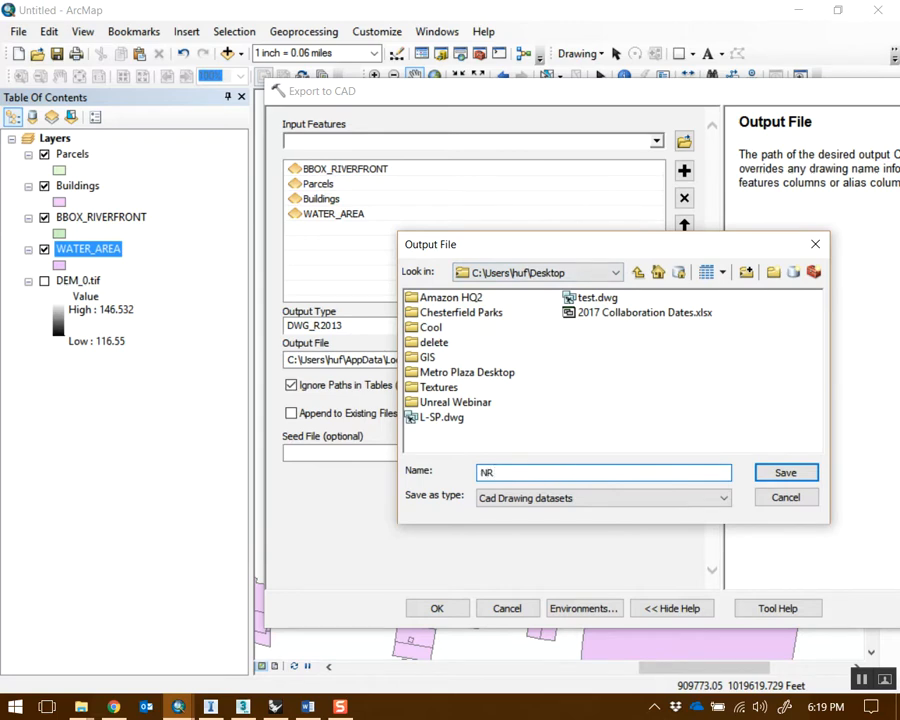
pyautogui.write('NR')
pyautogui.click(786, 473)
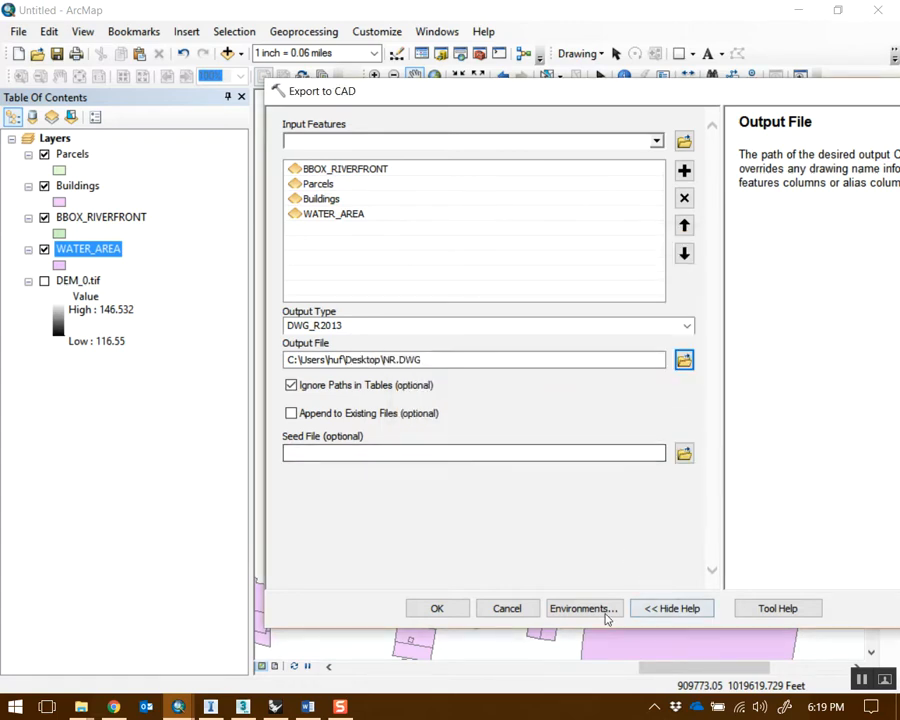
# In the export's environment settings, choose the output coordinate system and set the processing extent to Same as Display
pyautogui.click(596, 609)
pyautogui.click(292, 176)
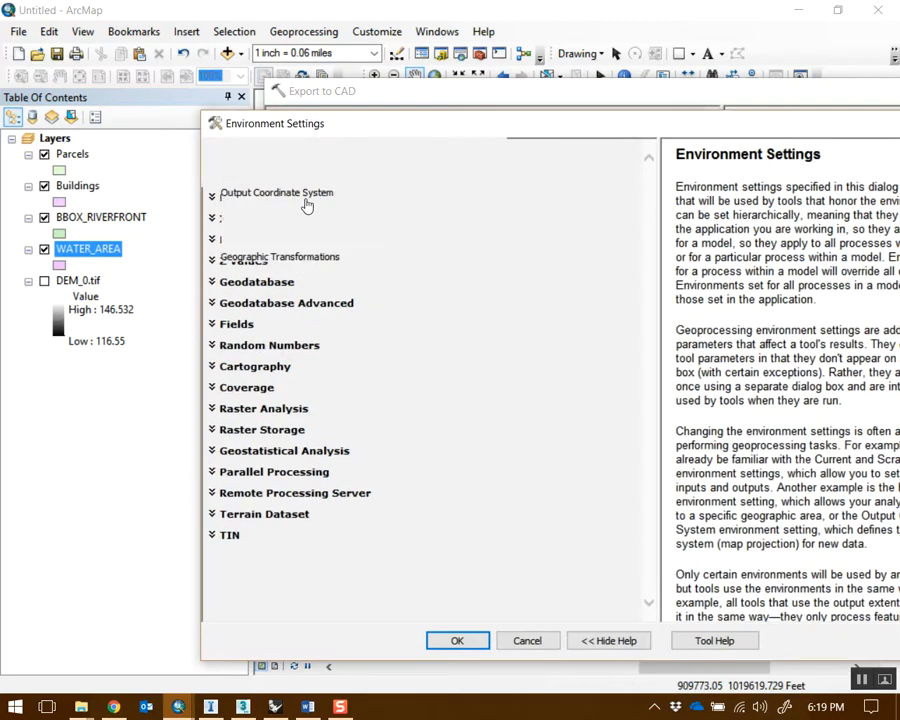
pyautogui.click(297, 210)
pyautogui.click(296, 249)
pyautogui.click(274, 176)
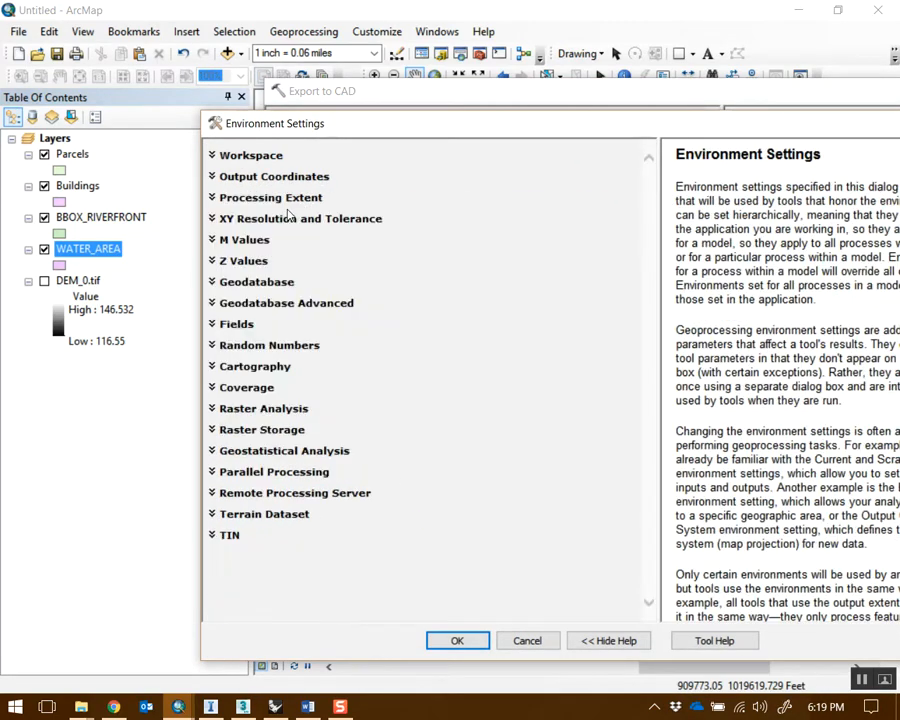
pyautogui.click(271, 197)
pyautogui.click(308, 232)
pyautogui.click(293, 284)
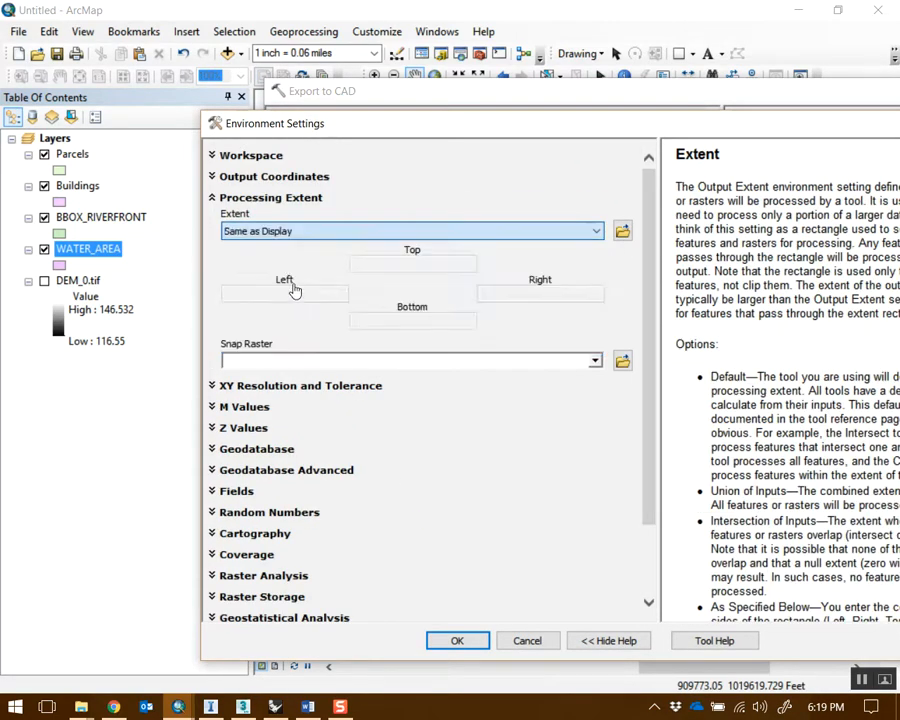
# Go through the cartography options, accept the environment settings and run the CAD export
pyautogui.click(271, 197)
pyautogui.click(262, 366)
pyautogui.click(300, 399)
pyautogui.click(275, 437)
pyautogui.click(450, 641)
pyautogui.click(435, 608)
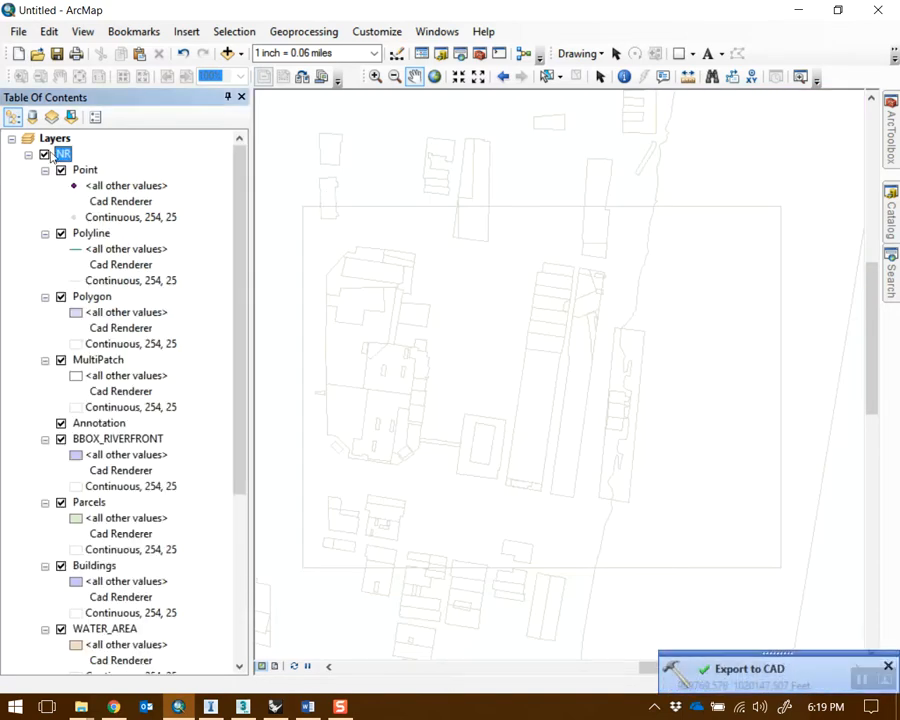
# Remove the exported NR group layer from the map
pyautogui.click(29, 155)
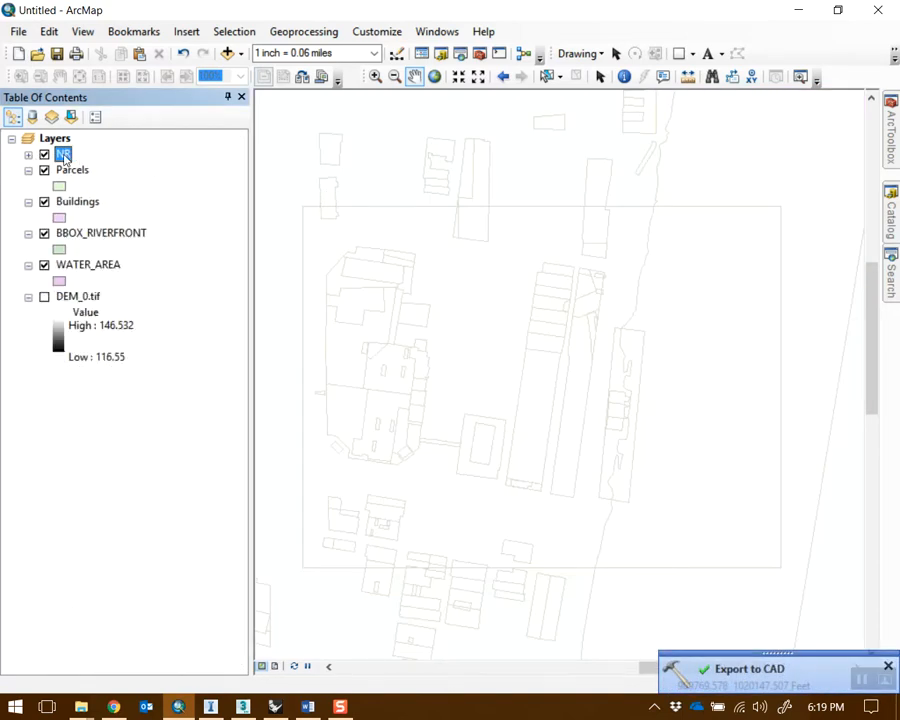
pyautogui.rightClick(64, 156)
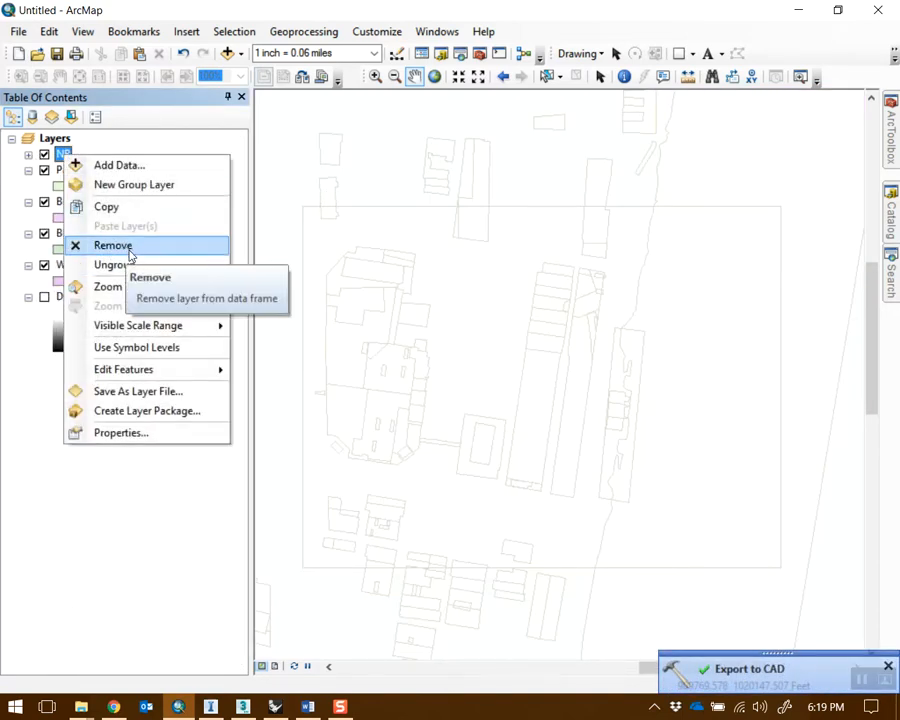
pyautogui.click(128, 250)
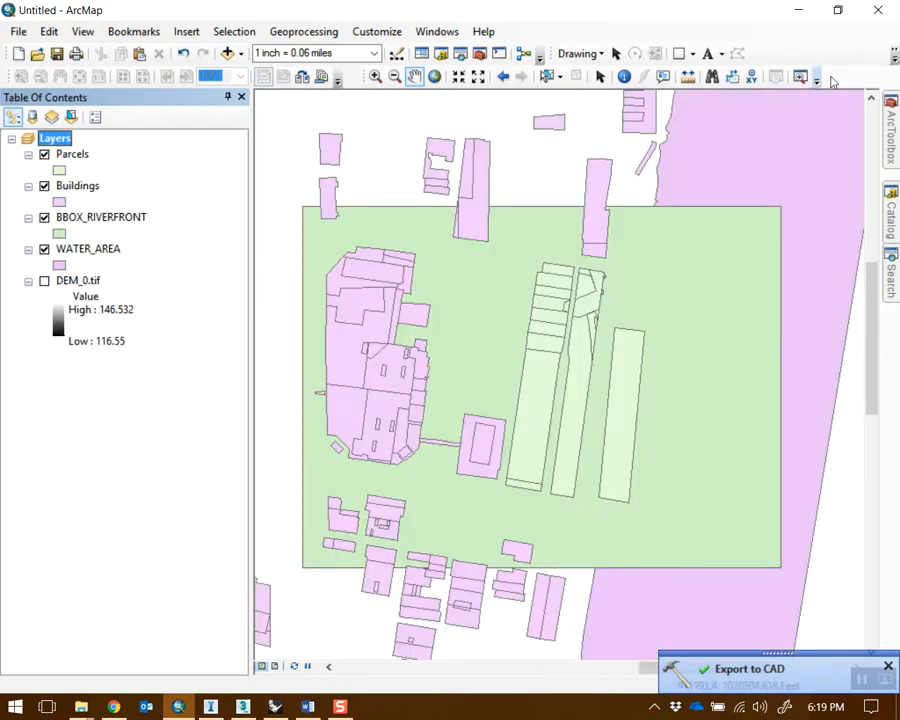
# Switch to File Explorer, go up from Riverfront to the Week 9 folder, enlarge the window and locate the NR_MODEL Rhino file
pyautogui.click(797, 10)
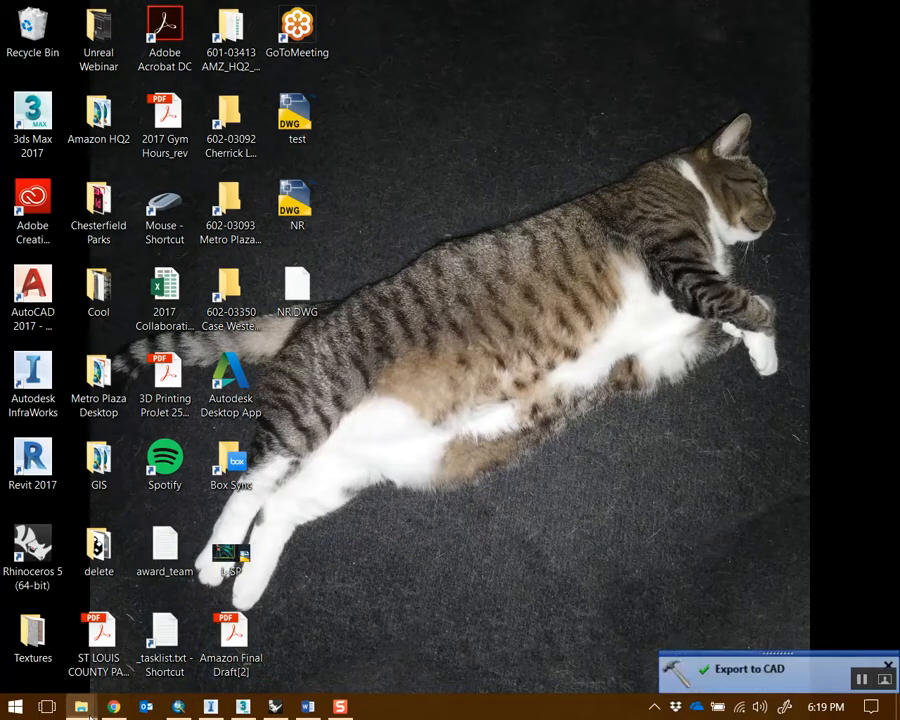
pyautogui.moveTo(81, 707)
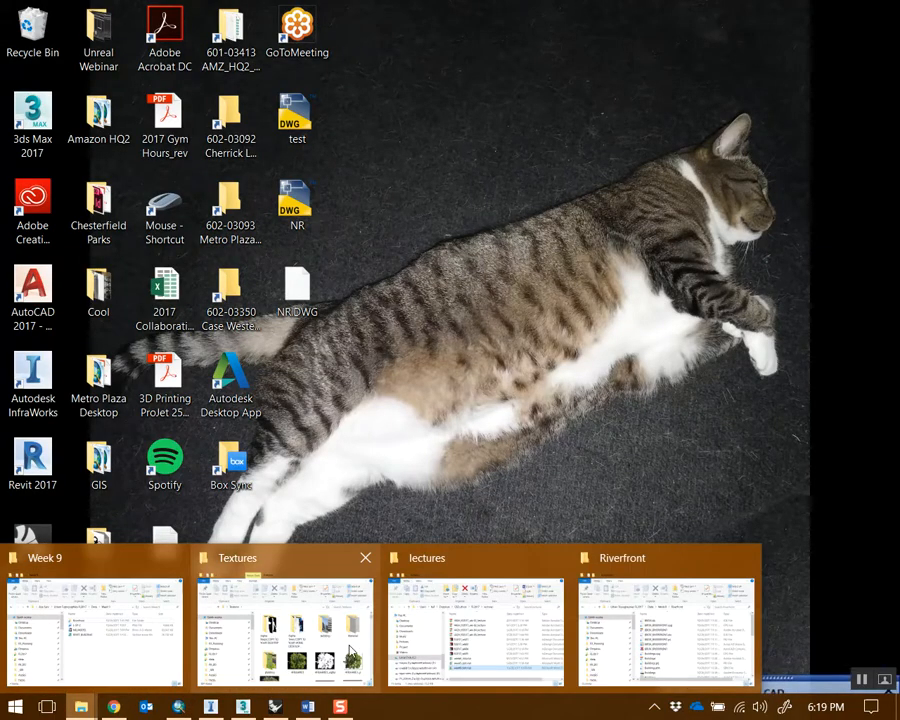
pyautogui.click(612, 645)
pyautogui.click(368, 161)
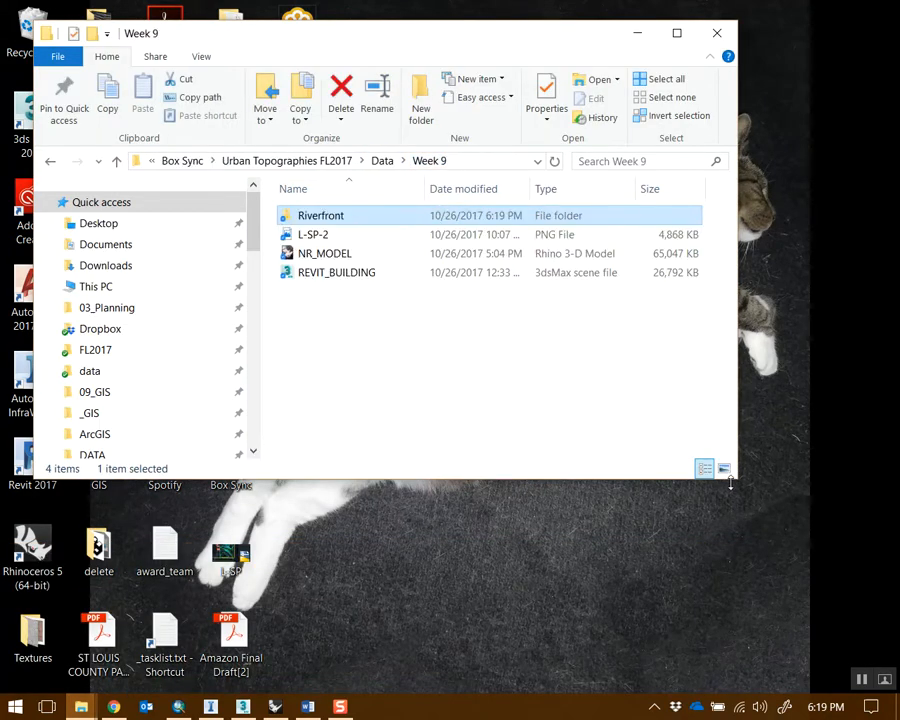
pyautogui.moveTo(733, 483); pyautogui.dragTo(878, 533)
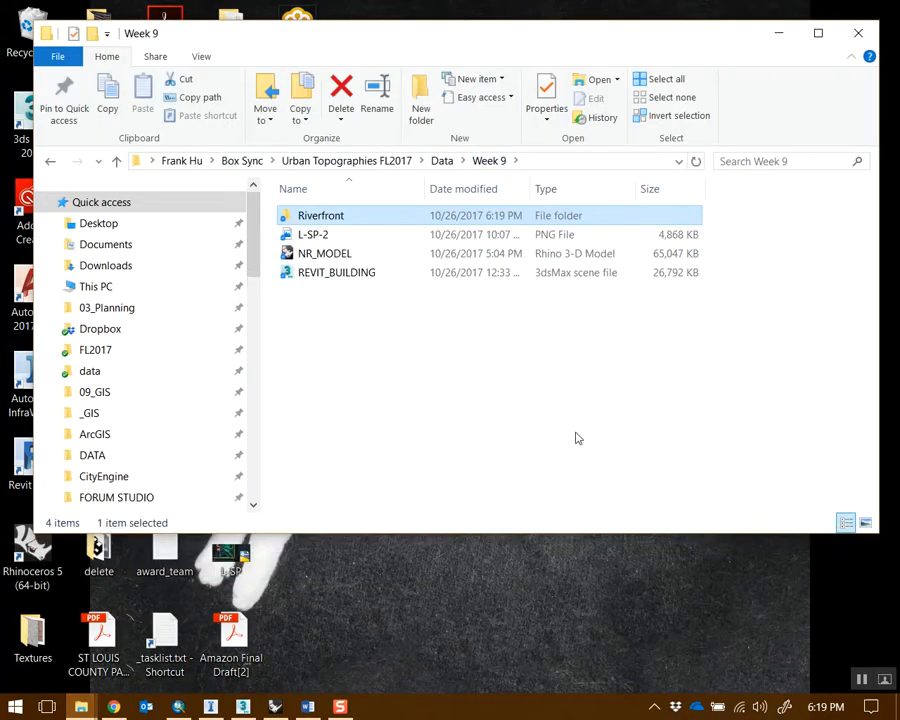
pyautogui.click(352, 255)
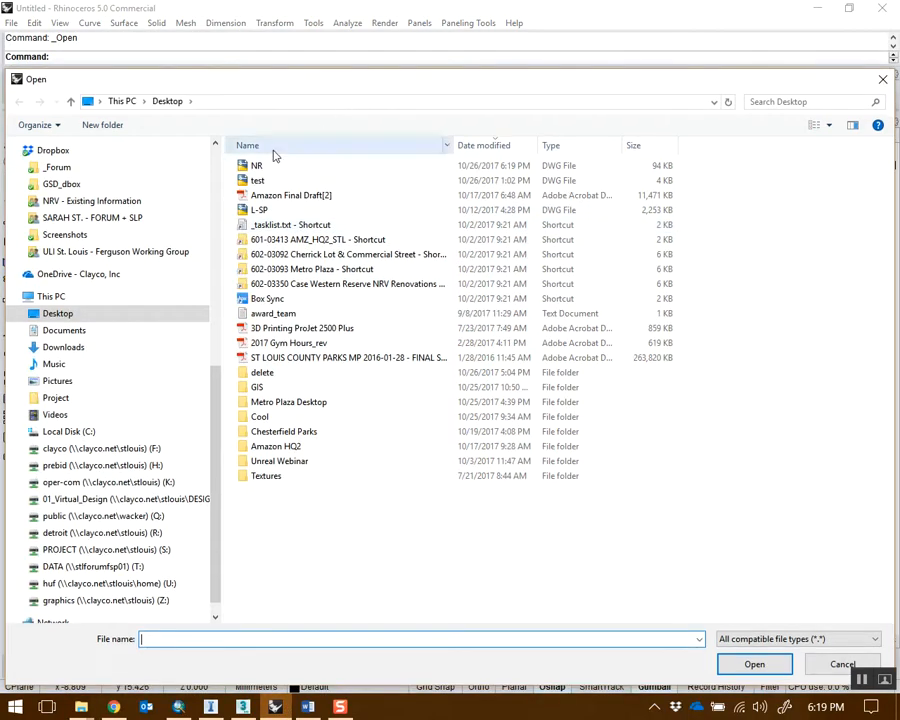
# Open NR_MODEL in Rhino from Box Sync > Urban Topographies FL2017 > Data > Week 9
pyautogui.doubleClick(340, 295)
pyautogui.doubleClick(270, 190)
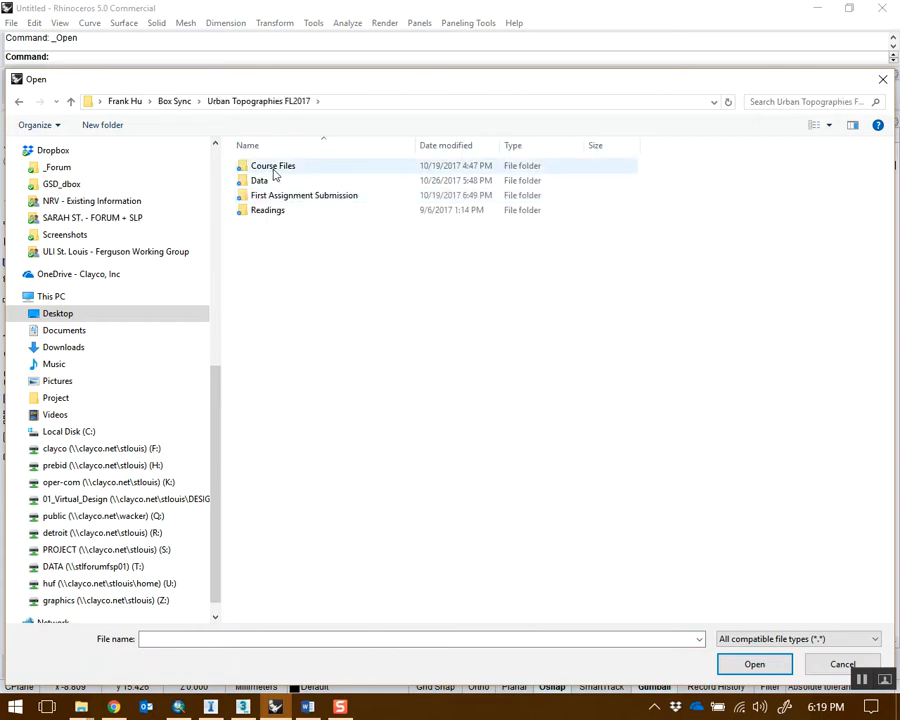
pyautogui.doubleClick(272, 180)
pyautogui.doubleClick(270, 225)
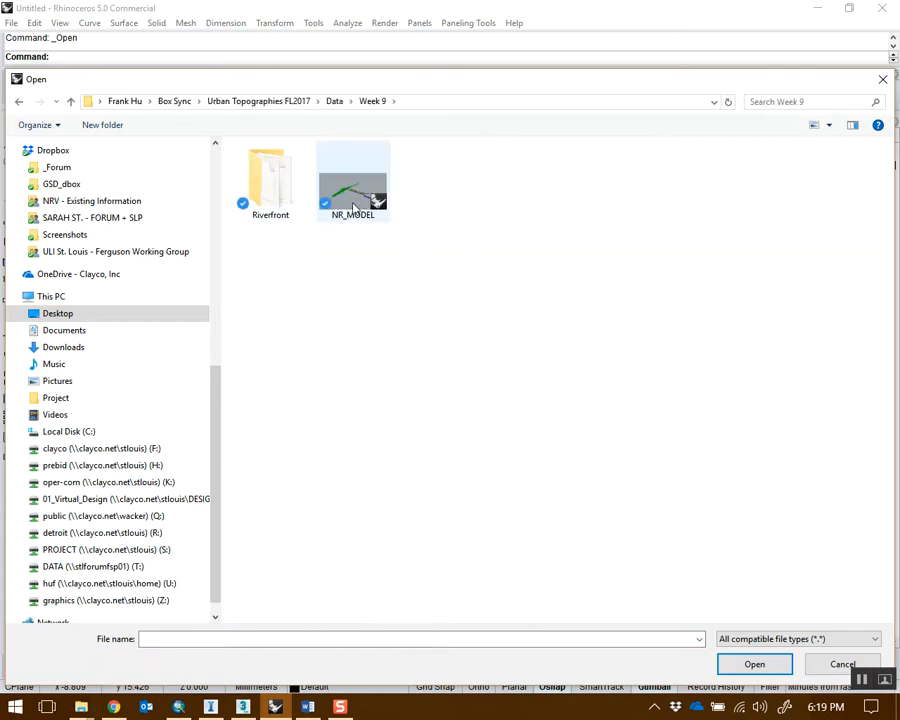
pyautogui.doubleClick(352, 198)
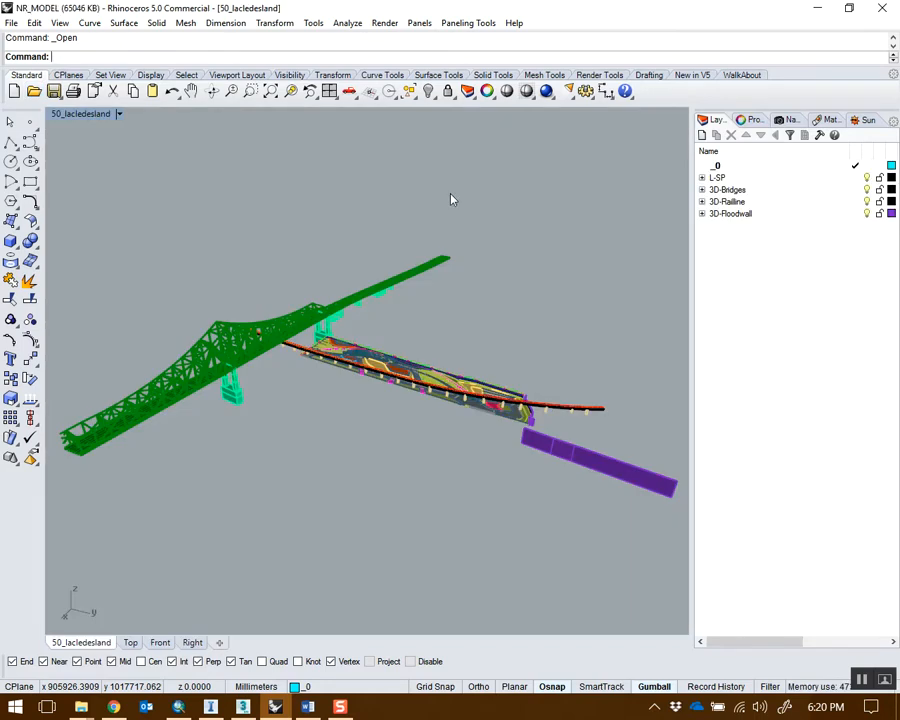
# Check the saved named views and set the 50_lacledesland viewport to the Perspective view of the bridge and site
pyautogui.moveTo(100, 483); pyautogui.dragTo(367, 487, button='right')
pyautogui.click(790, 120)
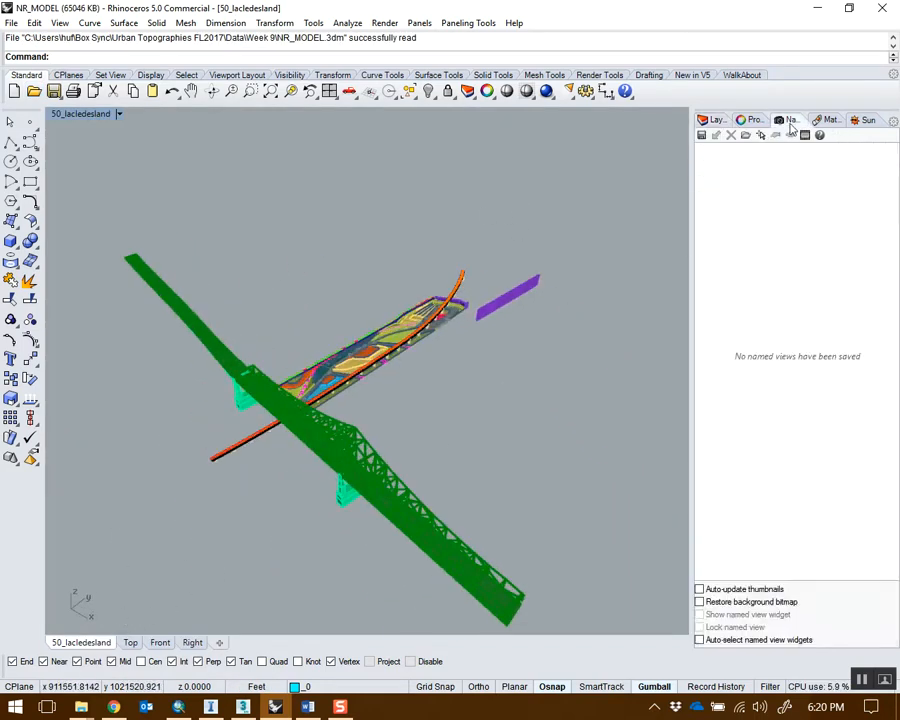
pyautogui.click(716, 119)
pyautogui.moveTo(480, 370); pyautogui.dragTo(405, 382, button='right')
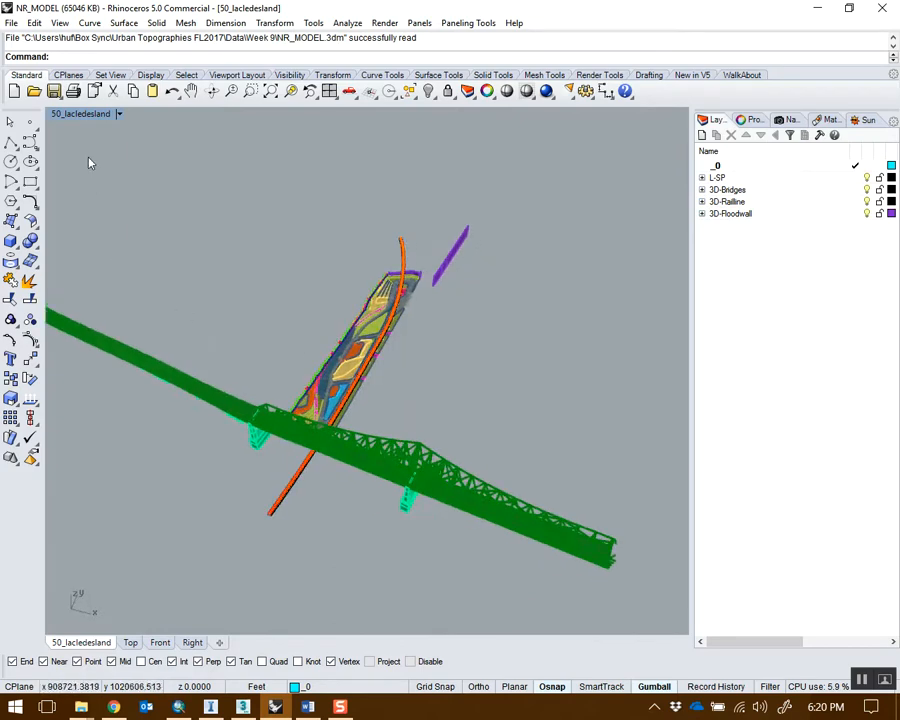
pyautogui.click(92, 113)
pyautogui.moveTo(208, 381)
pyautogui.click(265, 493)
pyautogui.moveTo(420, 450); pyautogui.dragTo(380, 378, button='right')
pyautogui.moveTo(517, 379)
pyautogui.mouseDown(button='right')
pyautogui.moveTo(595, 338)
pyautogui.moveTo(541, 380)
pyautogui.moveTo(560, 323)
pyautogui.moveTo(458, 388)
pyautogui.moveTo(311, 408)
pyautogui.moveTo(416, 335)
pyautogui.moveTo(456, 288)
pyautogui.moveTo(462, 333)
pyautogui.moveTo(476, 271)
pyautogui.moveTo(434, 273)
pyautogui.moveTo(454, 321)
pyautogui.moveTo(370, 322)
pyautogui.moveTo(526, 345)
pyautogui.moveTo(520, 259)
pyautogui.moveTo(223, 490)
pyautogui.moveTo(571, 366)
pyautogui.moveTo(452, 392)
pyautogui.moveTo(382, 322)
pyautogui.moveTo(462, 290)
pyautogui.moveTo(506, 295)
pyautogui.moveTo(502, 341)
pyautogui.moveTo(490, 324)
pyautogui.moveTo(513, 358)
pyautogui.mouseUp(button='right')
# Import NR.DWG from the Desktop into the Rhino model
pyautogui.press('Return')
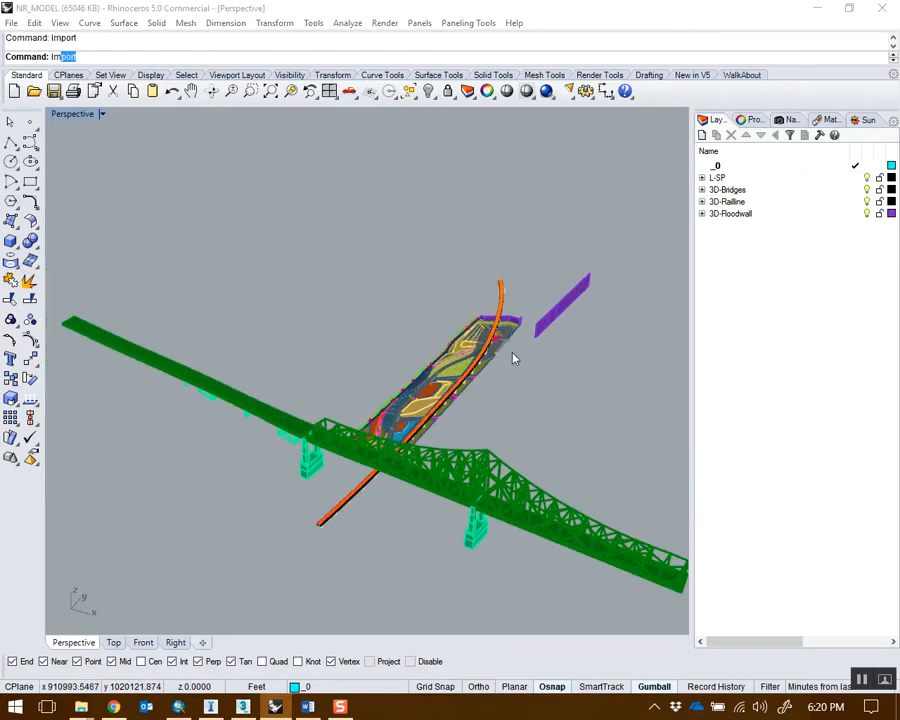
pyautogui.click(381, 170)
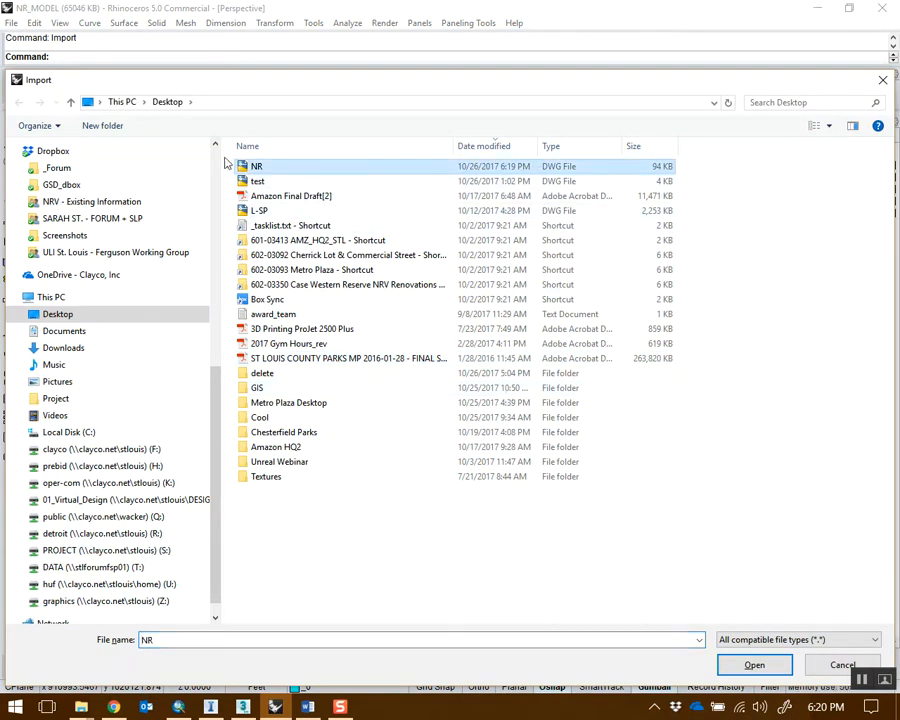
pyautogui.click(755, 666)
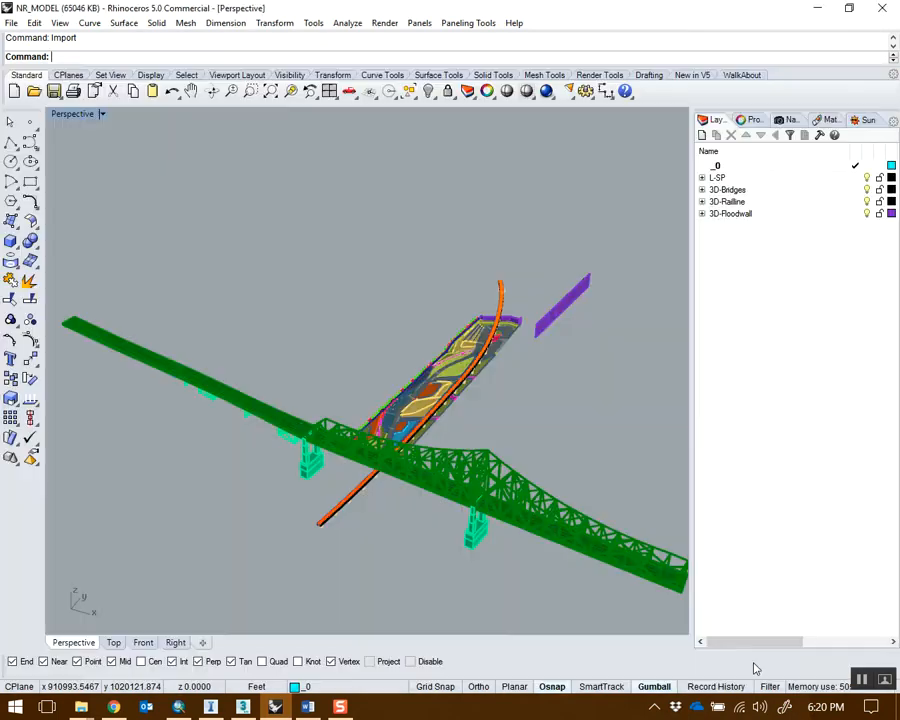
pyautogui.moveTo(522, 422); pyautogui.dragTo(411, 413, button='right')
pyautogui.press('Escape')
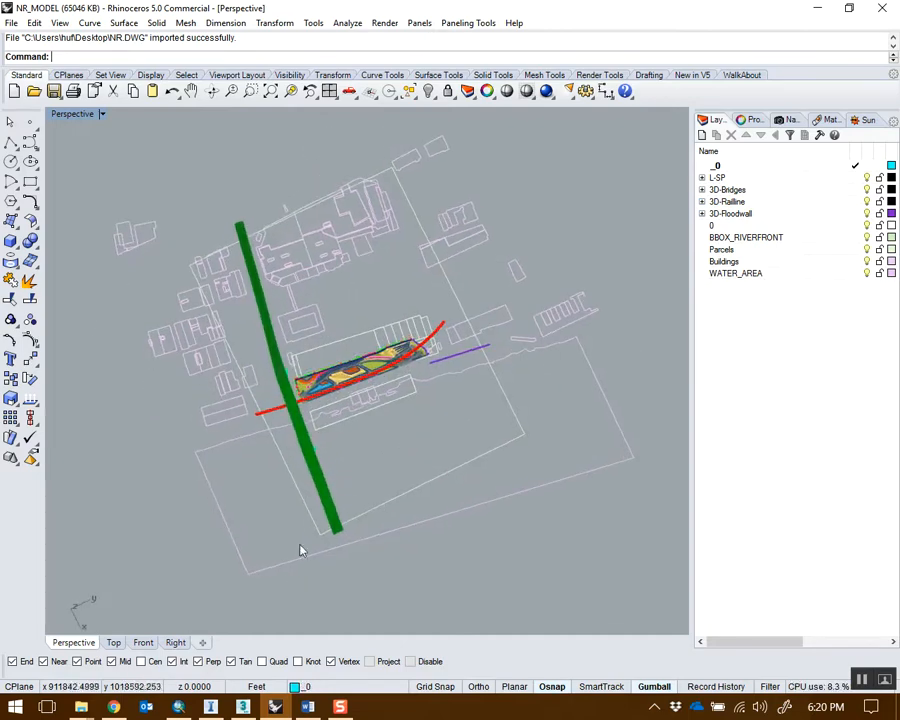
# Examine the imported linework around the site in the Top view and select the water area outline
pyautogui.click(114, 643)
pyautogui.scroll(3, 424, 362)
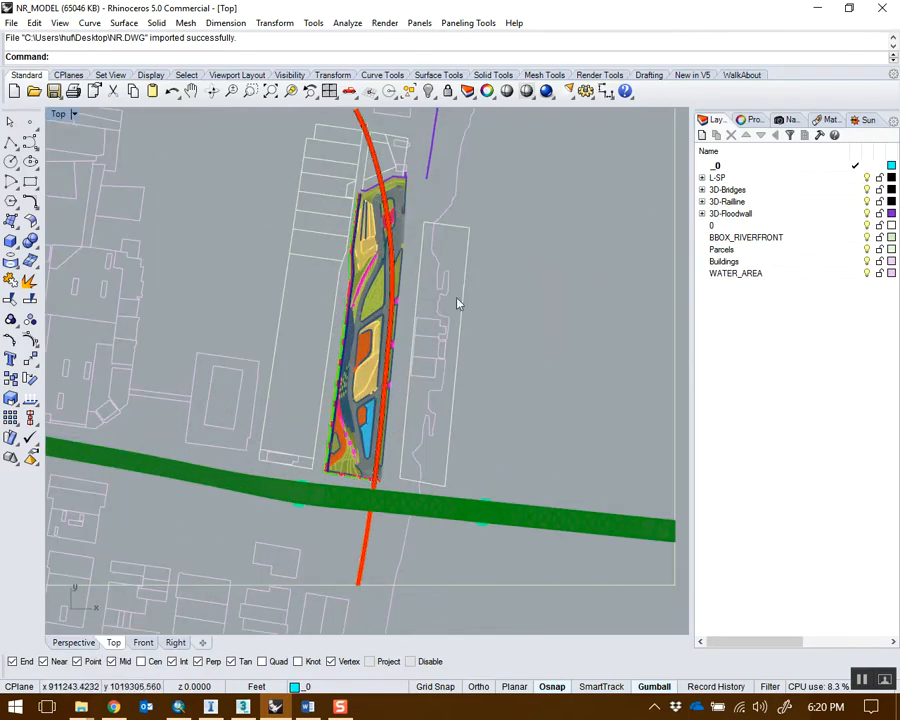
pyautogui.scroll(-4, 454, 422)
pyautogui.moveTo(497, 212); pyautogui.dragTo(468, 316, button='right')
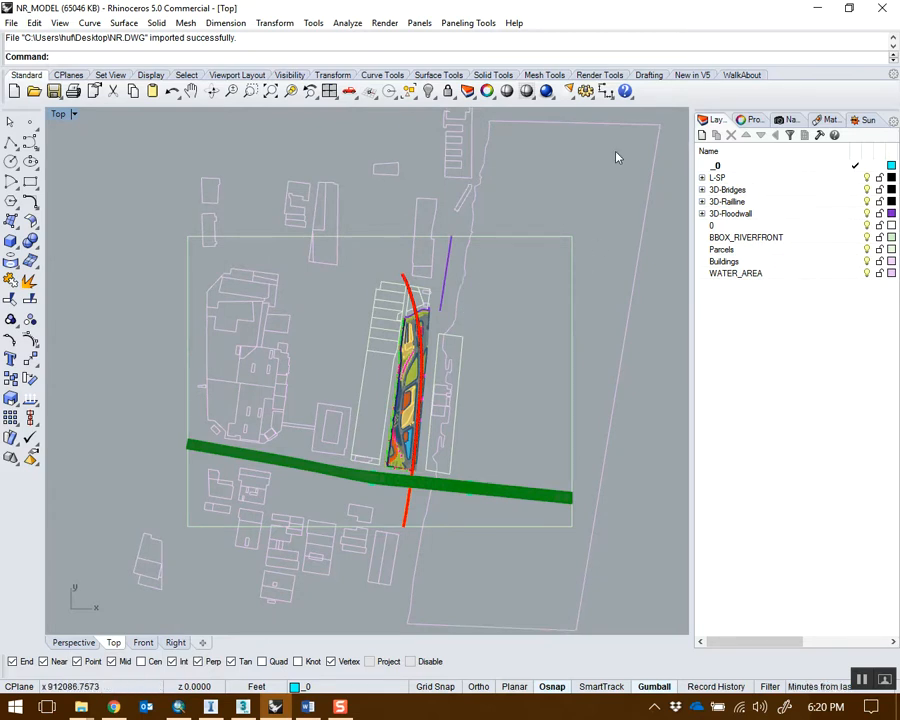
pyautogui.moveTo(563, 214); pyautogui.dragTo(553, 250, button='right')
pyautogui.moveTo(541, 200); pyautogui.dragTo(540, 197)
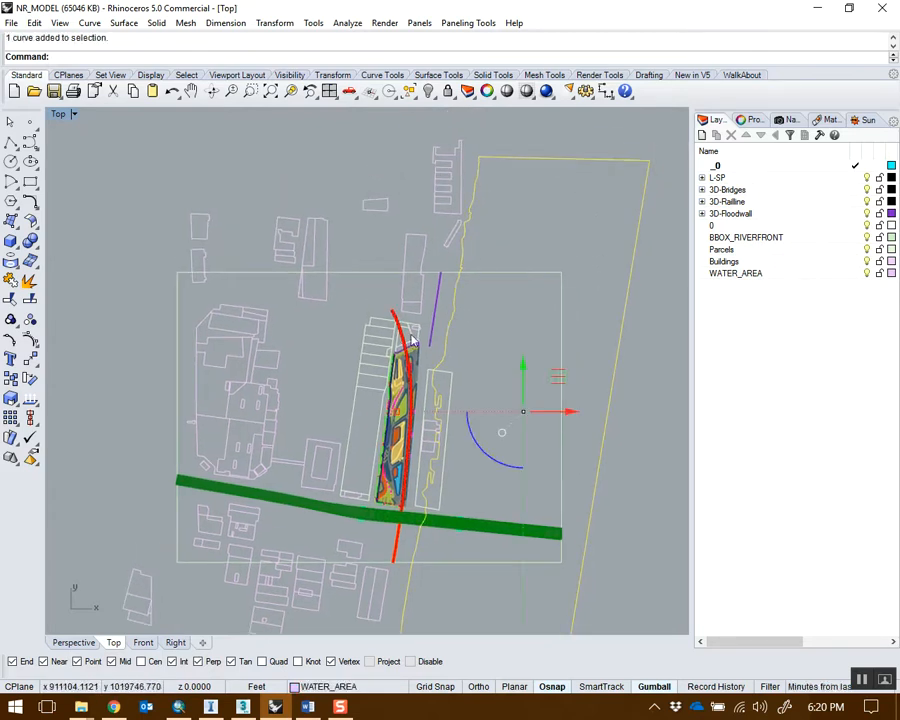
pyautogui.moveTo(470, 354); pyautogui.dragTo(506, 300, button='right')
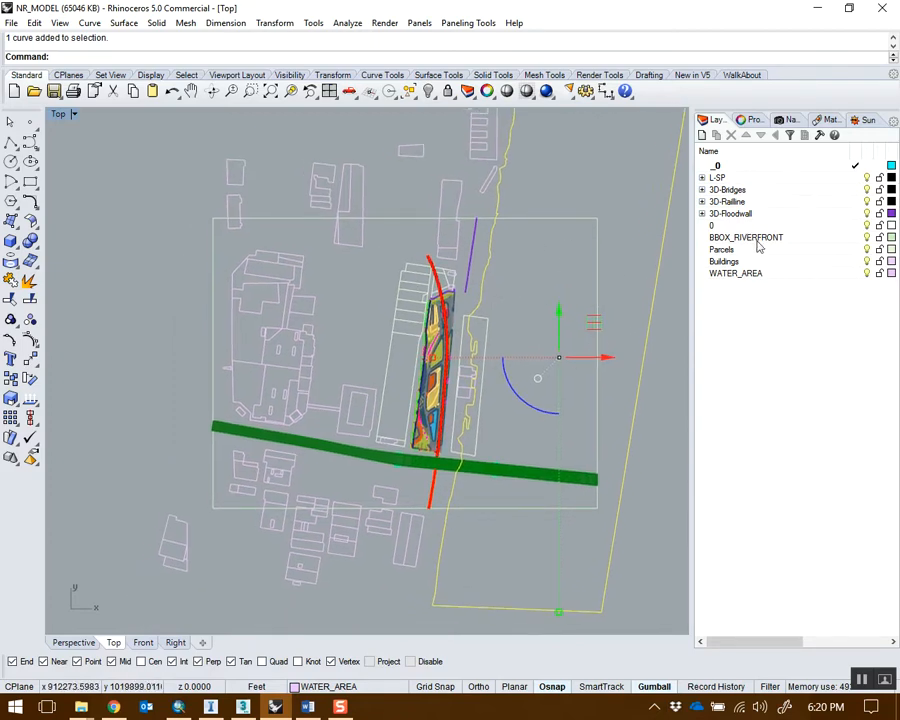
# Deselect the water outline and turn off the imported layers 0, BBOX_RIVERFRONT, Parcels, Buildings and WATER_AREA
pyautogui.click(817, 227)
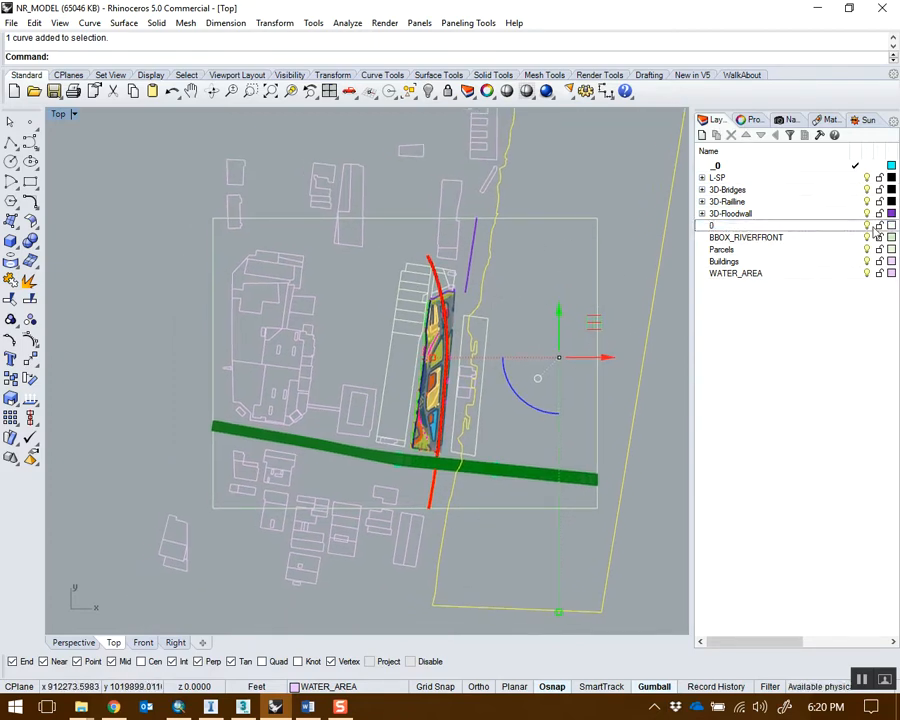
pyautogui.click(562, 262)
pyautogui.click(867, 226)
pyautogui.click(867, 238)
pyautogui.click(867, 249)
pyautogui.click(867, 261)
pyautogui.click(867, 273)
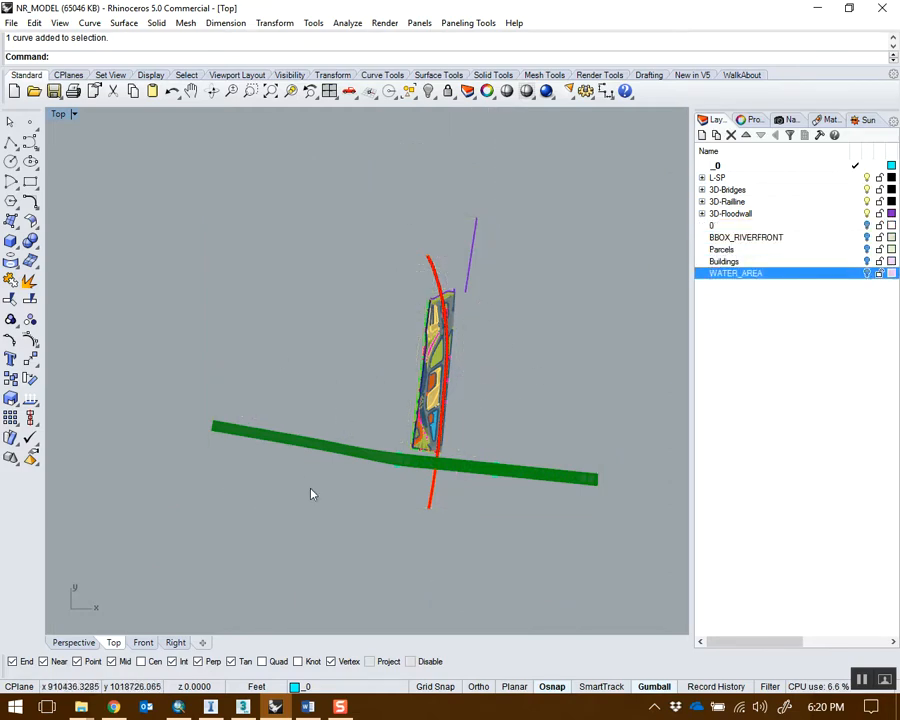
# Examine the bridge, its piers and the elevated rail line up close in the Perspective view
pyautogui.click(74, 642)
pyautogui.scroll(6, 346, 350)
pyautogui.moveTo(300, 385); pyautogui.dragTo(447, 228, button='right')
pyautogui.moveTo(470, 401); pyautogui.dragTo(392, 388, button='right')
pyautogui.scroll(5, 340, 312)
pyautogui.scroll(10, 400, 330)
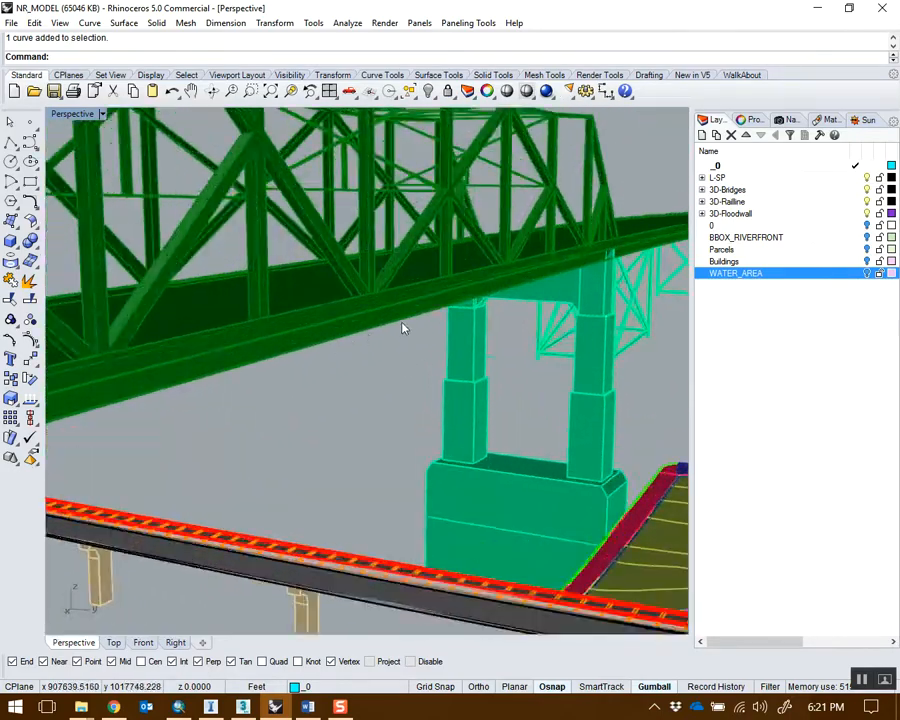
pyautogui.scroll(-10, 430, 330)
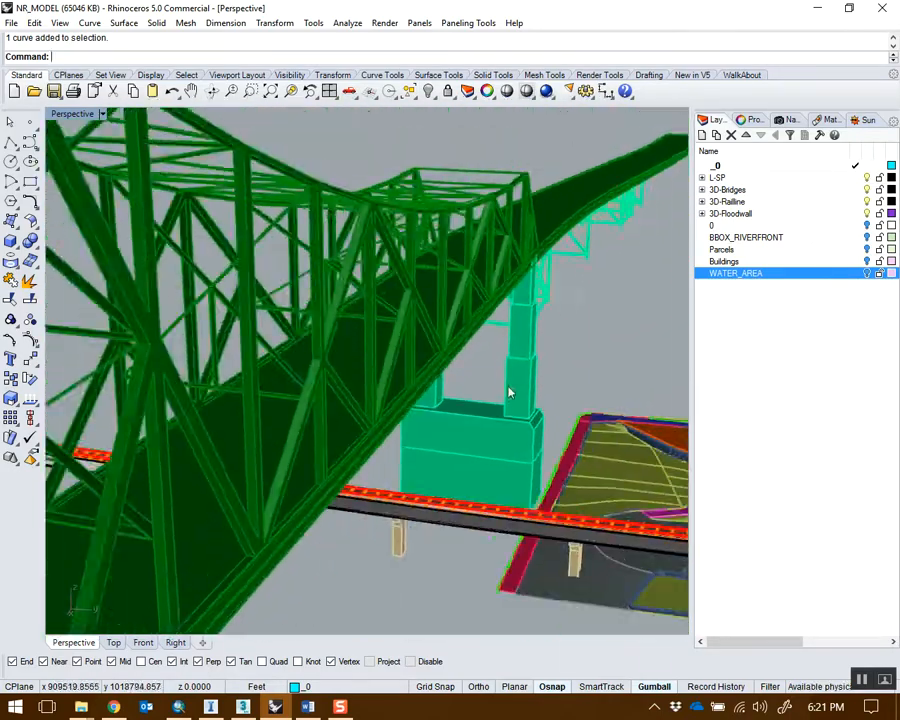
pyautogui.scroll(10, 349, 392)
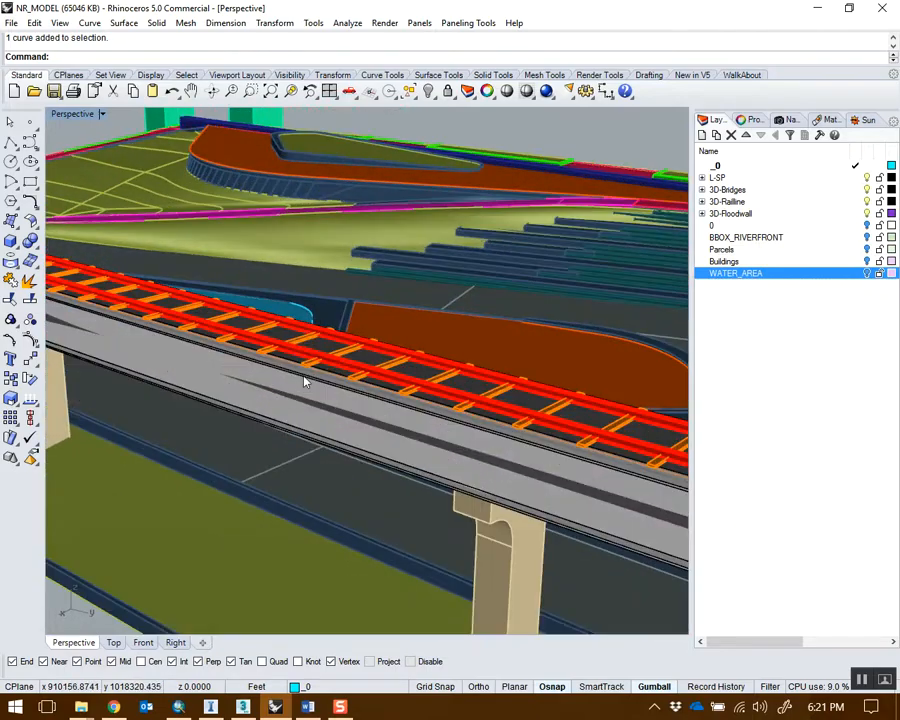
pyautogui.scroll(-4, 301, 378)
pyautogui.moveTo(287, 368); pyautogui.dragTo(545, 330, button='right')
pyautogui.scroll(5, 372, 356)
pyautogui.scroll(-5, 380, 356)
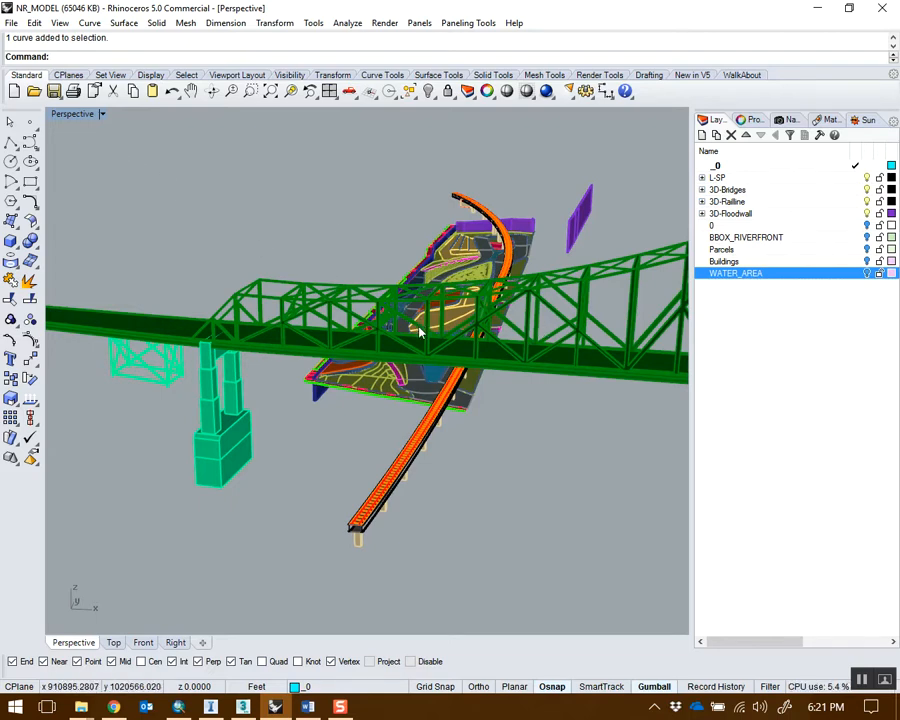
pyautogui.scroll(8, 420, 368)
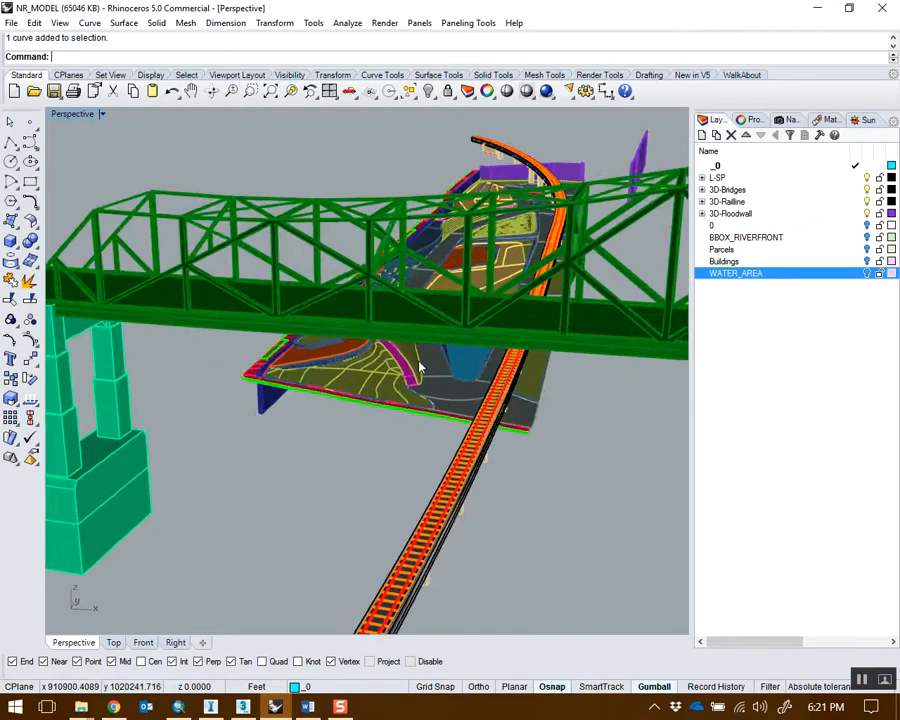
# Examine the riverfront landscape's ramp, terraced seating and planters, plus the floodwall at the far end of the site
pyautogui.moveTo(528, 324); pyautogui.dragTo(514, 350, button='right')
pyautogui.scroll(4, 510, 330)
pyautogui.scroll(10, 420, 352)
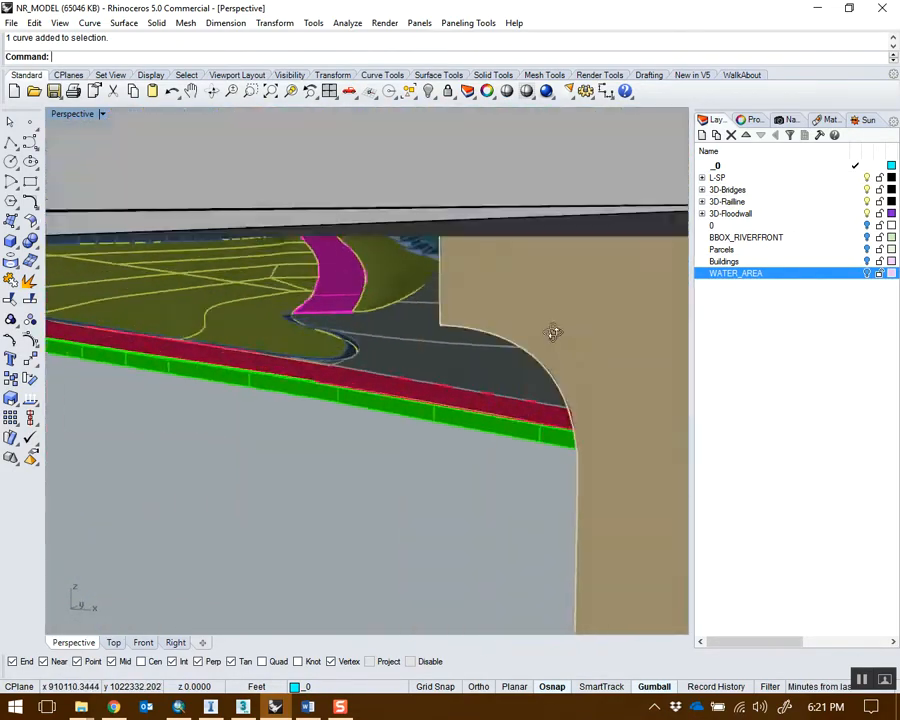
pyautogui.moveTo(553, 332); pyautogui.dragTo(540, 400, button='right')
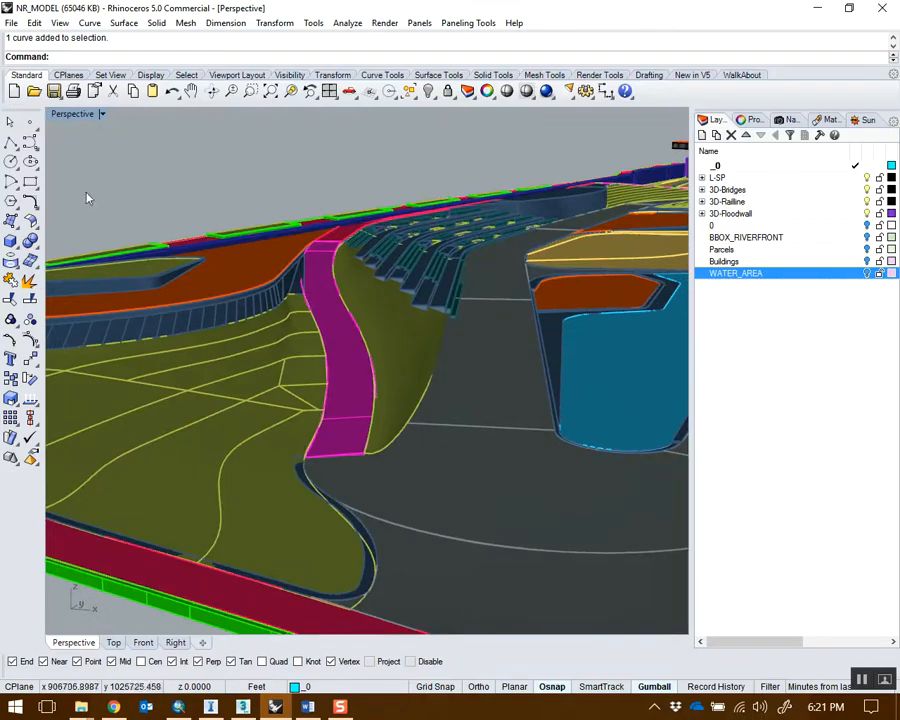
pyautogui.moveTo(90, 211); pyautogui.dragTo(422, 275, button='right')
pyautogui.scroll(6, 424, 274)
pyautogui.scroll(-3, 430, 268)
pyautogui.scroll(-5, 436, 290)
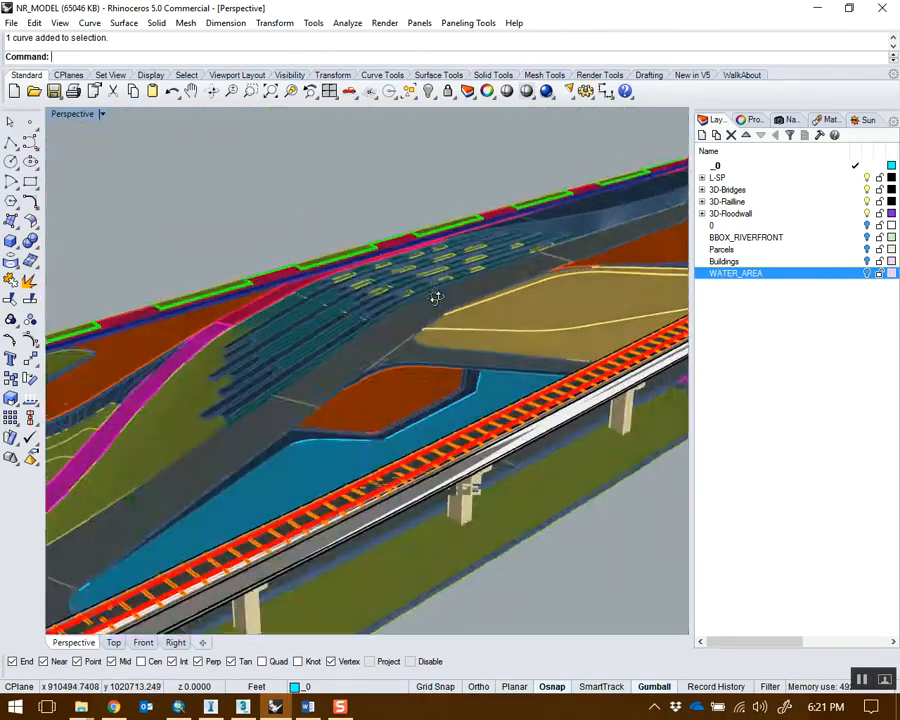
pyautogui.scroll(6, 466, 315)
pyautogui.scroll(4, 438, 324)
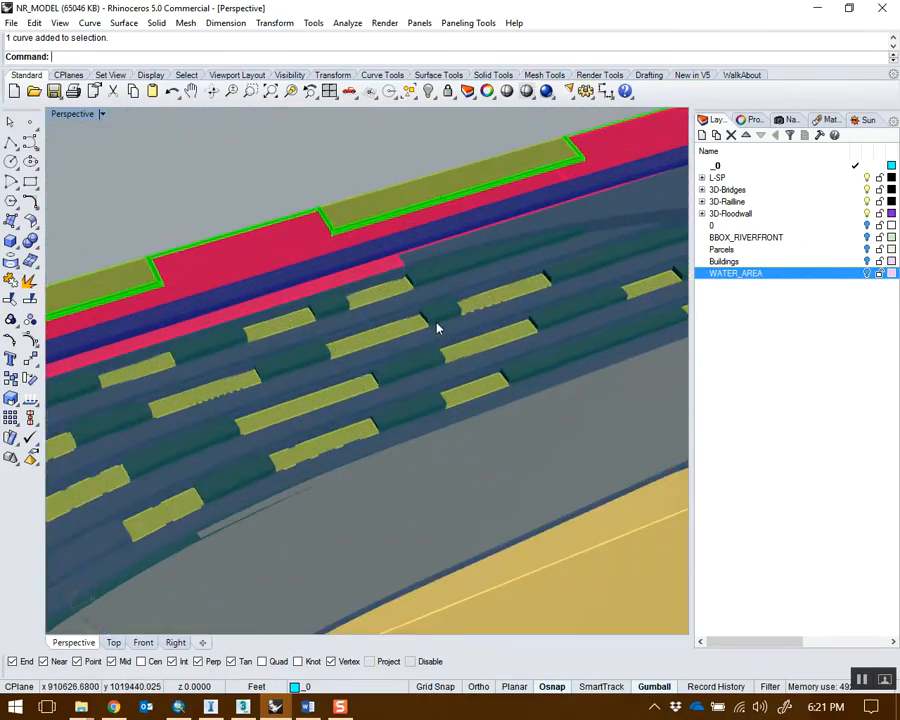
pyautogui.scroll(-6, 458, 328)
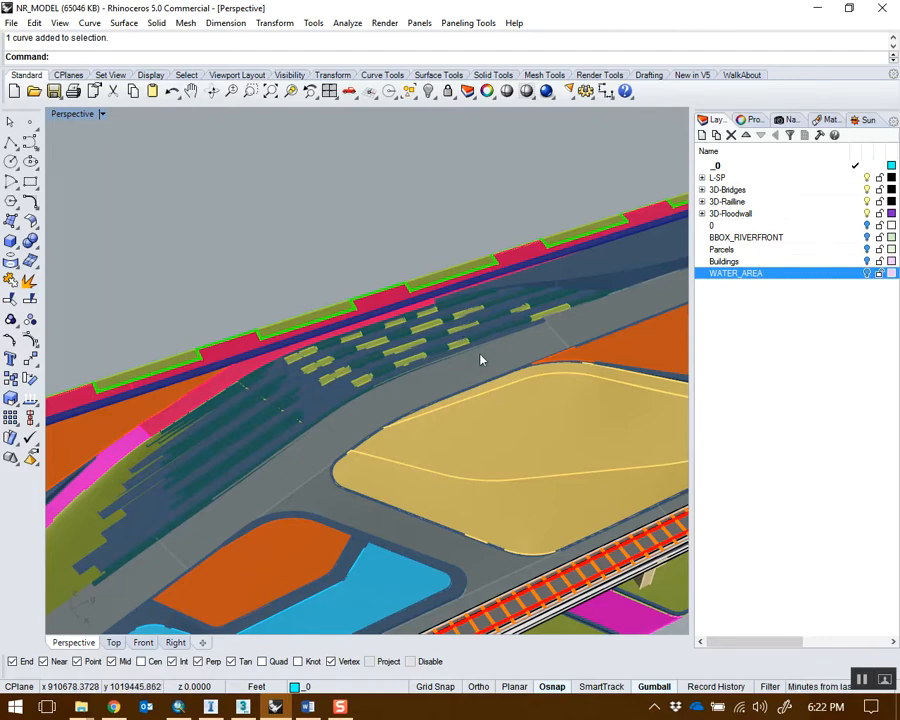
pyautogui.scroll(-10, 480, 360)
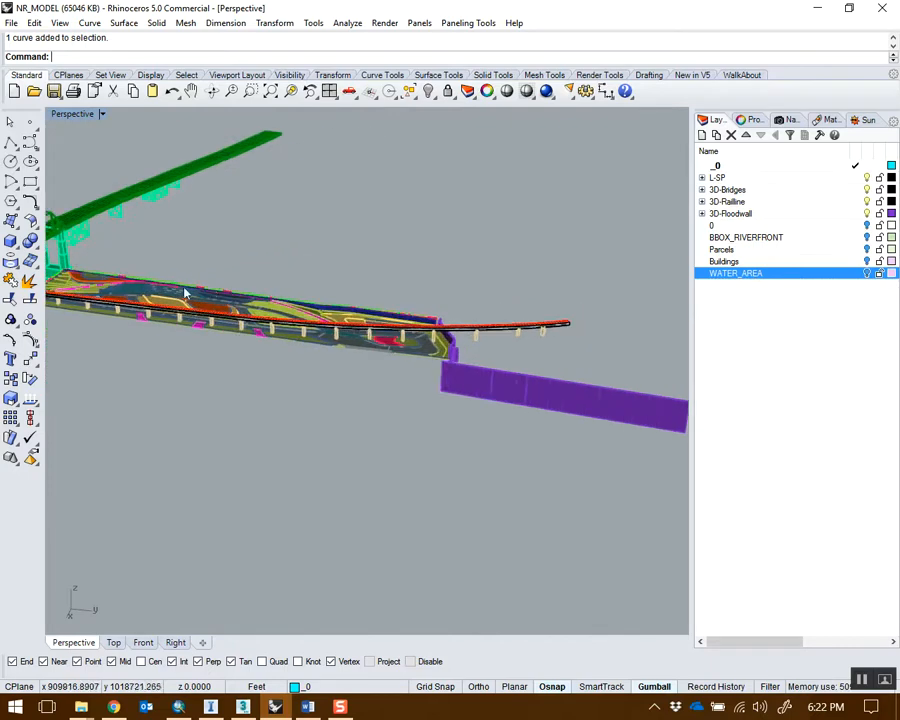
pyautogui.moveTo(316, 288); pyautogui.dragTo(428, 292, button='right')
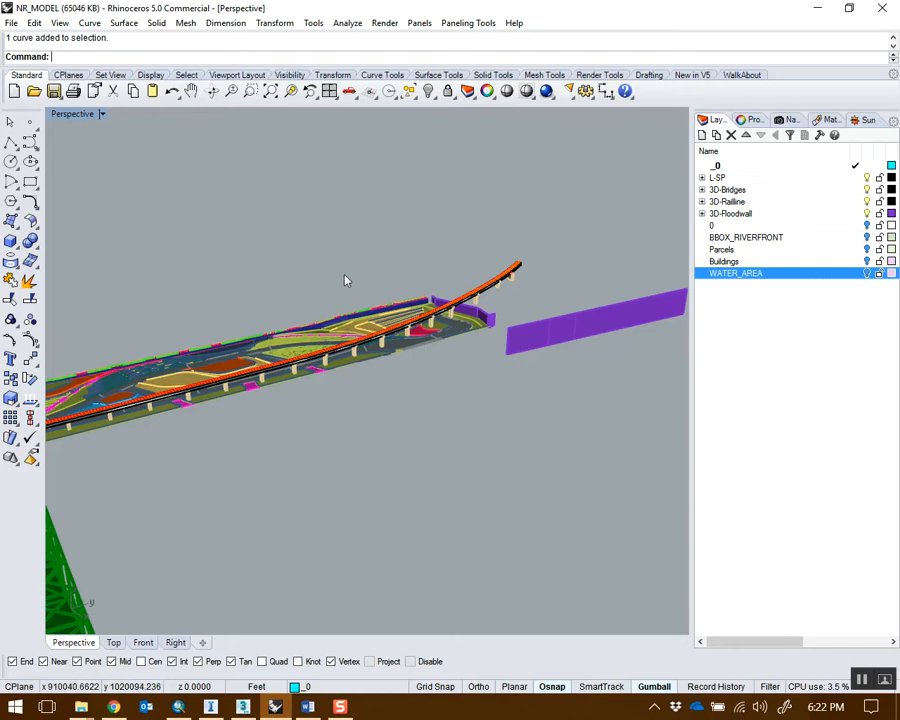
pyautogui.moveTo(339, 288); pyautogui.dragTo(237, 539, button='right')
# Place a point object in the Top view just west of the middle of the riverfront site and select it
pyautogui.click(114, 642)
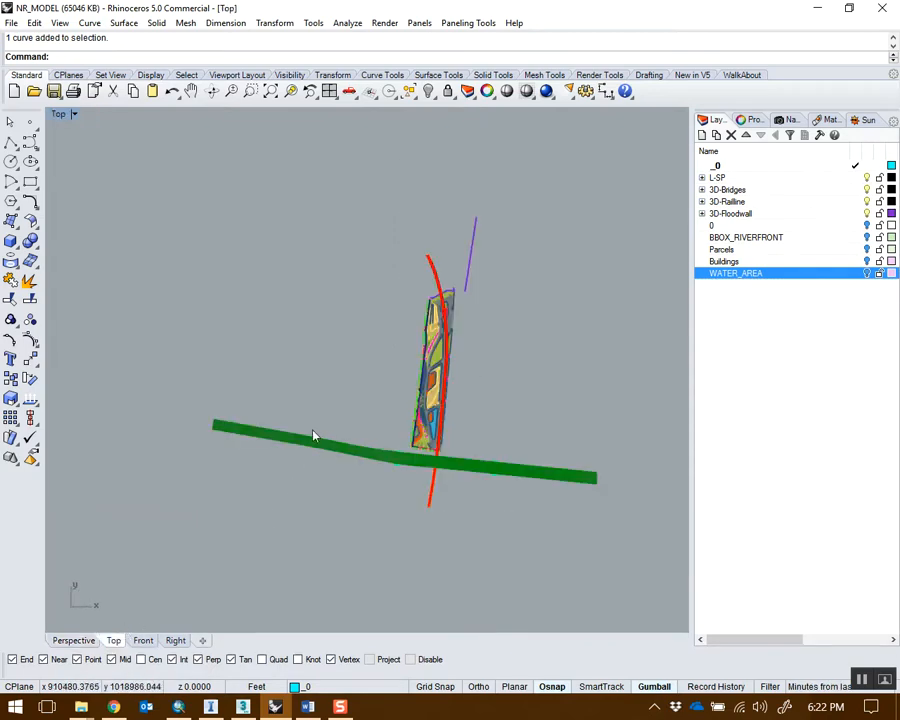
pyautogui.click(11, 142)
pyautogui.scroll(1, 384, 355)
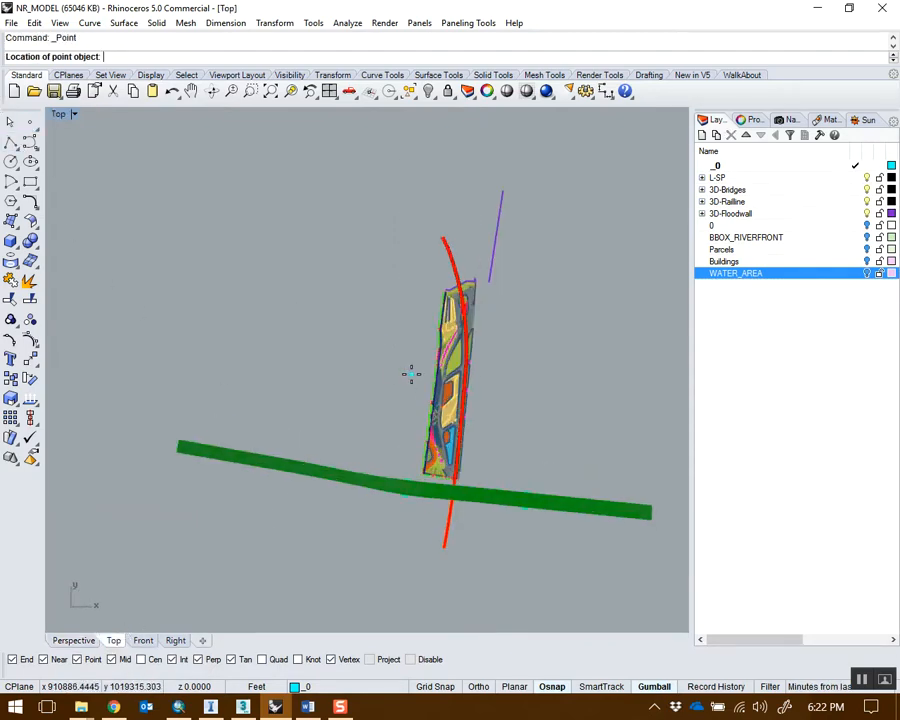
pyautogui.click(410, 374)
pyautogui.scroll(3, 420, 366)
pyautogui.click(410, 378)
pyautogui.scroll(-2, 410, 384)
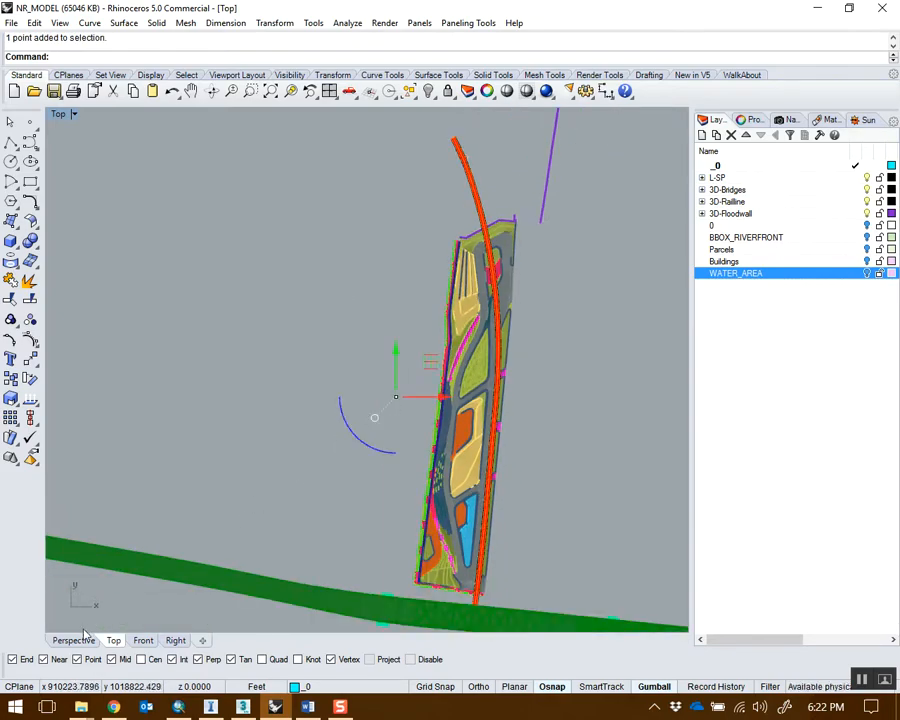
# Raise the selected point 420 feet along the Z axis and check its height in the Perspective view
pyautogui.click(85, 636)
pyautogui.moveTo(330, 440); pyautogui.dragTo(386, 434, button='right')
pyautogui.scroll(5, 370, 480)
pyautogui.click(360, 485)
pyautogui.write('40')
pyautogui.press('Return')
pyautogui.moveTo(467, 221); pyautogui.dragTo(444, 184, button='right')
pyautogui.scroll(3, 482, 298)
pyautogui.moveTo(482, 298); pyautogui.dragTo(303, 267, button='right')
pyautogui.moveTo(258, 338); pyautogui.dragTo(374, 273, button='right')
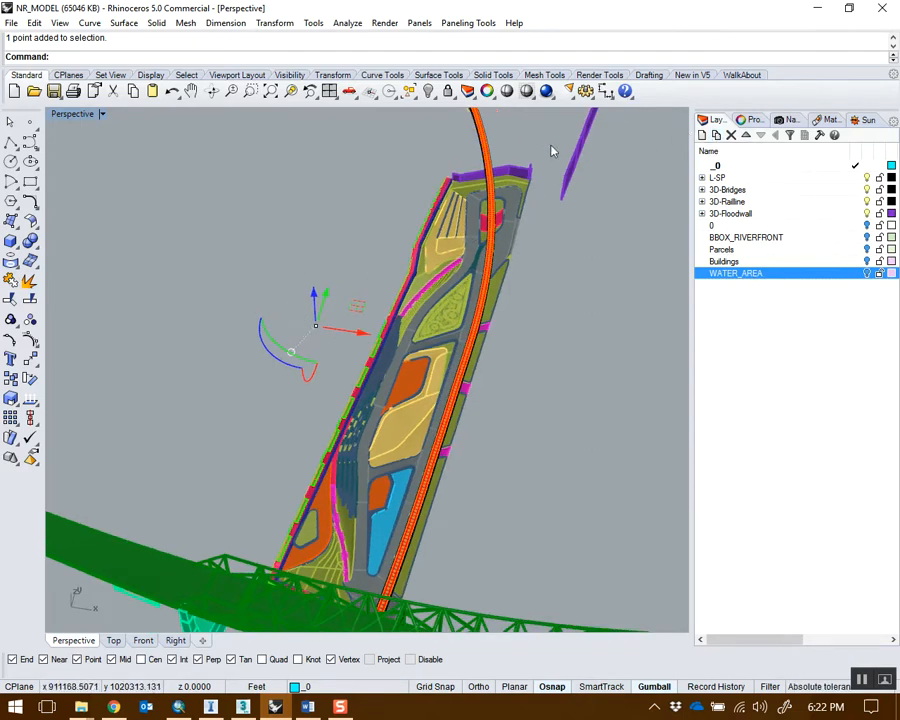
# Launch Grasshopper and move its window aside so the Rhino point remains visible
pyautogui.write('Grass')
pyautogui.press('Return')
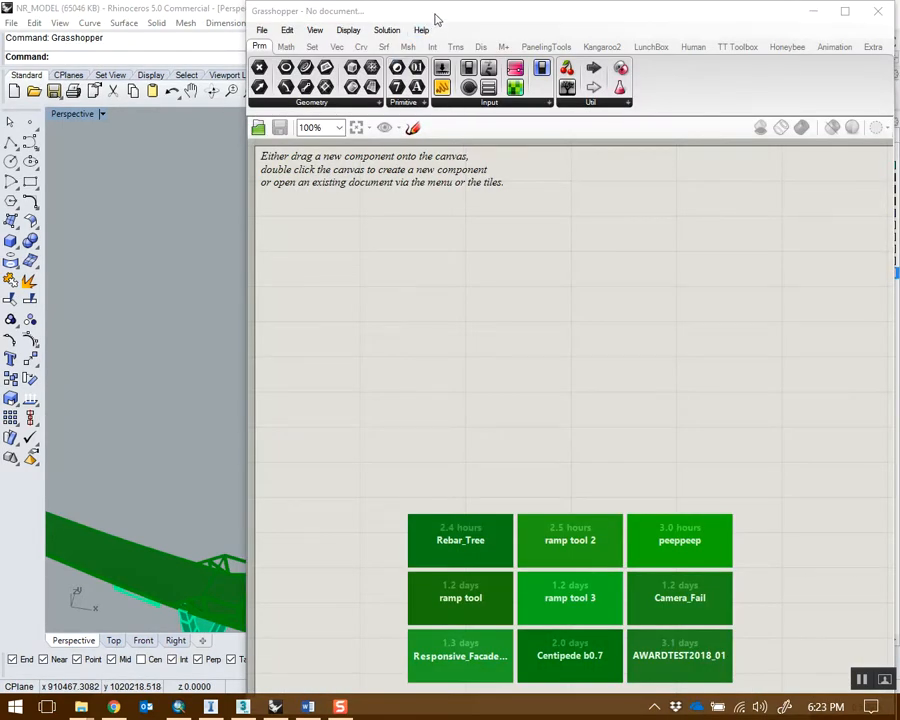
pyautogui.moveTo(435, 18); pyautogui.dragTo(577, 48)
# Add a Point parameter to the Grasshopper canvas and assign the raised Rhino point to it
pyautogui.moveTo(401, 98); pyautogui.dragTo(496, 221)
pyautogui.rightClick(497, 224)
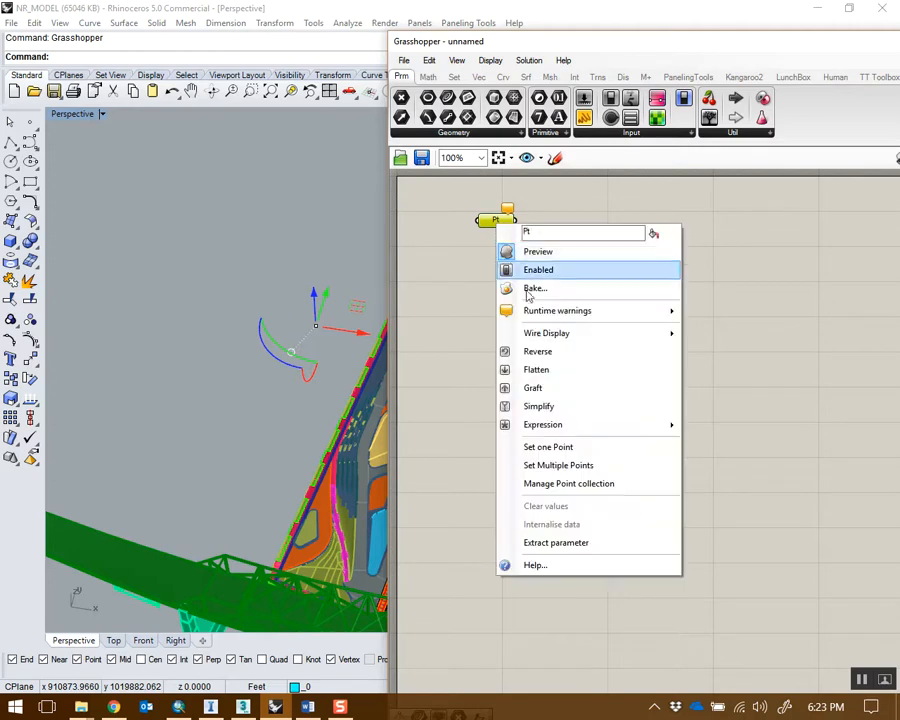
pyautogui.click(578, 450)
pyautogui.click(512, 315)
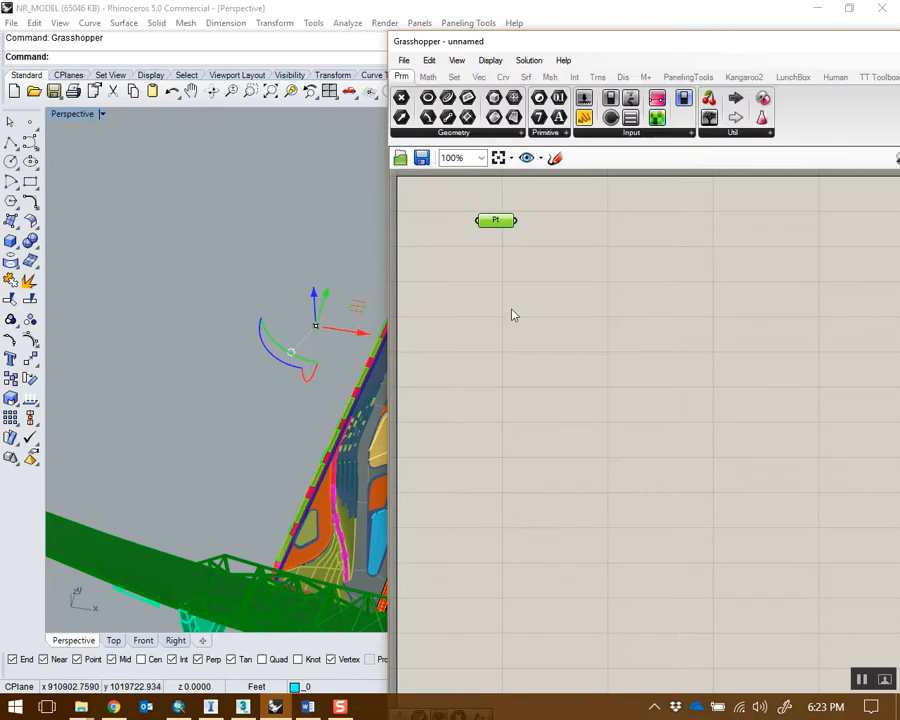
# Add a Deconstruct component, feed the Point parameter into it and line the two up
pyautogui.doubleClick(580, 291)
pyautogui.write('decon')
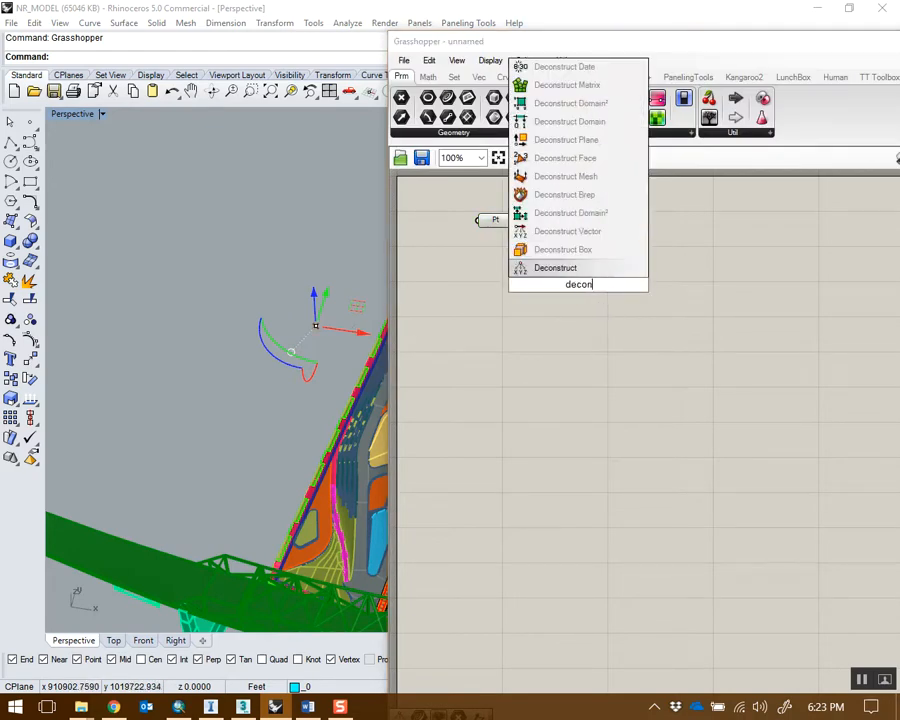
pyautogui.click(605, 271)
pyautogui.moveTo(515, 220); pyautogui.dragTo(557, 284)
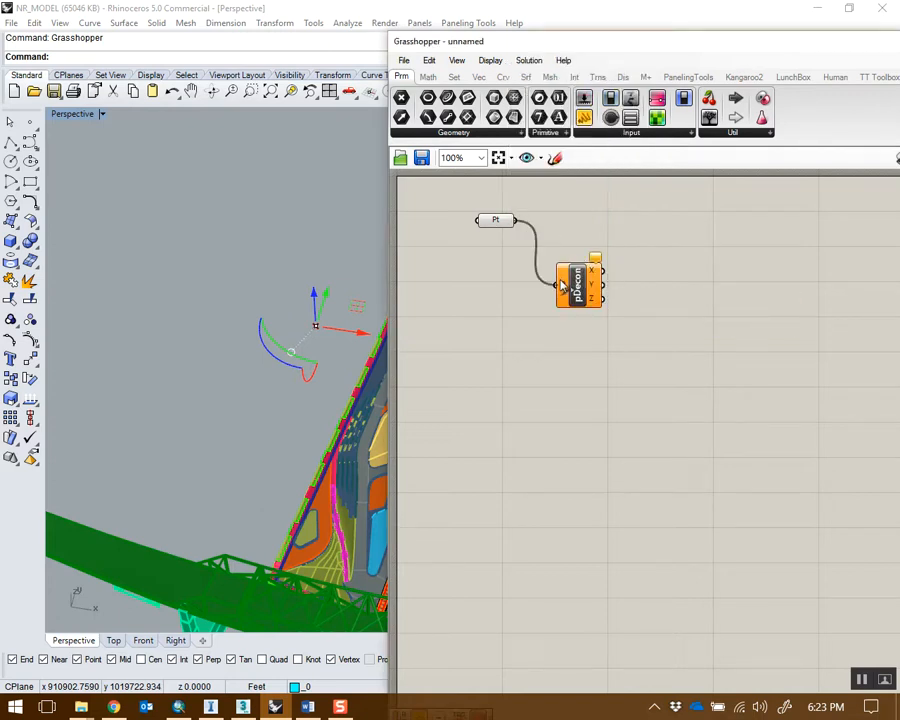
pyautogui.moveTo(499, 219); pyautogui.dragTo(495, 256)
# Add three panels stacked beside the Deconstruct component and connect them to its X, Y and Z outputs
pyautogui.moveTo(584, 118); pyautogui.dragTo(697, 200)
pyautogui.moveTo(602, 270); pyautogui.dragTo(714, 300)
pyautogui.hotkey('ctrl', 'c')
pyautogui.hotkey('ctrl', 'v')
pyautogui.hotkey('ctrl', 'v')
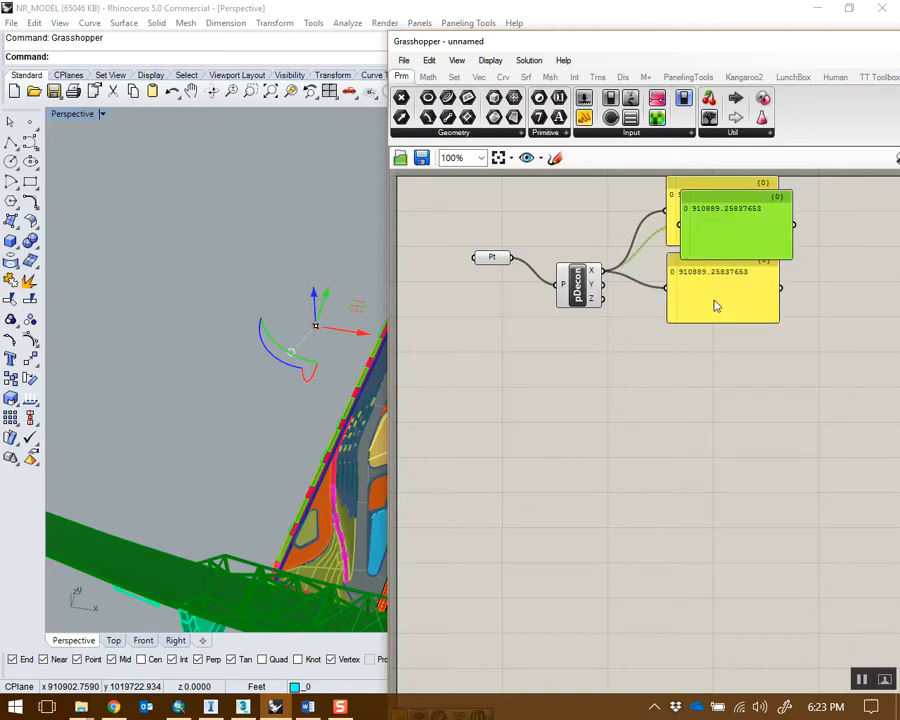
pyautogui.moveTo(733, 238); pyautogui.dragTo(715, 388)
pyautogui.moveTo(604, 285); pyautogui.dragTo(660, 377)
pyautogui.moveTo(716, 279); pyautogui.dragTo(638, 401, button='right')
pyautogui.scroll(3, 638, 401)
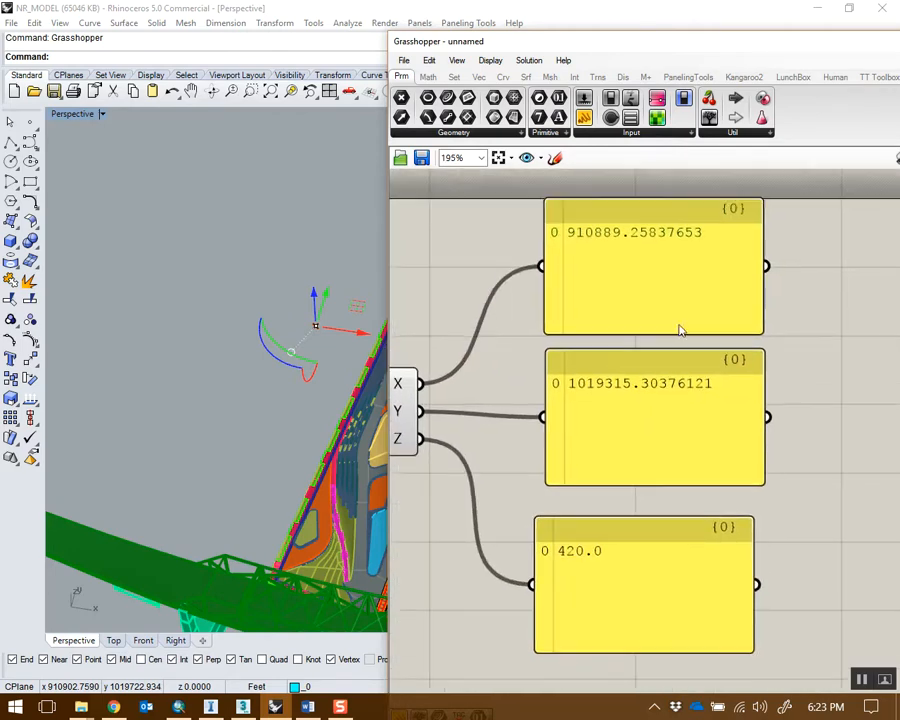
pyautogui.scroll(-1, 676, 318)
pyautogui.click(642, 274)
pyautogui.click(639, 377)
pyautogui.click(627, 486)
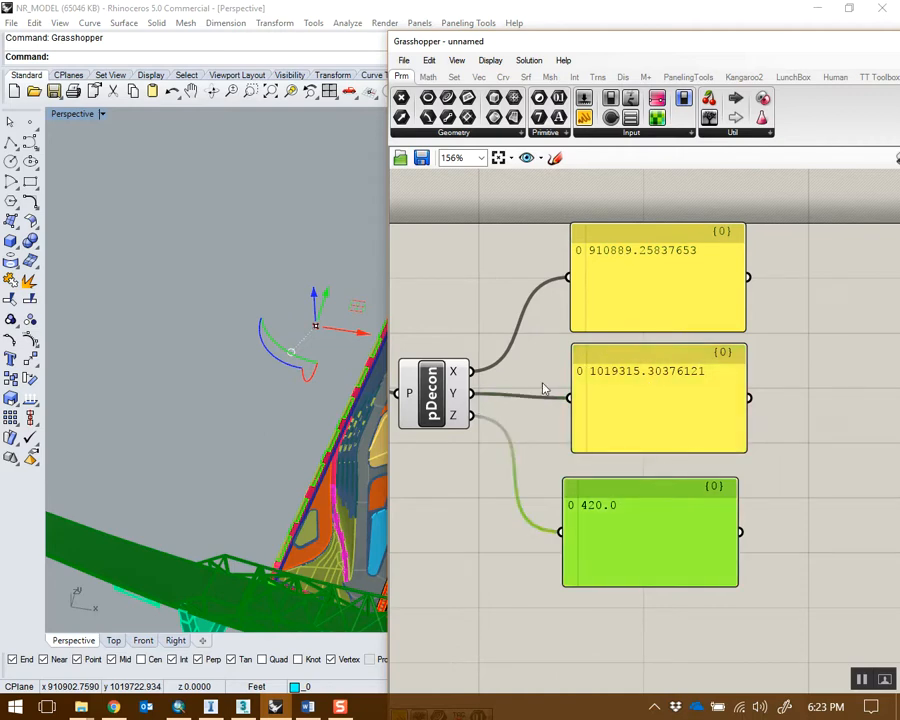
# Uncover the Rhino layer list by shifting the Grasshopper window, and create a layer named ORIGIN beneath layer _0
pyautogui.click(207, 341)
pyautogui.moveTo(626, 34); pyautogui.dragTo(600, 300)
pyautogui.click(731, 166)
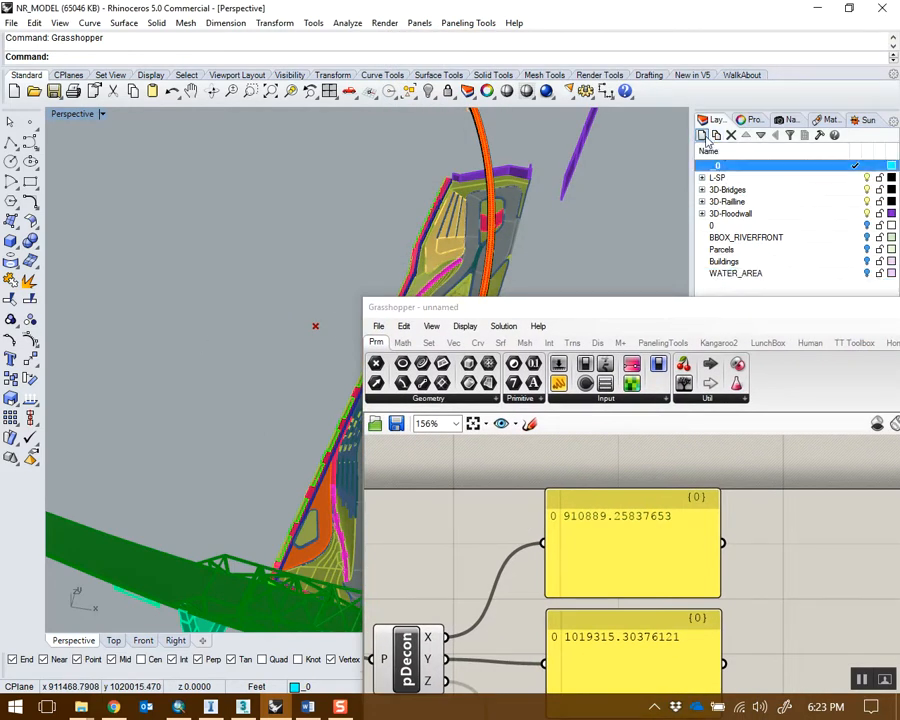
pyautogui.click(702, 135)
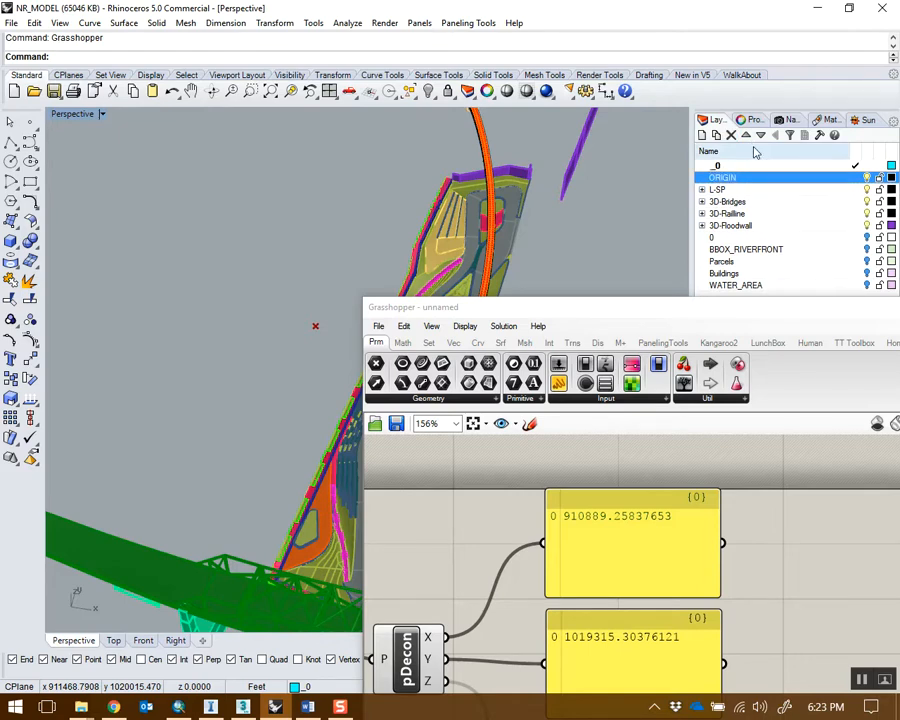
# Move the reference point onto the ORIGIN layer, and lock that layer
pyautogui.click(315, 326)
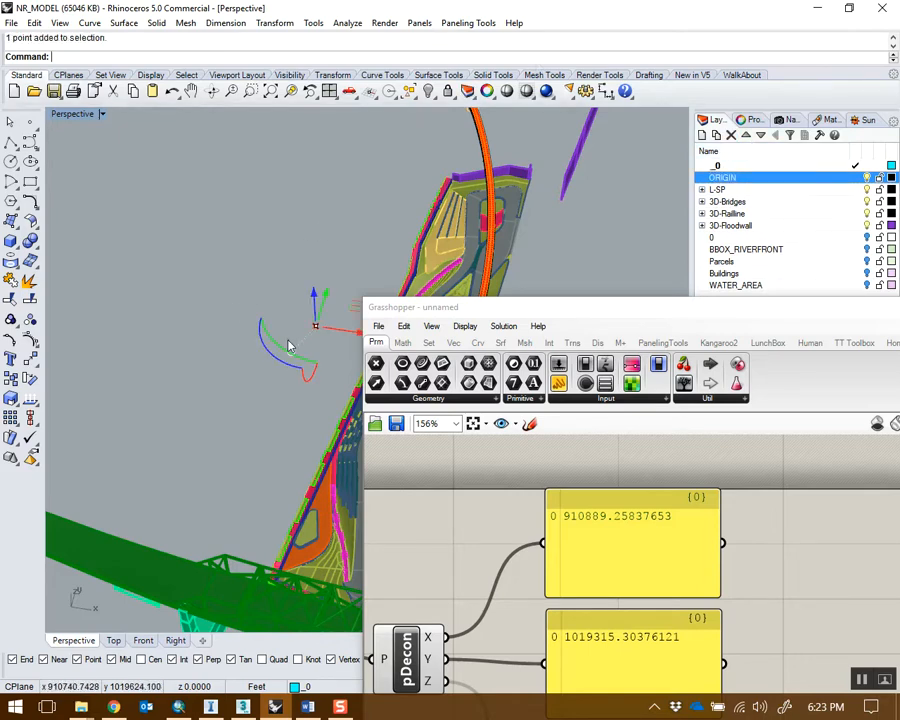
pyautogui.rightClick(755, 174)
pyautogui.click(812, 421)
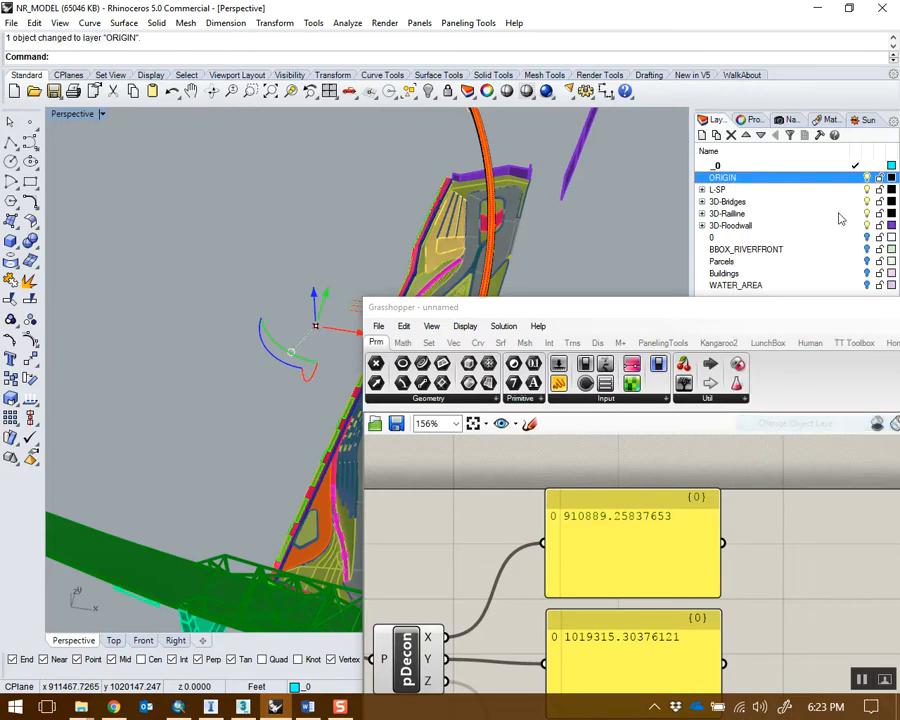
pyautogui.click(879, 177)
pyautogui.moveTo(540, 305); pyautogui.dragTo(556, 26)
# Create a text document with the default name in the Week 9 folder and open it
pyautogui.click(815, 8)
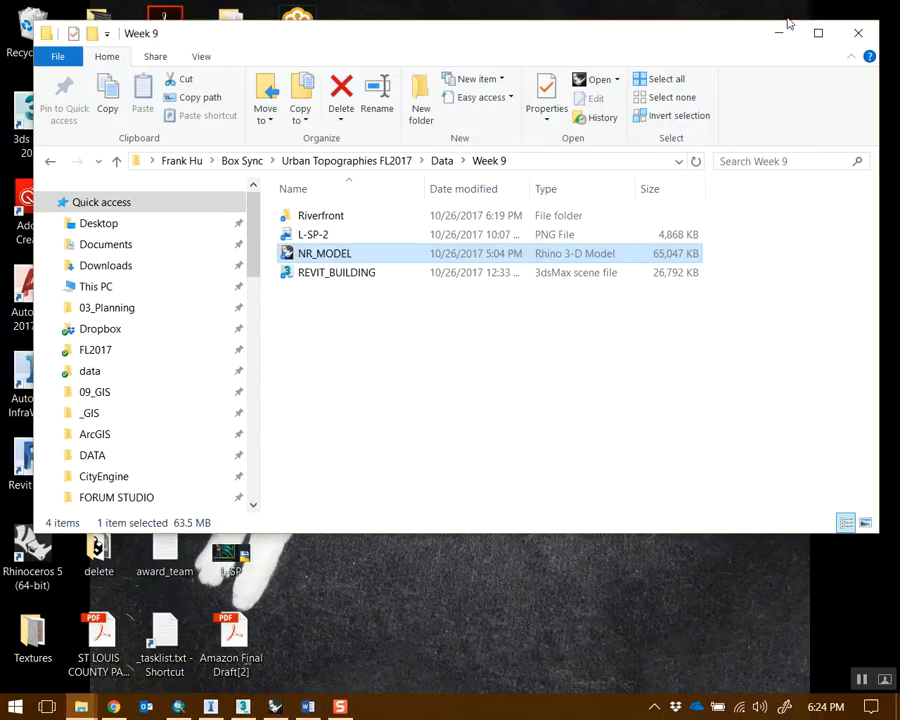
pyautogui.click(782, 33)
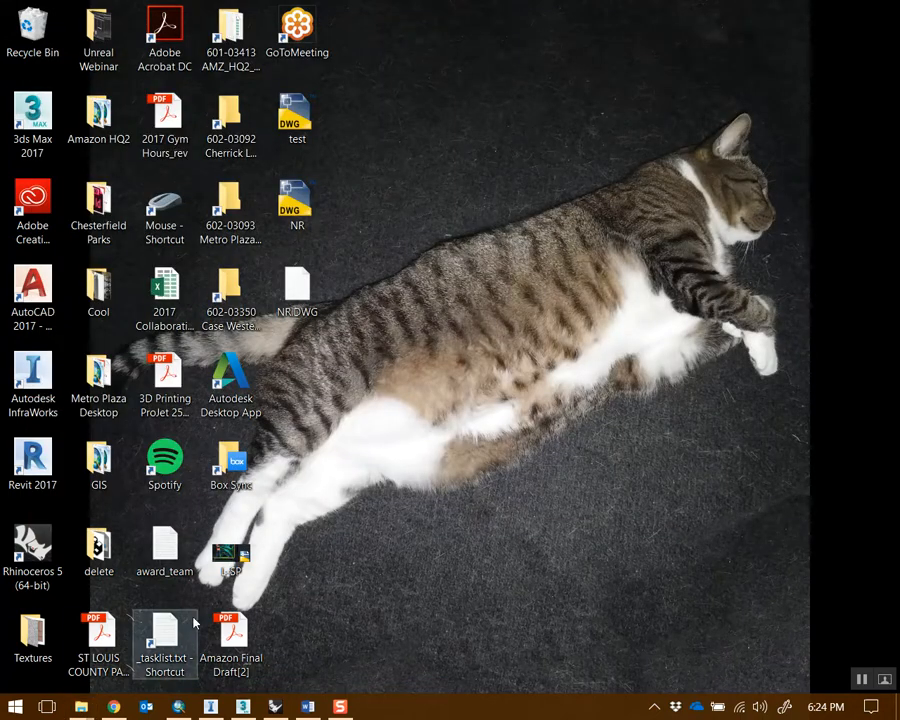
pyautogui.moveTo(88, 700)
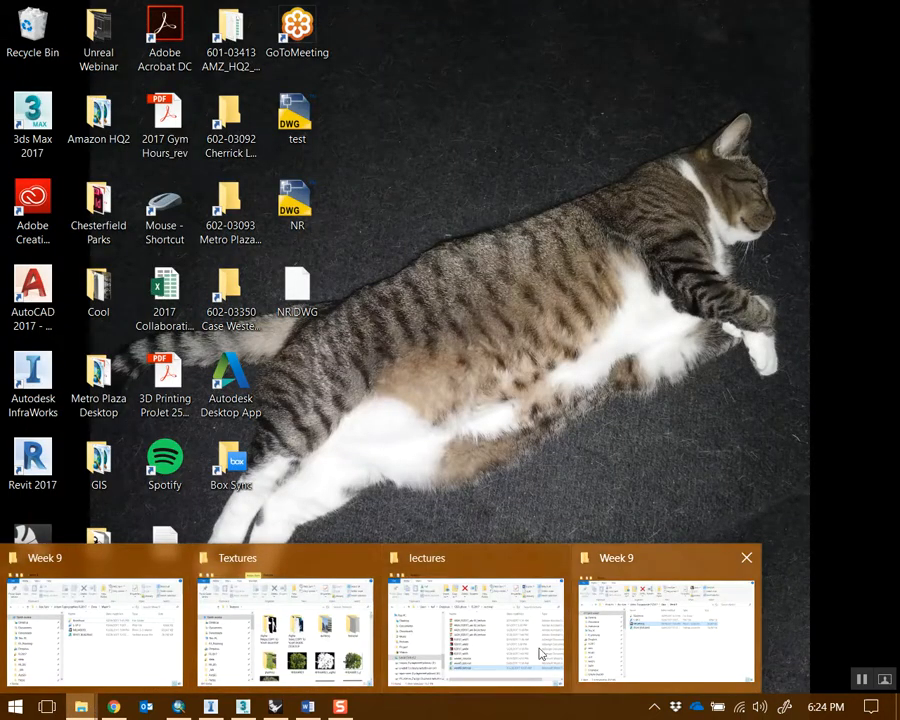
pyautogui.click(80, 655)
pyautogui.rightClick(410, 438)
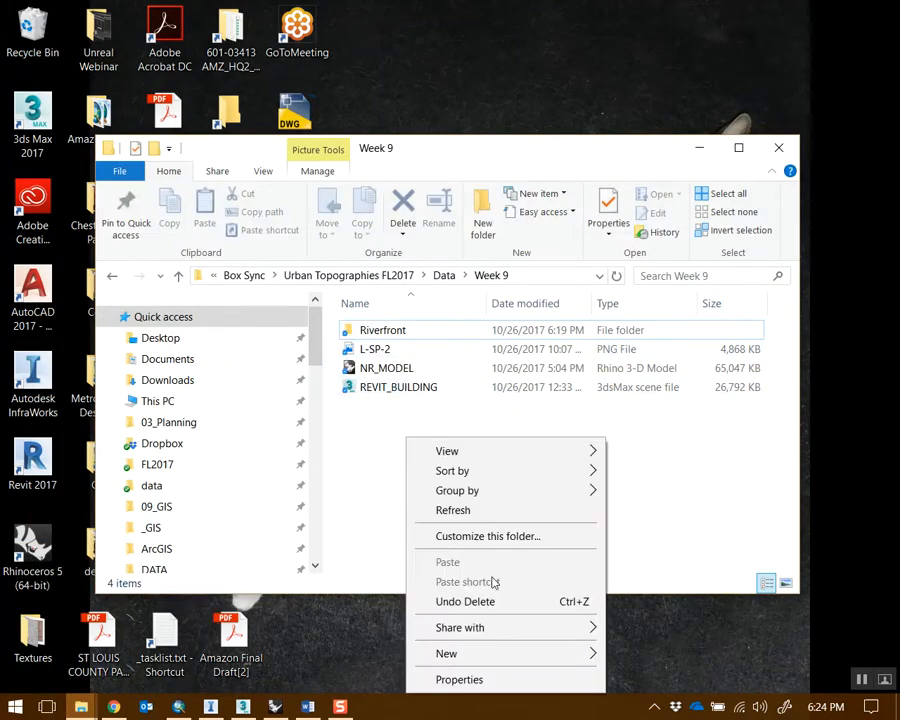
pyautogui.moveTo(494, 656)
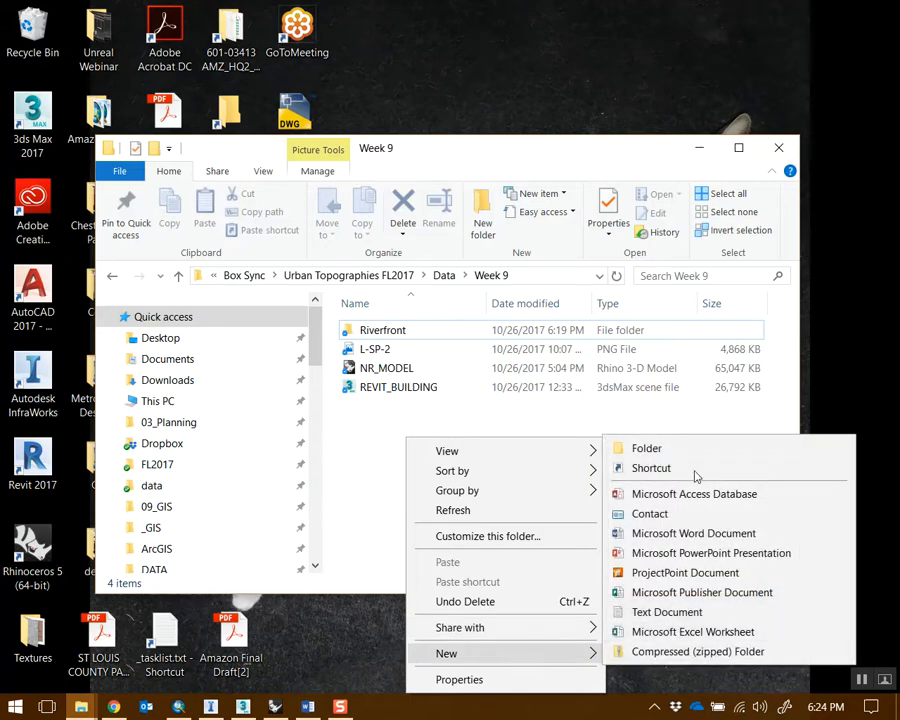
pyautogui.click(666, 612)
pyautogui.press('Return')
pyautogui.doubleClick(421, 368)
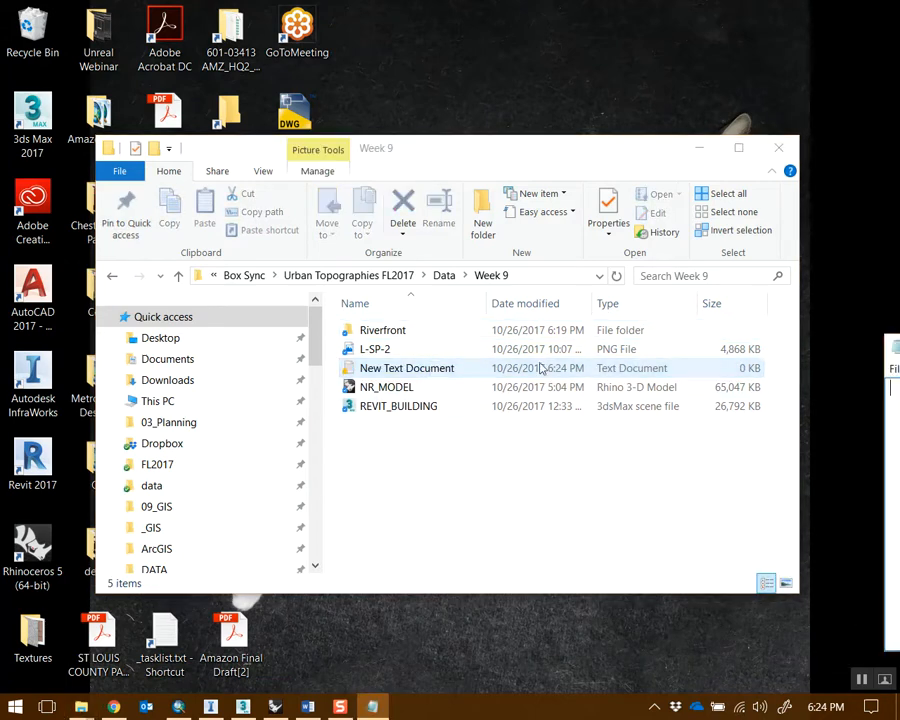
# Bring the off-screen Notepad window fully into view
pyautogui.hotkey('alt', 'space')
pyautogui.click(878, 342)
pyautogui.moveTo(899, 347); pyautogui.dragTo(352, 97)
pyautogui.moveTo(504, 105); pyautogui.dragTo(309, 80)
pyautogui.moveTo(47, 63); pyautogui.dragTo(284, 97)
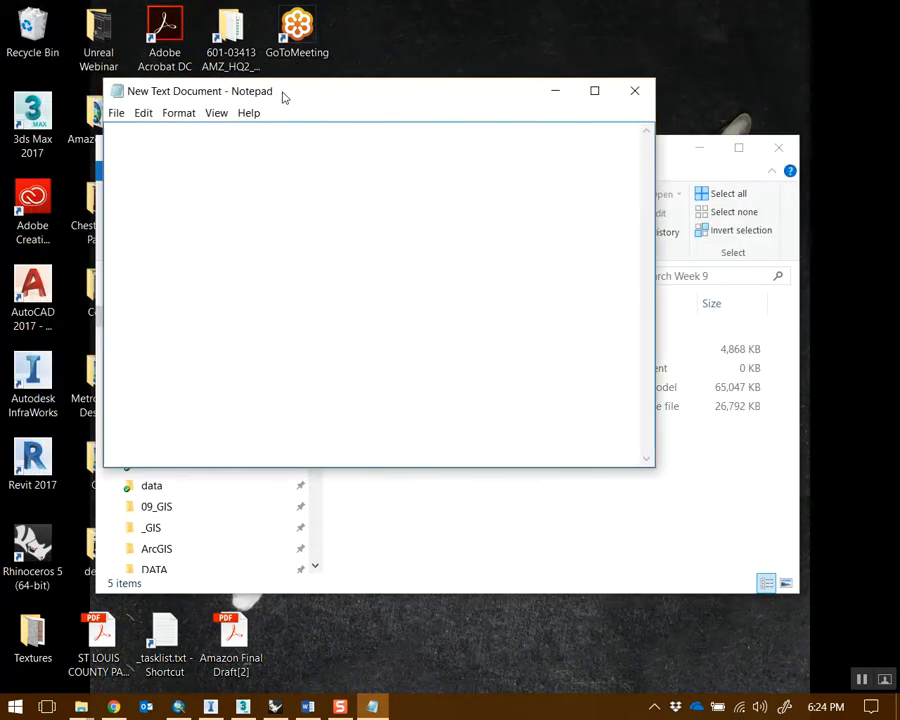
# Copy the data of the Grasshopper panel holding the X coordinate into the Notepad document as its first line
pyautogui.click(275, 707)
pyautogui.click(645, 268)
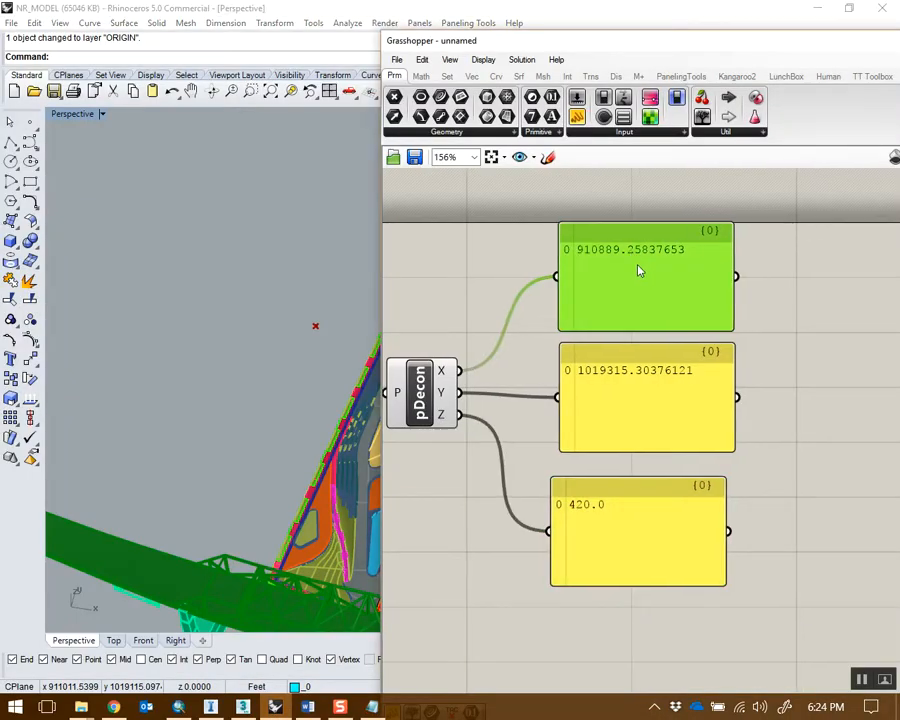
pyautogui.moveTo(699, 279); pyautogui.dragTo(631, 265, button='right')
pyautogui.rightClick(607, 259)
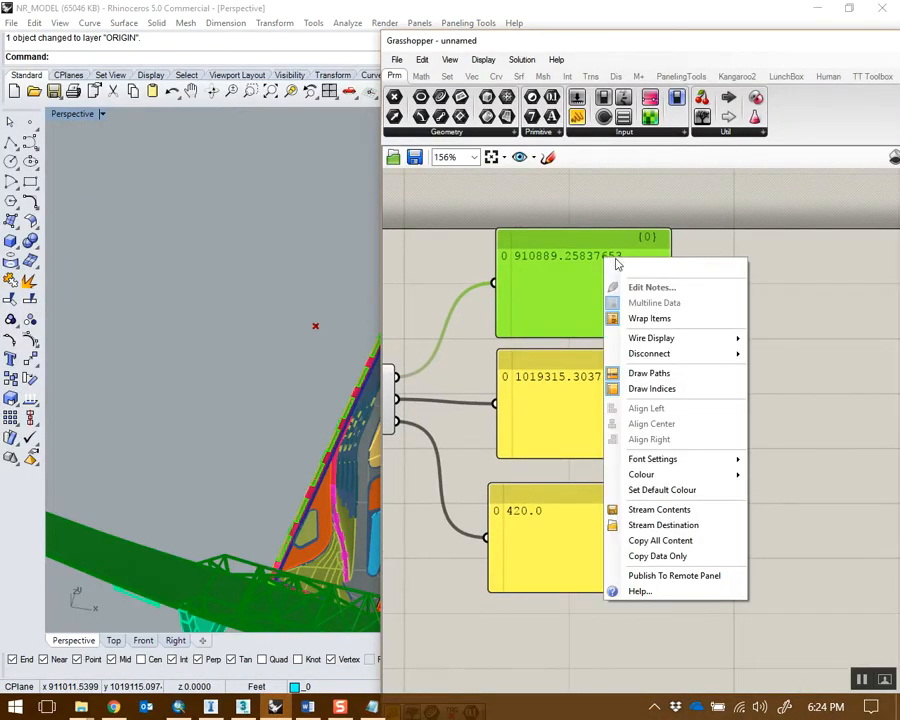
pyautogui.click(657, 557)
pyautogui.click(372, 707)
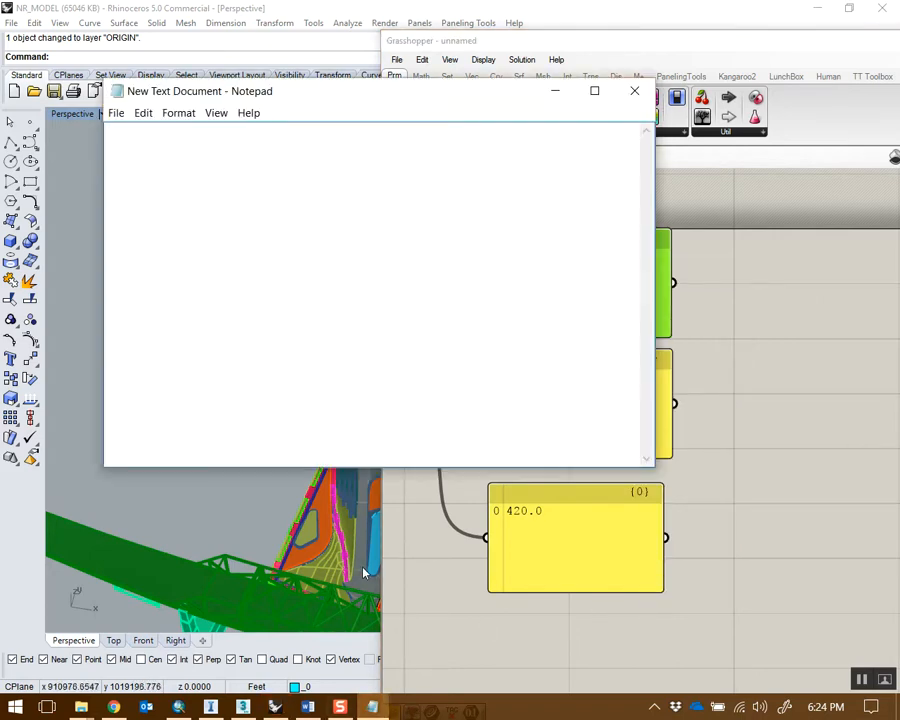
pyautogui.hotkey('ctrl', 'v')
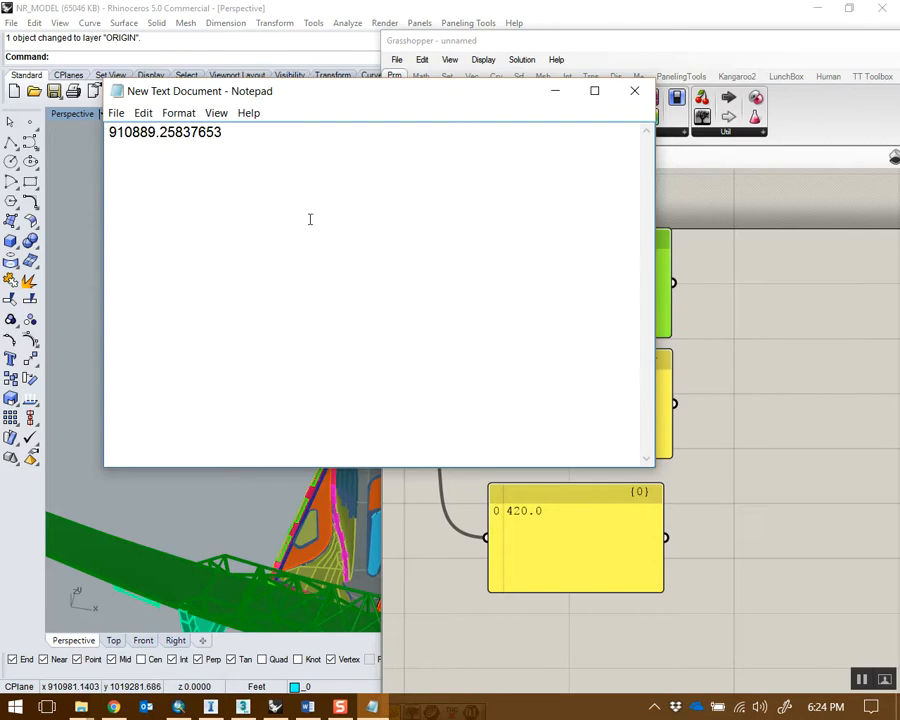
# Copy the Y coordinate panel's data from Grasshopper onto the second line of the Notepad document
pyautogui.click(755, 313)
pyautogui.rightClick(609, 408)
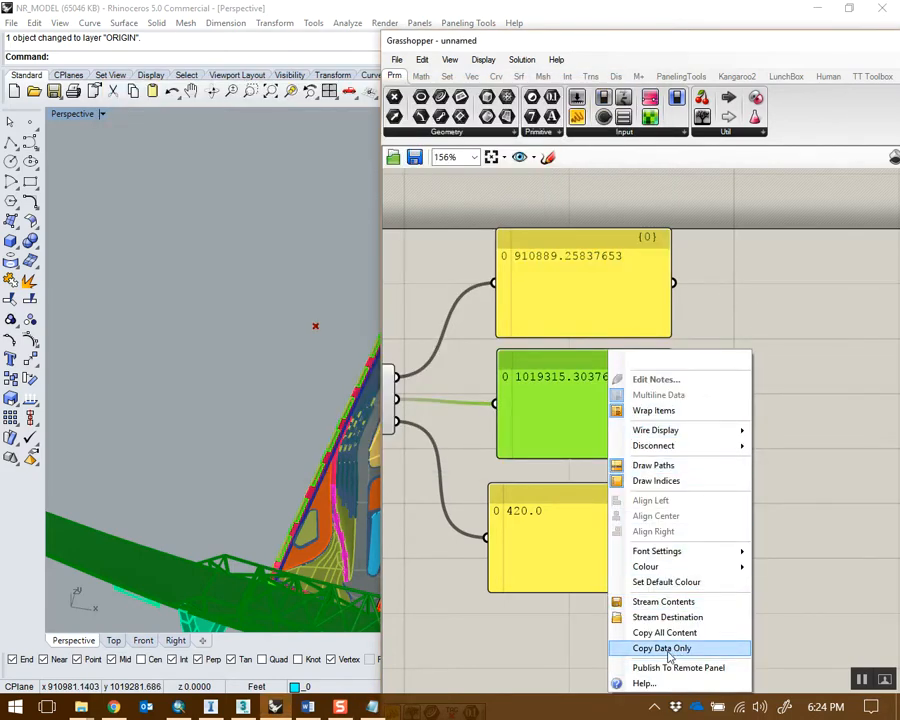
pyautogui.click(662, 648)
pyautogui.click(372, 707)
pyautogui.hotkey('ctrl', 'v')
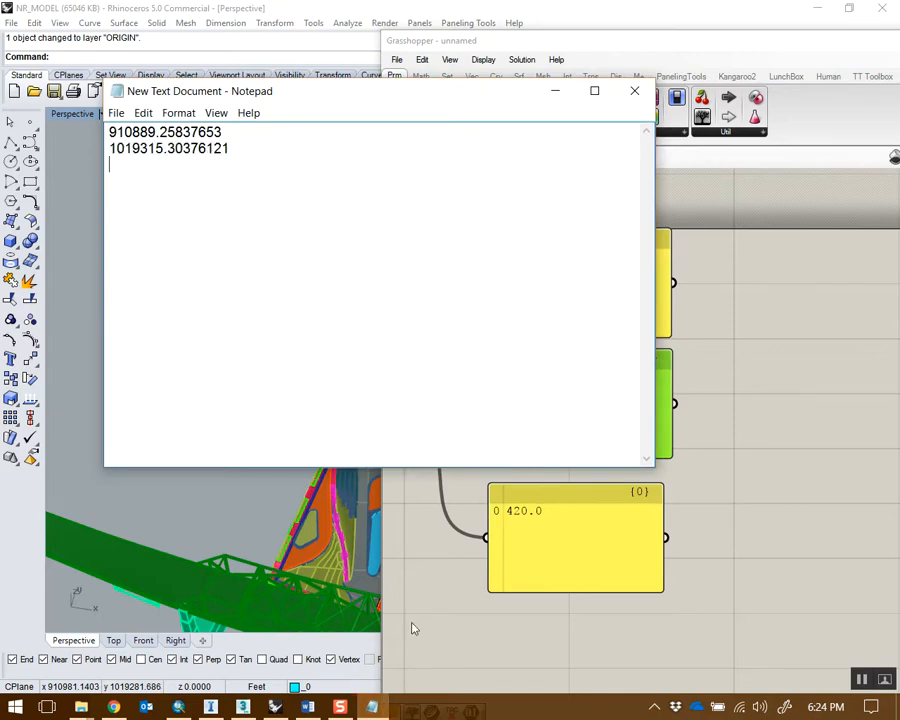
# Add the Z coordinate from its Grasshopper panel as the third line of the Notepad document
pyautogui.click(558, 504)
pyautogui.rightClick(554, 352)
pyautogui.click(577, 642)
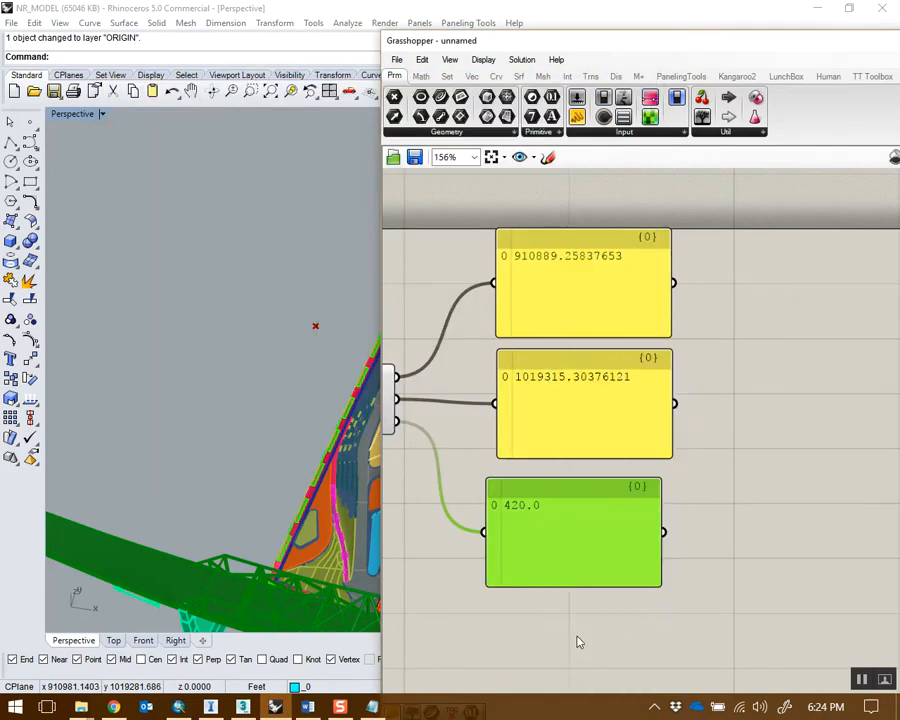
pyautogui.hotkey('alt', 'Tab')
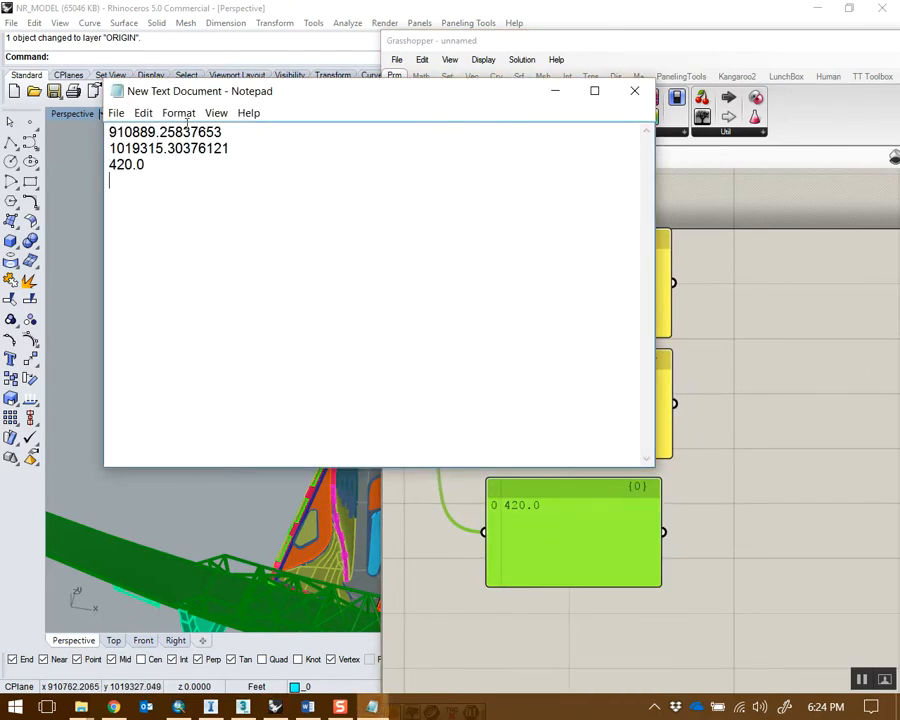
# Save the coordinate text document, set it aside and close the Grasshopper window
pyautogui.click(116, 113)
pyautogui.click(134, 165)
pyautogui.click(563, 91)
pyautogui.moveTo(810, 46); pyautogui.dragTo(551, 56)
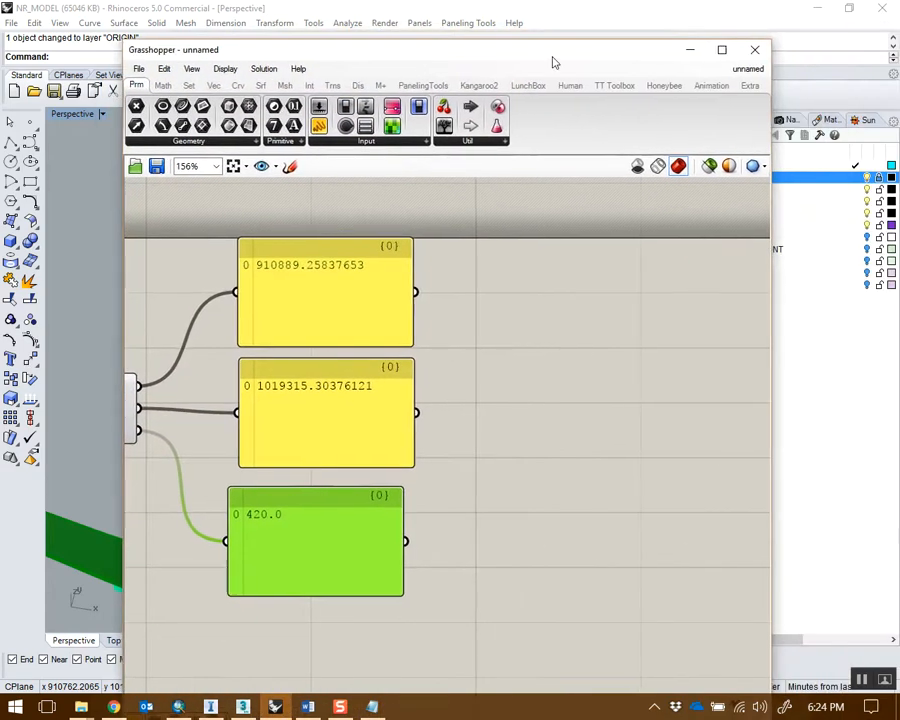
pyautogui.click(755, 50)
# Show the layers 0, BBOX_RIVERFRONT, Parcels, Buildings and WATER_AREA in Rhino
pyautogui.moveTo(522, 342); pyautogui.dragTo(675, 307, button='right')
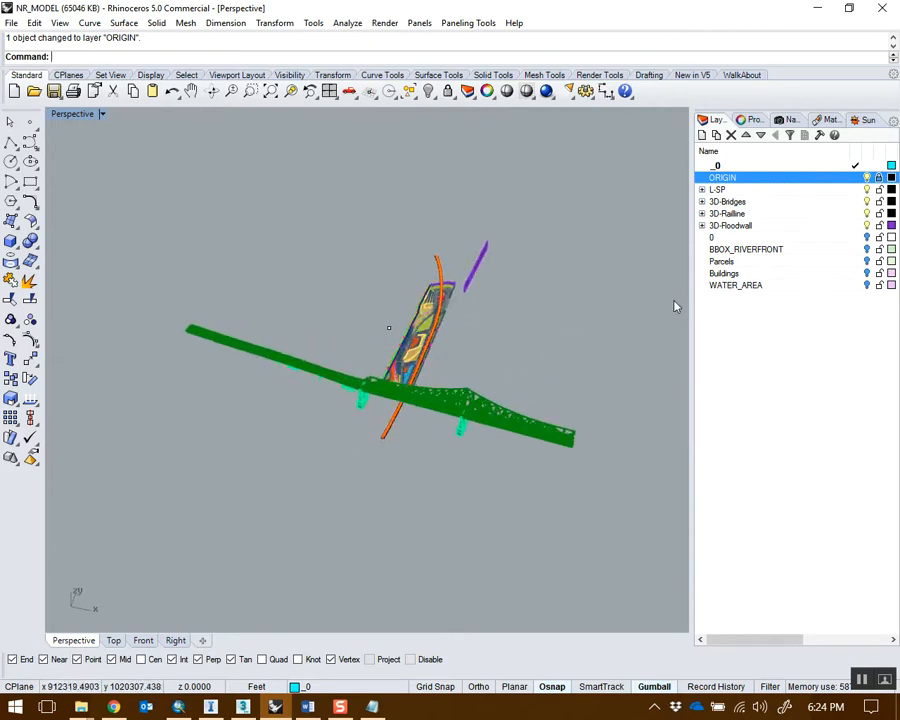
pyautogui.click(867, 237)
pyautogui.click(867, 249)
pyautogui.click(867, 261)
pyautogui.click(867, 285)
pyautogui.click(867, 273)
pyautogui.moveTo(520, 285); pyautogui.dragTo(575, 268, button='right')
pyautogui.click(876, 179)
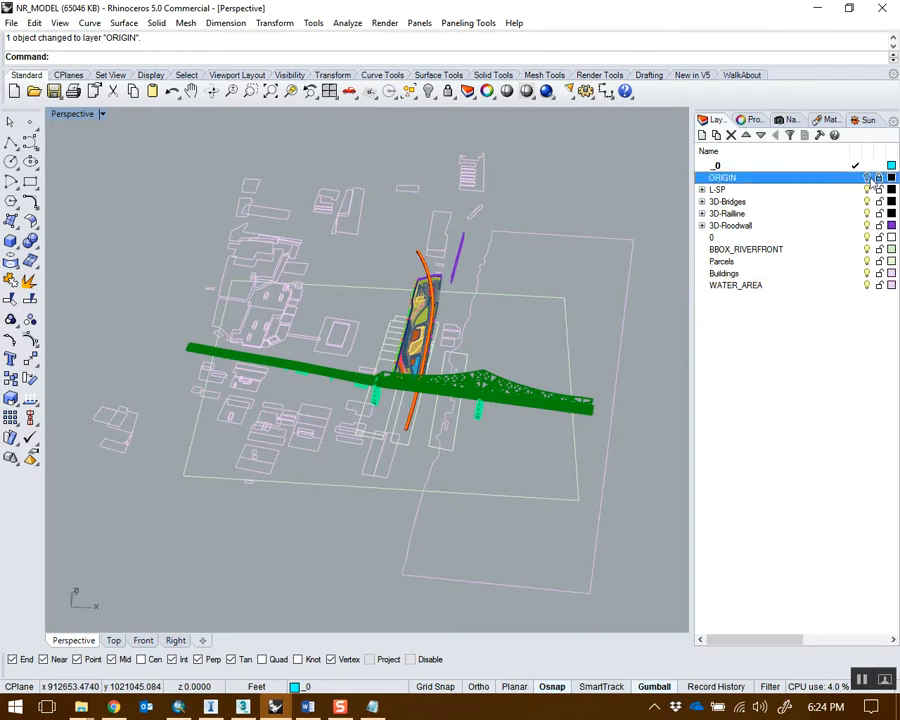
pyautogui.moveTo(367, 367); pyautogui.dragTo(392, 308, button='right')
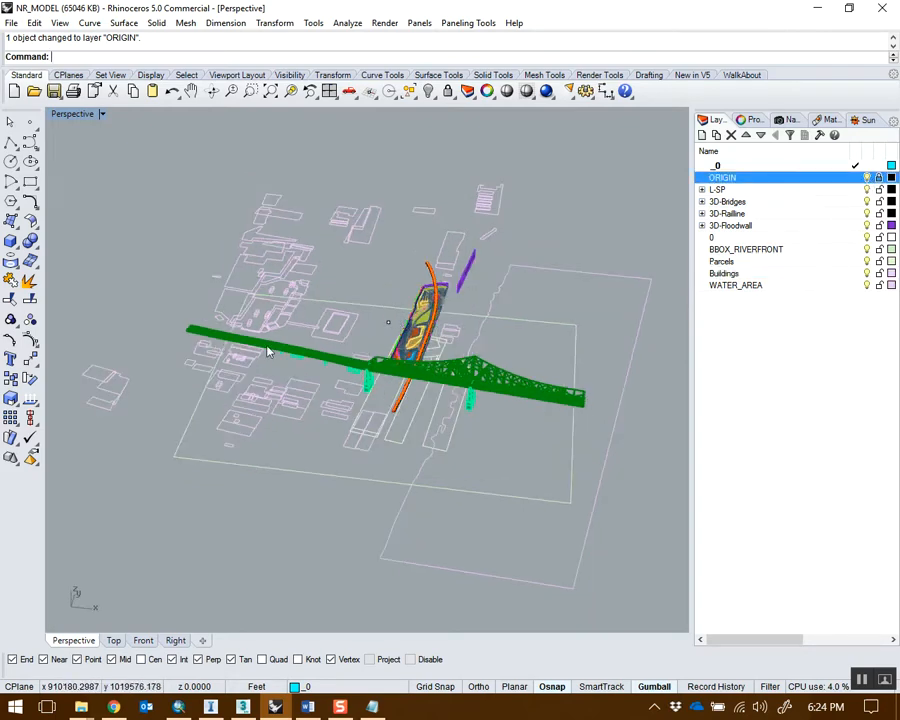
# Move all unlocked objects from the ORIGIN reference point to 0,0,0
pyautogui.hotkey('ctrl', 'a')
pyautogui.moveTo(296, 352); pyautogui.dragTo(326, 350, button='right')
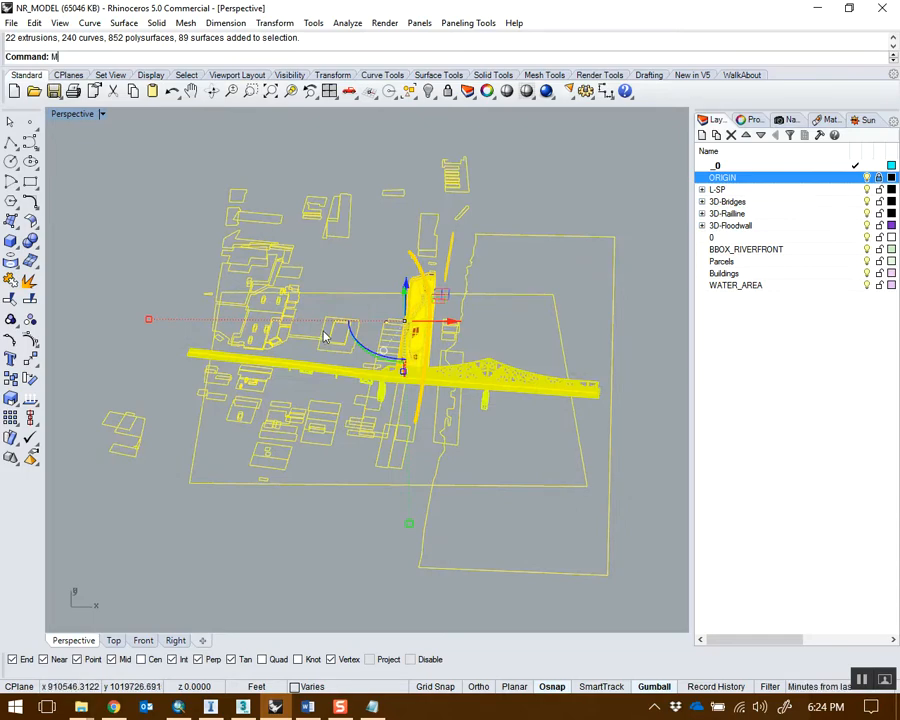
pyautogui.press('Return')
pyautogui.moveTo(380, 322); pyautogui.dragTo(340, 312, button='right')
pyautogui.scroll(5, 392, 298)
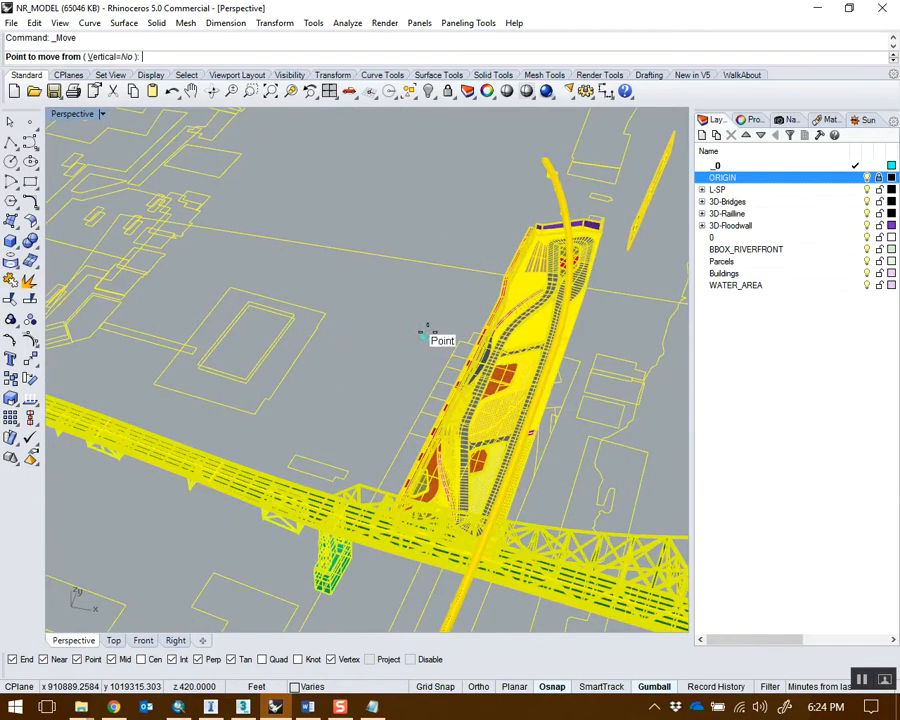
pyautogui.click(422, 335)
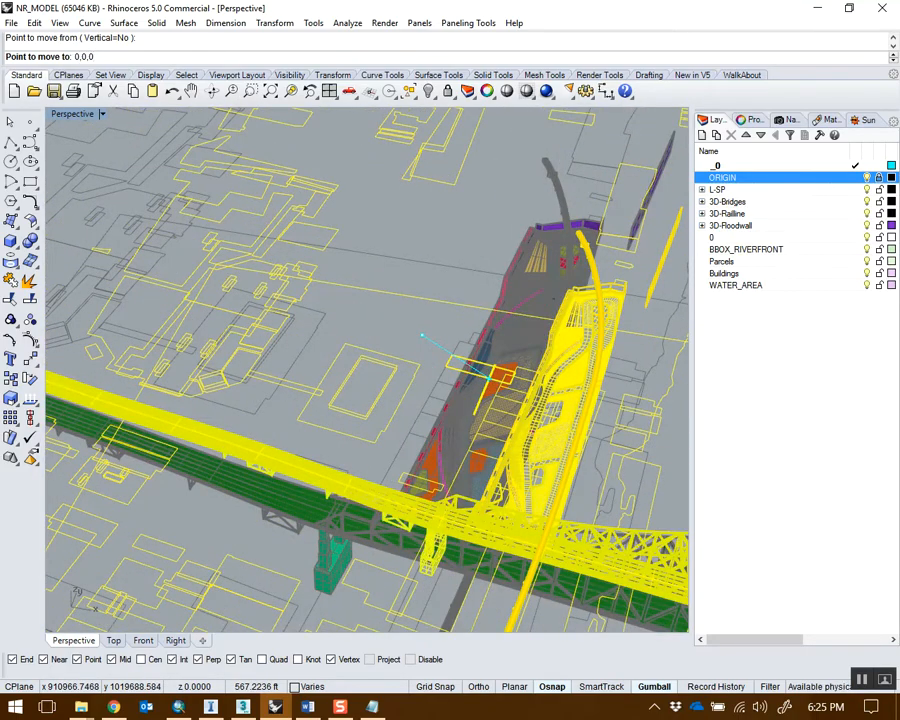
pyautogui.write('0,0,0')
pyautogui.press('Return')
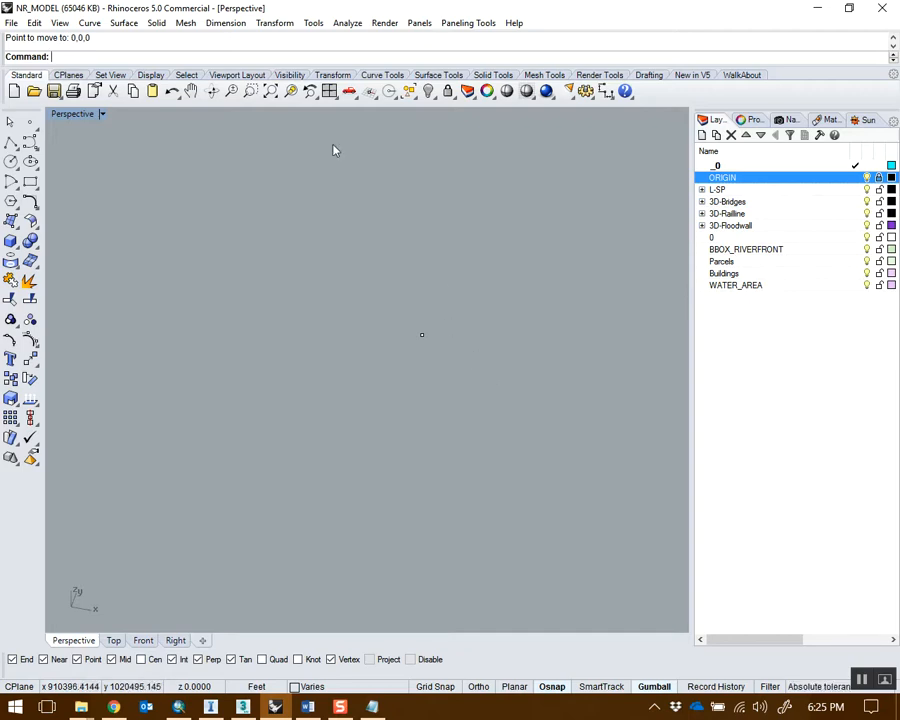
# Zoom to the moved objects and inspect how the riverfront model sits relative to the world origin grid
pyautogui.click(290, 91)
pyautogui.moveTo(498, 380); pyautogui.dragTo(500, 460, button='right')
pyautogui.scroll(9, 337, 374)
pyautogui.click(337, 374)
pyautogui.moveTo(496, 402); pyautogui.dragTo(410, 256, button='right')
pyautogui.scroll(7, 400, 316)
pyautogui.scroll(-4, 444, 258)
pyautogui.scroll(8, 440, 255)
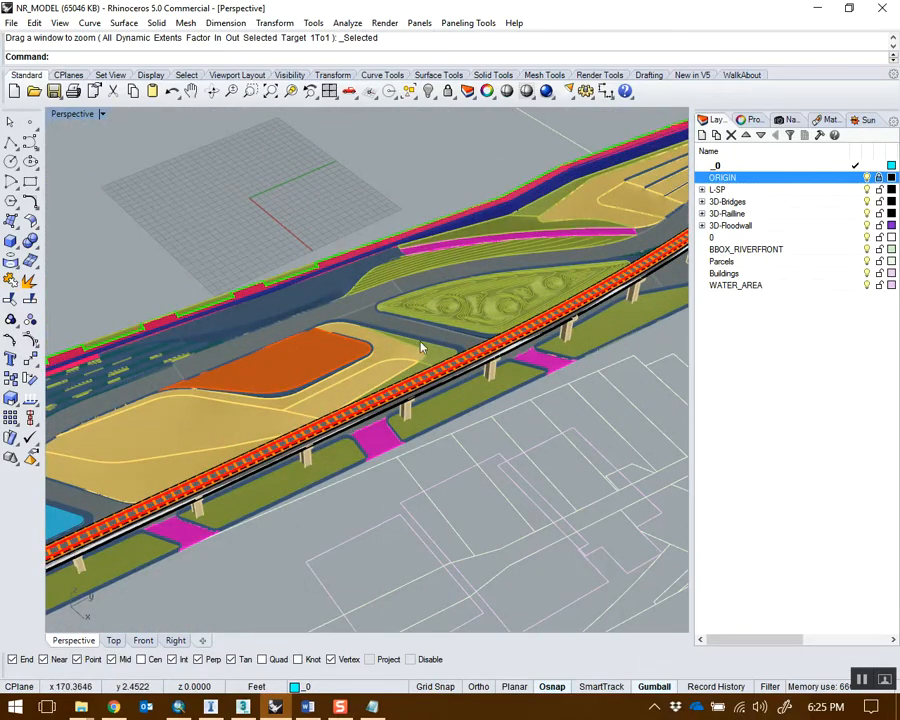
pyautogui.scroll(8, 433, 400)
pyautogui.moveTo(433, 400); pyautogui.dragTo(295, 306, button='right')
pyautogui.scroll(-12, 478, 330)
pyautogui.scroll(4, 434, 344)
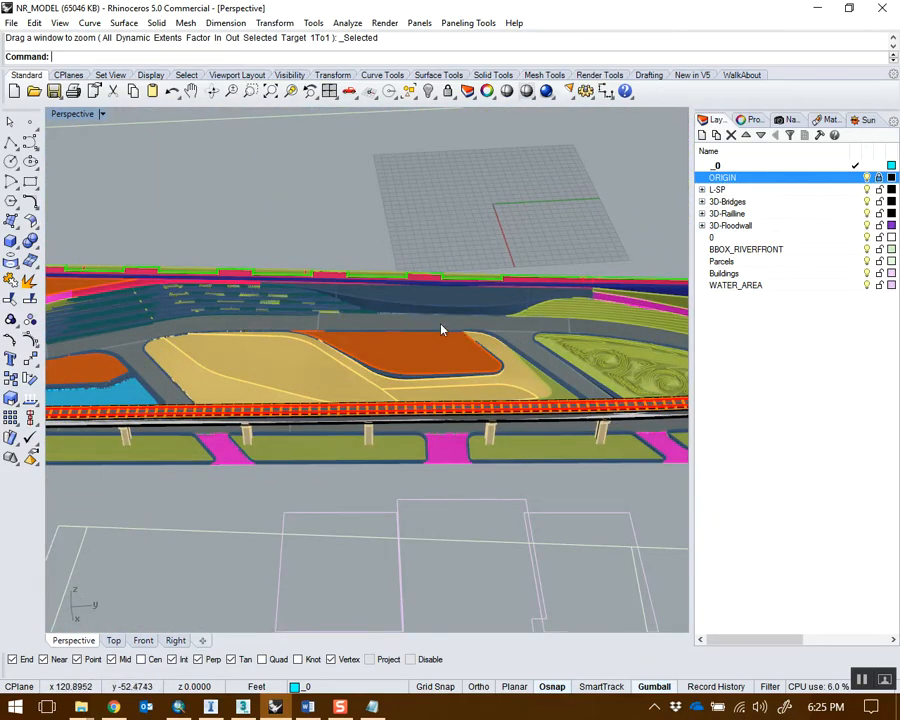
# Review the saved reference coordinates in the Notepad document and put it away again
pyautogui.click(372, 707)
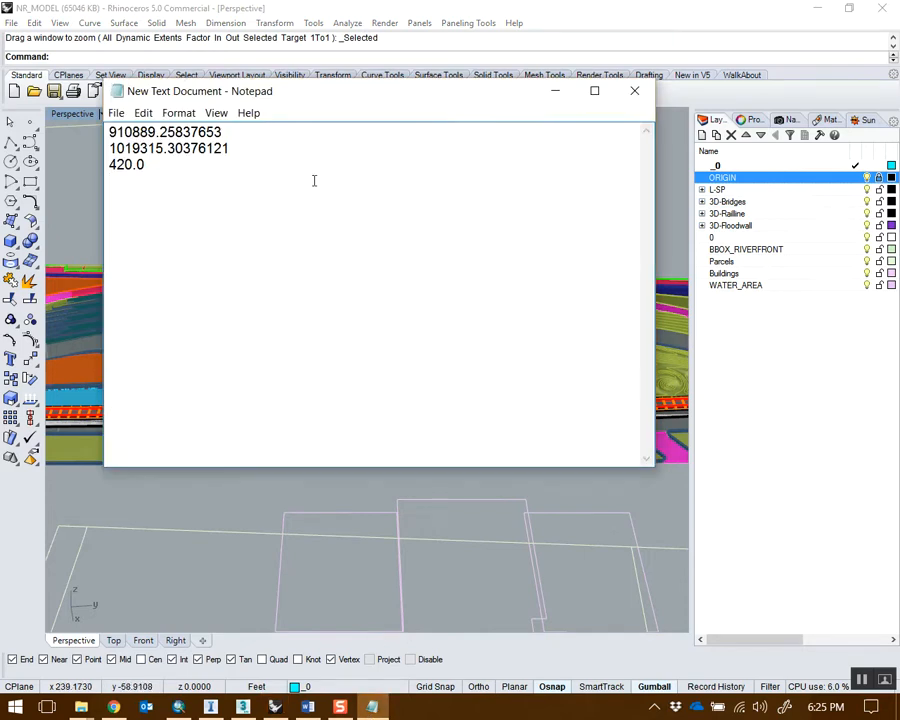
pyautogui.moveTo(262, 104); pyautogui.dragTo(400, 196)
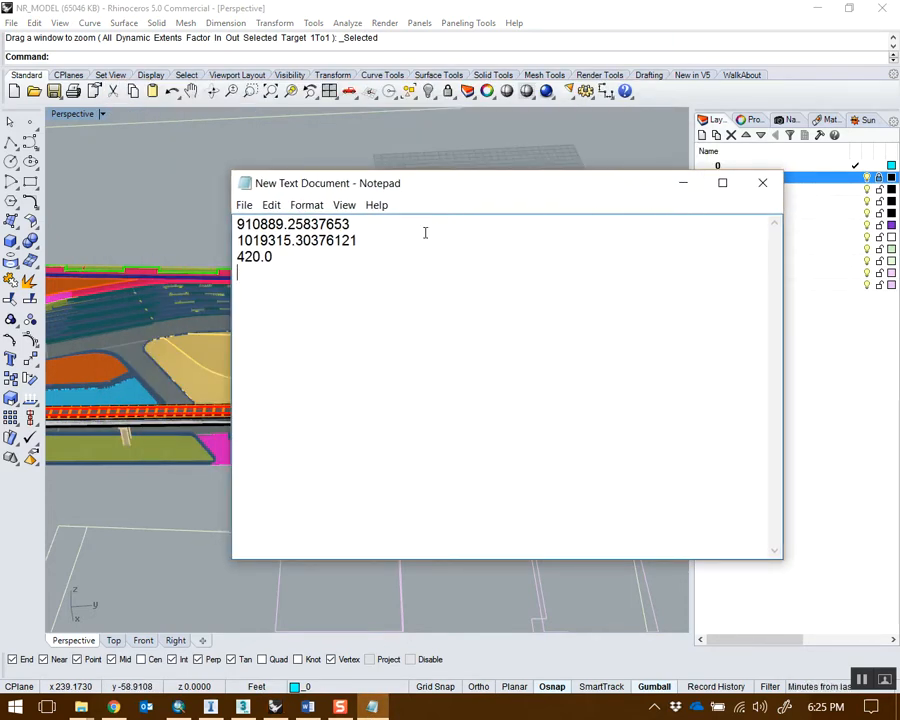
pyautogui.click(683, 182)
# Hide the layers L-SP, 3D-Railline, 3D-Floodwall, 0, BBOX_RIVERFRONT, Parcels, Buildings and WATER_AREA, leaving 3D-Bridges and ORIGIN on
pyautogui.moveTo(466, 322); pyautogui.dragTo(425, 335, button='right')
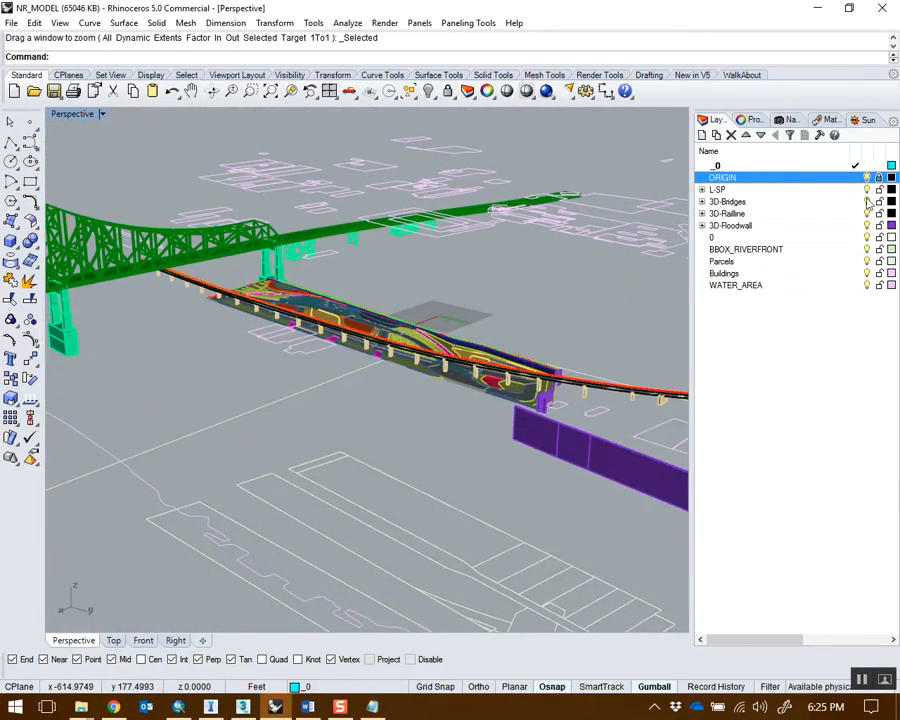
pyautogui.click(867, 190)
pyautogui.moveTo(454, 342); pyautogui.dragTo(600, 290, button='right')
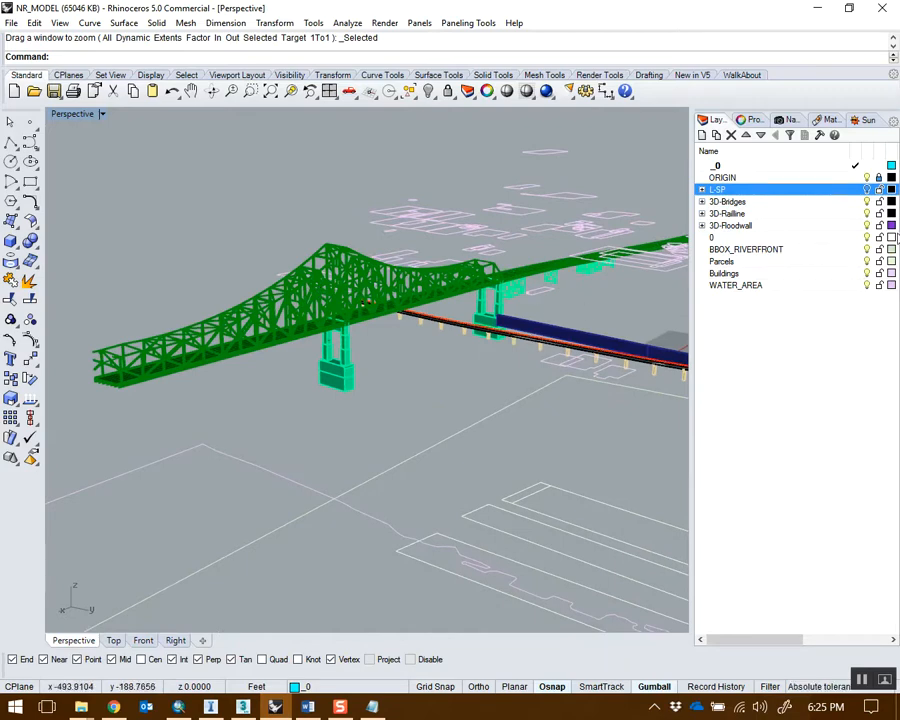
pyautogui.click(866, 213)
pyautogui.click(866, 225)
pyautogui.click(866, 249)
pyautogui.click(866, 237)
pyautogui.click(867, 261)
pyautogui.click(867, 273)
pyautogui.click(867, 285)
pyautogui.moveTo(500, 340); pyautogui.dragTo(566, 330, button='right')
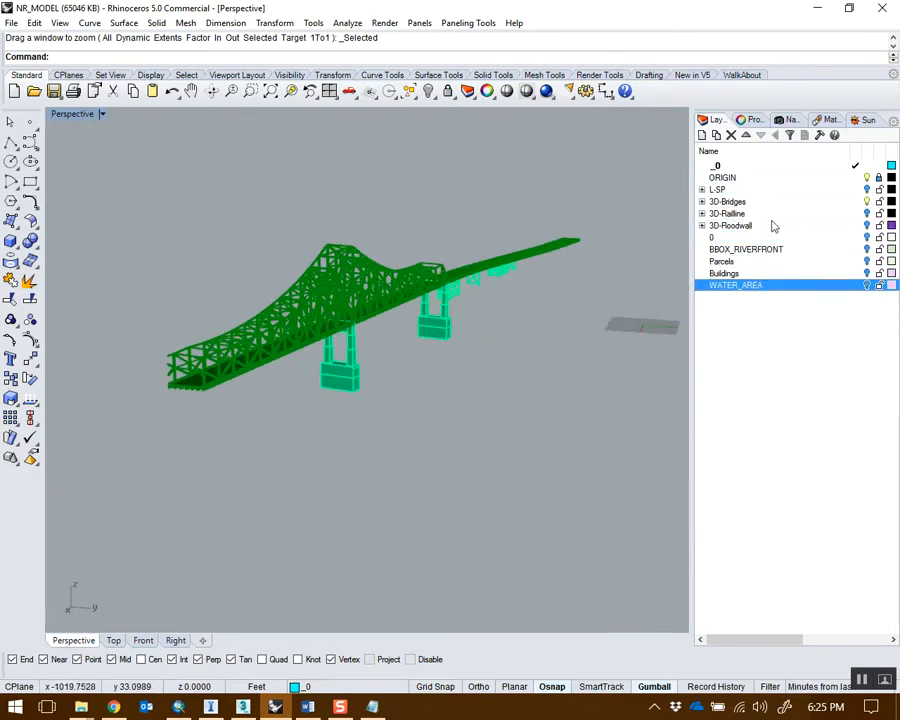
# Select all objects on the 3D-Bridges layer
pyautogui.click(787, 204)
pyautogui.moveTo(450, 295); pyautogui.dragTo(514, 293, button='right')
pyautogui.click(702, 201)
pyautogui.click(702, 201)
pyautogui.rightClick(738, 202)
pyautogui.click(800, 430)
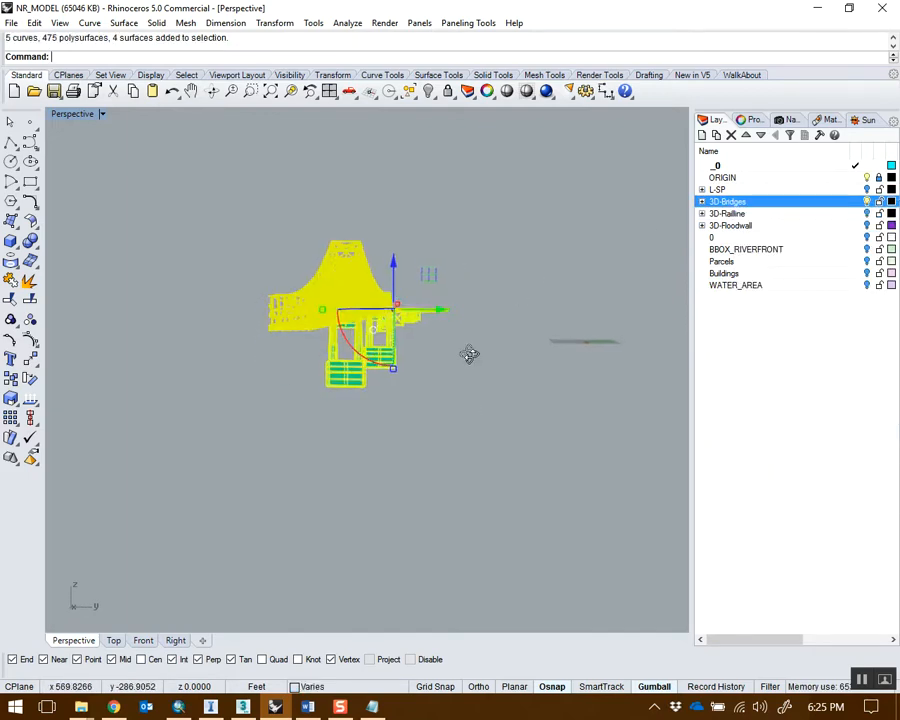
# Start exporting the selected bridge objects and create a new Desktop folder named Infraworks as the destination
pyautogui.click(11, 22)
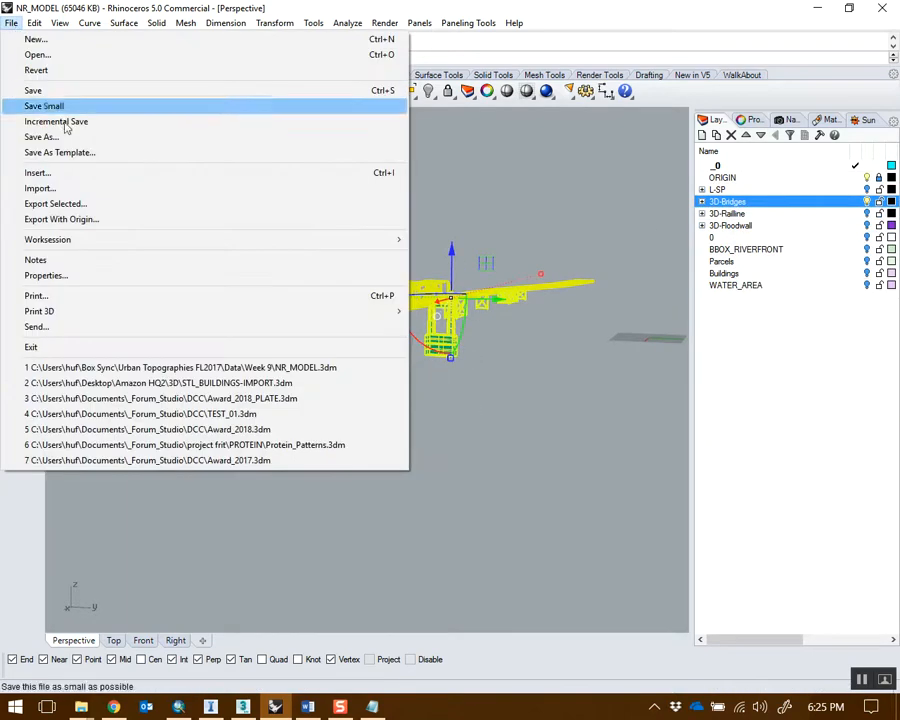
pyautogui.click(82, 206)
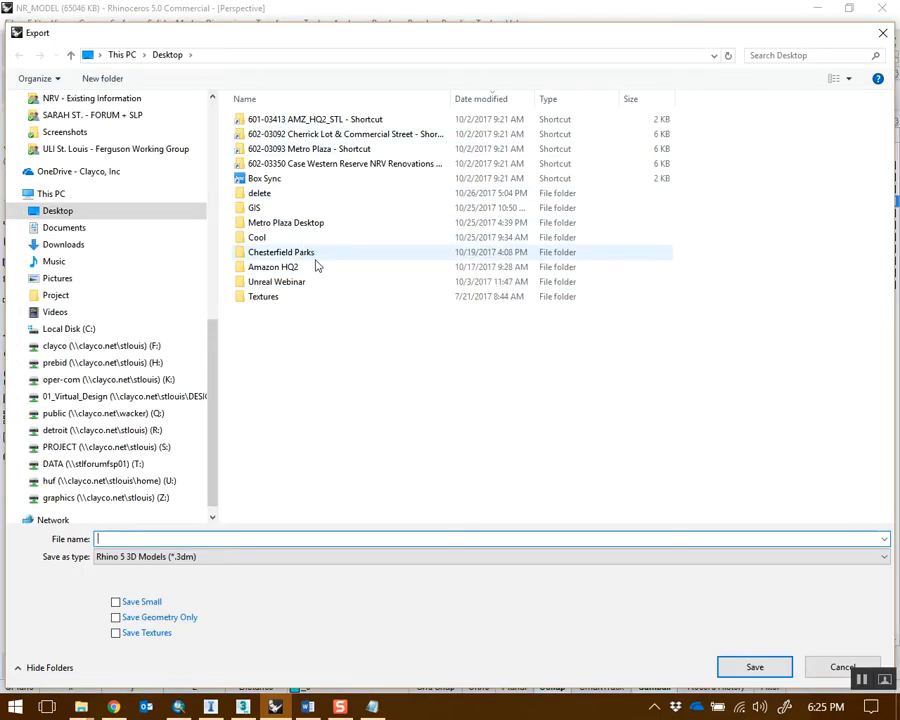
pyautogui.click(102, 78)
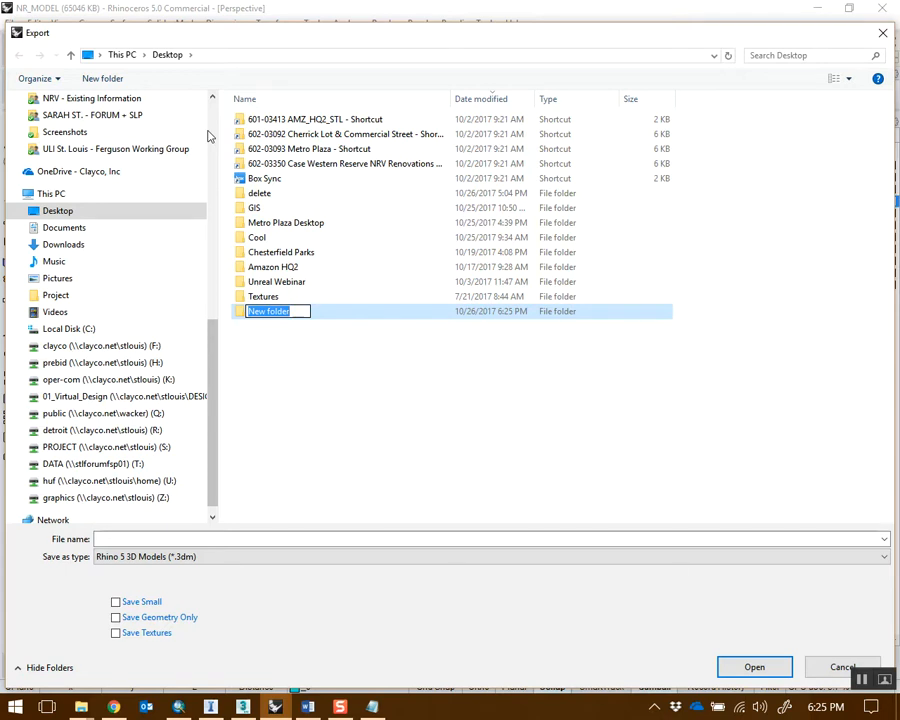
pyautogui.write('Infraworks')
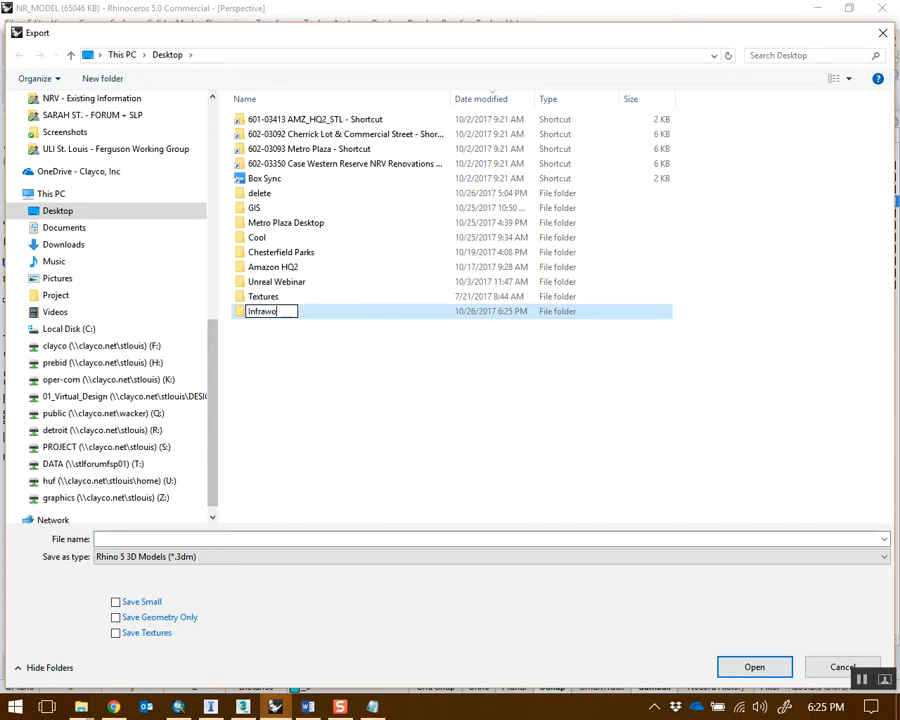
pyautogui.press('Return')
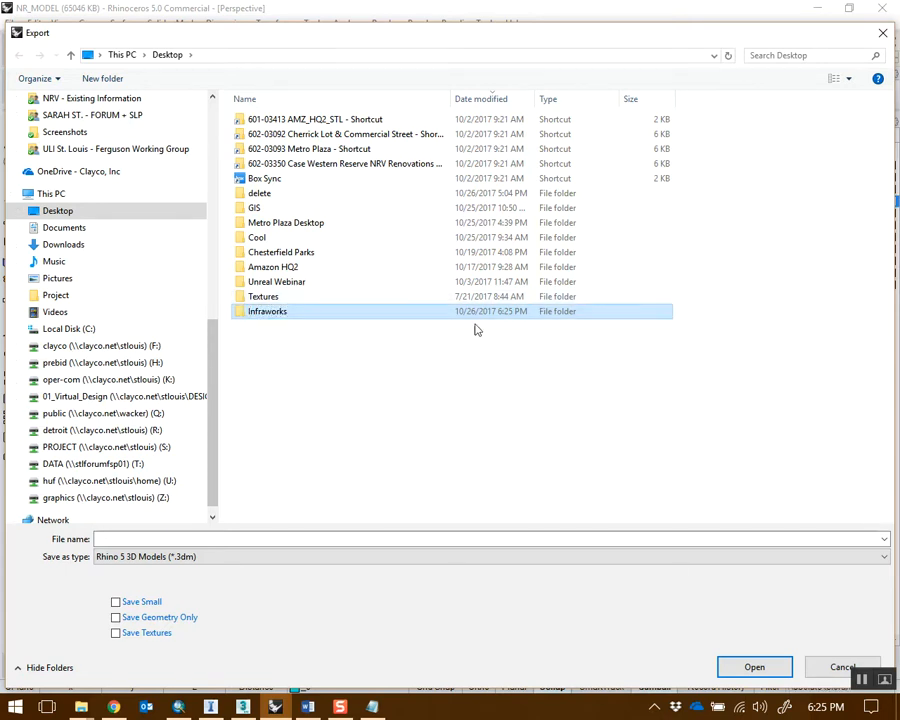
pyautogui.doubleClick(372, 310)
# Export the selection as the MotionBuilder FBX file MLK_Bridge with meshes only, Phong materials, Version 7 binary and the preset polygon density
pyautogui.click(228, 558)
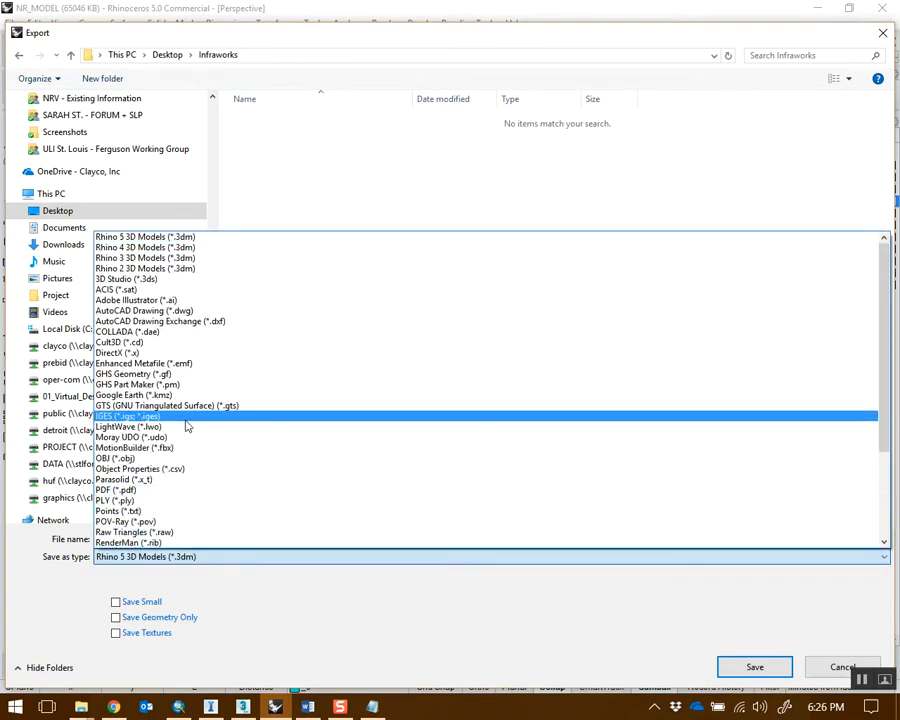
pyautogui.click(198, 447)
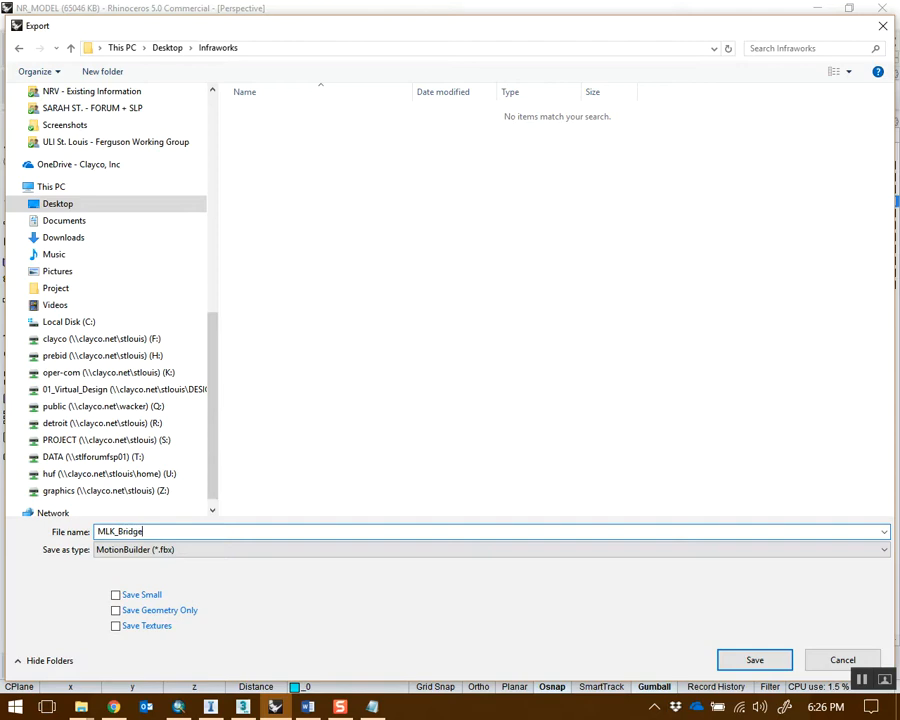
pyautogui.press('Return')
pyautogui.moveTo(471, 211); pyautogui.dragTo(362, 199)
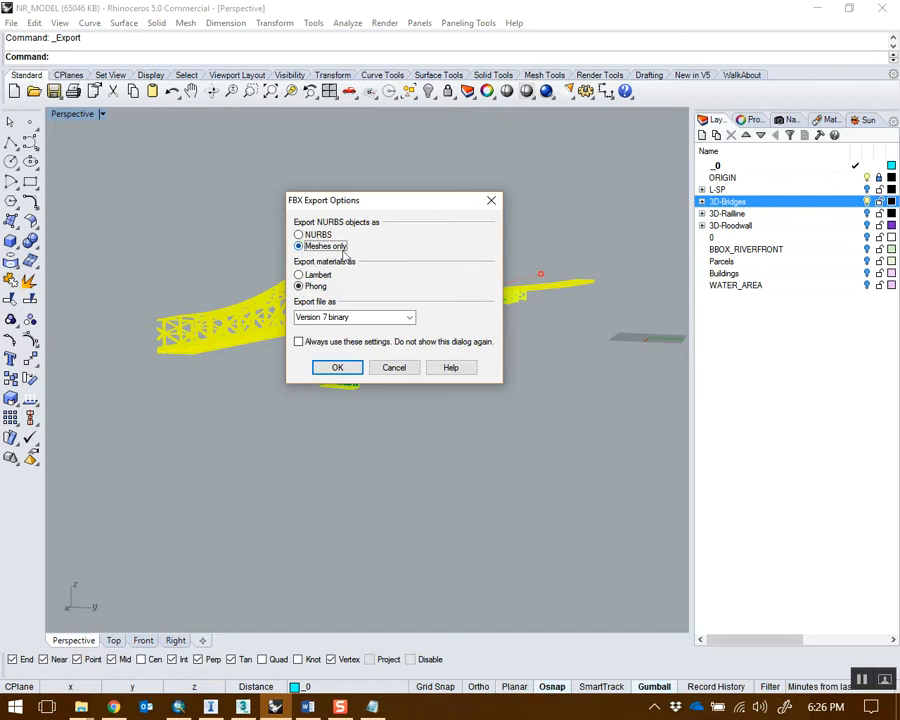
pyautogui.click(338, 367)
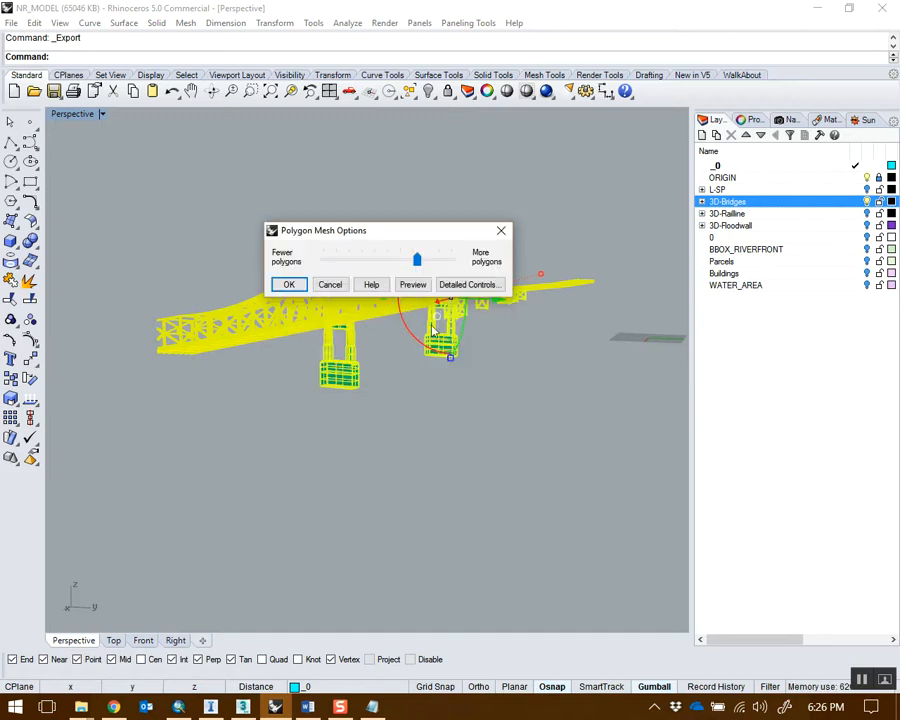
pyautogui.moveTo(393, 233); pyautogui.dragTo(404, 194)
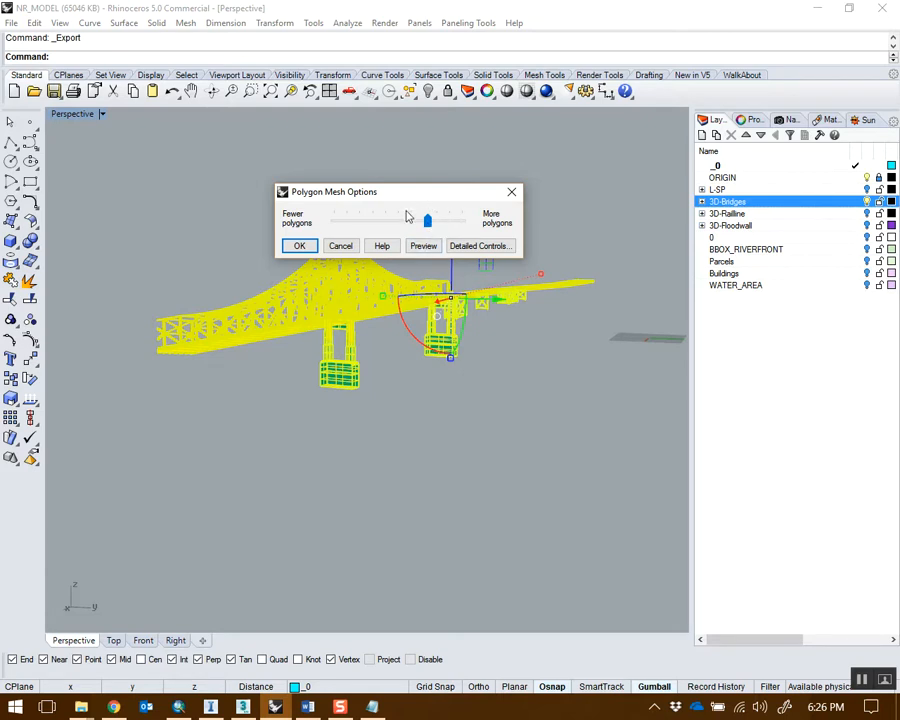
pyautogui.click(299, 245)
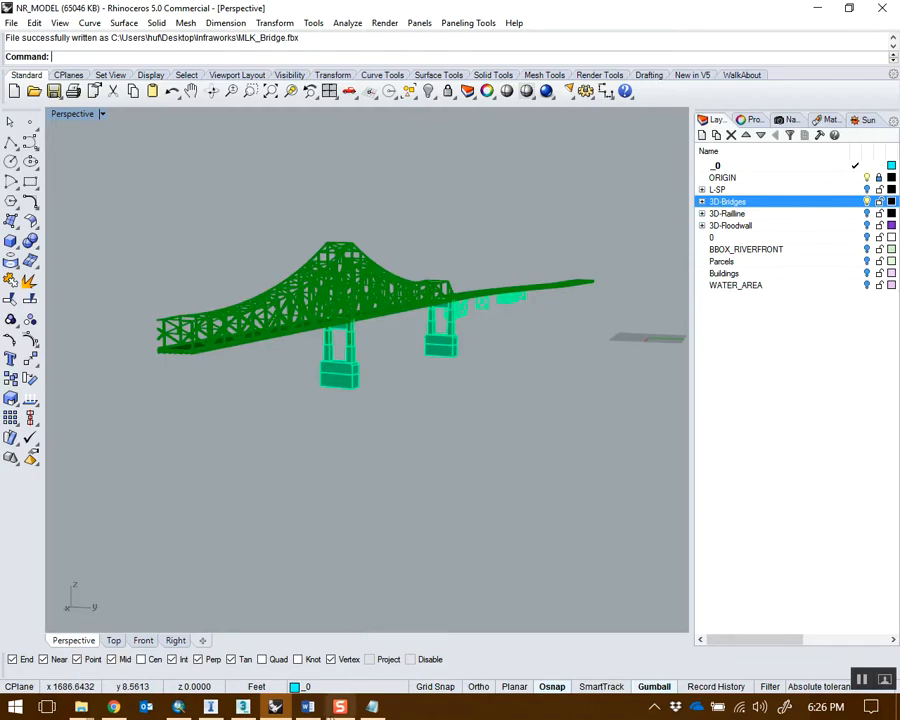
# Switch to InfraWorks and add MLK_Bridge from the Desktop's Infraworks folder as a 3D Model data source
pyautogui.click(210, 707)
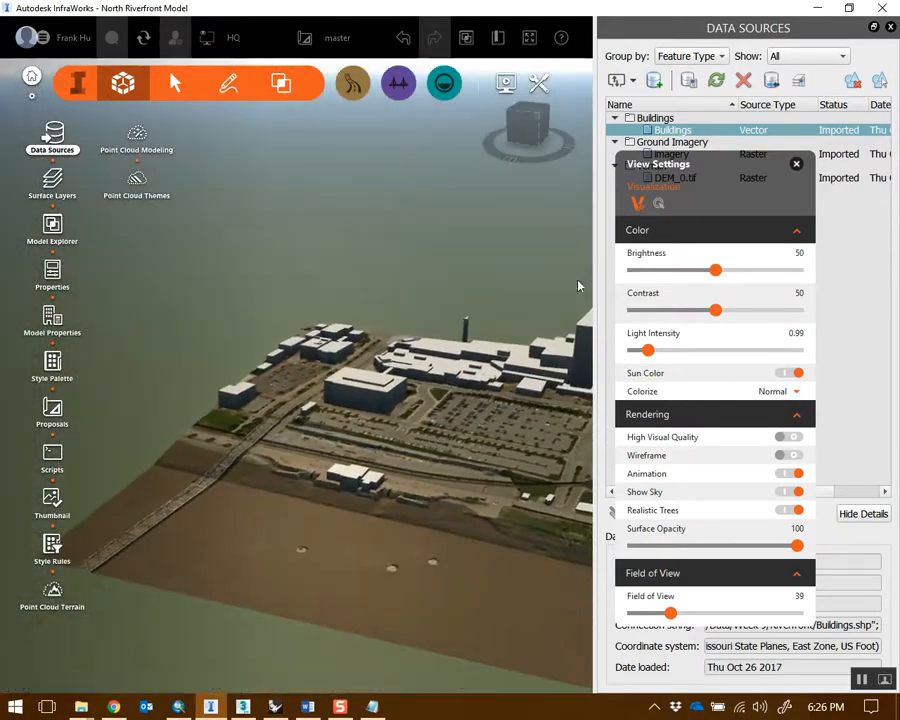
pyautogui.moveTo(690, 190); pyautogui.dragTo(730, 382)
pyautogui.click(634, 82)
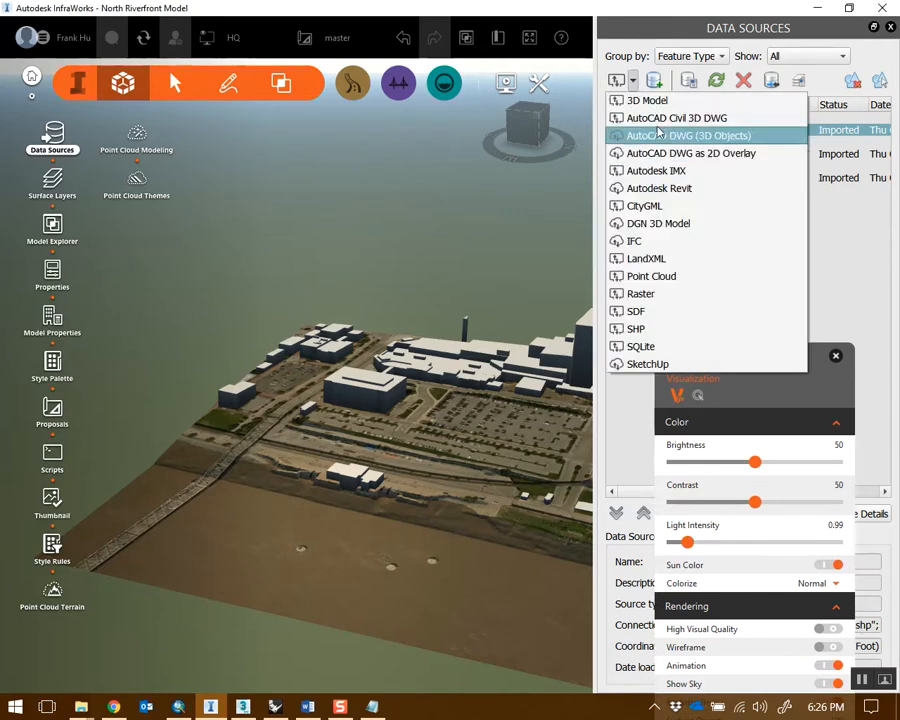
pyautogui.click(646, 95)
pyautogui.click(140, 124)
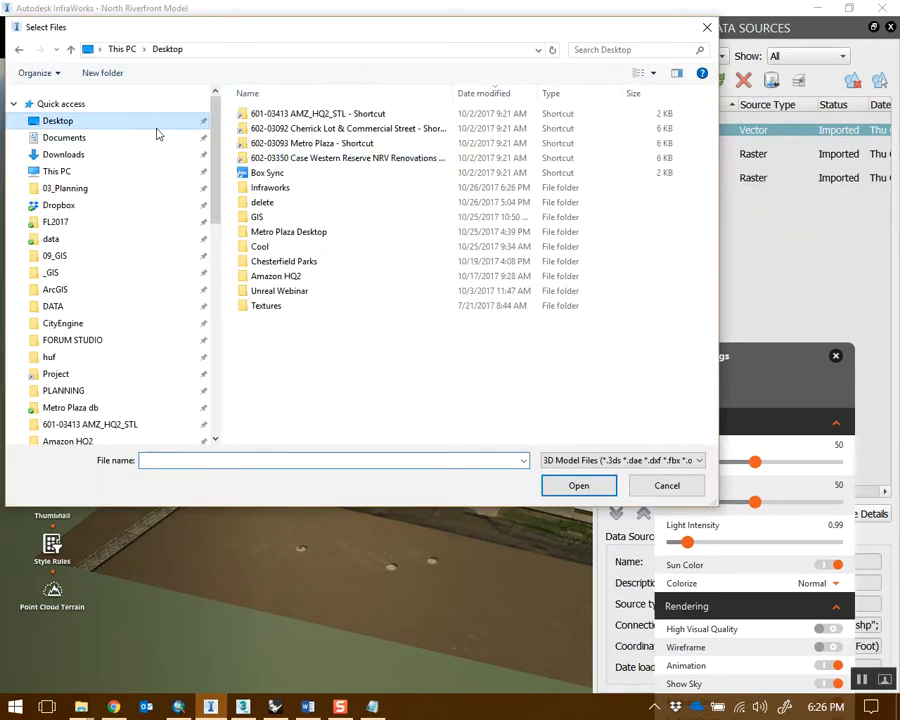
pyautogui.doubleClick(295, 198)
pyautogui.click(288, 116)
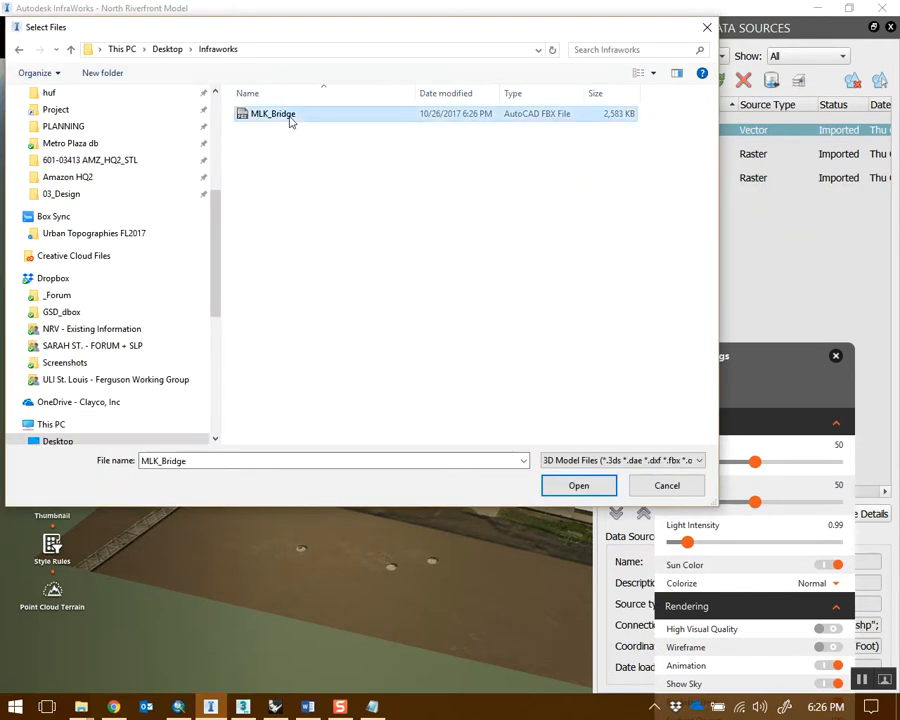
pyautogui.press('Return')
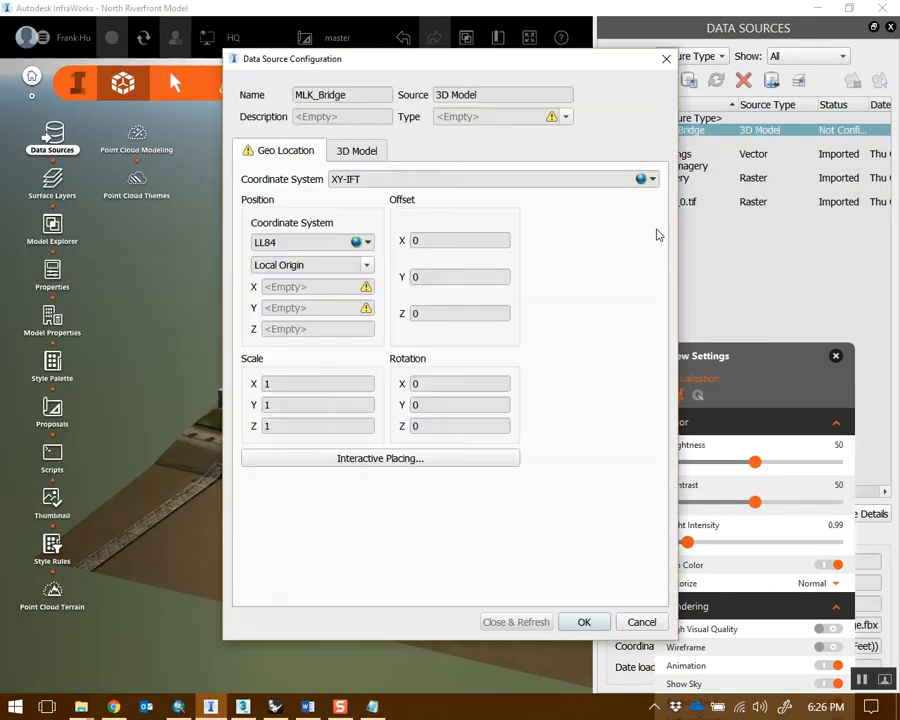
# Set the MLK_Bridge data source type to Roads, flip its Y and Z axes, and check the model preview
pyautogui.click(519, 115)
pyautogui.click(470, 214)
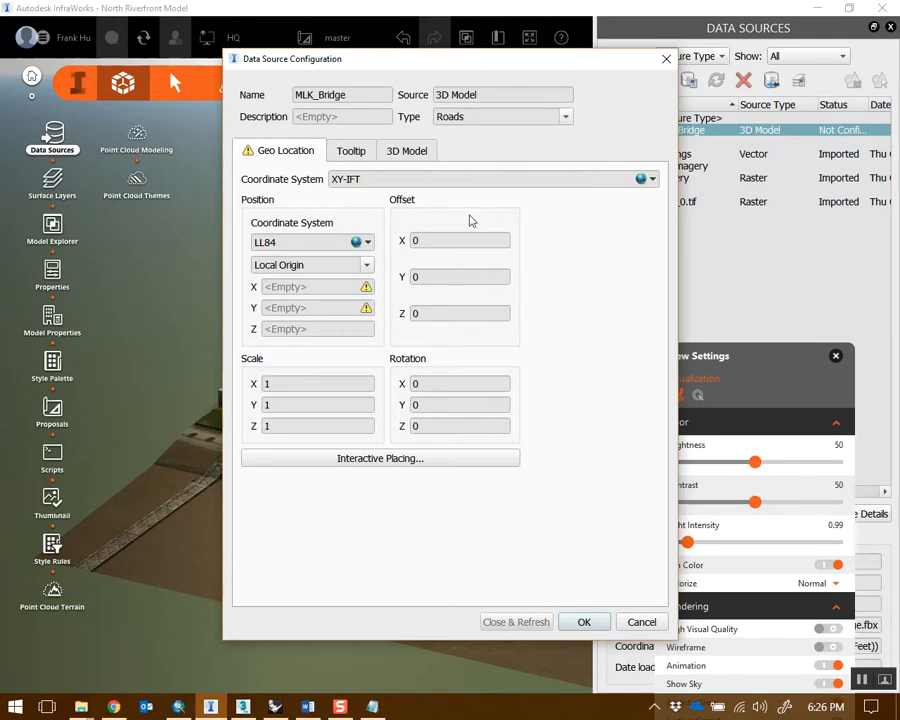
pyautogui.click(421, 155)
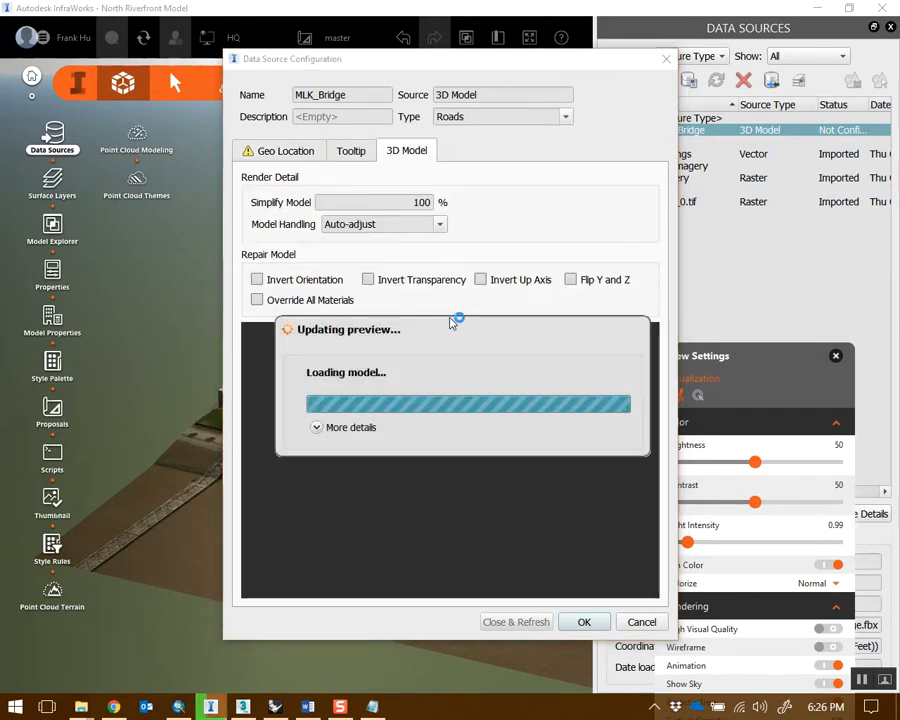
pyautogui.click(588, 283)
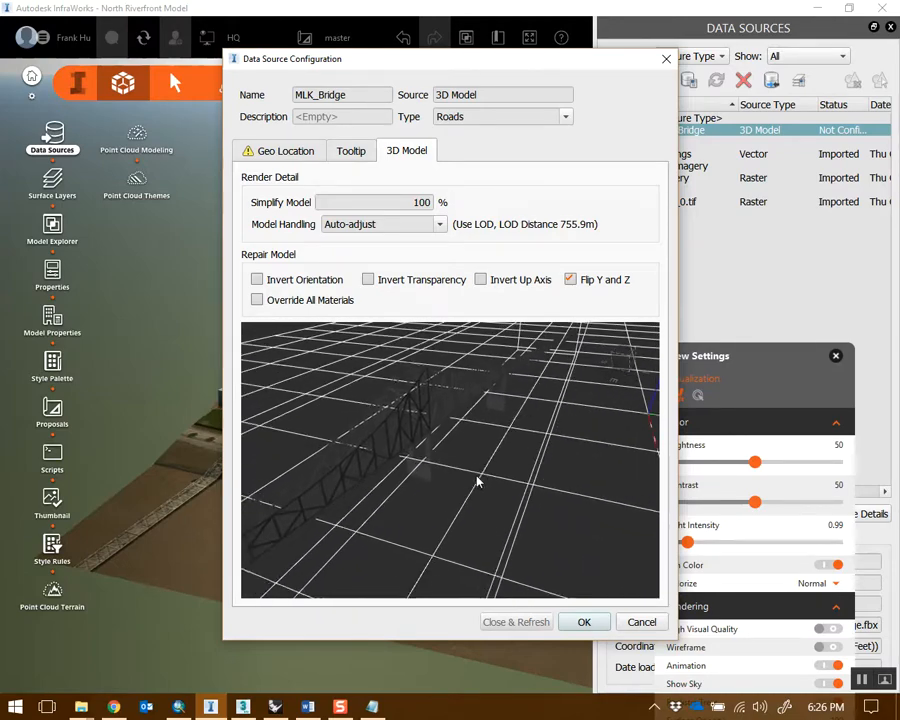
pyautogui.moveTo(504, 473); pyautogui.dragTo(420, 425)
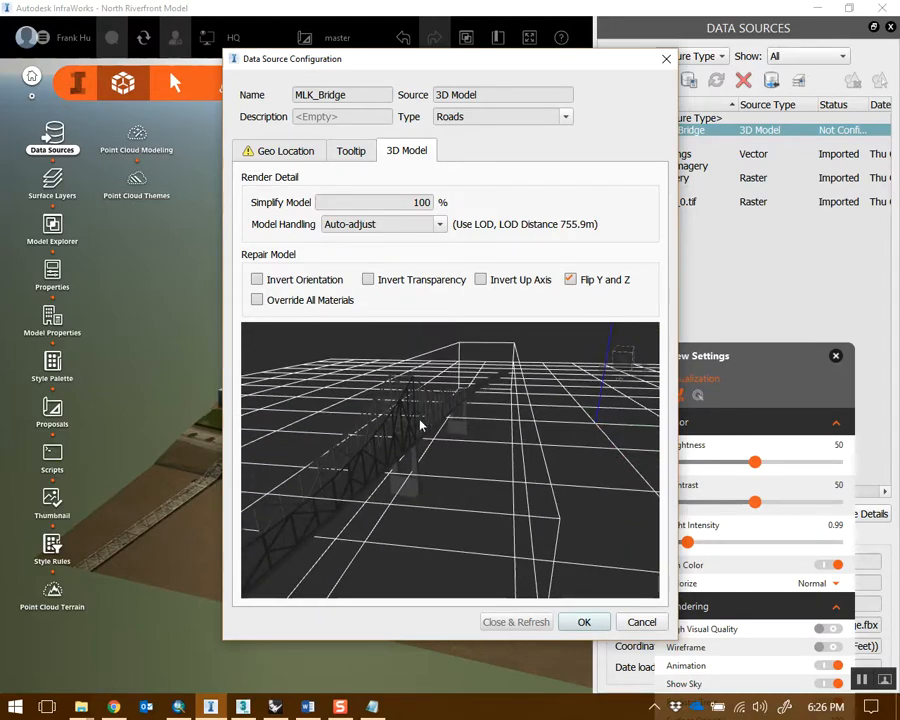
# Override all materials of the bridge model with the green color #55ff7f
pyautogui.click(296, 302)
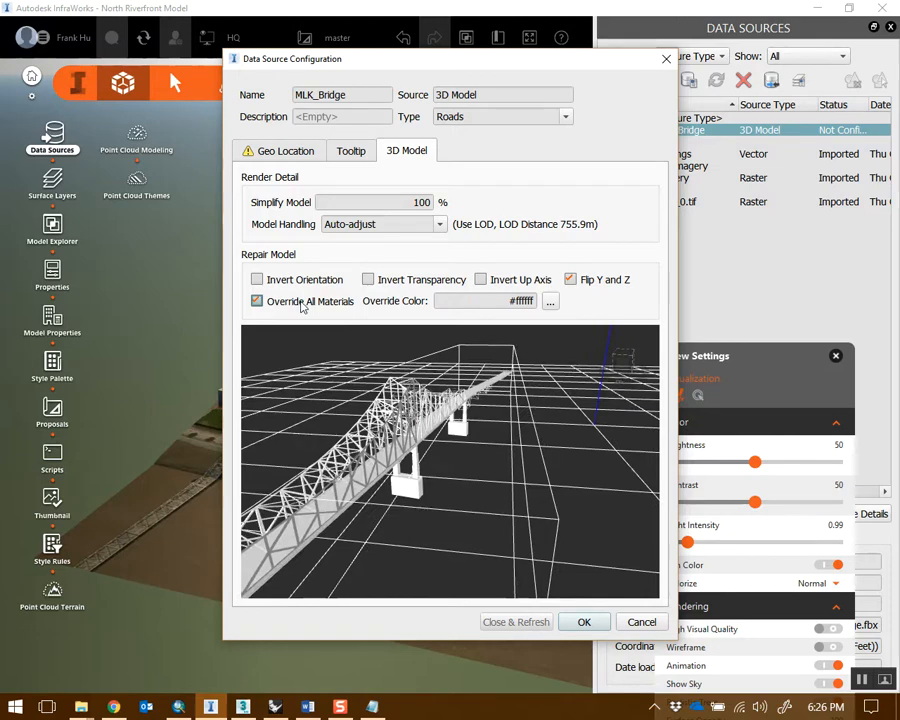
pyautogui.click(548, 302)
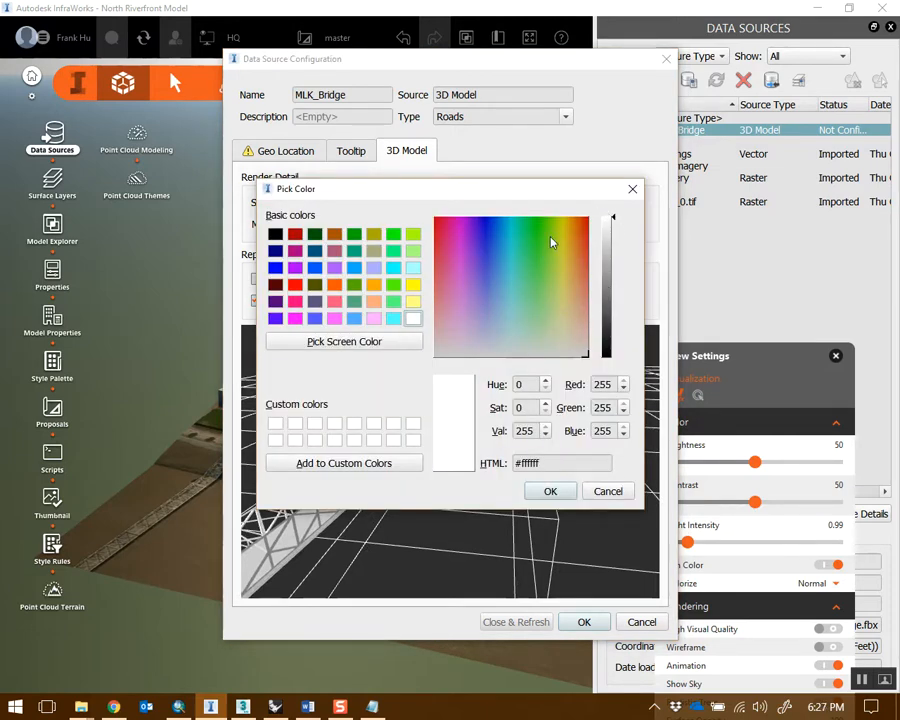
pyautogui.click(393, 301)
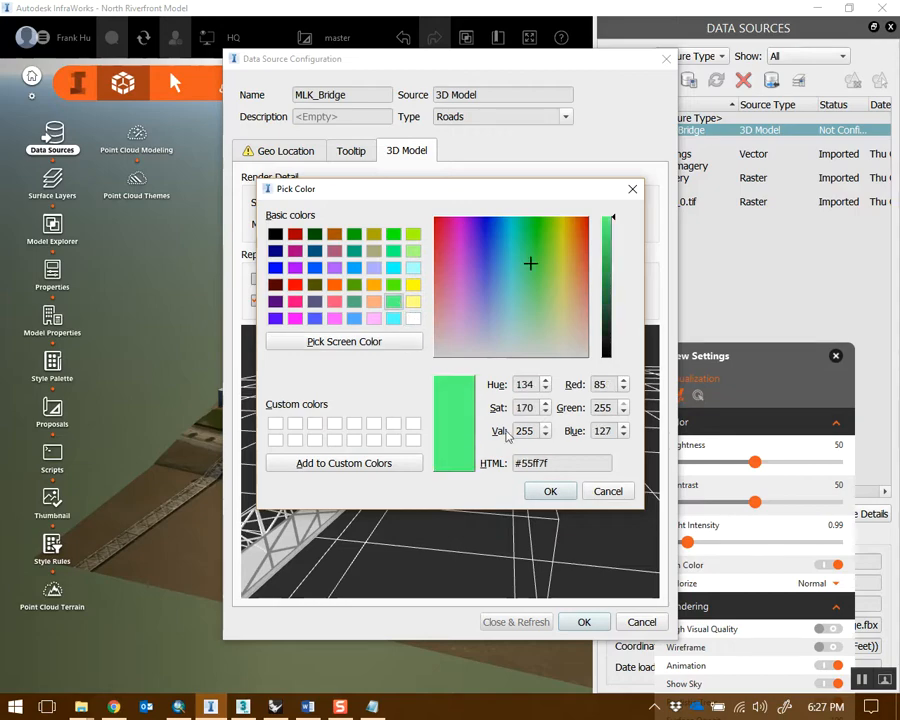
pyautogui.click(550, 491)
pyautogui.moveTo(548, 498); pyautogui.dragTo(530, 455)
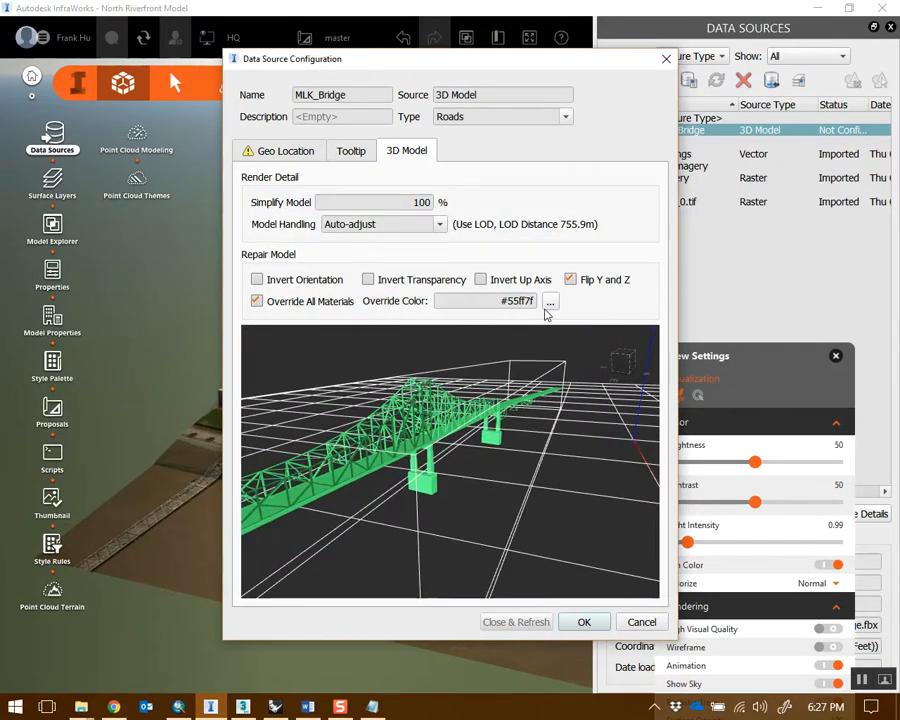
# Try white #ffffff as the bridge's override color, and return it to green #55ff7f
pyautogui.click(549, 301)
pyautogui.click(413, 318)
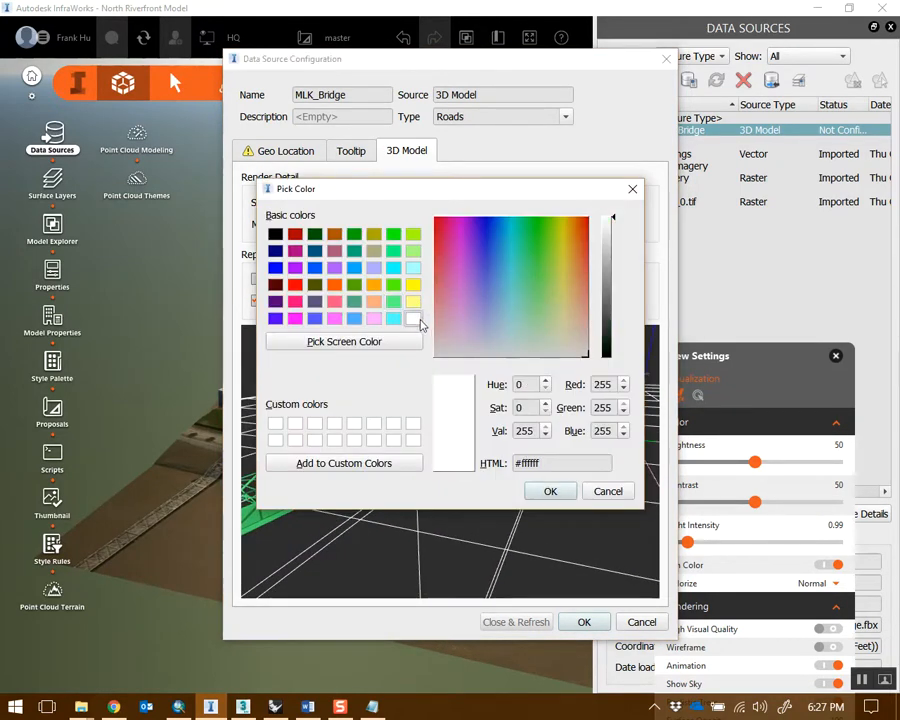
pyautogui.click(550, 491)
pyautogui.click(549, 303)
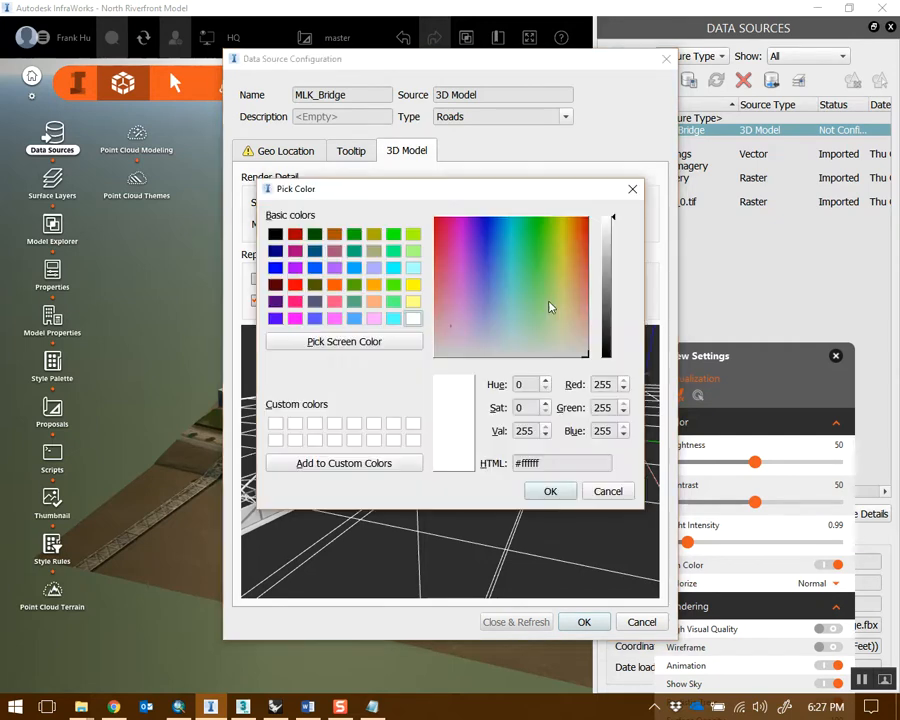
pyautogui.click(393, 301)
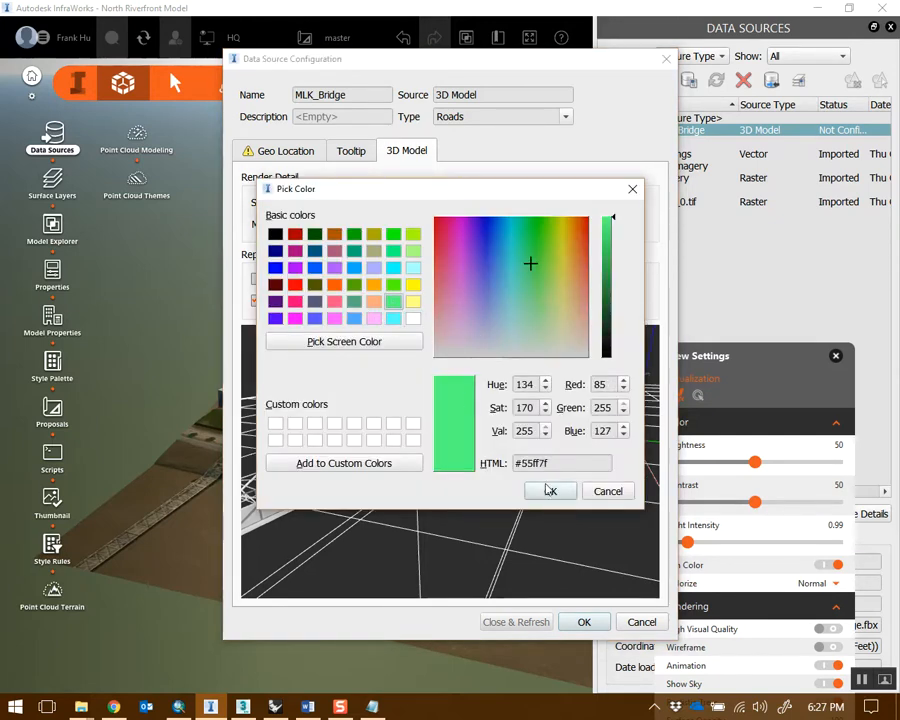
pyautogui.click(550, 491)
# Set the bridge data source's geo location coordinate system to MO83-EF
pyautogui.click(286, 151)
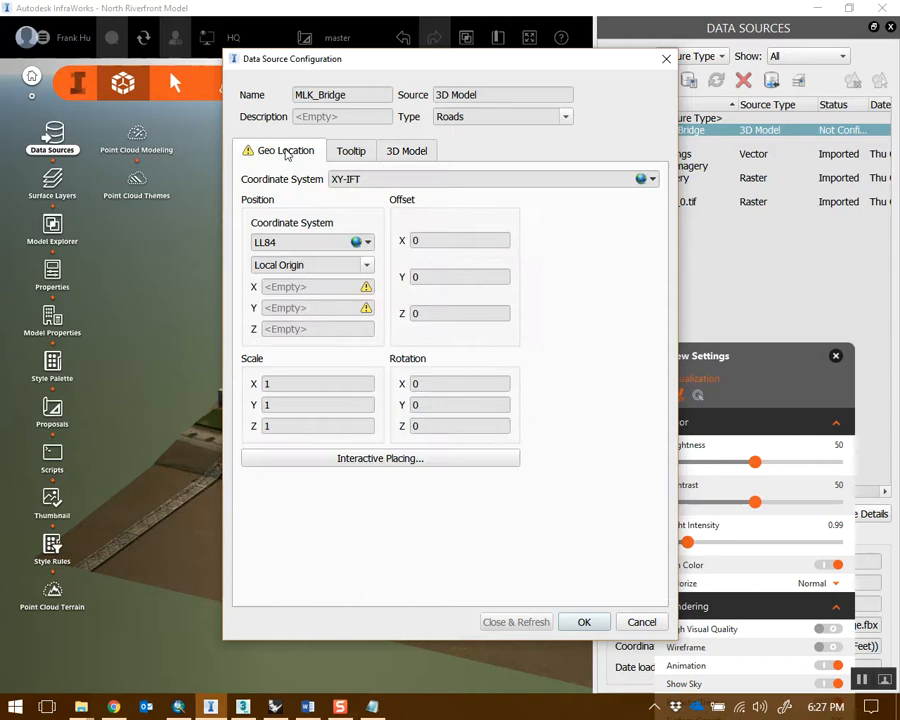
pyautogui.click(651, 179)
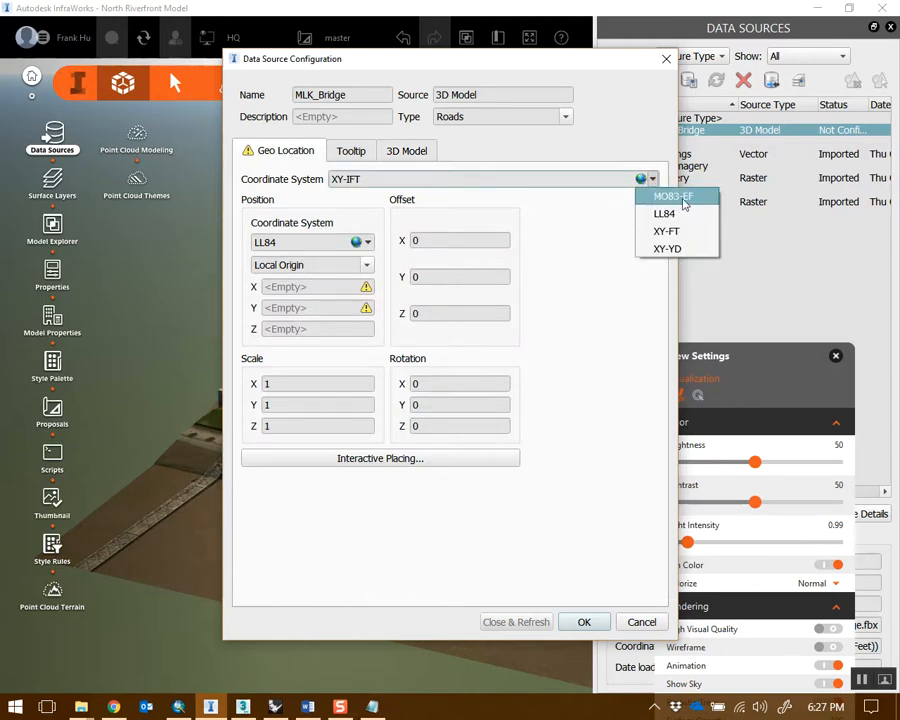
pyautogui.click(691, 198)
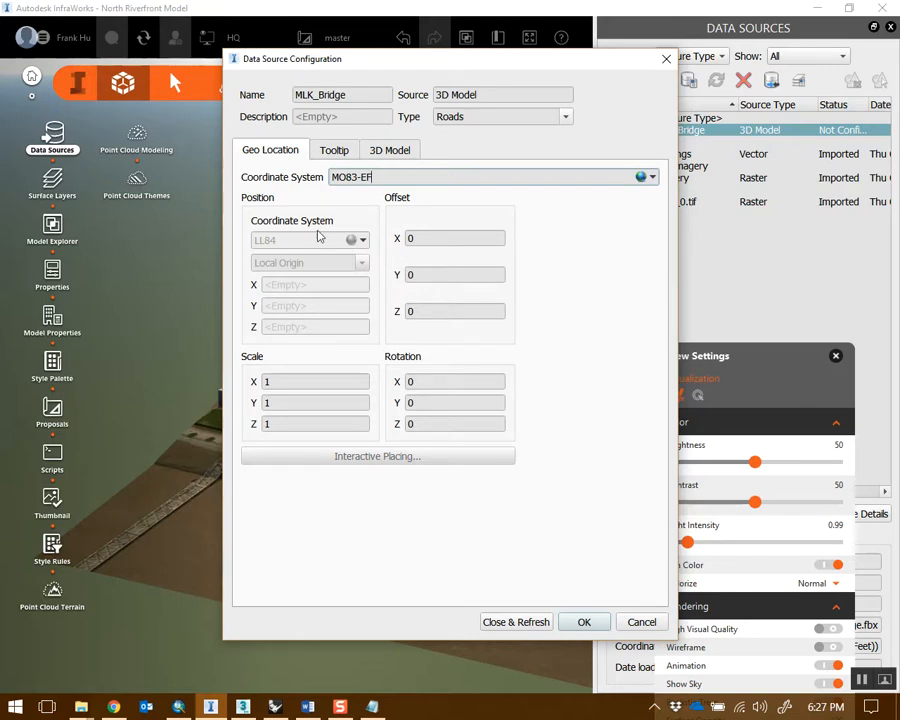
pyautogui.moveTo(454, 63); pyautogui.dragTo(389, 55)
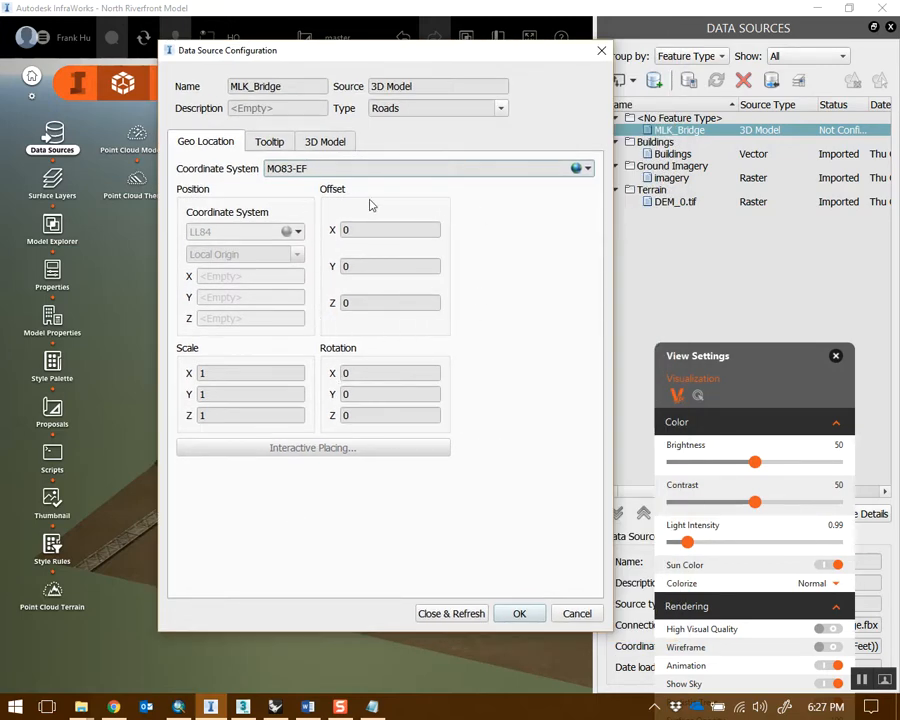
# Copy the first saved coordinate from the Notepad document into the bridge's X offset, 910889.25837653
pyautogui.click(372, 706)
pyautogui.moveTo(435, 188); pyautogui.dragTo(626, 212)
pyautogui.doubleClick(496, 247)
pyautogui.hotkey('ctrl', 'c')
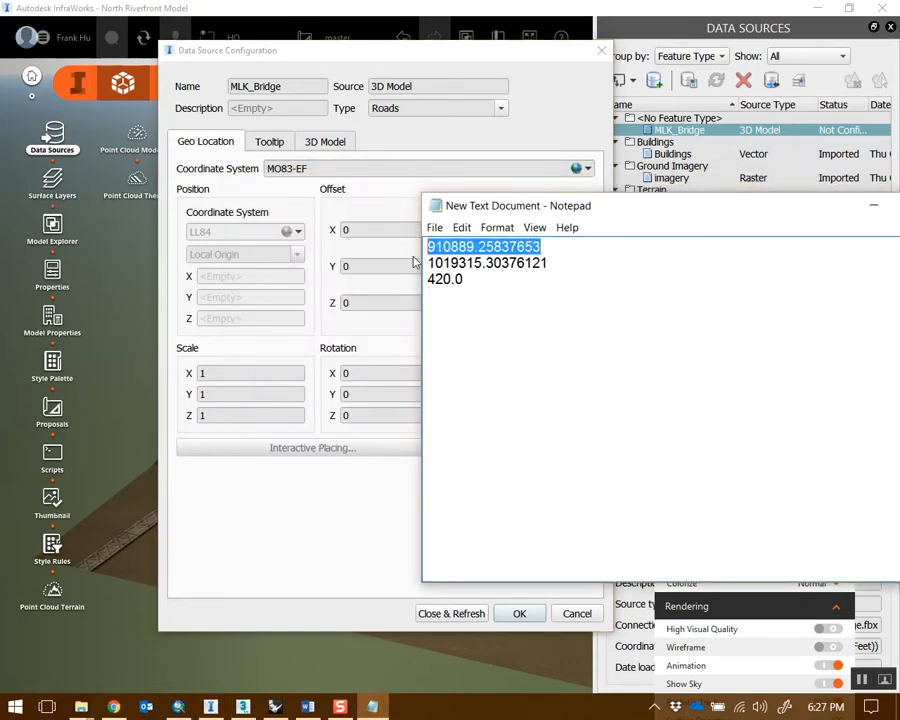
pyautogui.doubleClick(382, 230)
pyautogui.hotkey('ctrl', 'v')
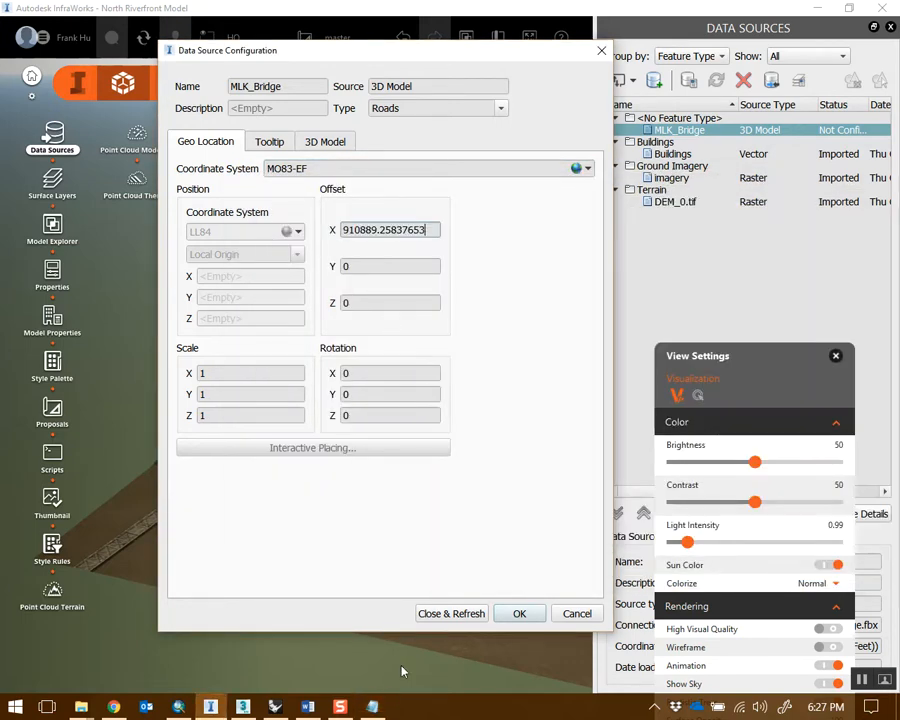
# Copy the second saved coordinate from the Notepad document into the bridge's Y offset, 1019315.30376121
pyautogui.click(372, 706)
pyautogui.moveTo(559, 270); pyautogui.dragTo(442, 263)
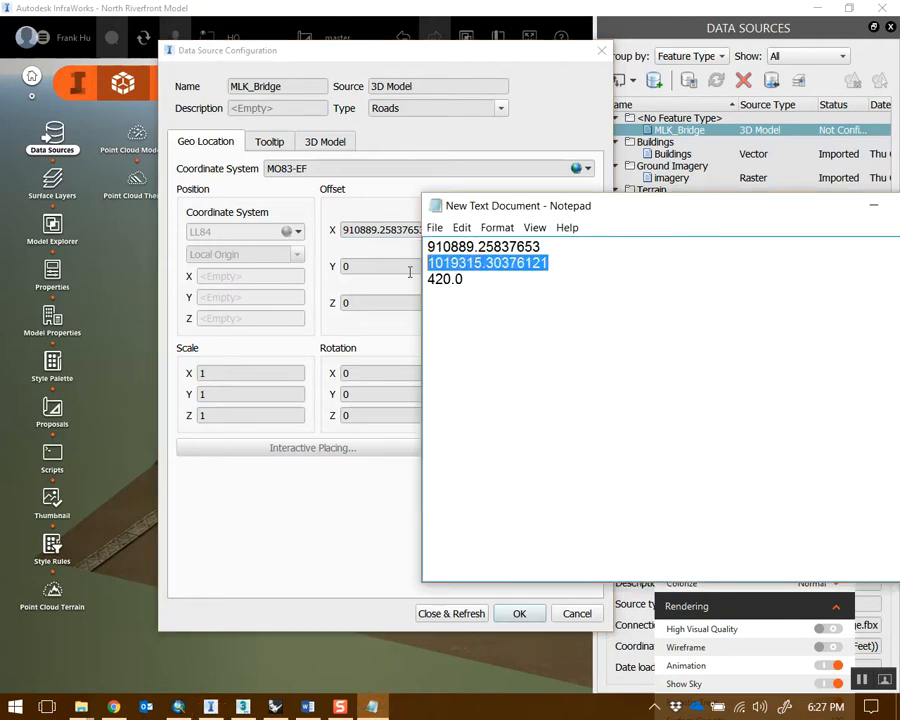
pyautogui.doubleClick(400, 268)
pyautogui.write('1019315.30376121')
# Copy the saved elevation 420.0 from the Notepad document into the bridge's Z offset and import the bridge into the refreshed model
pyautogui.hotkey('alt', 'Tab')
pyautogui.moveTo(480, 280); pyautogui.dragTo(412, 291)
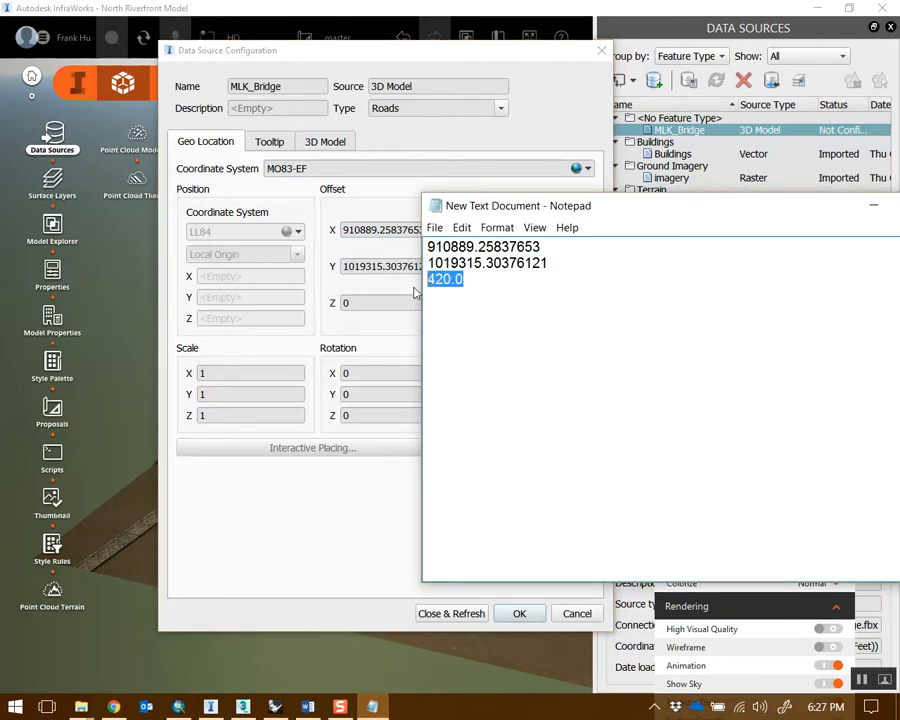
pyautogui.hotkey('alt', 'Tab')
pyautogui.click(460, 617)
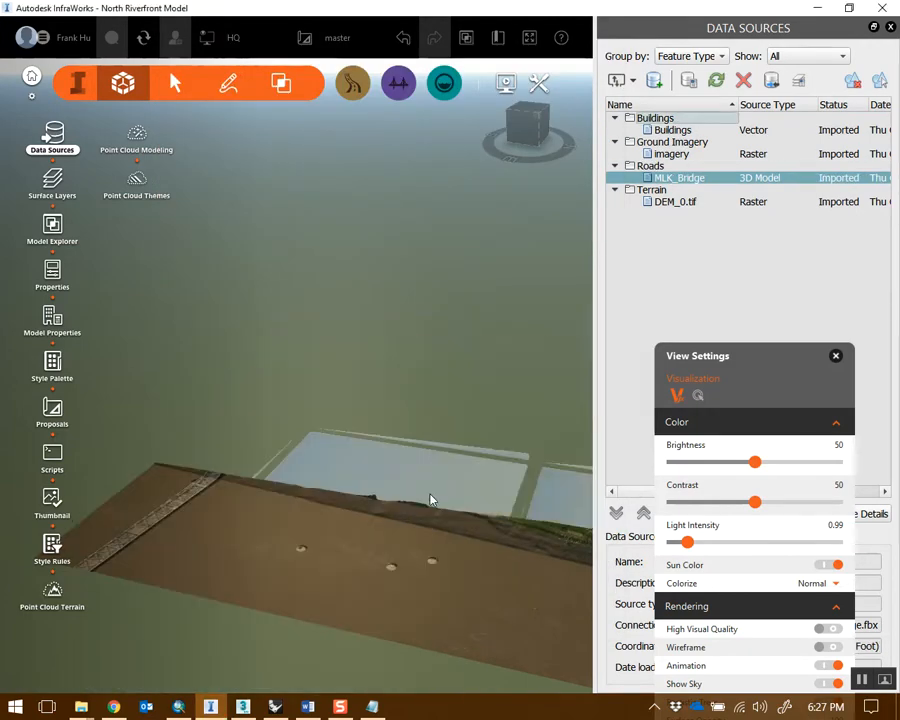
pyautogui.scroll(3, 365, 450)
pyautogui.moveTo(331, 442); pyautogui.dragTo(150, 391)
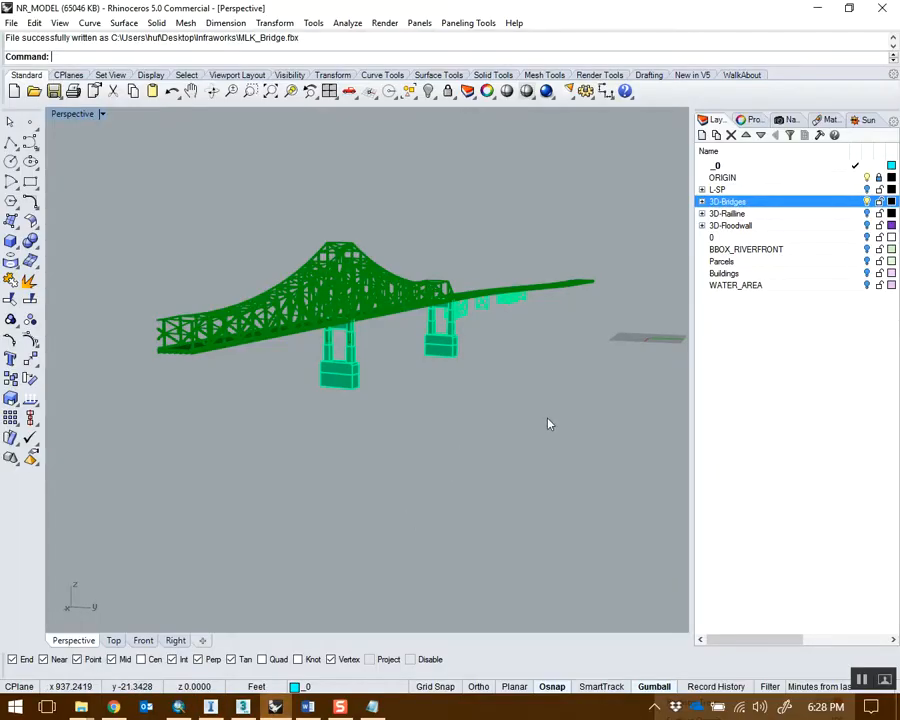
# Hide the 3D-Bridges layer and show the 3D-Railline and 3D-Floodwall layers
pyautogui.moveTo(548, 424); pyautogui.dragTo(556, 470, button='right')
pyautogui.click(866, 201)
pyautogui.keyDown('shift'); pyautogui.moveTo(544, 282); pyautogui.dragTo(396, 273, button='right'); pyautogui.keyUp('shift')
pyautogui.click(866, 213)
pyautogui.keyDown('shift'); pyautogui.moveTo(526, 318); pyautogui.dragTo(350, 298, button='right'); pyautogui.keyUp('shift')
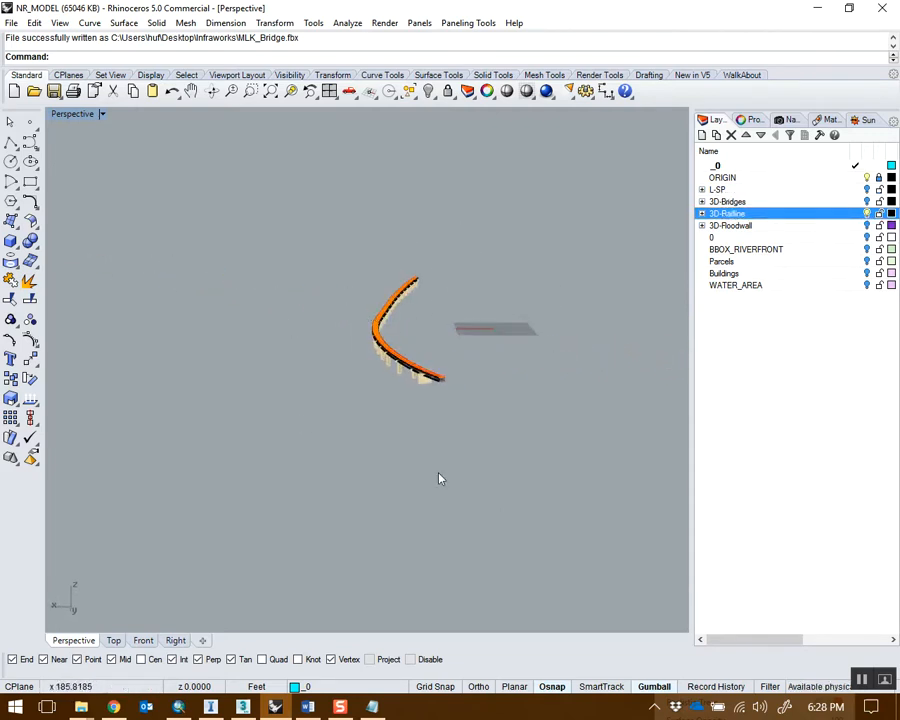
pyautogui.click(866, 225)
pyautogui.moveTo(440, 340); pyautogui.dragTo(482, 464, button='right')
# Export all visible rail line and floodwall geometry as the MotionBuilder FBX file RAIL_AND_WALL in the Infraworks folder, accepting the default mesh density
pyautogui.hotkey('ctrl', 'a')
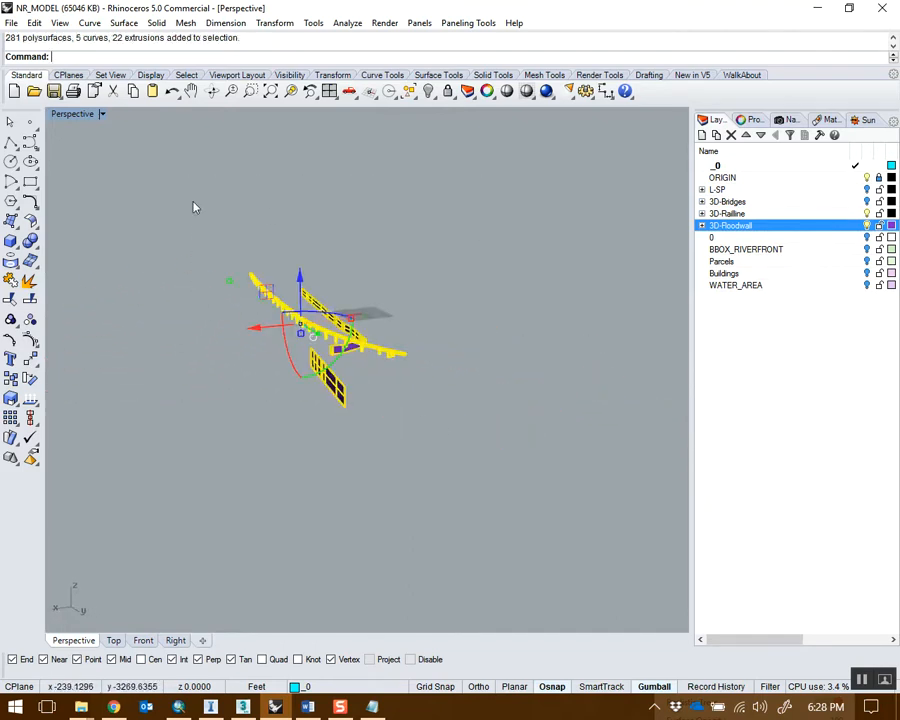
pyautogui.scroll(5, 302, 271)
pyautogui.moveTo(384, 317); pyautogui.dragTo(448, 346, button='right')
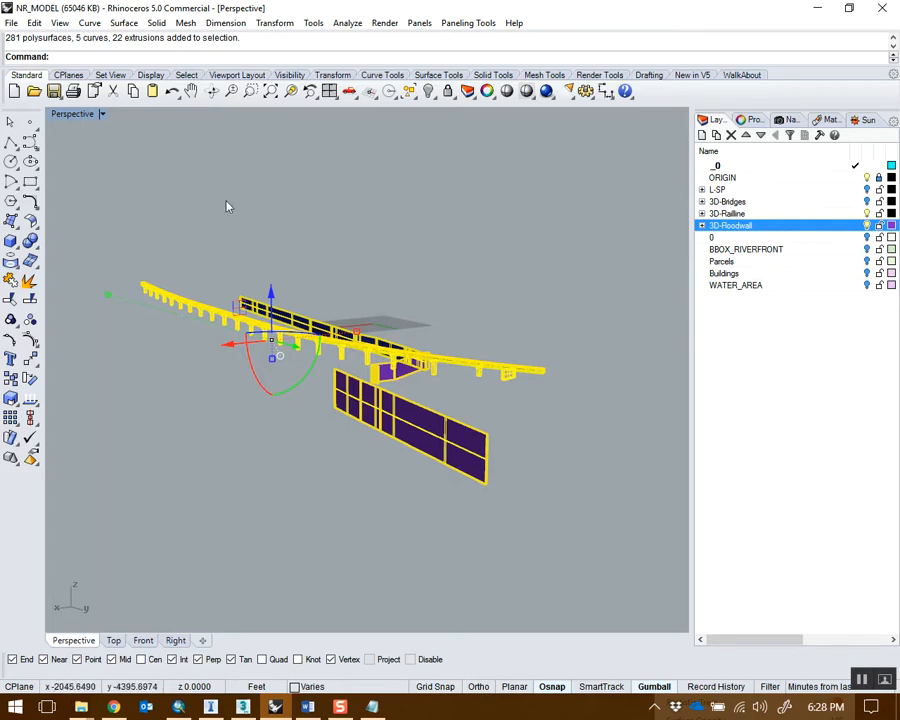
pyautogui.click(11, 22)
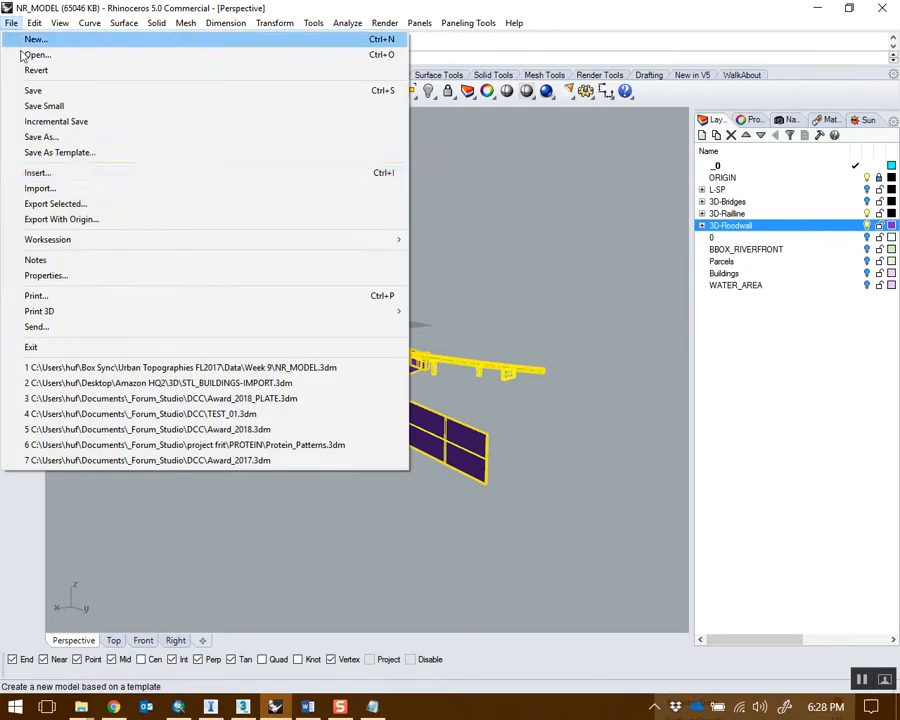
pyautogui.click(110, 203)
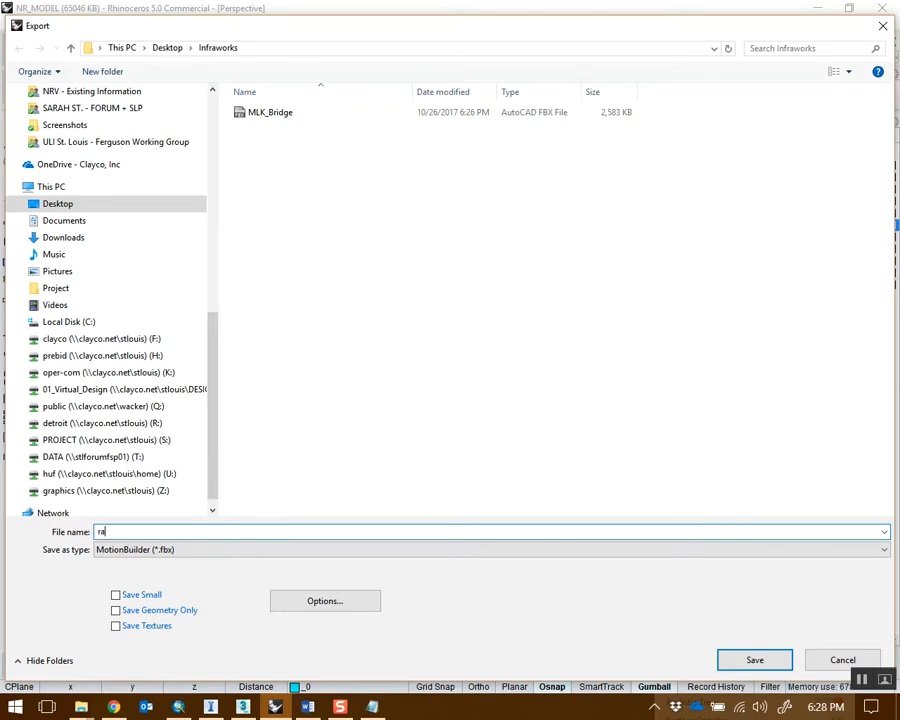
pyautogui.write('RAIL_AND_WALL')
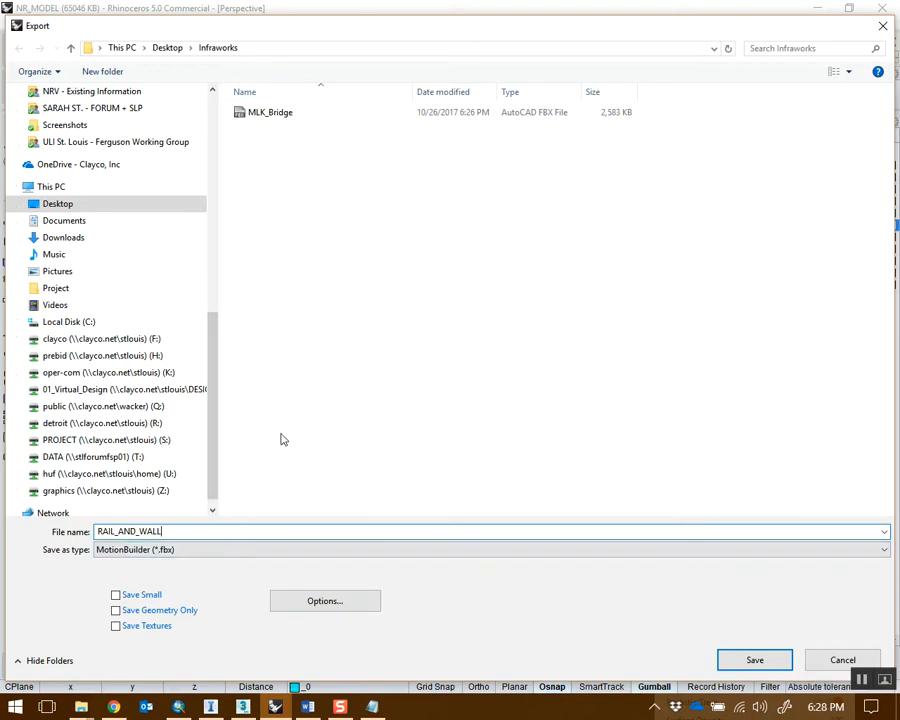
pyautogui.click(755, 663)
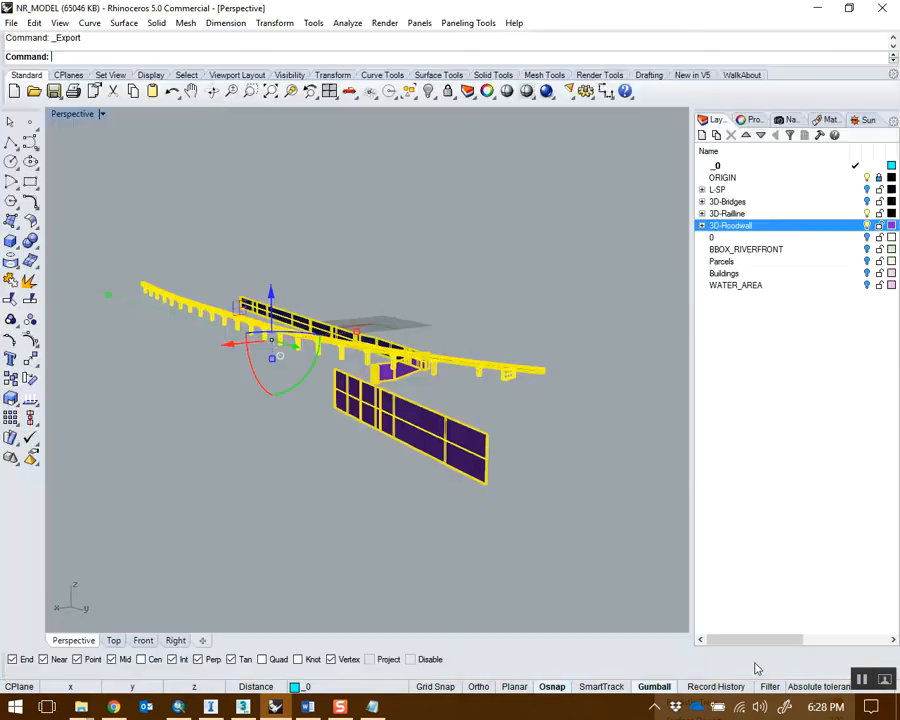
pyautogui.click(338, 370)
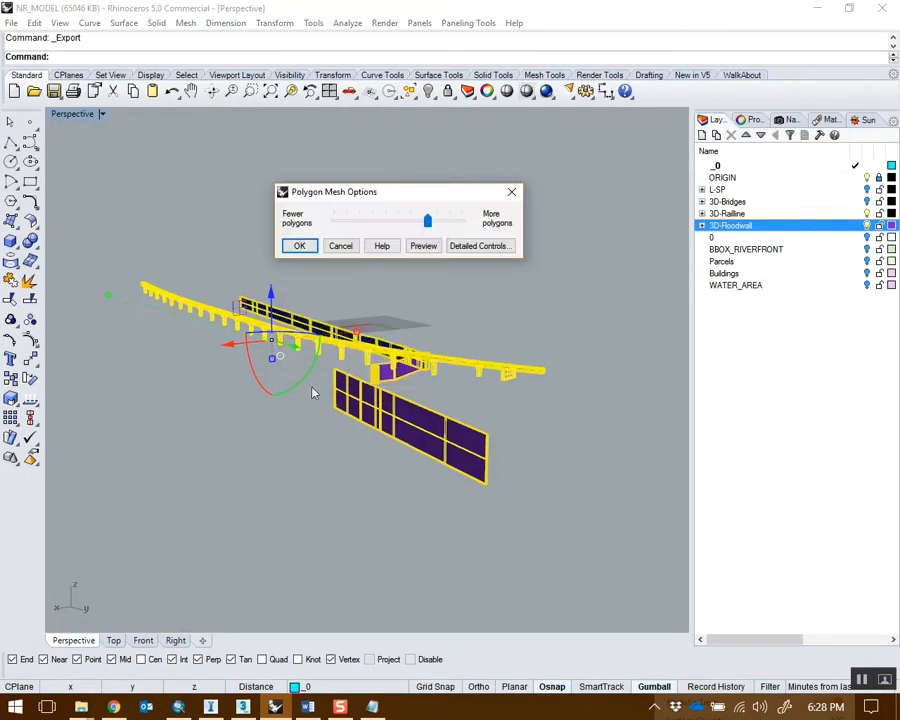
pyautogui.click(313, 246)
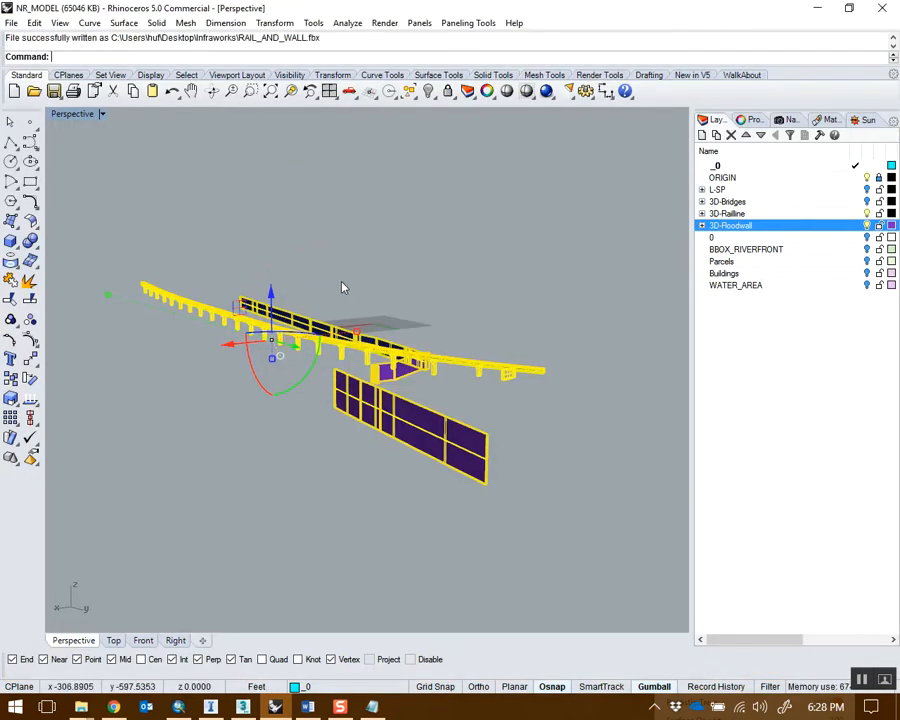
pyautogui.click(341, 288)
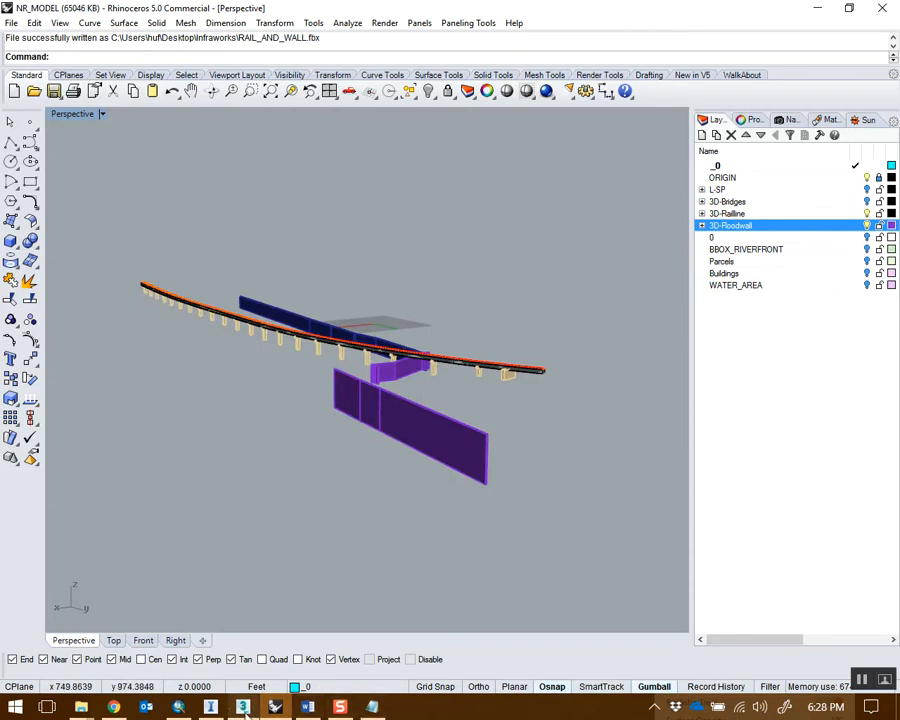
# Switch to InfraWorks, add RAIL_AND_WALL.fbx as a 3D model data source and set its type to Roads
pyautogui.click(211, 707)
pyautogui.click(647, 86)
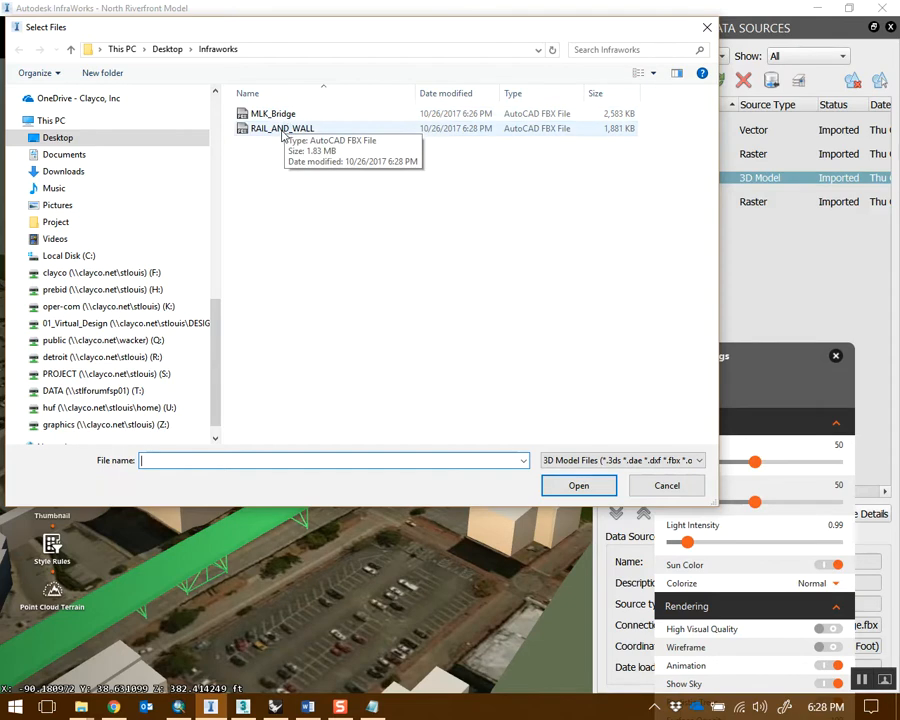
pyautogui.doubleClick(298, 131)
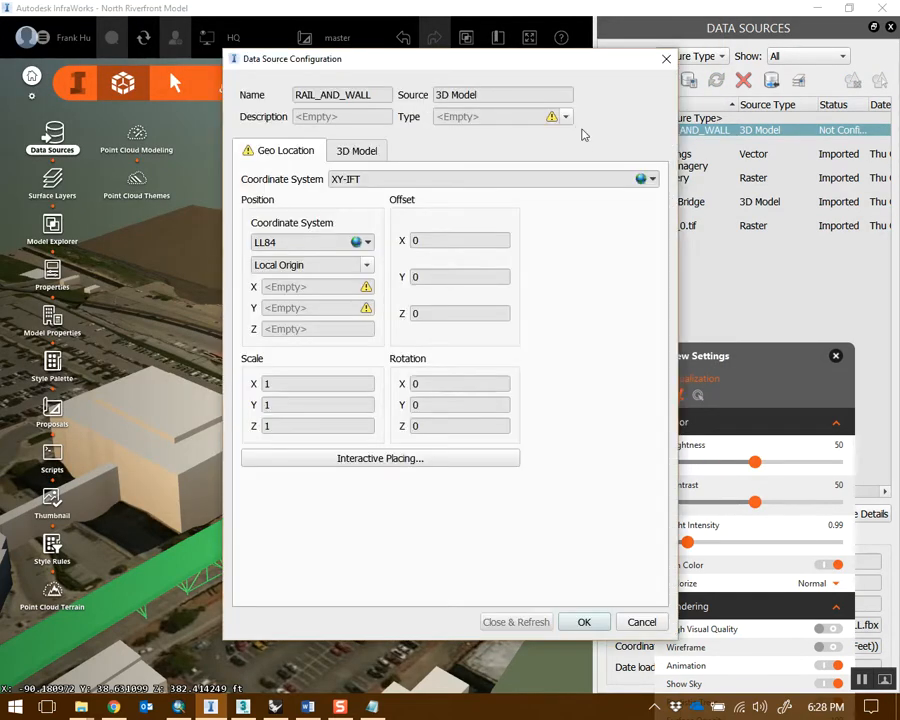
pyautogui.click(545, 116)
pyautogui.click(478, 213)
# Flip Y and Z on the RAIL_AND_WALL model and override all its materials with white #ffffff
pyautogui.click(410, 151)
pyautogui.click(570, 279)
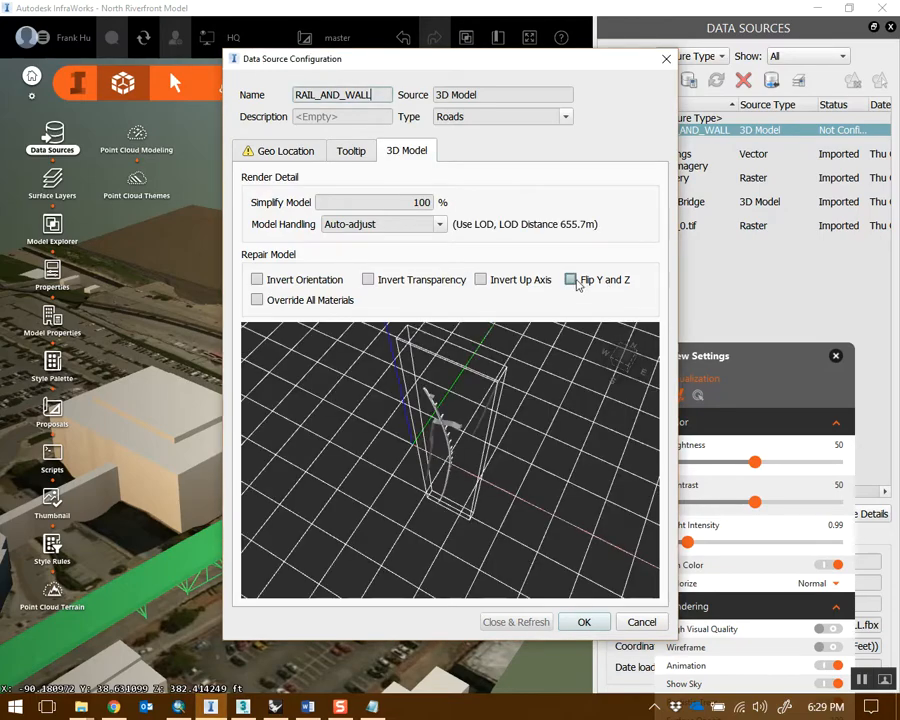
pyautogui.click(257, 300)
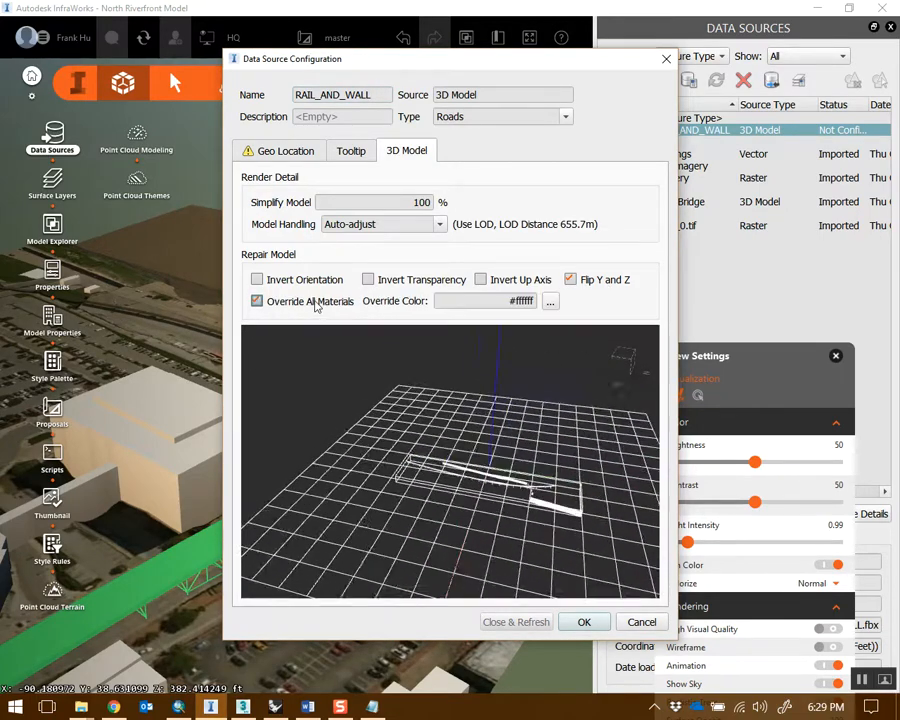
pyautogui.moveTo(529, 466); pyautogui.dragTo(523, 466)
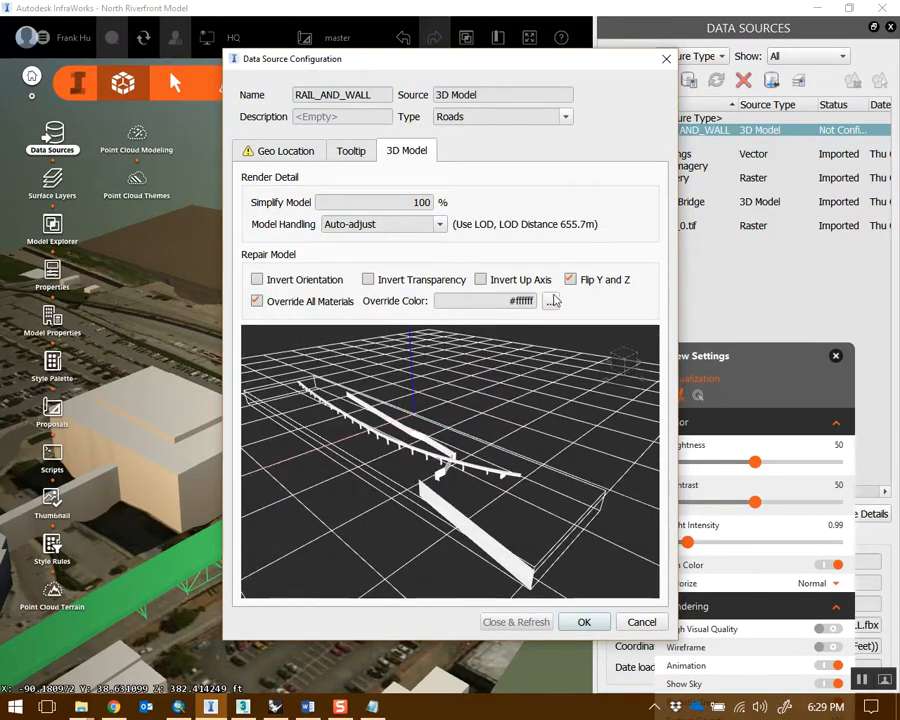
# Set the RAIL_AND_WALL data source's geo location coordinate system to MO83-EF
pyautogui.click(287, 151)
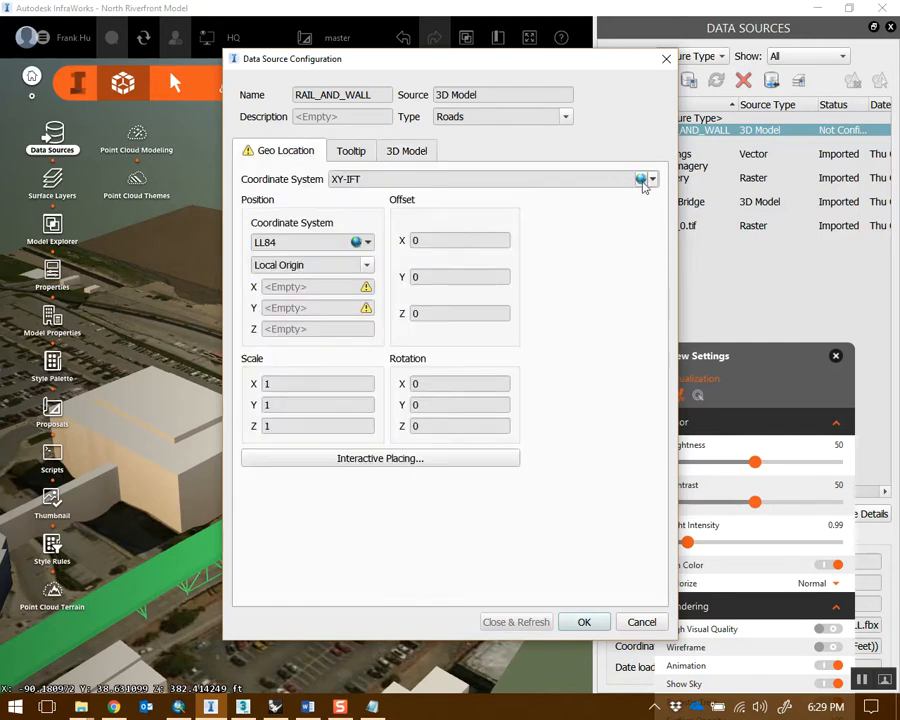
pyautogui.click(670, 196)
# Copy the first saved coordinate, 910889.25837653, from the Notepad document for the RAIL_AND_WALL model's X offset
pyautogui.hotkey('alt', 'Tab')
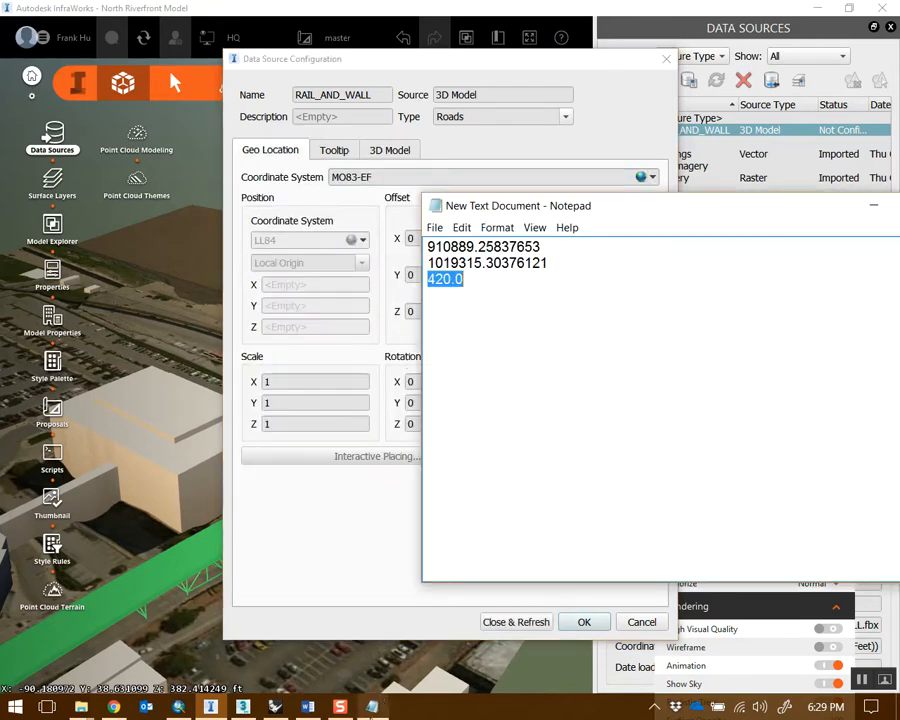
pyautogui.moveTo(541, 247); pyautogui.dragTo(418, 254)
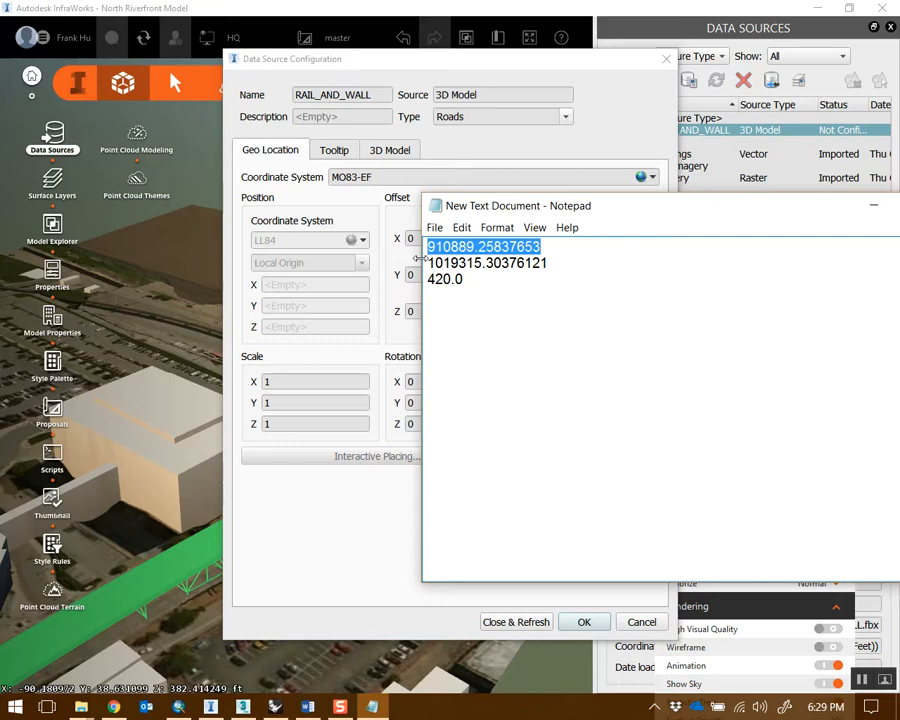
# Copy 910889.25837653 and 1019315.30376121 from the Notepad file into RAIL_AND_WALL's X and Y offsets
pyautogui.hotkey('ctrl', 'c')
pyautogui.click(414, 240)
pyautogui.hotkey('ctrl', 'v')
pyautogui.hotkey('alt', 'Tab')
pyautogui.moveTo(547, 263); pyautogui.dragTo(382, 261)
pyautogui.hotkey('ctrl', 'c')
pyautogui.hotkey('alt', 'Tab')
pyautogui.click(420, 274)
pyautogui.hotkey('ctrl', 'v')
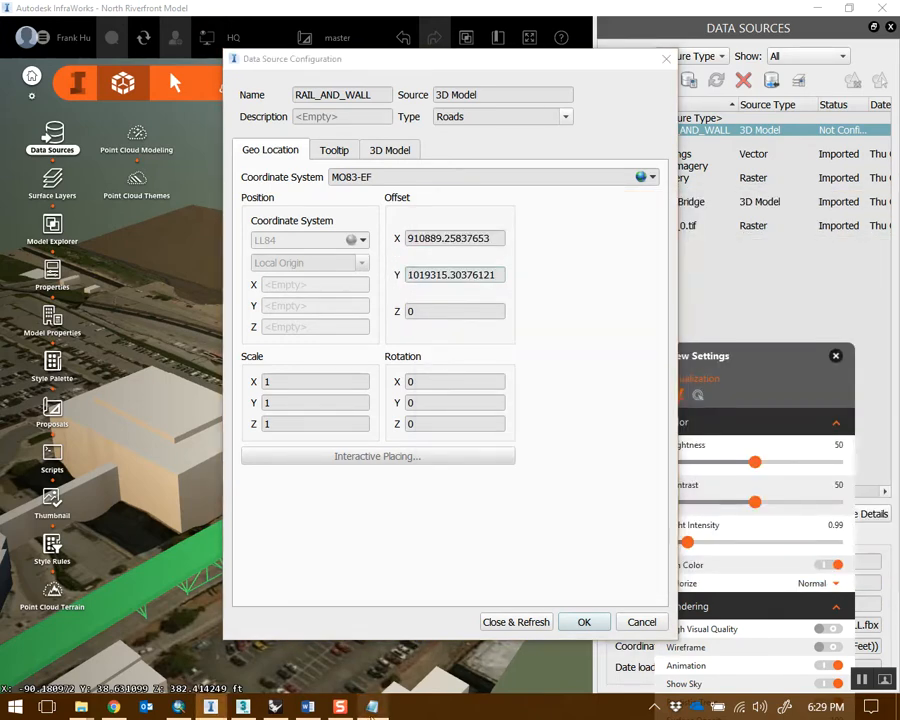
# Copy 420.0 from the Notepad file into RAIL_AND_WALL's Z offset and refresh the model with the configured source
pyautogui.click(372, 708)
pyautogui.moveTo(470, 279); pyautogui.dragTo(404, 326)
pyautogui.doubleClick(415, 311)
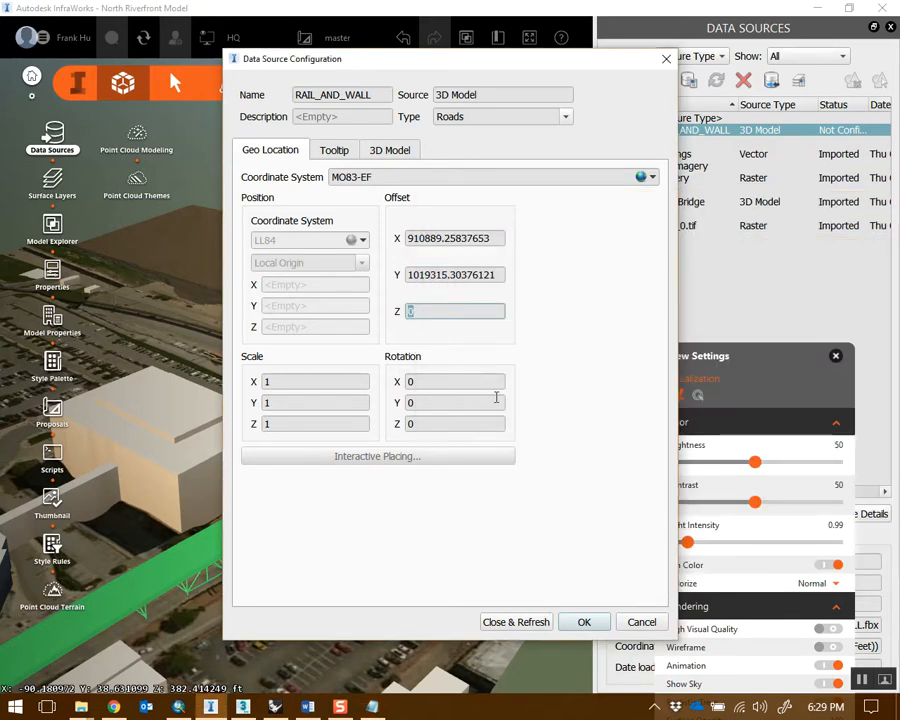
pyautogui.click(516, 621)
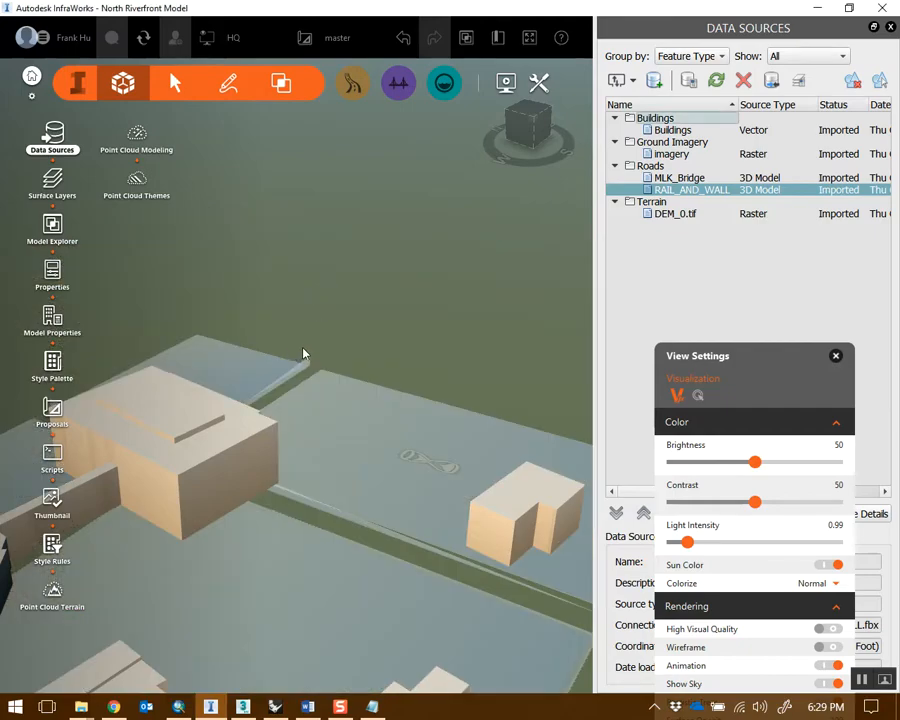
pyautogui.scroll(-5, 370, 378)
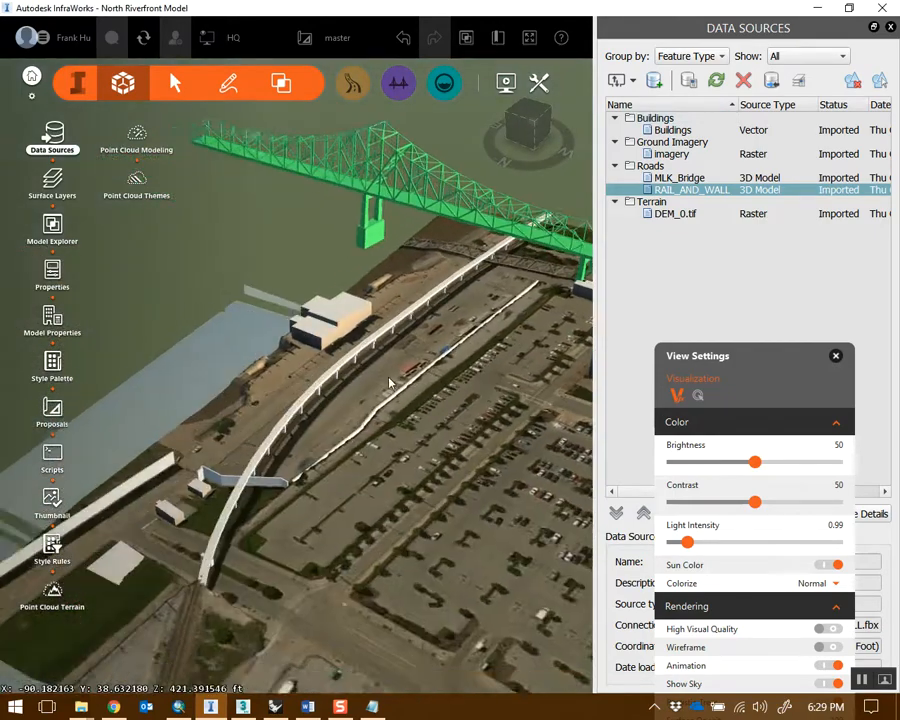
pyautogui.scroll(5, 390, 382)
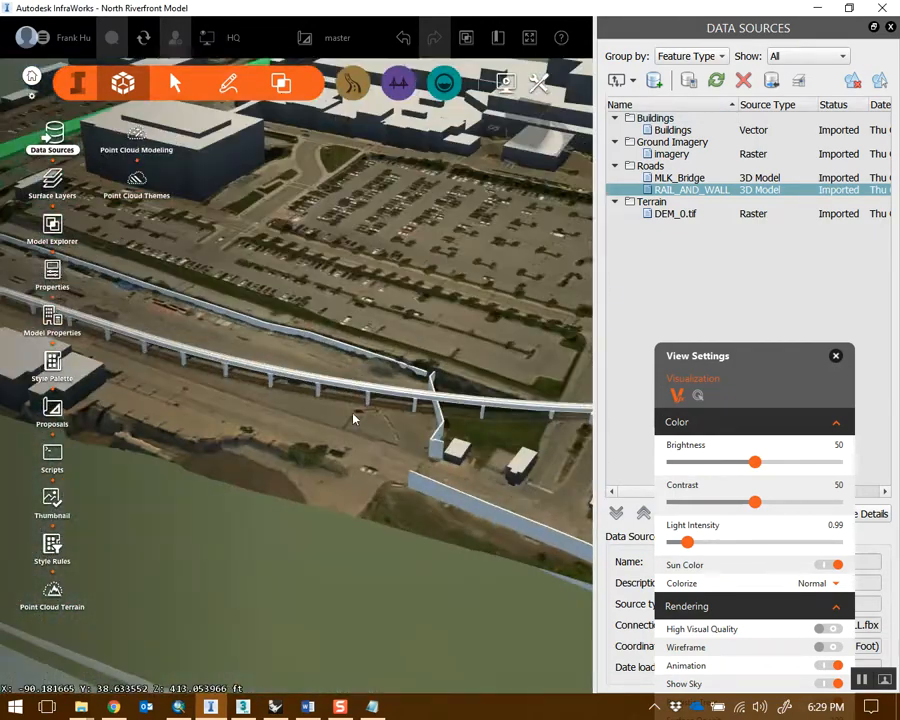
pyautogui.moveTo(355, 419); pyautogui.dragTo(516, 352)
# Change the material override color of the MLK_Bridge source to white and refresh the model
pyautogui.click(697, 179)
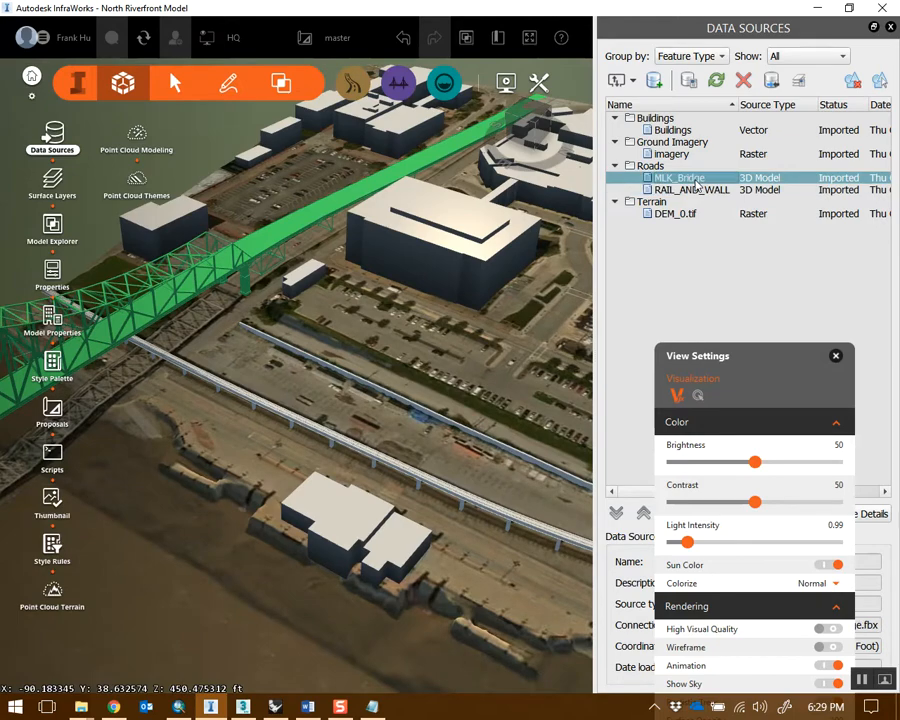
pyautogui.doubleClick(697, 179)
pyautogui.click(392, 150)
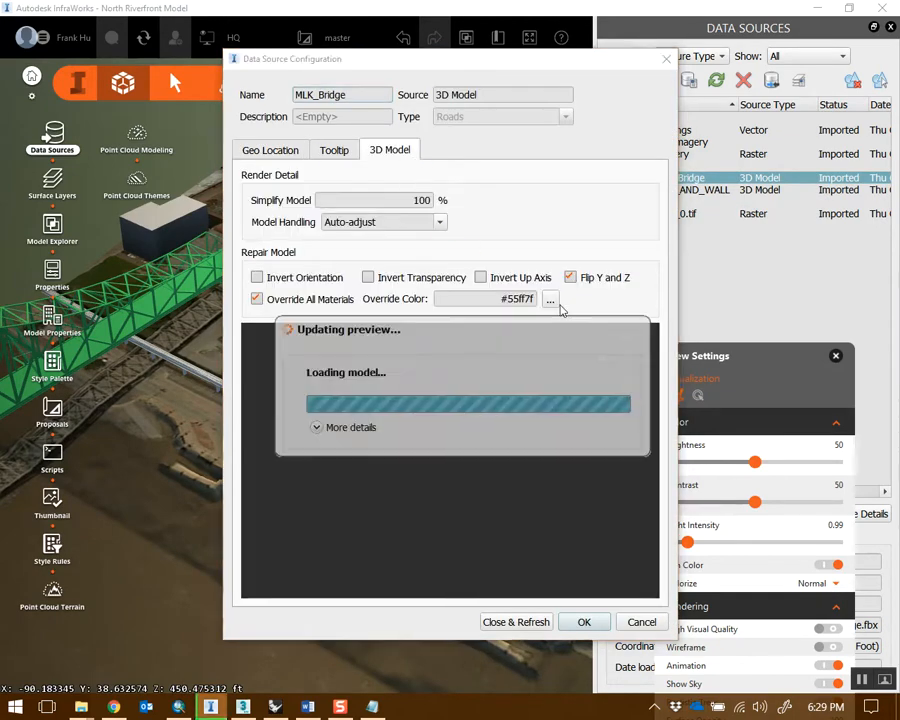
pyautogui.click(550, 299)
pyautogui.click(410, 316)
pyautogui.click(544, 488)
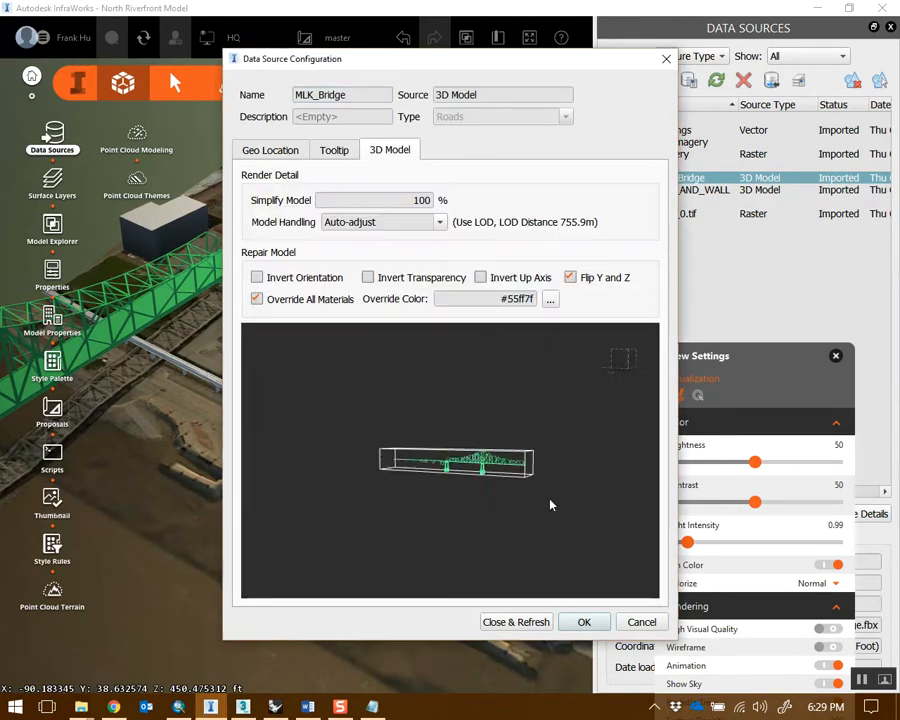
pyautogui.click(518, 624)
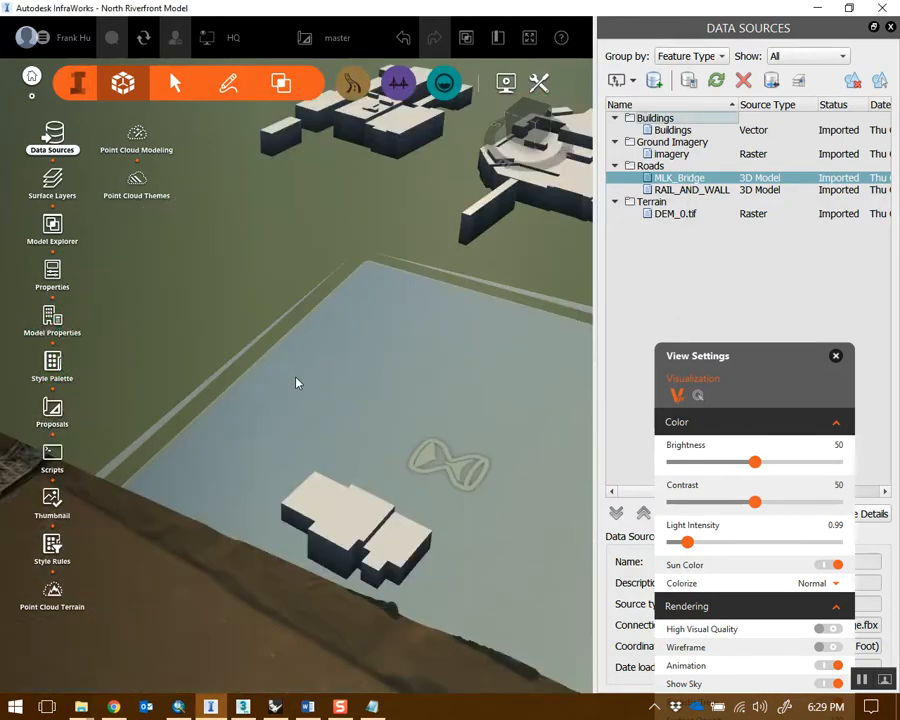
pyautogui.moveTo(296, 380); pyautogui.dragTo(309, 224, button='middle')
pyautogui.scroll(-3, 309, 224)
pyautogui.moveTo(370, 374); pyautogui.dragTo(323, 370)
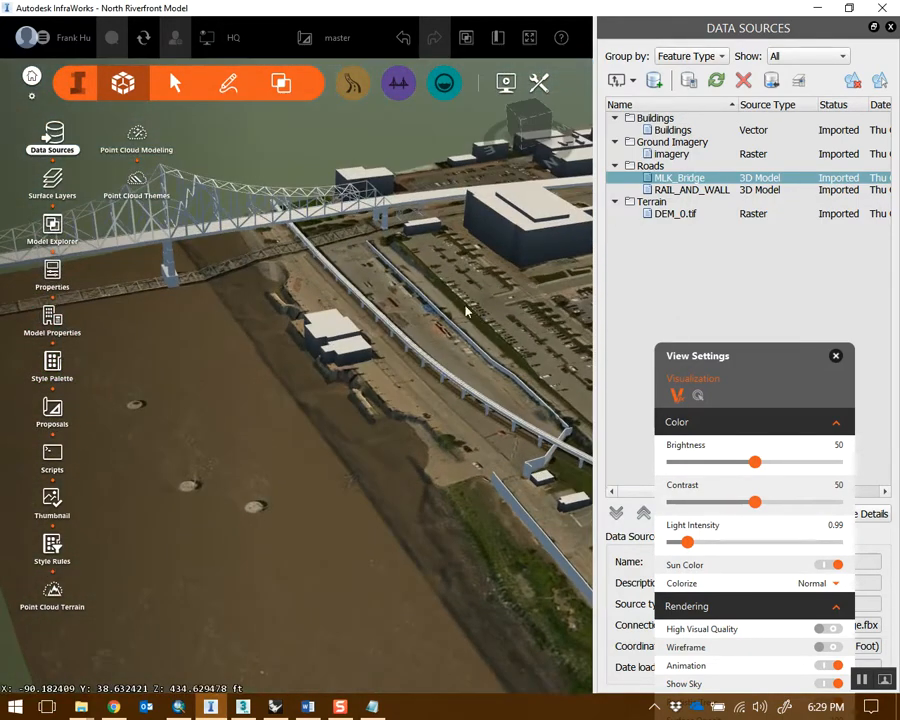
# Add the WATER_AREA shapefile from the Data, Week 9, Riverfront folder in Box Sync as a data source
pyautogui.click(632, 80)
pyautogui.click(652, 327)
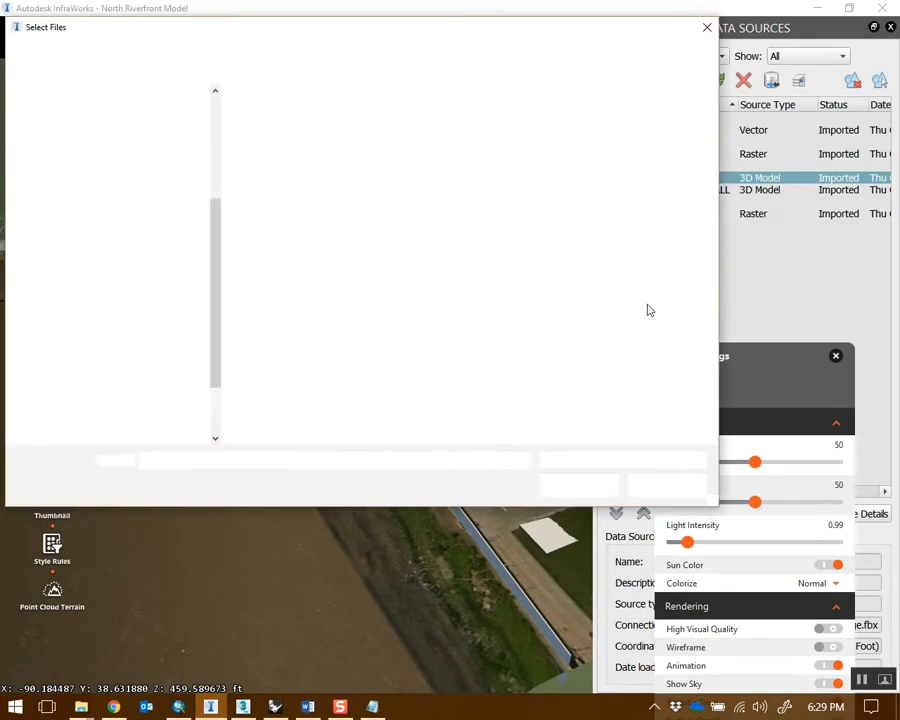
pyautogui.click(168, 49)
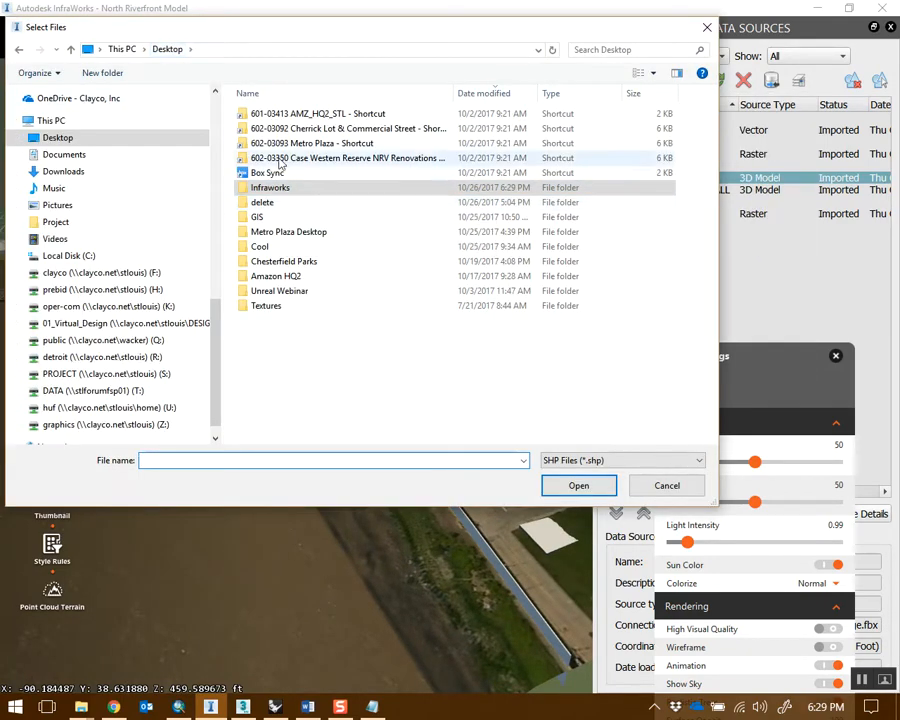
pyautogui.doubleClick(272, 230)
pyautogui.doubleClick(266, 125)
pyautogui.doubleClick(277, 133)
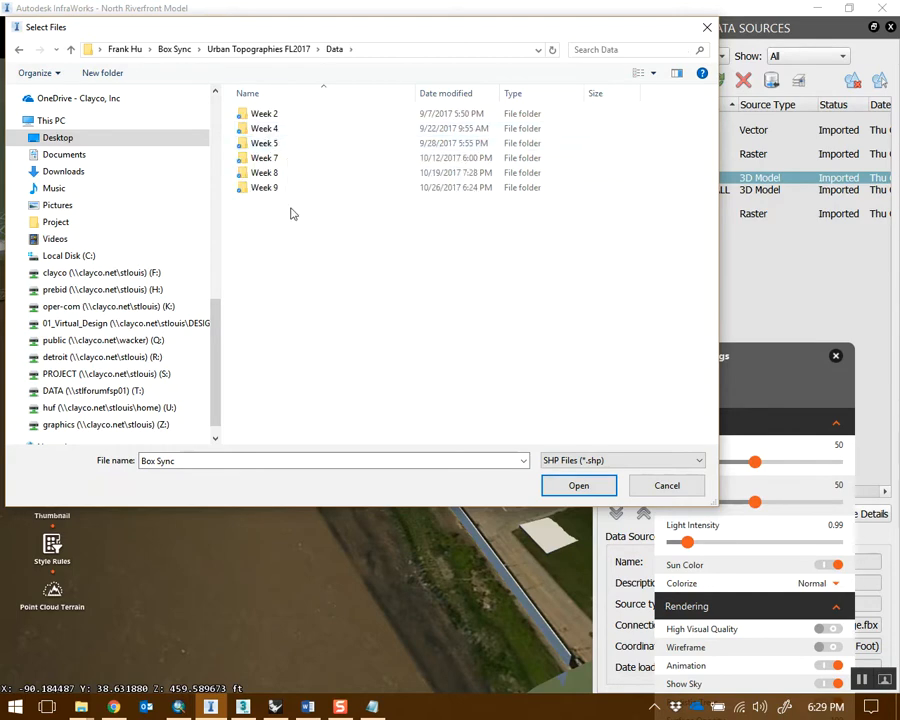
pyautogui.doubleClick(290, 250)
pyautogui.doubleClick(280, 122)
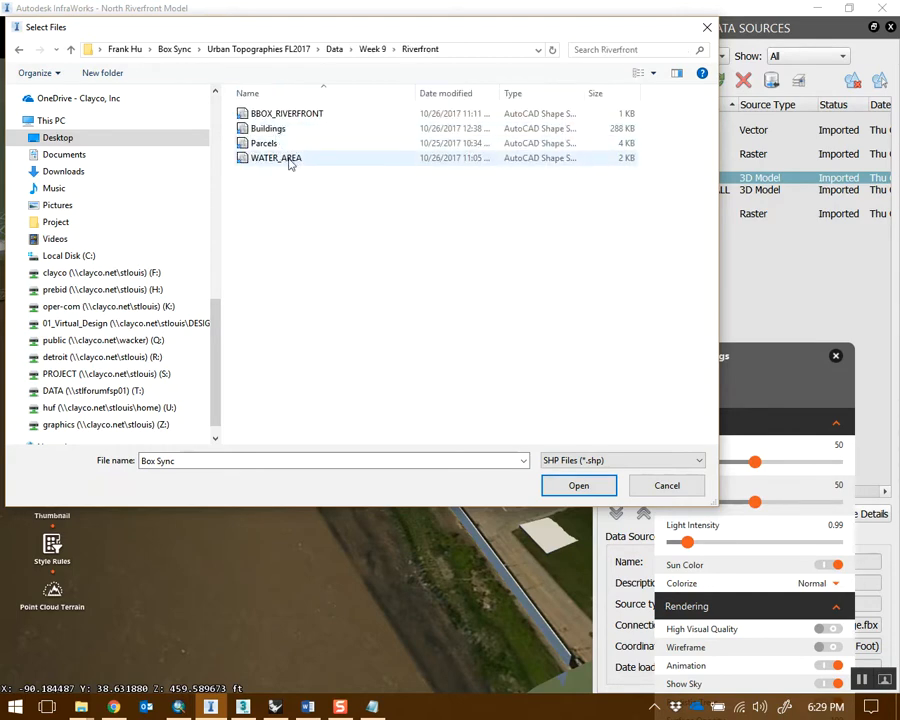
pyautogui.doubleClick(286, 158)
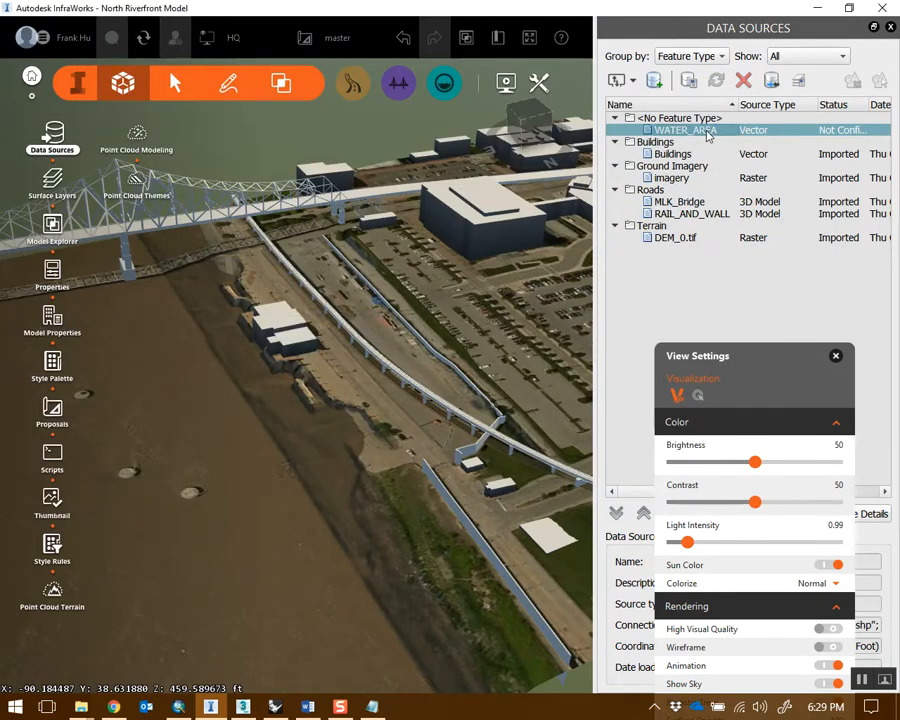
# Configure WATER_AREA as Water Areas with the WaterArea/DefaultWater rule style, check its MO83-EF coordinate system, and refresh the model
pyautogui.doubleClick(676, 131)
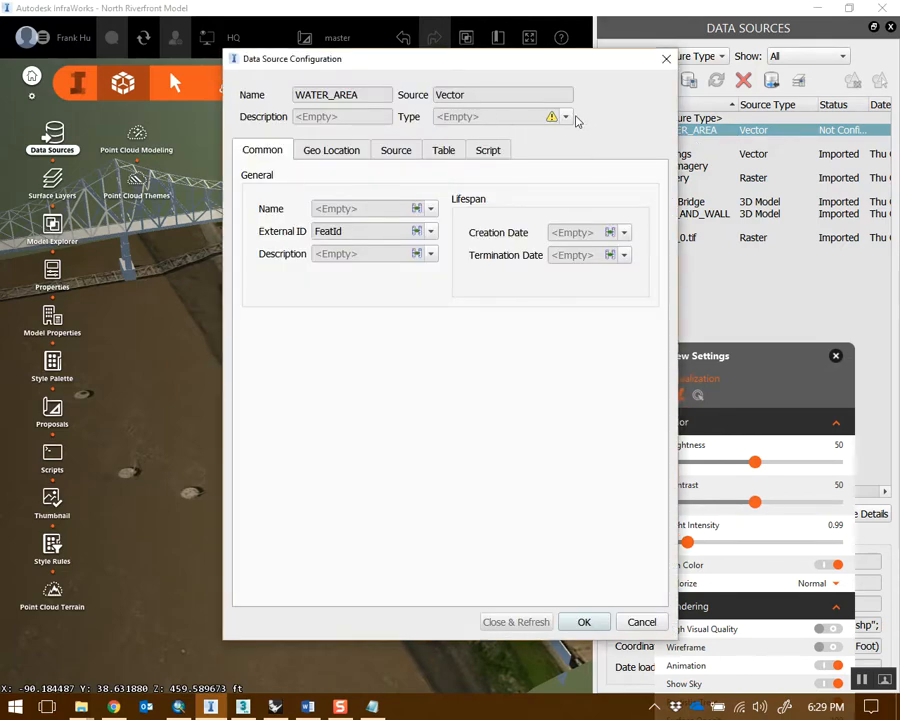
pyautogui.click(565, 118)
pyautogui.click(492, 395)
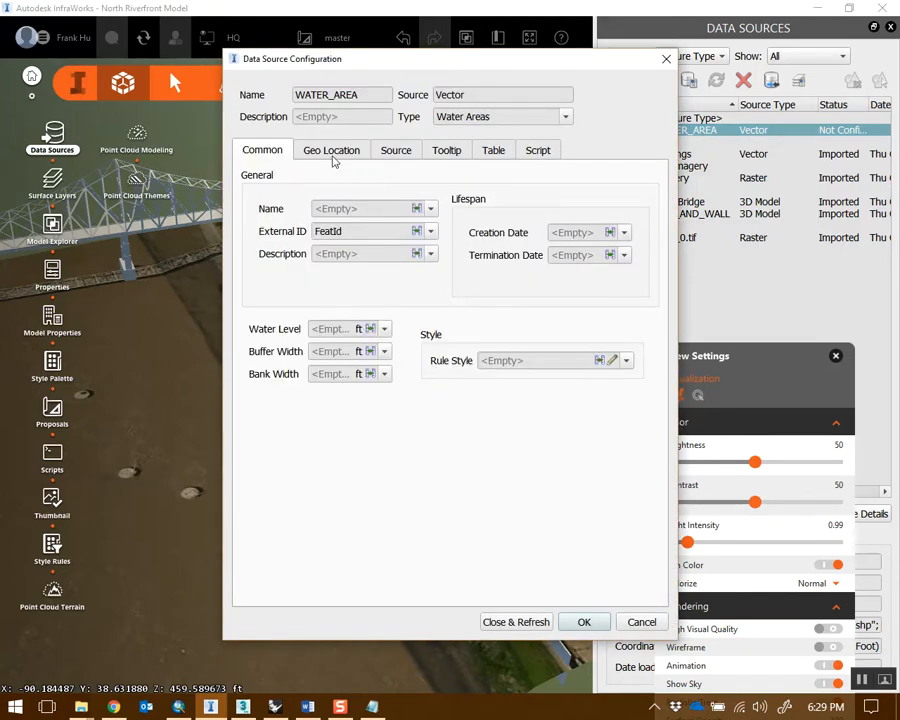
pyautogui.click(343, 153)
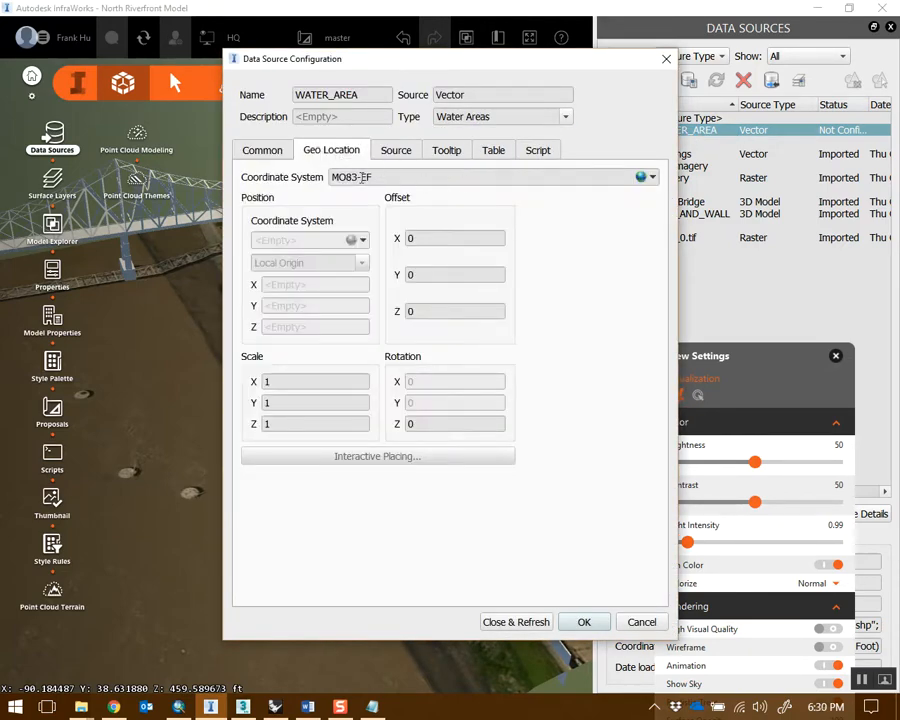
pyautogui.click(256, 150)
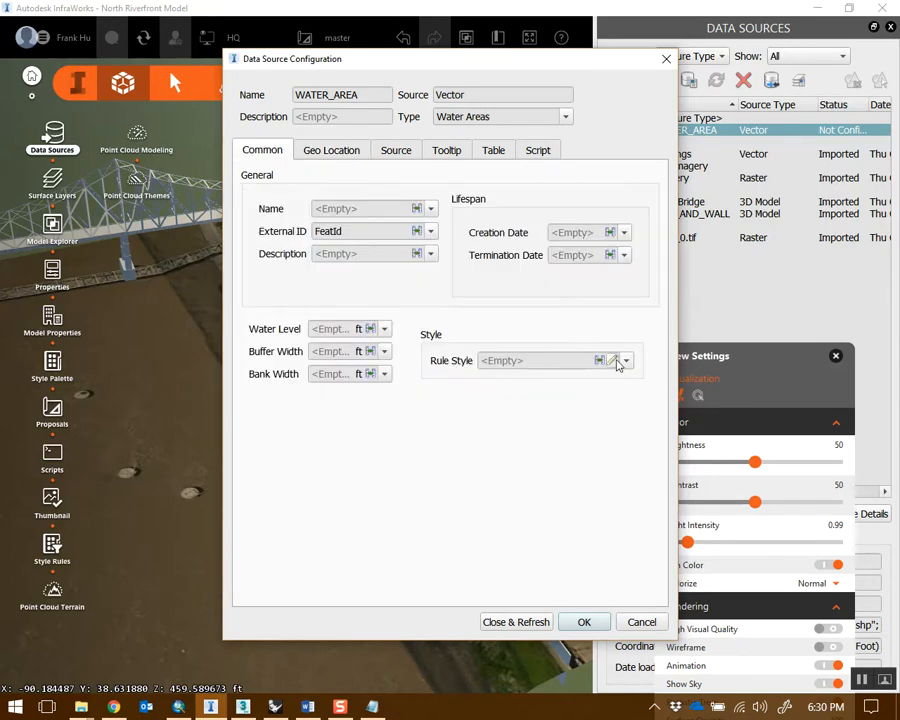
pyautogui.click(612, 360)
pyautogui.doubleClick(300, 300)
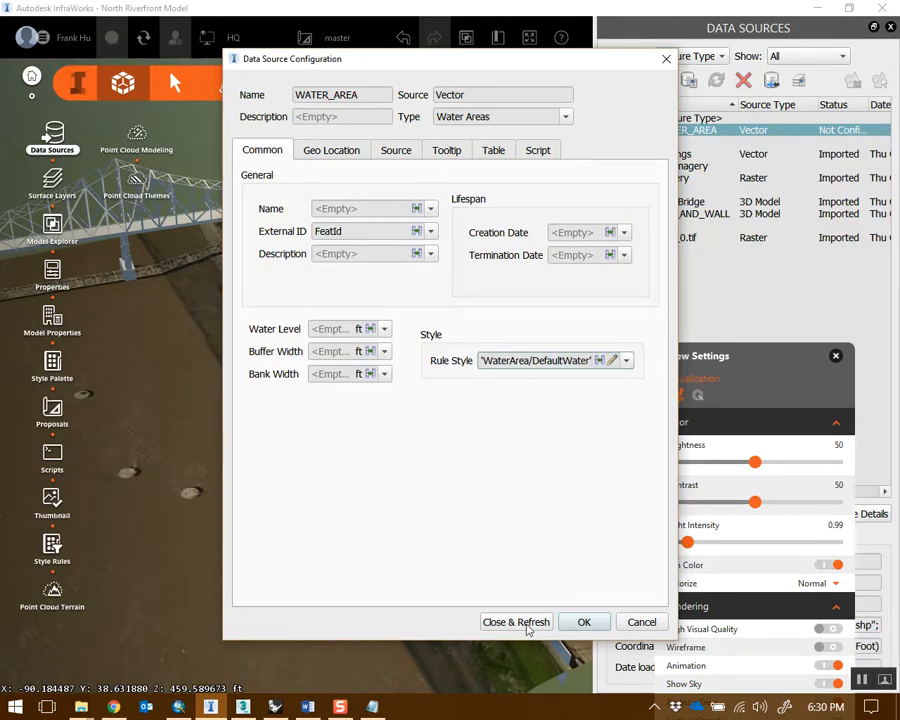
pyautogui.click(516, 622)
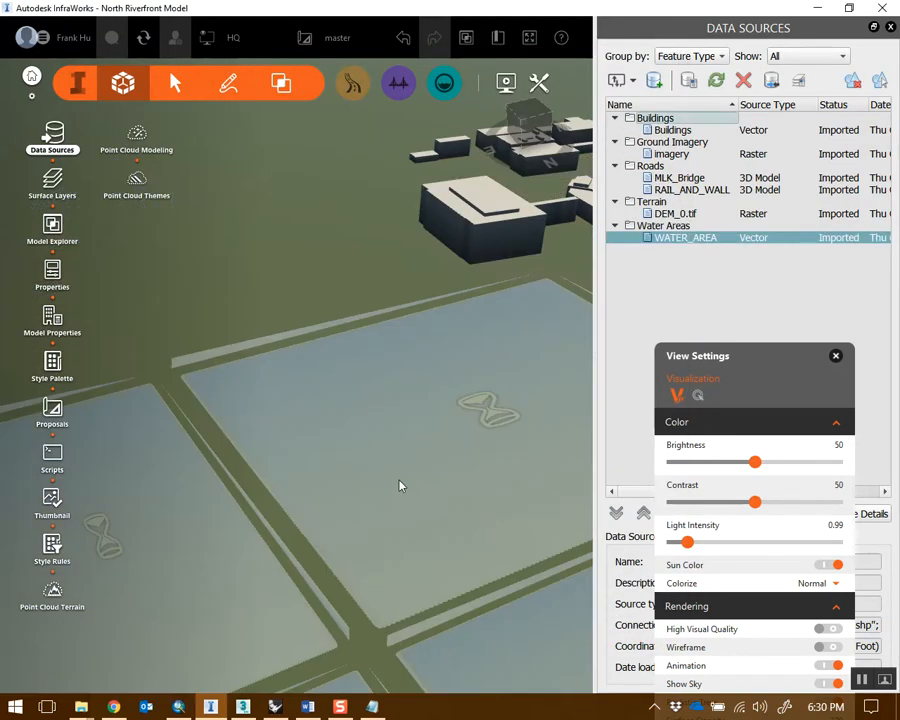
# Examine the imported water surface and how it meets the riverbank around the shoreline buildings
pyautogui.moveTo(448, 549); pyautogui.dragTo(405, 432)
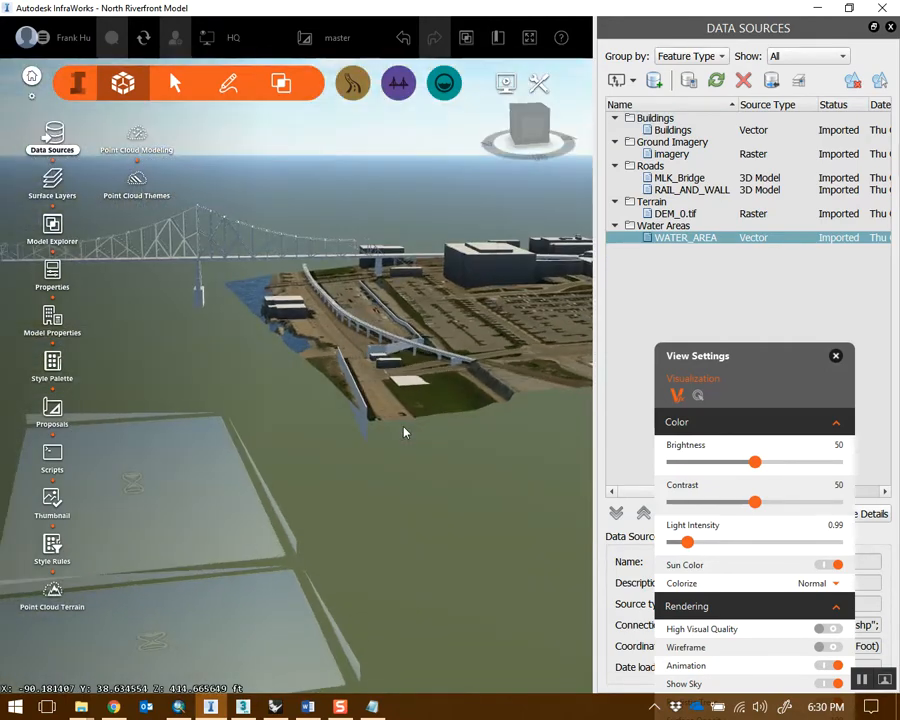
pyautogui.scroll(3, 404, 428)
pyautogui.scroll(3, 304, 350)
pyautogui.moveTo(305, 335); pyautogui.dragTo(484, 456)
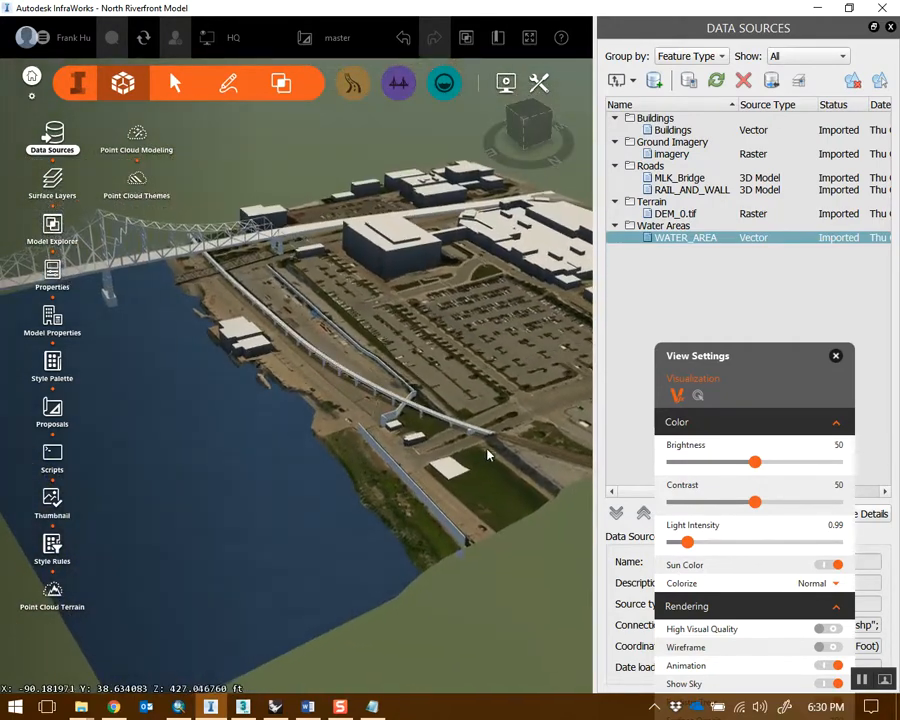
pyautogui.moveTo(516, 386); pyautogui.dragTo(490, 390)
pyautogui.moveTo(720, 369); pyautogui.dragTo(767, 315)
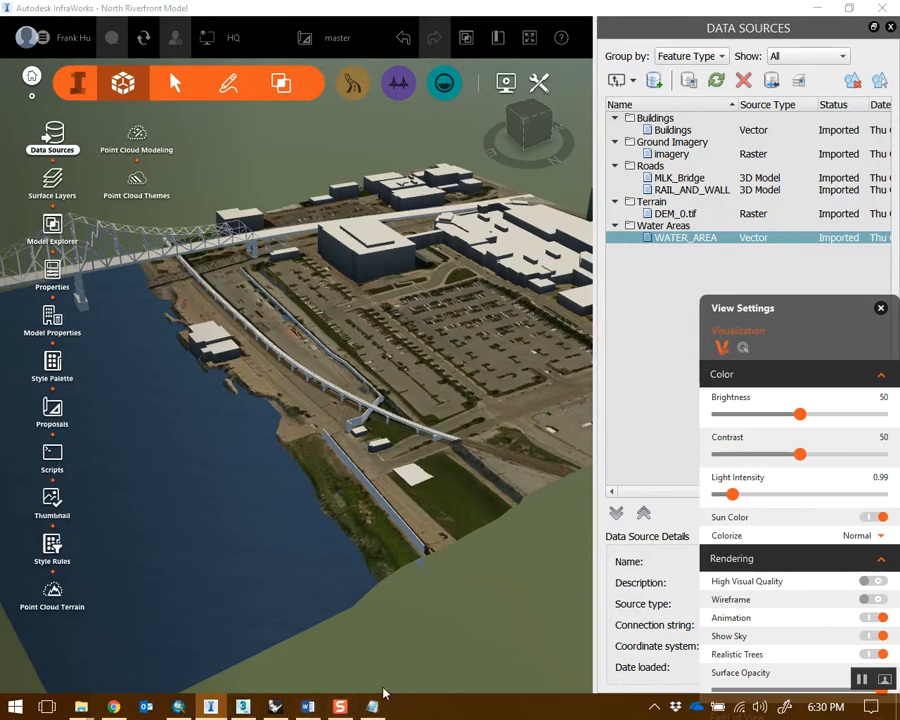
pyautogui.moveTo(412, 542); pyautogui.dragTo(255, 419)
pyautogui.scroll(5, 259, 376)
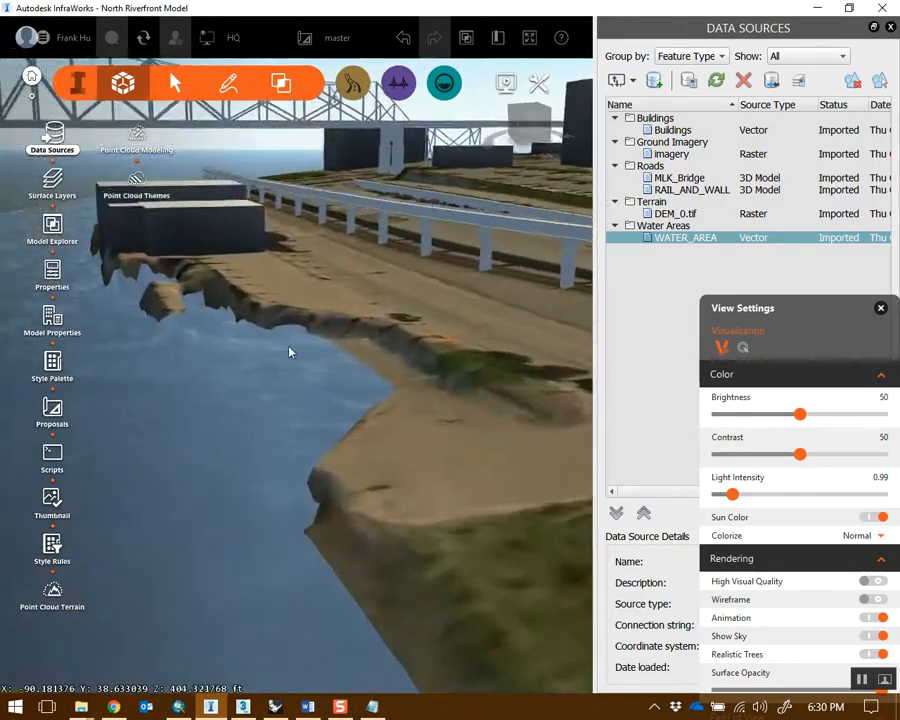
pyautogui.moveTo(425, 459); pyautogui.dragTo(297, 371)
pyautogui.moveTo(385, 378); pyautogui.dragTo(403, 323)
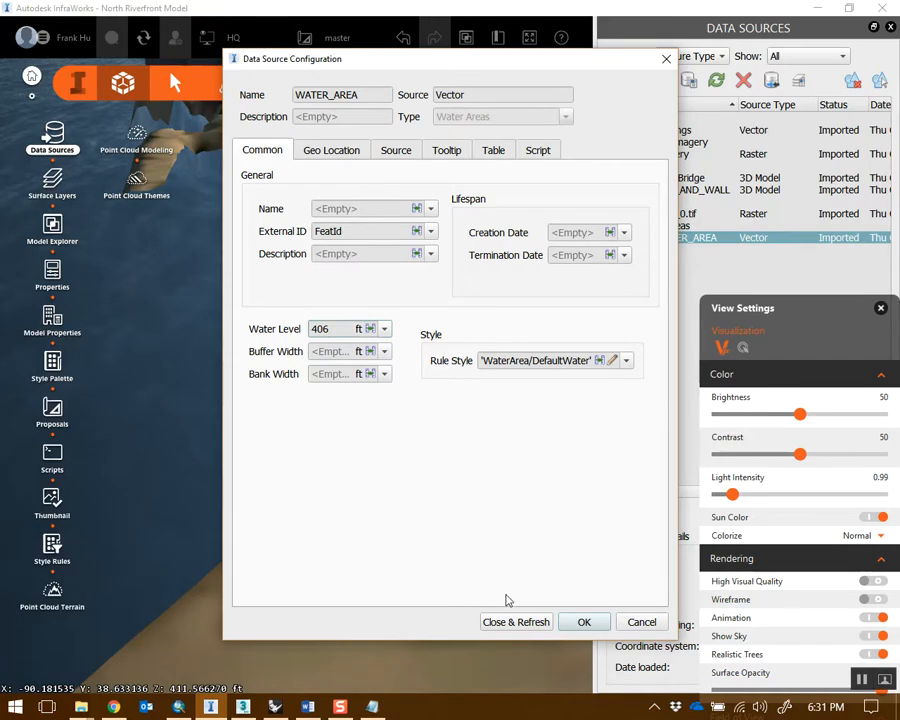
# Set WATER_AREA's water level to 406 ft and refresh the model
pyautogui.click(511, 619)
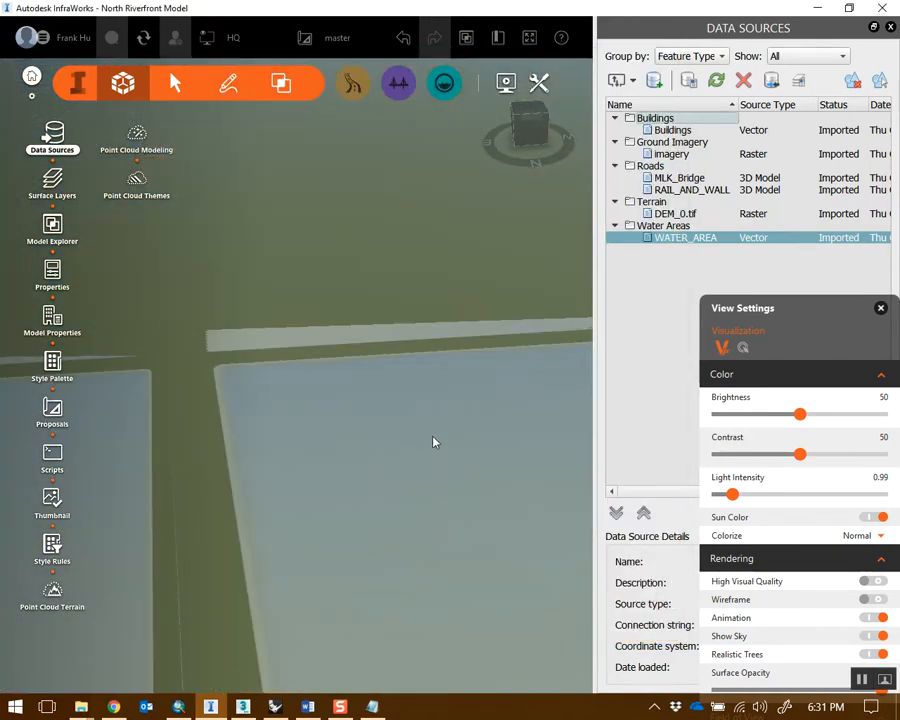
pyautogui.scroll(-5, 434, 440)
pyautogui.moveTo(436, 434); pyautogui.dragTo(378, 418)
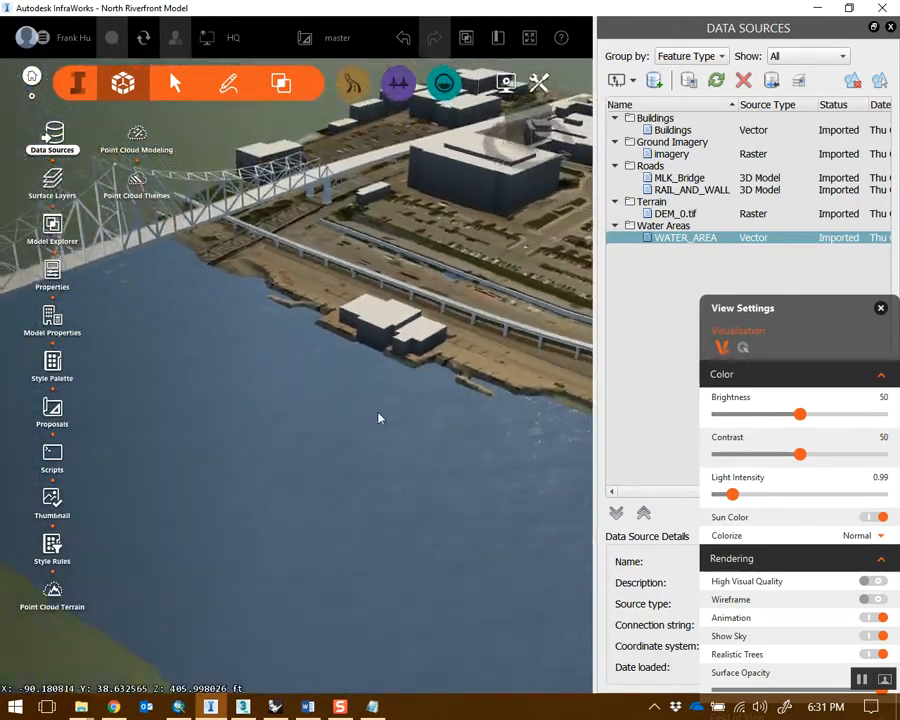
# Turn on High Visual Quality rendering and inspect the river and shoreline with it
pyautogui.click(883, 586)
pyautogui.scroll(3, 386, 346)
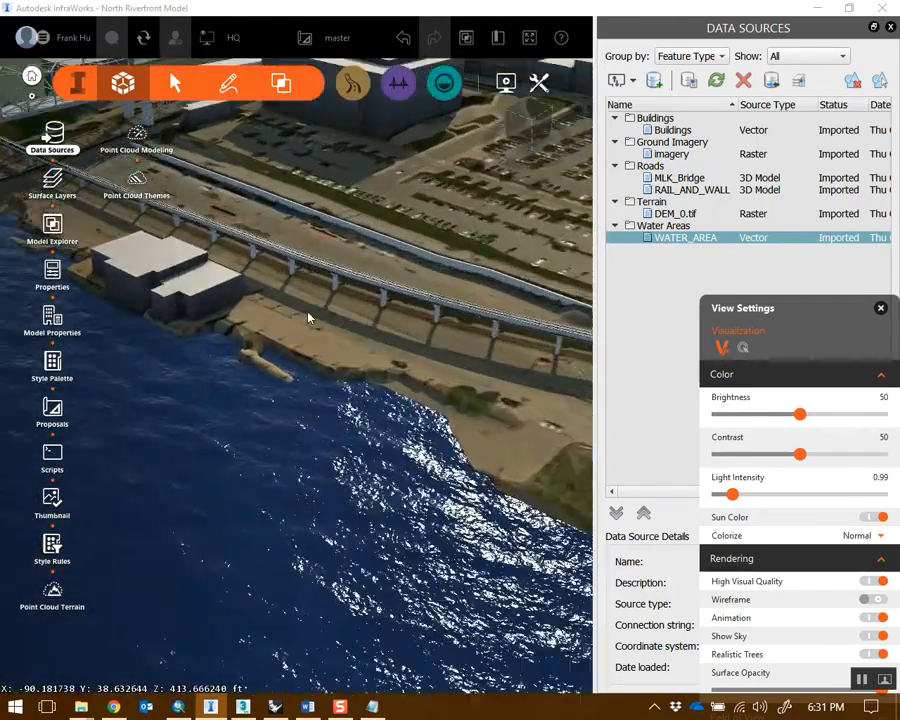
pyautogui.moveTo(309, 316); pyautogui.dragTo(404, 376, button='middle')
pyautogui.moveTo(404, 376); pyautogui.dragTo(512, 392)
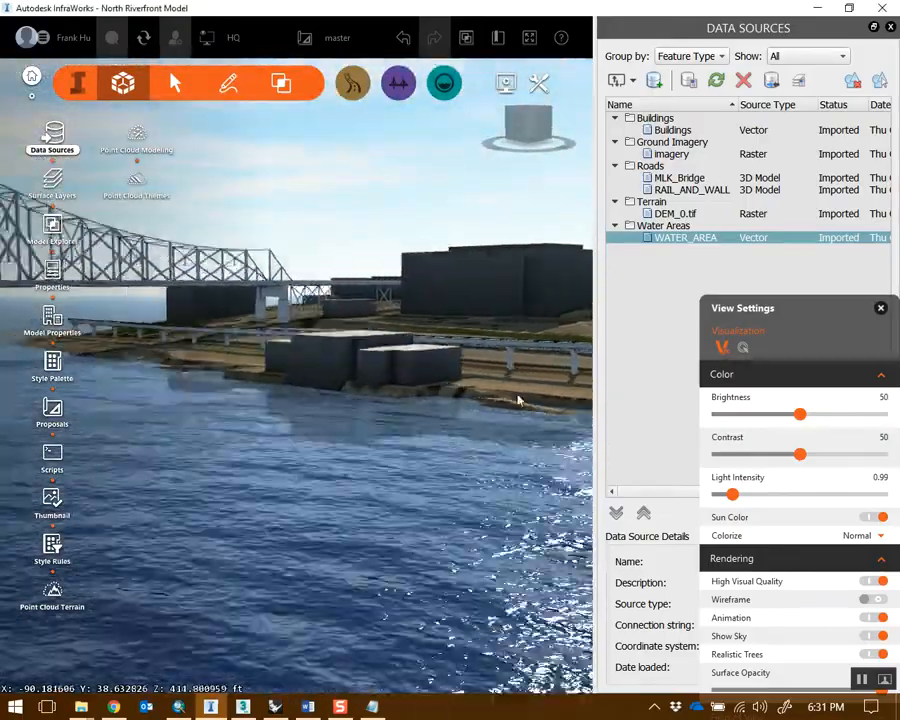
pyautogui.moveTo(291, 341); pyautogui.dragTo(364, 424)
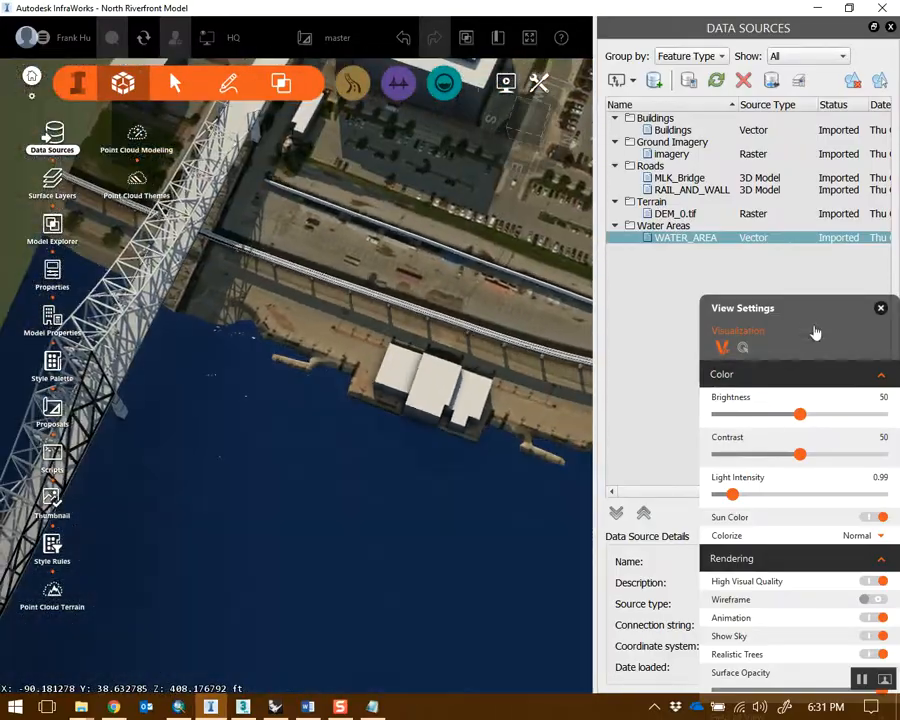
pyautogui.moveTo(814, 340); pyautogui.dragTo(784, 470)
pyautogui.moveTo(570, 380); pyautogui.dragTo(356, 288, button='middle')
pyautogui.scroll(-2, 356, 288)
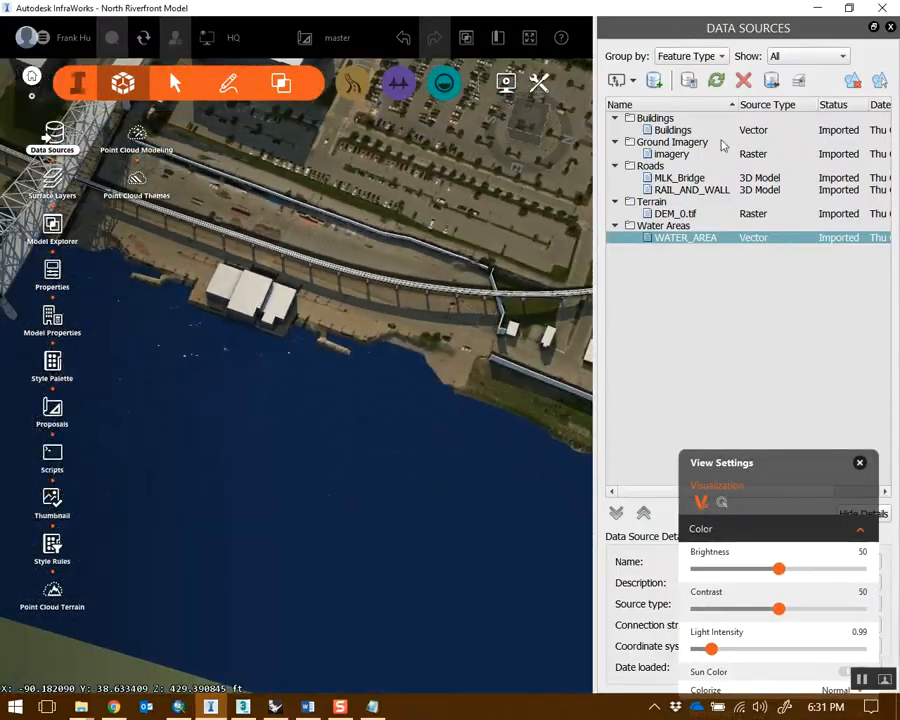
# Open the Model Explorer, turn on the Water Areas color override and set its color to #42390c
pyautogui.click(474, 44)
pyautogui.click(636, 28)
pyautogui.click(700, 28)
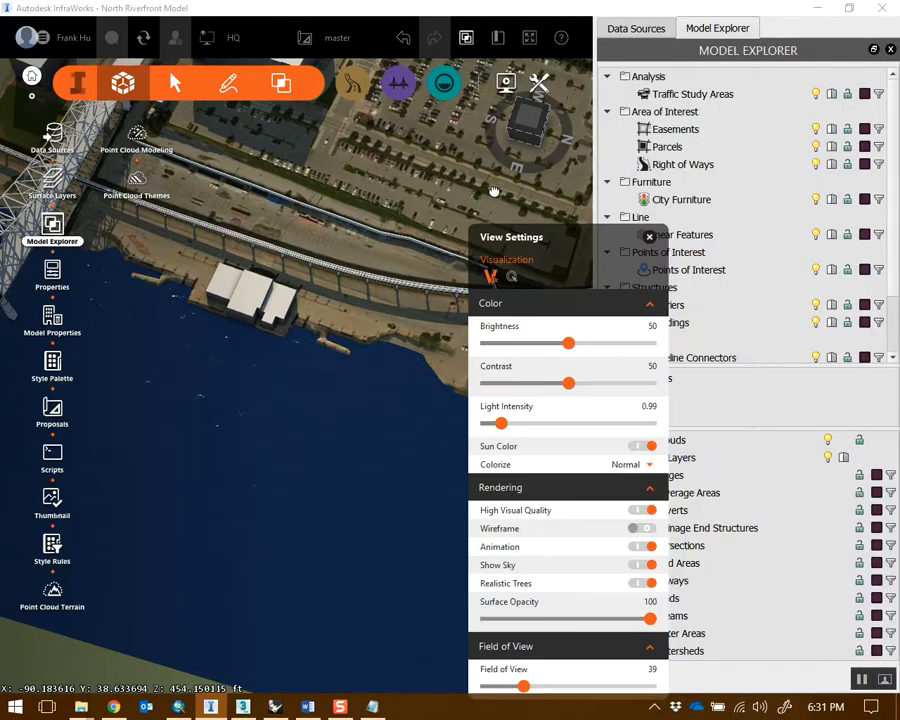
pyautogui.click(876, 634)
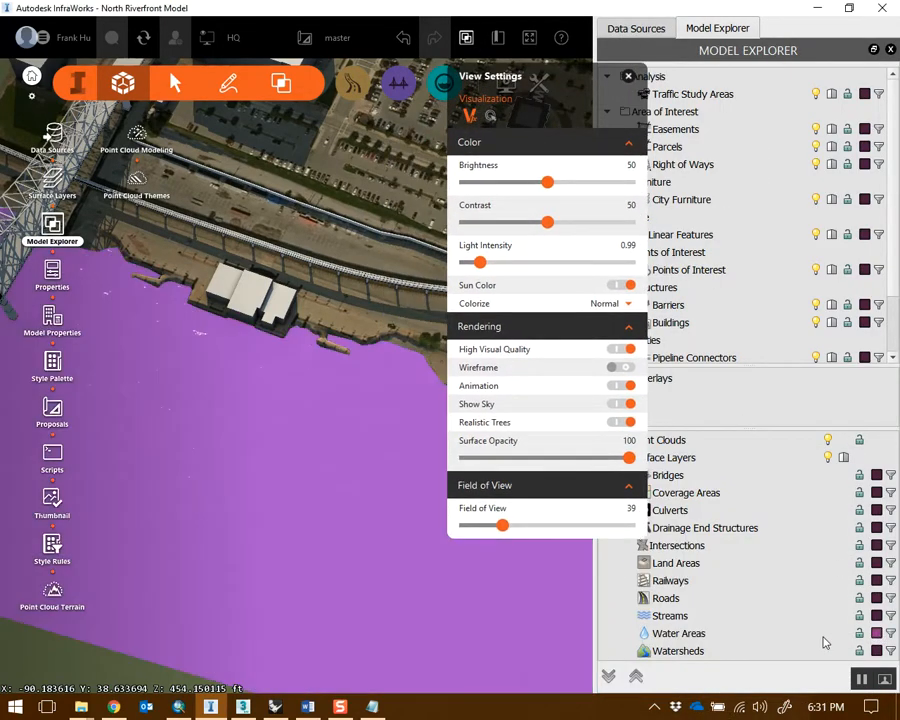
pyautogui.rightClick(748, 638)
pyautogui.click(746, 541)
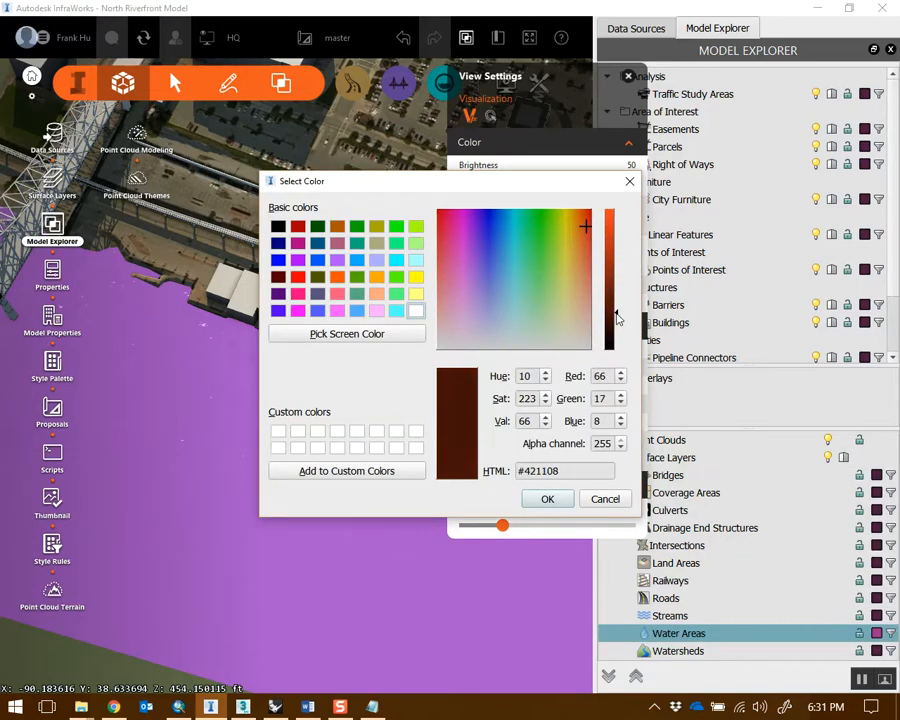
pyautogui.moveTo(567, 230)
pyautogui.mouseDown()
pyautogui.moveTo(574, 214)
pyautogui.moveTo(569, 238)
pyautogui.mouseUp()
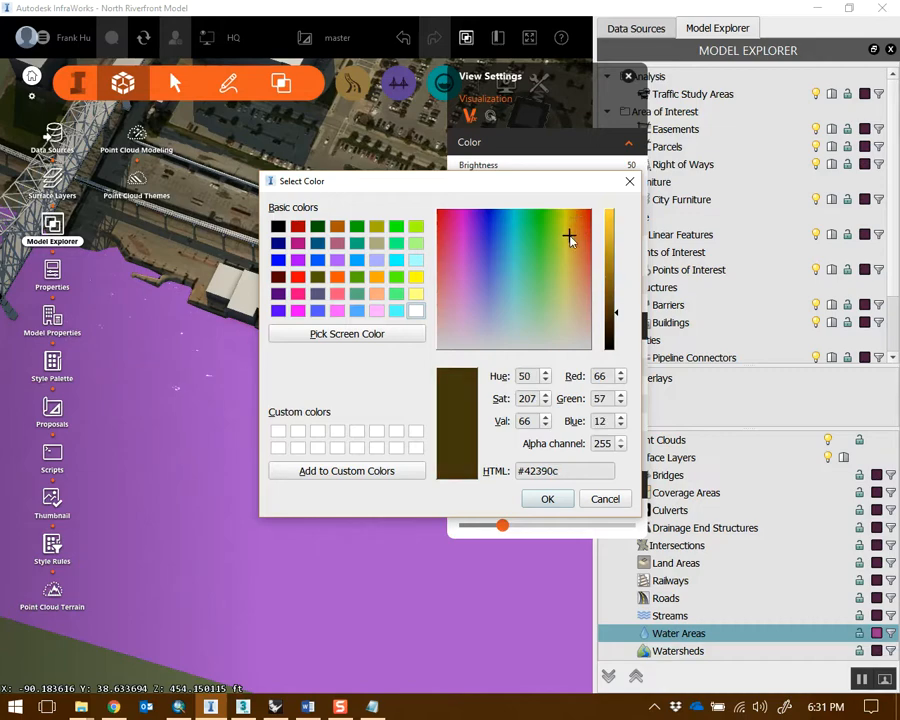
pyautogui.click(547, 499)
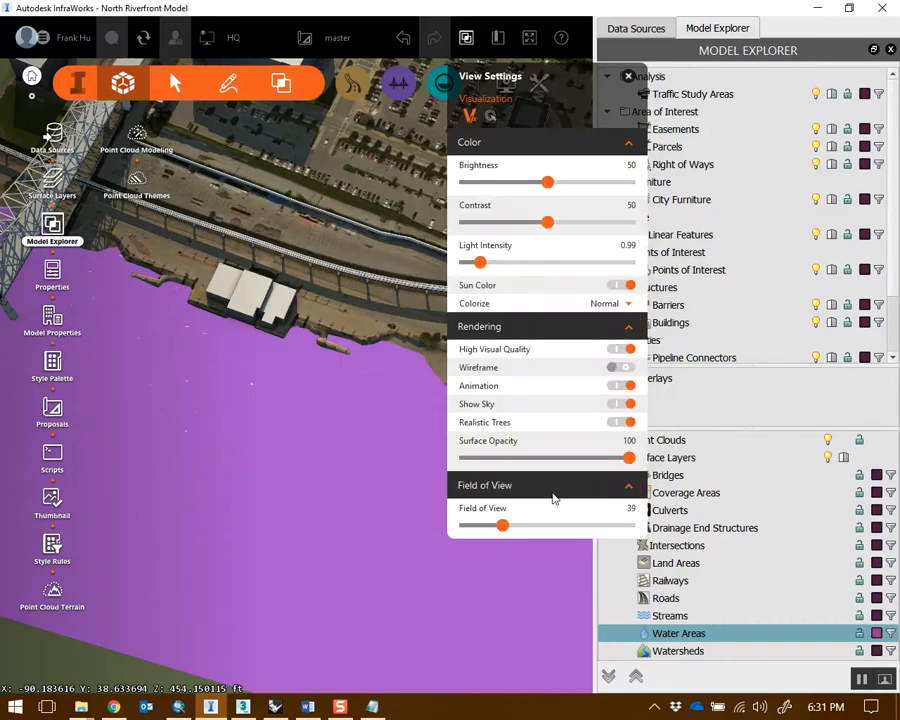
# Reapply the Water Areas color override so the river surface takes the newly picked color
pyautogui.moveTo(274, 376); pyautogui.dragTo(259, 202)
pyautogui.click(876, 632)
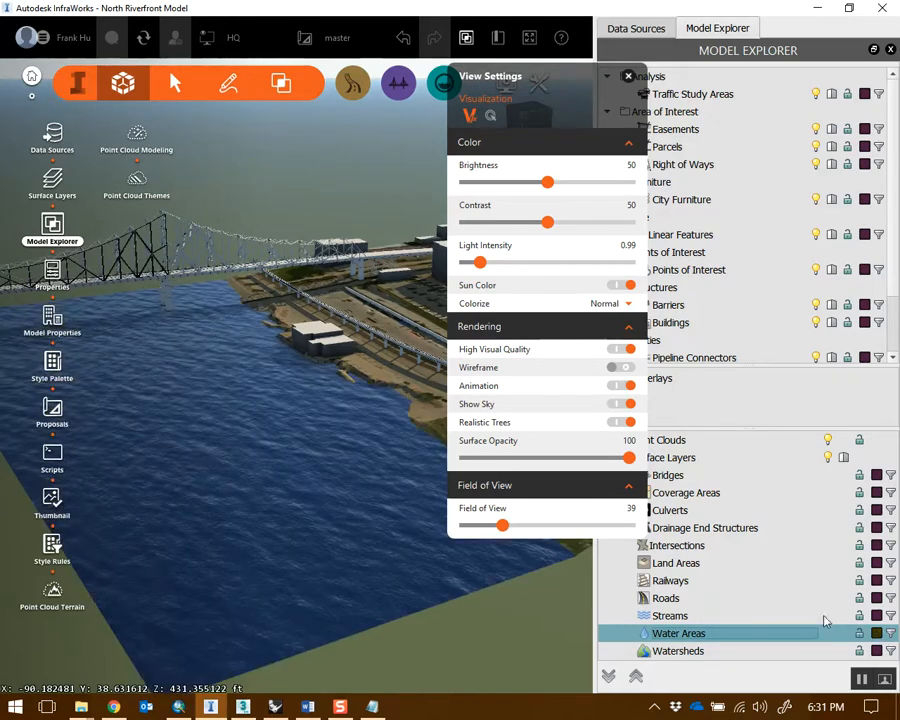
pyautogui.click(876, 632)
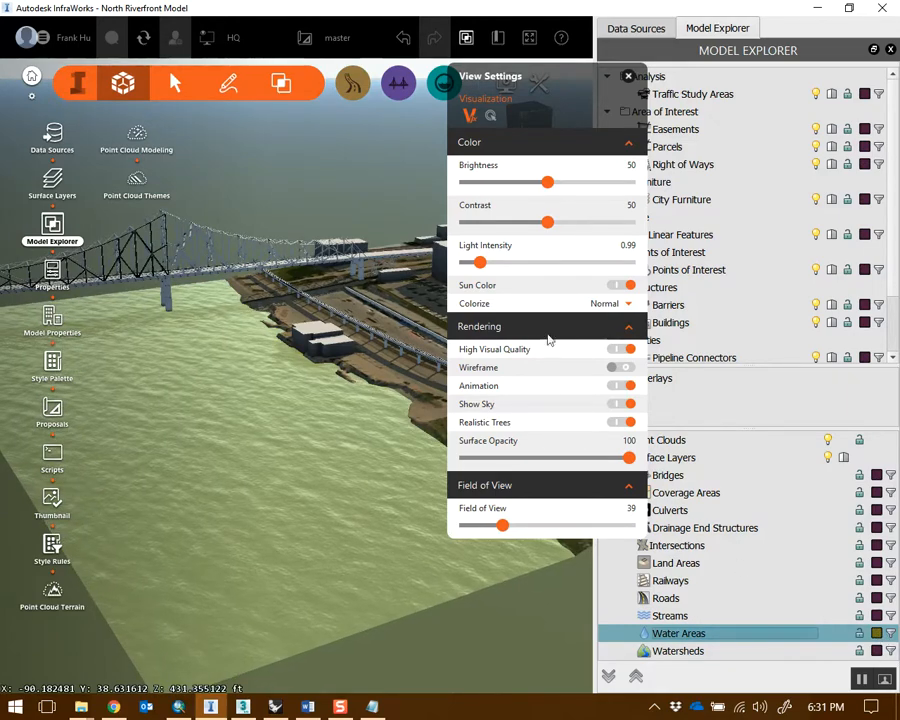
# Turn off High Visual Quality rendering and inspect the river, rail line and parking area with it disabled
pyautogui.moveTo(571, 76); pyautogui.dragTo(764, 115)
pyautogui.click(816, 389)
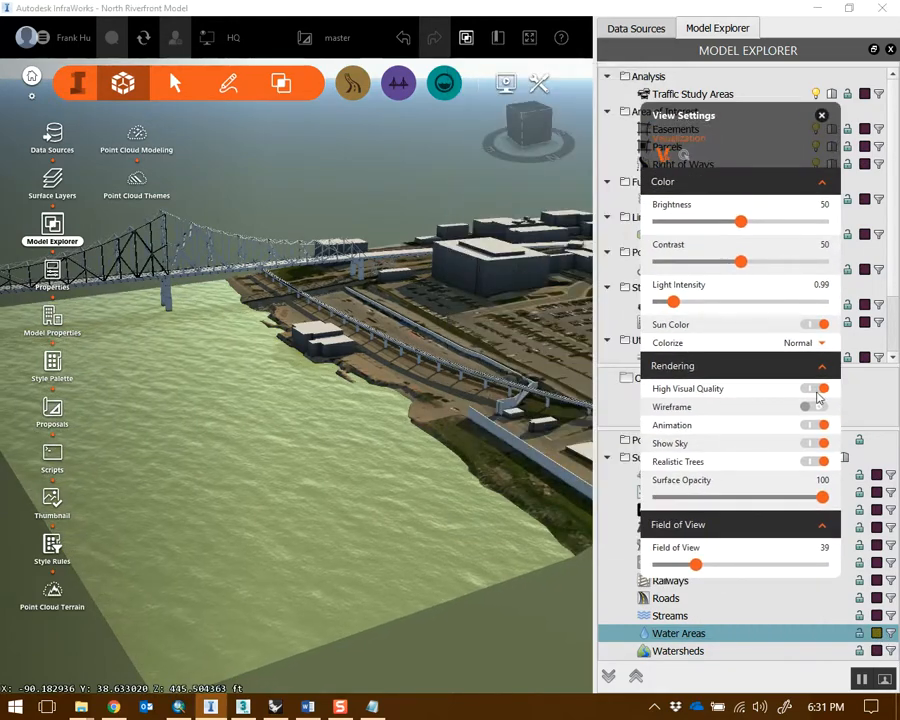
pyautogui.moveTo(390, 300); pyautogui.dragTo(285, 401)
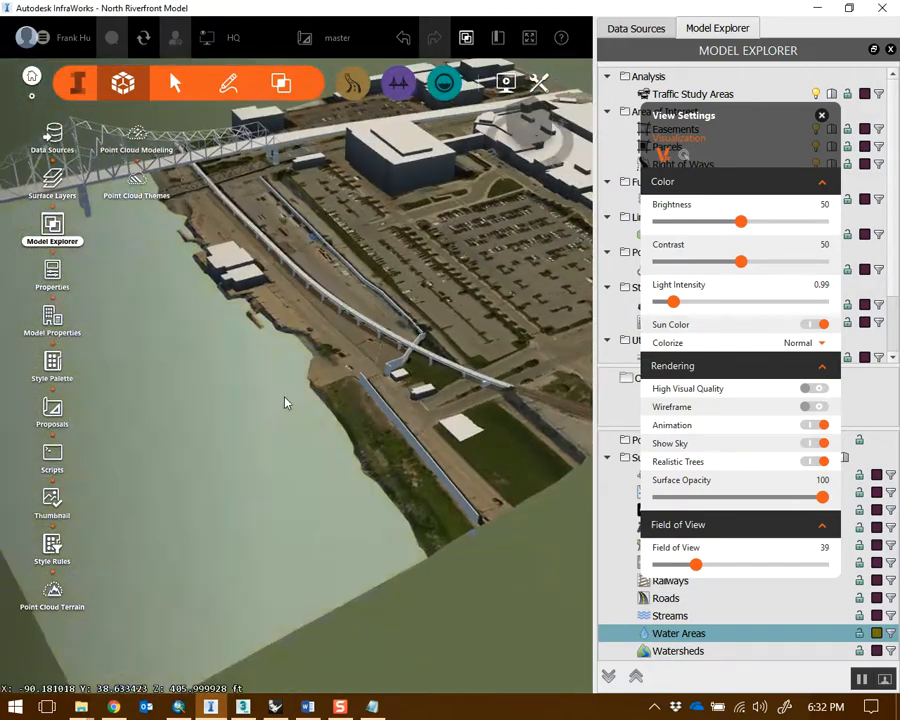
pyautogui.moveTo(733, 119); pyautogui.dragTo(599, 93)
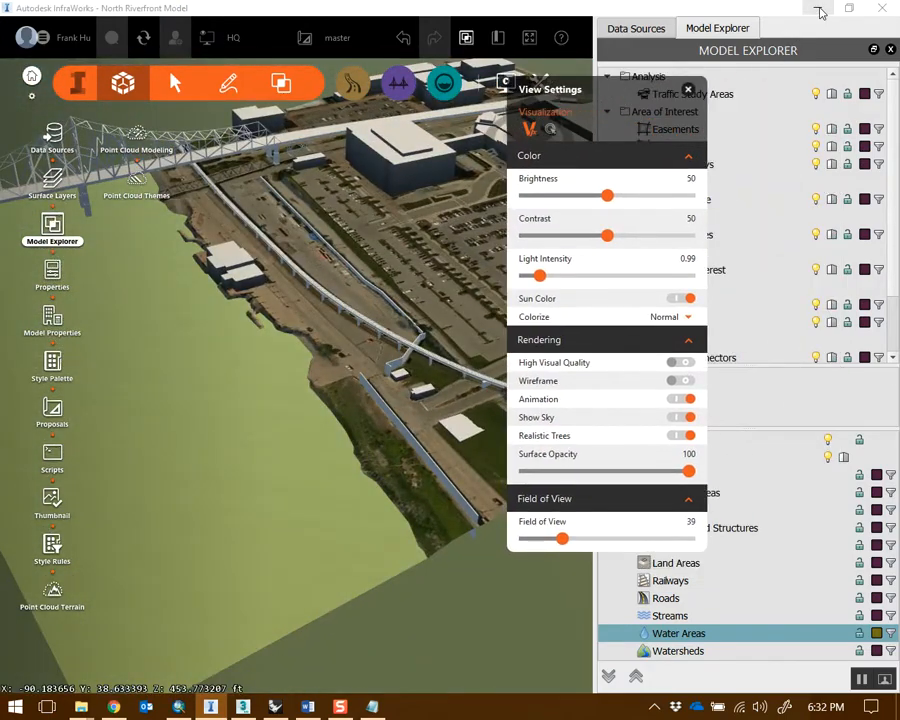
pyautogui.scroll(4, 322, 291)
pyautogui.moveTo(315, 390); pyautogui.dragTo(390, 362)
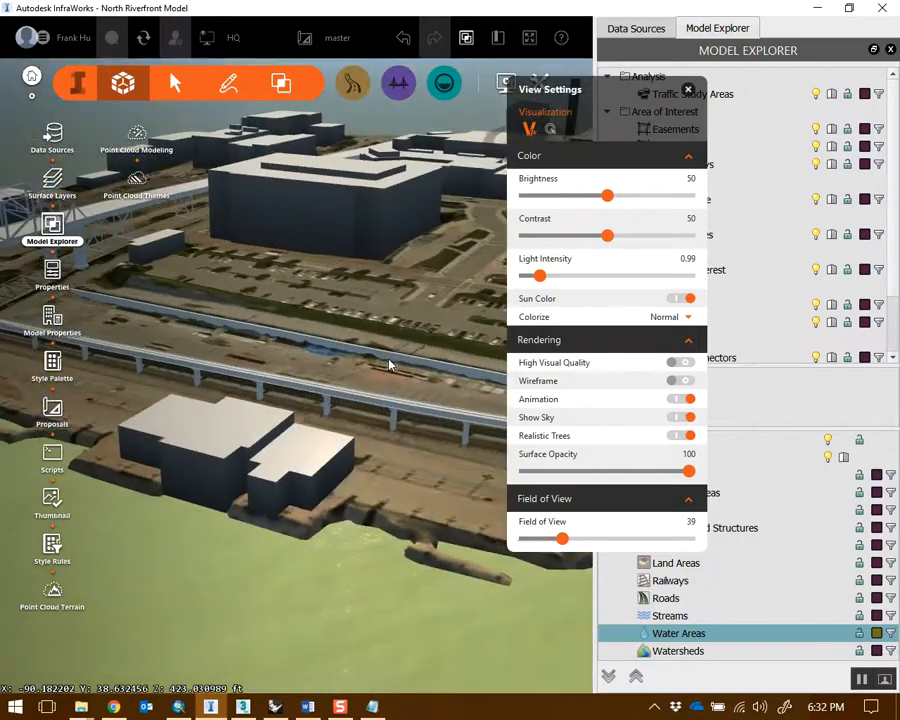
pyautogui.moveTo(390, 362); pyautogui.dragTo(305, 380, button='middle')
pyautogui.moveTo(305, 380); pyautogui.dragTo(196, 430)
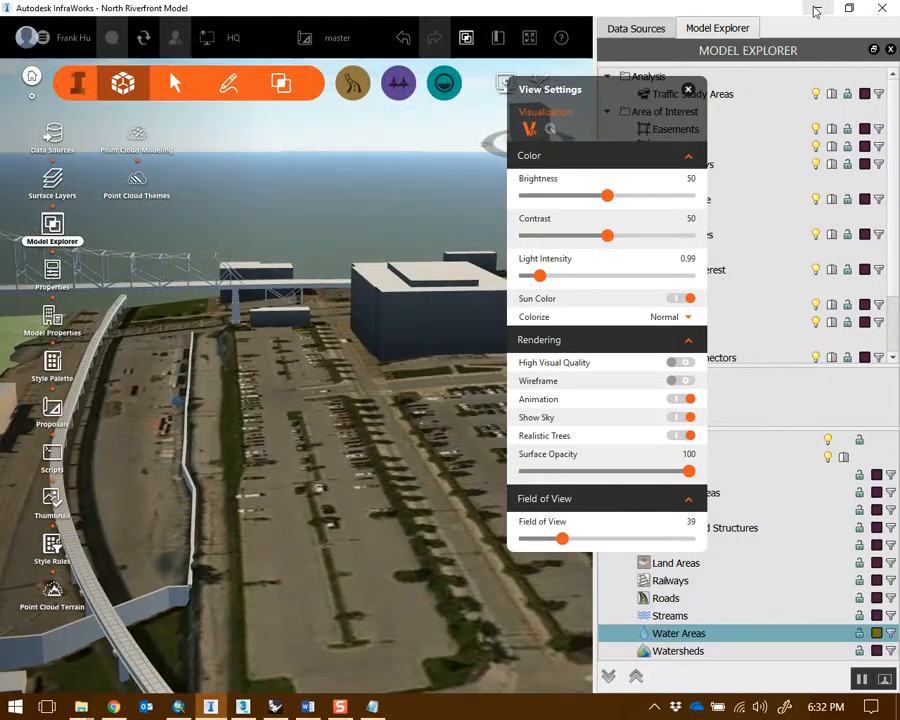
# Switch to NR_MODEL in Rhinoceros, hide the 3D-Floodwall and 3D-Railline layers, and show the L-SP landscape layer
pyautogui.click(819, 9)
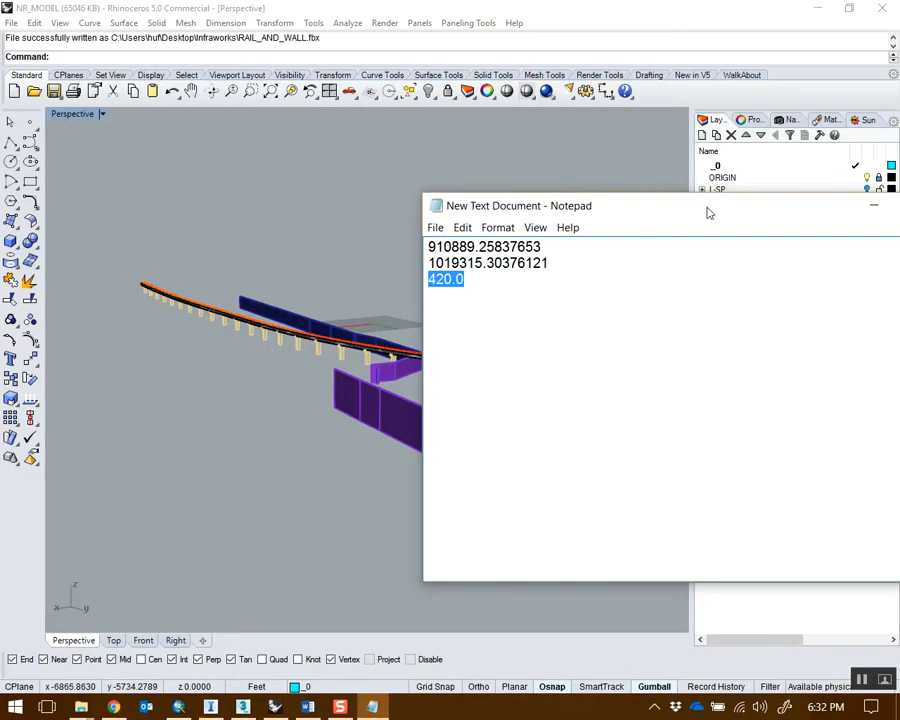
pyautogui.click(870, 206)
pyautogui.click(866, 225)
pyautogui.click(866, 213)
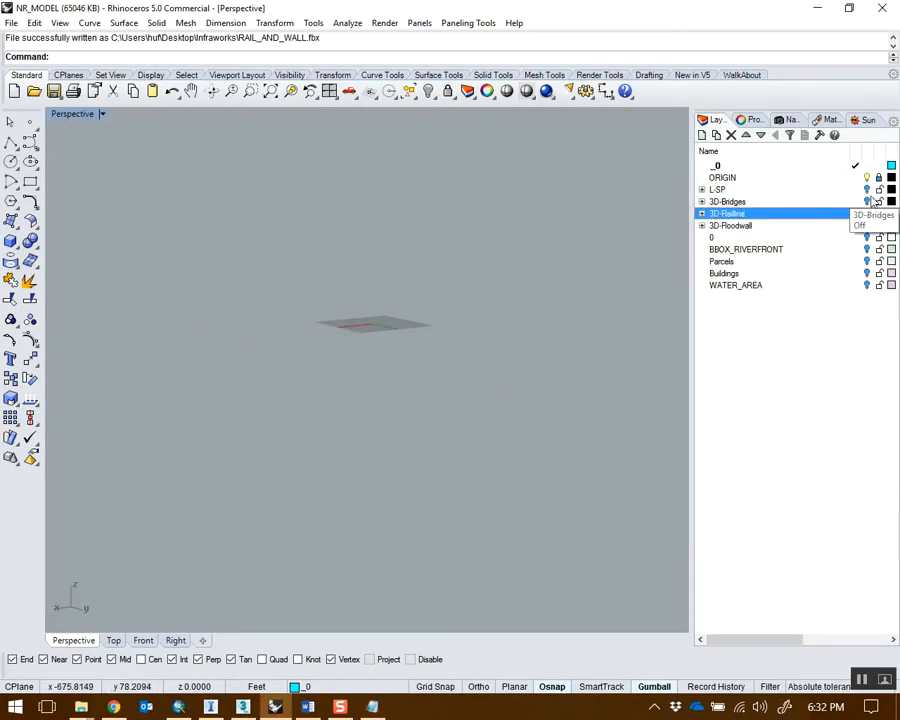
pyautogui.click(867, 189)
pyautogui.scroll(5, 226, 252)
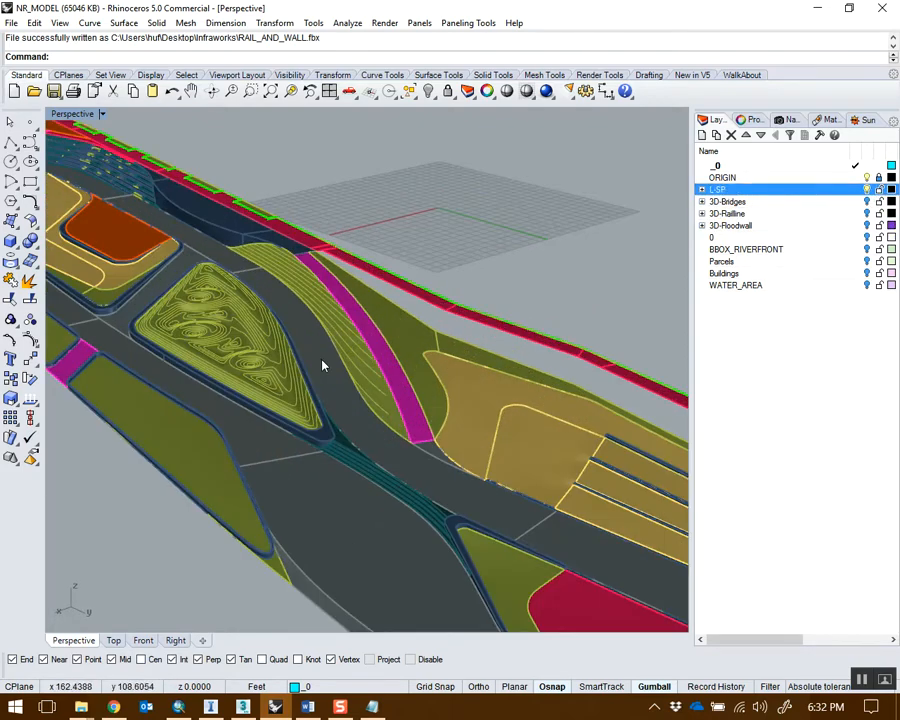
pyautogui.moveTo(305, 335); pyautogui.dragTo(352, 360, button='right')
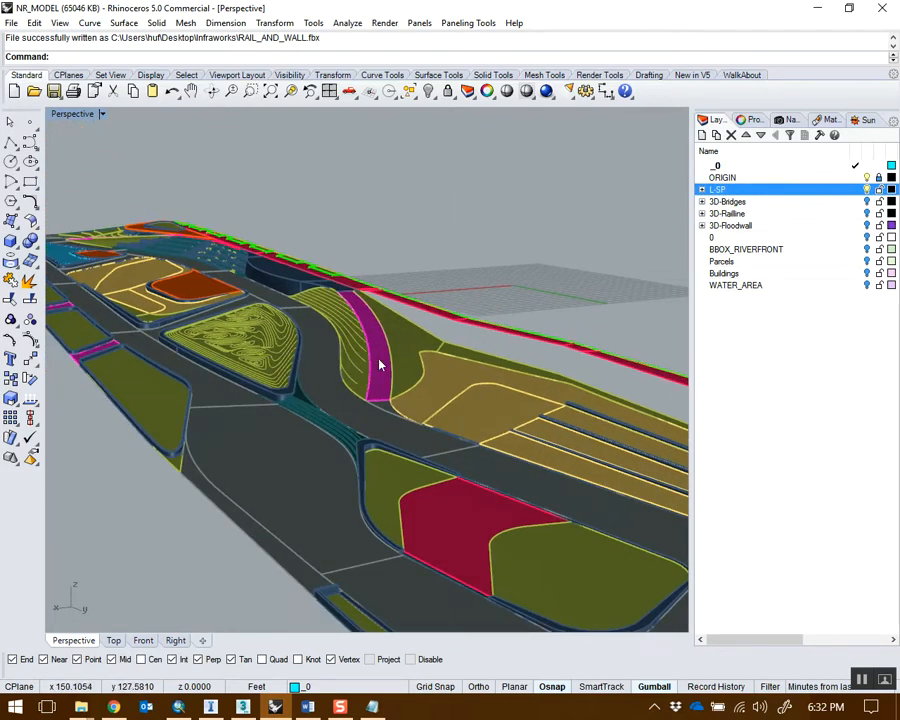
pyautogui.moveTo(205, 385); pyautogui.dragTo(500, 342, button='right')
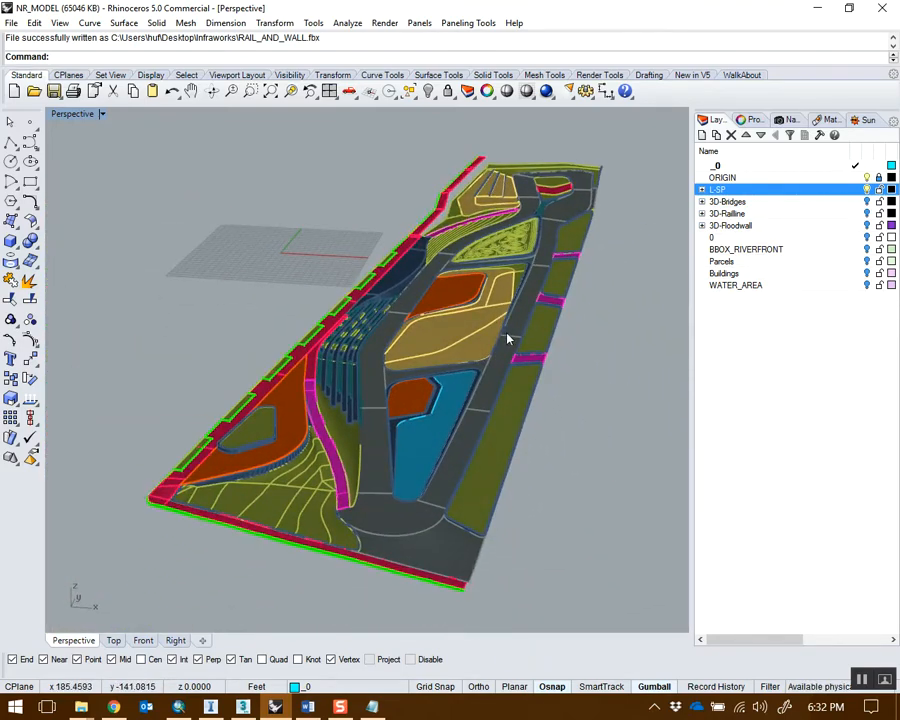
# Switch back to InfraWorks and turn off the Water Areas color override while viewing the riverfront from above
pyautogui.click(211, 707)
pyautogui.moveTo(414, 508); pyautogui.dragTo(319, 424)
pyautogui.moveTo(614, 130); pyautogui.dragTo(763, 144)
pyautogui.scroll(-2, 326, 317)
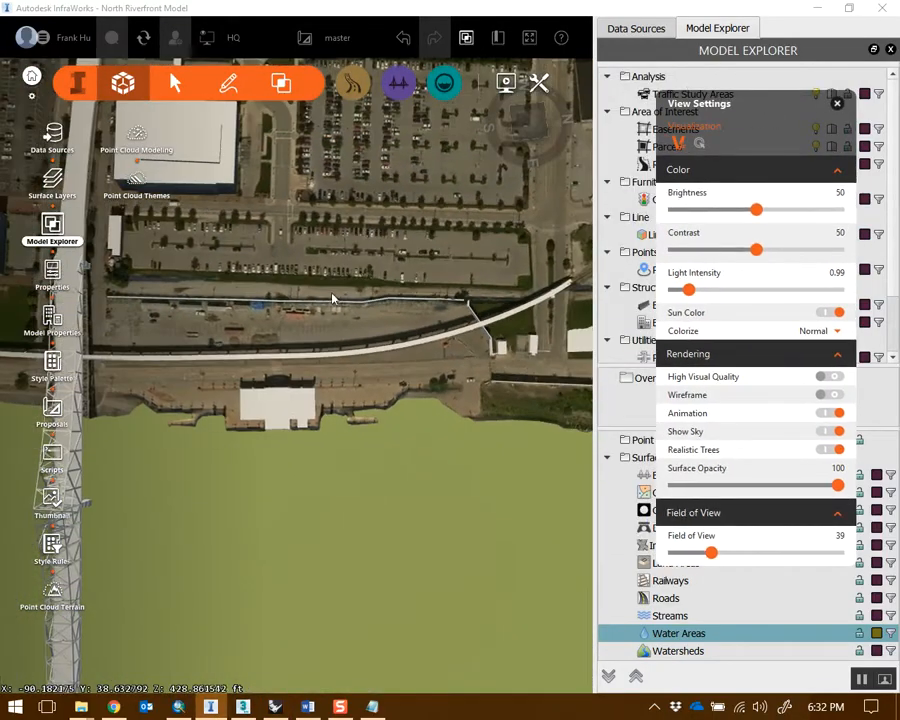
pyautogui.click(876, 633)
pyautogui.scroll(2, 213, 358)
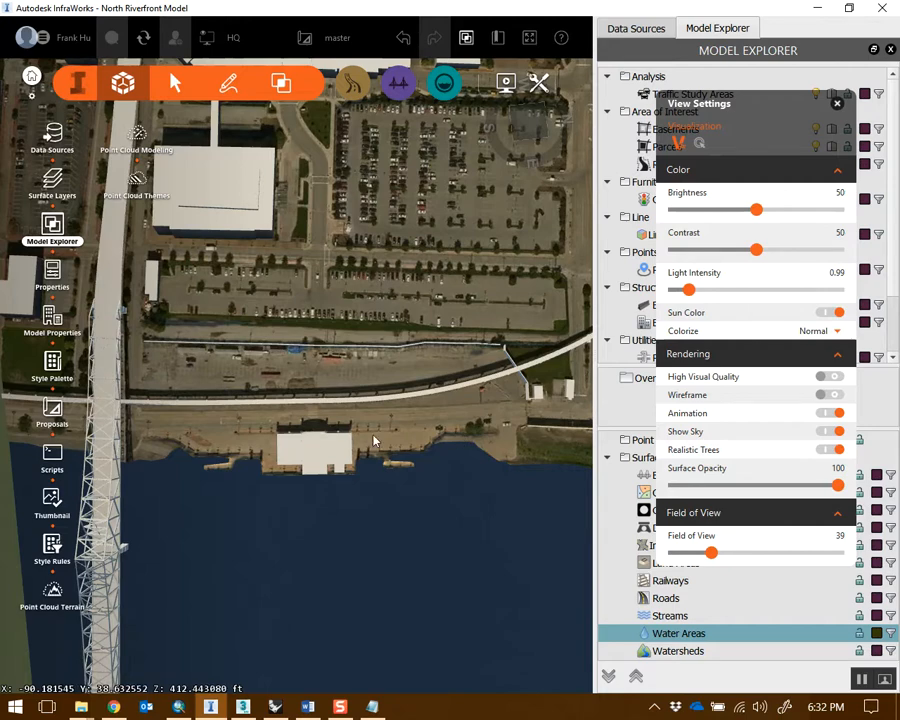
# Examine the project site between the bridge, floodwall, elevated rail line and riverbank from several angles
pyautogui.moveTo(493, 441)
pyautogui.mouseDown(button='middle')
pyautogui.moveTo(470, 446)
pyautogui.moveTo(496, 460)
pyautogui.mouseUp(button='middle')
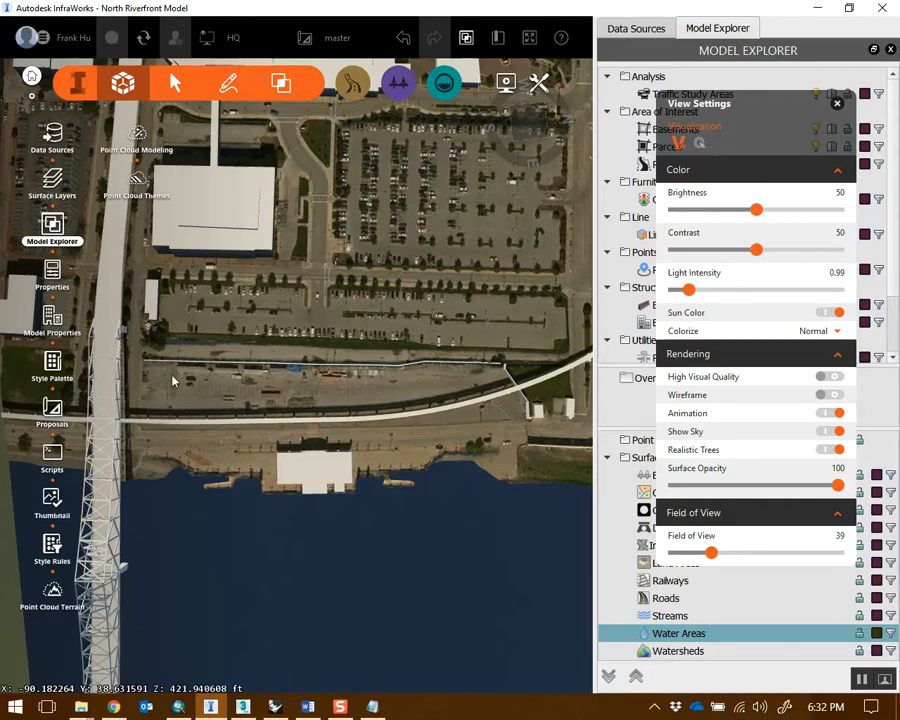
pyautogui.scroll(2, 173, 380)
pyautogui.moveTo(179, 404); pyautogui.dragTo(229, 434, button='middle')
pyautogui.moveTo(229, 434); pyautogui.dragTo(225, 372)
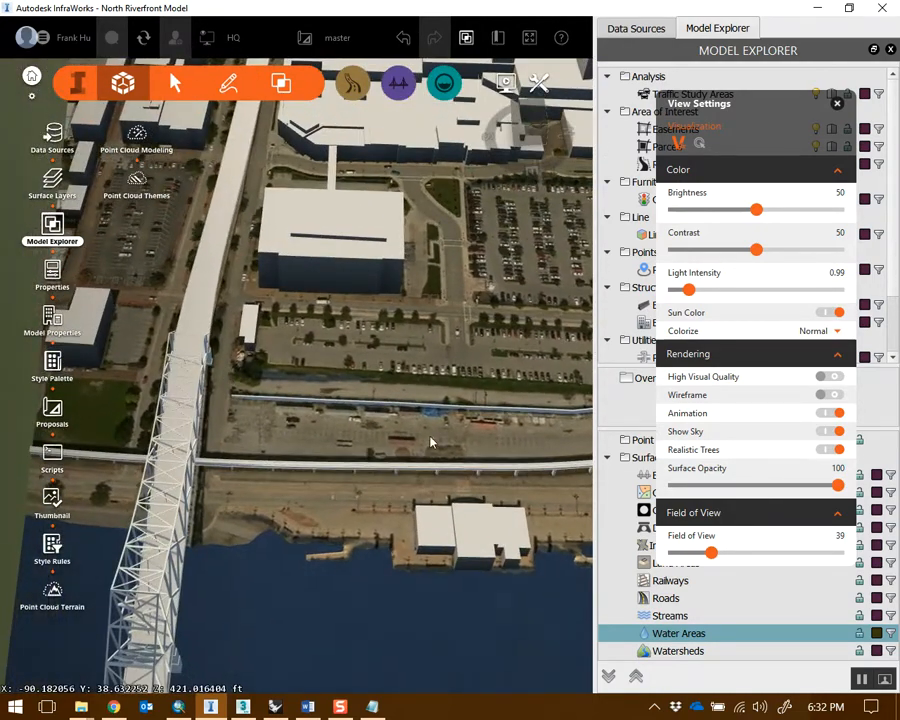
pyautogui.moveTo(431, 441); pyautogui.dragTo(343, 373)
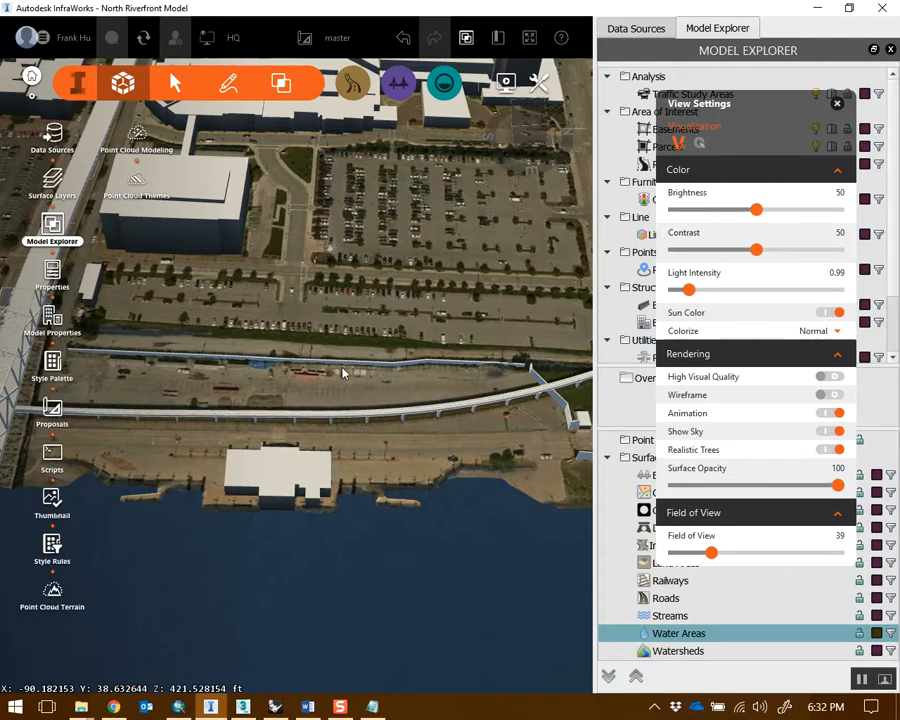
pyautogui.moveTo(65, 405); pyautogui.dragTo(126, 399)
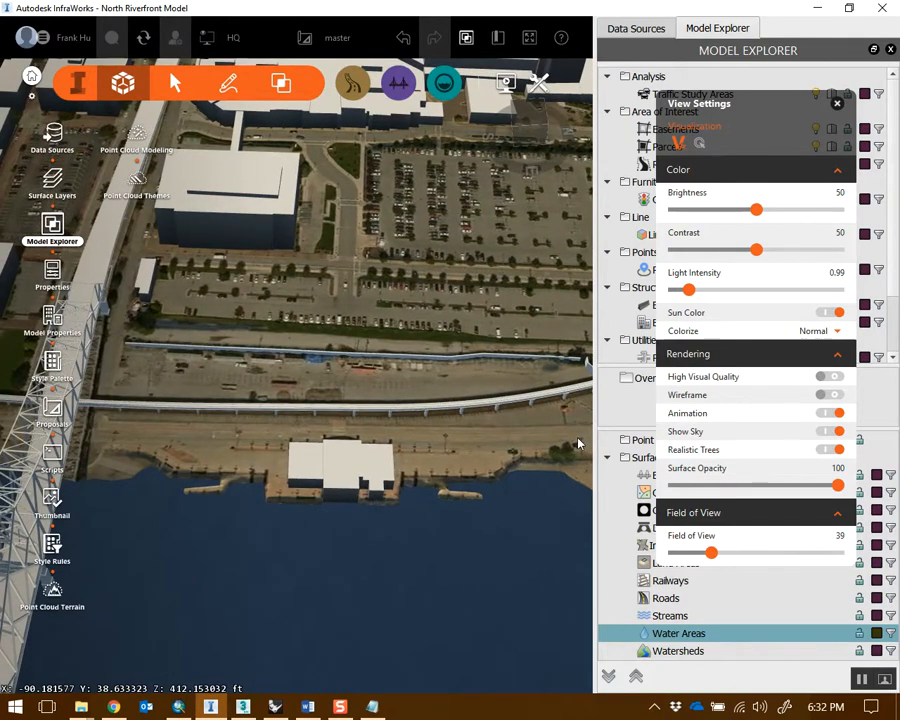
pyautogui.moveTo(578, 443); pyautogui.dragTo(472, 519)
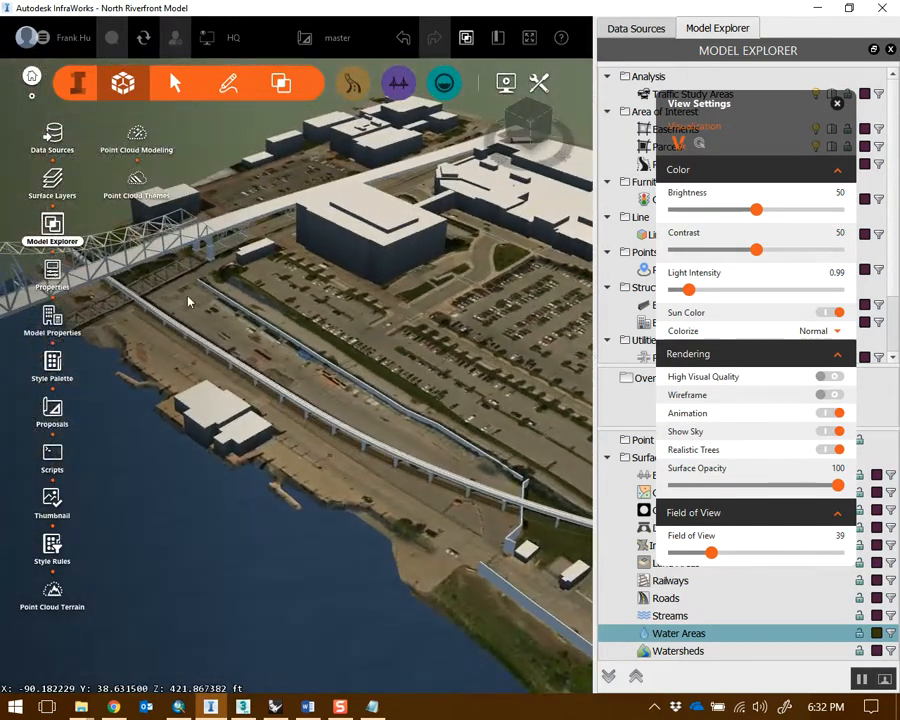
pyautogui.moveTo(296, 418); pyautogui.dragTo(295, 370)
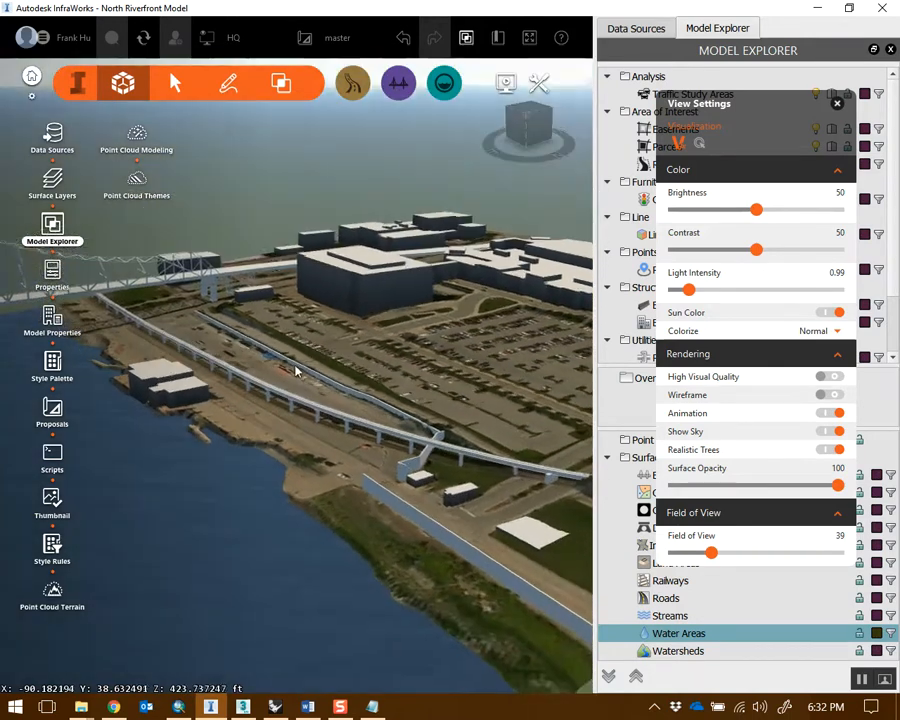
pyautogui.click(864, 679)
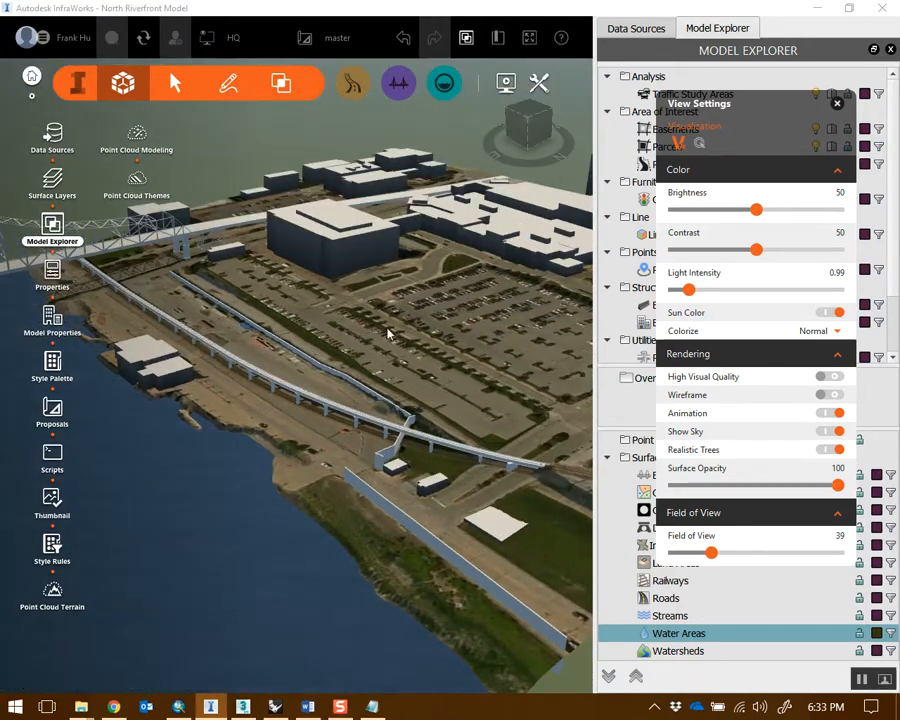
pyautogui.moveTo(388, 334); pyautogui.dragTo(544, 330)
# Switch to Rhinoceros and examine the L-SP landscape model's paths, ramps, stairs and planting areas from overview and close up
pyautogui.click(278, 706)
pyautogui.moveTo(562, 514); pyautogui.dragTo(607, 421, button='right')
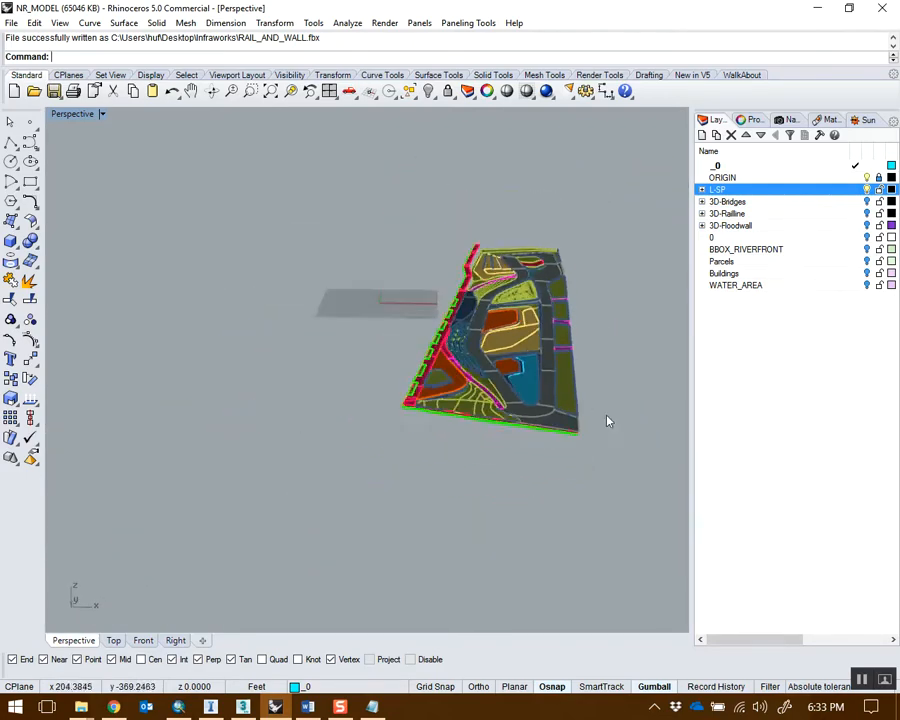
pyautogui.moveTo(412, 199); pyautogui.dragTo(410, 198)
pyautogui.moveTo(520, 214); pyautogui.dragTo(484, 352, button='right')
pyautogui.click(601, 478)
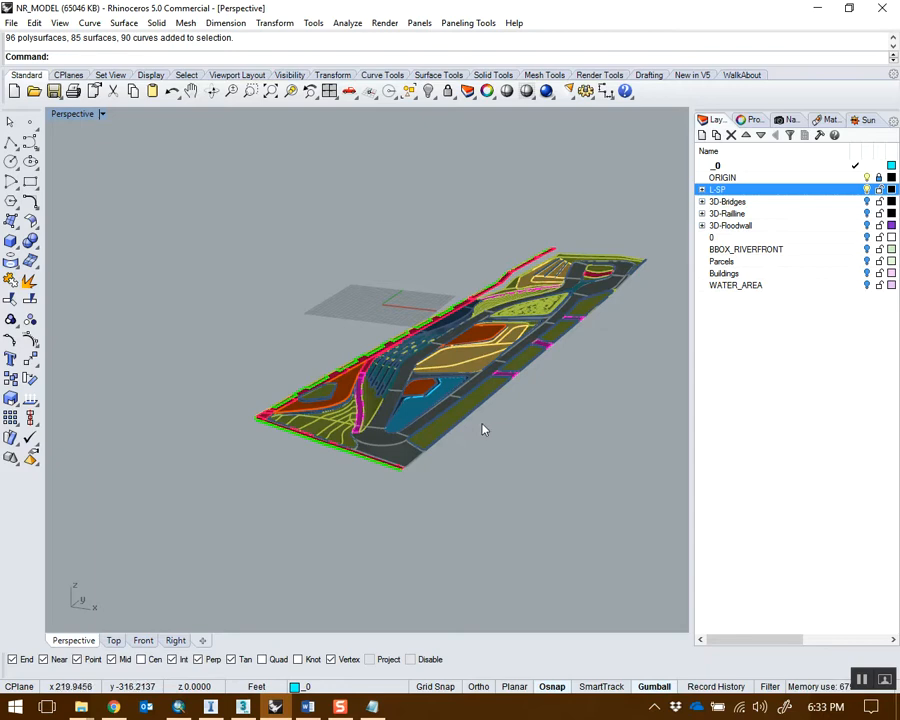
pyautogui.scroll(6, 490, 421)
pyautogui.moveTo(516, 329); pyautogui.dragTo(548, 311, button='right')
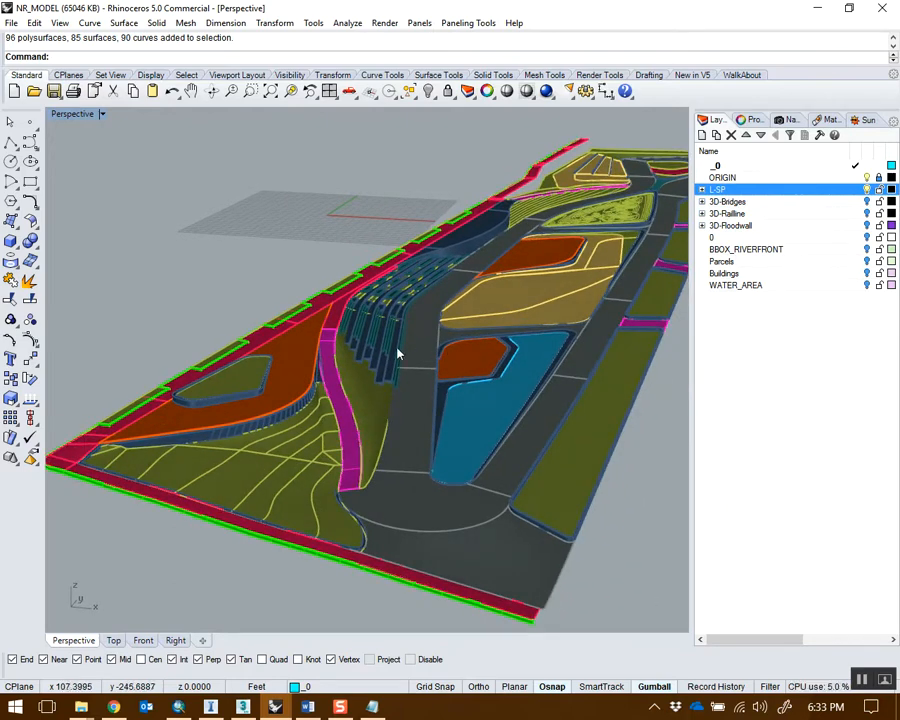
pyautogui.scroll(2, 397, 387)
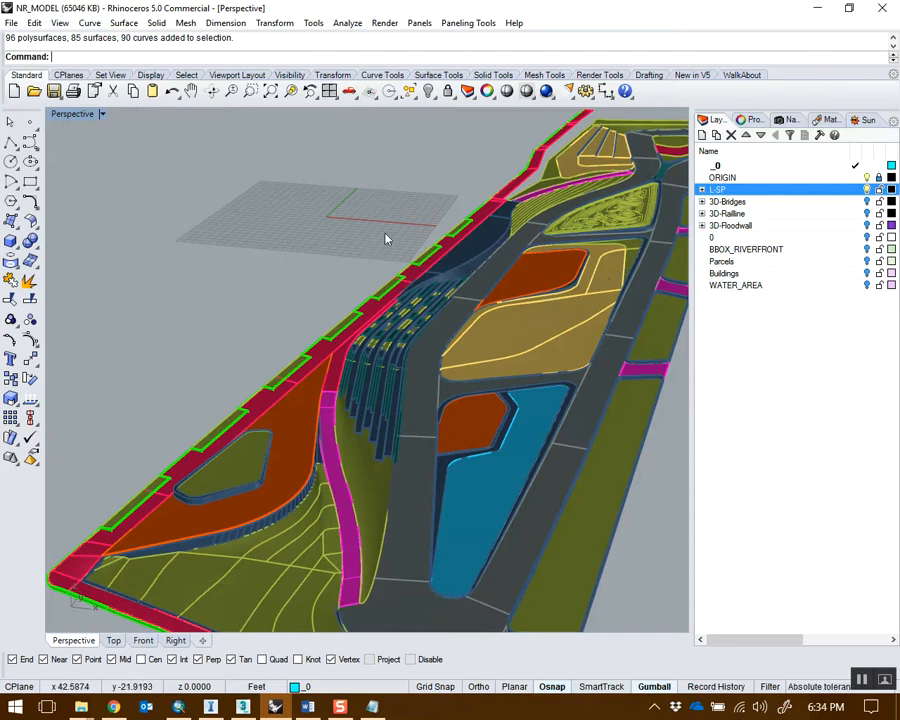
pyautogui.scroll(-10, 380, 241)
pyautogui.moveTo(328, 284); pyautogui.dragTo(388, 267, button='right')
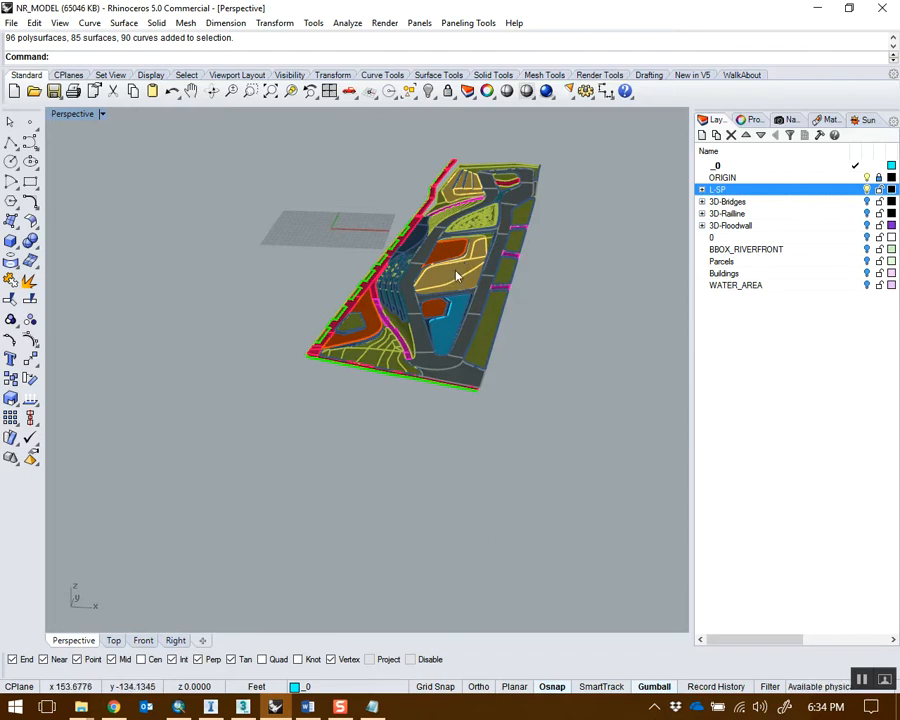
pyautogui.moveTo(516, 291); pyautogui.dragTo(508, 432, button='right')
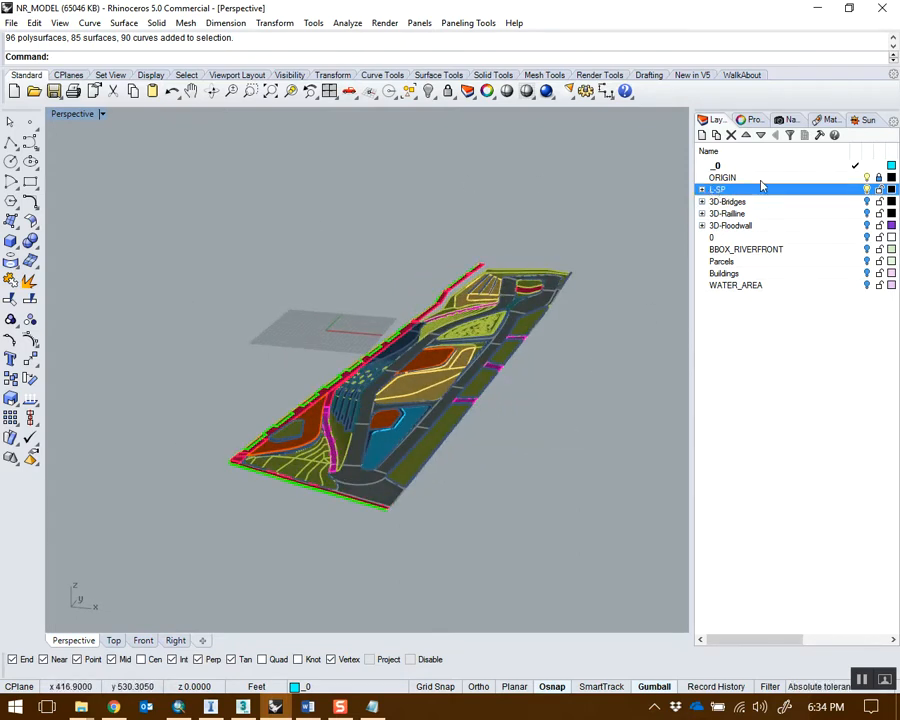
# Make L-SP the current layer, unlock ORIGIN, and hide both the ORIGIN and _0 layers
pyautogui.doubleClick(838, 190)
pyautogui.click(879, 178)
pyautogui.click(866, 178)
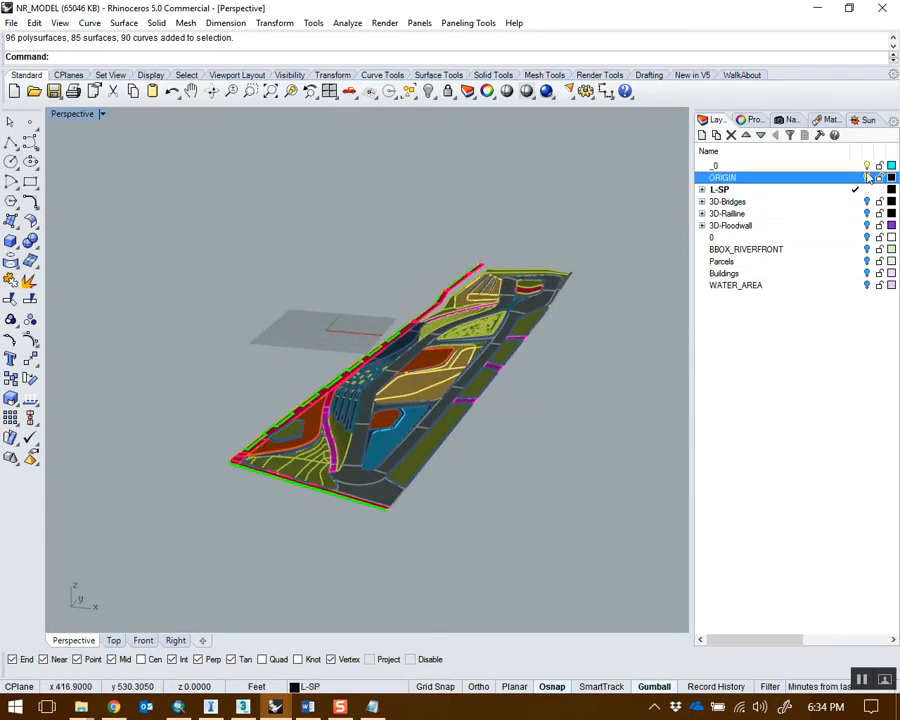
pyautogui.click(866, 166)
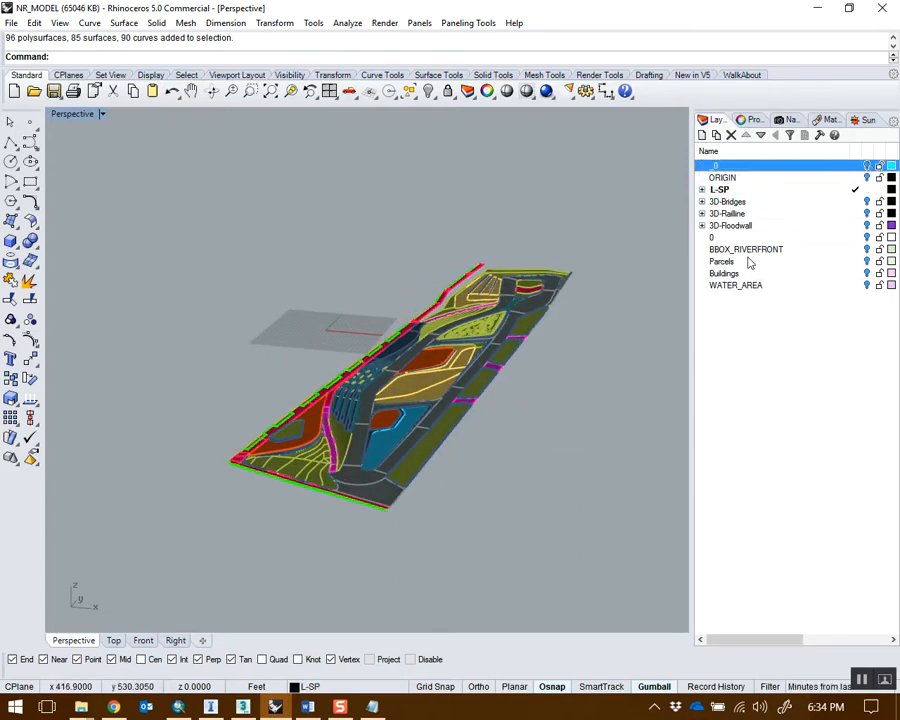
# Expand the L-SP layer and hide all of its sublayers except CURB to examine the curbs alone
pyautogui.click(702, 190)
pyautogui.click(778, 203)
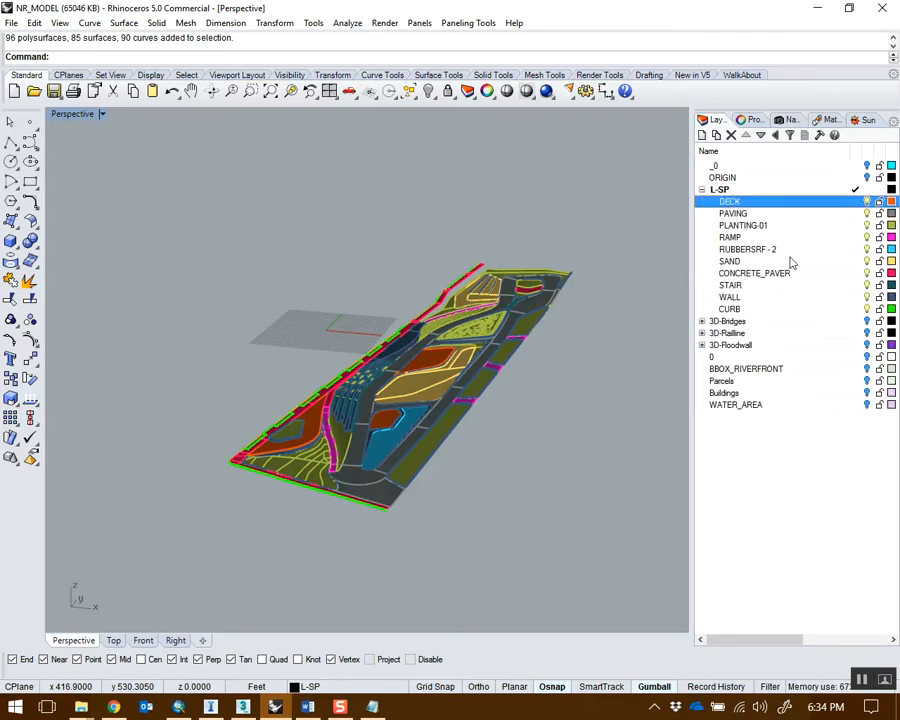
pyautogui.scroll(5, 487, 406)
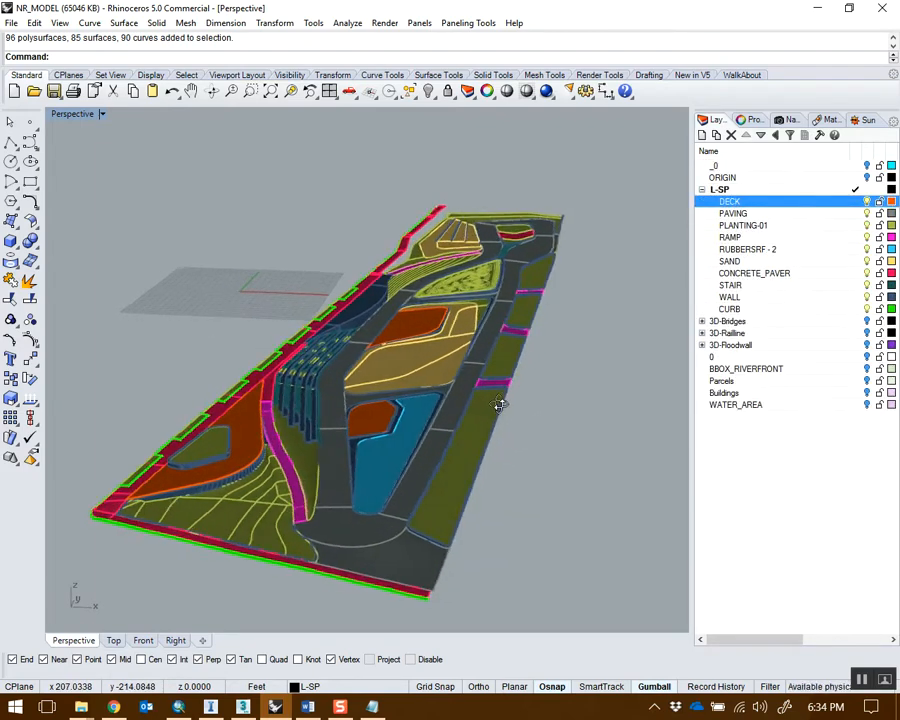
pyautogui.scroll(2, 498, 404)
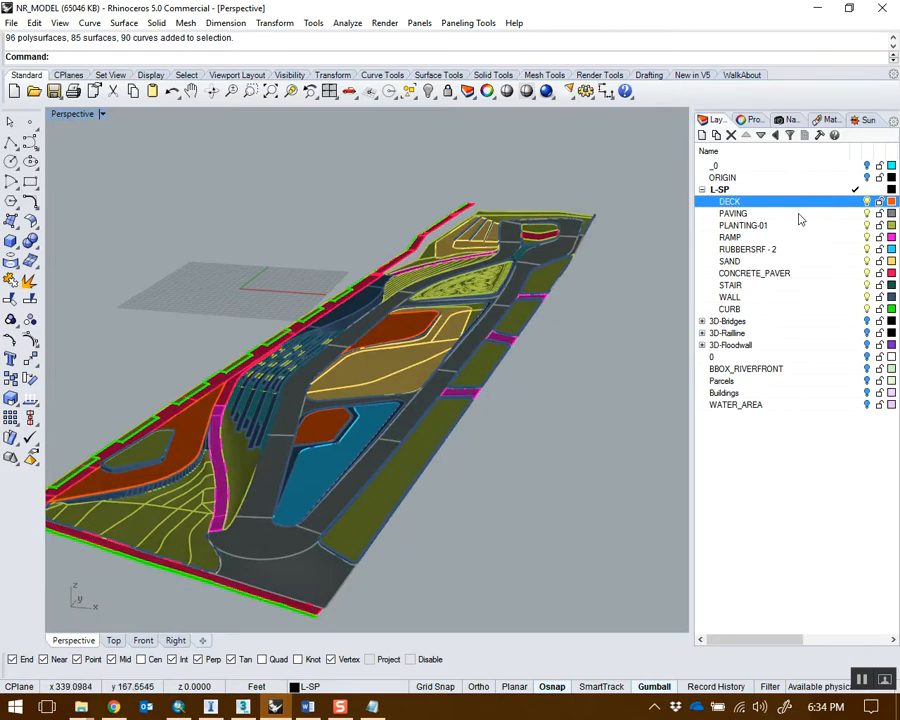
pyautogui.click(735, 191)
pyautogui.moveTo(867, 202); pyautogui.dragTo(872, 312)
pyautogui.click(868, 310)
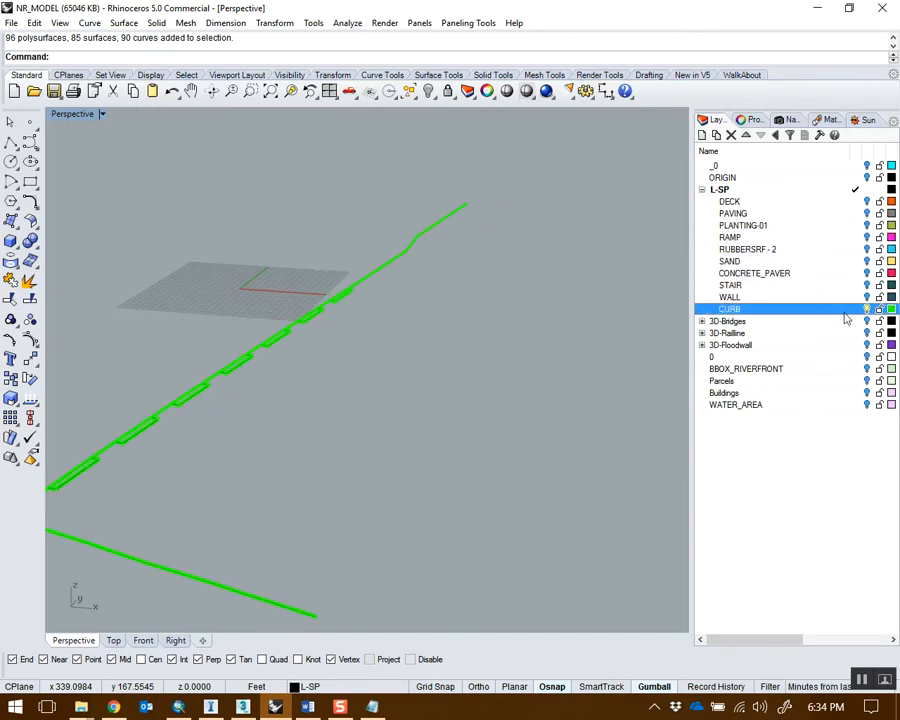
pyautogui.moveTo(301, 444); pyautogui.dragTo(337, 424, button='right')
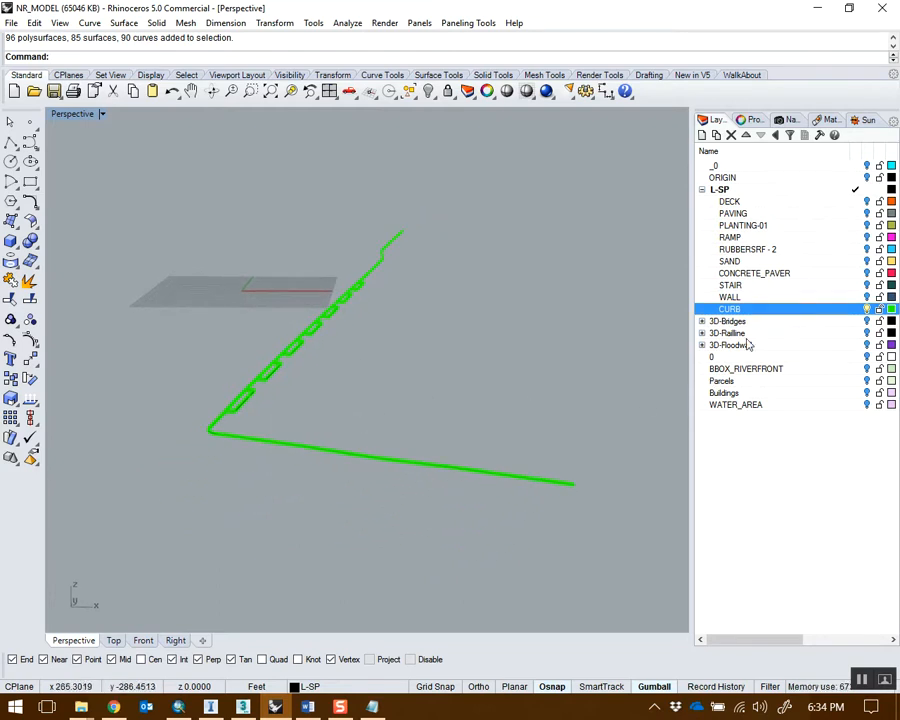
# Show WALL, STAIR, CONCRETE_PAVER, SAND, RUBBERSRF - 2, RAMP, PLANTING-01, PAVING and DECK again one by one, examining each material layer
pyautogui.click(867, 297)
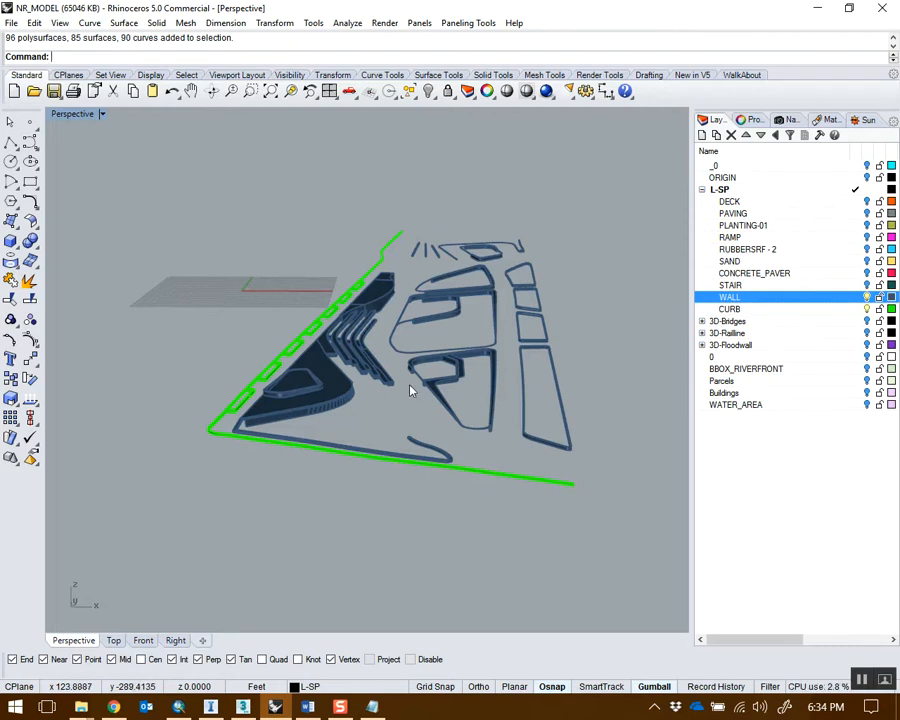
pyautogui.click(867, 285)
pyautogui.click(867, 273)
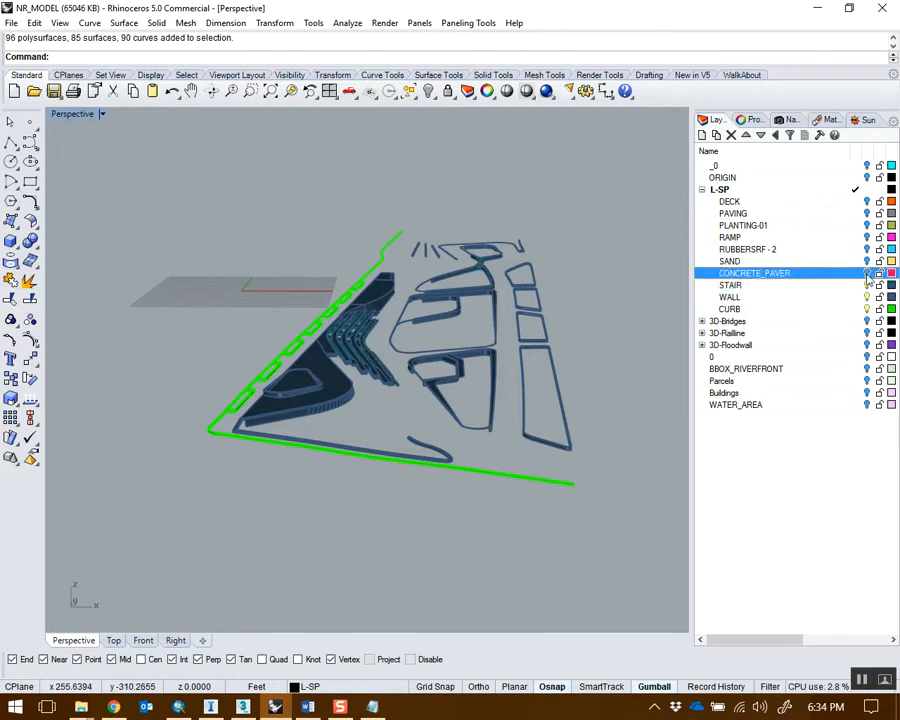
pyautogui.click(867, 261)
pyautogui.click(867, 249)
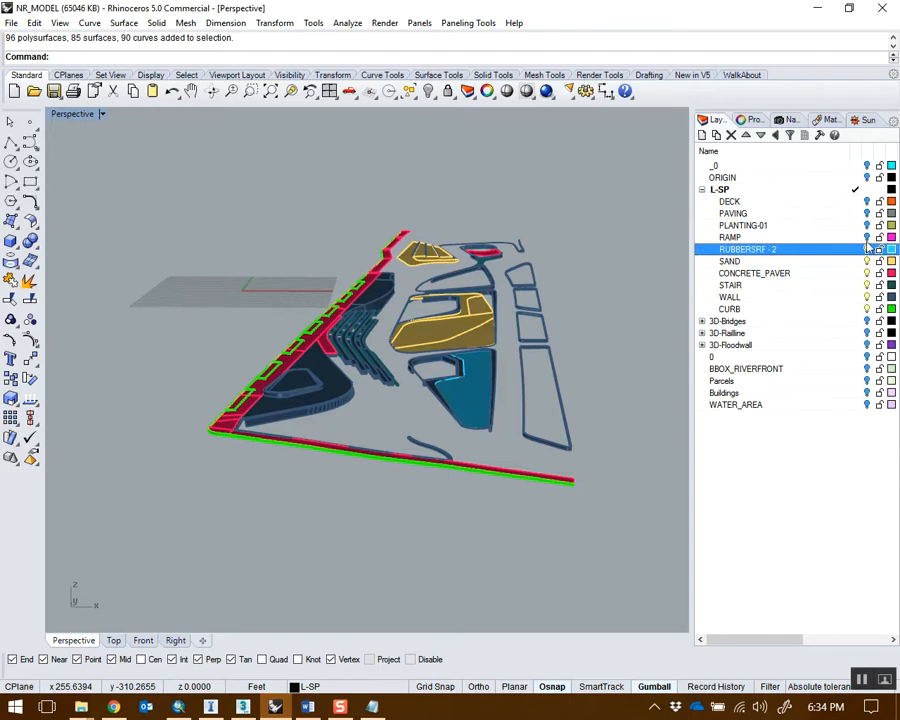
pyautogui.click(867, 237)
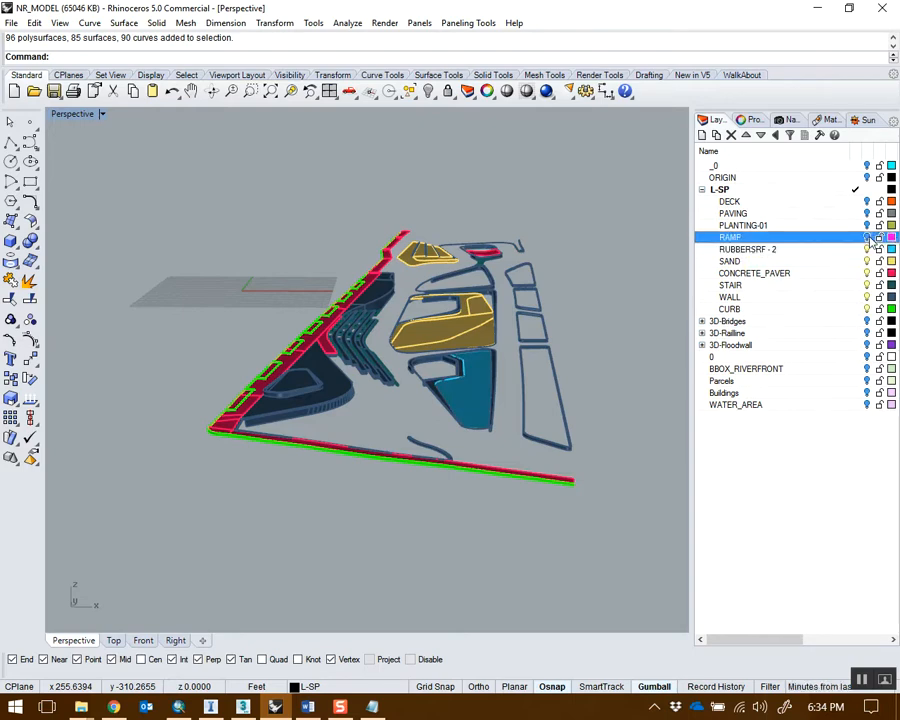
pyautogui.moveTo(676, 318); pyautogui.dragTo(600, 332, button='right')
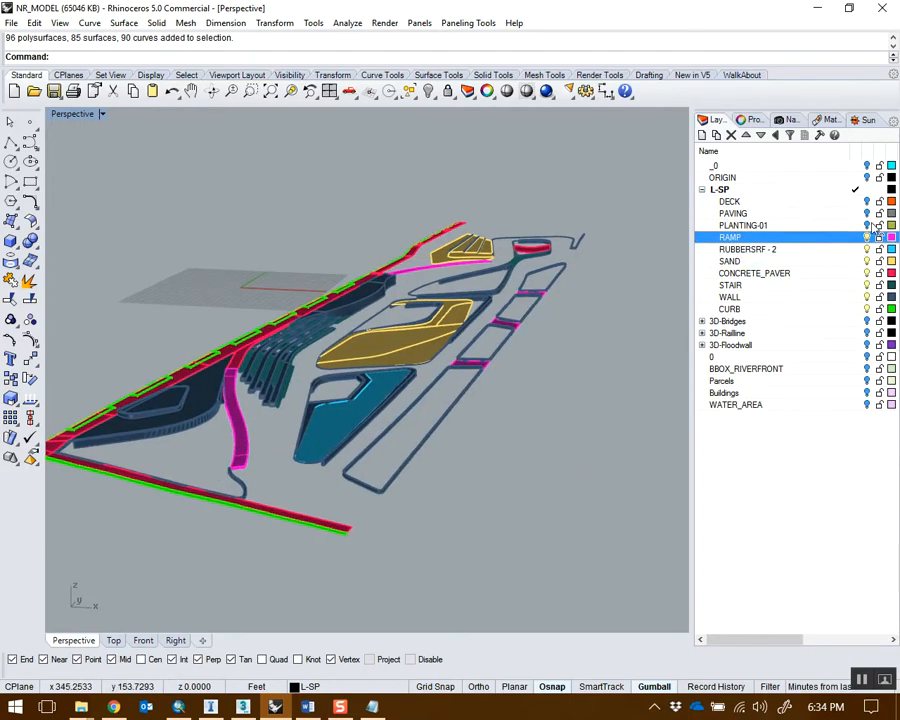
pyautogui.click(867, 225)
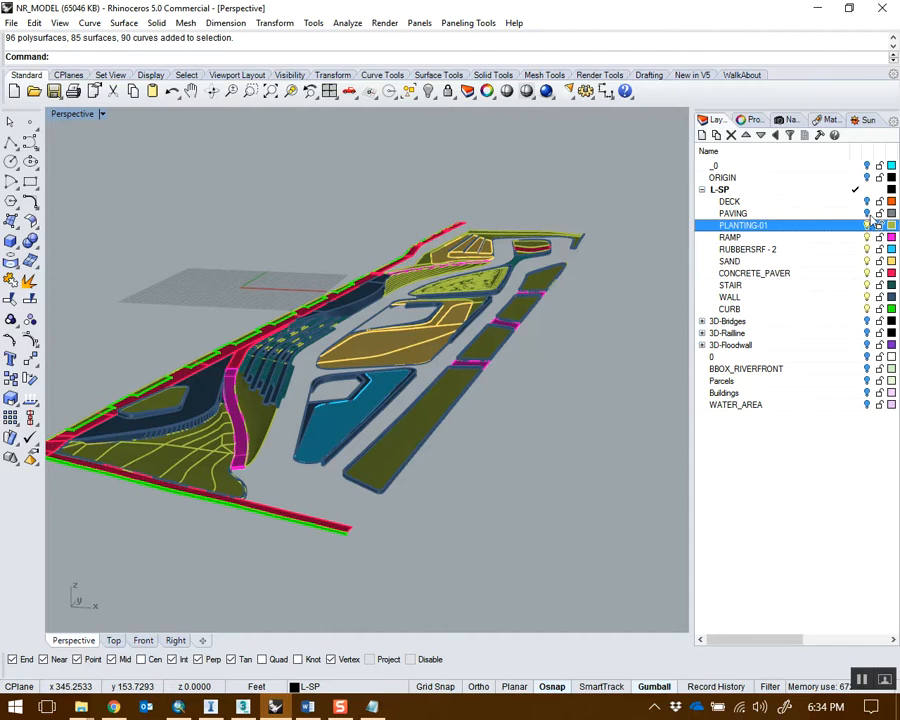
pyautogui.click(867, 213)
pyautogui.click(867, 201)
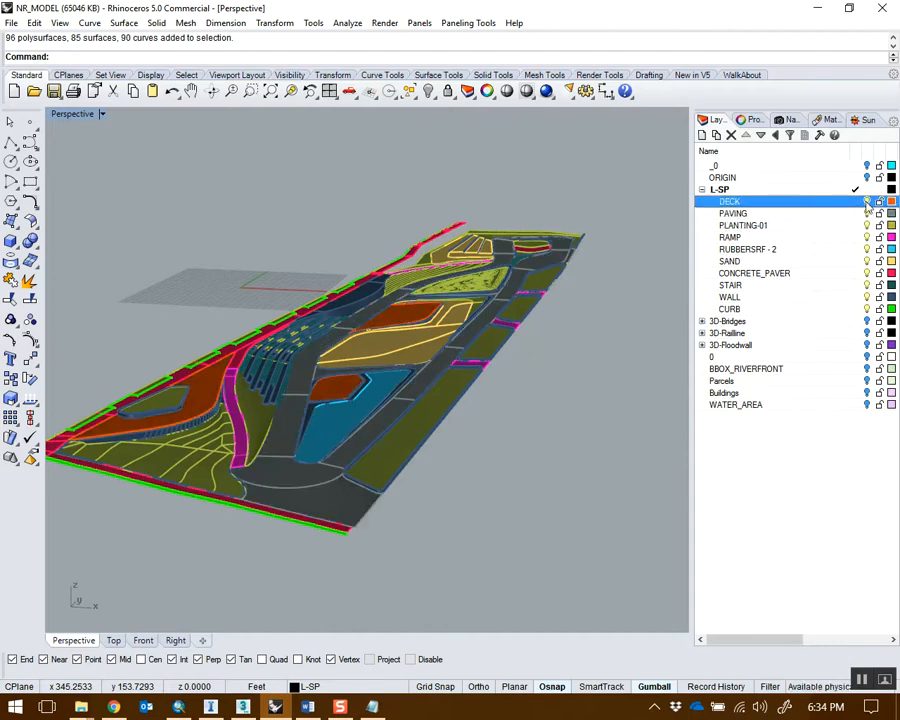
# Select the entire L-SP landscape geometry and create polygon meshes from it, keeping the offered polygon density
pyautogui.moveTo(360, 233); pyautogui.dragTo(257, 376, button='right')
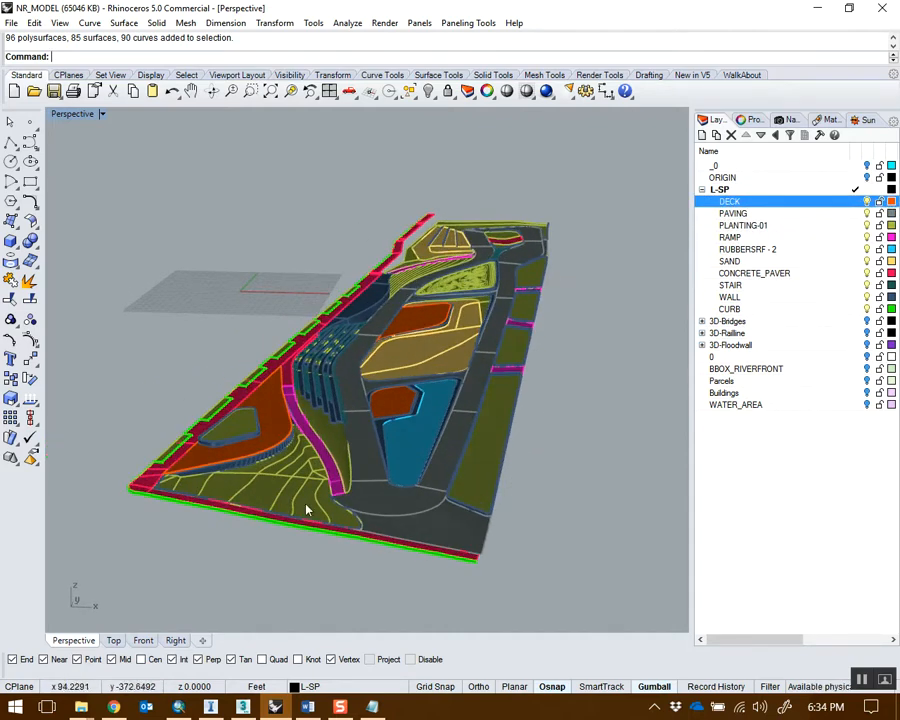
pyautogui.moveTo(434, 338); pyautogui.dragTo(468, 372, button='right')
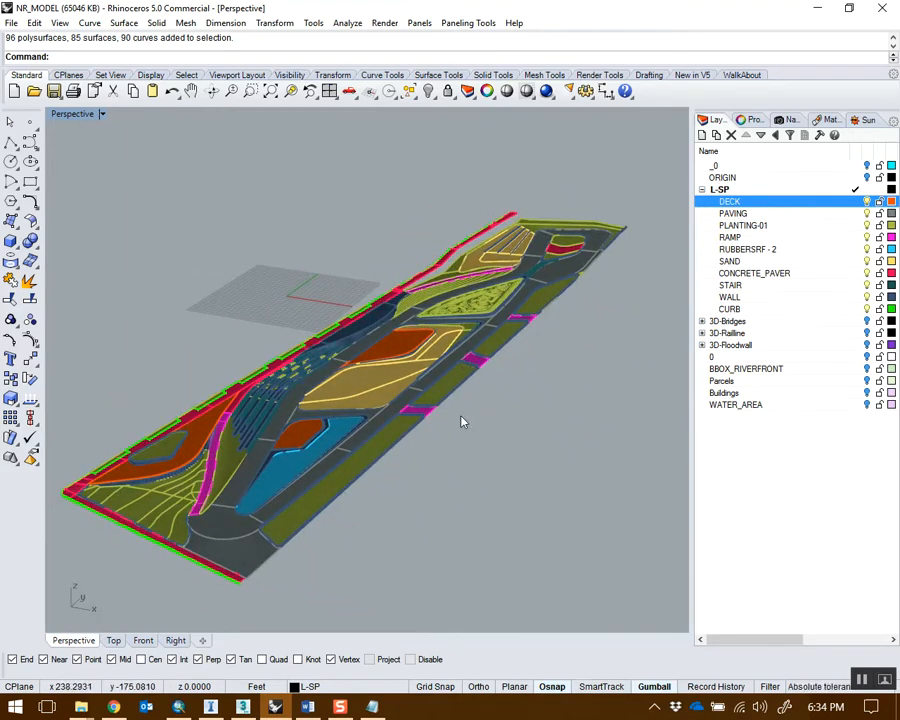
pyautogui.scroll(-3, 582, 381)
pyautogui.moveTo(582, 381); pyautogui.dragTo(587, 420, button='right')
pyautogui.moveTo(617, 499); pyautogui.dragTo(270, 222)
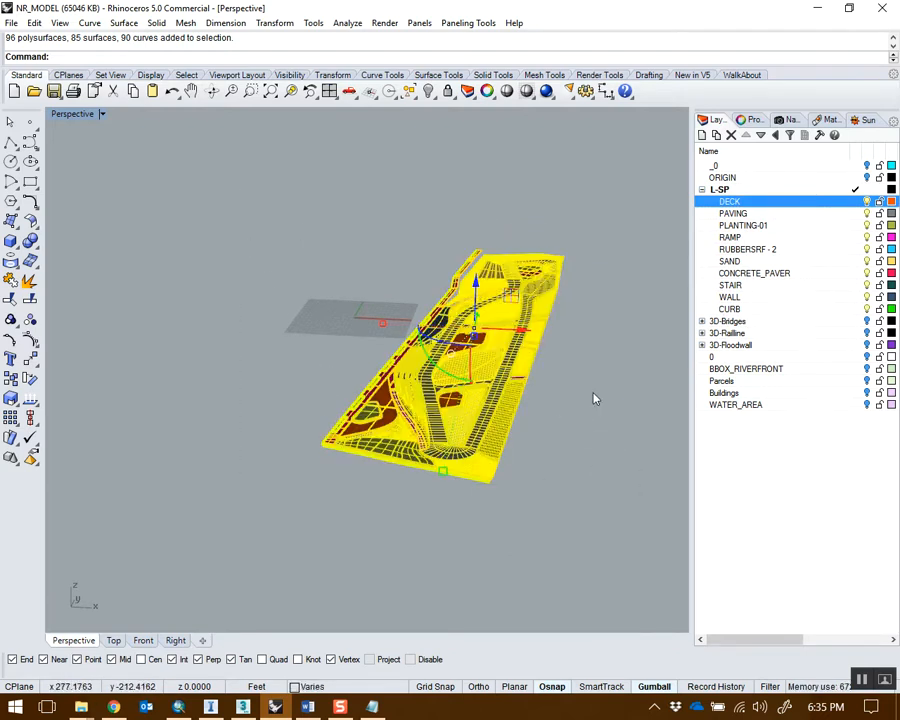
pyautogui.scroll(3, 449, 441)
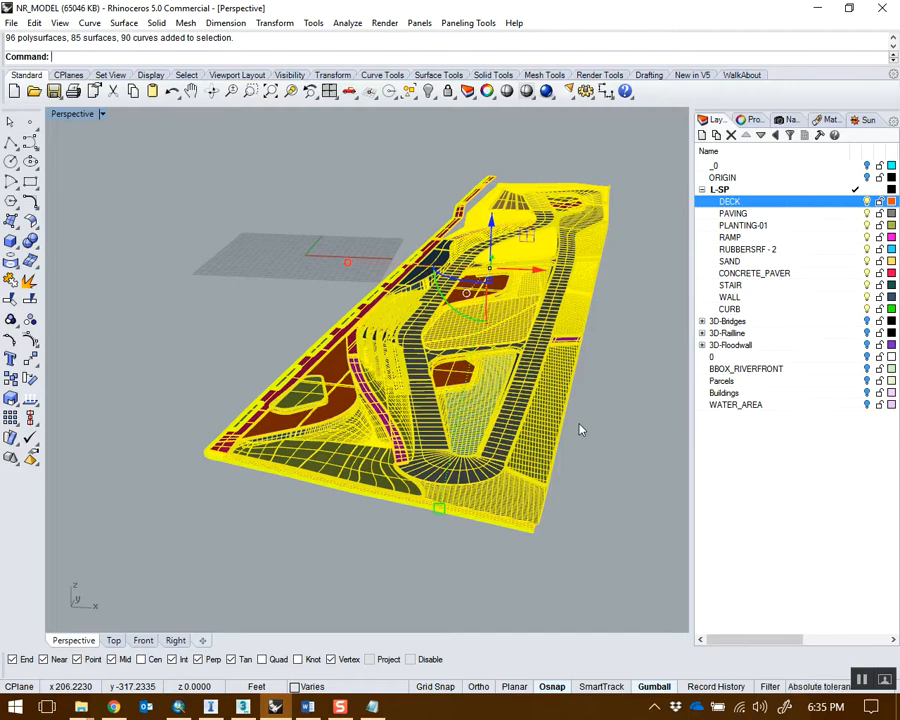
pyautogui.press('Return')
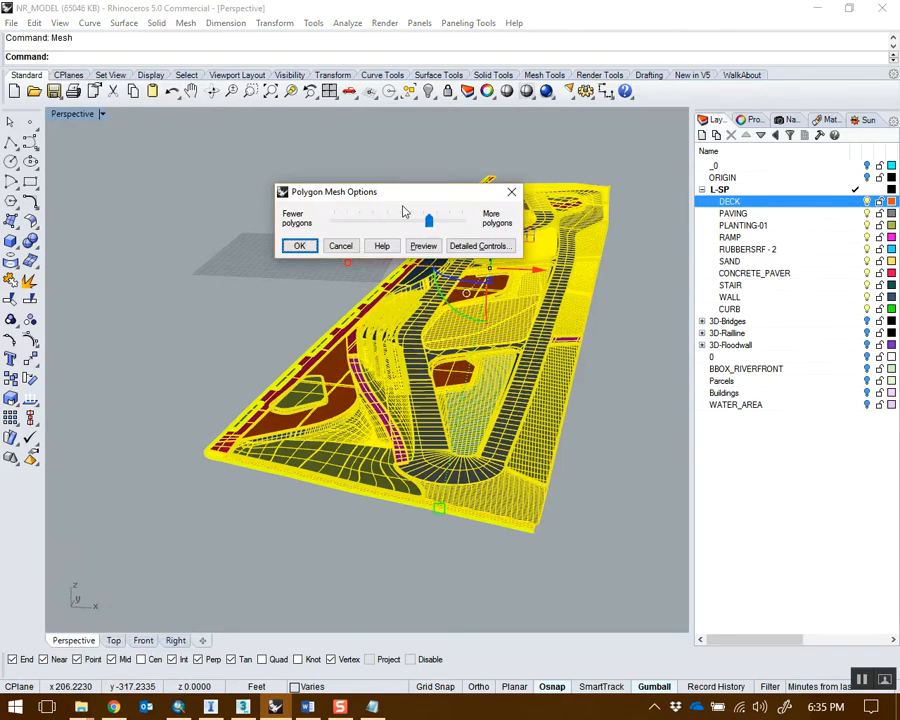
pyautogui.moveTo(424, 197); pyautogui.dragTo(442, 273)
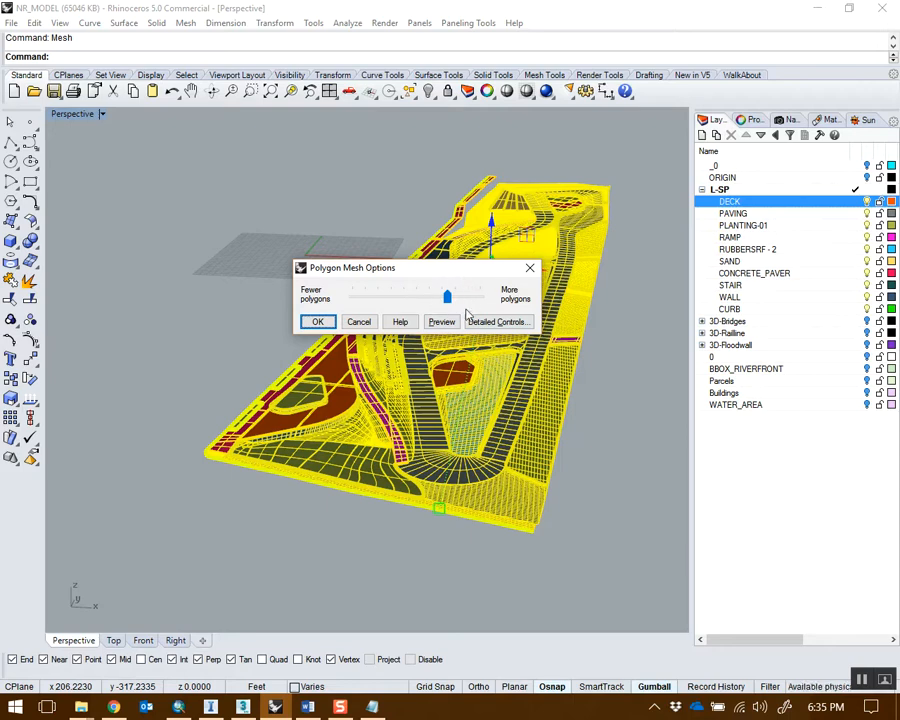
pyautogui.click(317, 322)
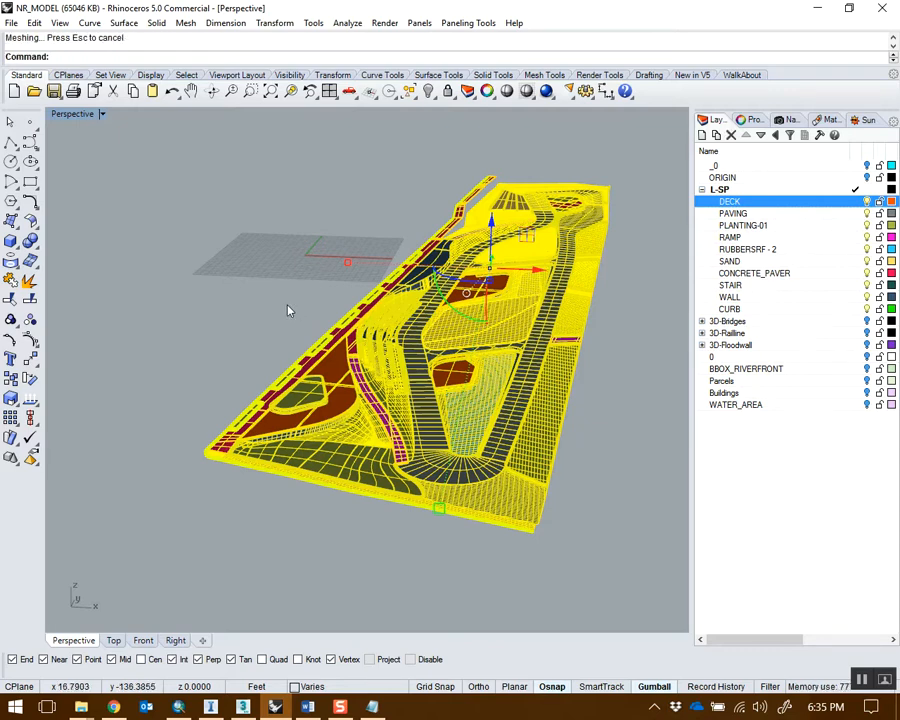
# Clear the selection and check which overlapping objects can be picked at the large sand area, selecting none of them
pyautogui.moveTo(231, 304)
pyautogui.mouseDown(button='right')
pyautogui.moveTo(229, 295)
pyautogui.moveTo(239, 295)
pyautogui.mouseUp(button='right')
pyautogui.click(239, 295)
pyautogui.moveTo(577, 372); pyautogui.dragTo(543, 362, button='right')
pyautogui.scroll(5, 462, 346)
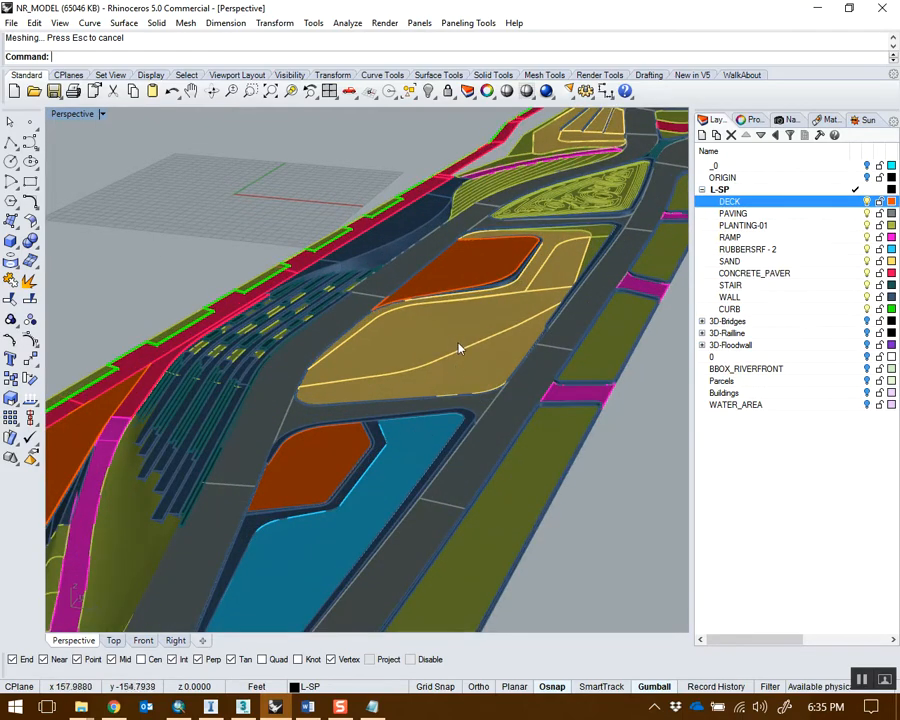
pyautogui.click(485, 350)
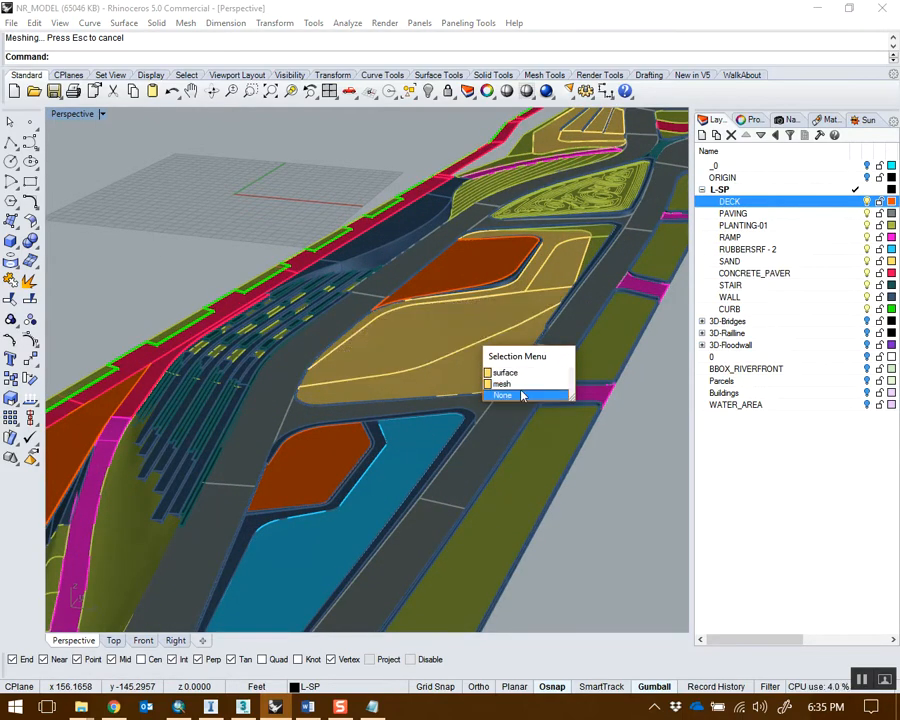
pyautogui.click(621, 450)
pyautogui.moveTo(432, 342); pyautogui.dragTo(474, 338, button='right')
pyautogui.scroll(4, 474, 338)
pyautogui.click(474, 338)
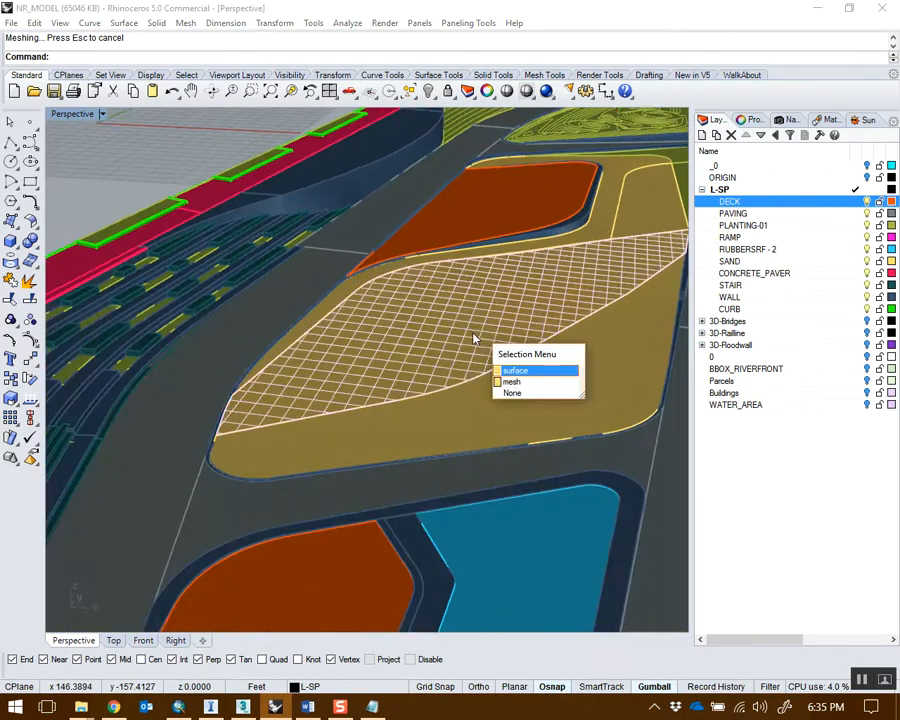
pyautogui.press('Escape')
# Select all mesh objects of the landscape model with SelMesh
pyautogui.scroll(-10, 510, 369)
pyautogui.moveTo(510, 369)
pyautogui.mouseDown(button='right')
pyautogui.moveTo(520, 352)
pyautogui.moveTo(522, 360)
pyautogui.mouseUp(button='right')
pyautogui.moveTo(530, 423); pyautogui.dragTo(517, 415, button='right')
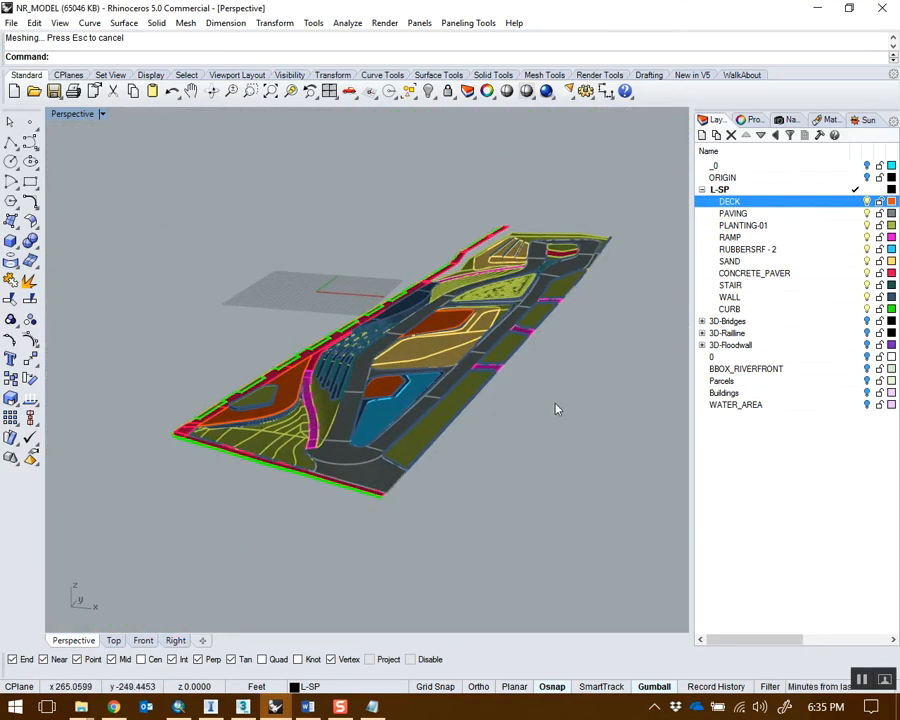
pyautogui.write('SelMesh')
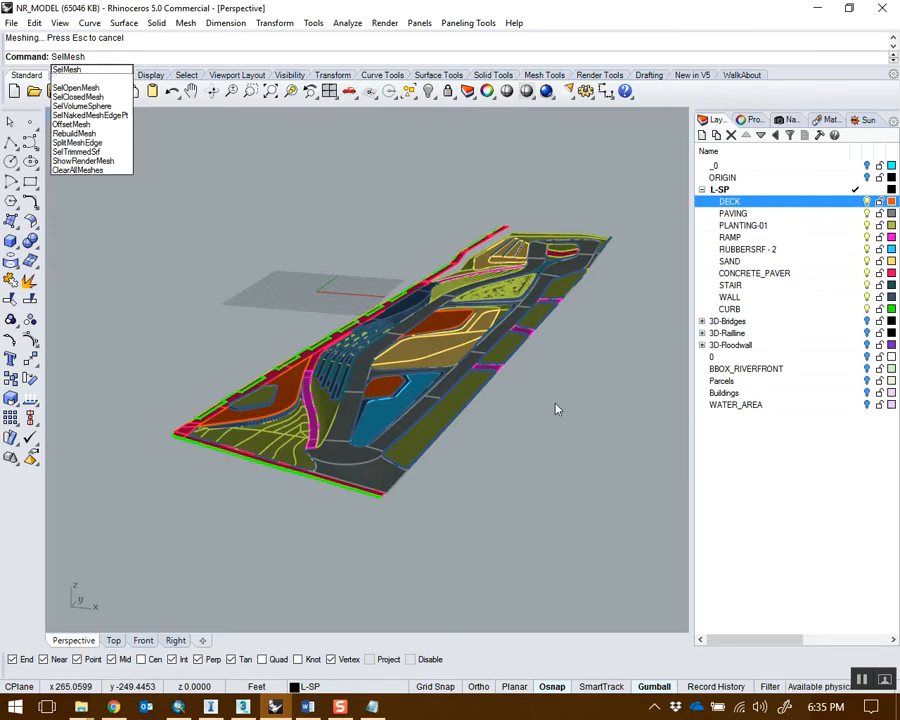
pyautogui.press('Return')
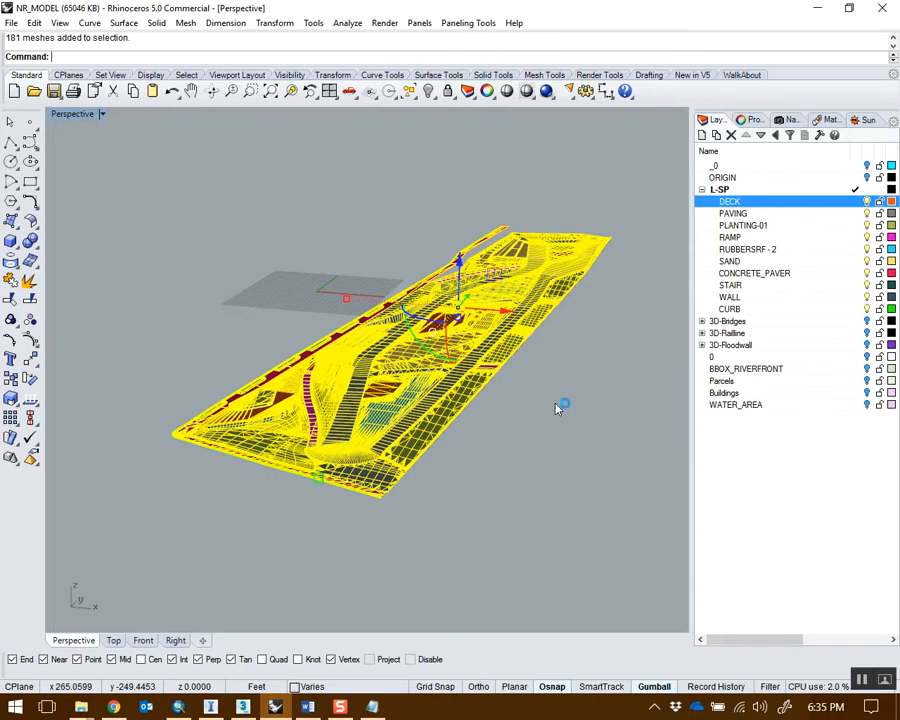
# Start exporting the selected meshes to the Infraworks folder with AutoCAD Drawing (*.dwg) as the file type
pyautogui.click(11, 22)
pyautogui.click(55, 203)
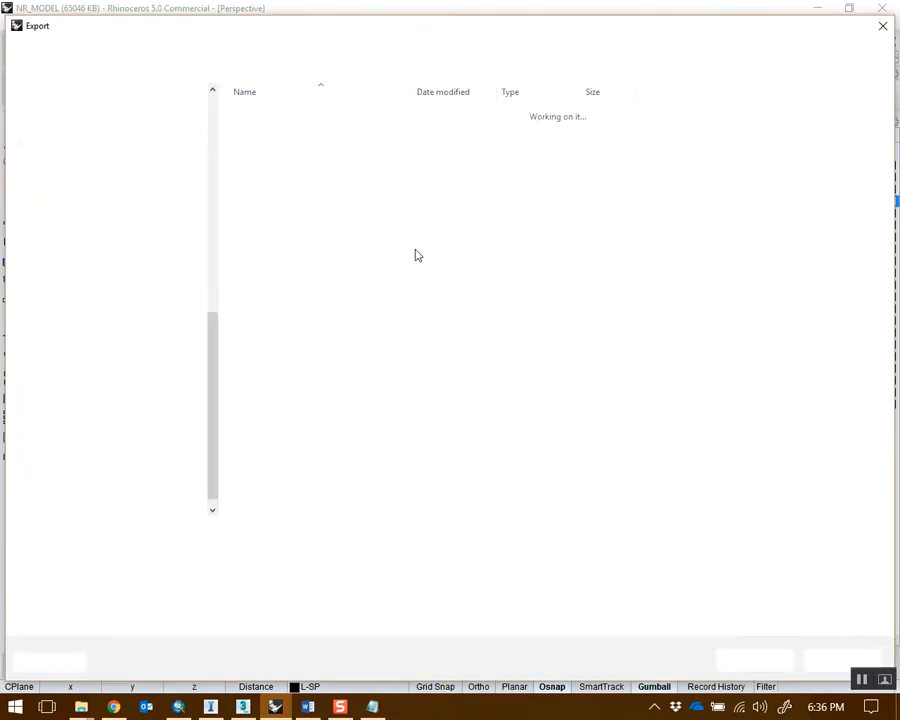
pyautogui.scroll(3, 150, 140)
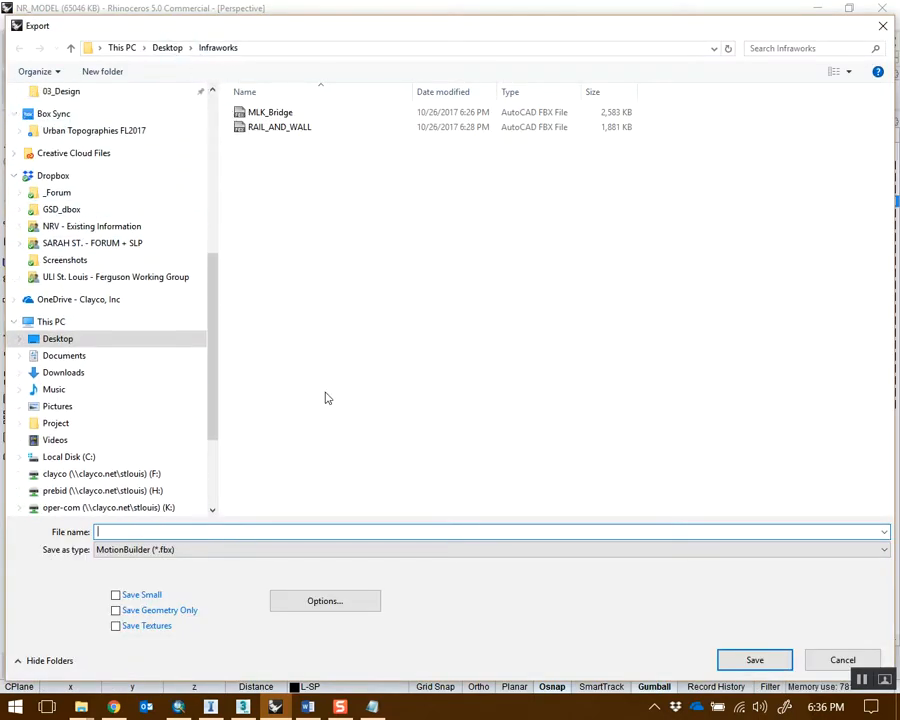
pyautogui.click(291, 550)
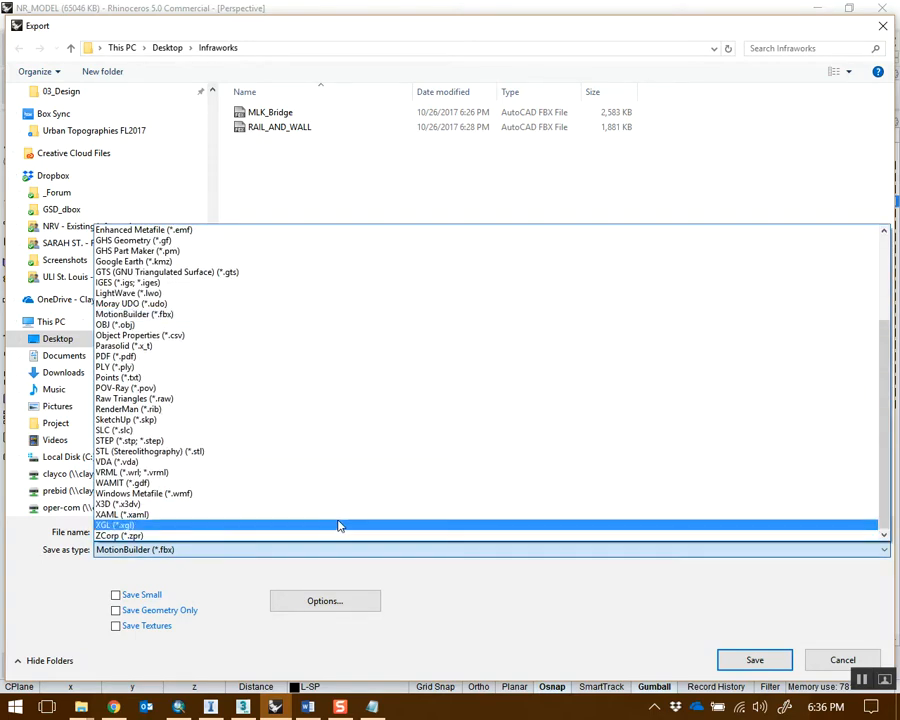
pyautogui.scroll(4, 316, 428)
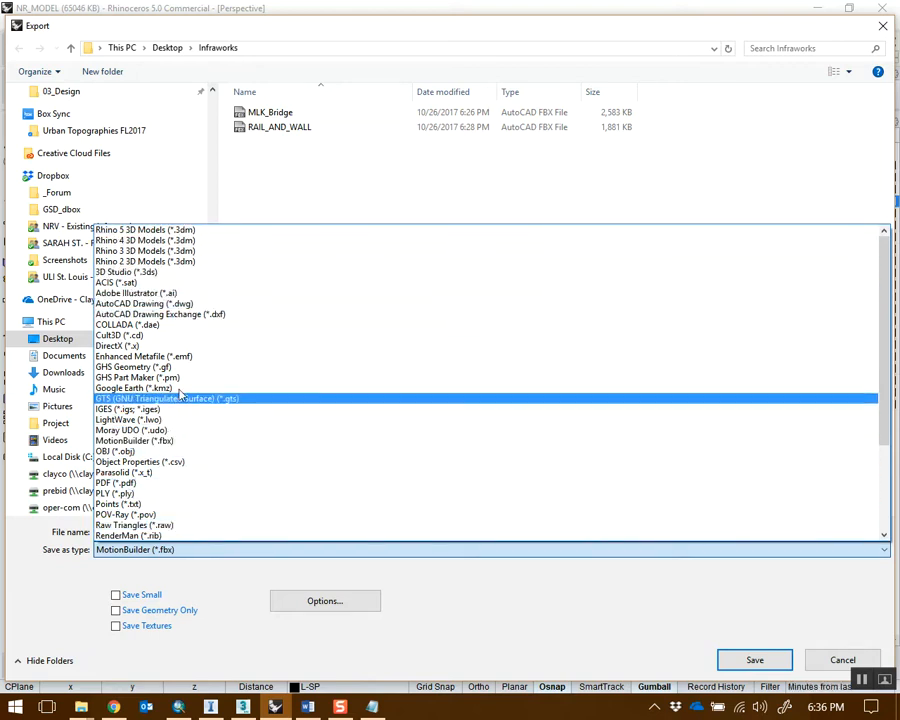
pyautogui.click(175, 304)
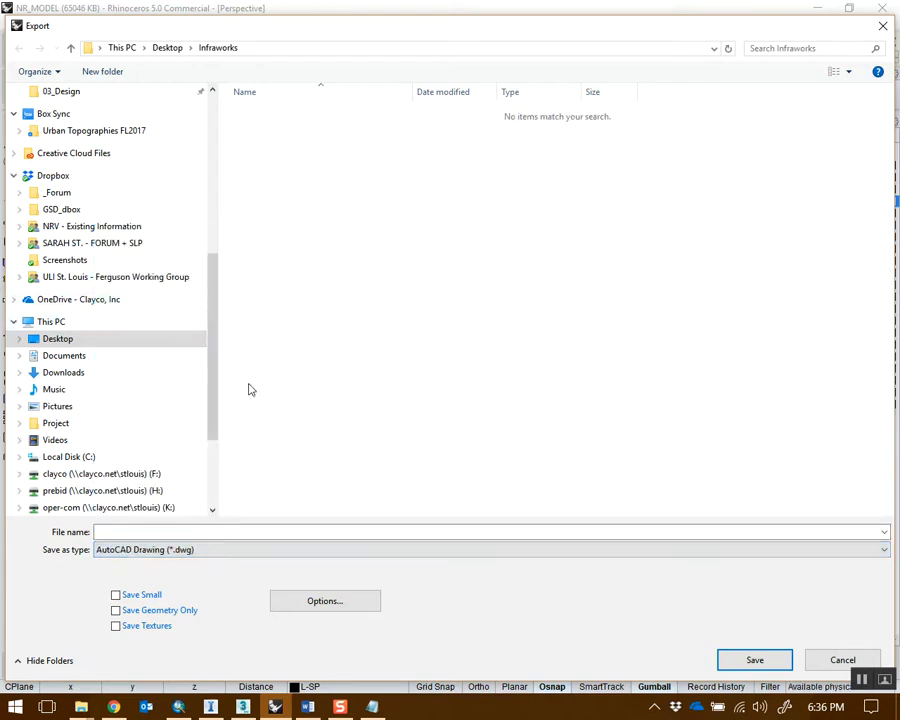
# Name the export file NORTH-RIVERFRONT and save it
pyautogui.click(350, 528)
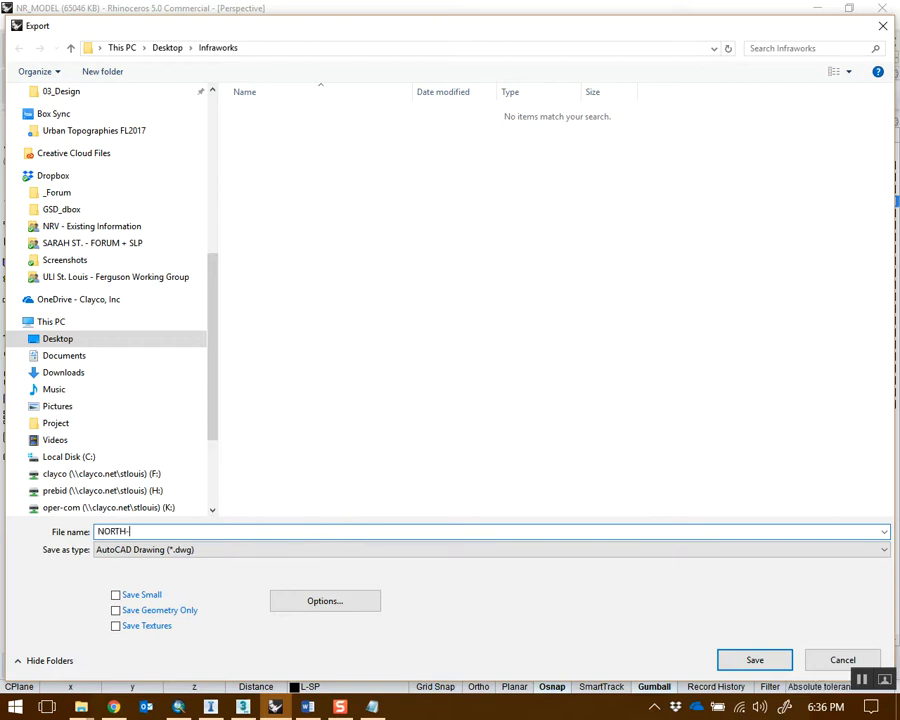
pyautogui.press('BackSpace')
pyautogui.write('RONT')
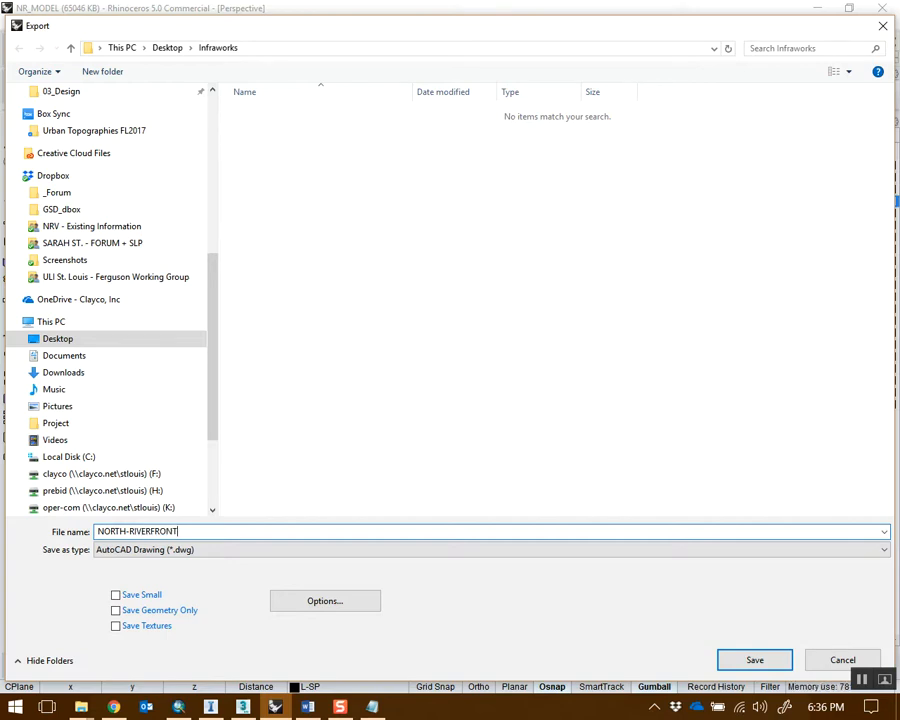
pyautogui.press('Return')
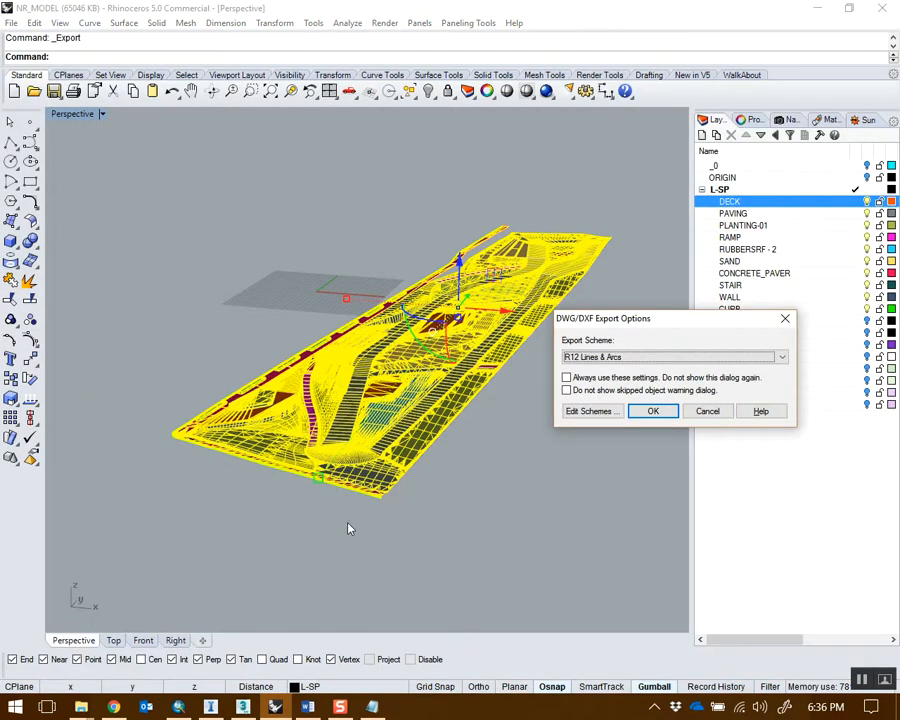
# Export the selected meshes with the 2004 Solids export scheme and clear the selection
pyautogui.moveTo(665, 320); pyautogui.dragTo(312, 255)
pyautogui.click(300, 290)
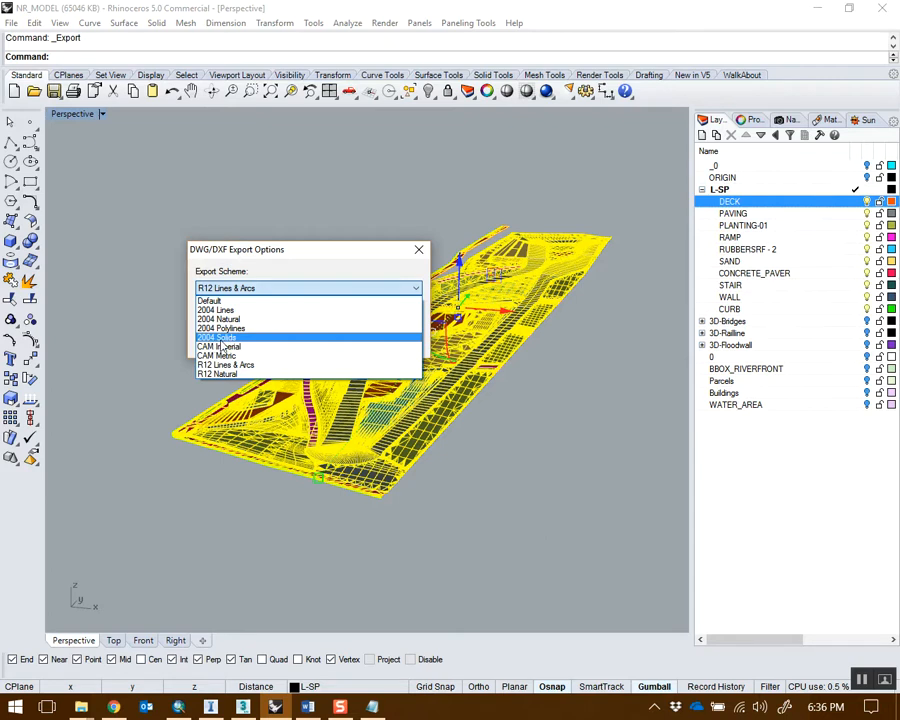
pyautogui.click(220, 338)
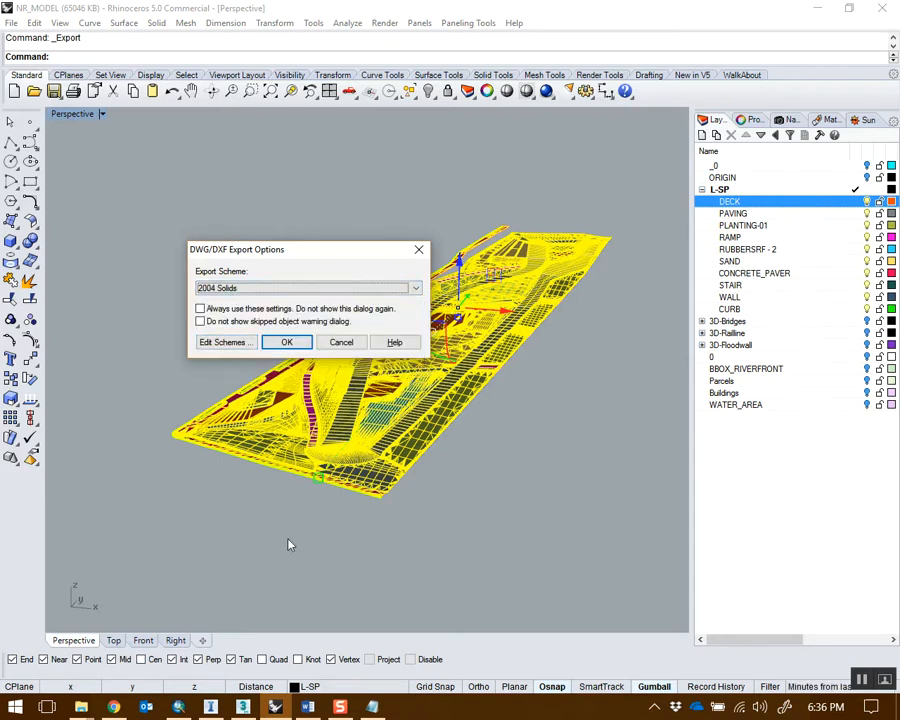
pyautogui.click(287, 342)
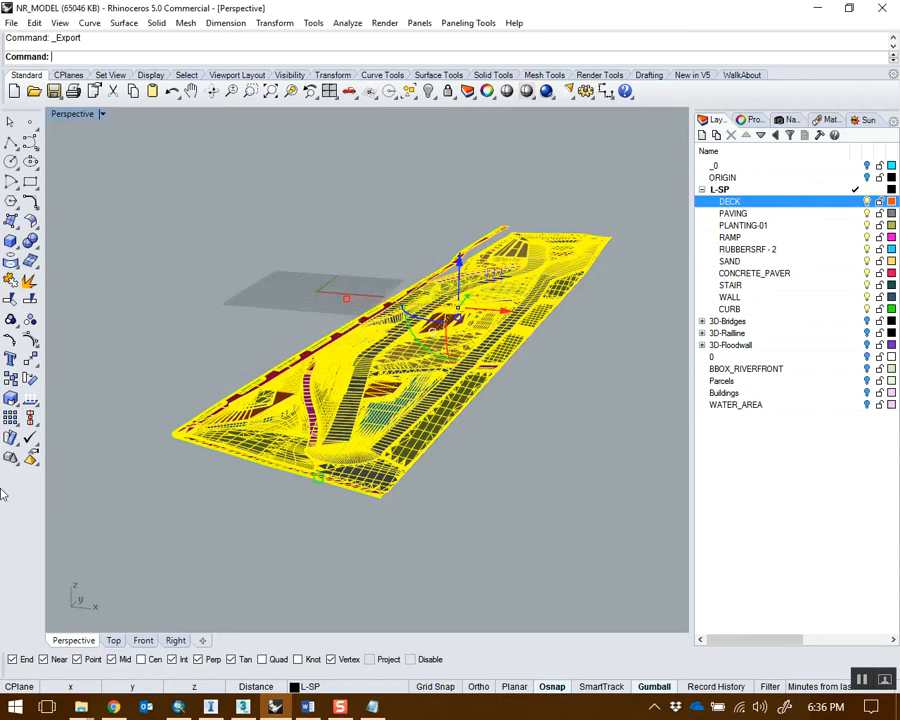
pyautogui.click(273, 223)
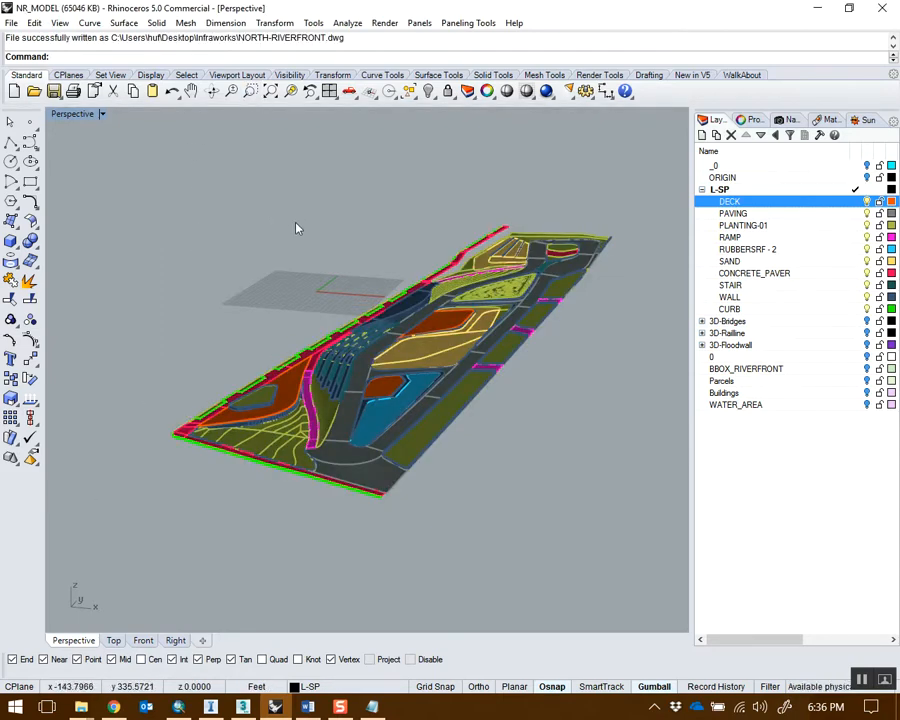
# Undo the last change to the Rhino model and inspect the landscape's surfaces around the stairs, ramp and paving
pyautogui.hotkey('ctrl', 'z')
pyautogui.moveTo(430, 355); pyautogui.dragTo(456, 347, button='right')
pyautogui.scroll(3, 456, 347)
pyautogui.click(456, 347)
pyautogui.moveTo(618, 421); pyautogui.dragTo(568, 332, button='right')
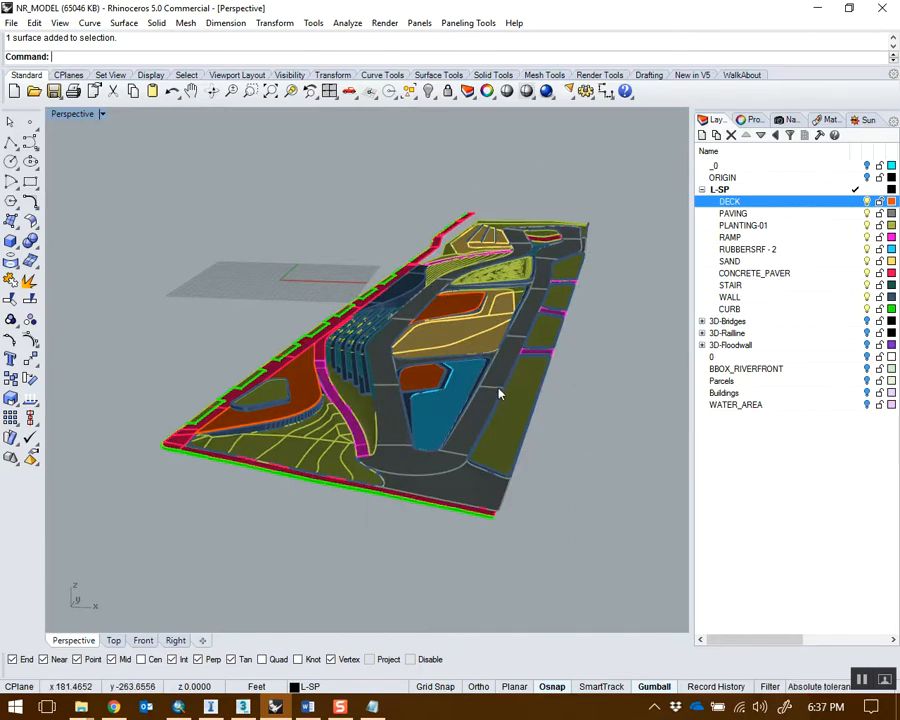
pyautogui.moveTo(543, 303)
pyautogui.mouseDown(button='right')
pyautogui.moveTo(578, 315)
pyautogui.moveTo(552, 313)
pyautogui.mouseUp(button='right')
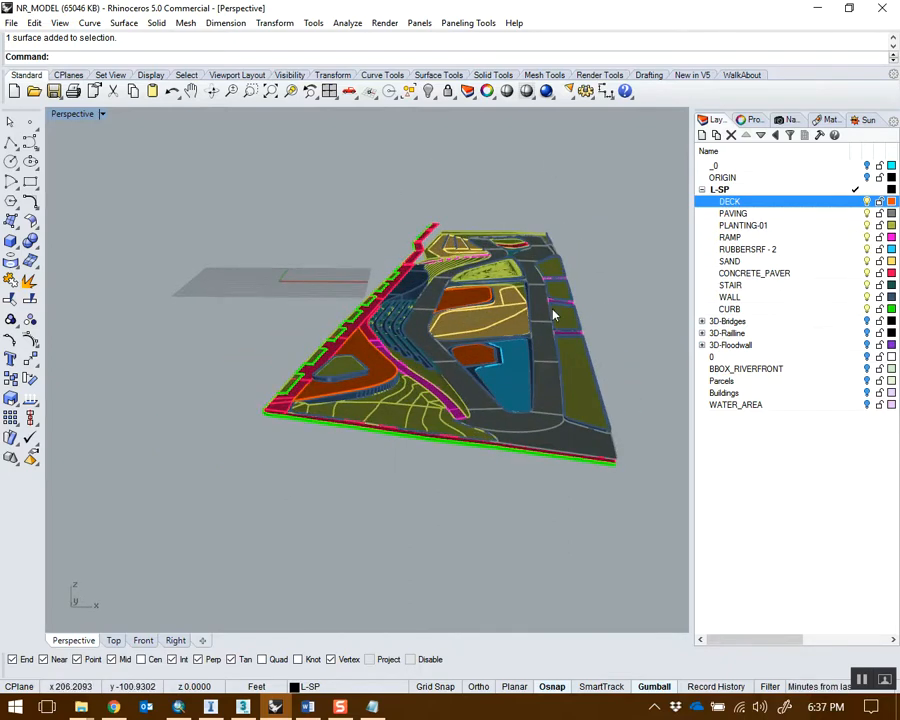
pyautogui.scroll(5, 507, 342)
pyautogui.moveTo(388, 341); pyautogui.dragTo(422, 364, button='right')
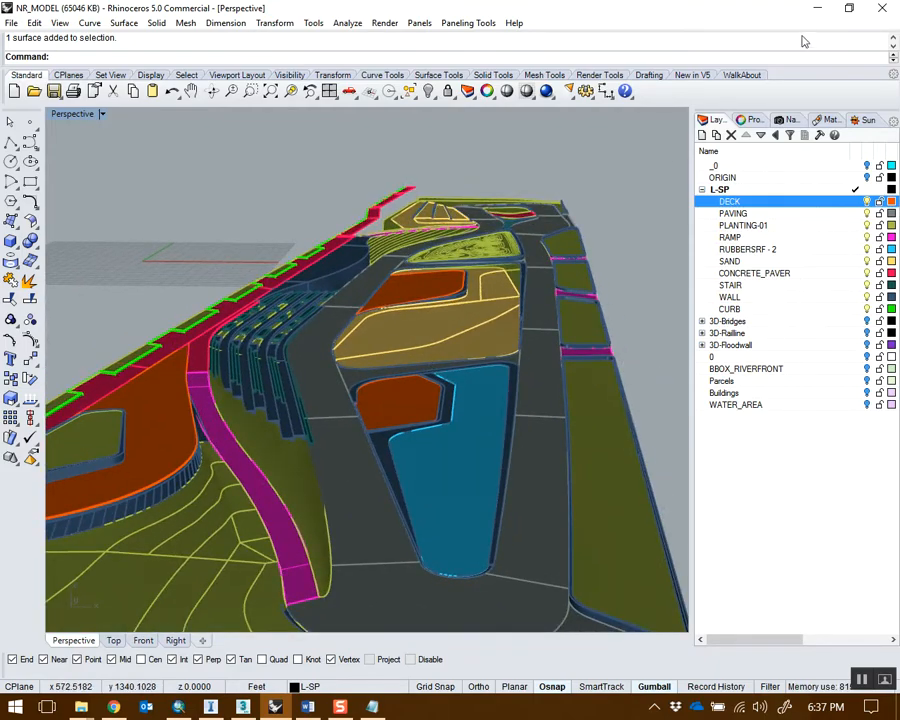
# Switch to 3ds Max and choose NORTH-RIVERFRONT from the desktop's Infraworks folder as the drawing for Link AutoCAD
pyautogui.click(818, 9)
pyautogui.click(820, 9)
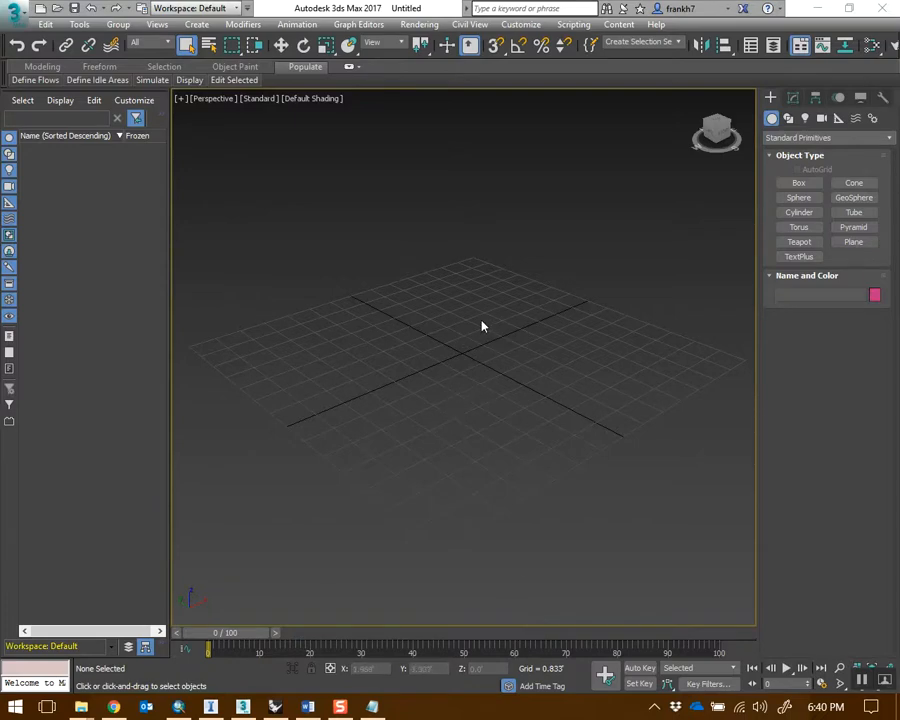
pyautogui.moveTo(492, 317)
pyautogui.keyDown('alt'); pyautogui.mouseDown(button='middle')
pyautogui.moveTo(532, 358)
pyautogui.moveTo(495, 330)
pyautogui.mouseUp(button='middle'); pyautogui.keyUp('alt')
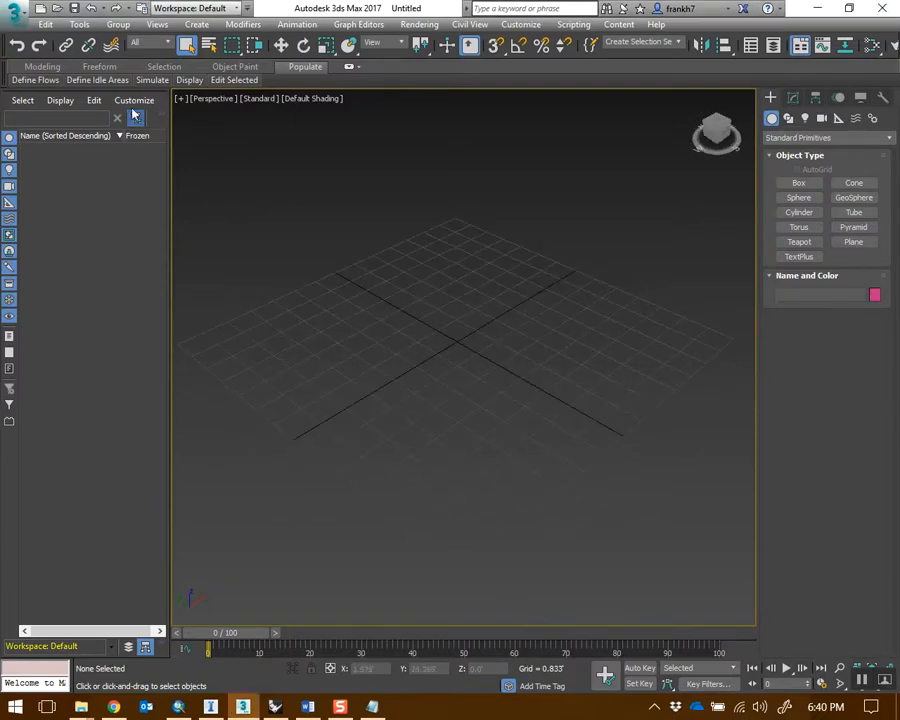
pyautogui.click(12, 13)
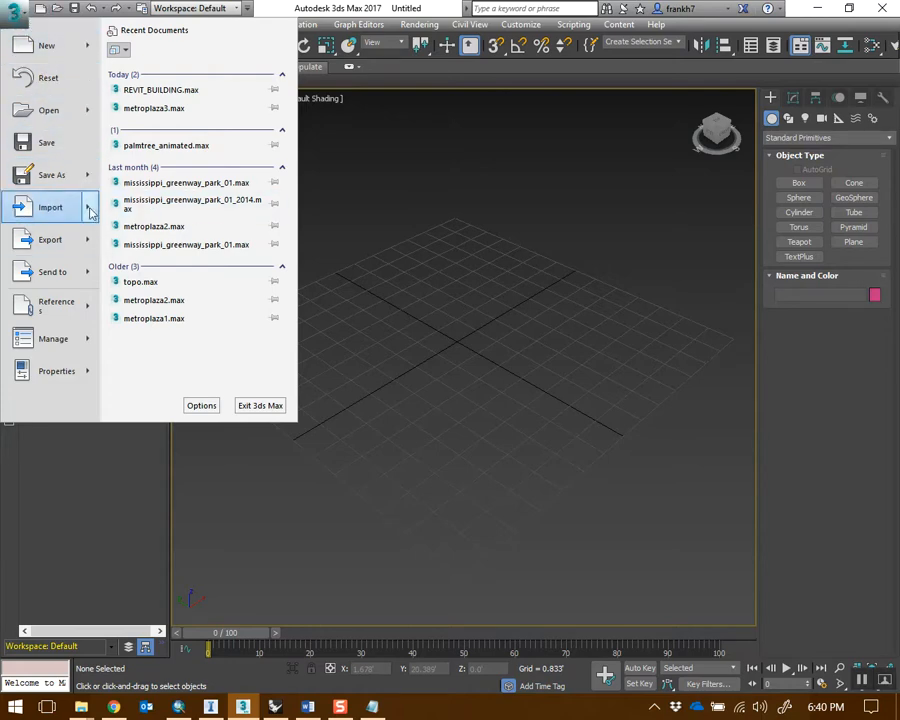
pyautogui.moveTo(90, 211)
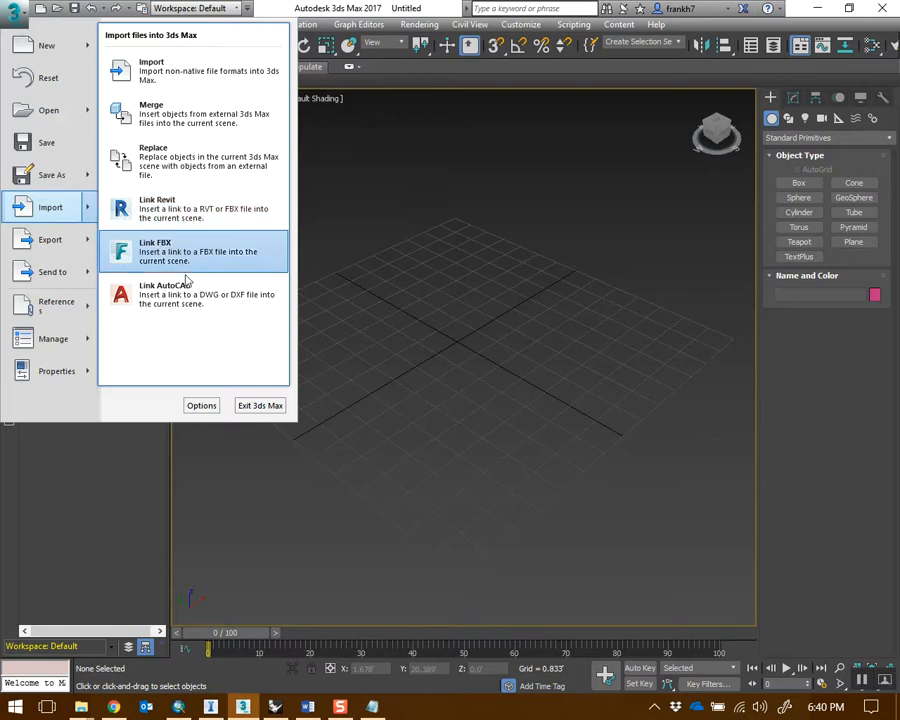
pyautogui.click(239, 302)
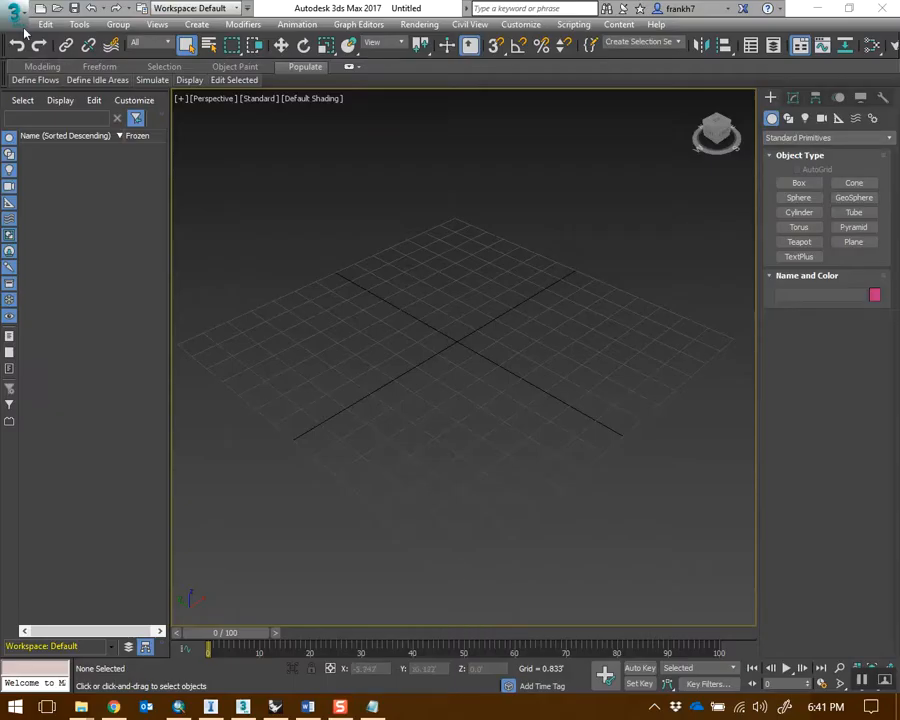
pyautogui.click(14, 14)
pyautogui.moveTo(96, 220)
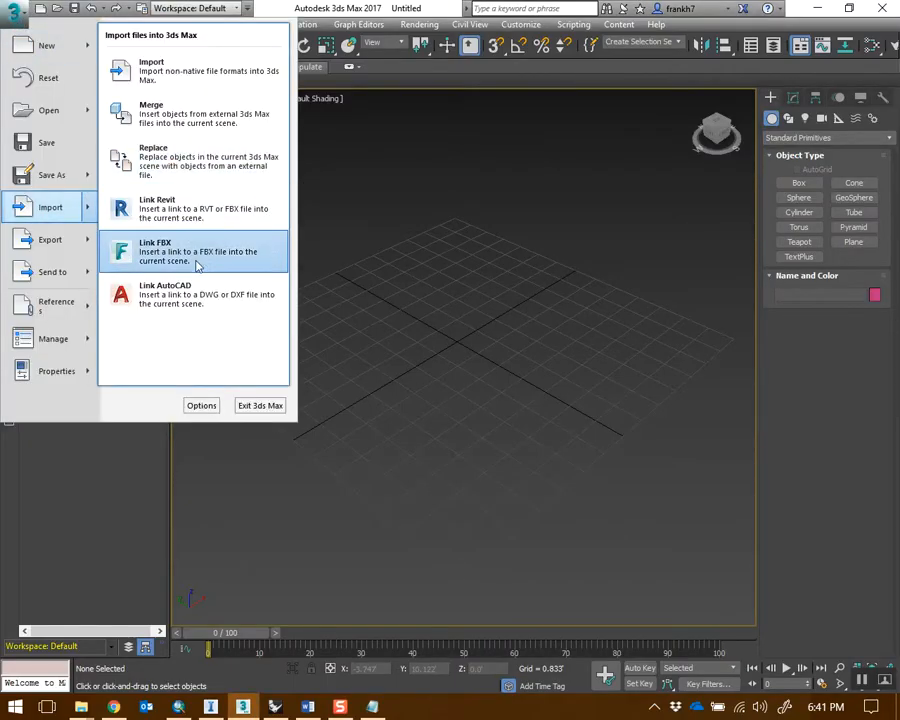
pyautogui.click(197, 301)
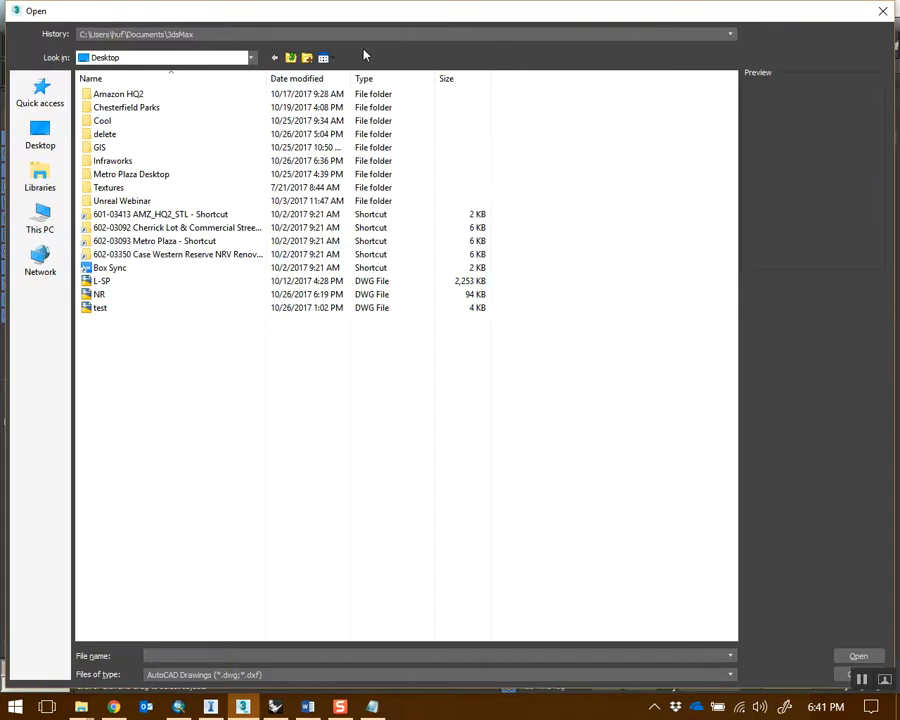
pyautogui.doubleClick(138, 161)
pyautogui.click(141, 95)
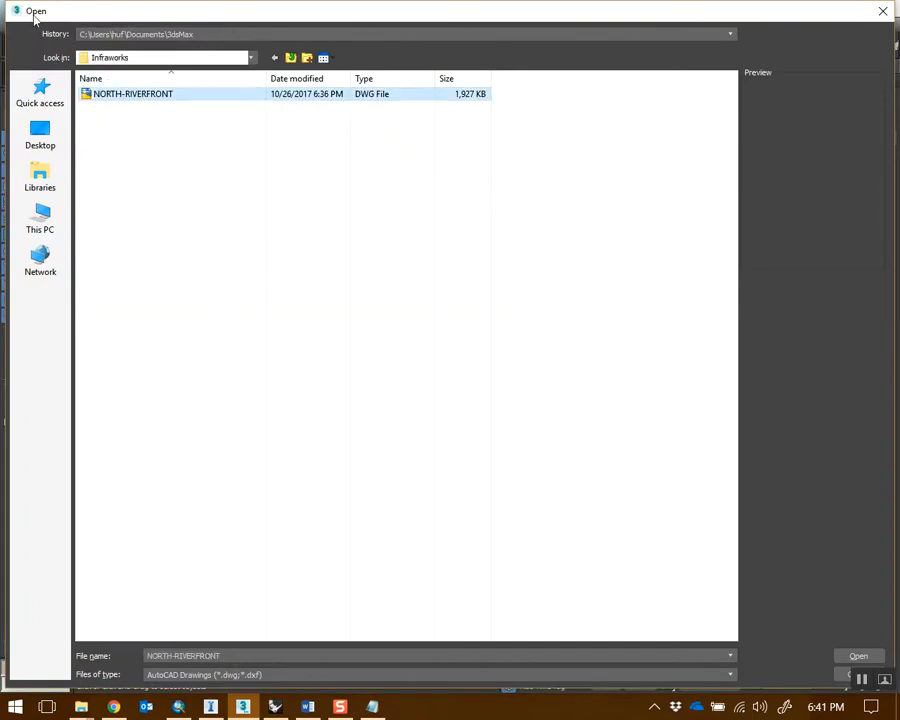
pyautogui.click(852, 655)
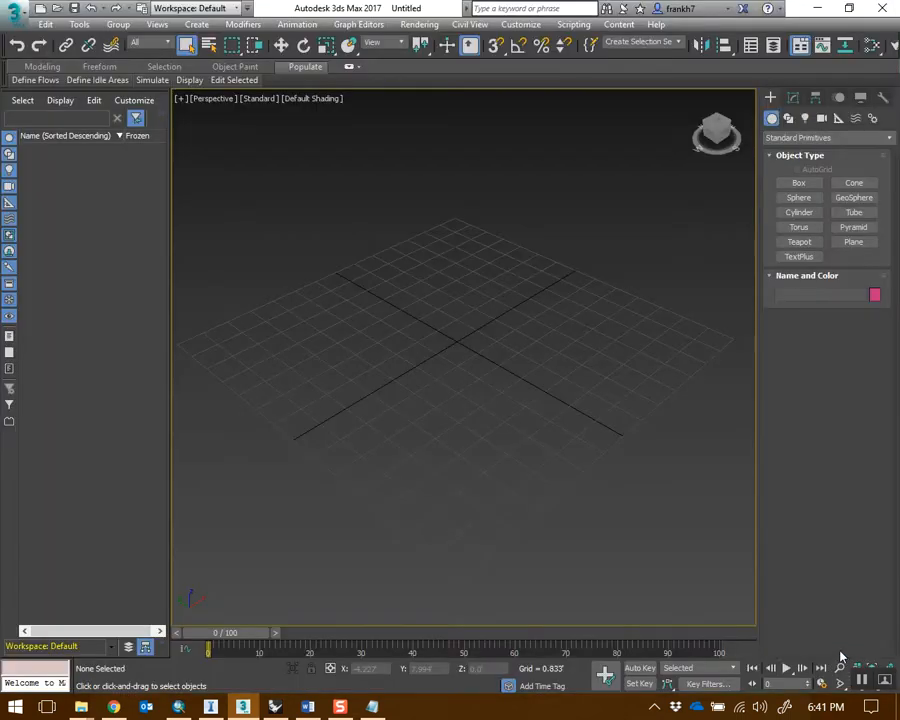
# Create a new file link preset named RHINO2 for AutoCAD Drawings (*.dwg;*.dxf)
pyautogui.moveTo(646, 190); pyautogui.dragTo(426, 200)
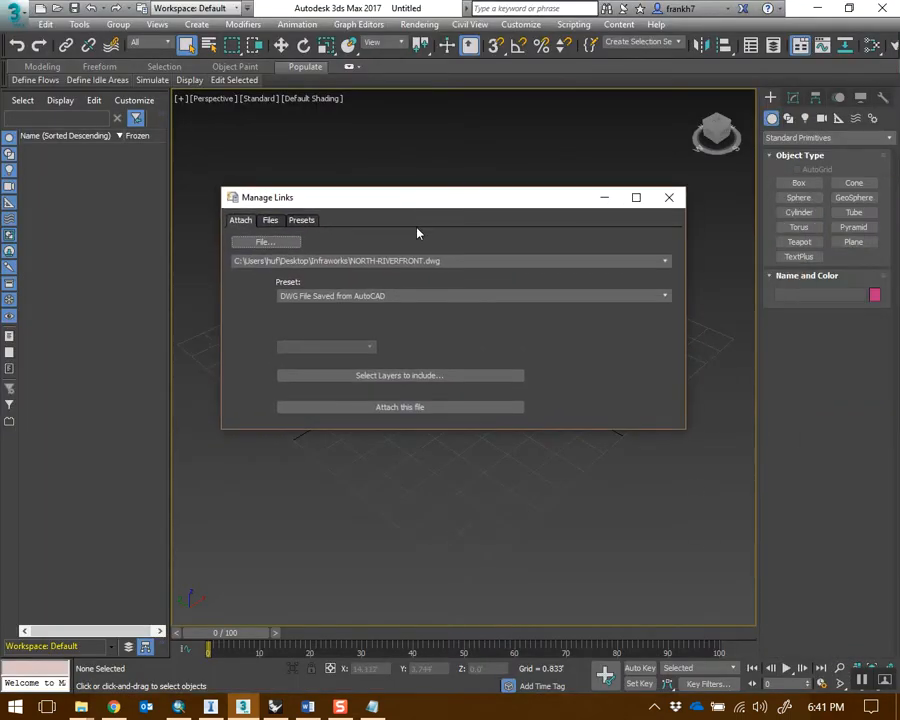
pyautogui.click(347, 295)
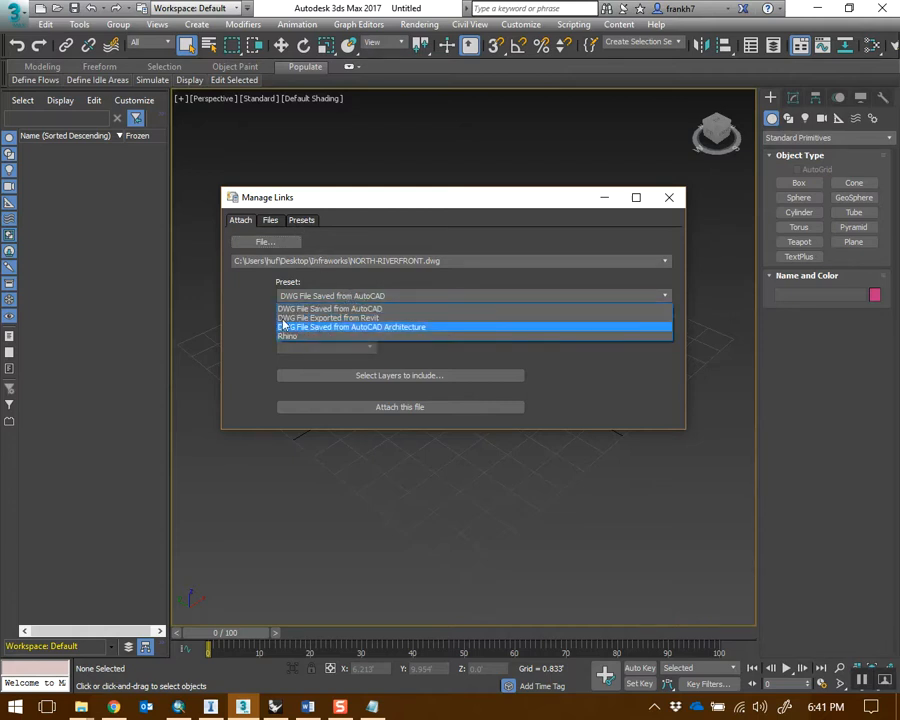
pyautogui.click(244, 299)
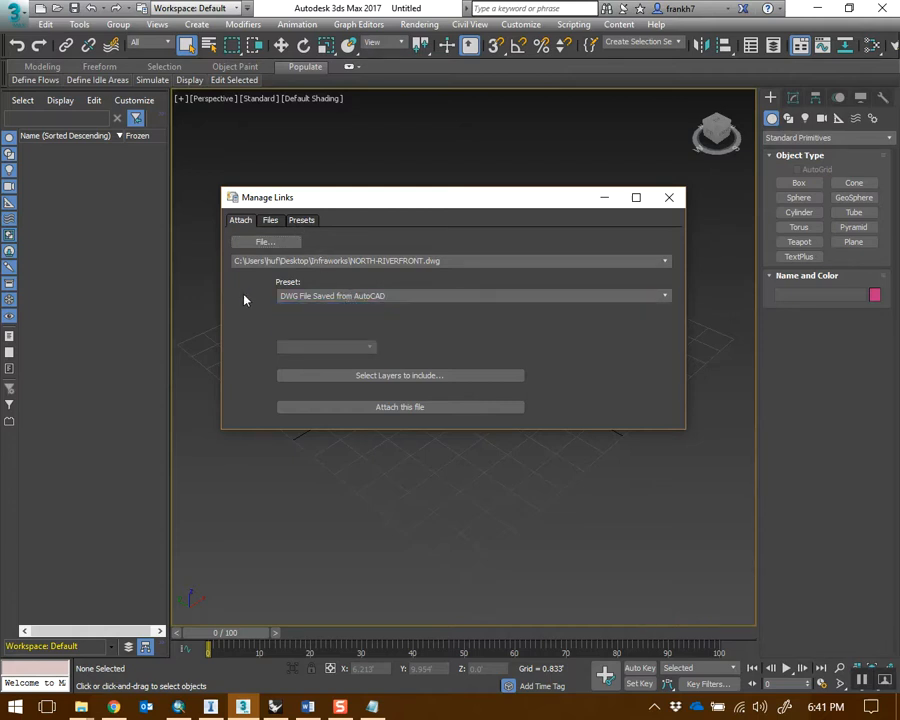
pyautogui.click(307, 223)
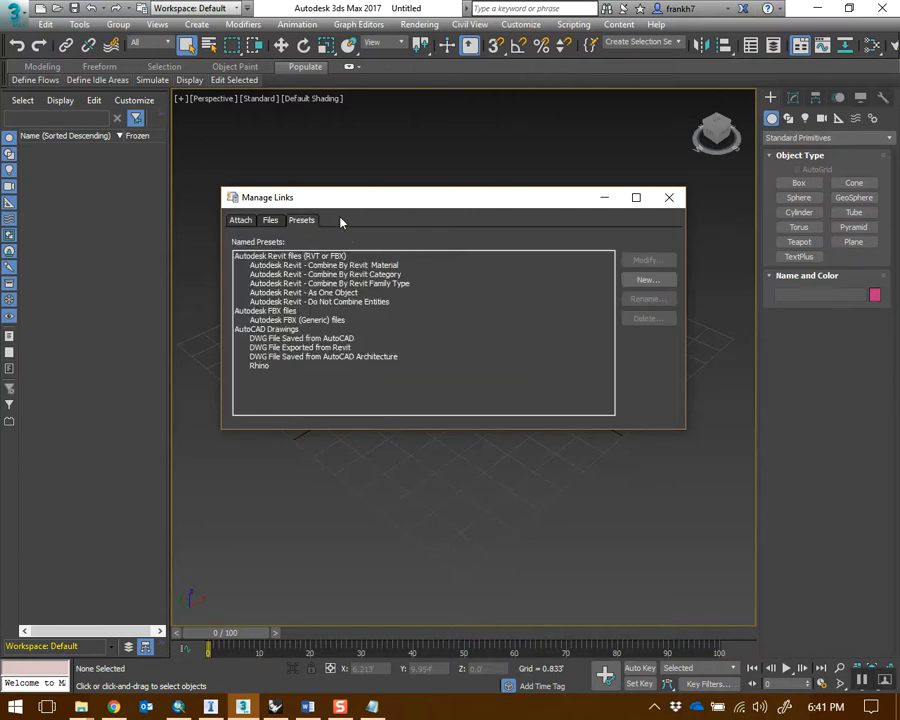
pyautogui.click(648, 281)
pyautogui.write('rHINO')
pyautogui.press('BackSpace')
pyautogui.press('BackSpace')
pyautogui.press('BackSpace')
pyautogui.press('BackSpace')
pyautogui.press('BackSpace')
pyautogui.write('RHINO2')
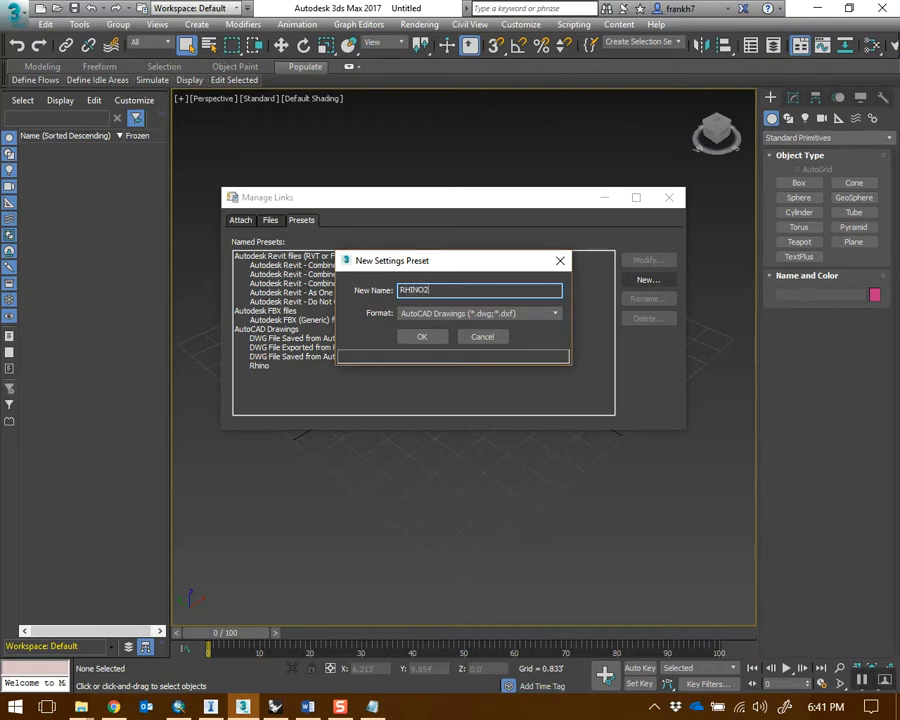
pyautogui.click(424, 338)
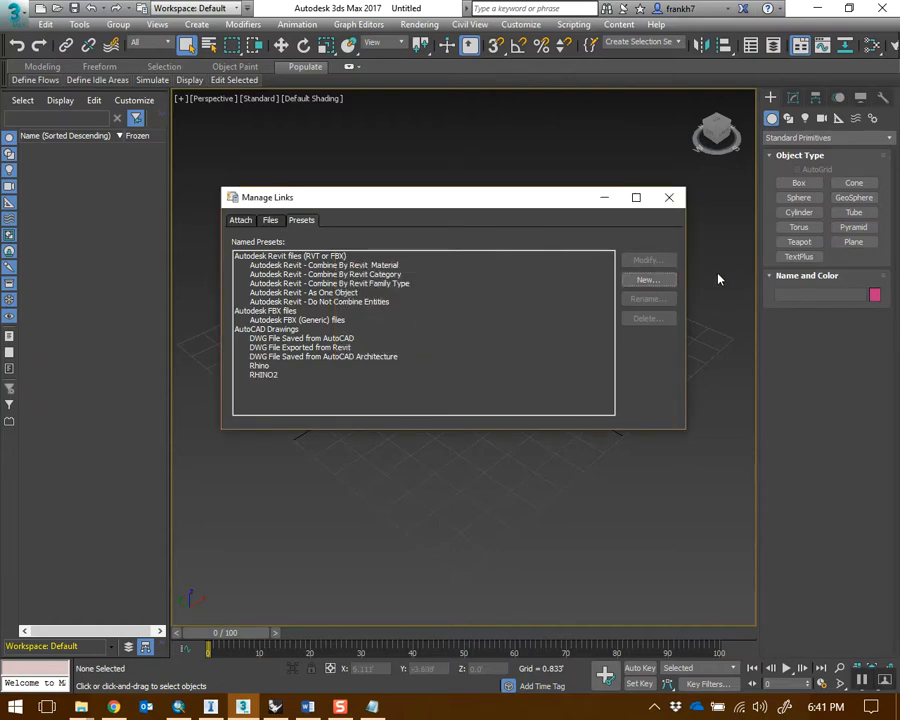
# Modify the RHINO2 preset to derive AutoCAD primitives by Layer and save its settings
pyautogui.click(266, 375)
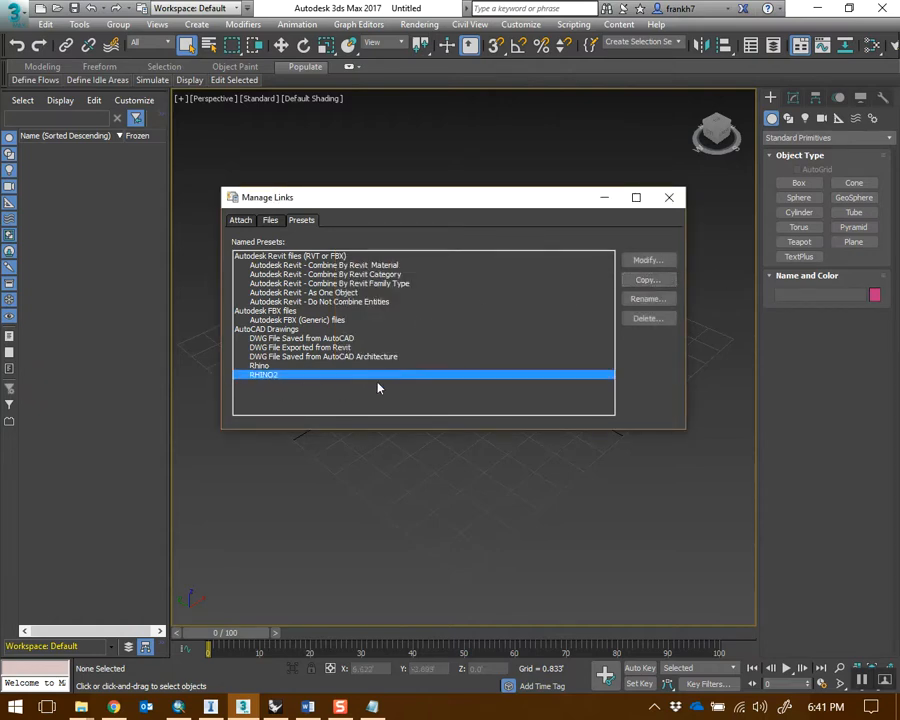
pyautogui.click(648, 260)
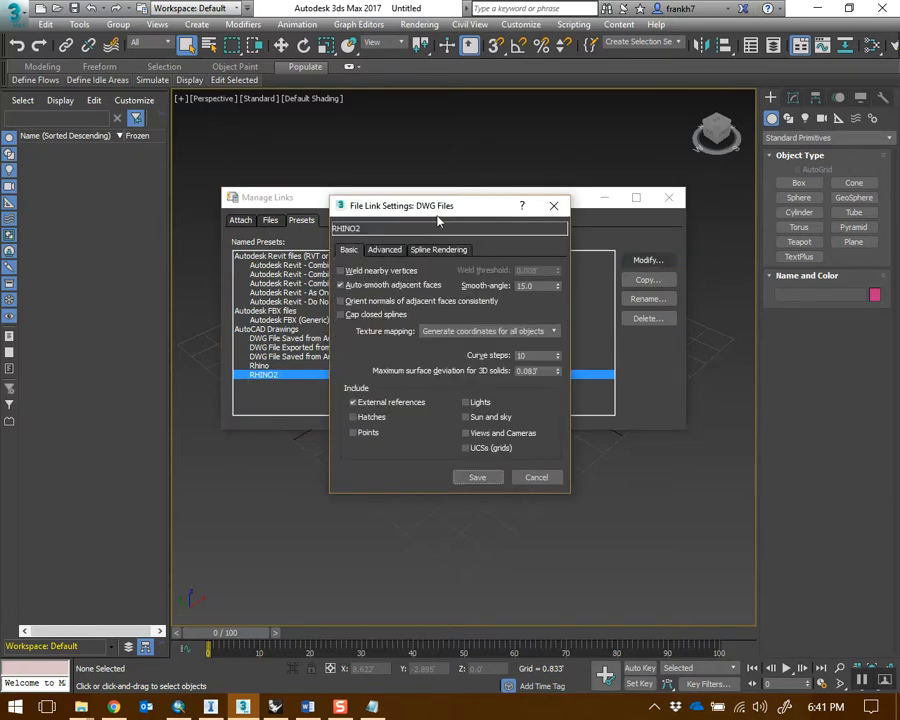
pyautogui.moveTo(434, 205); pyautogui.dragTo(418, 173)
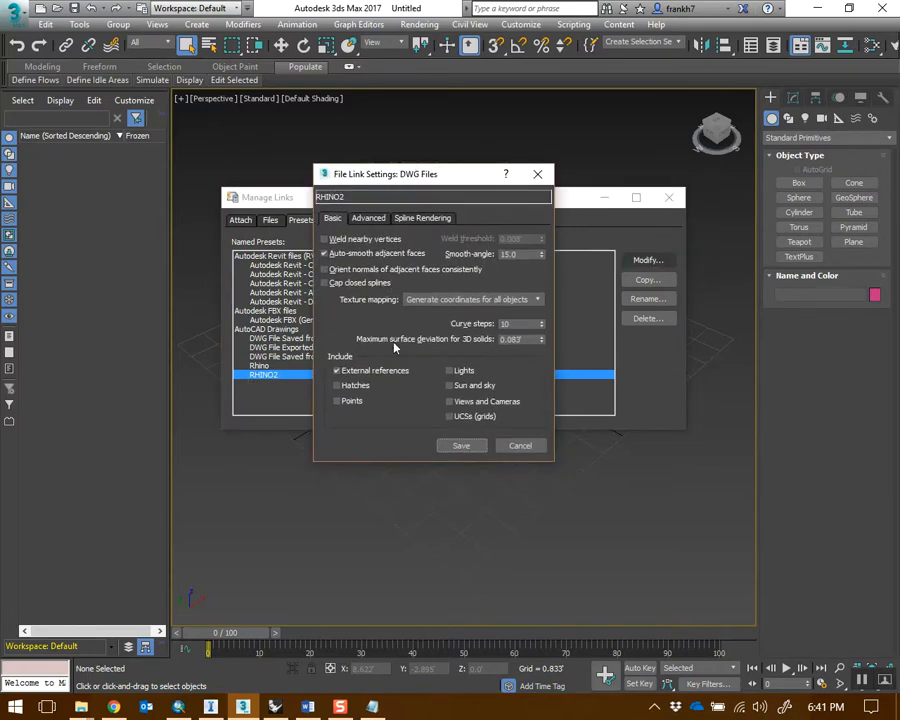
pyautogui.click(373, 221)
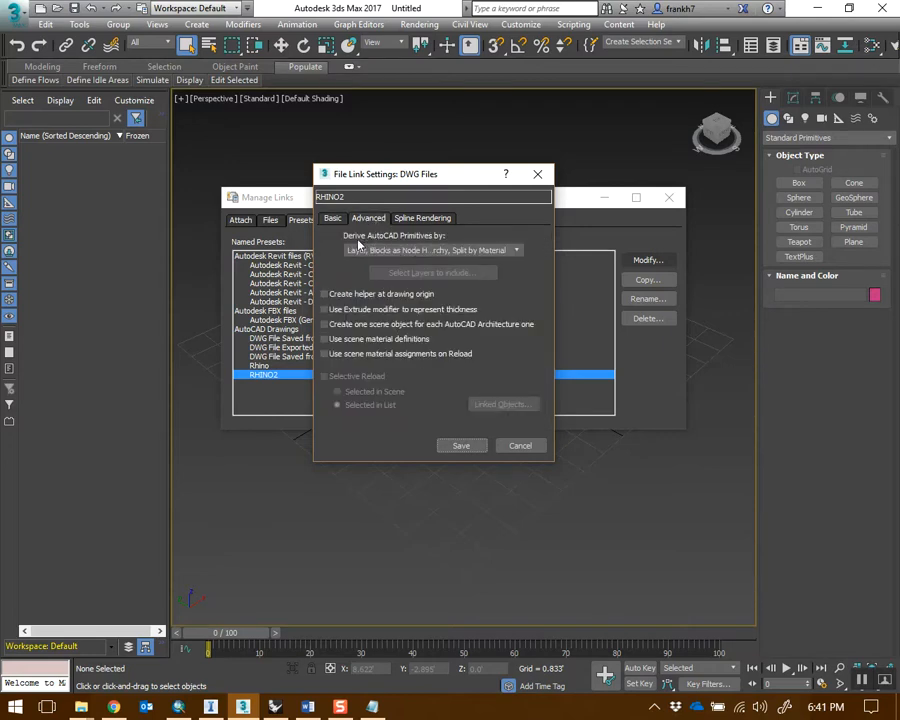
pyautogui.click(488, 251)
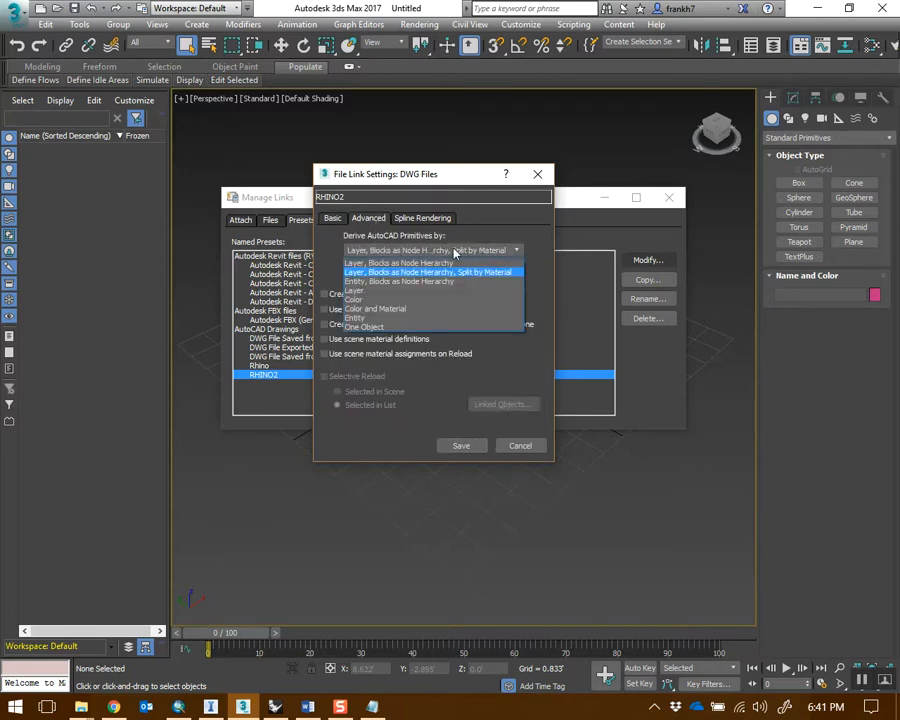
pyautogui.click(355, 290)
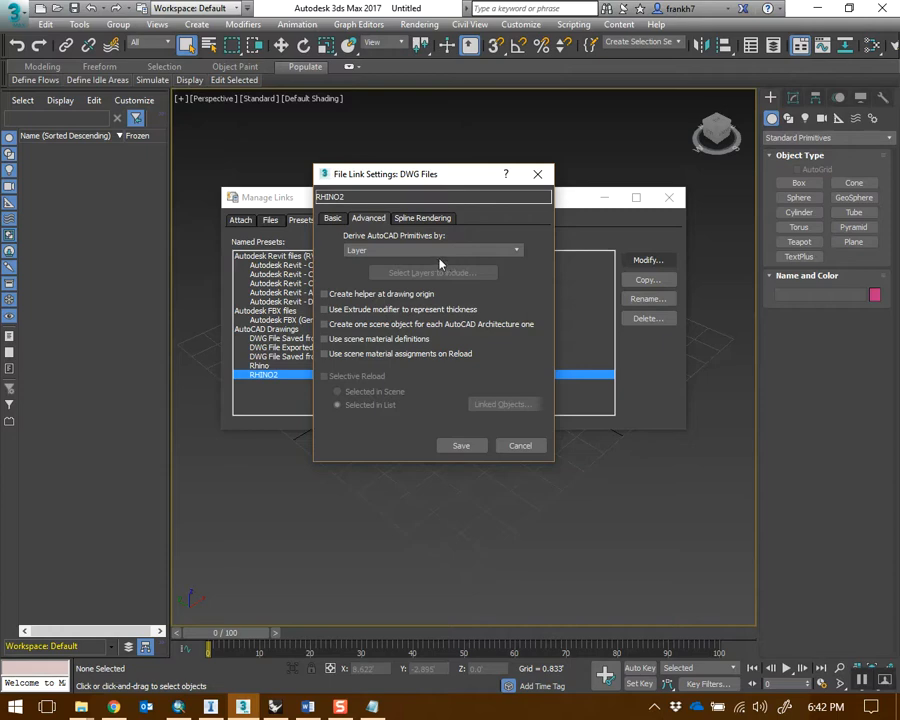
pyautogui.click(463, 448)
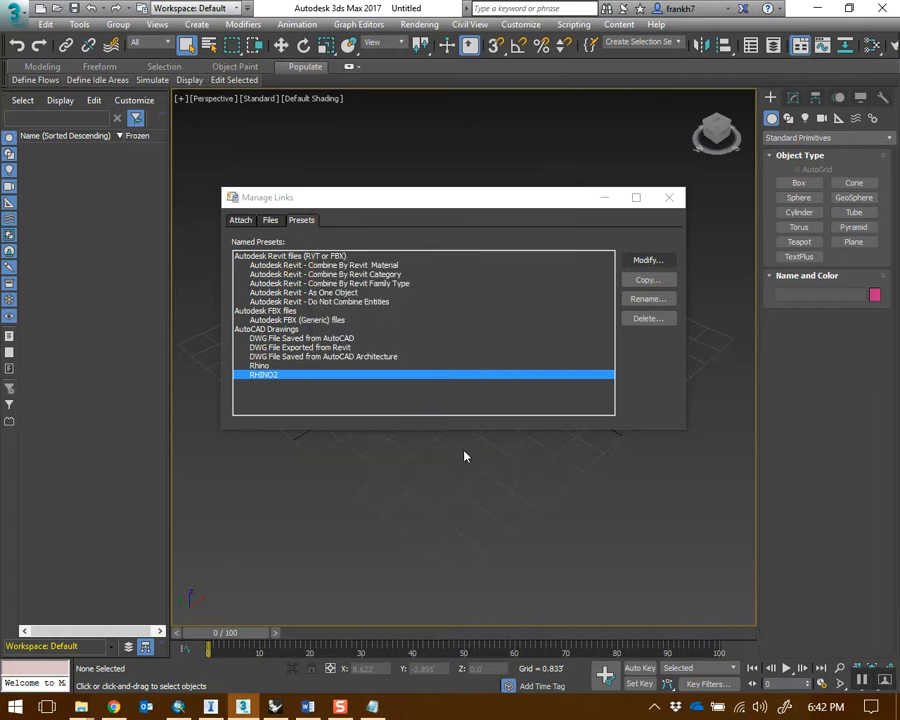
# Assign the RHINO2 preset to the drawing link and enable Rescale with Feet as the incoming file units
pyautogui.click(243, 221)
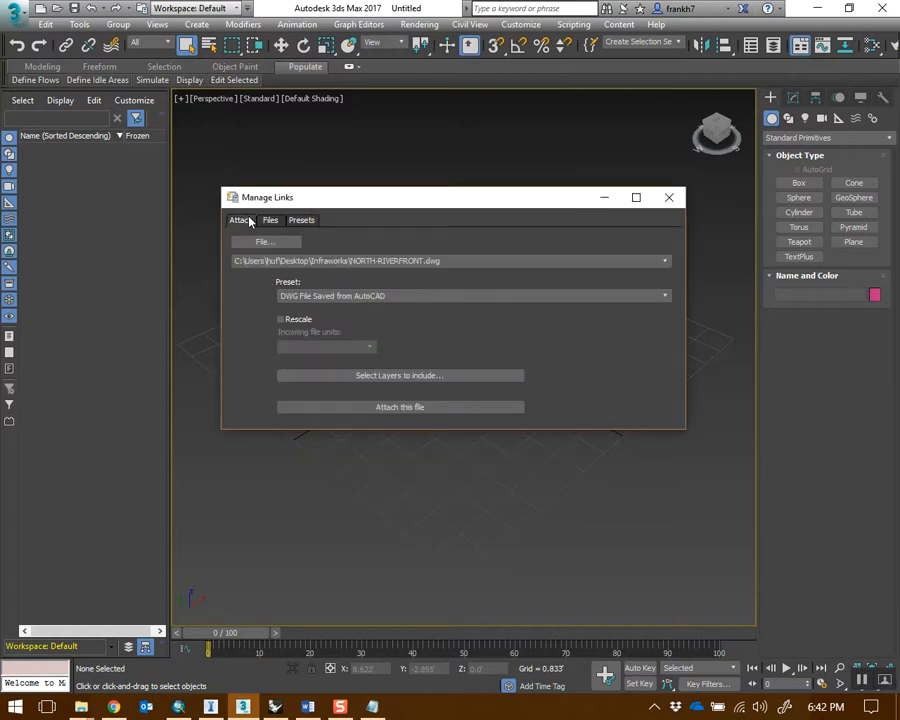
pyautogui.click(328, 296)
pyautogui.click(300, 345)
pyautogui.click(282, 320)
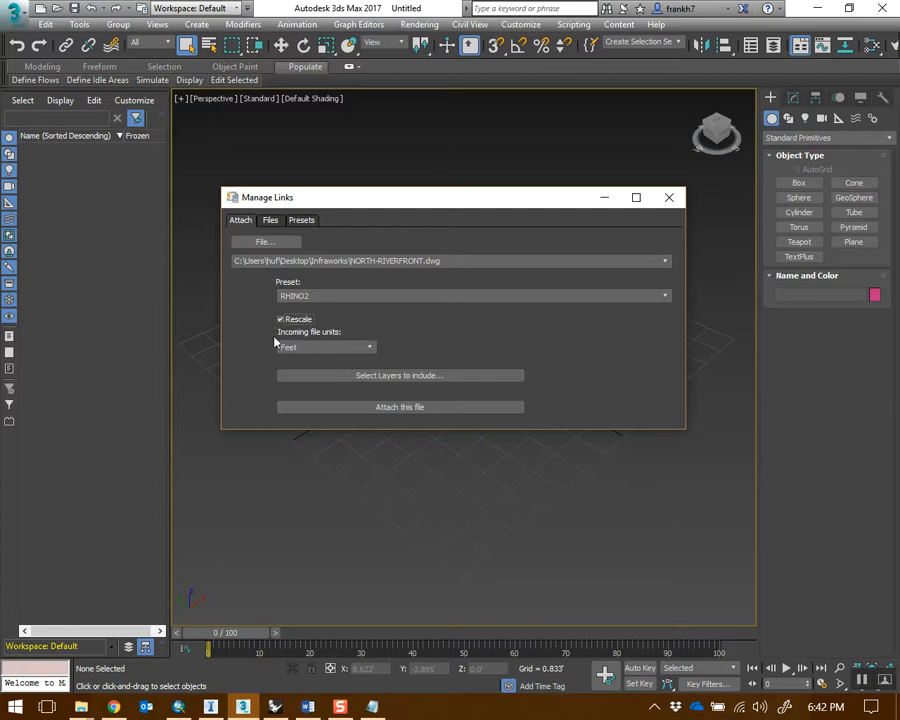
# Switch to Rhino and check the model's unit settings with the Units command, changing nothing
pyautogui.click(275, 707)
pyautogui.write('units')
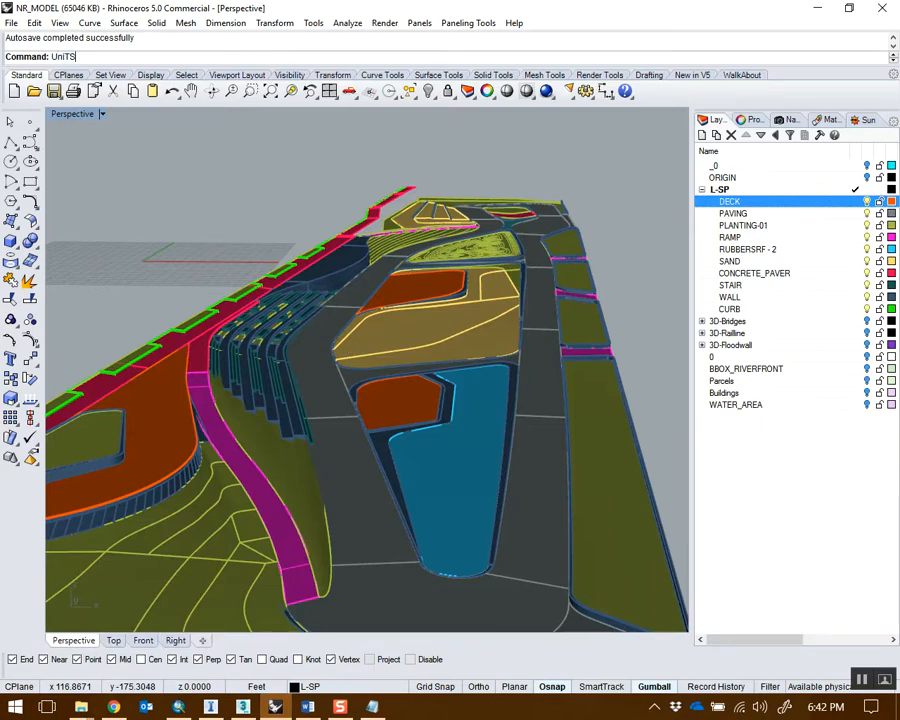
pyautogui.press('Return')
pyautogui.press('Escape')
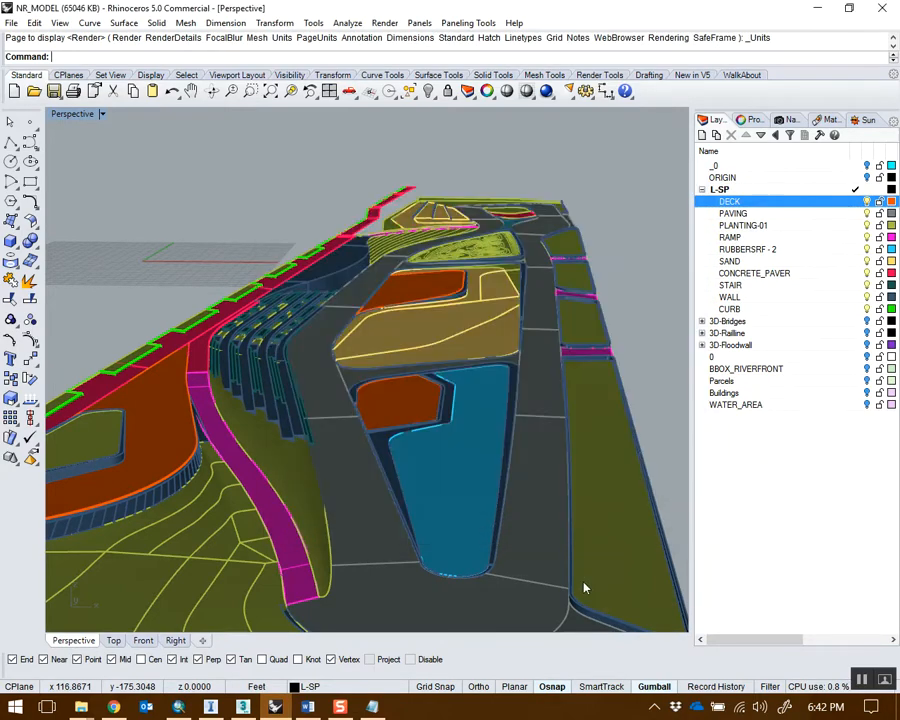
# Return to 3ds Max and attach the NORTH-RIVERFRONT drawing to the scene
pyautogui.click(242, 707)
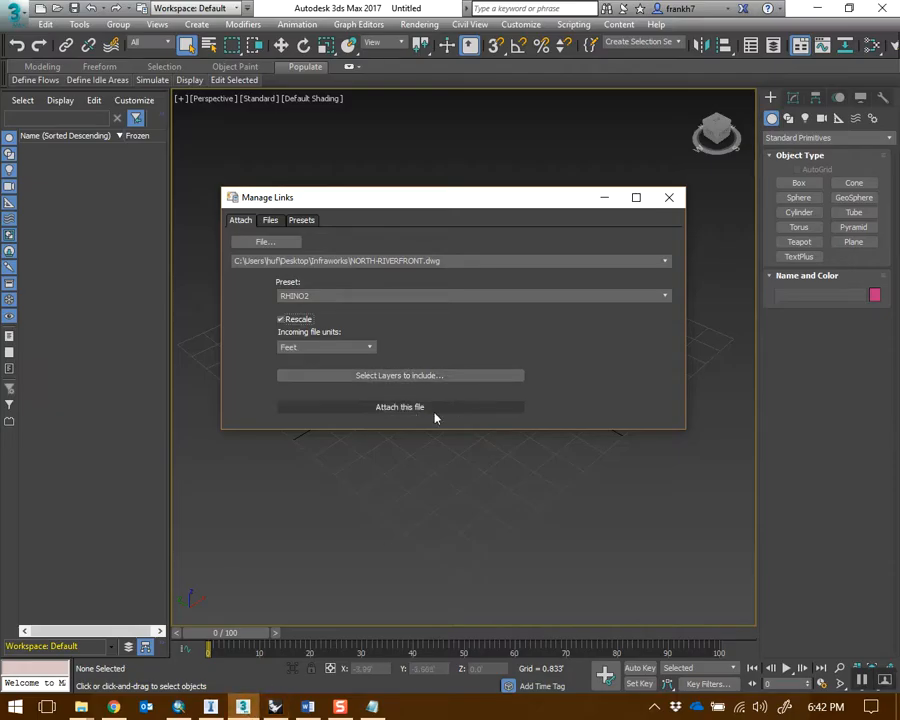
pyautogui.click(388, 410)
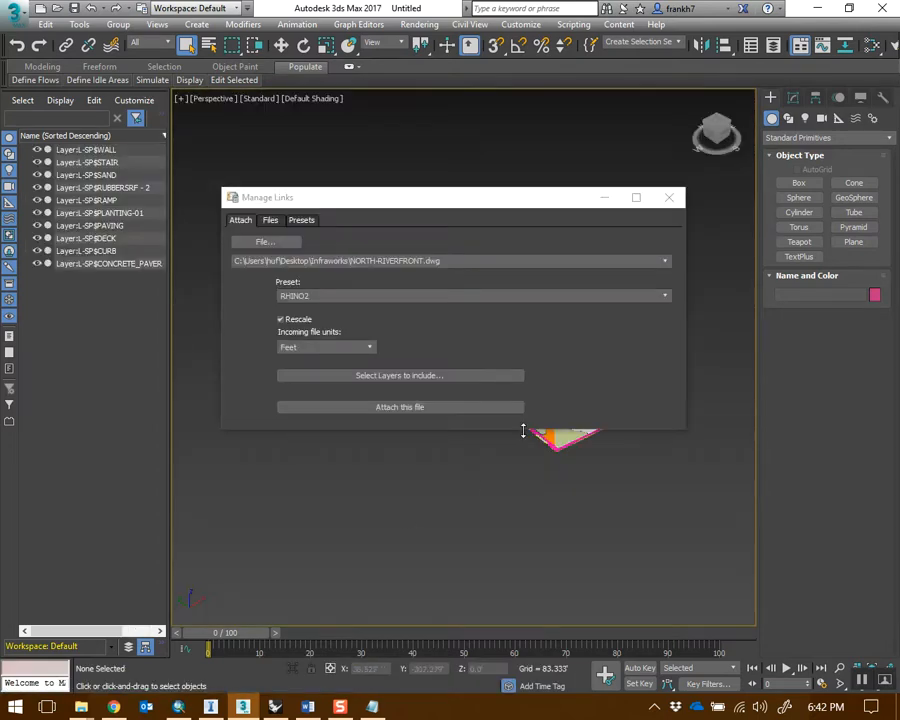
# Close the Manage Links dialog and take a closer look at the attached riverfront model
pyautogui.click(668, 198)
pyautogui.keyDown('alt'); pyautogui.moveTo(450, 340); pyautogui.dragTo(360, 360, button='middle'); pyautogui.keyUp('alt')
pyautogui.scroll(5, 532, 378)
pyautogui.keyDown('alt'); pyautogui.moveTo(532, 378); pyautogui.dragTo(537, 343, button='middle'); pyautogui.keyUp('alt')
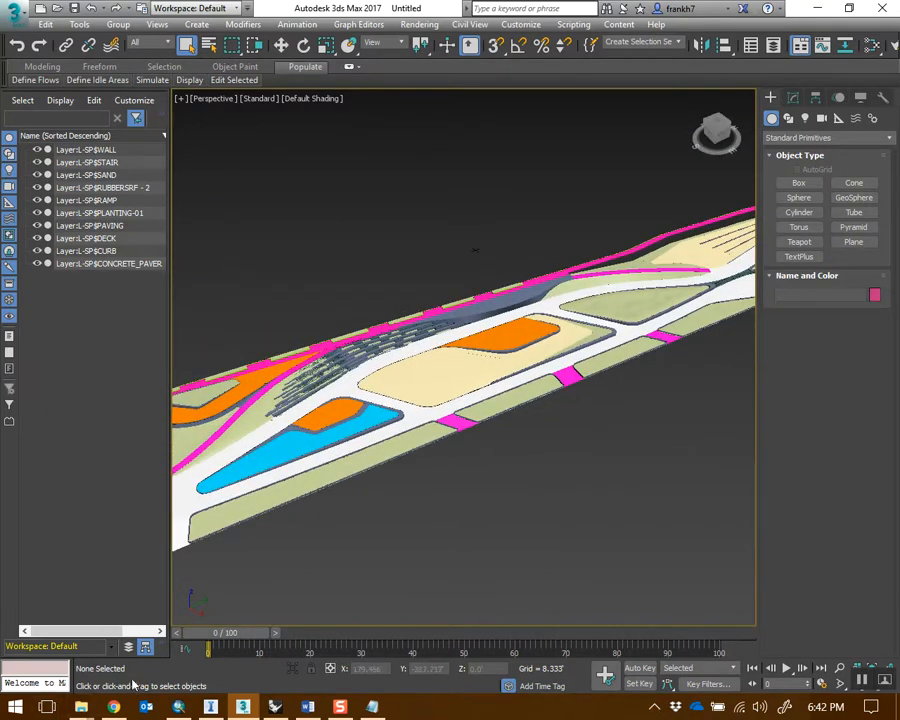
pyautogui.rightClick(81, 459)
pyautogui.click(70, 443)
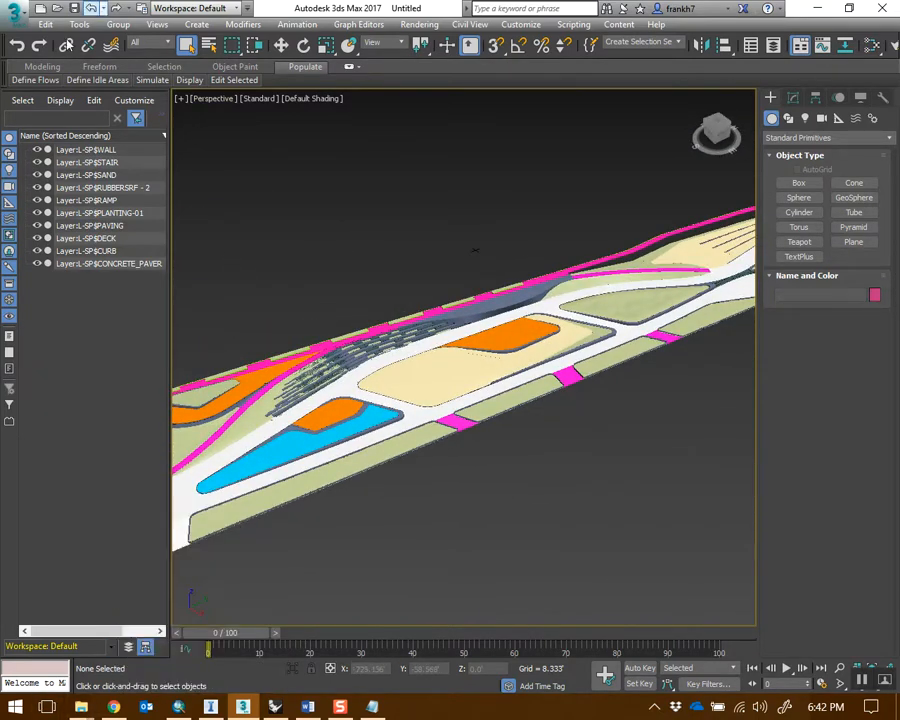
# Select the WALL, STAIR, RUBBERSRF - 2 and RAMP layer objects one after another to check the geometry each contains
pyautogui.click(105, 149)
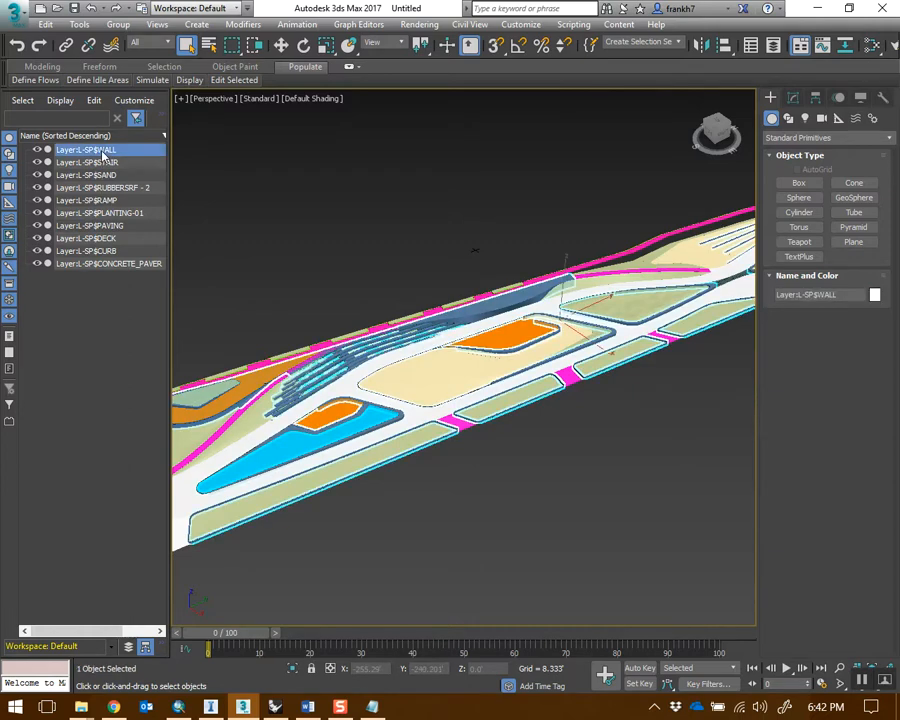
pyautogui.keyDown('alt'); pyautogui.moveTo(335, 284); pyautogui.dragTo(460, 272, button='middle'); pyautogui.keyUp('alt')
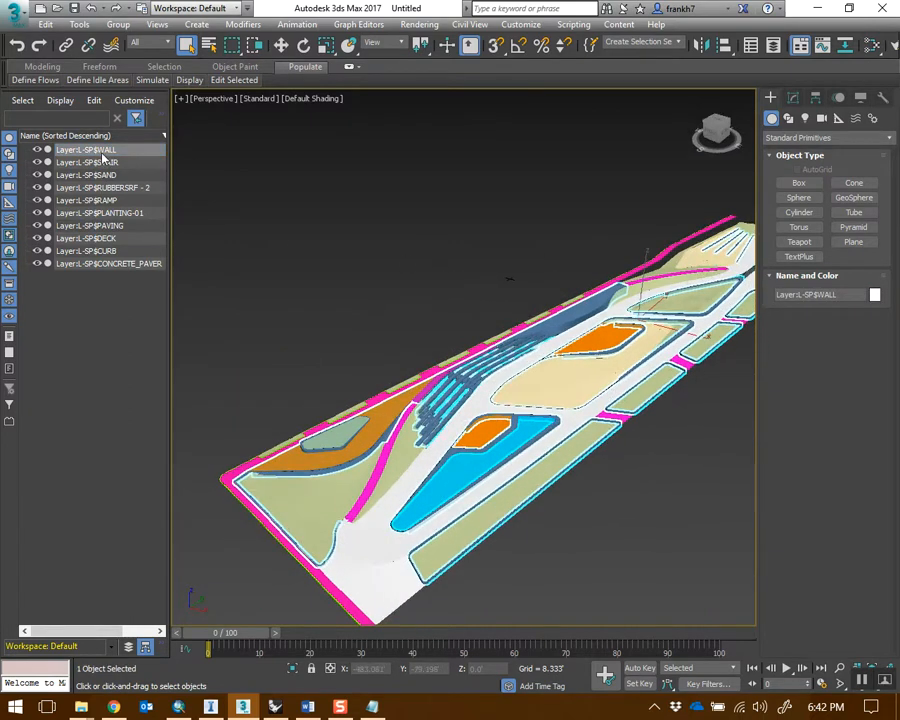
pyautogui.click(102, 162)
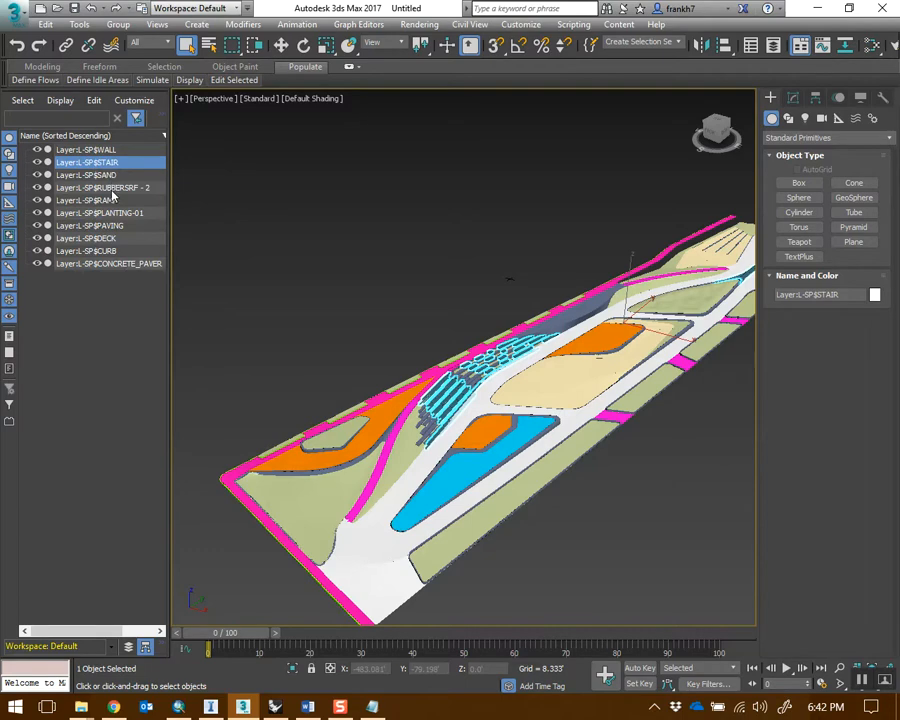
pyautogui.click(100, 187)
pyautogui.click(90, 200)
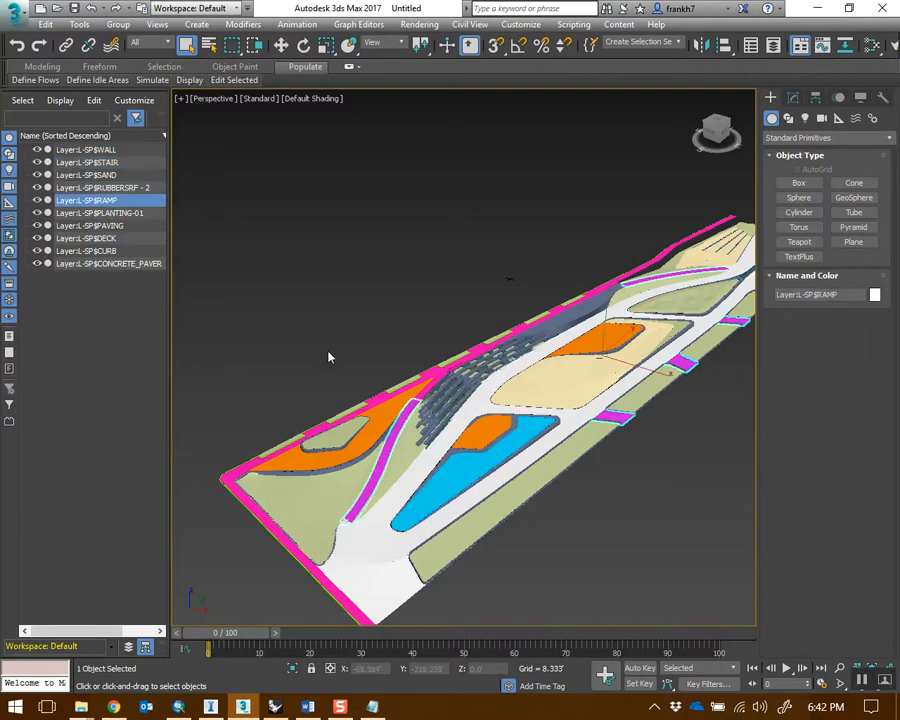
# Hide every linked layer object except CONCRETE_PAVER
pyautogui.click(38, 149)
pyautogui.click(39, 249)
pyautogui.click(37, 200)
pyautogui.click(37, 175)
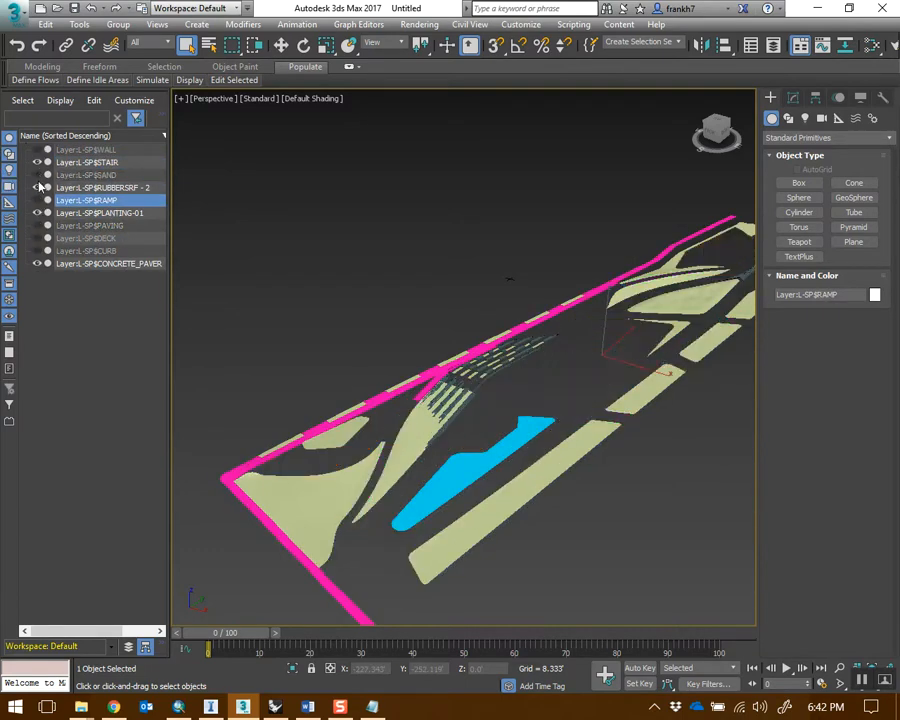
pyautogui.click(37, 162)
pyautogui.click(37, 187)
pyautogui.click(37, 213)
pyautogui.click(37, 263)
pyautogui.click(40, 264)
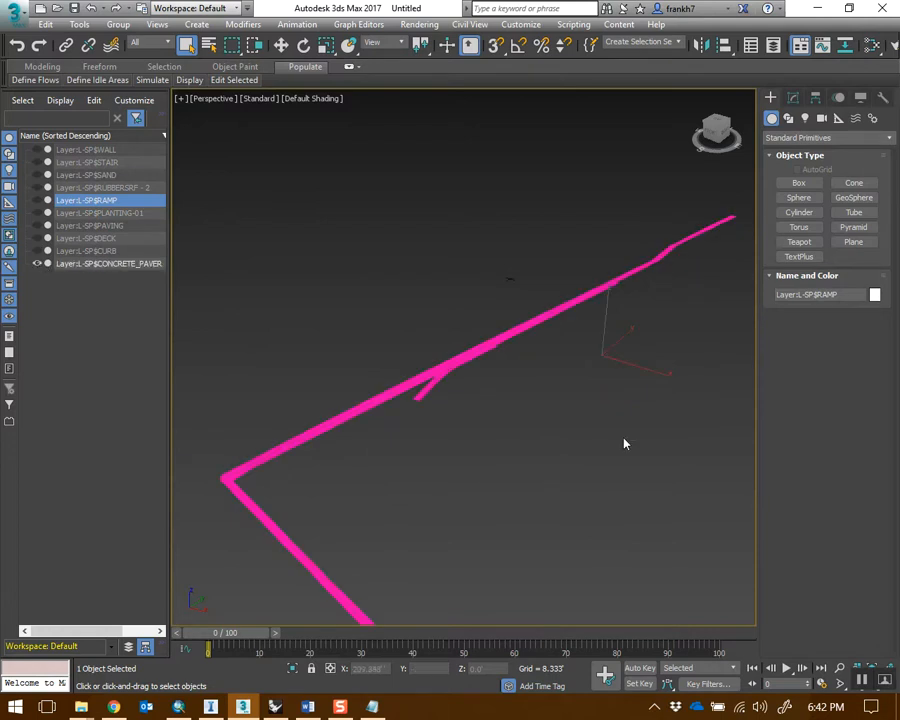
# Show the CURB object, then isolate the DECK object and examine its separate surfaces
pyautogui.keyDown('alt'); pyautogui.moveTo(556, 424); pyautogui.dragTo(621, 395, button='middle'); pyautogui.keyUp('alt')
pyautogui.click(37, 250)
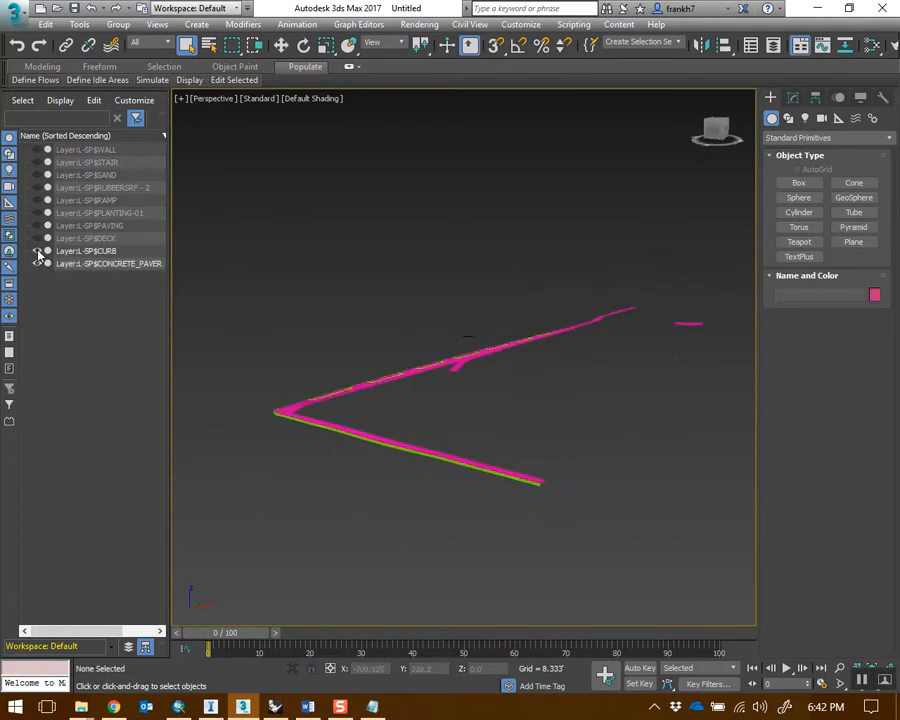
pyautogui.click(37, 263)
pyautogui.click(37, 250)
pyautogui.click(37, 238)
pyautogui.keyDown('alt'); pyautogui.moveTo(617, 332); pyautogui.dragTo(657, 381, button='middle'); pyautogui.keyUp('alt')
pyautogui.click(590, 395)
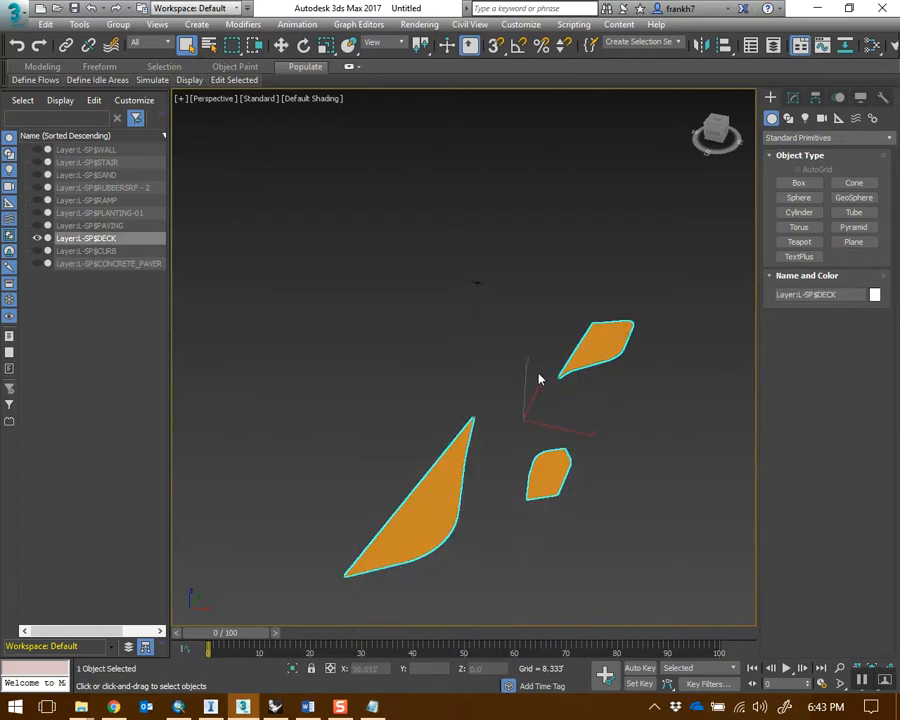
pyautogui.click(543, 282)
pyautogui.keyDown('alt'); pyautogui.moveTo(585, 378); pyautogui.dragTo(474, 382, button='middle'); pyautogui.keyUp('alt')
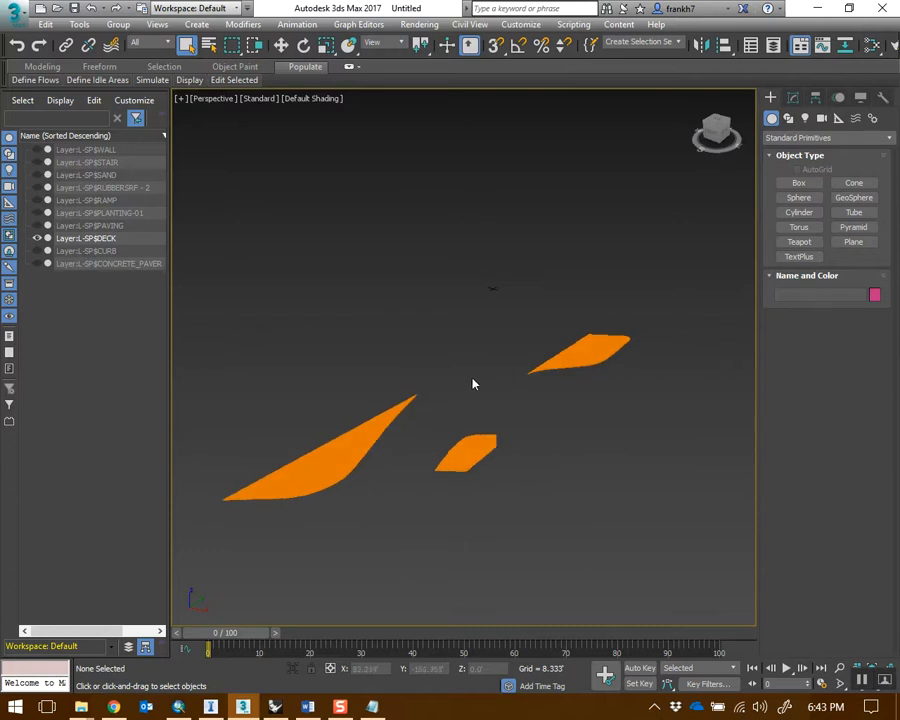
# Make all the hidden layer objects of the riverfront model visible again
pyautogui.click(37, 250)
pyautogui.click(37, 263)
pyautogui.click(37, 225)
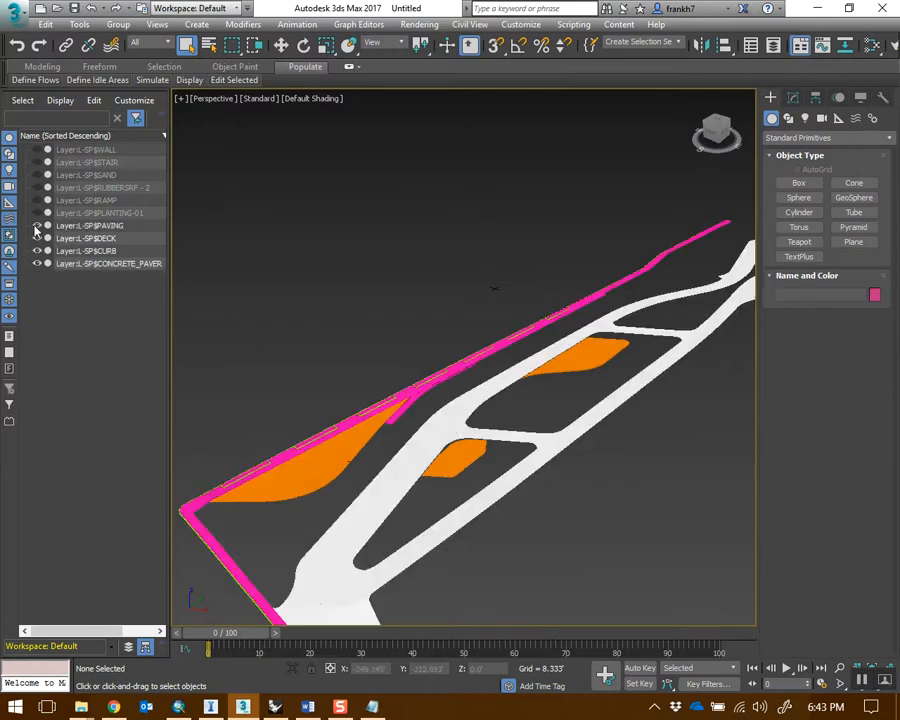
pyautogui.click(37, 212)
pyautogui.click(37, 174)
pyautogui.click(37, 187)
pyautogui.click(37, 200)
pyautogui.click(37, 174)
pyautogui.click(37, 149)
pyautogui.click(37, 162)
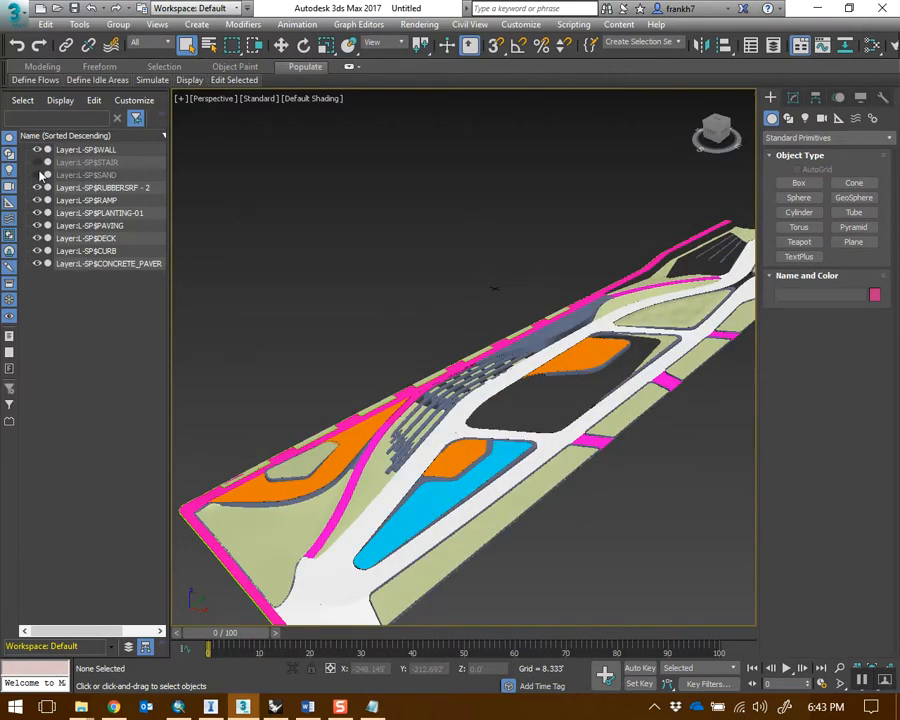
pyautogui.click(37, 187)
pyautogui.click(37, 187)
pyautogui.click(37, 174)
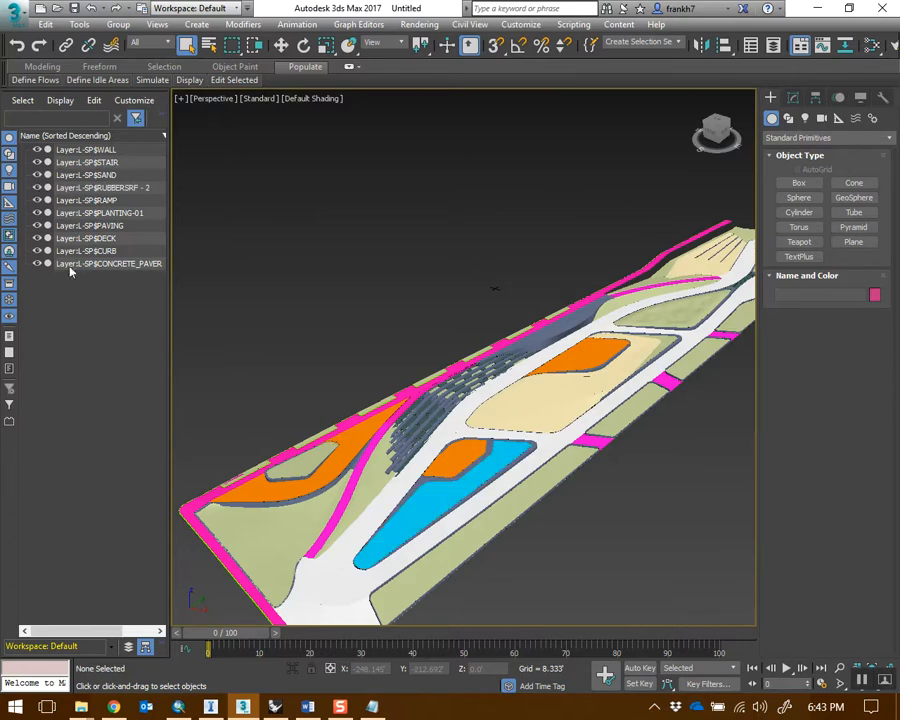
# Change the scene list to the Layer Explorer and widen it slightly
pyautogui.click(114, 646)
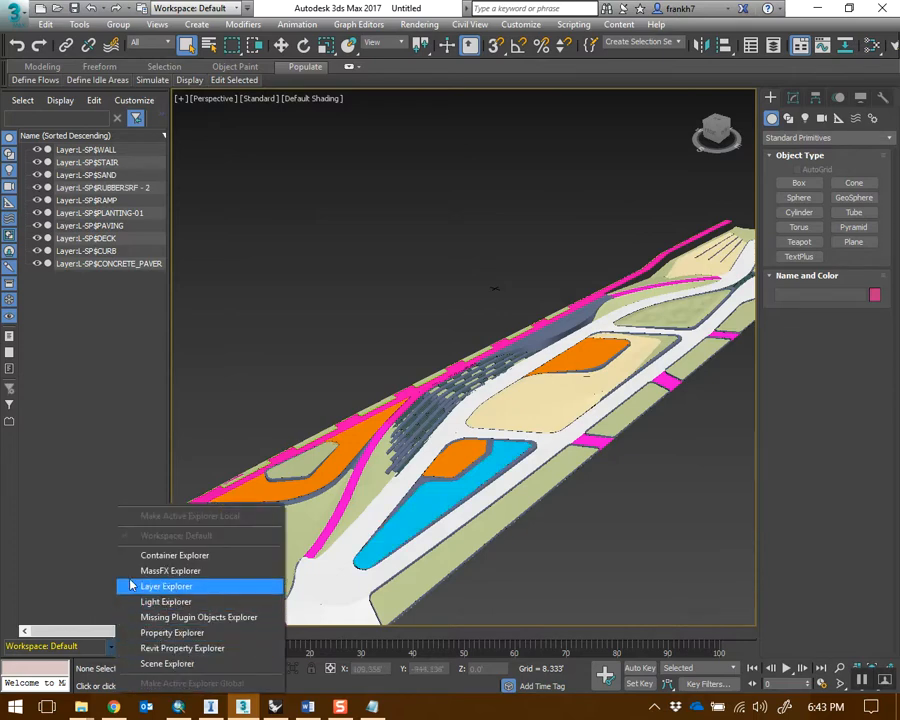
pyautogui.click(101, 593)
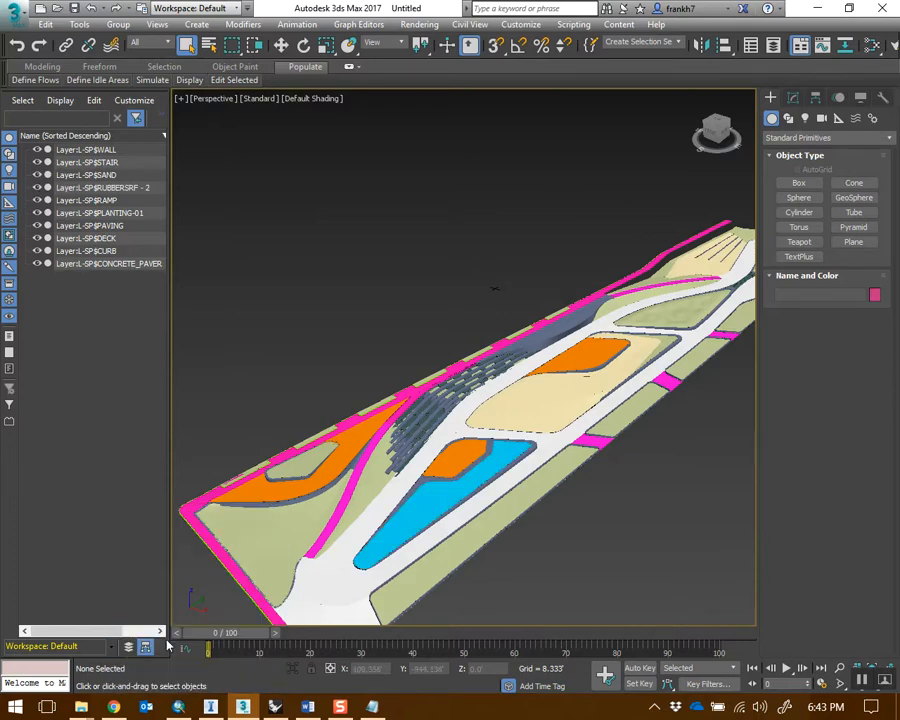
pyautogui.click(114, 652)
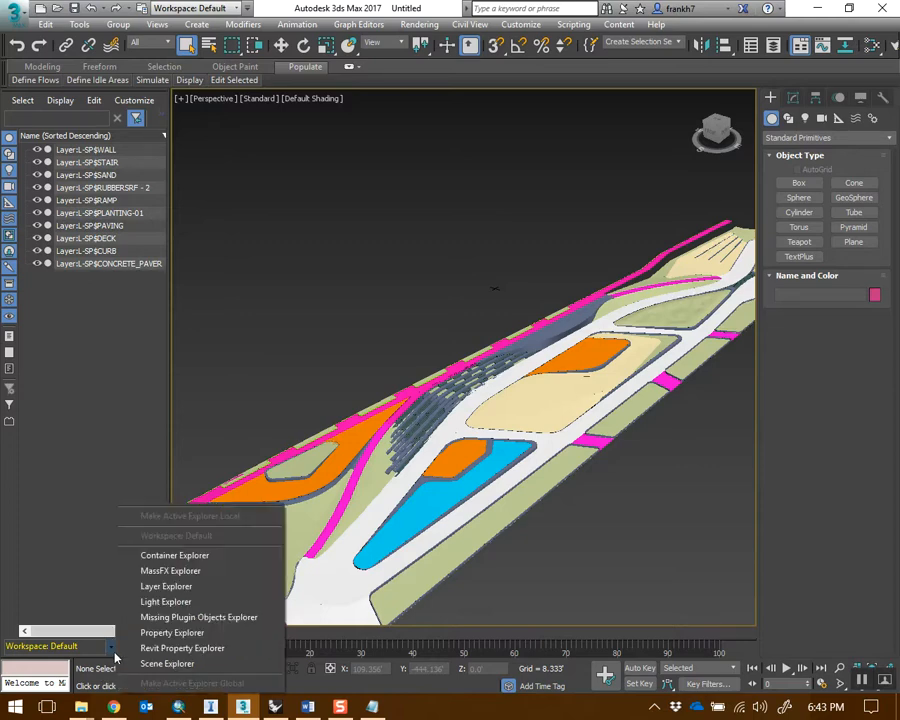
pyautogui.click(168, 587)
pyautogui.click(26, 162)
pyautogui.click(26, 162)
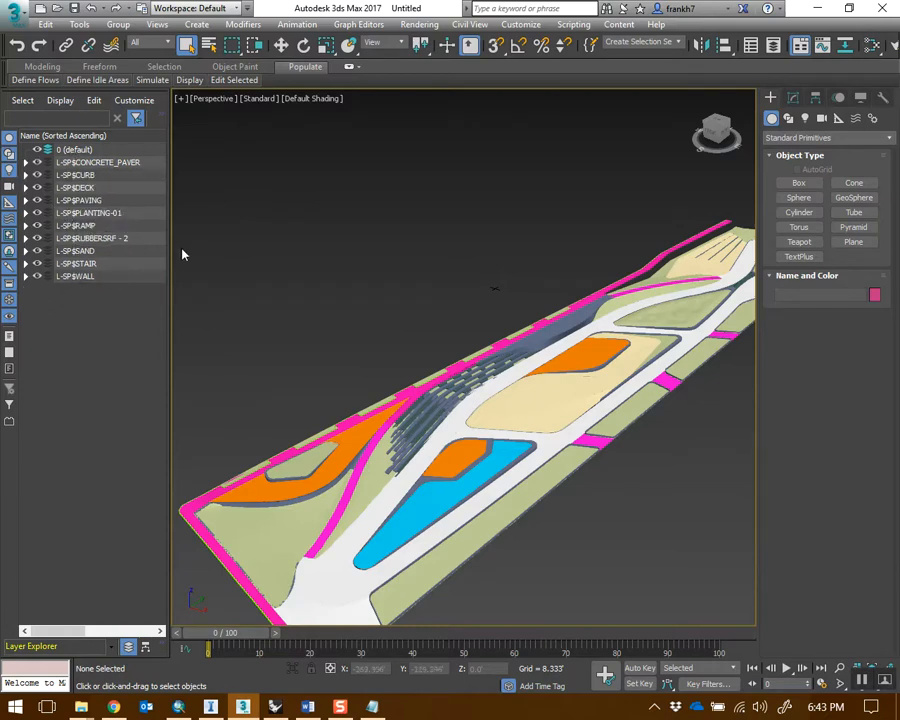
pyautogui.moveTo(170, 251); pyautogui.dragTo(182, 235)
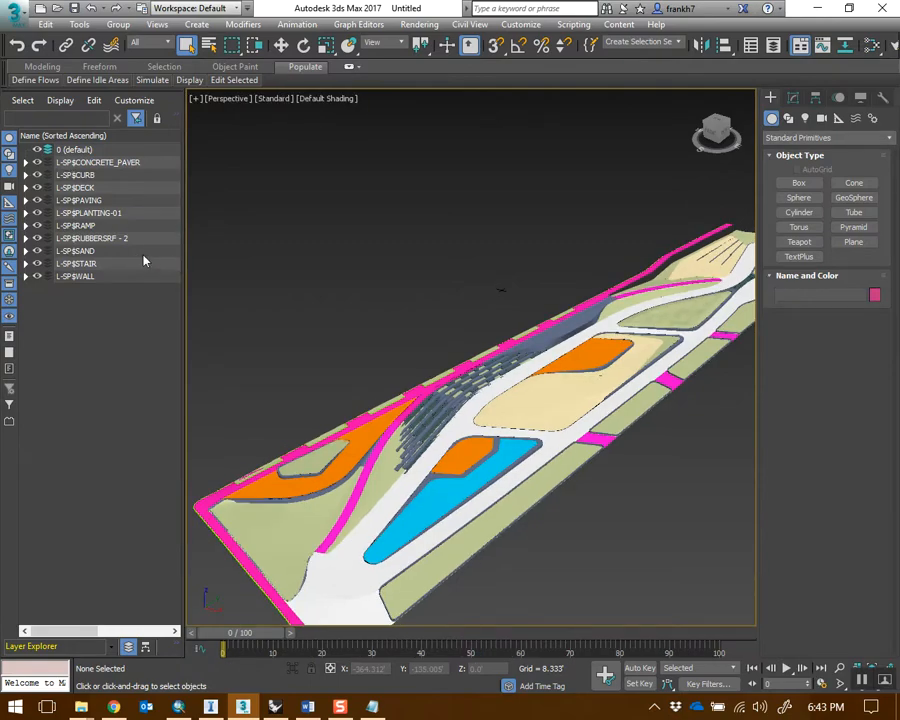
# Open the Slate Material Editor and enlarge its window
pyautogui.keyDown('alt'); pyautogui.moveTo(506, 424); pyautogui.dragTo(590, 311, button='middle'); pyautogui.keyUp('alt')
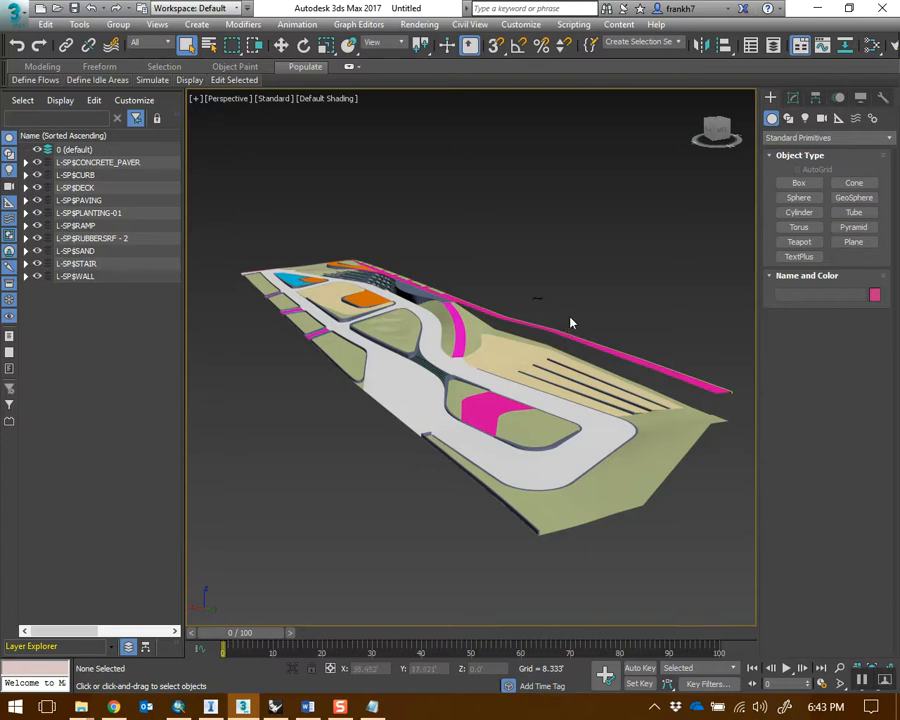
pyautogui.scroll(3, 566, 315)
pyautogui.keyDown('alt'); pyautogui.moveTo(569, 313); pyautogui.dragTo(571, 315, button='middle'); pyautogui.keyUp('alt')
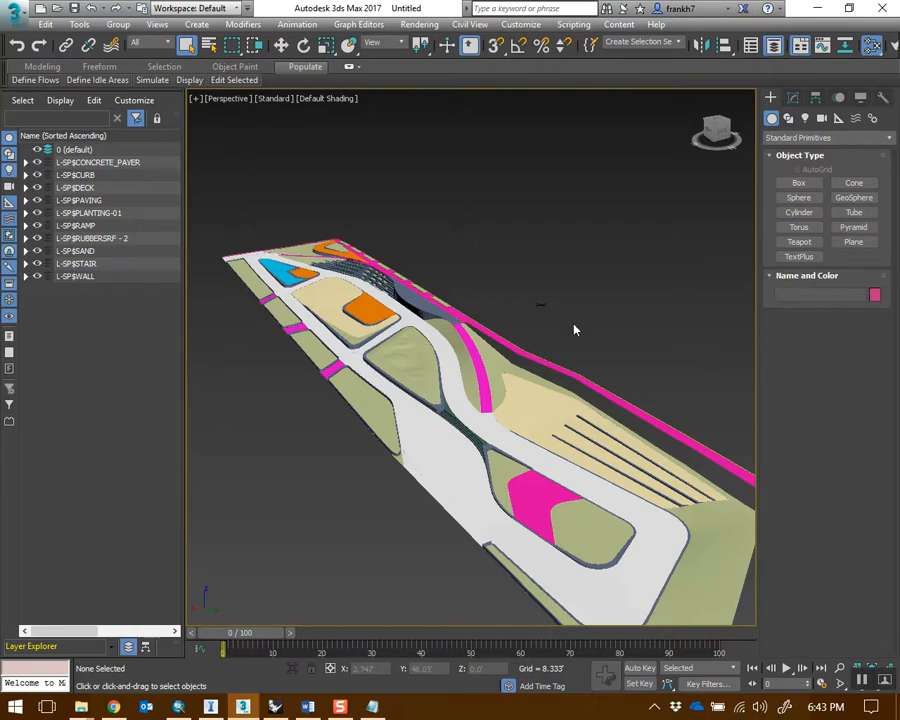
pyautogui.press('m')
pyautogui.moveTo(520, 122); pyautogui.dragTo(445, 100)
pyautogui.moveTo(215, 88); pyautogui.dragTo(197, 89)
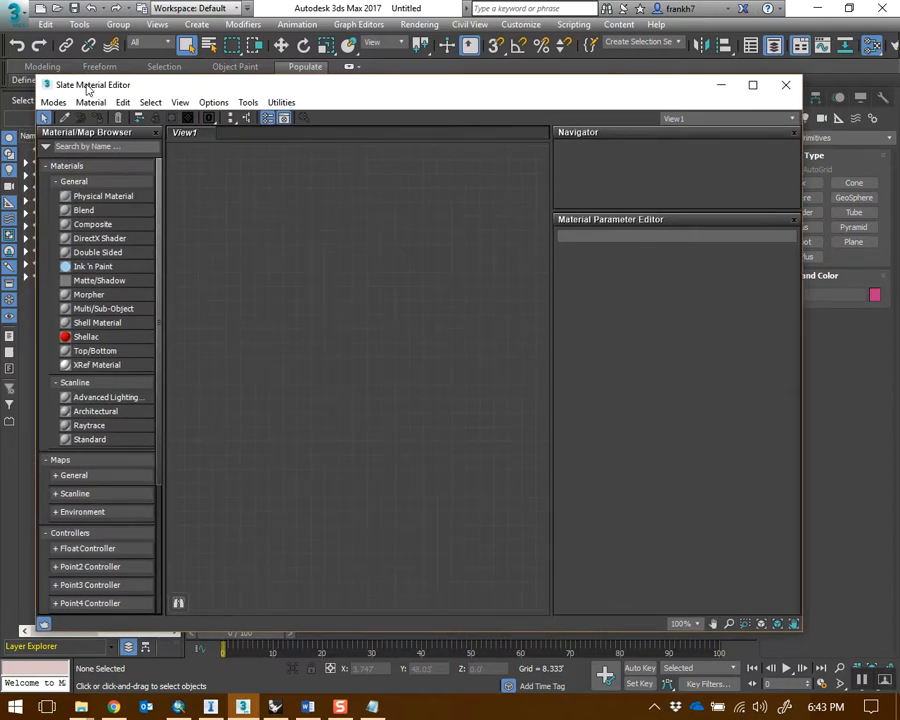
pyautogui.moveTo(804, 166); pyautogui.dragTo(882, 166)
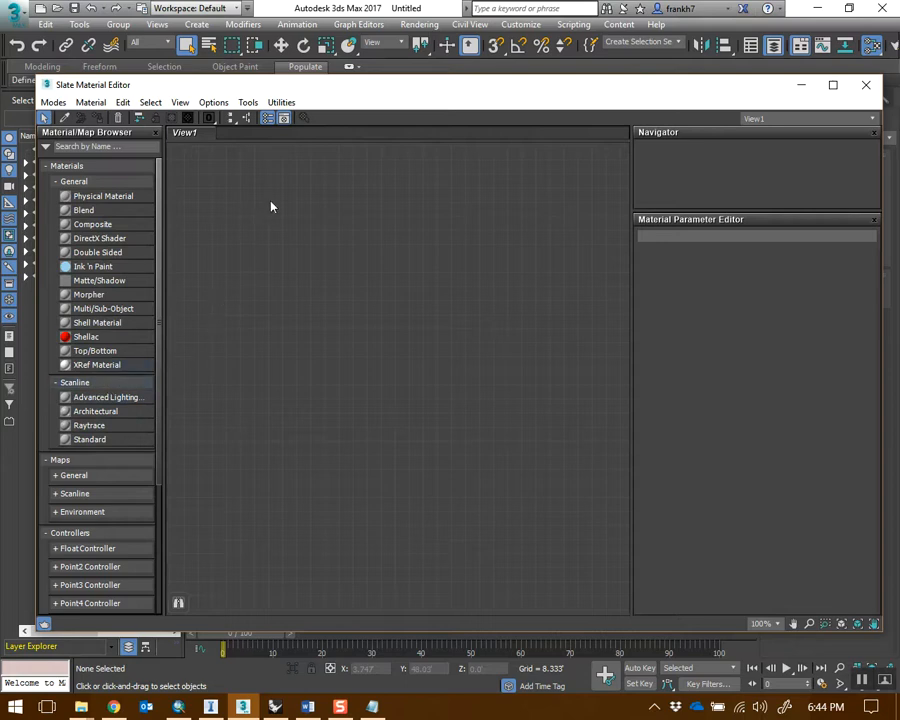
pyautogui.moveTo(297, 90)
pyautogui.mouseDown()
pyautogui.moveTo(313, 97)
pyautogui.moveTo(301, 92)
pyautogui.mouseUp()
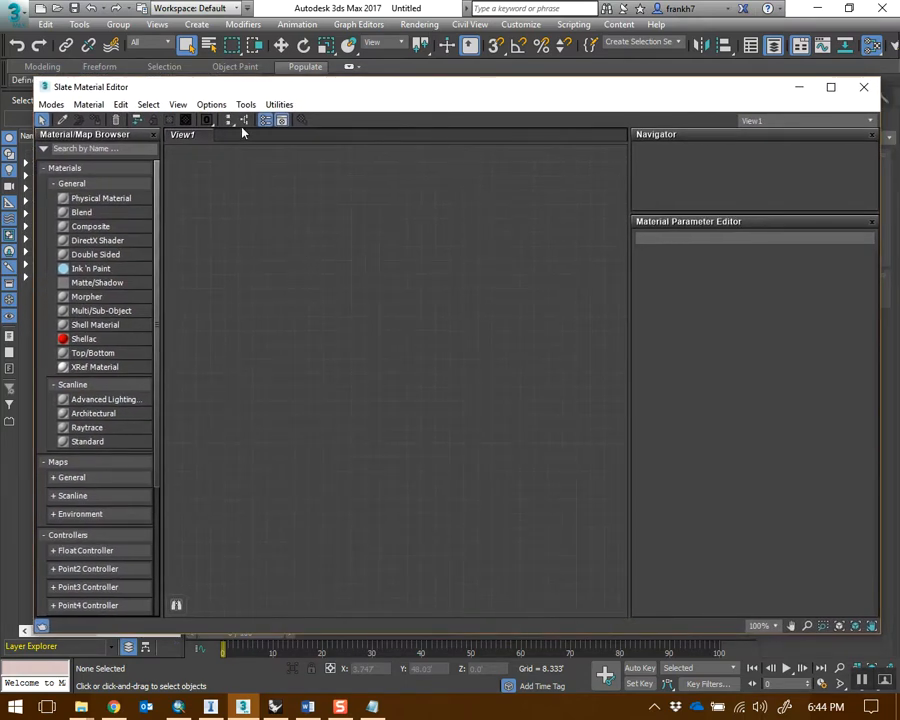
pyautogui.moveTo(177, 90); pyautogui.dragTo(167, 65)
# Collapse the Maps, Controllers and Scene Materials groups of the Material/Map Browser, keeping Materials expanded
pyautogui.scroll(-5, 140, 321)
pyautogui.scroll(5, 128, 328)
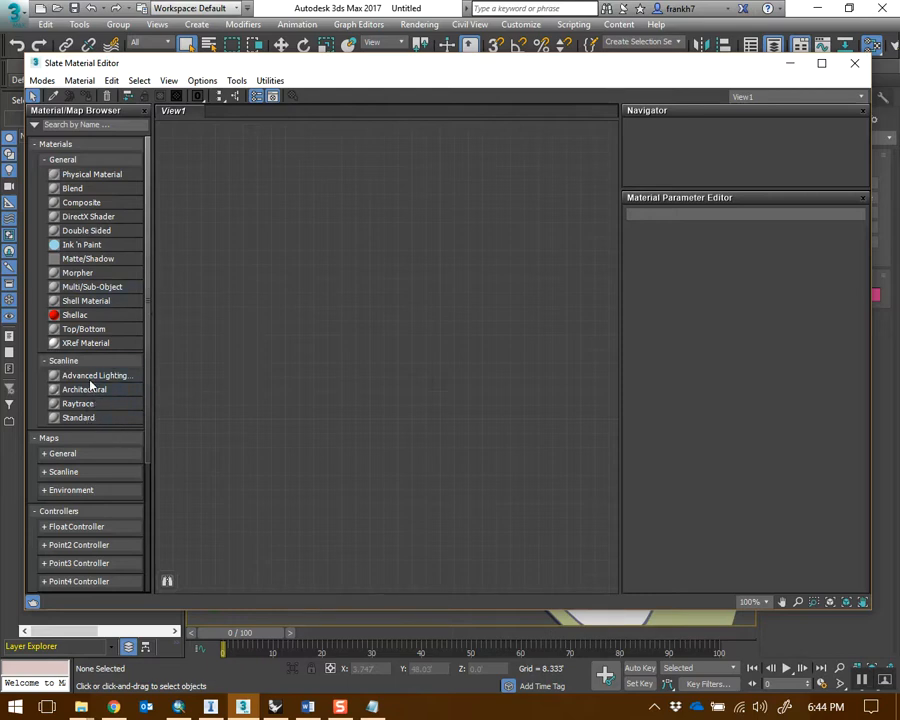
pyautogui.click(37, 144)
pyautogui.click(40, 164)
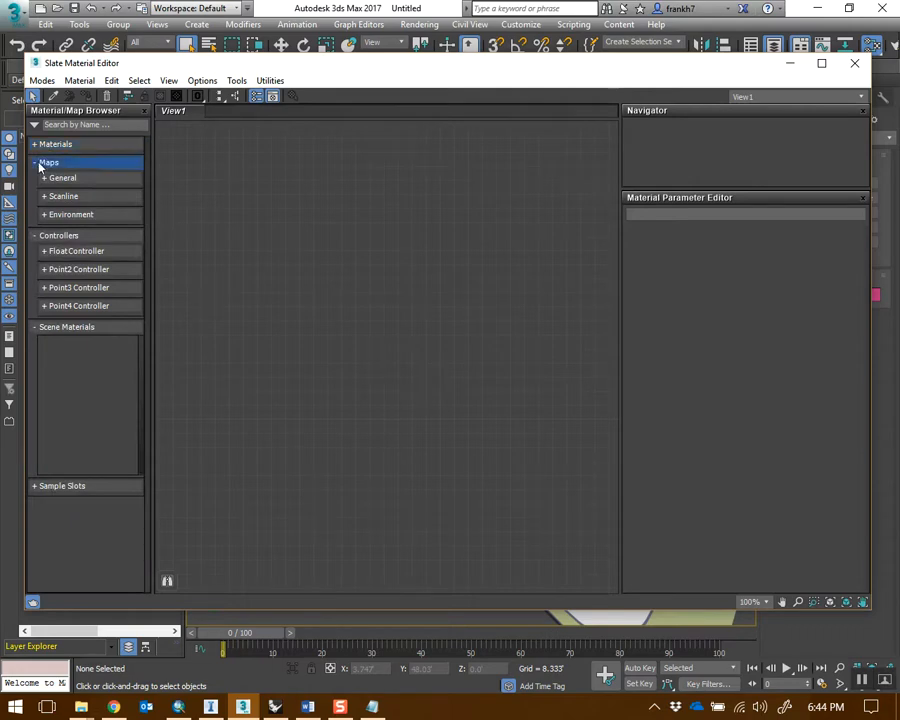
pyautogui.click(40, 164)
pyautogui.click(34, 180)
pyautogui.click(36, 198)
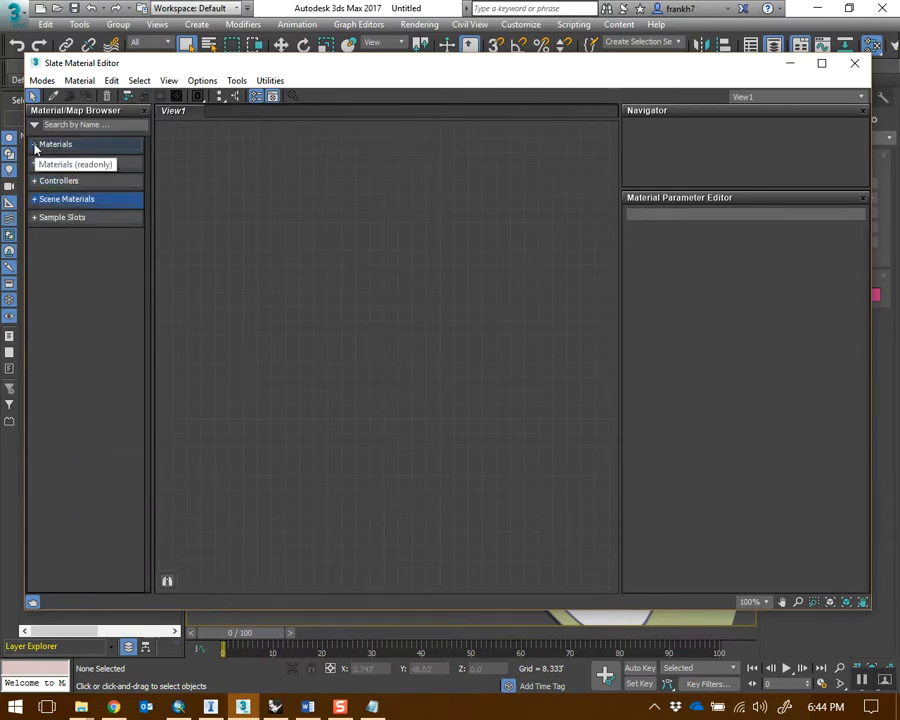
pyautogui.click(35, 145)
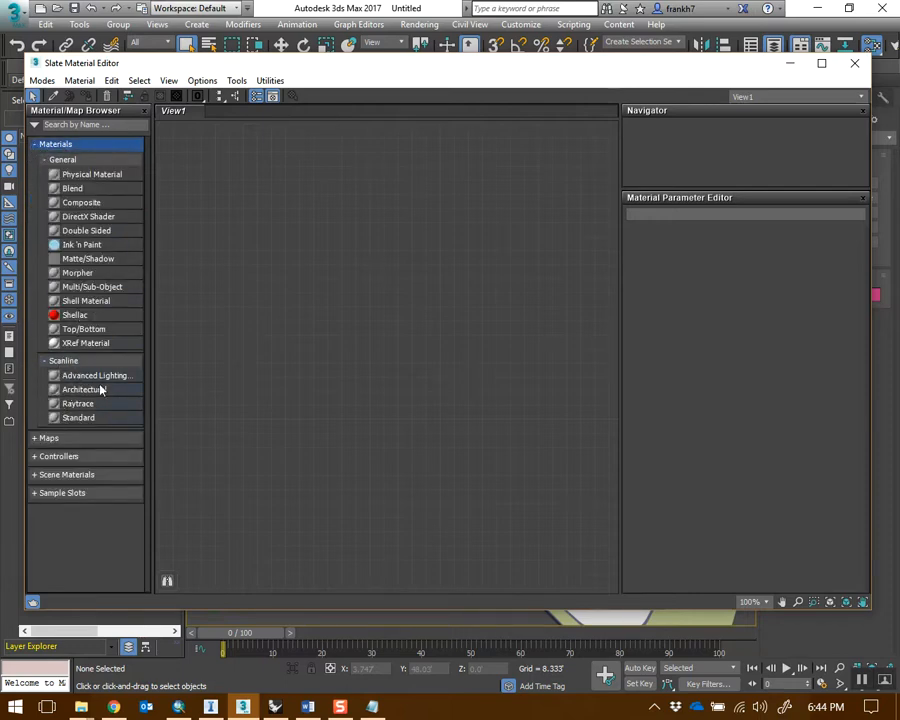
# Add a Standard scanline material node to View1
pyautogui.click(82, 419)
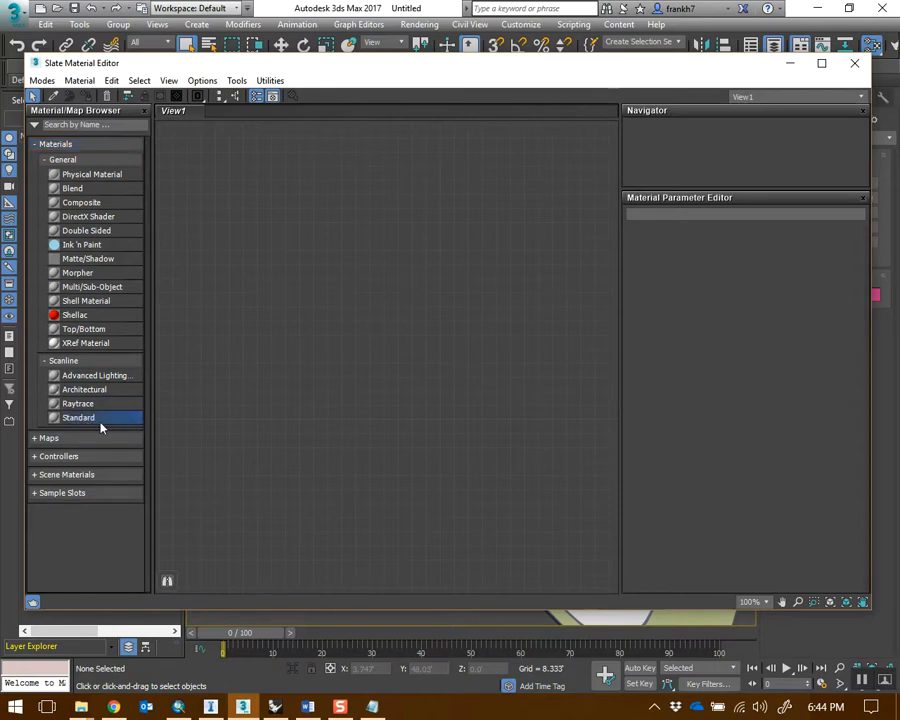
pyautogui.moveTo(79, 427); pyautogui.dragTo(383, 245)
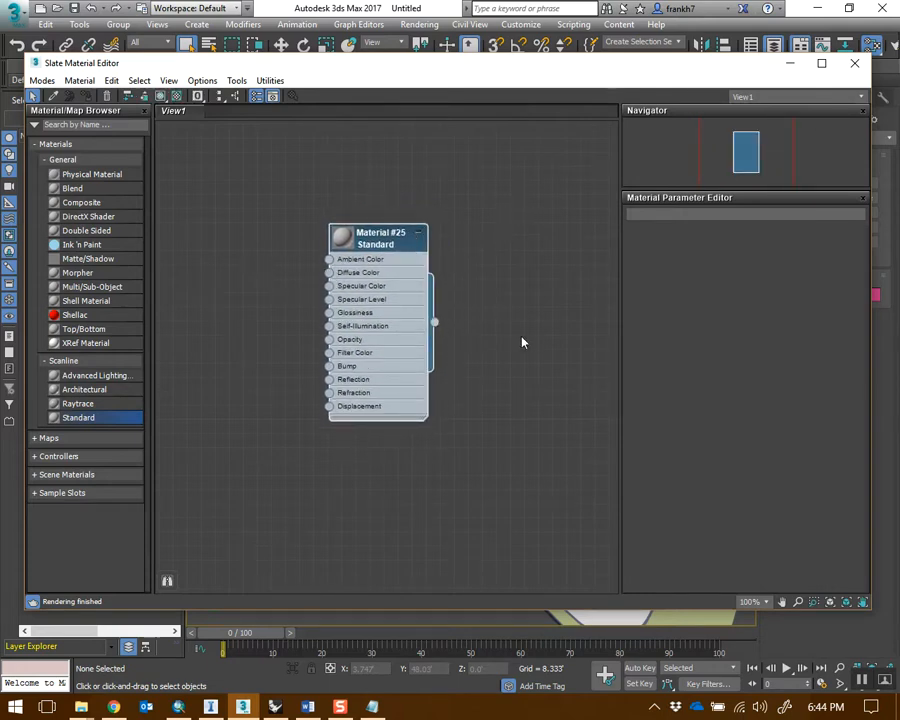
pyautogui.moveTo(392, 262); pyautogui.dragTo(421, 248)
# Arrange the Slate Material Editor beside the viewport so the riverfront model and the Standard material node are both visible
pyautogui.moveTo(415, 74); pyautogui.dragTo(790, 99)
pyautogui.keyDown('alt'); pyautogui.moveTo(361, 287); pyautogui.dragTo(337, 273, button='middle'); pyautogui.keyUp('alt')
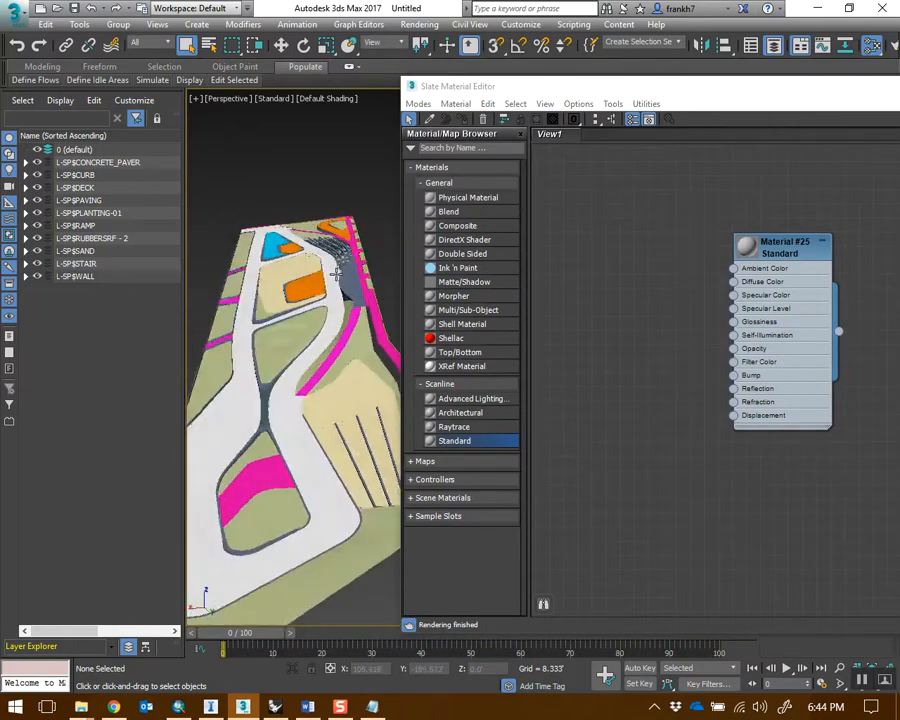
pyautogui.moveTo(528, 87); pyautogui.dragTo(494, 88)
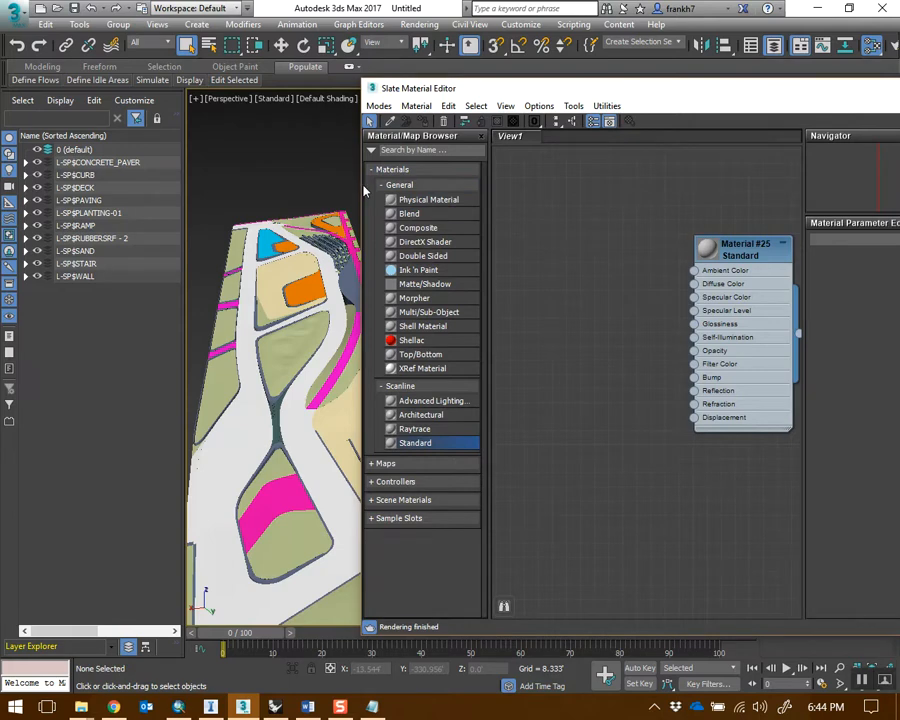
pyautogui.moveTo(363, 190); pyautogui.dragTo(447, 190)
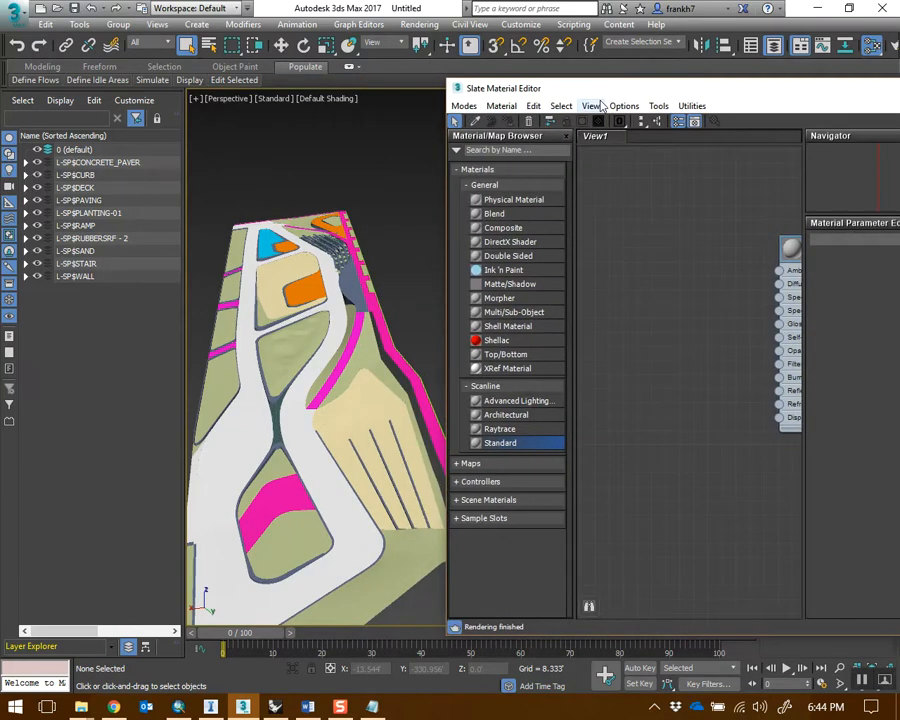
pyautogui.moveTo(601, 88); pyautogui.dragTo(538, 84)
pyautogui.moveTo(625, 296); pyautogui.dragTo(587, 285, button='middle')
pyautogui.moveTo(346, 295); pyautogui.dragTo(336, 258, button='middle')
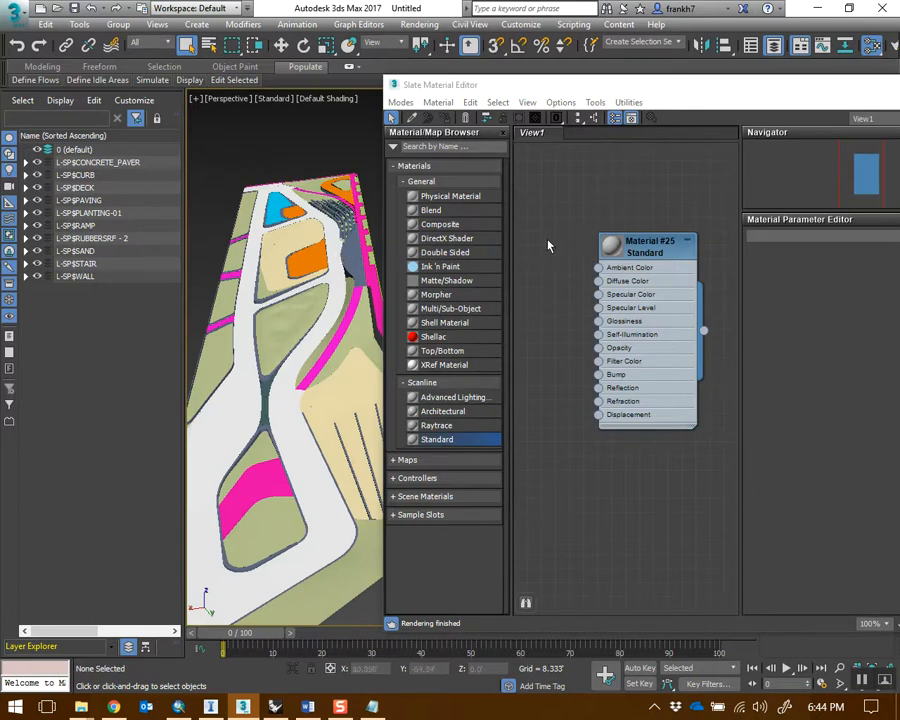
pyautogui.moveTo(638, 242); pyautogui.dragTo(652, 242)
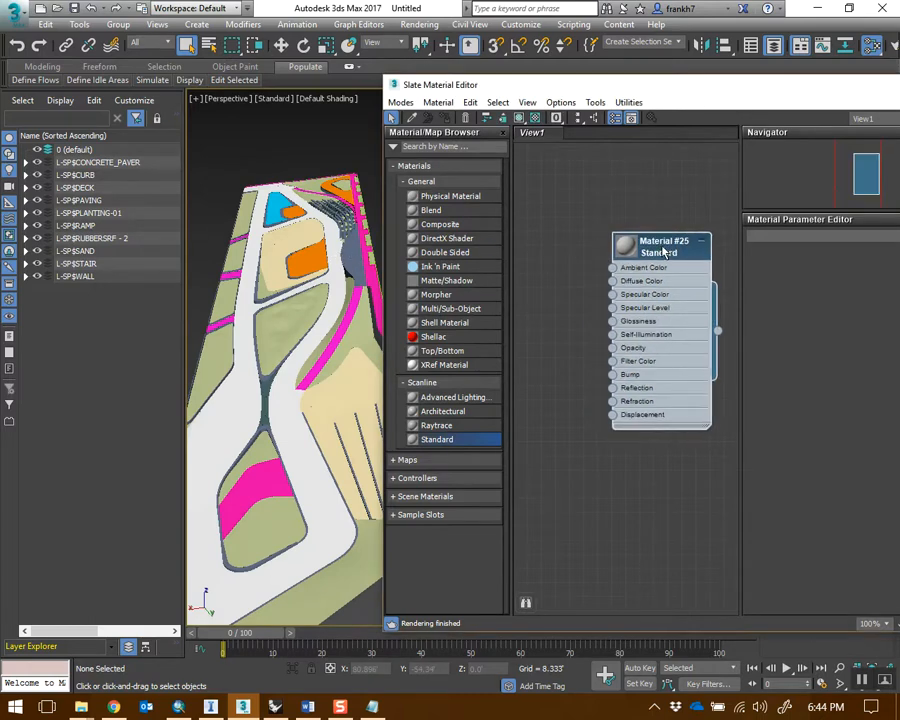
# Browse the texture images in the desktop's Textures folder, then return to 3ds Max
pyautogui.click(818, 8)
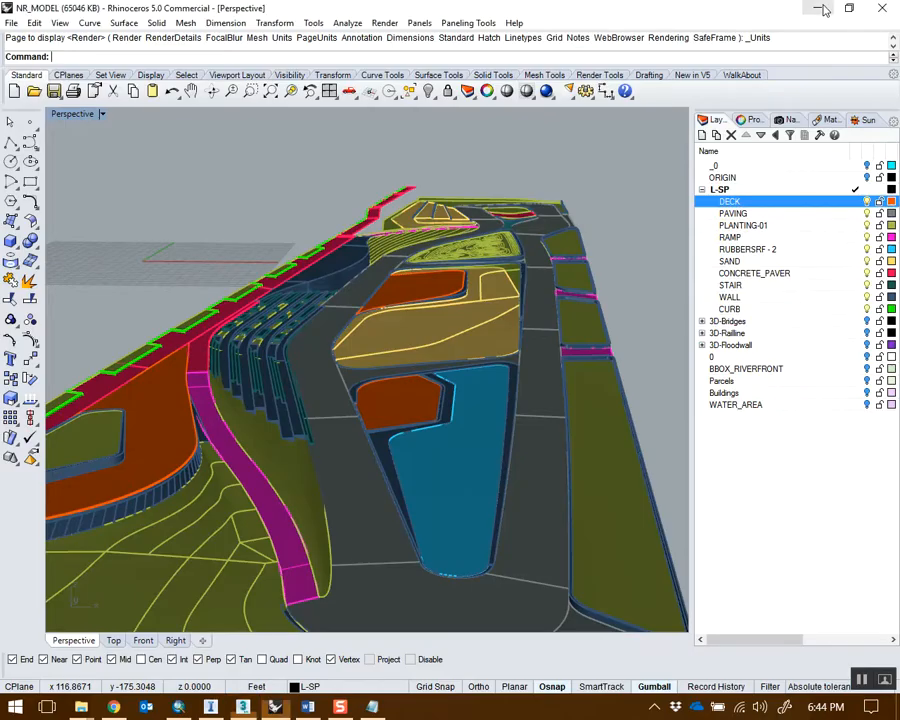
pyautogui.click(820, 8)
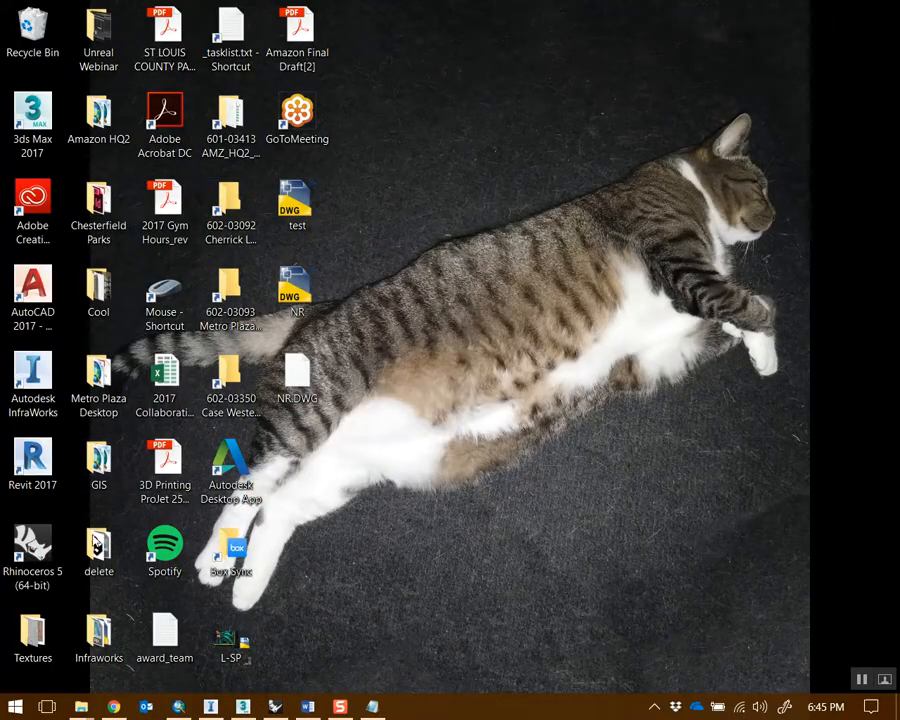
pyautogui.doubleClick(33, 632)
pyautogui.doubleClick(590, 117)
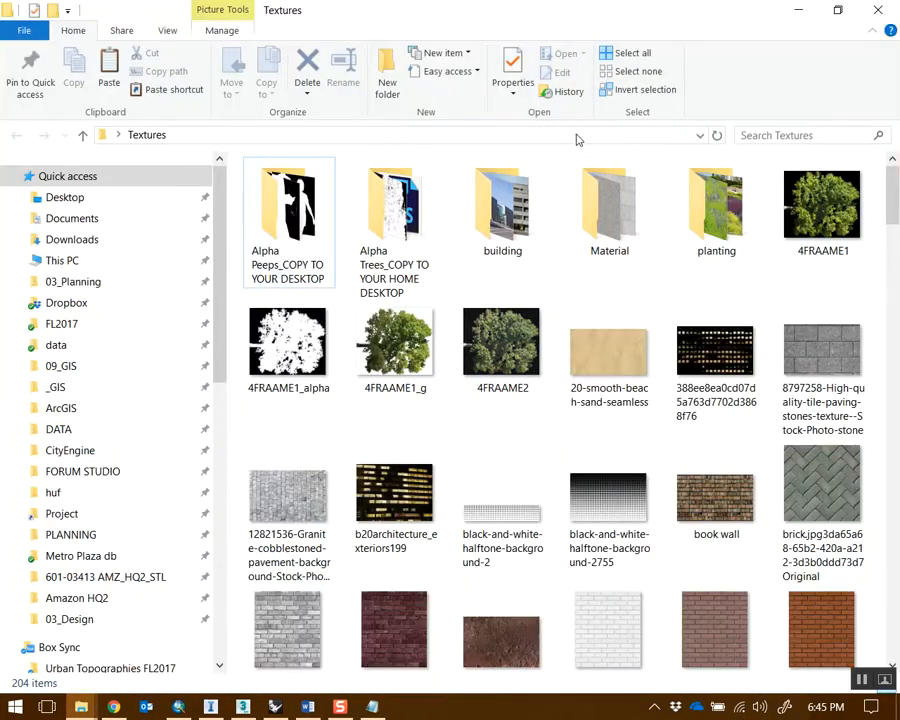
pyautogui.scroll(-10, 725, 375)
pyautogui.moveTo(891, 362); pyautogui.dragTo(890, 323)
pyautogui.click(797, 11)
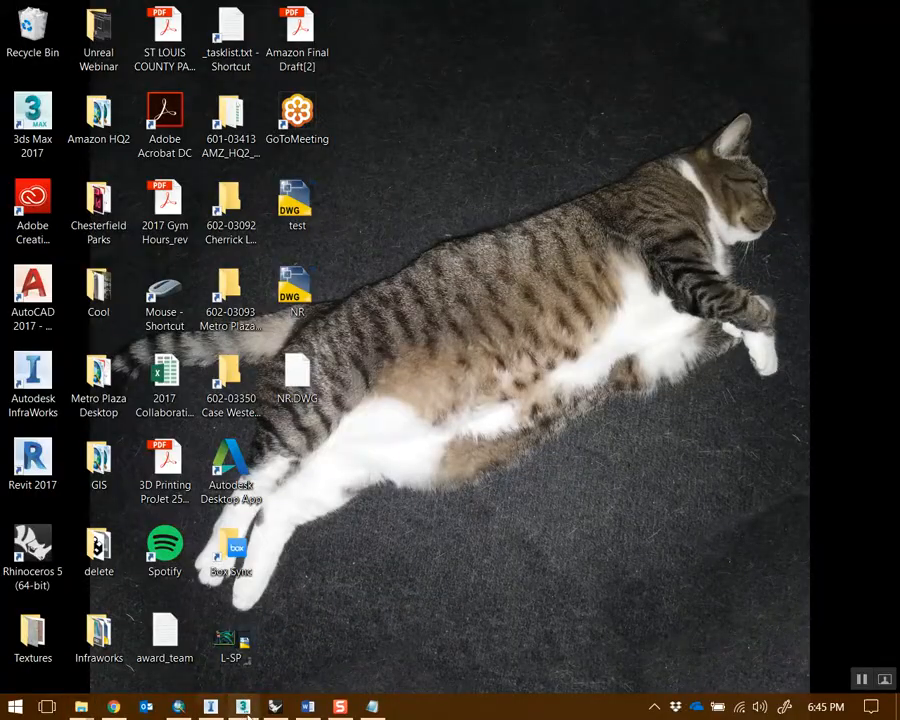
pyautogui.click(245, 708)
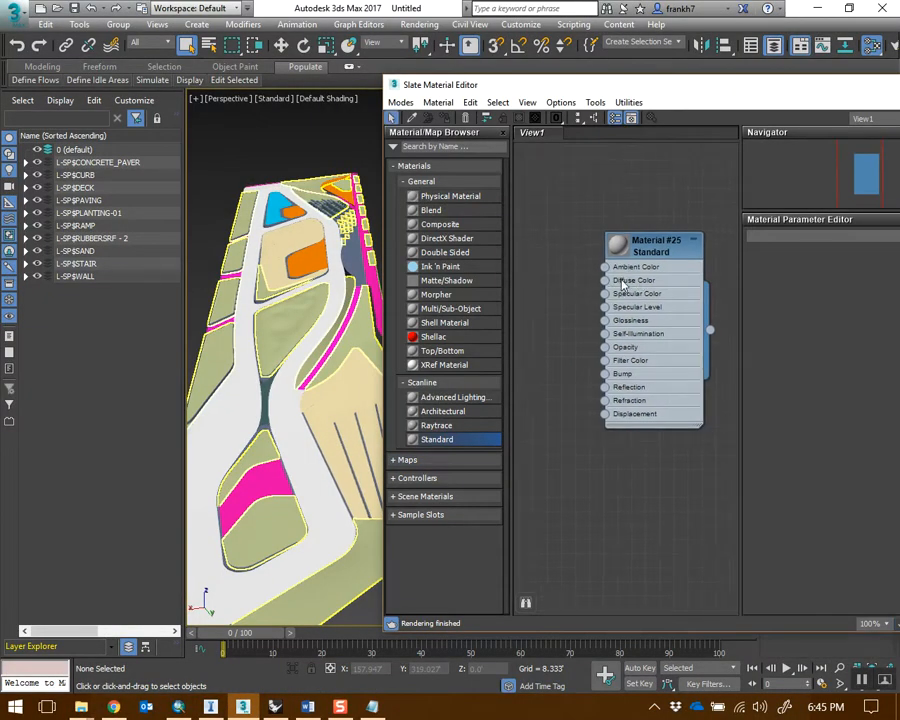
# Connect a Bitmap map using grass0 from the desktop Textures folder to the Standard material's Diffuse Color
pyautogui.moveTo(649, 255); pyautogui.dragTo(650, 227)
pyautogui.moveTo(568, 260); pyautogui.dragTo(546, 278)
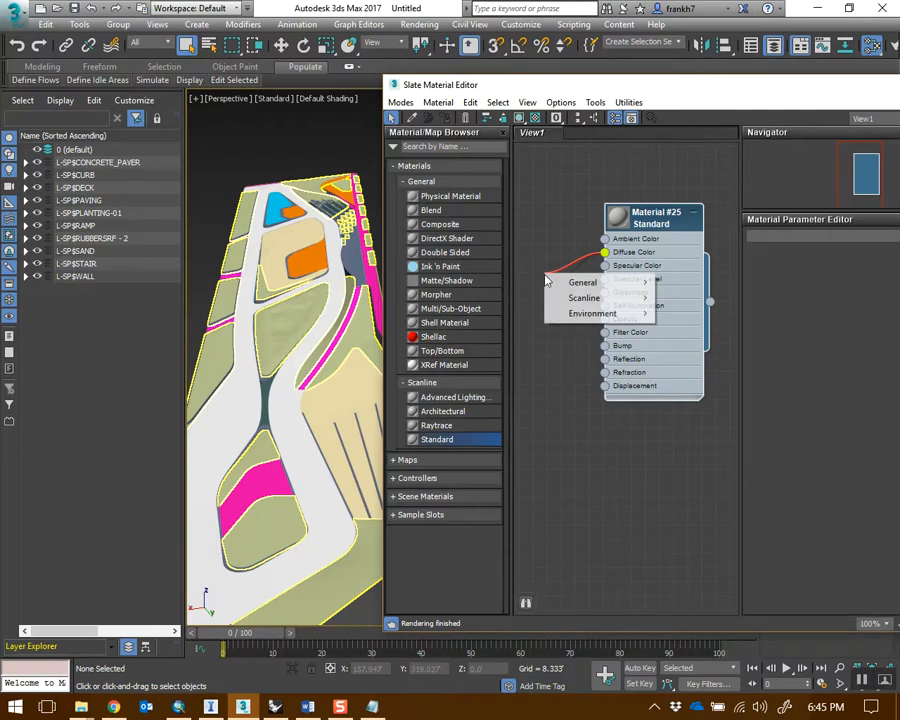
pyautogui.moveTo(572, 288)
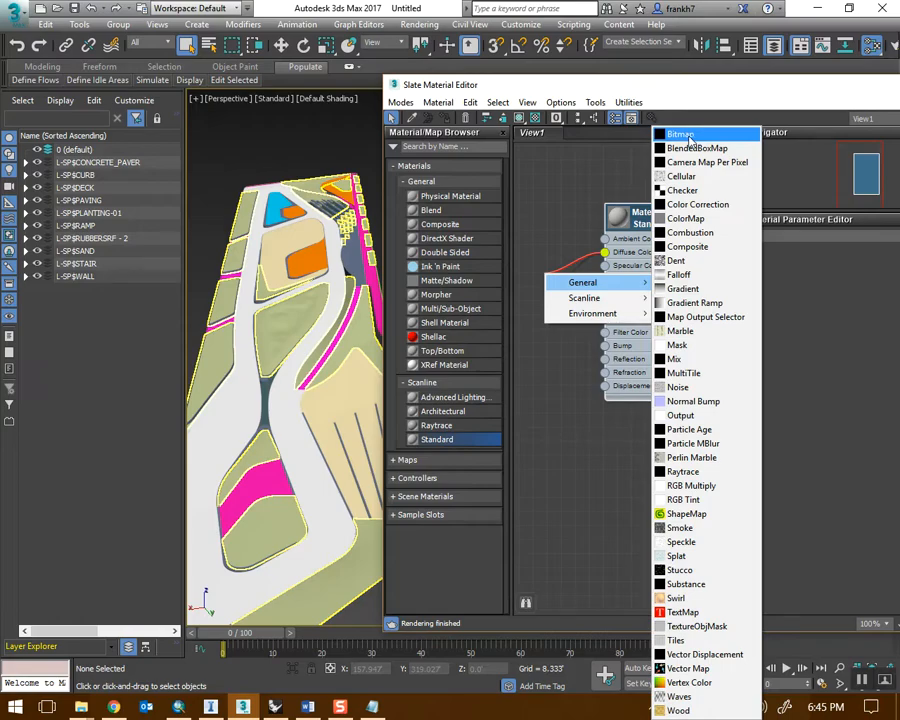
pyautogui.click(692, 138)
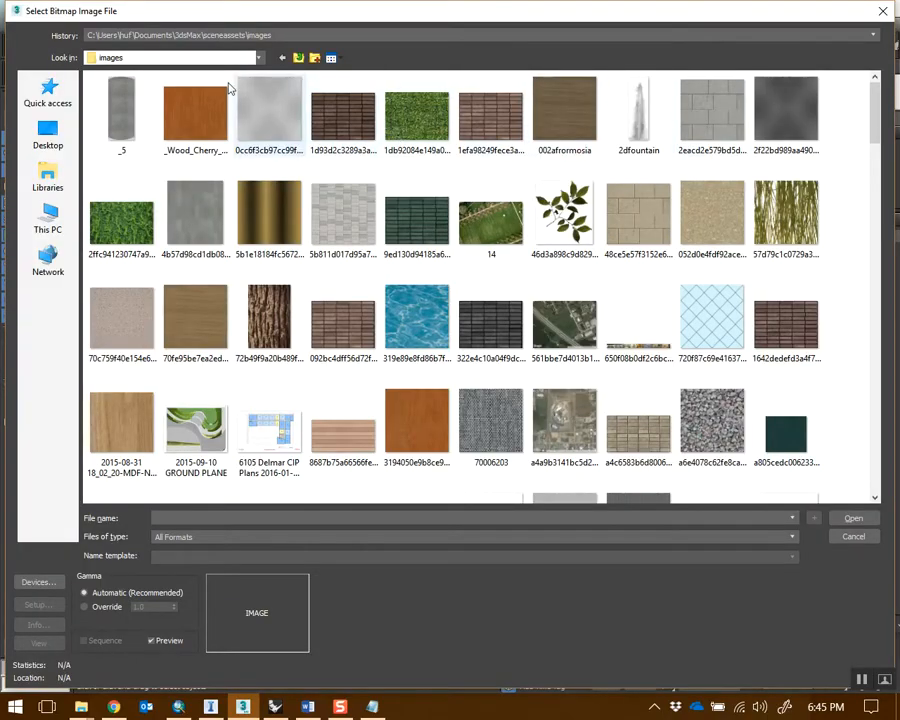
pyautogui.click(46, 140)
pyautogui.doubleClick(166, 200)
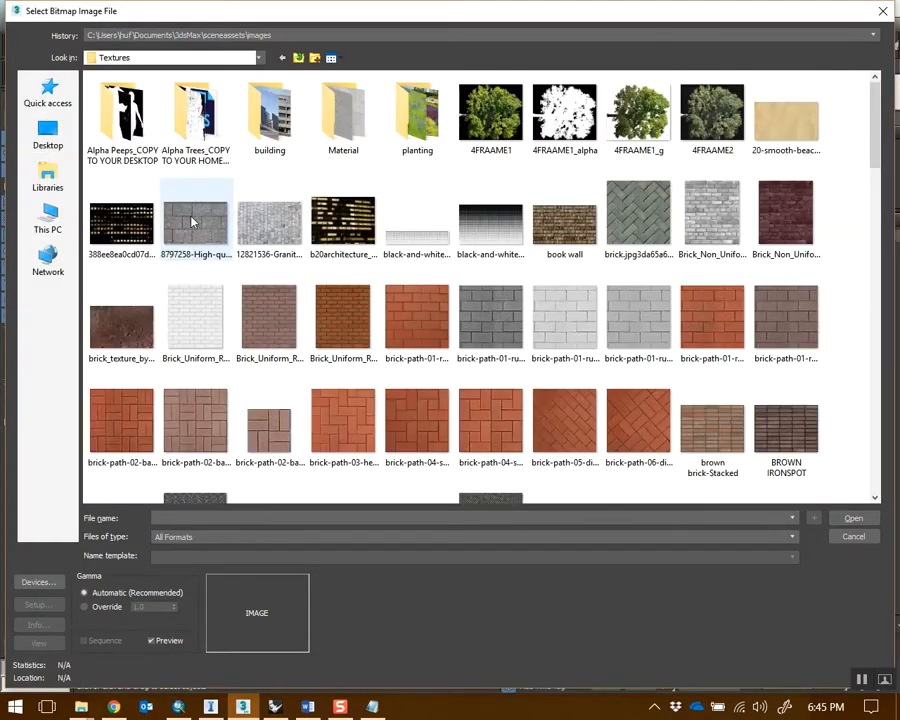
pyautogui.scroll(-10, 862, 200)
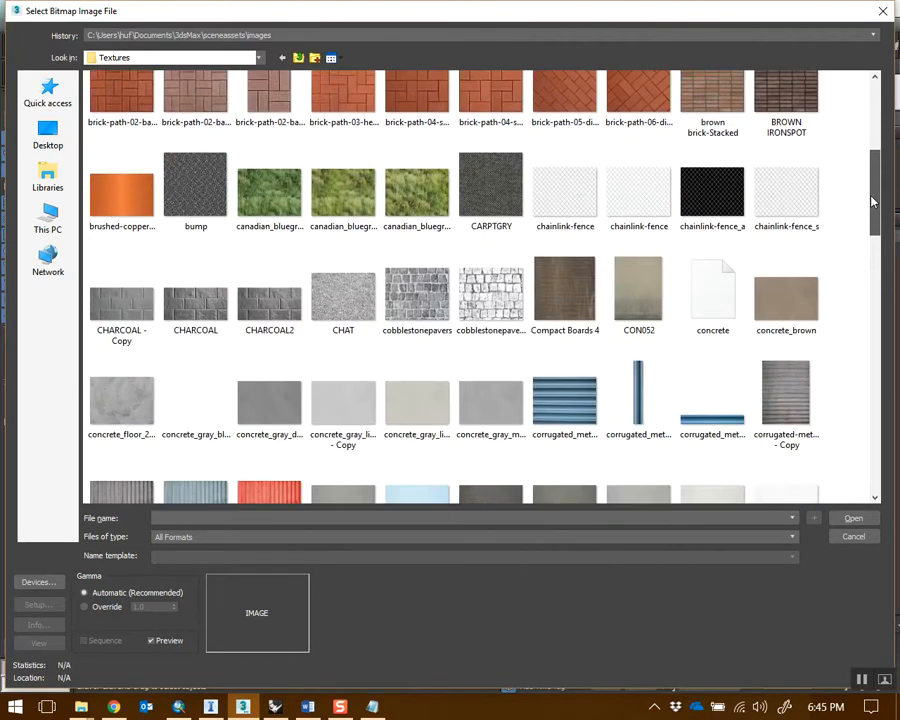
pyautogui.scroll(1, 860, 256)
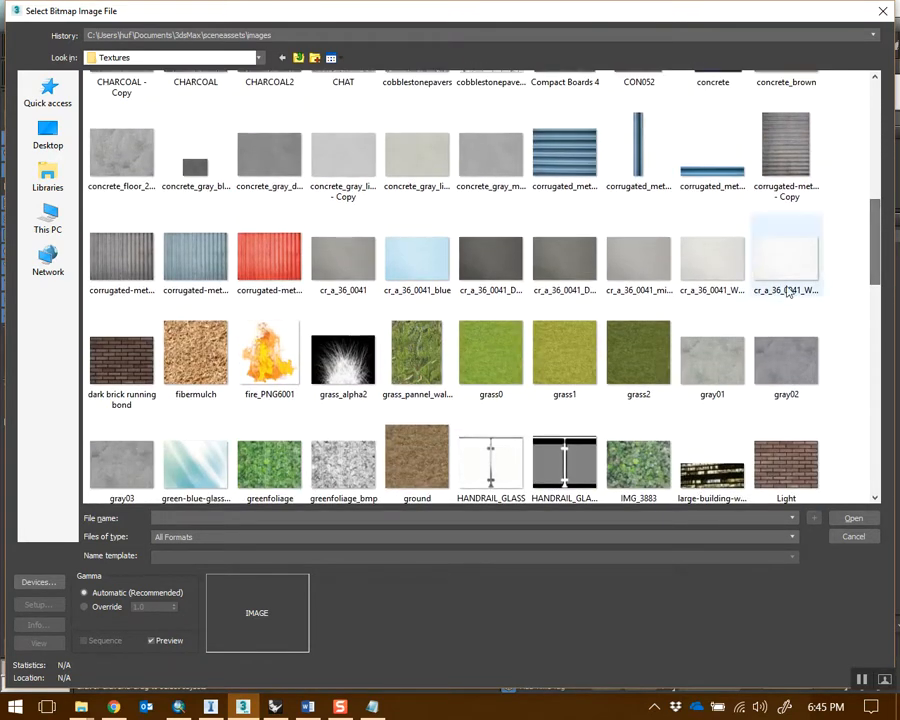
pyautogui.click(500, 365)
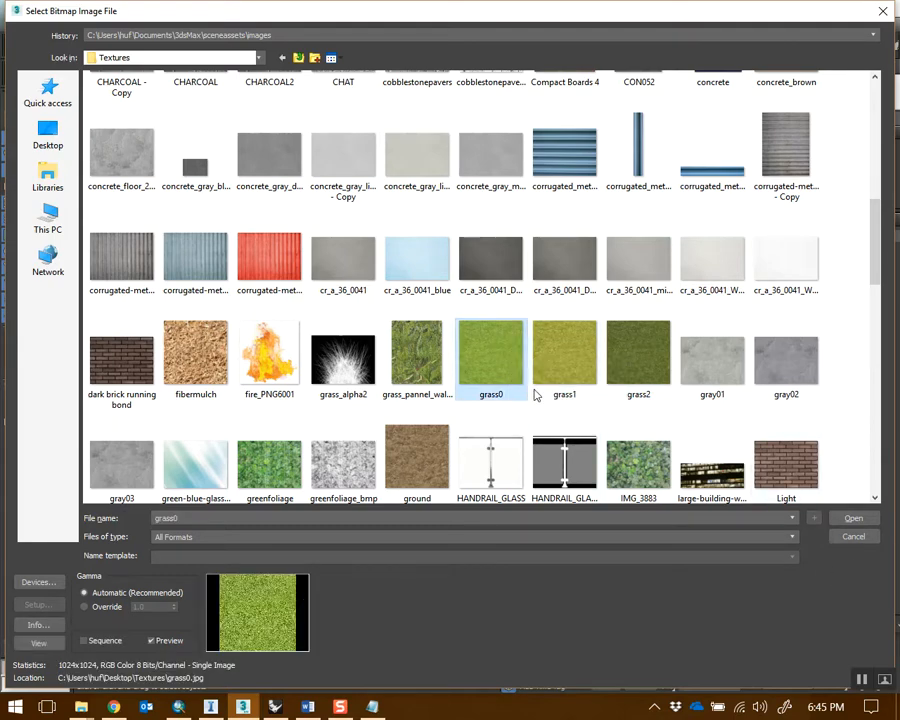
pyautogui.click(855, 520)
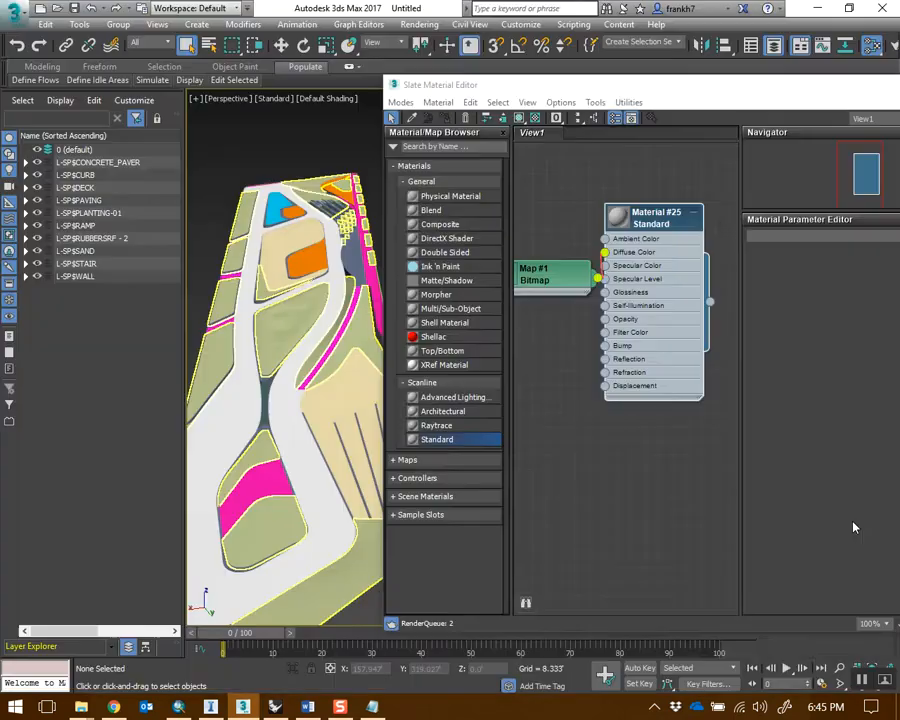
# Arrange the Bitmap node beside the Standard material node and show the material's parameters
pyautogui.moveTo(600, 397); pyautogui.dragTo(586, 371, button='middle')
pyautogui.scroll(-3, 591, 384)
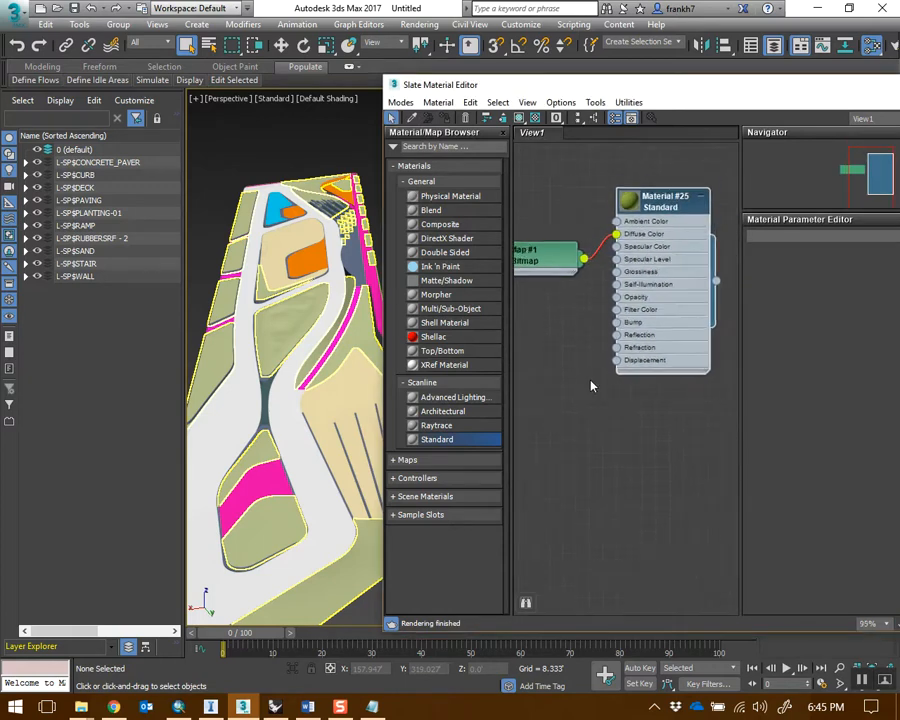
pyautogui.moveTo(649, 254); pyautogui.dragTo(663, 280)
pyautogui.moveTo(565, 275); pyautogui.dragTo(570, 227)
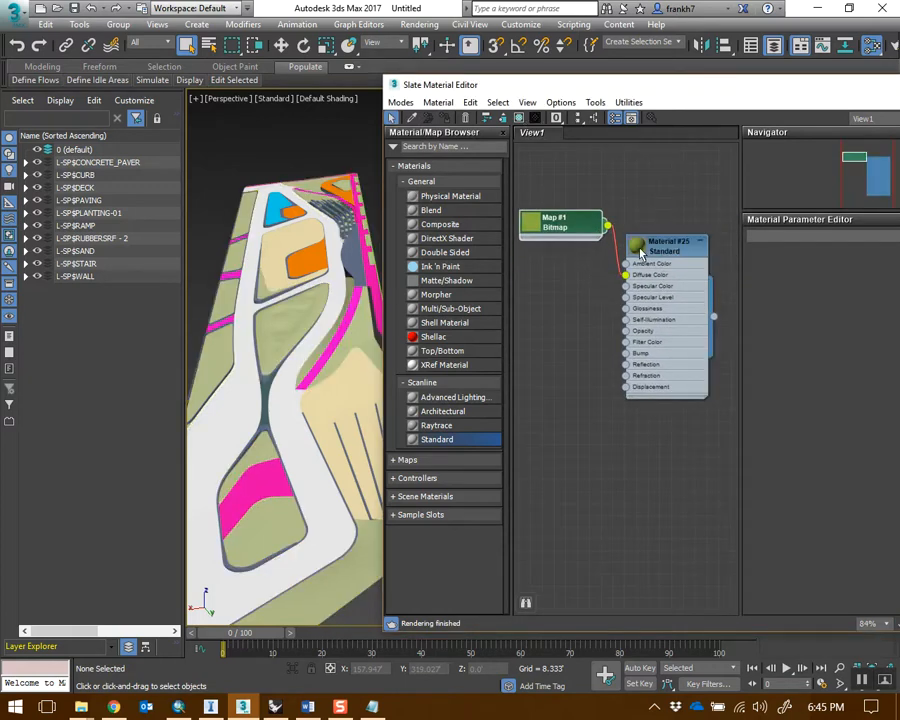
pyautogui.moveTo(669, 243); pyautogui.dragTo(681, 208)
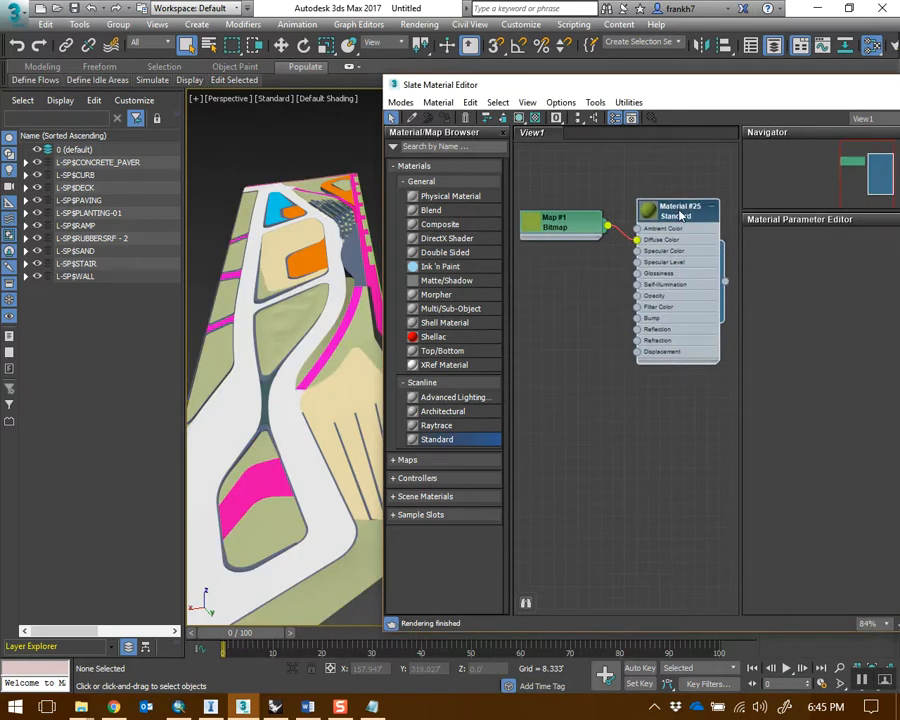
pyautogui.doubleClick(681, 208)
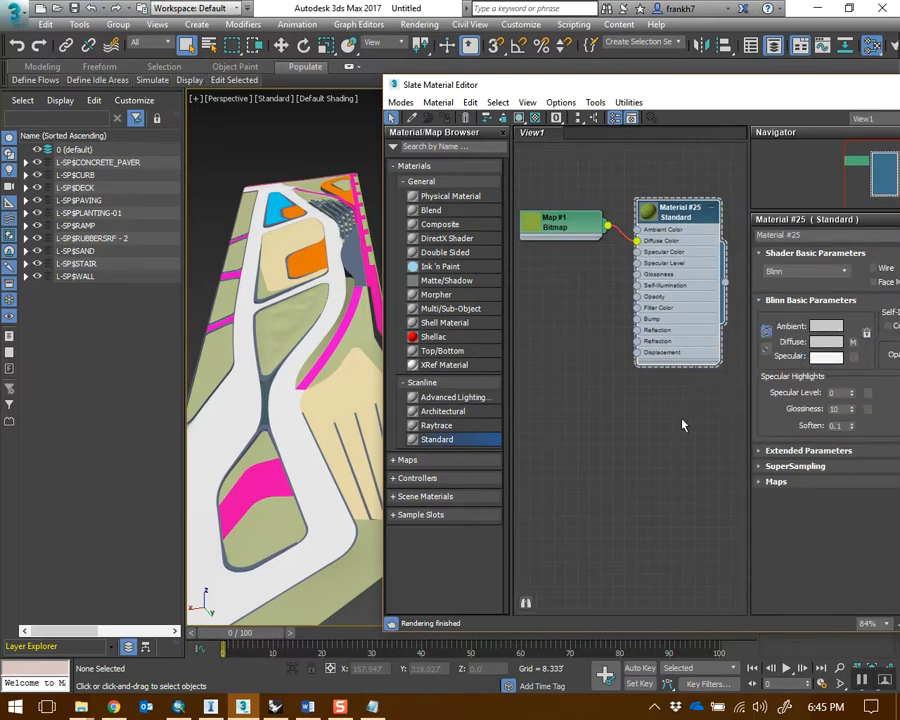
pyautogui.moveTo(714, 330); pyautogui.dragTo(726, 318)
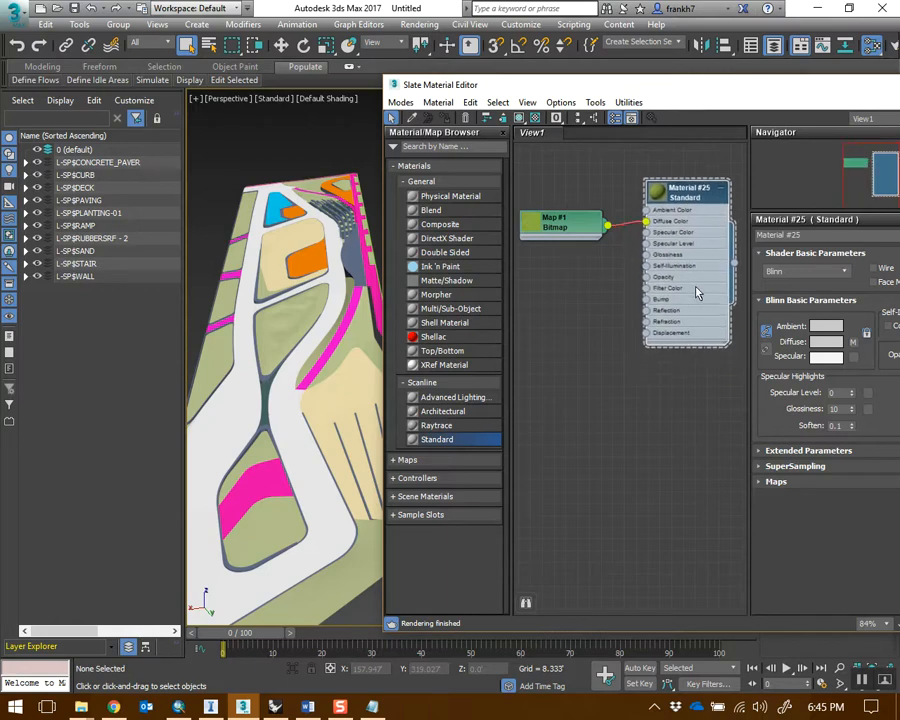
pyautogui.moveTo(576, 219); pyautogui.dragTo(588, 209)
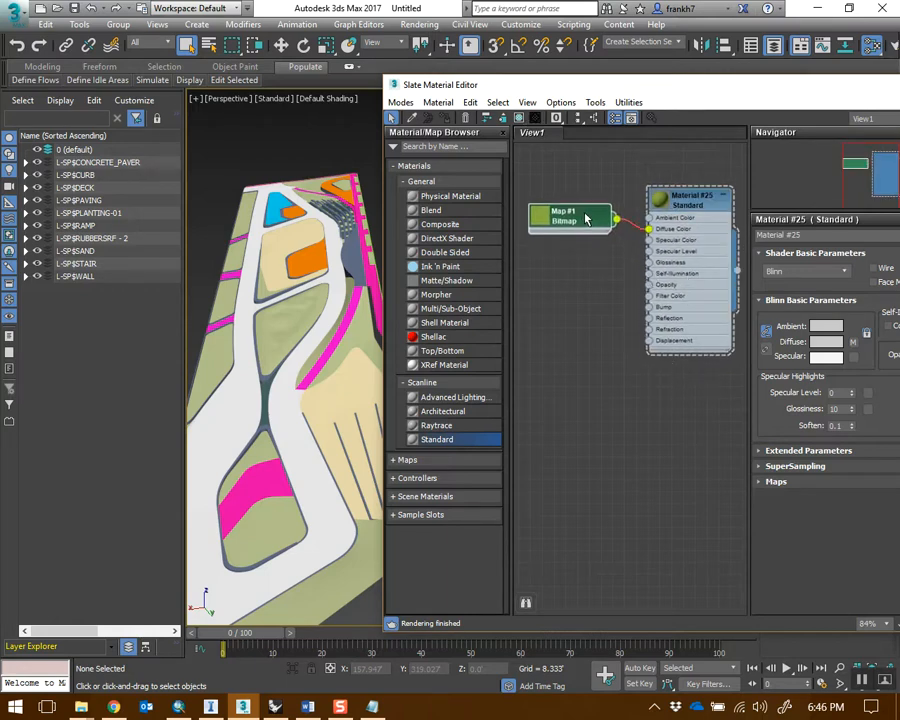
pyautogui.moveTo(684, 224); pyautogui.dragTo(685, 210)
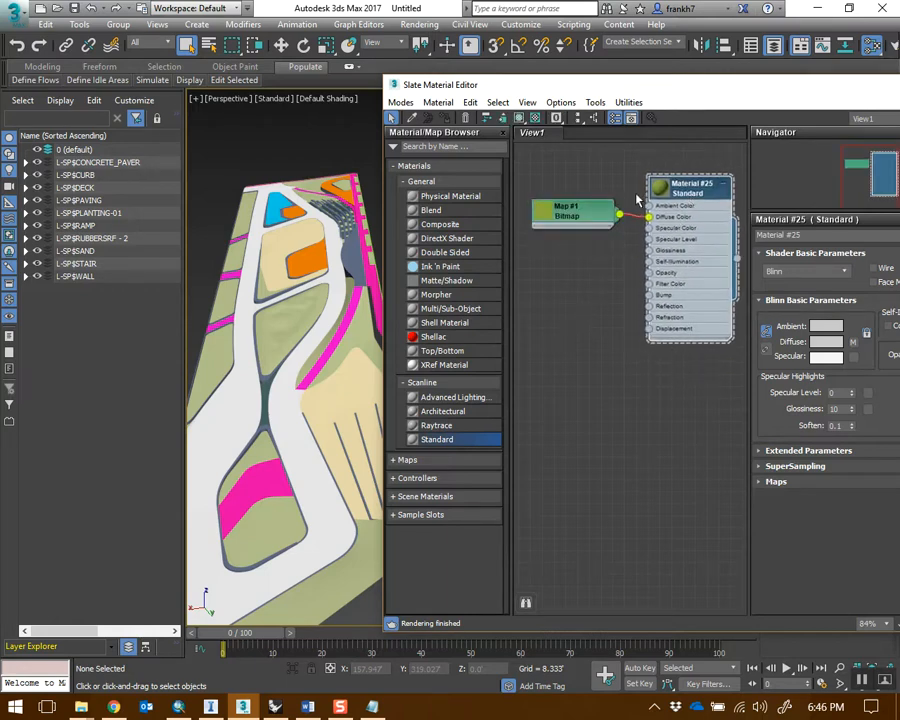
# Enlarge the Standard material's preview sphere and line up the Bitmap node with its Diffuse Color input
pyautogui.scroll(3, 640, 210)
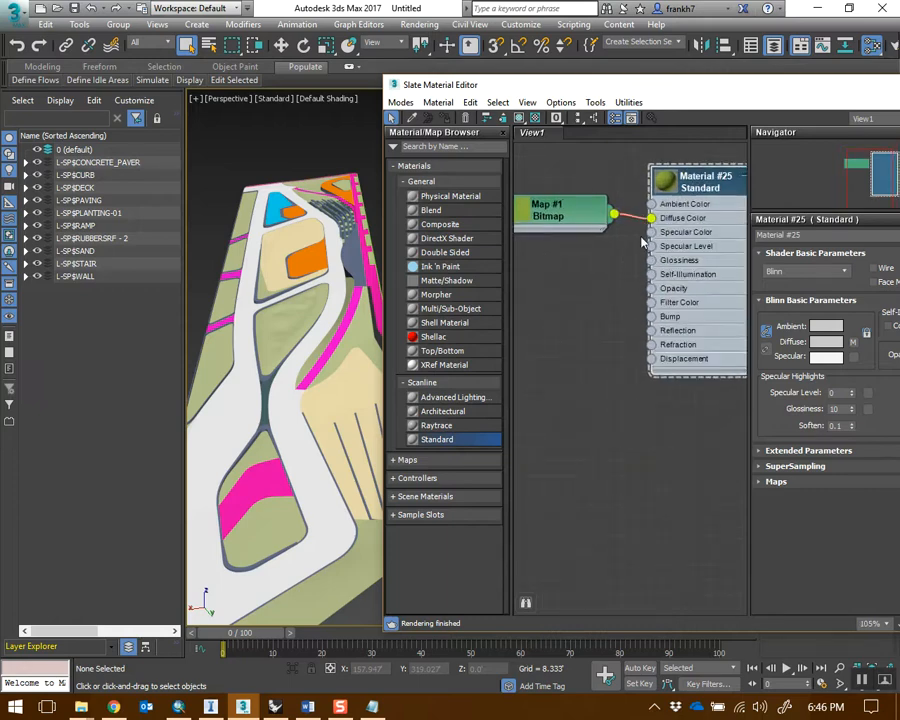
pyautogui.doubleClick(664, 221)
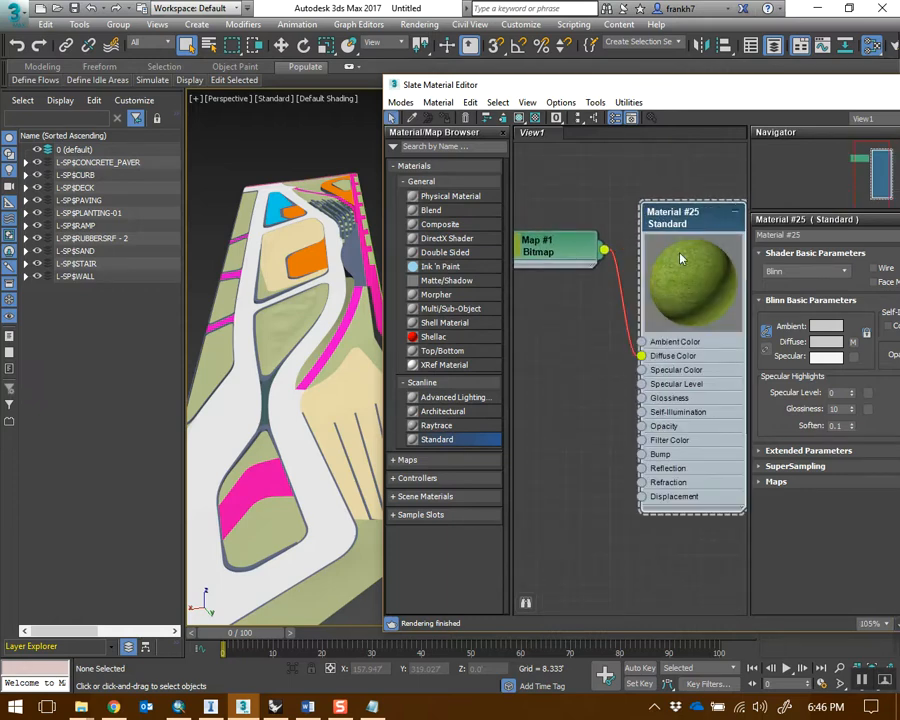
pyautogui.moveTo(680, 254); pyautogui.dragTo(680, 239)
pyautogui.moveTo(569, 256); pyautogui.dragTo(583, 317)
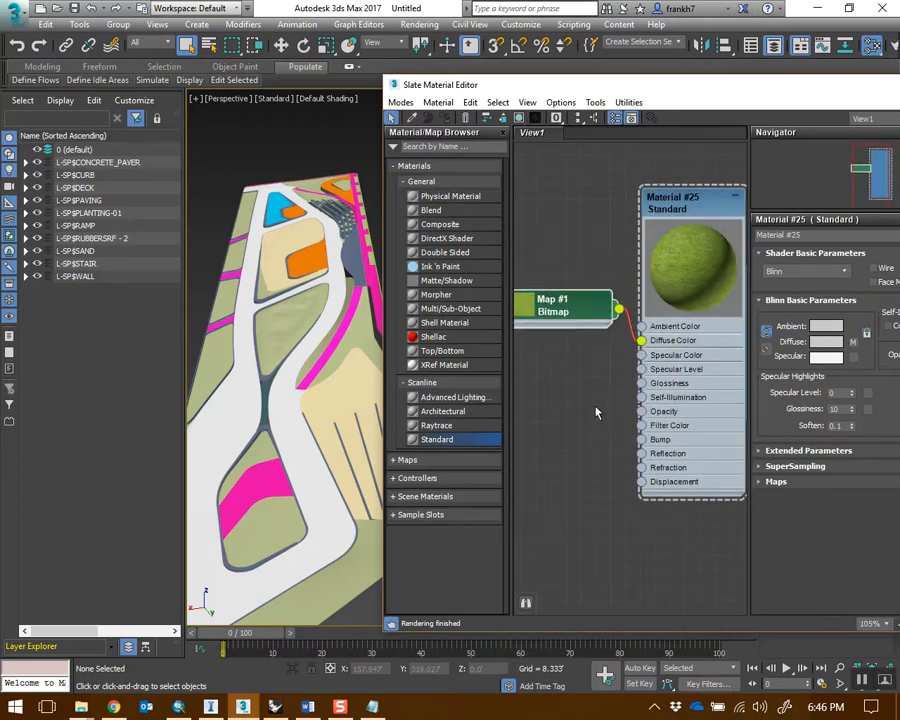
pyautogui.moveTo(596, 412); pyautogui.dragTo(578, 409, button='middle')
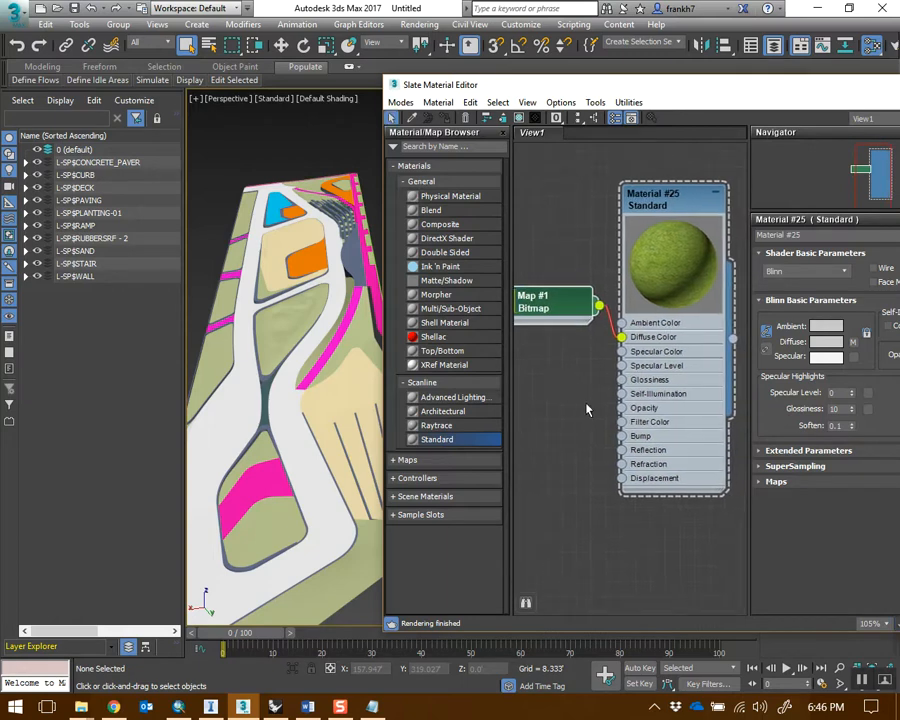
pyautogui.moveTo(679, 203); pyautogui.dragTo(694, 179)
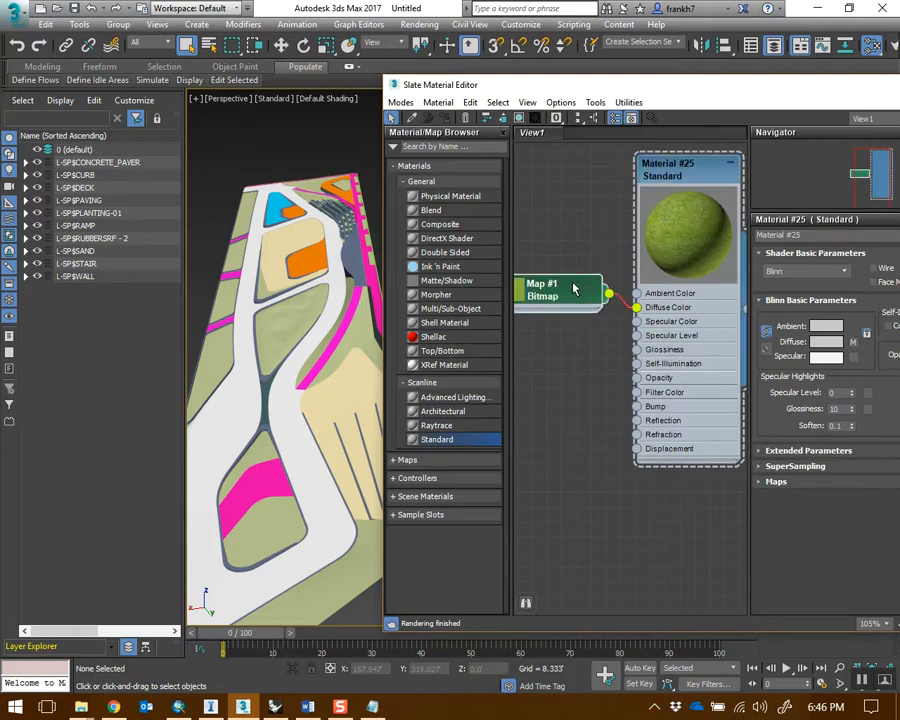
pyautogui.moveTo(703, 184); pyautogui.dragTo(658, 186)
# Shift the Slate Material Editor to uncover more of the model and select the L-SP$PLANTING-01 layer's object
pyautogui.moveTo(560, 89); pyautogui.dragTo(642, 91)
pyautogui.moveTo(306, 313); pyautogui.dragTo(341, 278, button='middle')
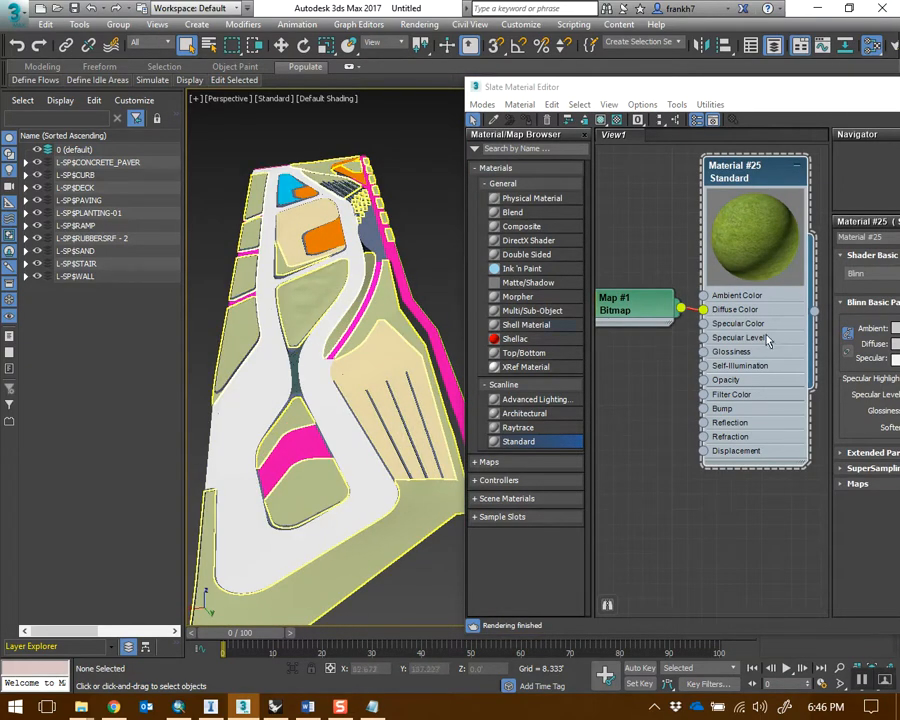
pyautogui.keyDown('alt'); pyautogui.moveTo(321, 297); pyautogui.dragTo(222, 297, button='middle'); pyautogui.keyUp('alt')
pyautogui.click(313, 297)
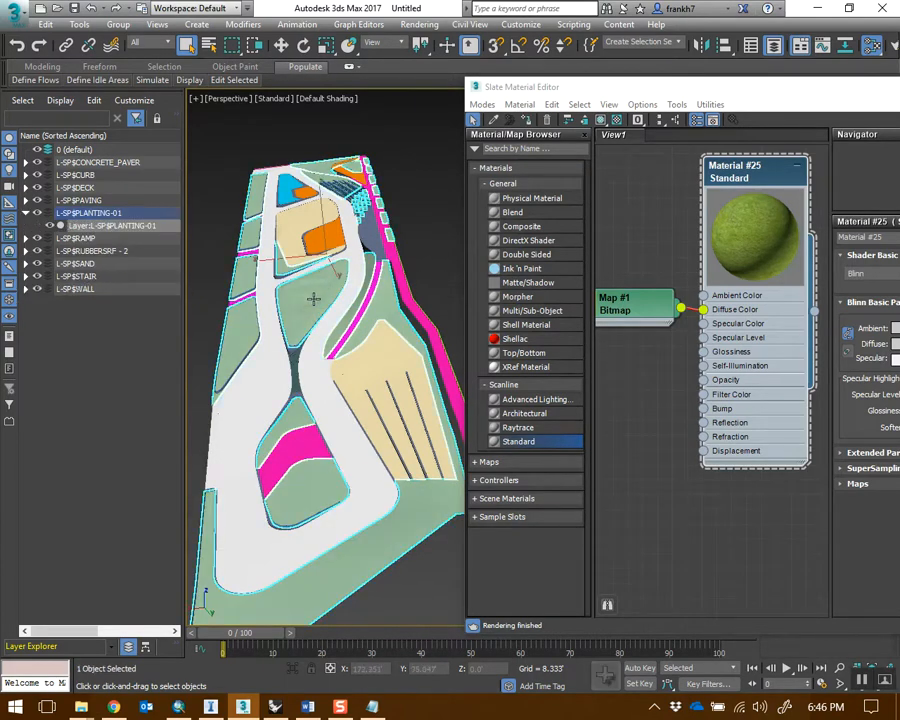
pyautogui.click(96, 226)
pyautogui.click(80, 201)
pyautogui.click(86, 226)
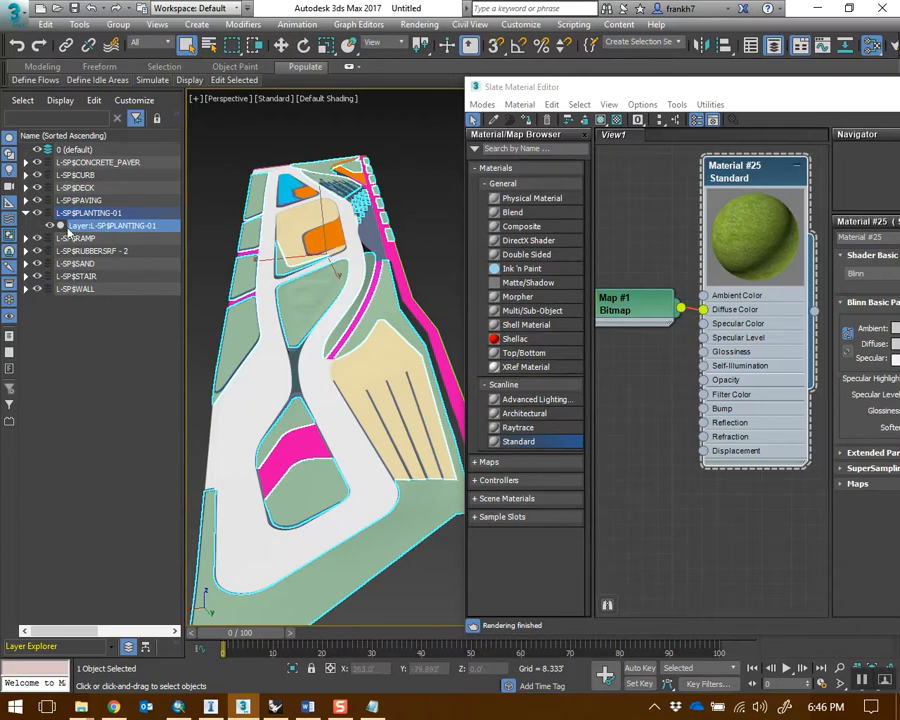
# Move the Slate Material Editor farther off the viewport to expose the whole riverfront model, and clear the selection
pyautogui.moveTo(383, 263)
pyautogui.keyDown('alt'); pyautogui.mouseDown(button='middle')
pyautogui.moveTo(410, 259)
pyautogui.moveTo(406, 244)
pyautogui.moveTo(383, 254)
pyautogui.mouseUp(button='middle'); pyautogui.keyUp('alt')
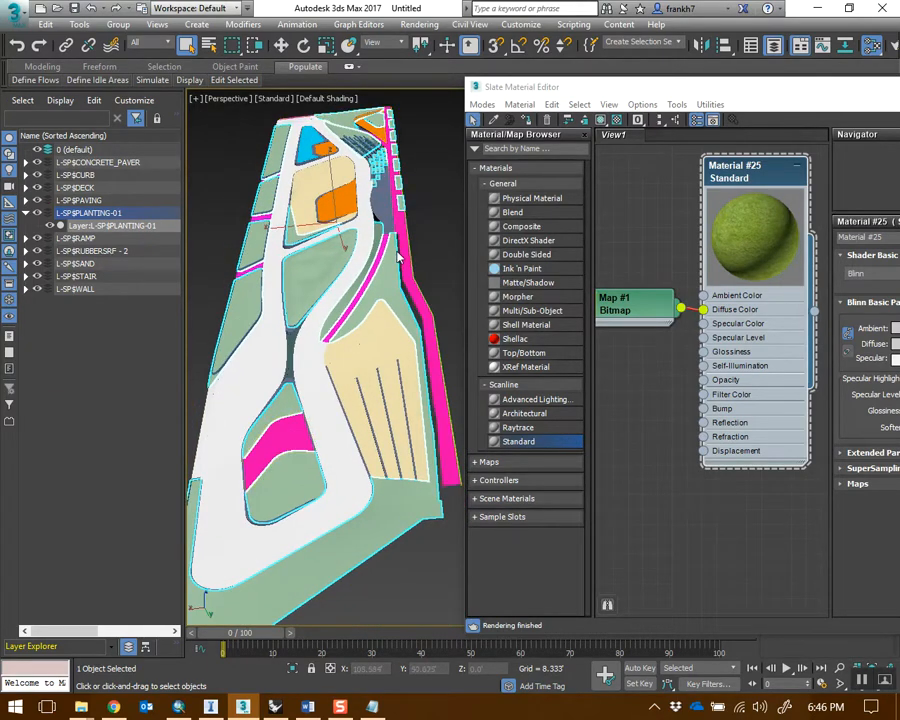
pyautogui.keyDown('alt'); pyautogui.moveTo(383, 256); pyautogui.dragTo(408, 237, button='middle'); pyautogui.keyUp('alt')
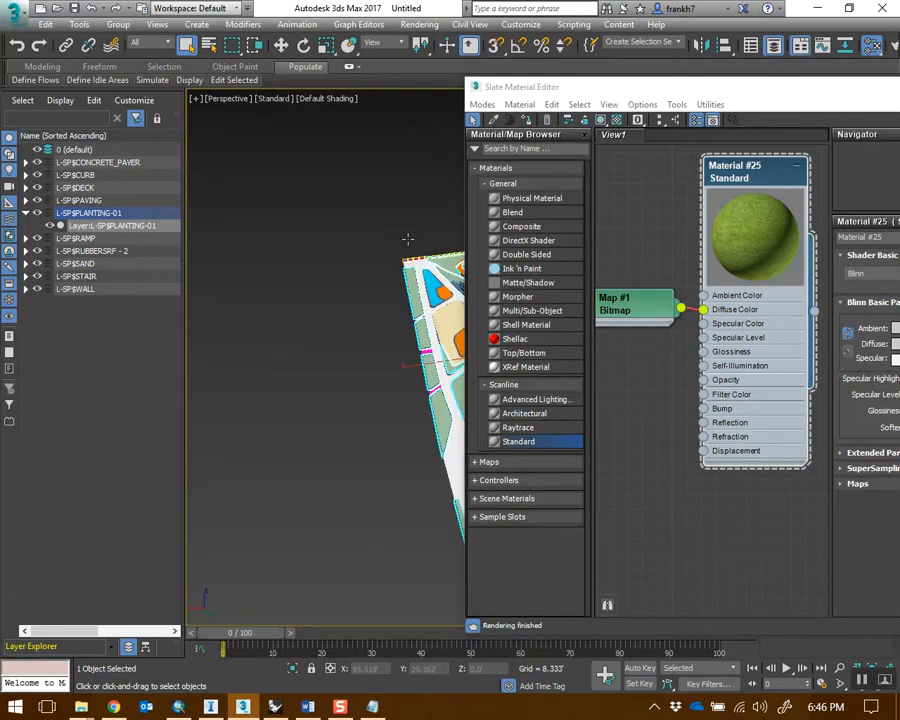
pyautogui.moveTo(588, 88); pyautogui.dragTo(768, 107)
pyautogui.click(538, 284)
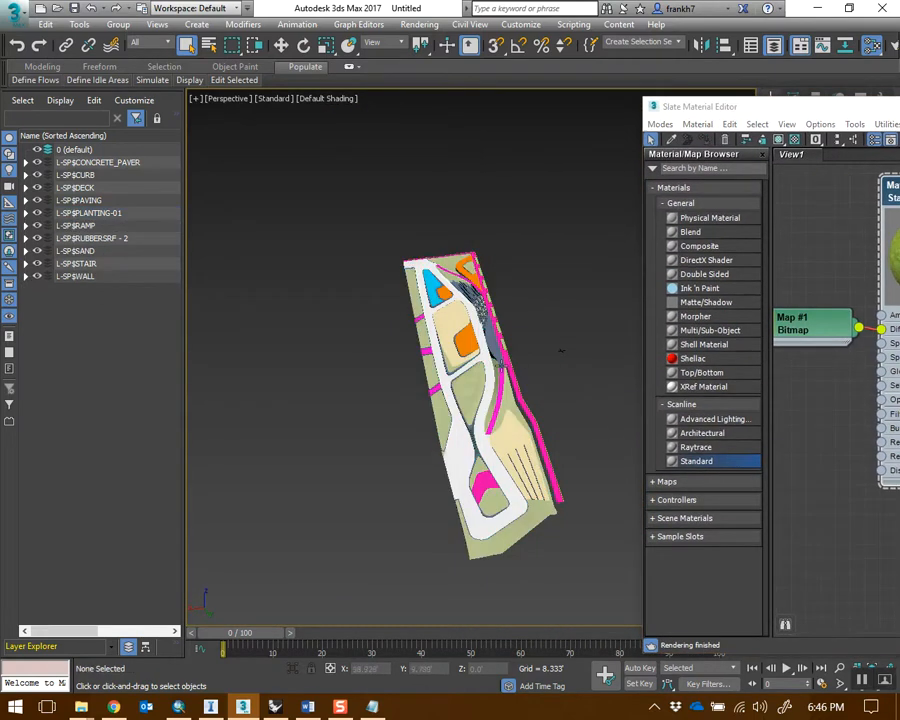
# Inspect the deck and rubber-surface objects by selecting each and zooming to its extents
pyautogui.click(465, 346)
pyautogui.press('z')
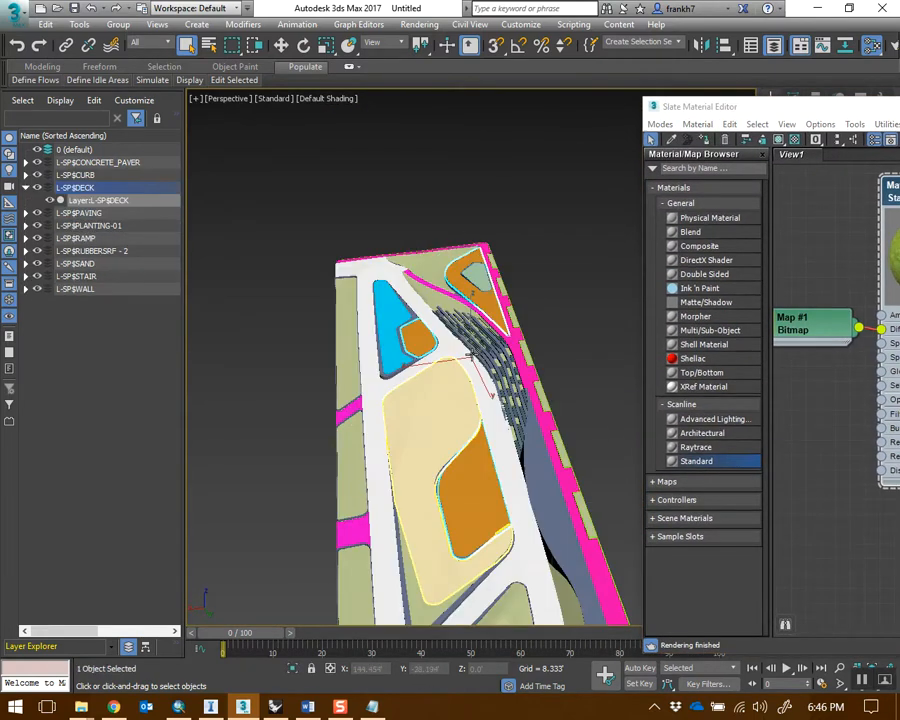
pyautogui.click(550, 331)
pyautogui.click(400, 335)
pyautogui.press('z')
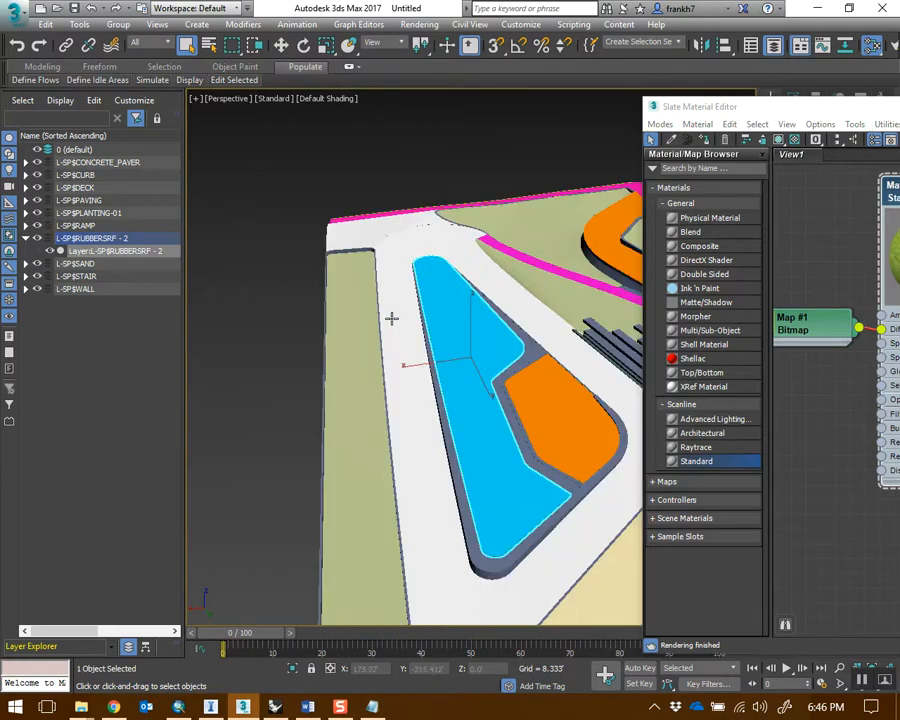
# Clear the rubber-surface selection and select the planting object with most of the riverfront model in view
pyautogui.click(452, 191)
pyautogui.scroll(-3, 503, 333)
pyautogui.scroll(-3, 503, 333)
pyautogui.moveTo(503, 333); pyautogui.dragTo(398, 249, button='middle')
pyautogui.scroll(-2, 466, 390)
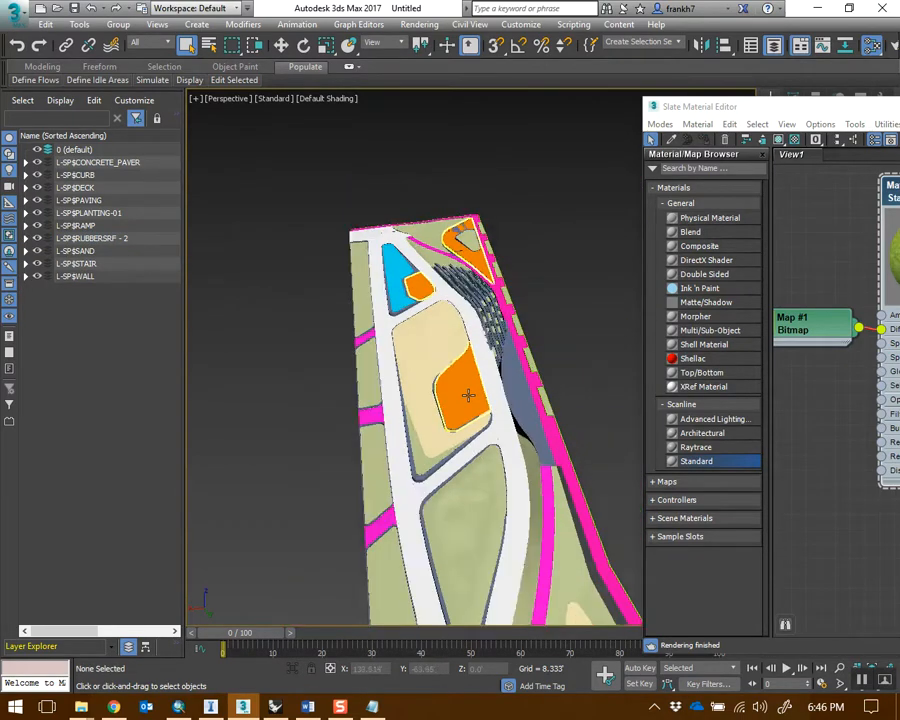
pyautogui.moveTo(468, 396); pyautogui.dragTo(436, 340, button='middle')
pyautogui.click(440, 408)
pyautogui.moveTo(534, 392); pyautogui.dragTo(503, 327, button='middle')
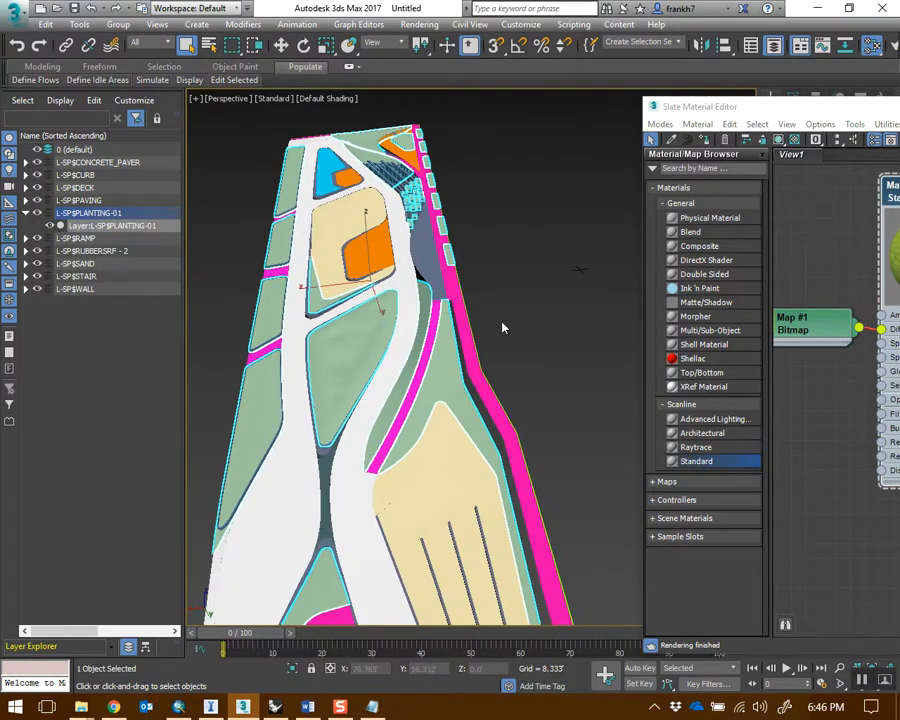
# Assign the green bitmap-based Standard material from the Slate Material Editor to the L-SP$PLANTING-01 object
pyautogui.press('space')
pyautogui.keyDown('alt'); pyautogui.moveTo(480, 265); pyautogui.dragTo(487, 213, button='middle'); pyautogui.keyUp('alt')
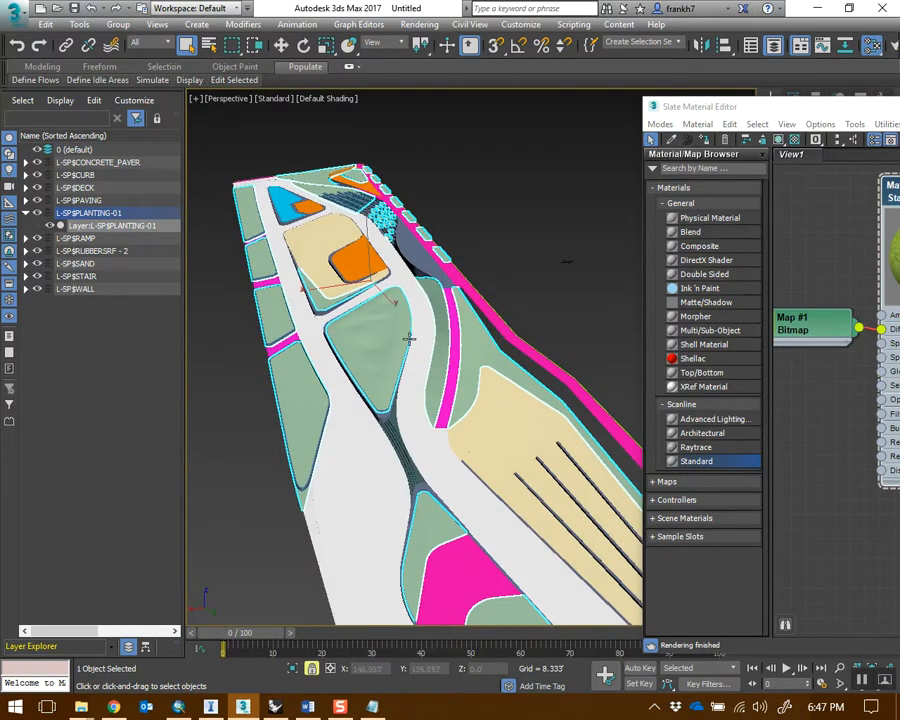
pyautogui.keyDown('alt'); pyautogui.moveTo(525, 325); pyautogui.dragTo(495, 264, button='middle'); pyautogui.keyUp('alt')
pyautogui.press('space')
pyautogui.click(567, 294)
pyautogui.click(419, 402)
pyautogui.moveTo(795, 118); pyautogui.dragTo(609, 96)
pyautogui.click(735, 179)
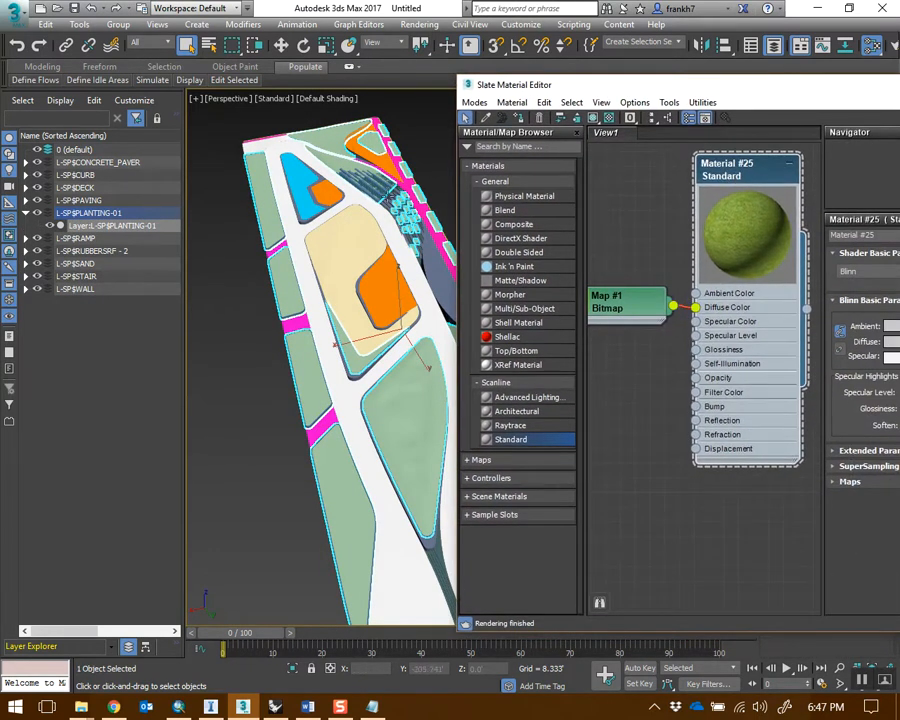
pyautogui.click(519, 118)
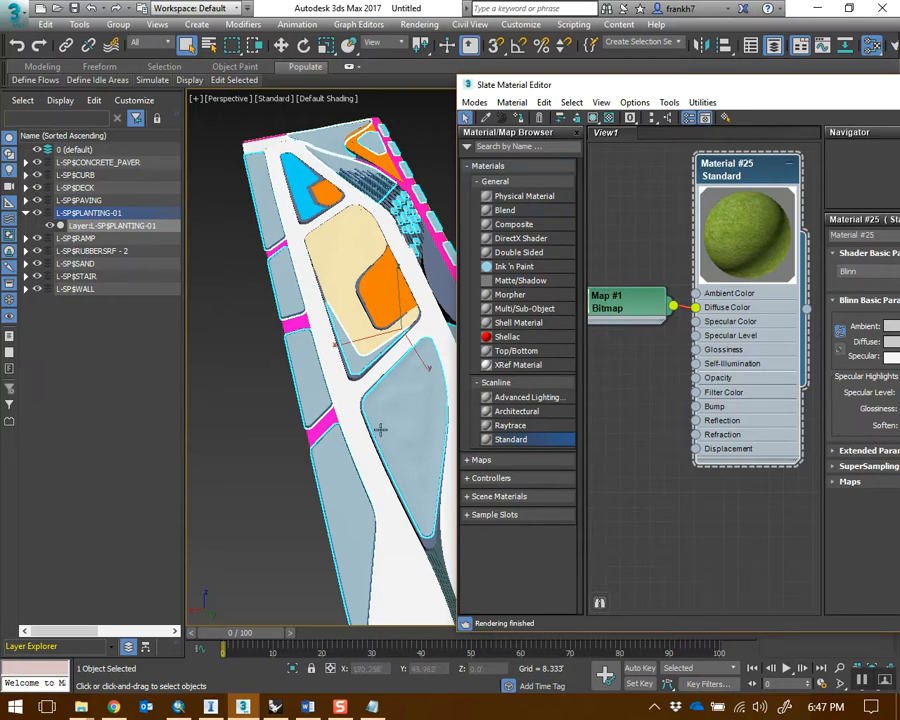
# Show the planting material shaded in the viewport and put the Slate Material Editor away
pyautogui.keyDown('alt'); pyautogui.moveTo(385, 382); pyautogui.dragTo(363, 365, button='middle'); pyautogui.keyUp('alt')
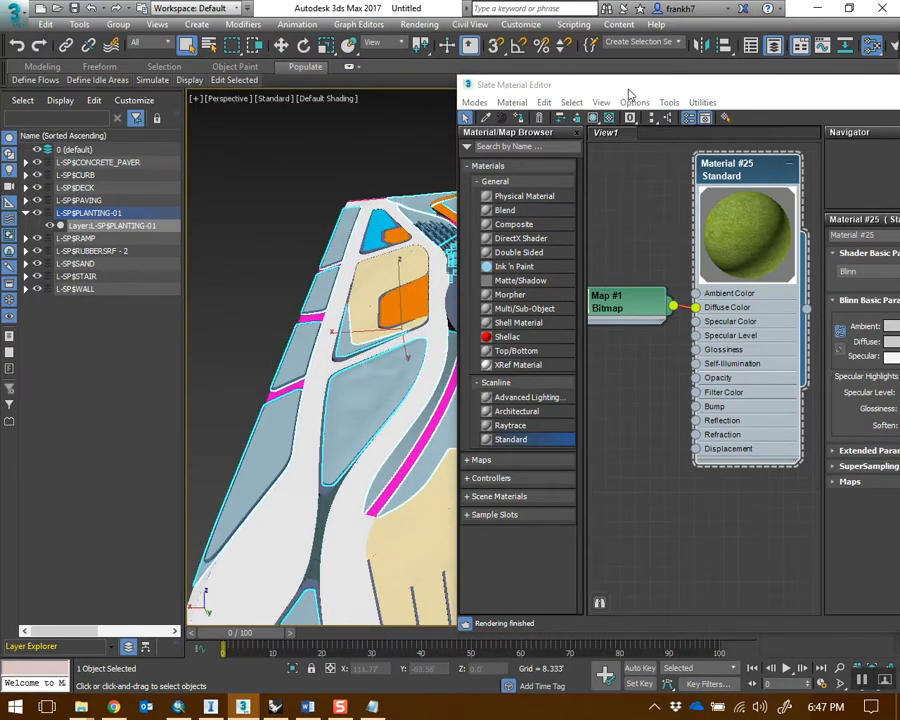
pyautogui.moveTo(629, 93); pyautogui.dragTo(683, 93)
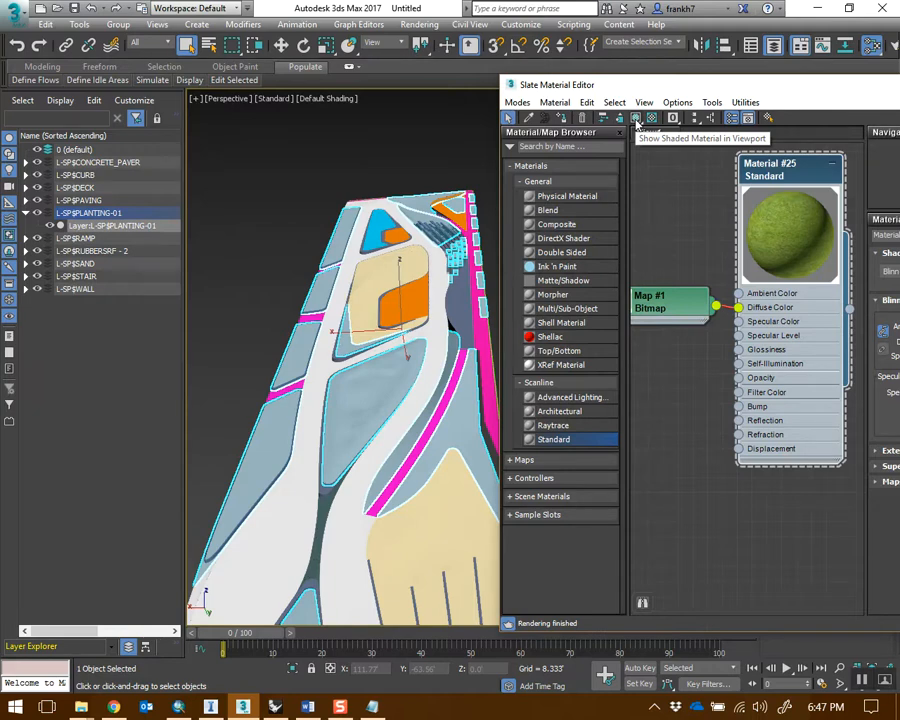
pyautogui.click(640, 121)
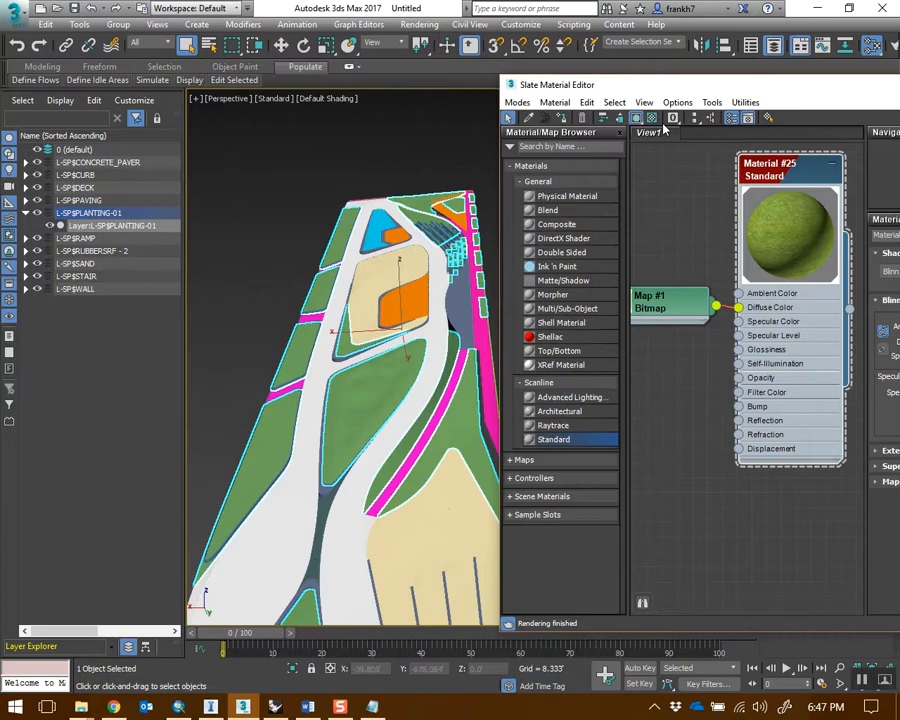
pyautogui.moveTo(825, 95); pyautogui.dragTo(687, 95)
pyautogui.click(880, 87)
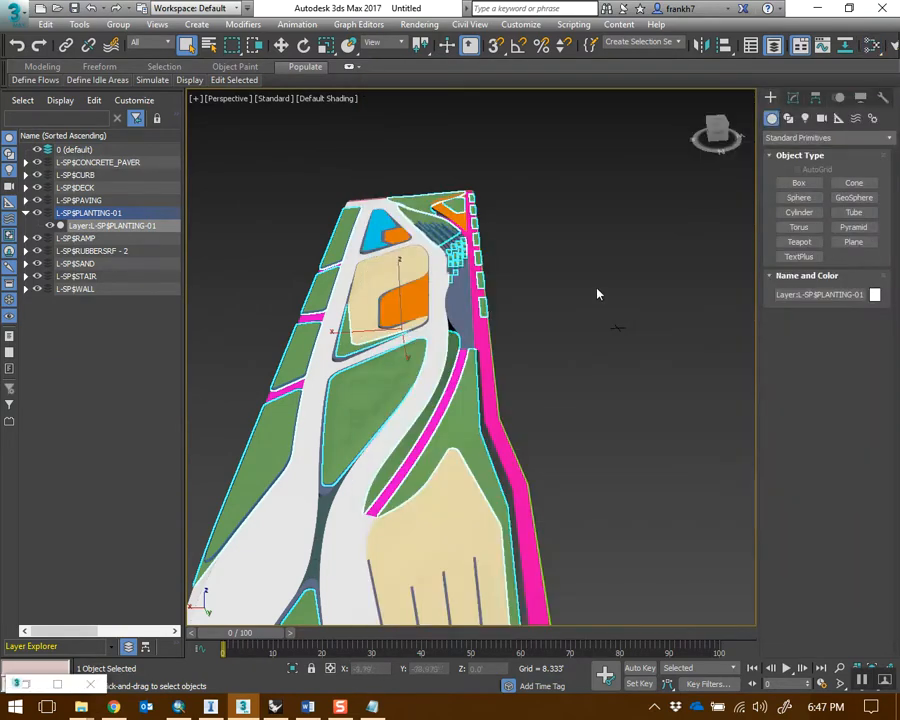
# Clear the selection and examine up close how the grass bitmap appears on the planting beds
pyautogui.click(597, 292)
pyautogui.keyDown('alt'); pyautogui.moveTo(597, 292); pyautogui.dragTo(471, 364, button='middle'); pyautogui.keyUp('alt')
pyautogui.scroll(2, 735, 424)
pyautogui.scroll(2, 554, 374)
pyautogui.scroll(3, 649, 396)
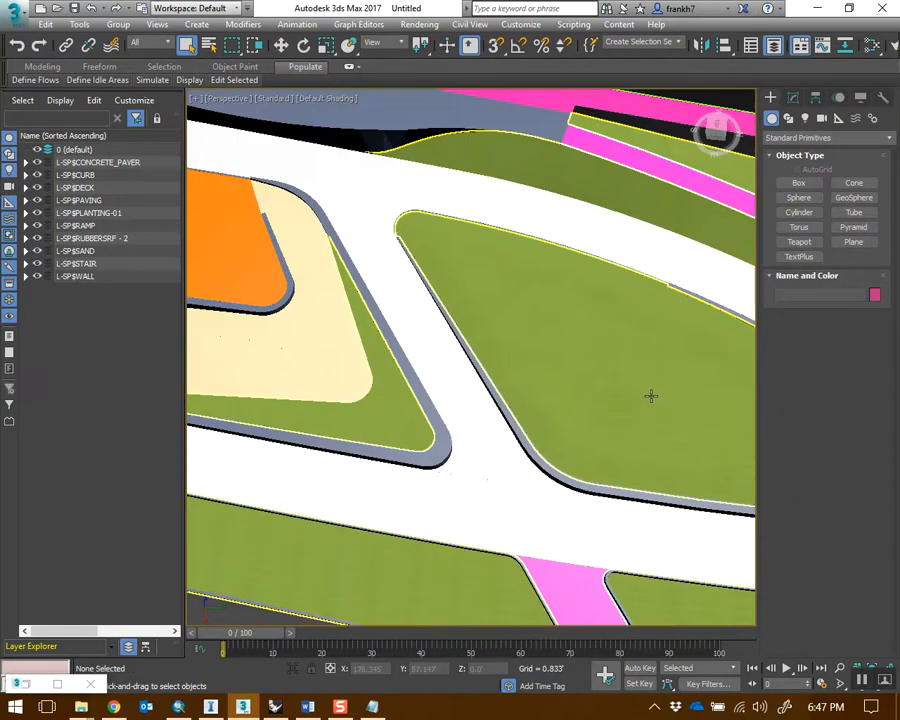
pyautogui.scroll(2, 629, 413)
pyautogui.scroll(2, 629, 413)
pyautogui.scroll(-2, 604, 420)
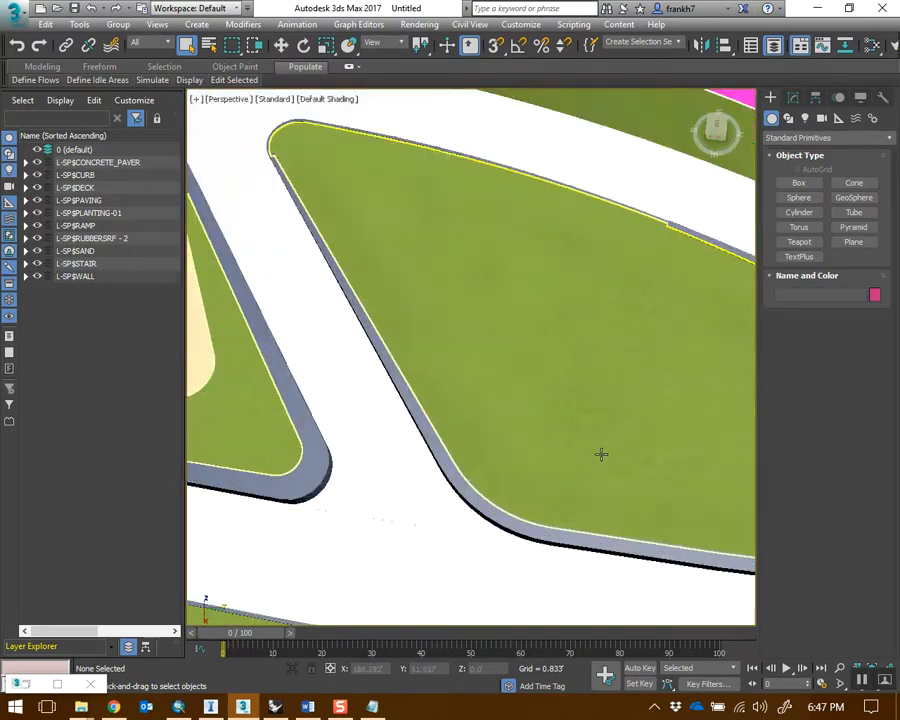
pyautogui.moveTo(598, 452); pyautogui.dragTo(643, 261, button='middle')
pyautogui.scroll(-1, 404, 536)
pyautogui.scroll(3, 466, 514)
pyautogui.scroll(-8, 438, 518)
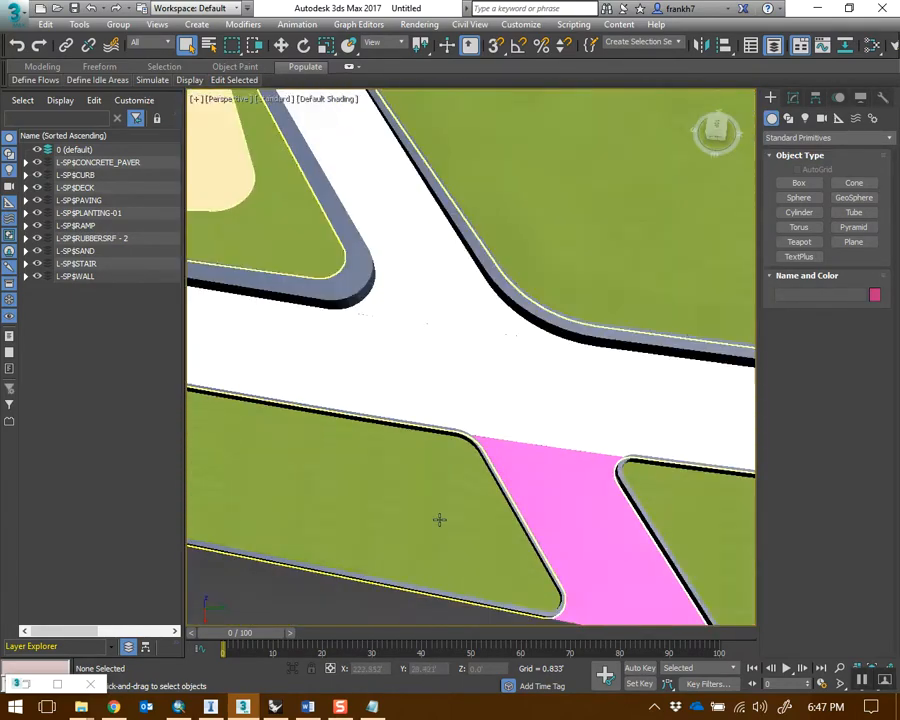
pyautogui.keyDown('alt'); pyautogui.moveTo(480, 509); pyautogui.dragTo(535, 422, button='middle'); pyautogui.keyUp('alt')
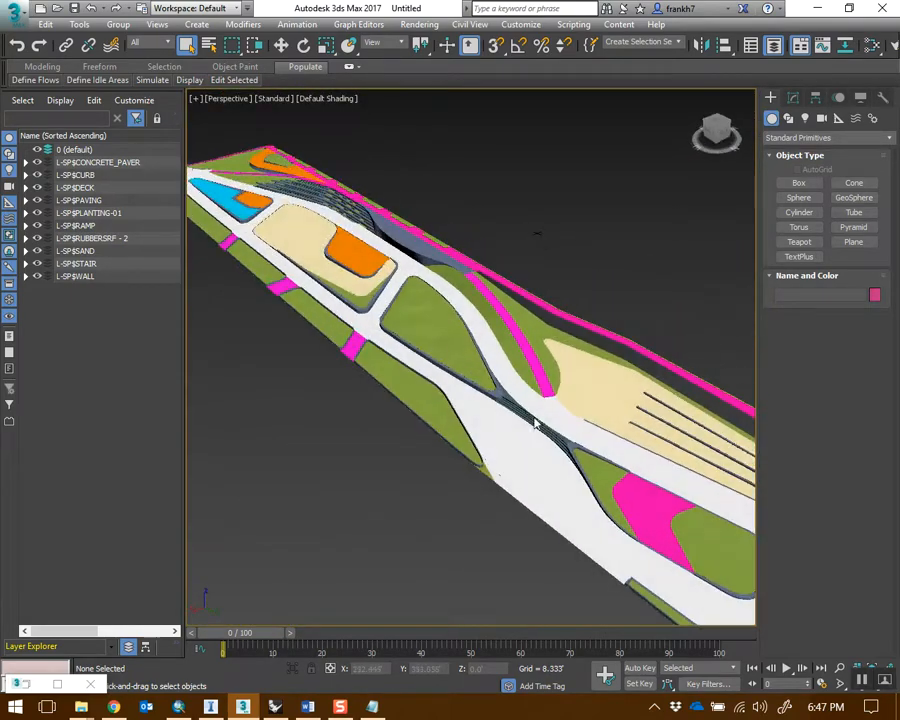
# Select the L-SP$PLANTING-01 object and add a UVW Map modifier above its Linked Geometry
pyautogui.click(452, 332)
pyautogui.keyDown('alt'); pyautogui.moveTo(534, 221); pyautogui.dragTo(460, 226, button='middle'); pyautogui.keyUp('alt')
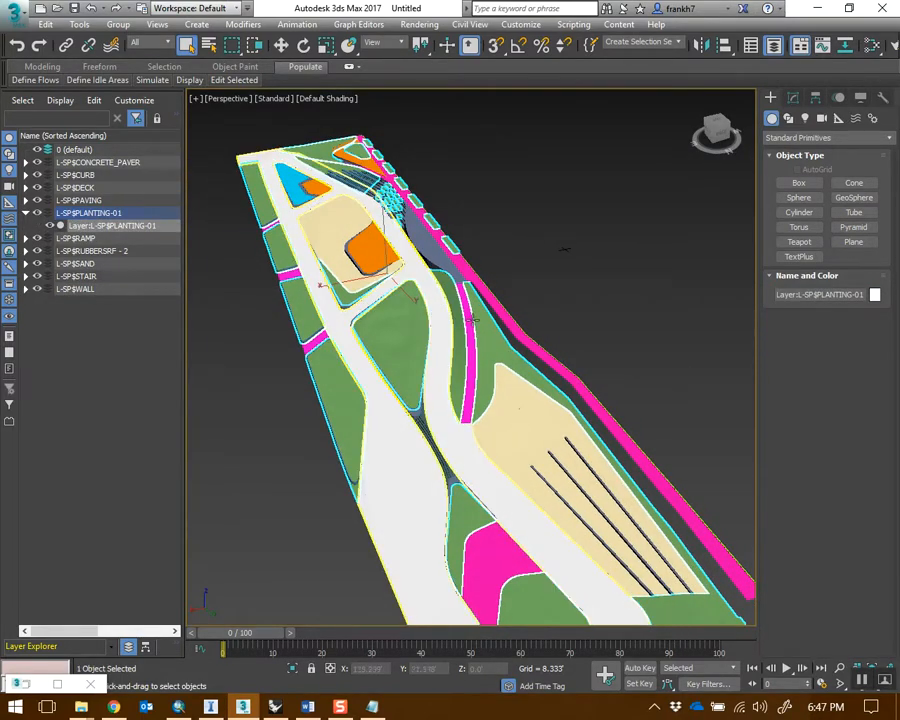
pyautogui.moveTo(506, 310); pyautogui.dragTo(500, 263, button='middle')
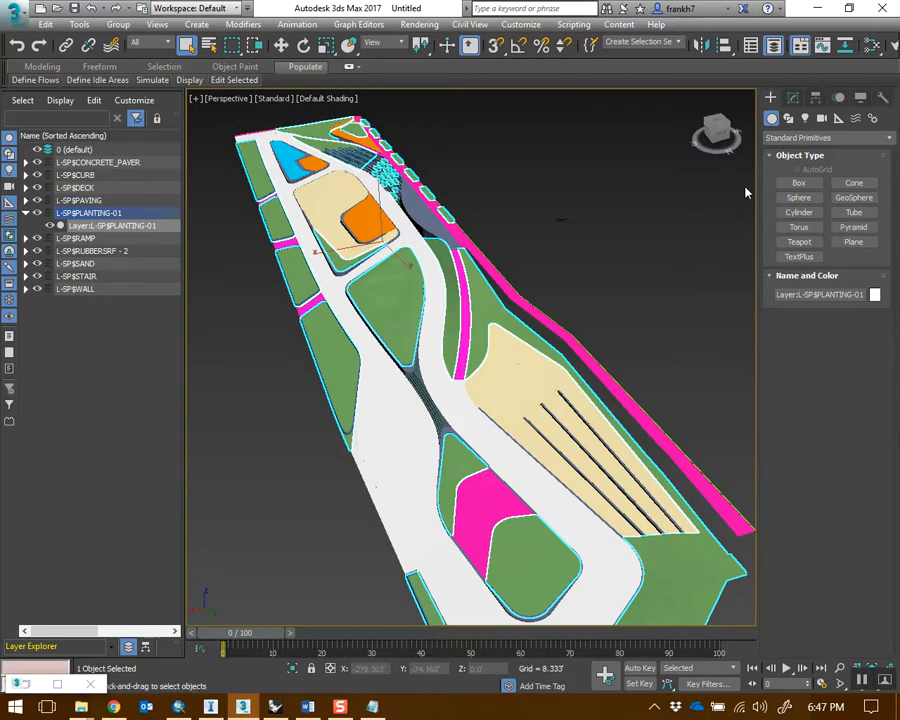
pyautogui.click(795, 100)
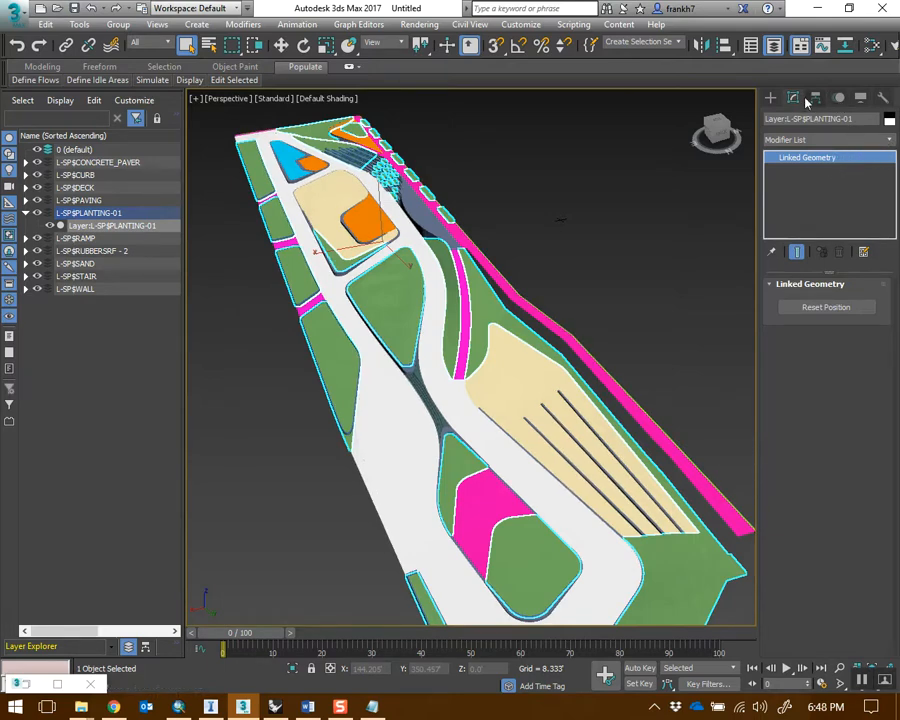
pyautogui.click(771, 99)
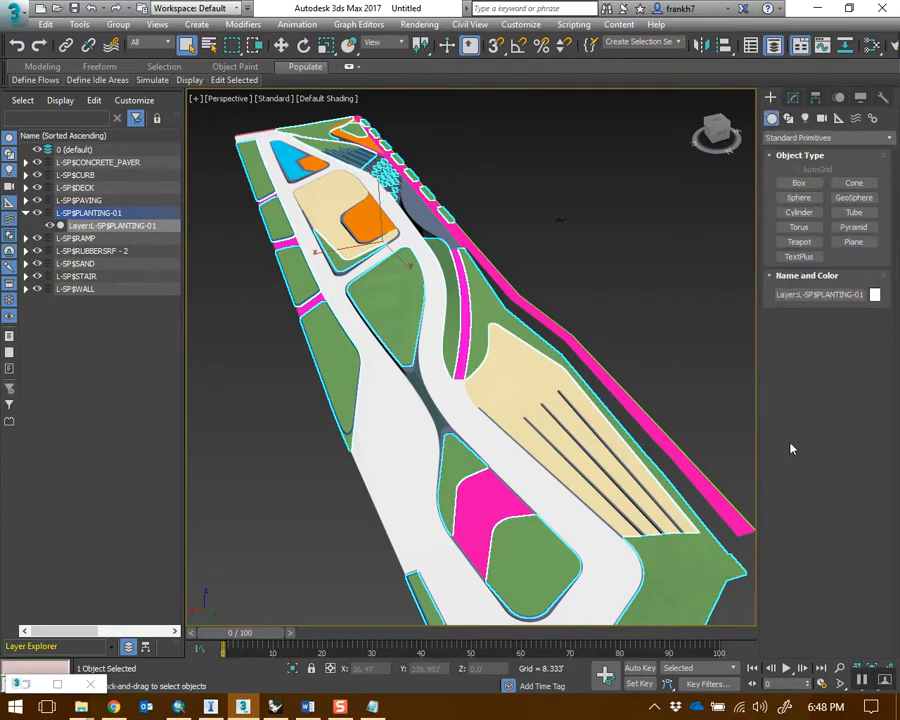
pyautogui.click(793, 99)
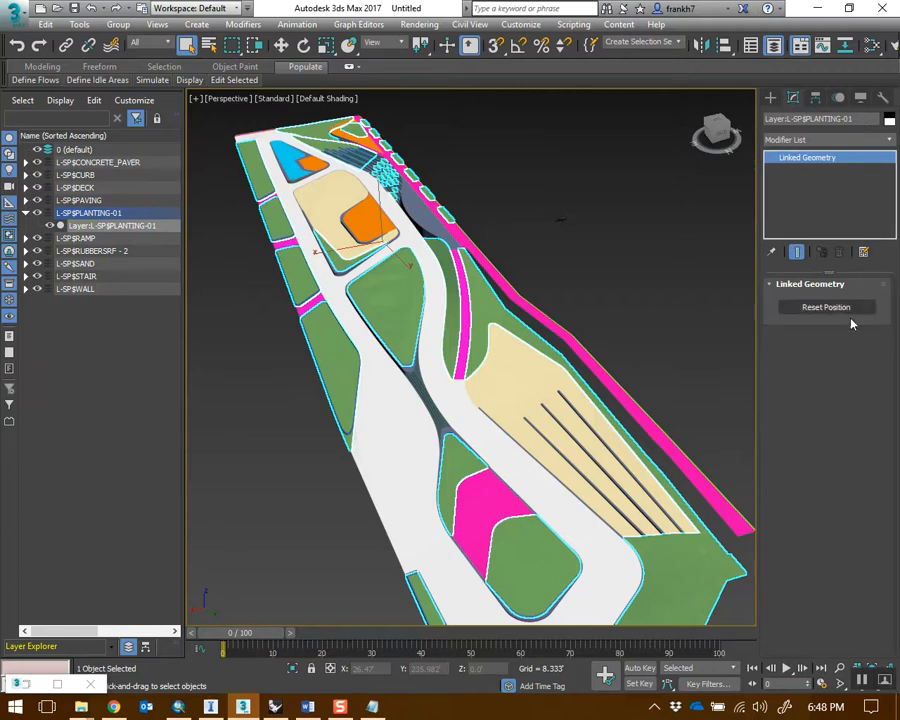
pyautogui.click(889, 141)
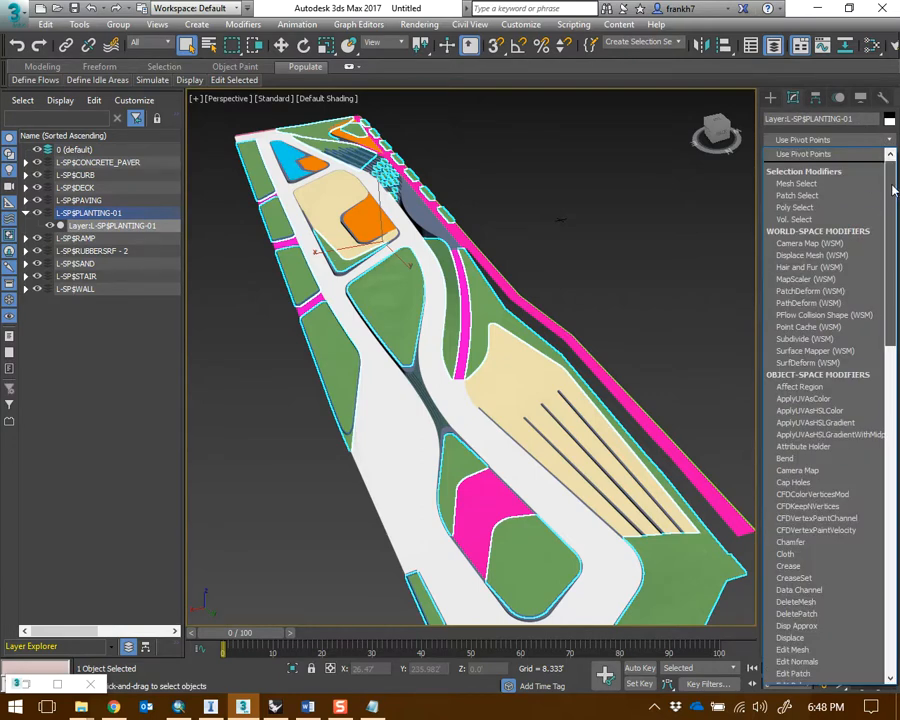
pyautogui.scroll(-12, 876, 370)
pyautogui.moveTo(876, 366); pyautogui.dragTo(890, 560)
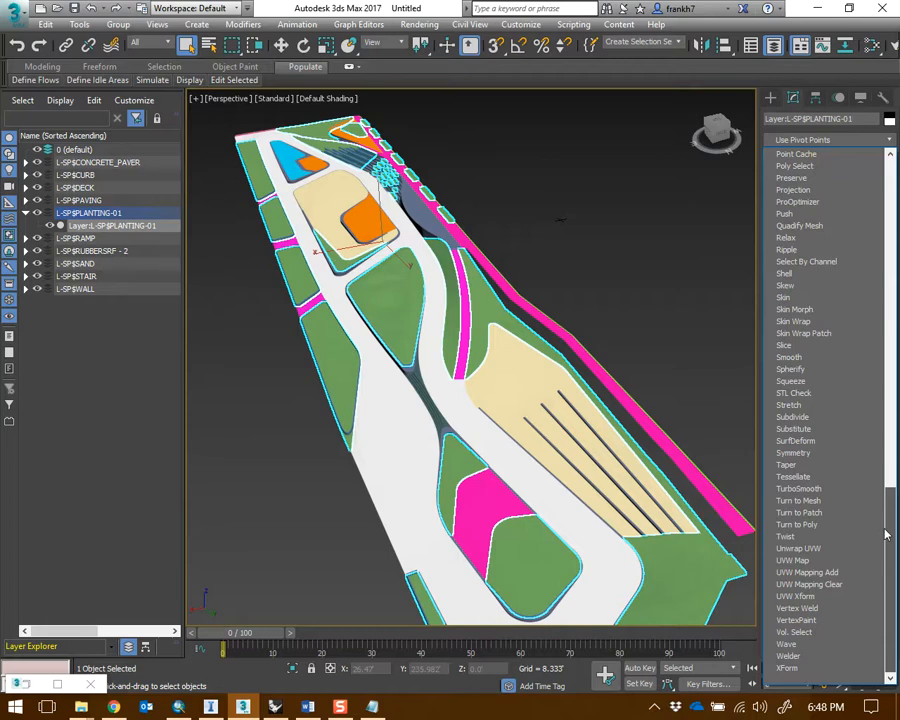
pyautogui.click(797, 561)
# Examine the grass texture's stretching and the planar mapping's extent across the planting areas
pyautogui.keyDown('alt'); pyautogui.moveTo(390, 238); pyautogui.dragTo(474, 165, button='middle'); pyautogui.keyUp('alt')
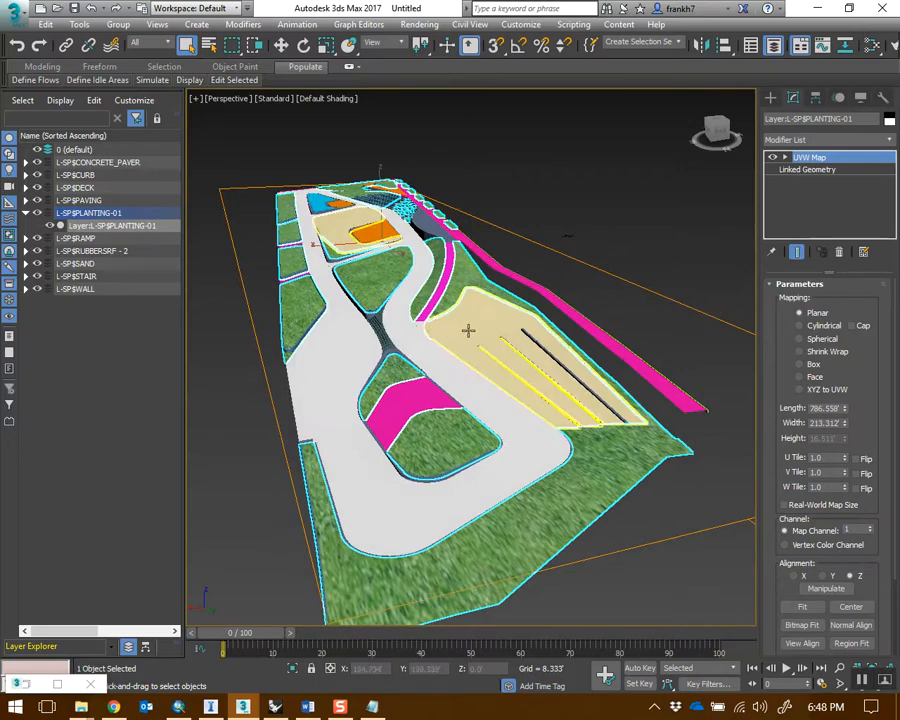
pyautogui.keyDown('alt'); pyautogui.moveTo(514, 277); pyautogui.dragTo(523, 319, button='middle'); pyautogui.keyUp('alt')
pyautogui.scroll(-4, 637, 269)
pyautogui.scroll(5, 639, 311)
pyautogui.scroll(-2, 530, 243)
pyautogui.scroll(2, 673, 530)
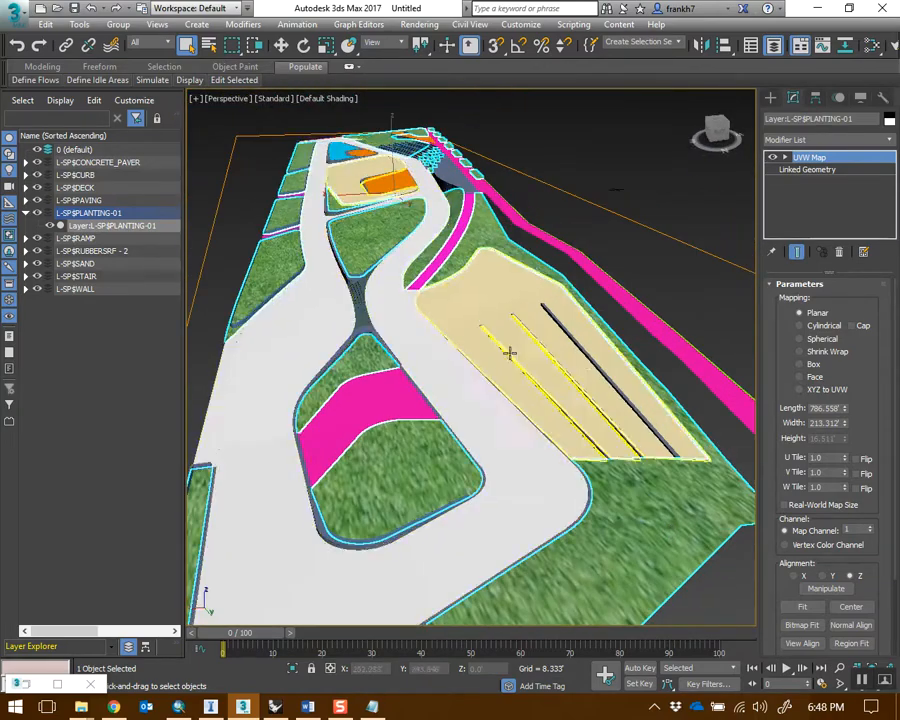
pyautogui.scroll(-3, 498, 348)
pyautogui.moveTo(712, 406); pyautogui.dragTo(642, 350, button='middle')
pyautogui.keyDown('alt'); pyautogui.moveTo(672, 303); pyautogui.dragTo(624, 338, button='middle'); pyautogui.keyUp('alt')
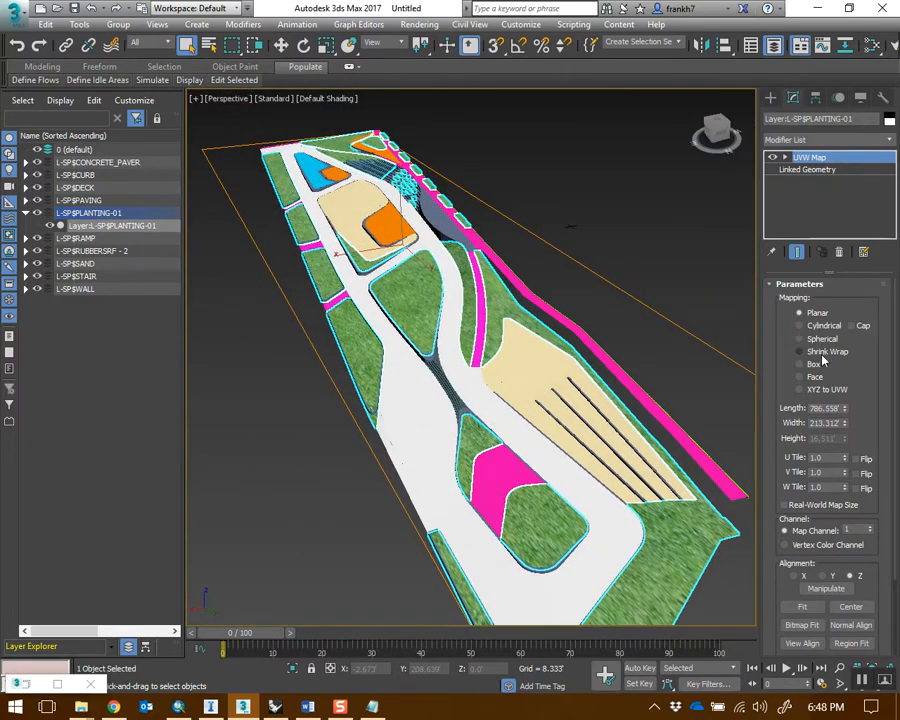
pyautogui.keyDown('alt'); pyautogui.moveTo(655, 302); pyautogui.dragTo(630, 288, button='middle'); pyautogui.keyUp('alt')
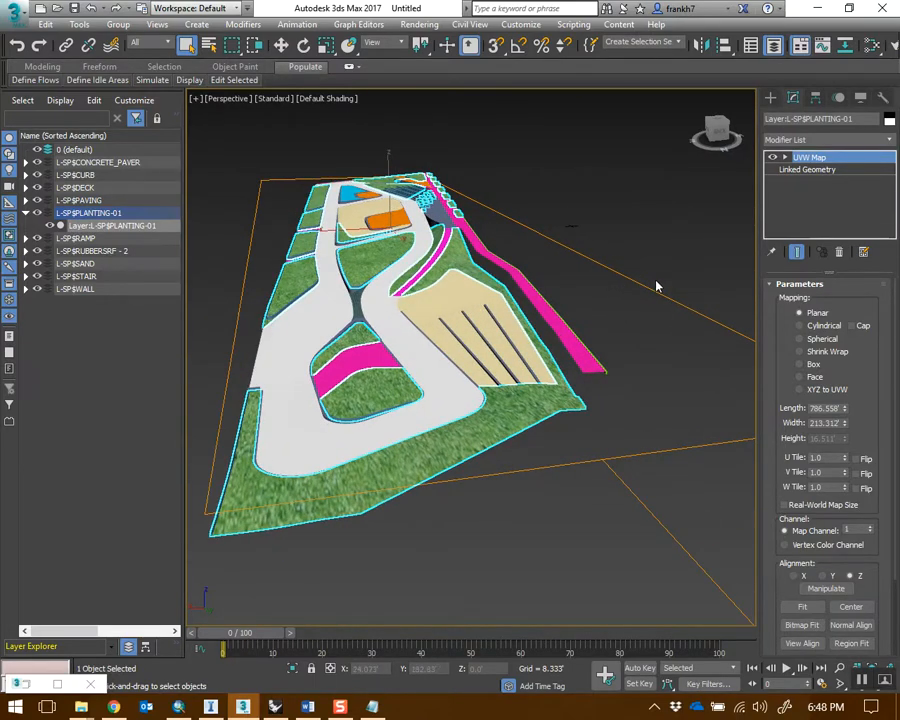
pyautogui.keyDown('alt'); pyautogui.moveTo(585, 322); pyautogui.dragTo(633, 355, button='middle'); pyautogui.keyUp('alt')
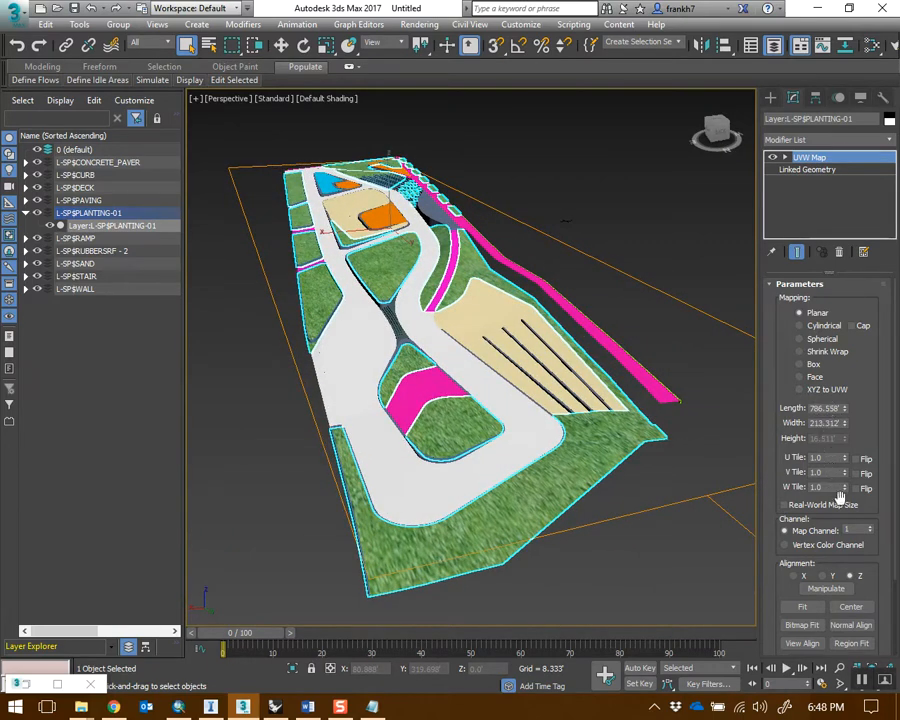
# Set the planting object's planar UVW mapping to a length and width of 10'
pyautogui.doubleClick(815, 408)
pyautogui.write('1')
pyautogui.press('Return')
pyautogui.keyDown('alt'); pyautogui.moveTo(430, 254); pyautogui.dragTo(471, 221, button='middle'); pyautogui.keyUp('alt')
pyautogui.scroll(3, 364, 213)
pyautogui.scroll(-3, 364, 213)
pyautogui.keyDown('alt'); pyautogui.moveTo(580, 262); pyautogui.dragTo(516, 205, button='middle'); pyautogui.keyUp('alt')
pyautogui.doubleClick(826, 423)
pyautogui.write('1.')
pyautogui.press('Return')
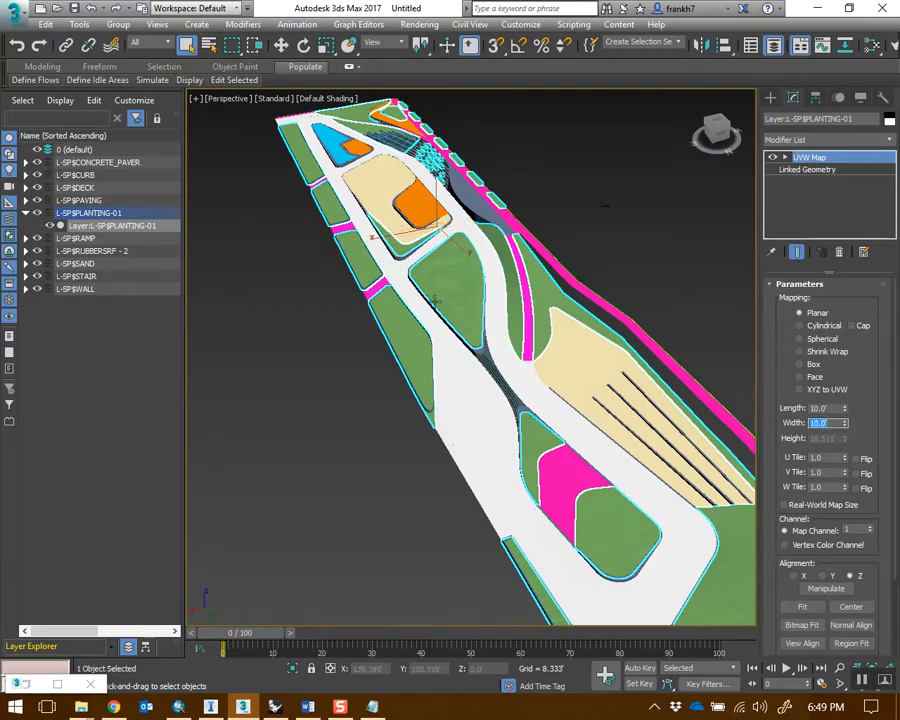
# Examine the mapping gizmo and the grass texture's scale and repetition on the planting beds
pyautogui.keyDown('alt'); pyautogui.moveTo(525, 336); pyautogui.dragTo(464, 275, button='middle'); pyautogui.keyUp('alt')
pyautogui.scroll(2, 464, 275)
pyautogui.scroll(3, 590, 222)
pyautogui.scroll(-3, 516, 223)
pyautogui.moveTo(381, 190); pyautogui.dragTo(504, 265, button='middle')
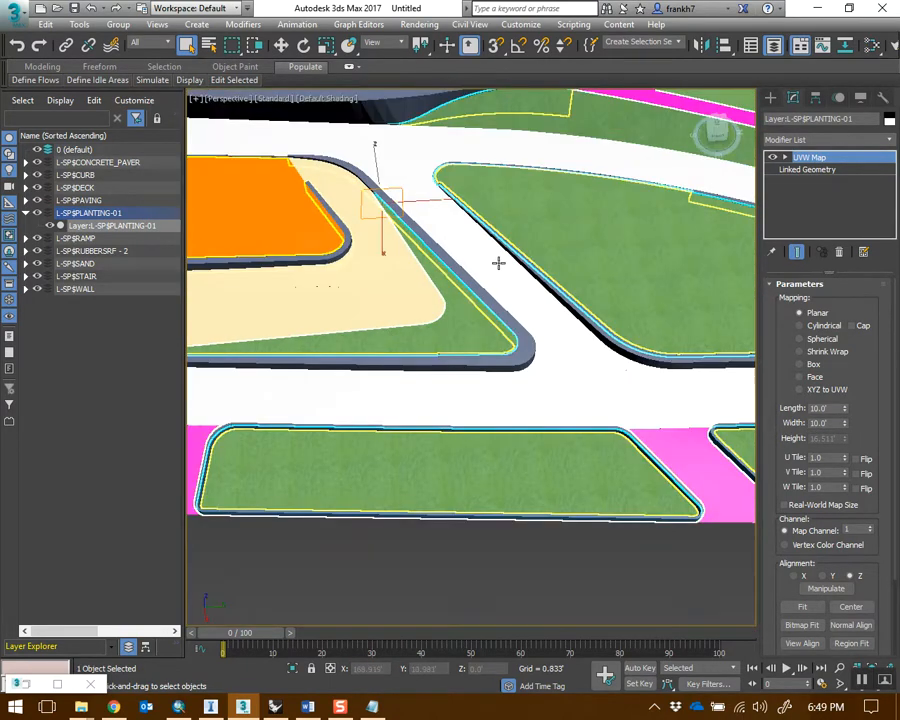
pyautogui.keyDown('alt'); pyautogui.moveTo(410, 199); pyautogui.dragTo(377, 193, button='middle'); pyautogui.keyUp('alt')
pyautogui.scroll(3, 377, 193)
pyautogui.scroll(3, 377, 193)
pyautogui.scroll(-3, 418, 213)
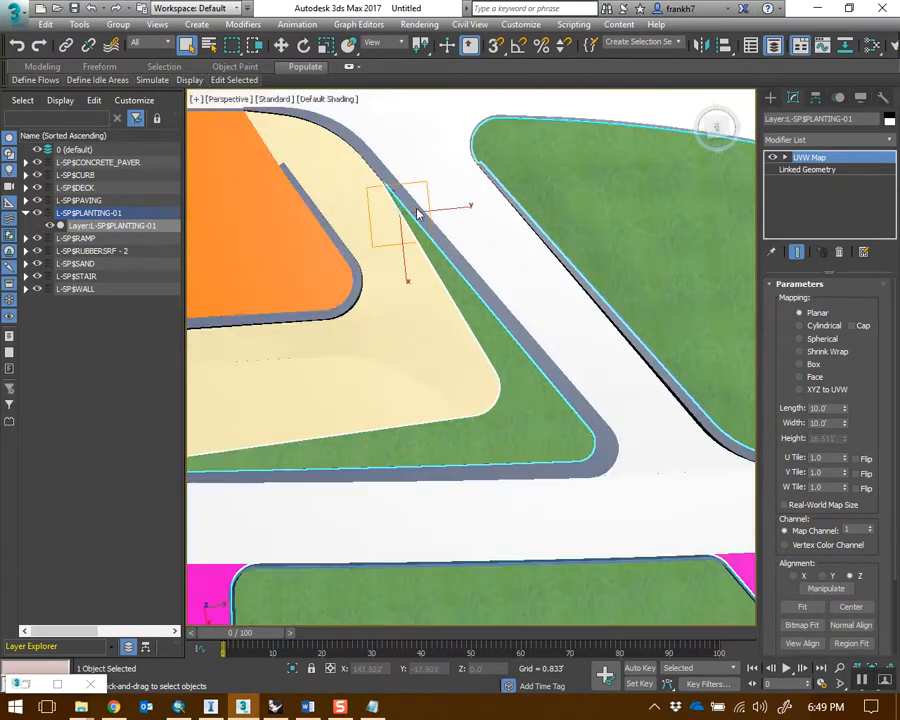
pyautogui.scroll(-2, 530, 237)
pyautogui.keyDown('alt'); pyautogui.moveTo(579, 183); pyautogui.dragTo(539, 229, button='middle'); pyautogui.keyUp('alt')
pyautogui.scroll(-2, 486, 330)
pyautogui.moveTo(486, 330); pyautogui.dragTo(581, 300, button='middle')
pyautogui.scroll(-2, 599, 375)
pyautogui.scroll(3, 496, 446)
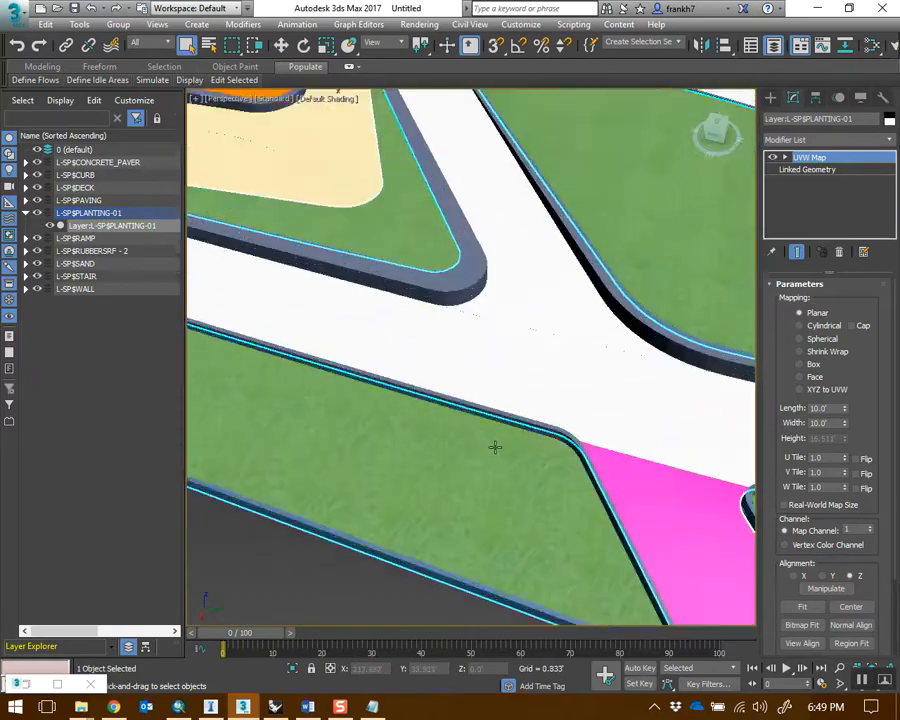
pyautogui.keyDown('alt'); pyautogui.moveTo(502, 442); pyautogui.dragTo(458, 420, button='middle'); pyautogui.keyUp('alt')
pyautogui.scroll(-4, 488, 425)
pyautogui.scroll(3, 455, 306)
# Expand the UVW Map modifier and set its tiling to U 0.58, V 0.48 and W 0.7
pyautogui.click(787, 158)
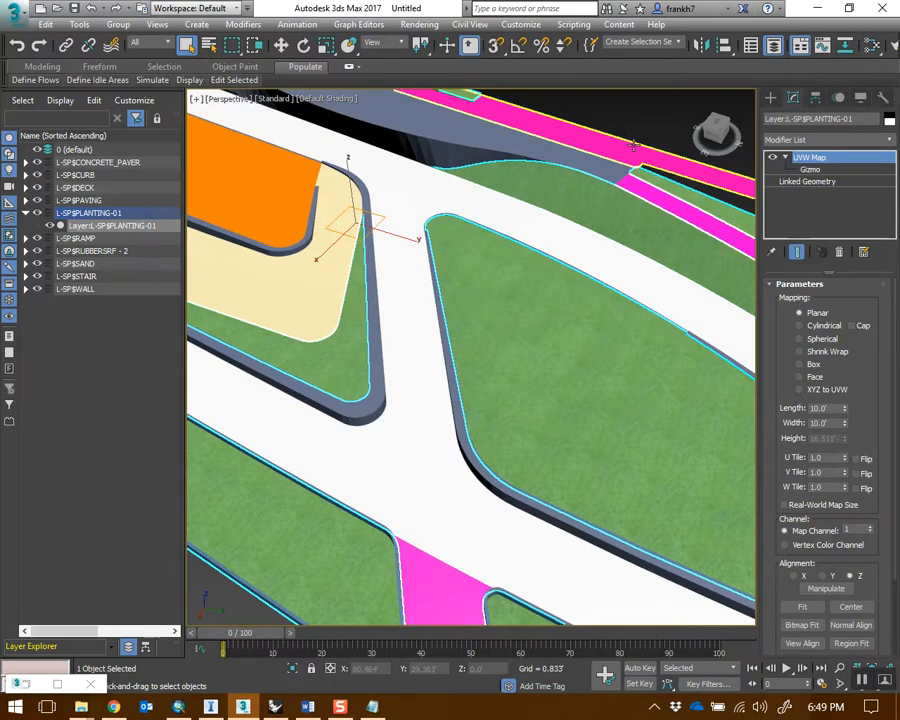
pyautogui.keyDown('alt'); pyautogui.moveTo(632, 146); pyautogui.dragTo(617, 385, button='middle'); pyautogui.keyUp('alt')
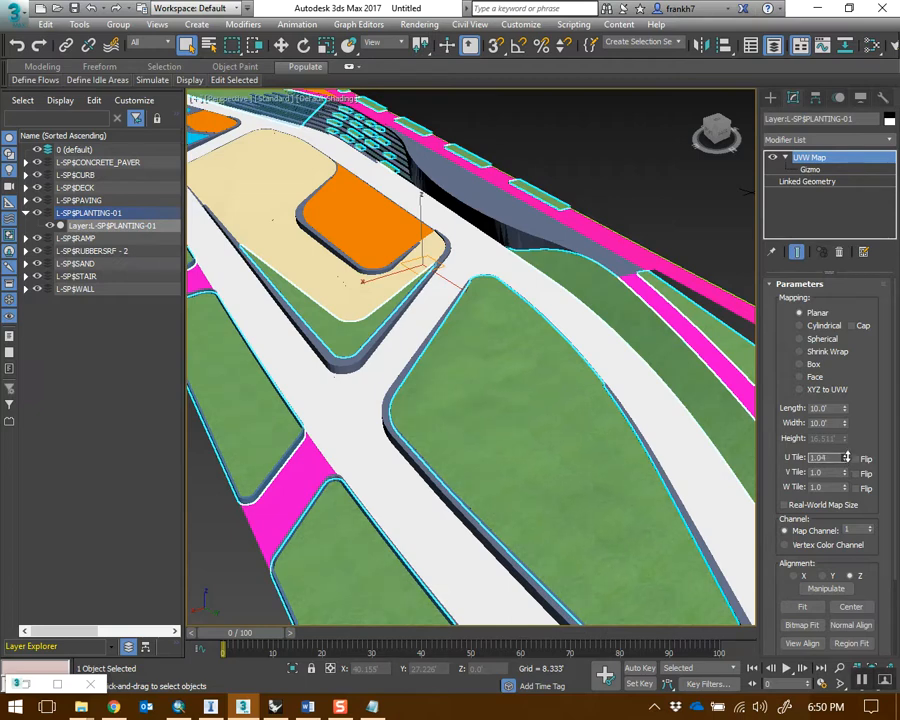
pyautogui.moveTo(831, 476); pyautogui.dragTo(843, 439)
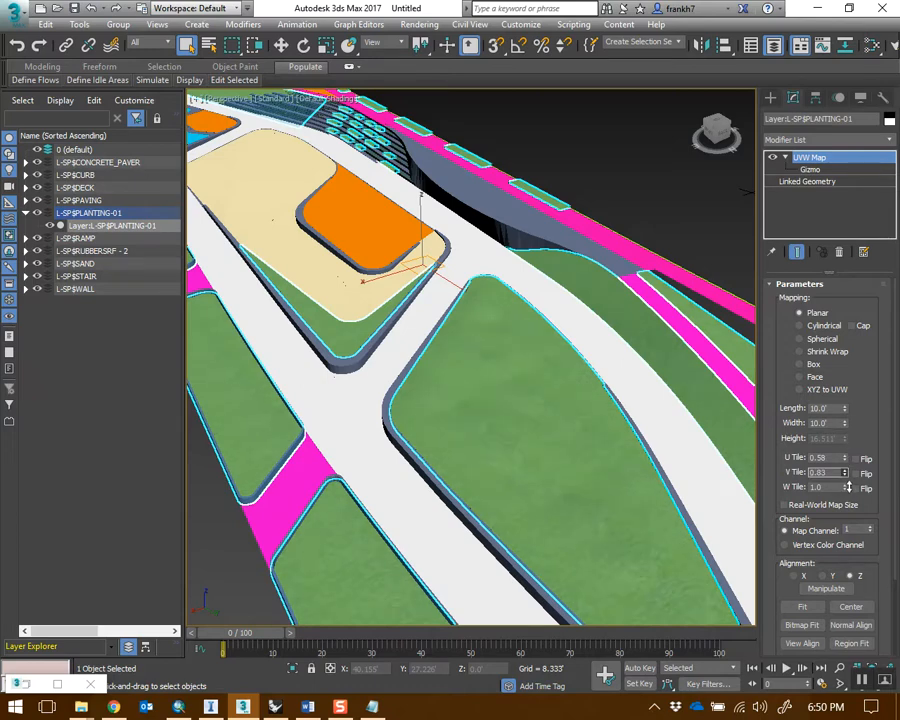
pyautogui.moveTo(853, 512)
pyautogui.mouseDown()
pyautogui.moveTo(846, 486)
pyautogui.moveTo(848, 509)
pyautogui.mouseUp()
pyautogui.keyDown('alt'); pyautogui.moveTo(672, 444); pyautogui.dragTo(514, 372, button='middle'); pyautogui.keyUp('alt')
pyautogui.moveTo(514, 372); pyautogui.dragTo(557, 426, button='middle')
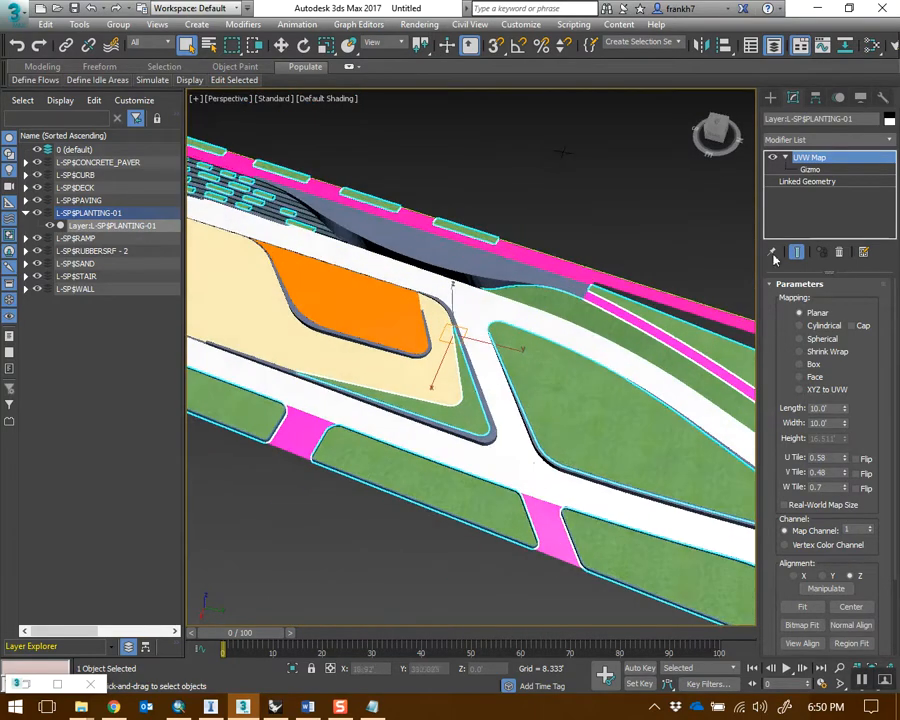
# Move the UVW Map gizmo onto the neighbouring large planting bed and try to rotate it
pyautogui.click(810, 170)
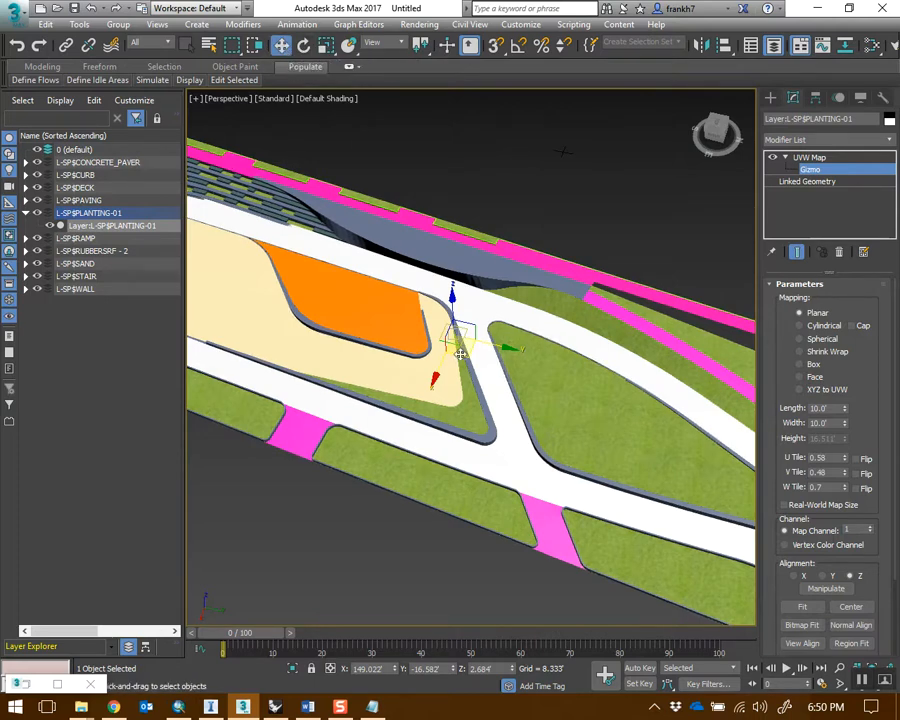
pyautogui.scroll(5, 469, 356)
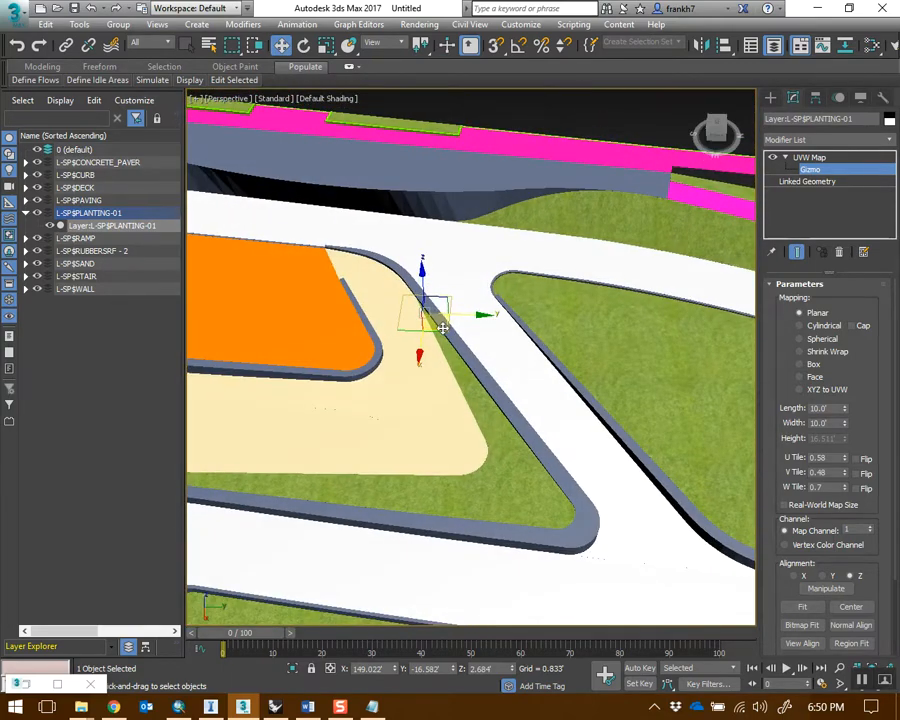
pyautogui.moveTo(442, 327); pyautogui.dragTo(653, 354)
pyautogui.moveTo(663, 372); pyautogui.dragTo(536, 346, button='middle')
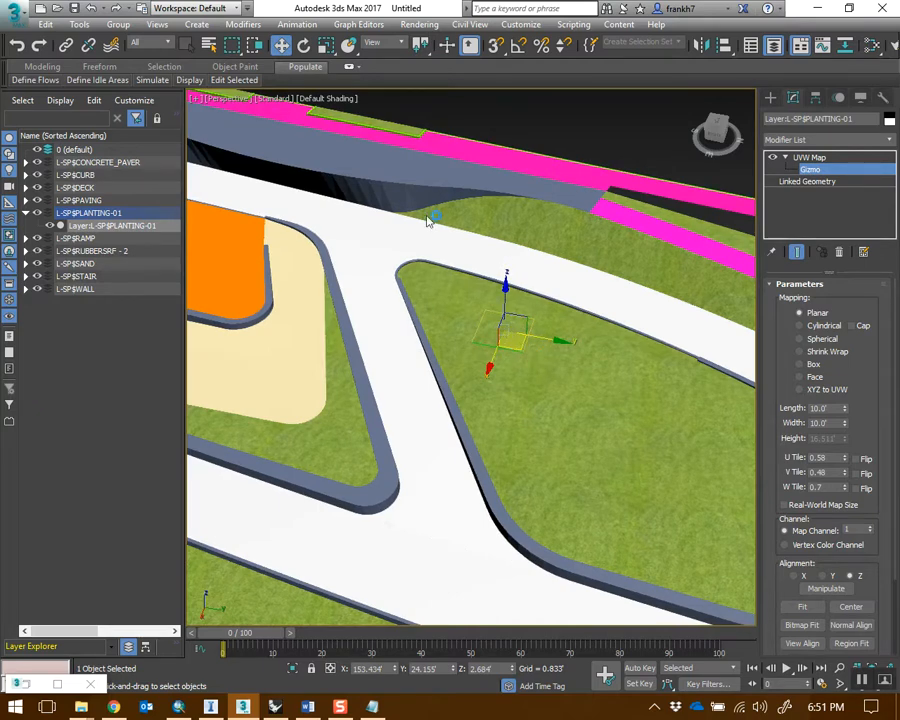
pyautogui.press('e')
pyautogui.moveTo(524, 362)
pyautogui.mouseDown()
pyautogui.moveTo(516, 358)
pyautogui.moveTo(523, 362)
pyautogui.mouseUp()
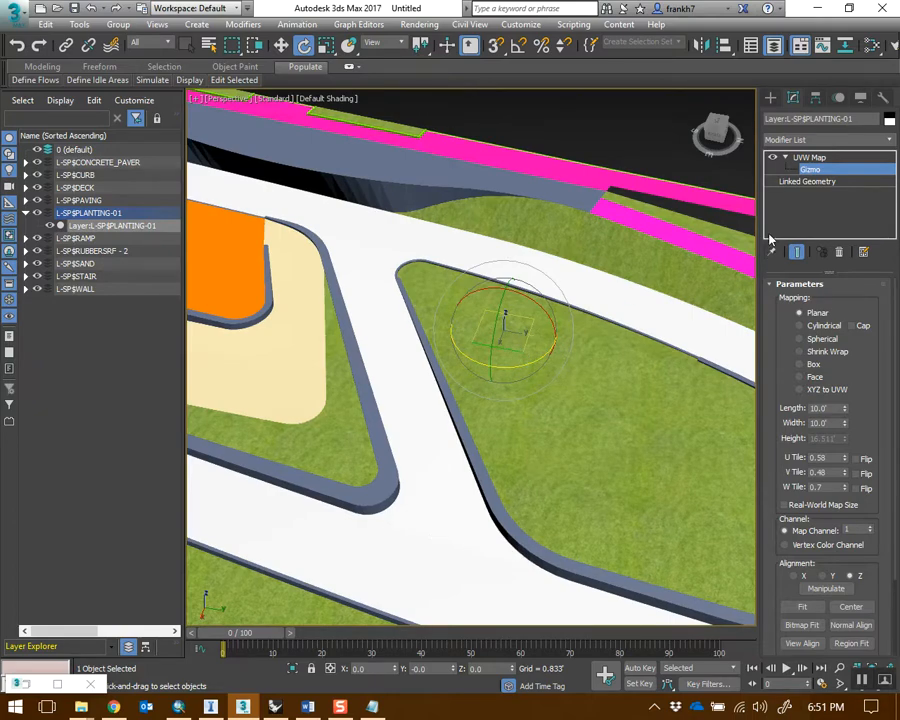
# Leave the UVW Map gizmo, deselect the planting object and examine the whole textured park model
pyautogui.click(807, 185)
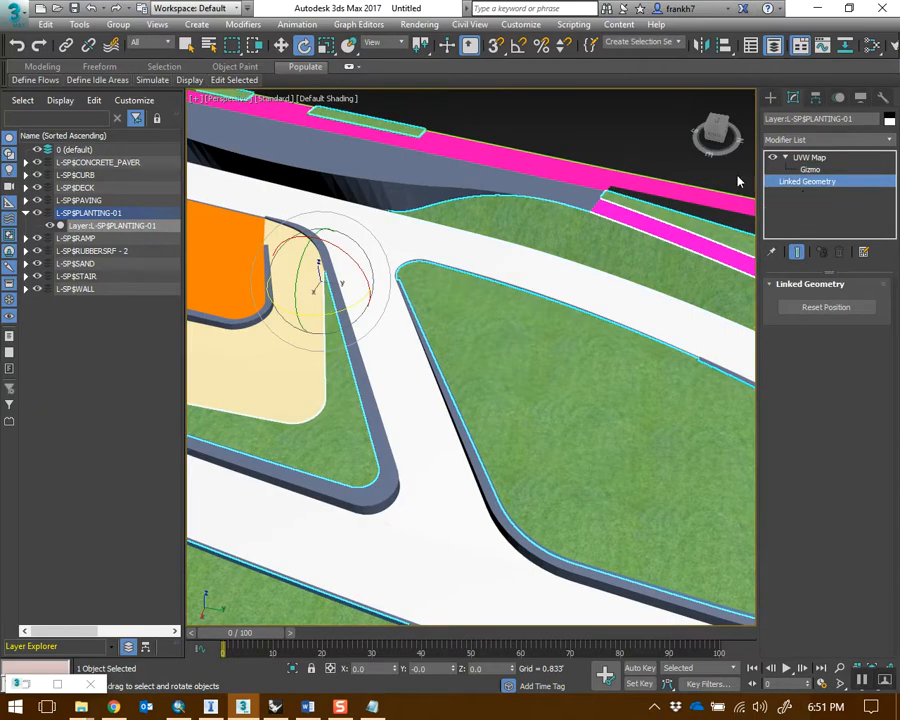
pyautogui.click(634, 132)
pyautogui.moveTo(572, 120); pyautogui.dragTo(604, 167, button='middle')
pyautogui.scroll(-3, 604, 267)
pyautogui.keyDown('alt'); pyautogui.moveTo(606, 345); pyautogui.dragTo(619, 286, button='middle'); pyautogui.keyUp('alt')
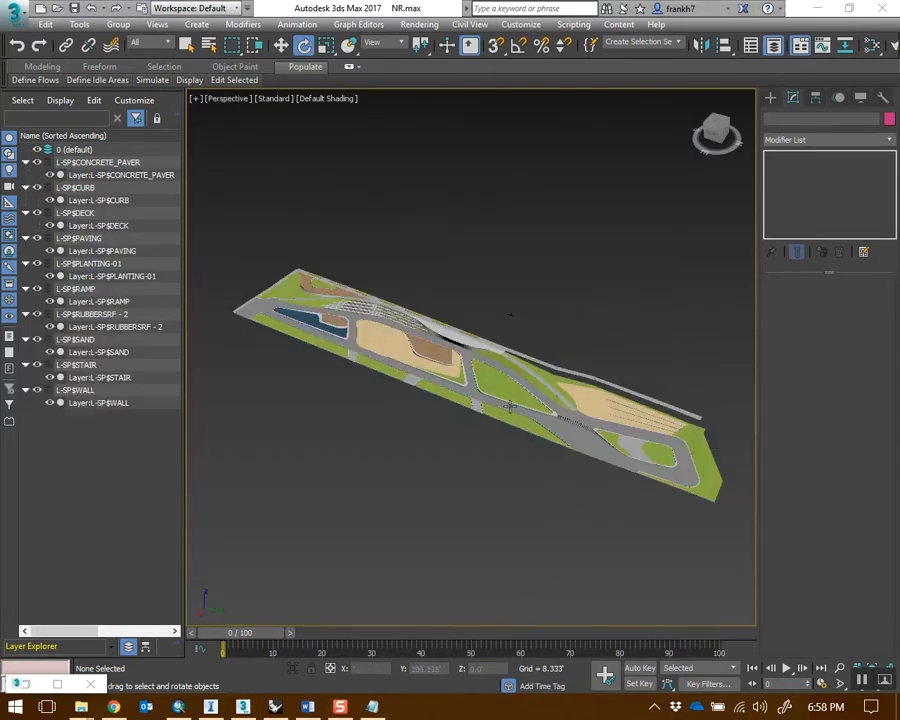
pyautogui.moveTo(498, 338); pyautogui.dragTo(614, 357, button='middle')
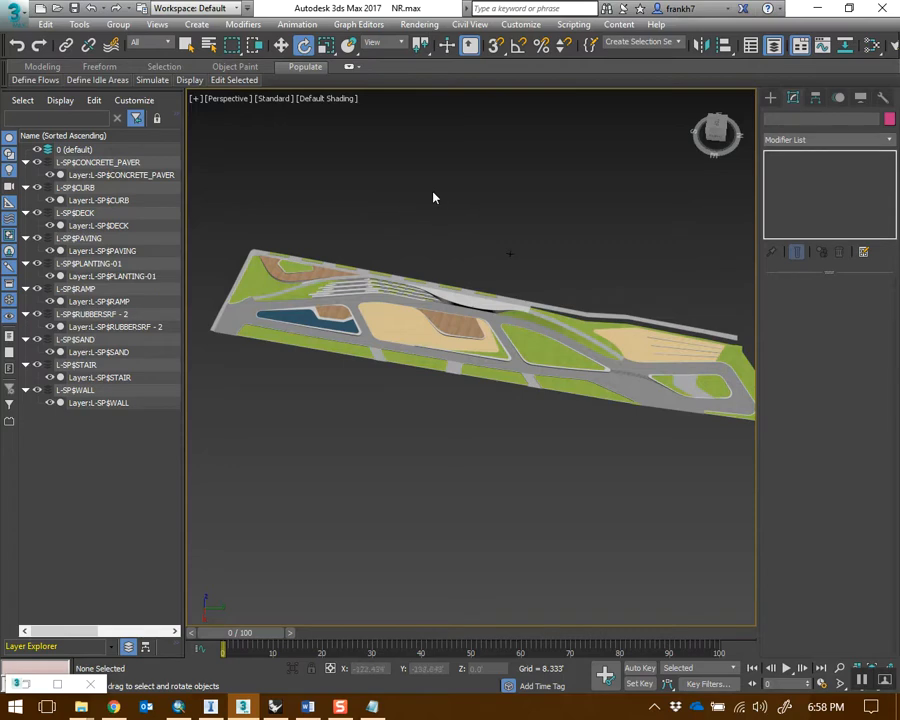
pyautogui.keyDown('alt'); pyautogui.moveTo(652, 441); pyautogui.dragTo(595, 440, button='middle'); pyautogui.keyUp('alt')
# Review the park's bitmap materials in the Slate Material Editor, then put the editor away
pyautogui.click(37, 687)
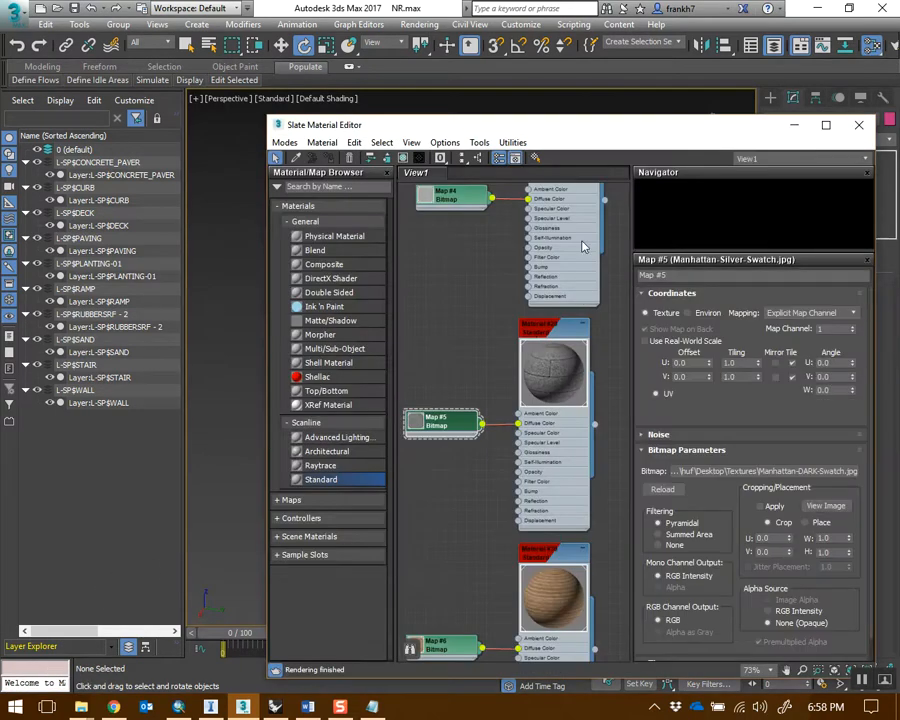
pyautogui.scroll(-5, 555, 340)
pyautogui.scroll(5, 552, 349)
pyautogui.scroll(-2, 550, 352)
pyautogui.click(797, 125)
# Select all the park objects and start an Export Selected to the Infraworks folder on the Desktop
pyautogui.keyDown('alt'); pyautogui.moveTo(557, 334); pyautogui.dragTo(649, 474, button='middle'); pyautogui.keyUp('alt')
pyautogui.moveTo(400, 274); pyautogui.dragTo(398, 272)
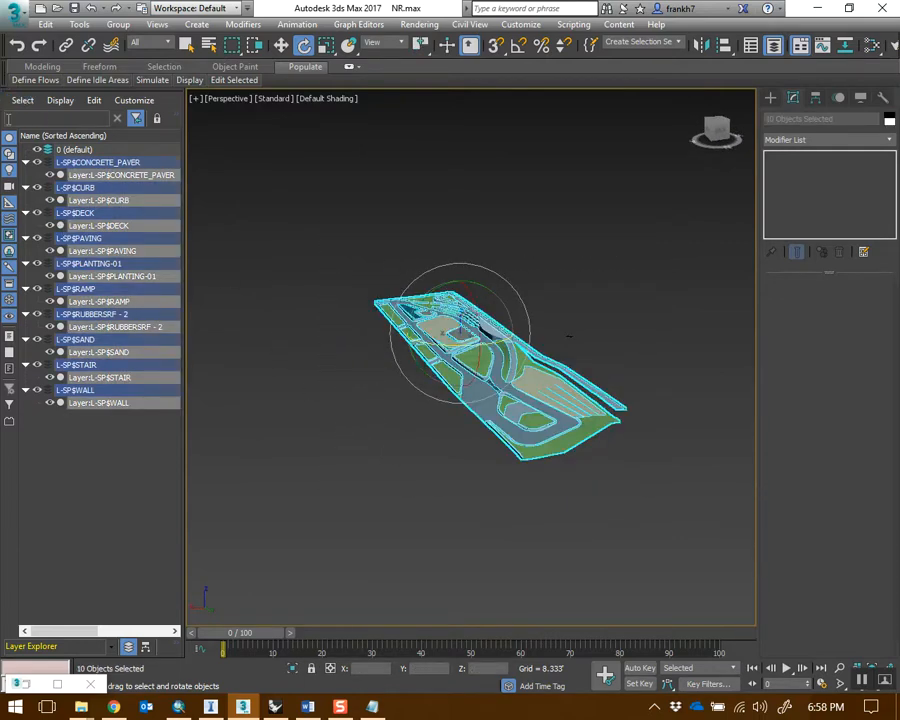
pyautogui.click(12, 12)
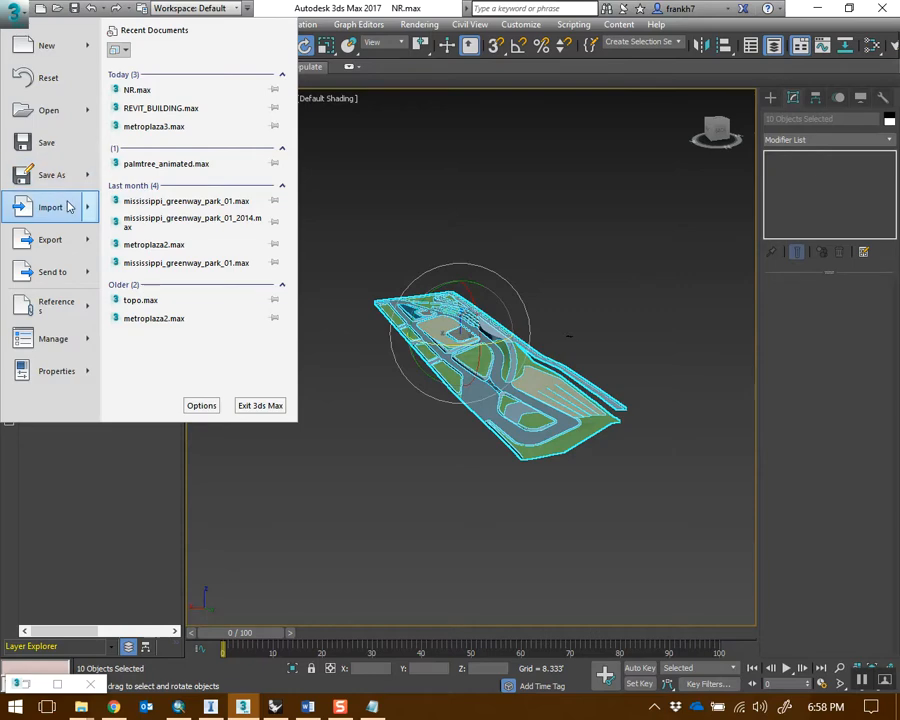
pyautogui.moveTo(90, 243)
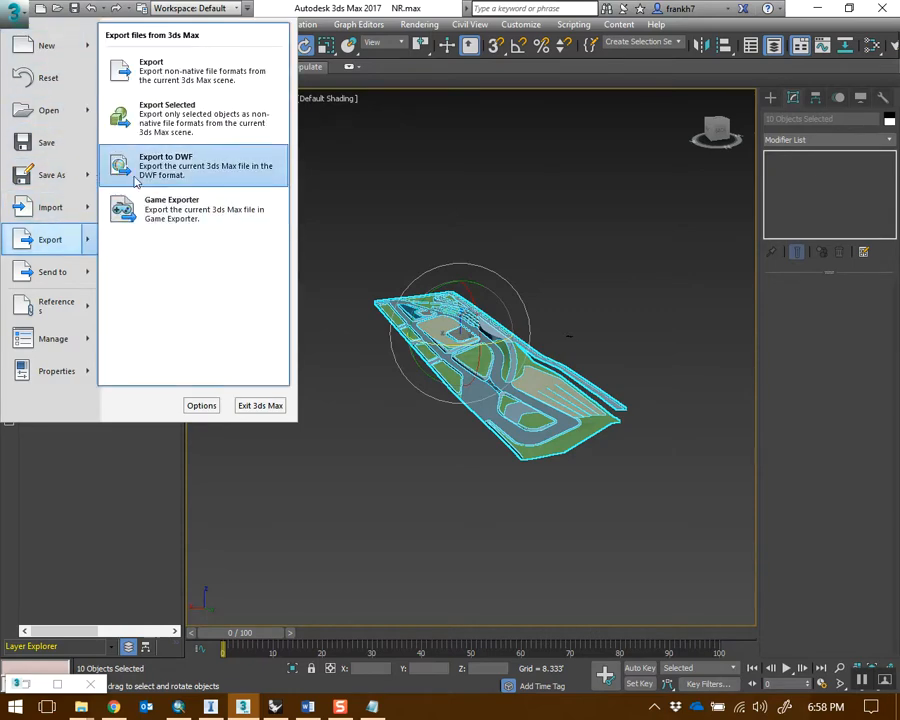
pyautogui.click(170, 133)
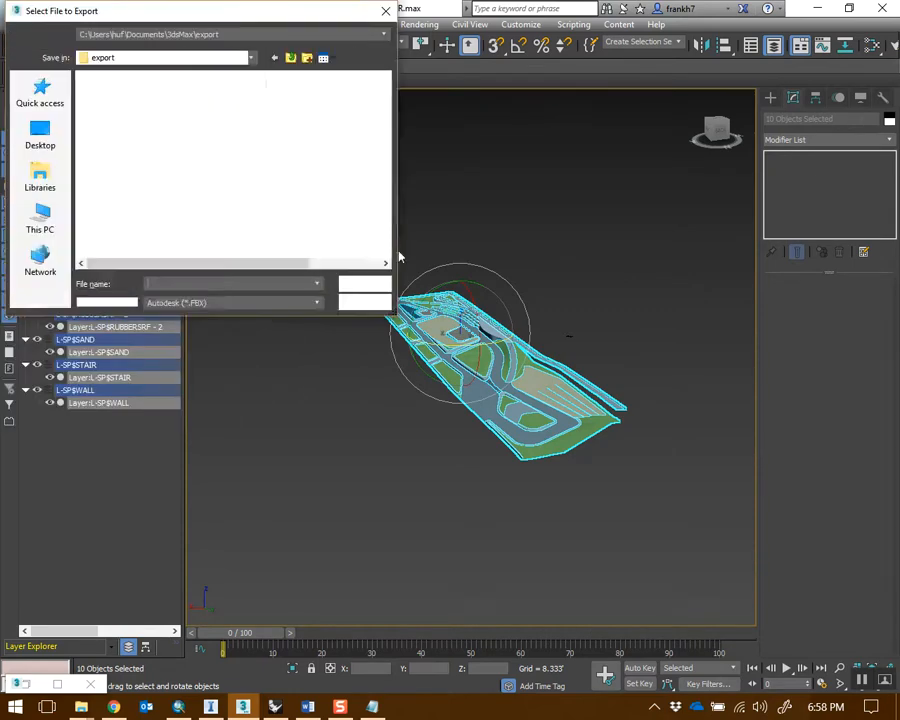
pyautogui.click(56, 136)
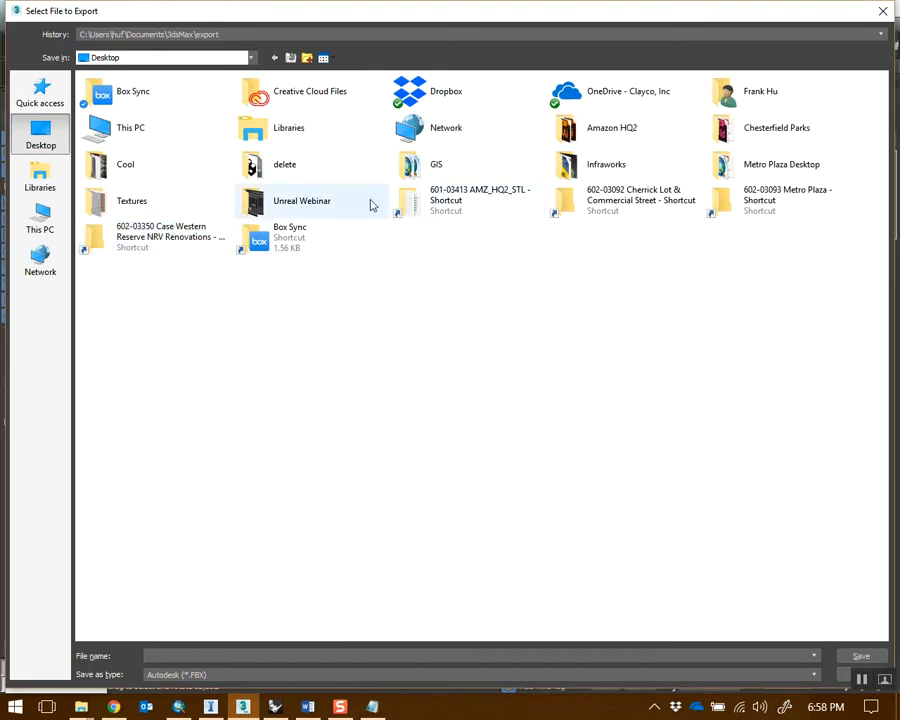
pyautogui.doubleClick(603, 170)
# Set the export format to Autodesk (*.FBX) and save the file as NR_PARK
pyautogui.click(282, 674)
pyautogui.click(265, 652)
pyautogui.click(263, 674)
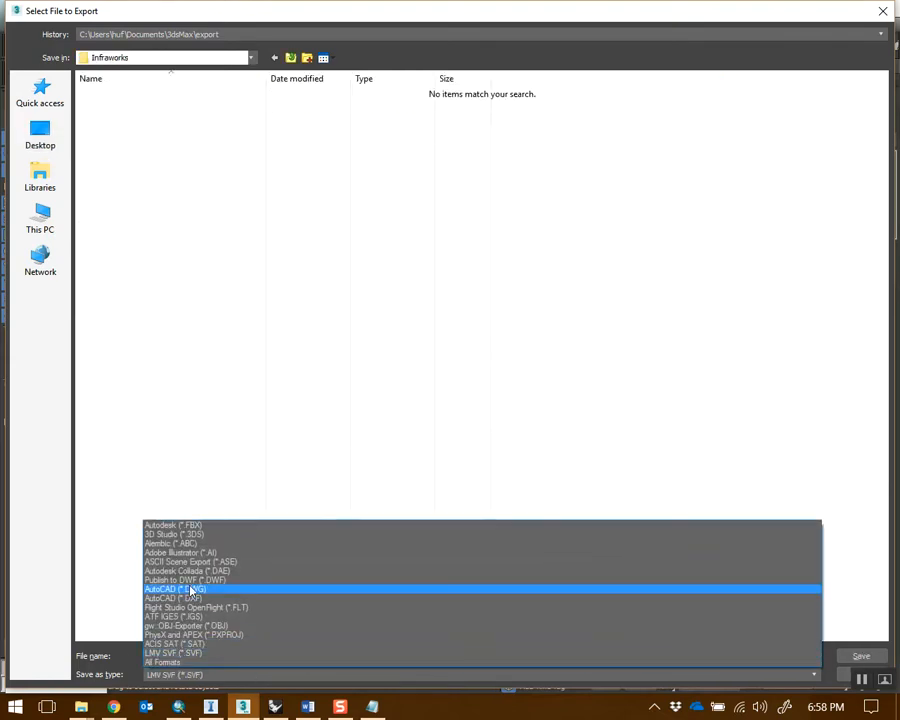
pyautogui.click(200, 525)
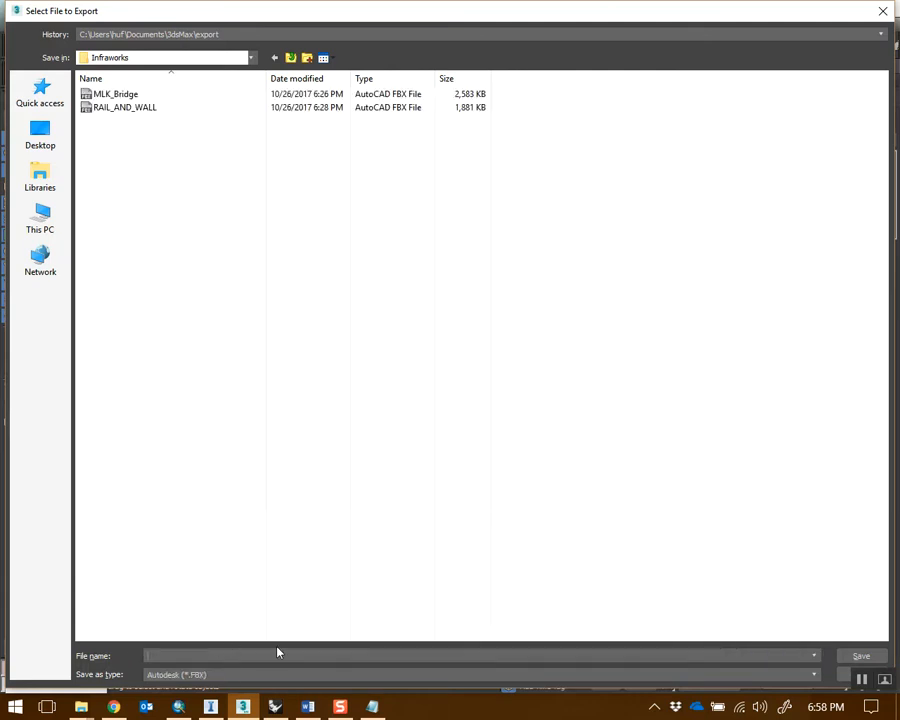
pyautogui.write('NR_PARK')
pyautogui.press('Return')
# Export the FBX with scene units converted to feet and clear the object selection
pyautogui.moveTo(634, 163); pyautogui.dragTo(347, 76)
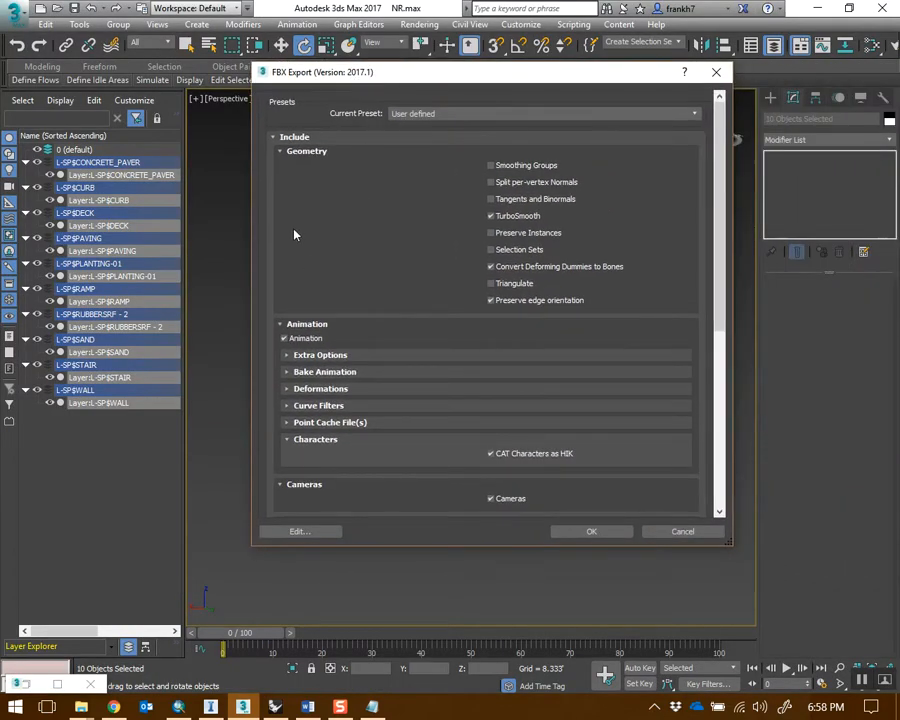
pyautogui.click(278, 138)
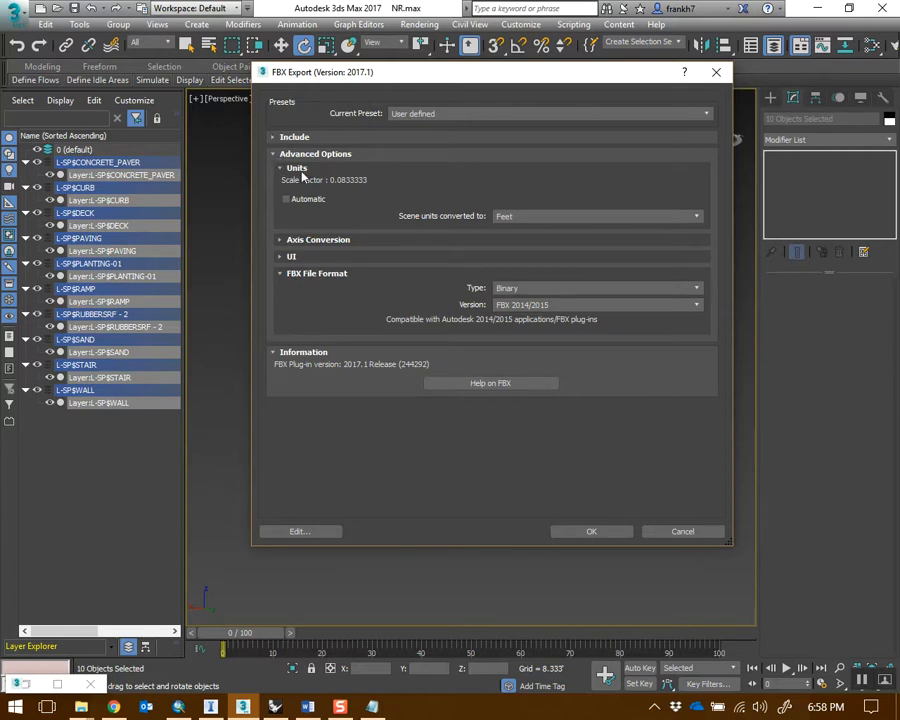
pyautogui.click(542, 217)
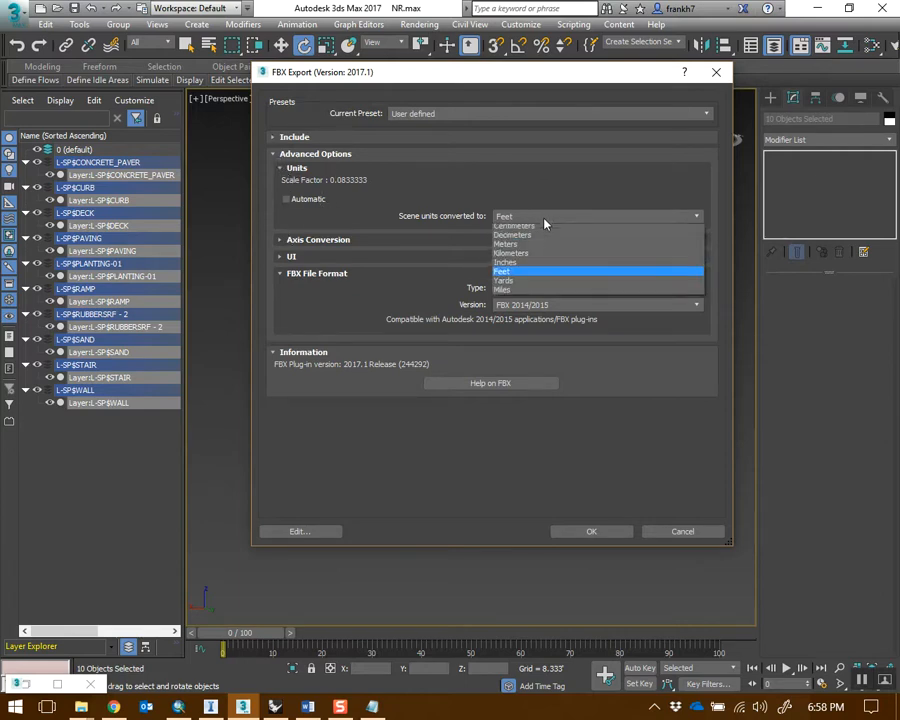
pyautogui.click(516, 283)
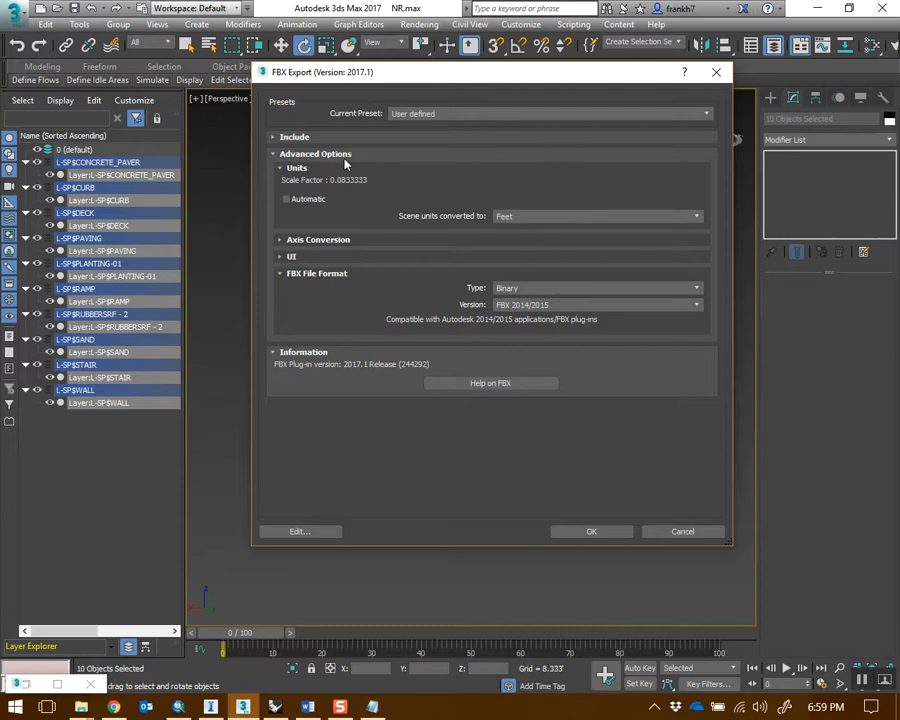
pyautogui.click(608, 532)
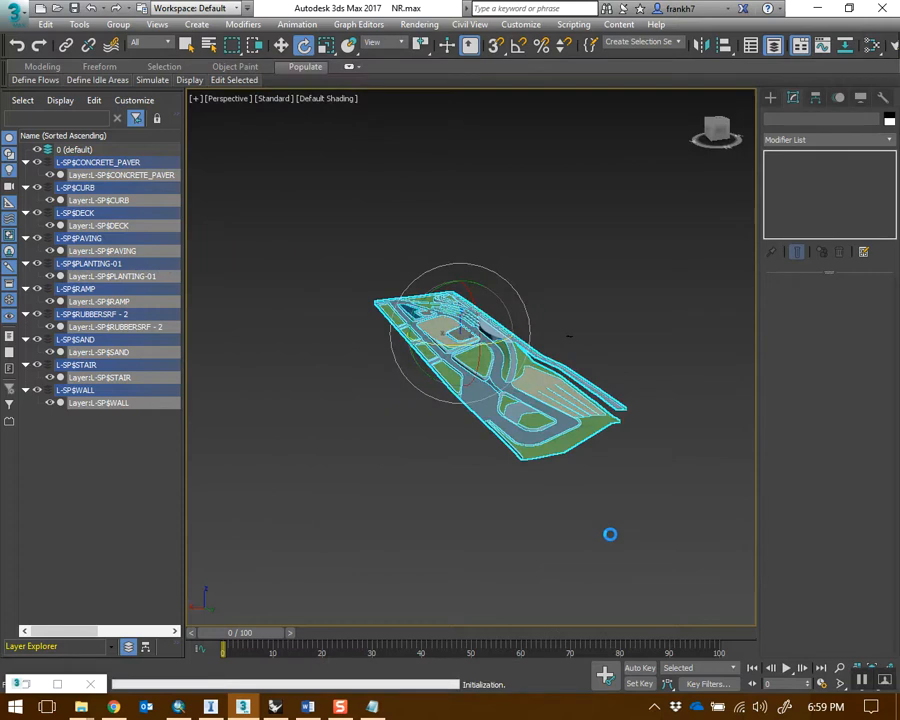
pyautogui.click(665, 572)
pyautogui.click(506, 498)
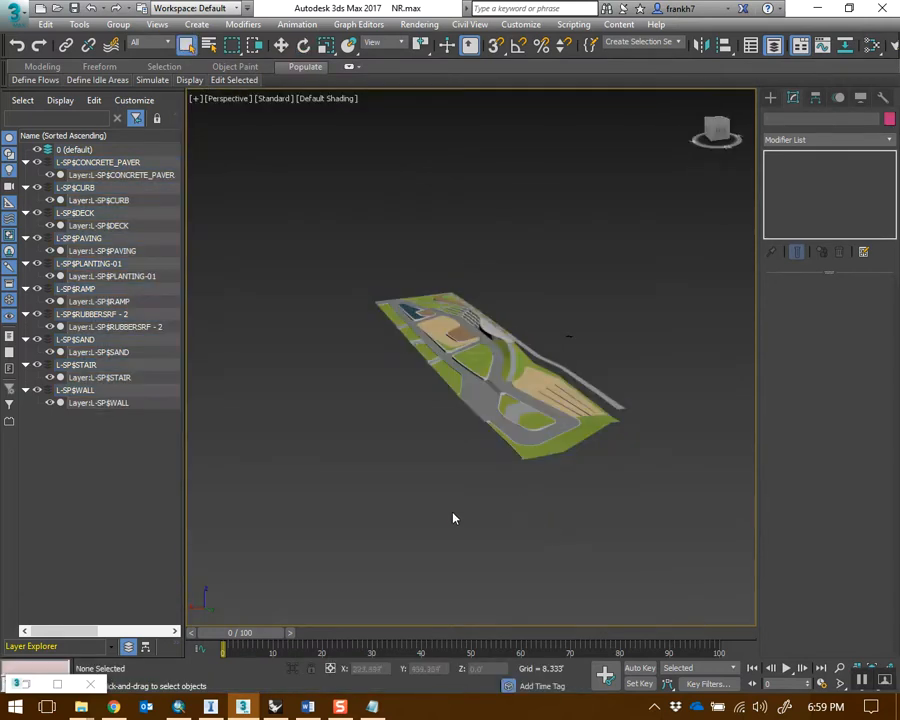
# Switch to the InfraWorks North Riverfront model, move the View Settings aside and show the data sources
pyautogui.click(210, 707)
pyautogui.moveTo(332, 442); pyautogui.dragTo(627, 246)
pyautogui.moveTo(752, 137); pyautogui.dragTo(750, 523)
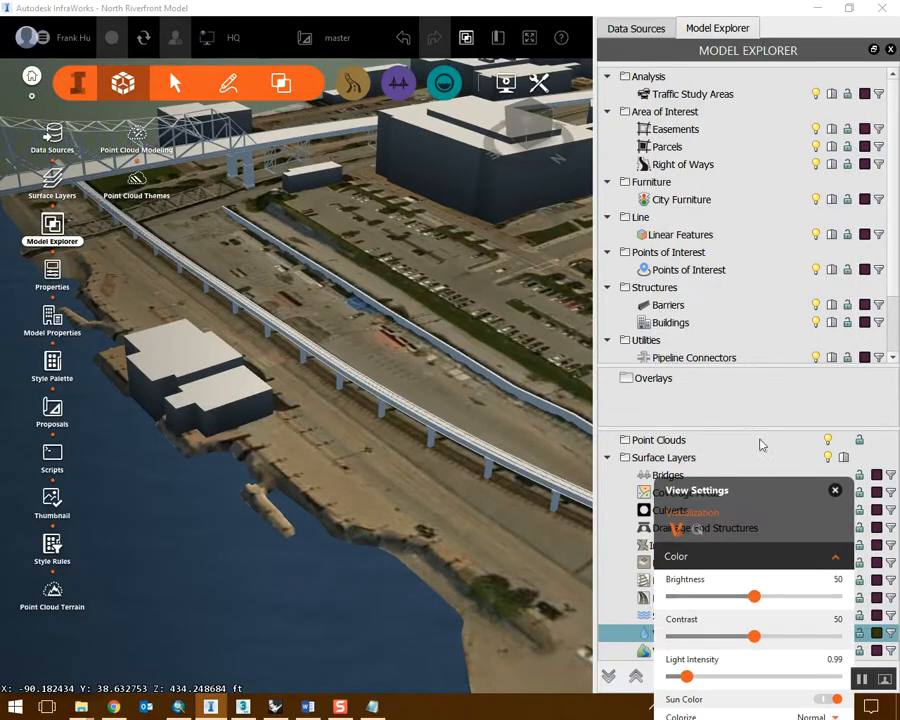
pyautogui.click(652, 36)
# Add the NR_PARK FBX from the Desktop's Infraworks folder as a 3D model data source
pyautogui.click(626, 102)
pyautogui.click(646, 122)
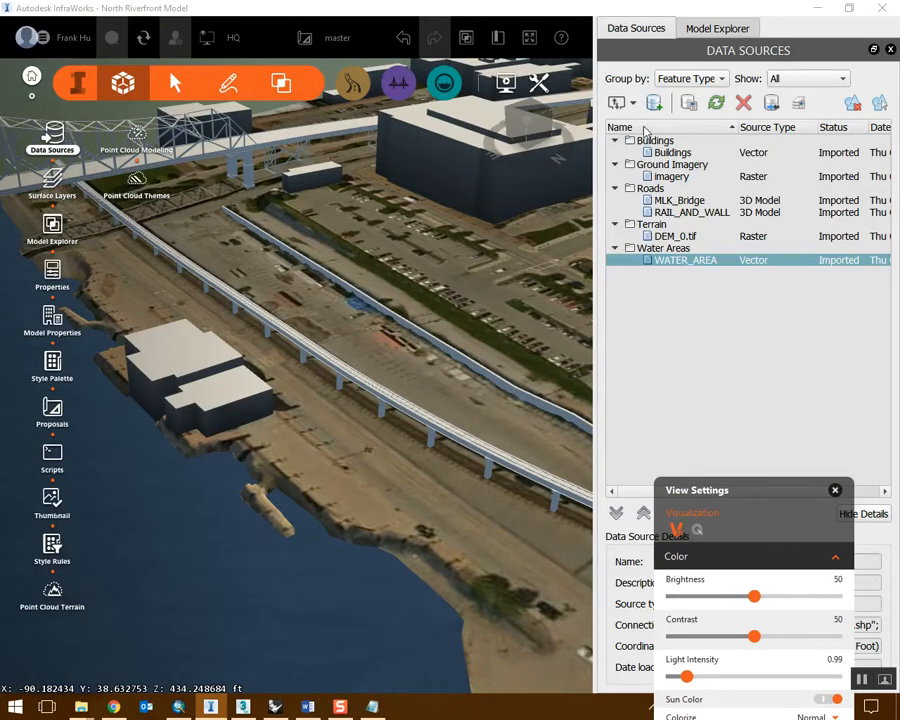
pyautogui.click(113, 123)
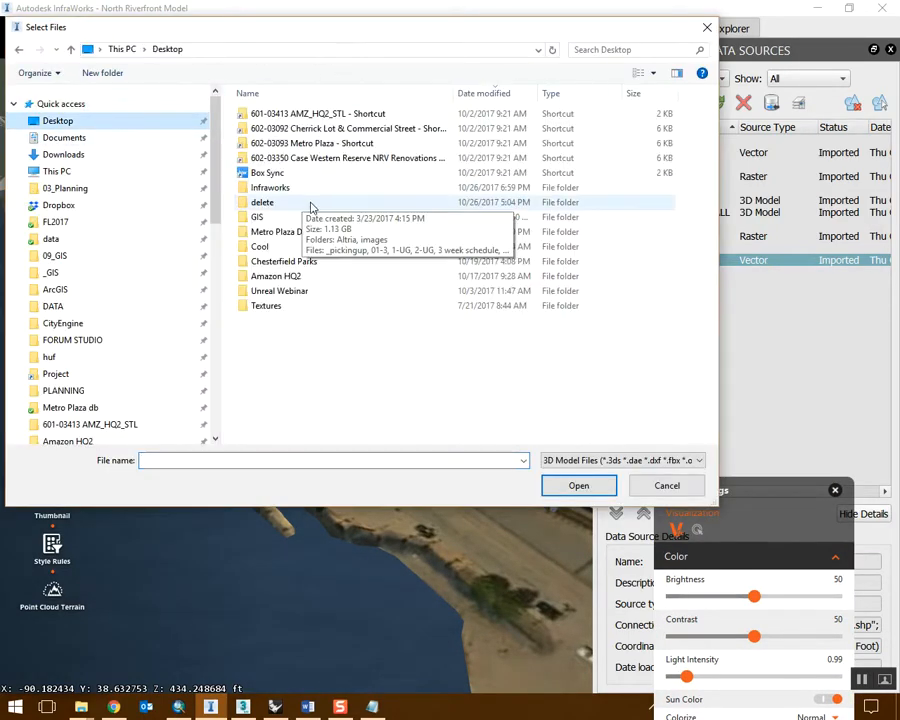
pyautogui.doubleClick(290, 188)
pyautogui.click(280, 130)
pyautogui.doubleClick(282, 130)
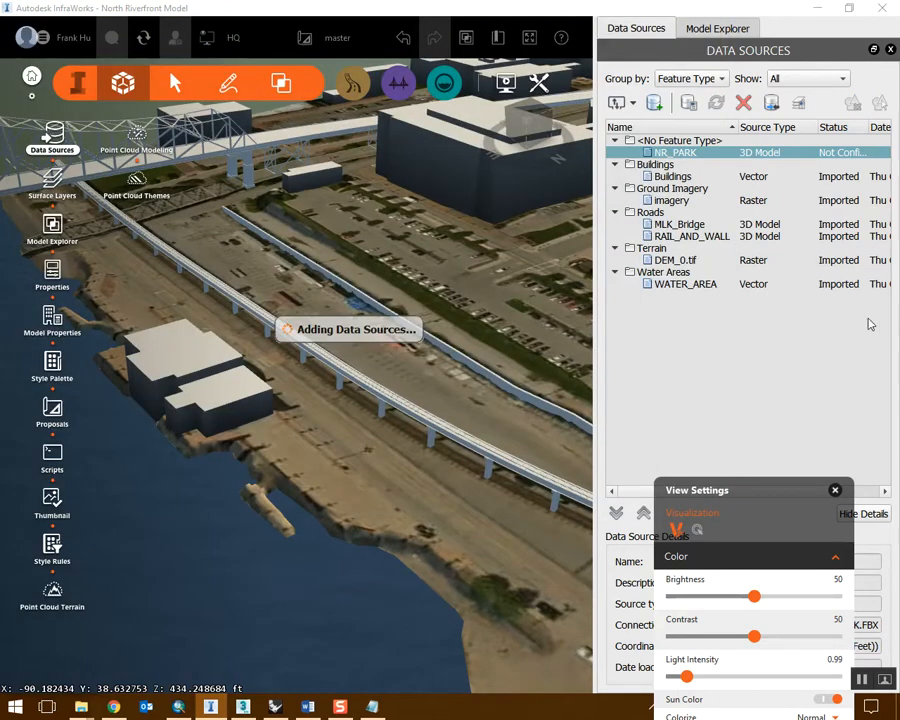
# Open the NR_PARK data source configuration and set its type to Roads
pyautogui.doubleClick(695, 156)
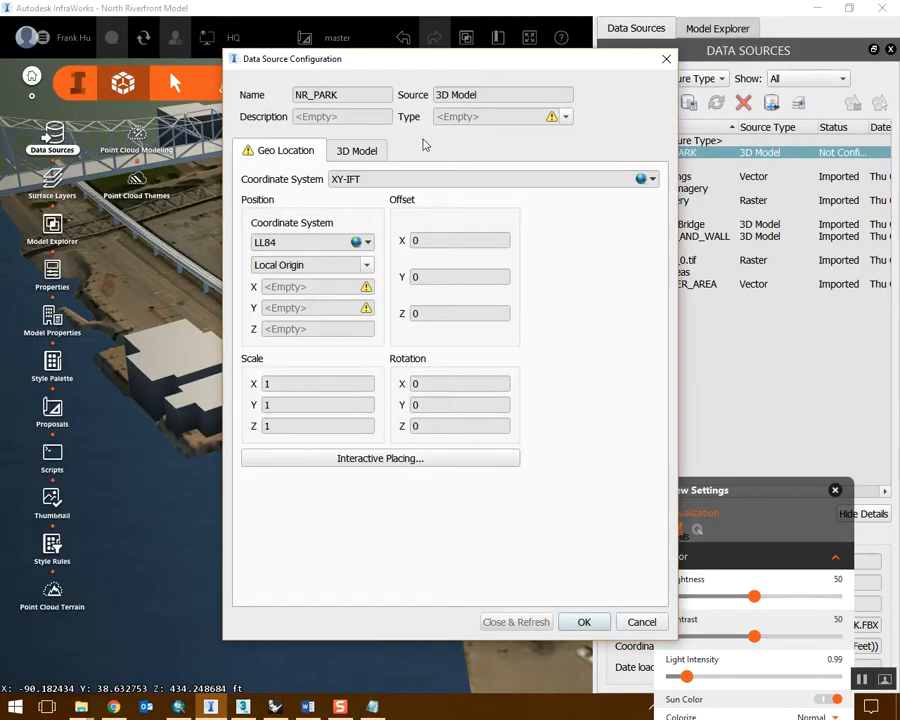
pyautogui.click(565, 116)
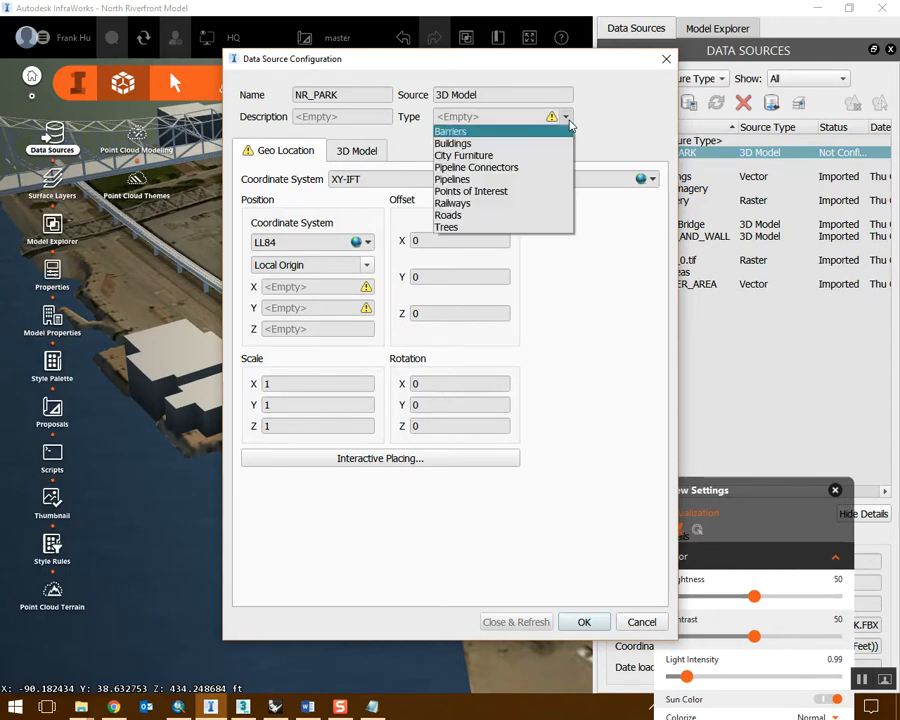
pyautogui.click(458, 215)
# Examine the NR_PARK 3D model preview, checking its textures, paving, steps and overall orientation
pyautogui.click(418, 151)
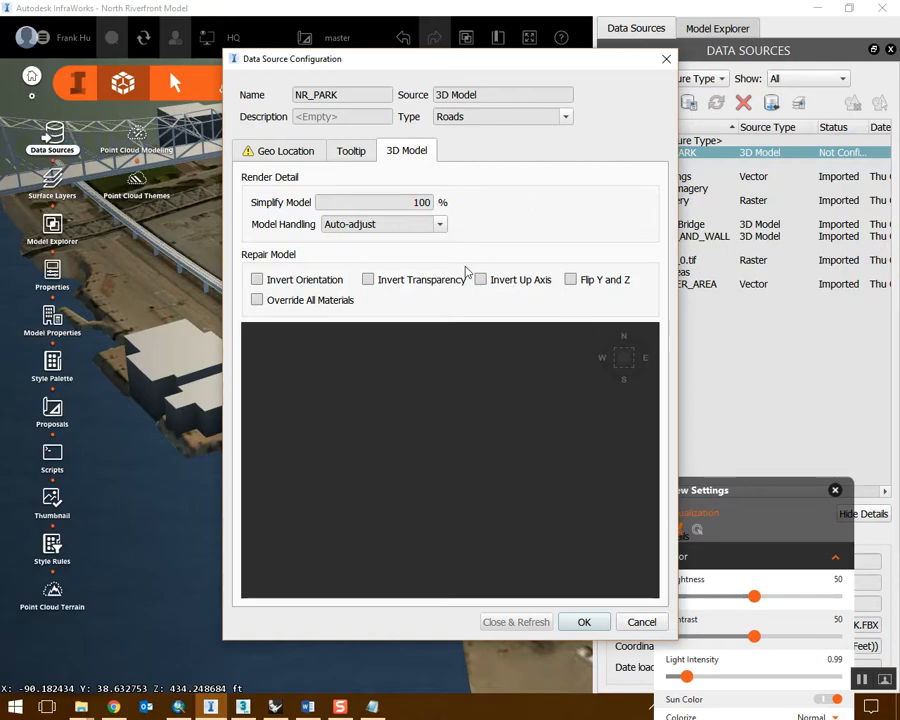
pyautogui.moveTo(460, 475); pyautogui.dragTo(434, 464)
pyautogui.scroll(5, 434, 464)
pyautogui.moveTo(441, 518); pyautogui.dragTo(502, 447, button='middle')
pyautogui.scroll(3, 502, 447)
pyautogui.moveTo(502, 447); pyautogui.dragTo(470, 494)
pyautogui.scroll(3, 471, 490)
pyautogui.moveTo(539, 456); pyautogui.dragTo(470, 538, button='middle')
pyautogui.scroll(5, 450, 420)
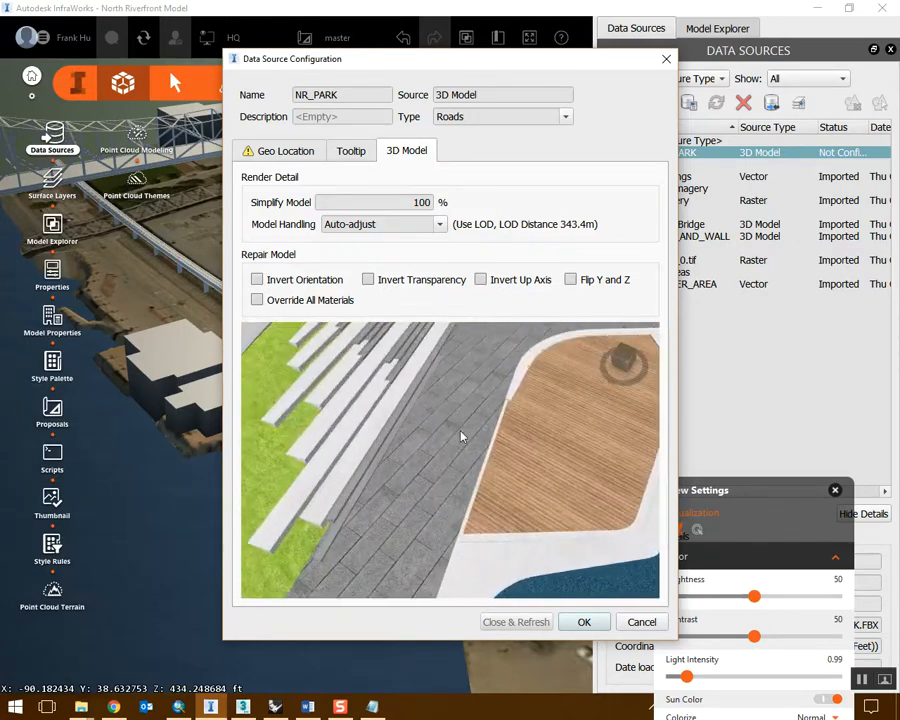
pyautogui.scroll(-1, 463, 428)
pyautogui.scroll(-3, 463, 435)
pyautogui.moveTo(470, 442); pyautogui.dragTo(474, 484, button='middle')
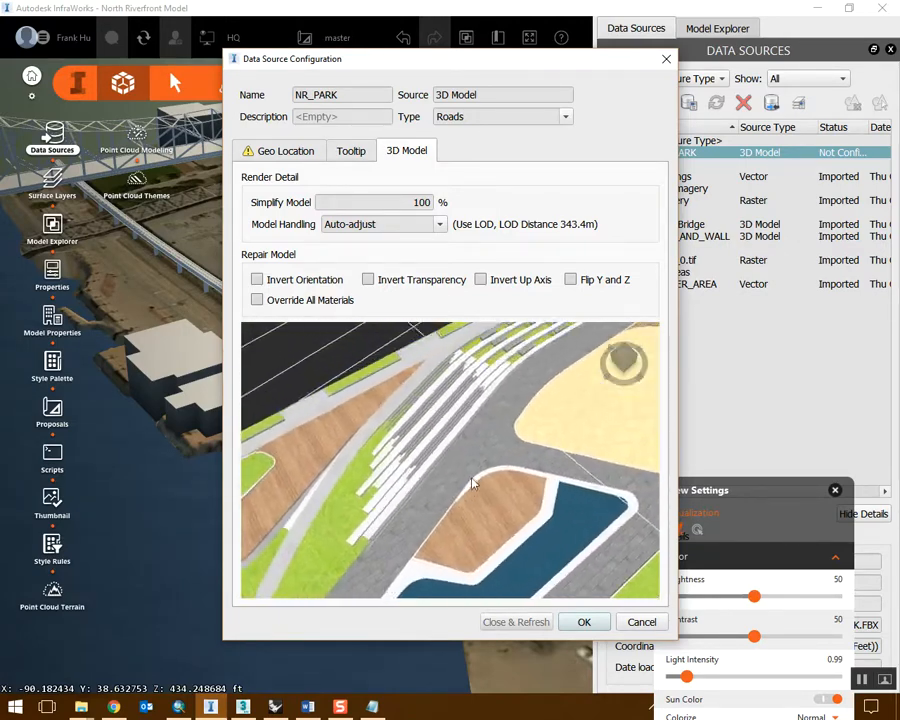
pyautogui.scroll(-2, 474, 484)
pyautogui.moveTo(474, 484); pyautogui.dragTo(500, 484)
pyautogui.moveTo(497, 405); pyautogui.dragTo(491, 347, button='middle')
pyautogui.moveTo(491, 347); pyautogui.dragTo(425, 397)
pyautogui.scroll(-2, 426, 397)
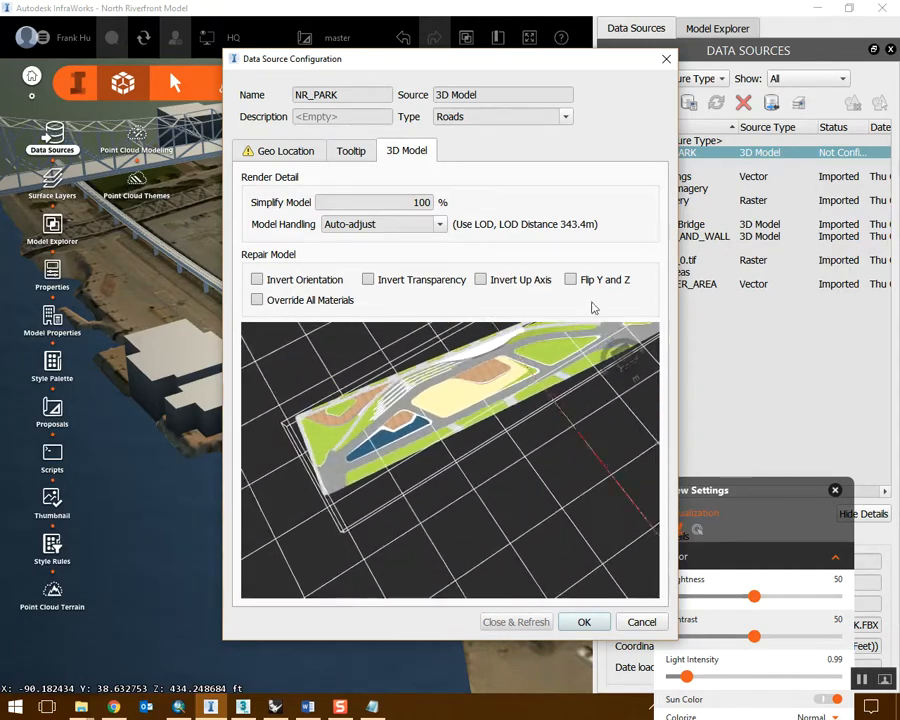
pyautogui.moveTo(493, 461); pyautogui.dragTo(501, 498)
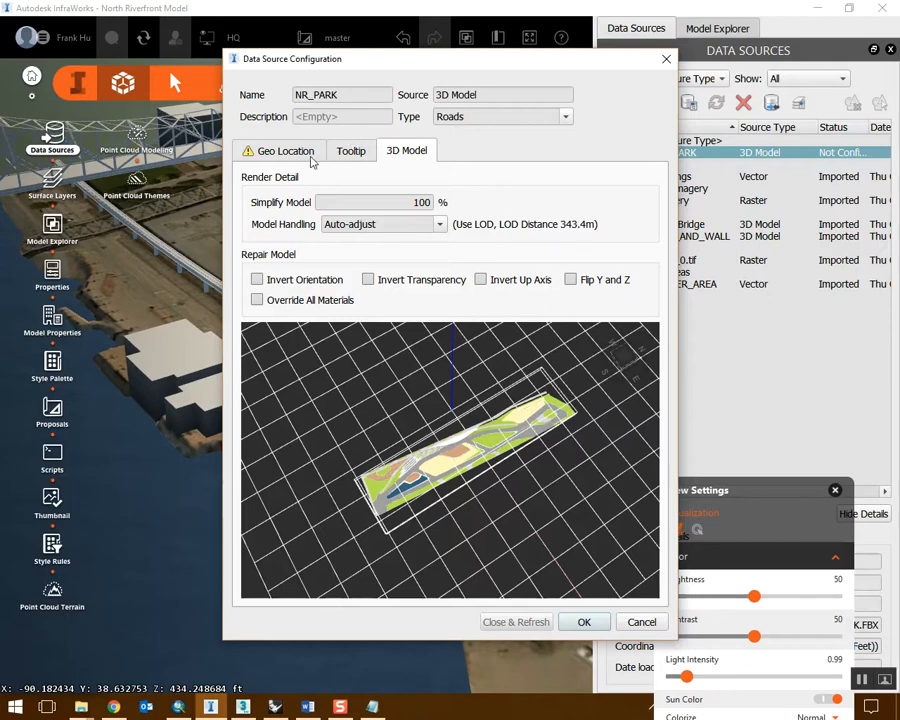
pyautogui.moveTo(484, 463); pyautogui.dragTo(378, 317)
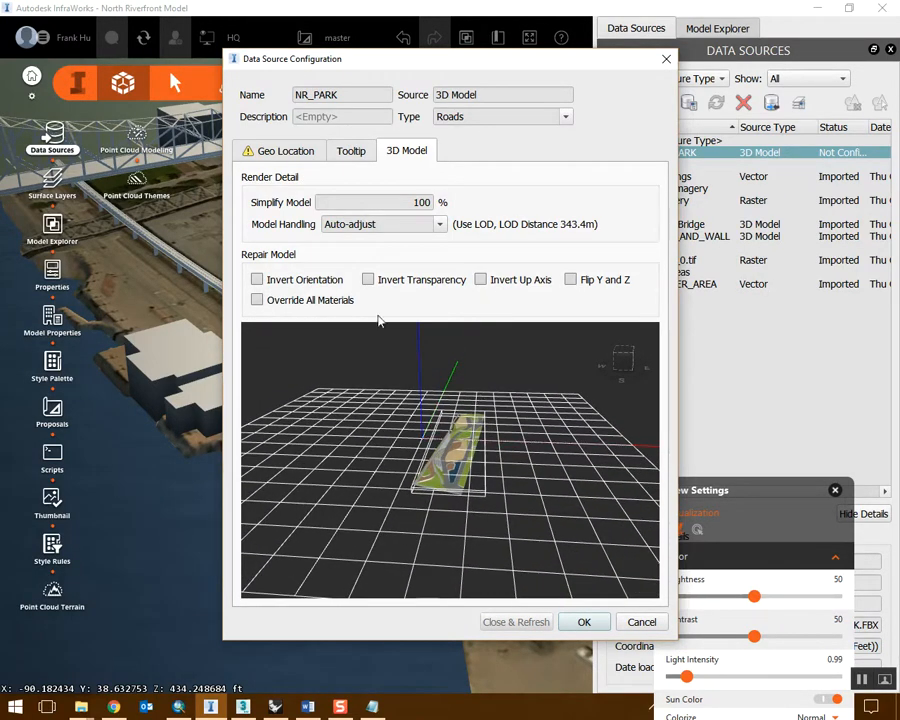
# Set the NR_PARK source's coordinate system to MO83-EF and shift the configuration dialog aside
pyautogui.click(312, 155)
pyautogui.click(651, 179)
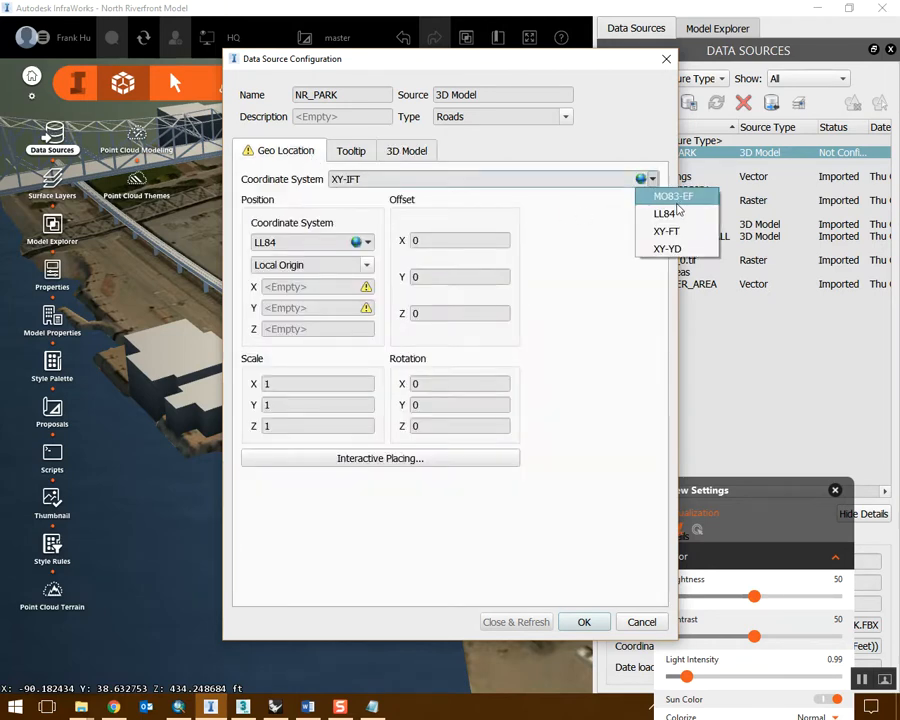
pyautogui.click(680, 196)
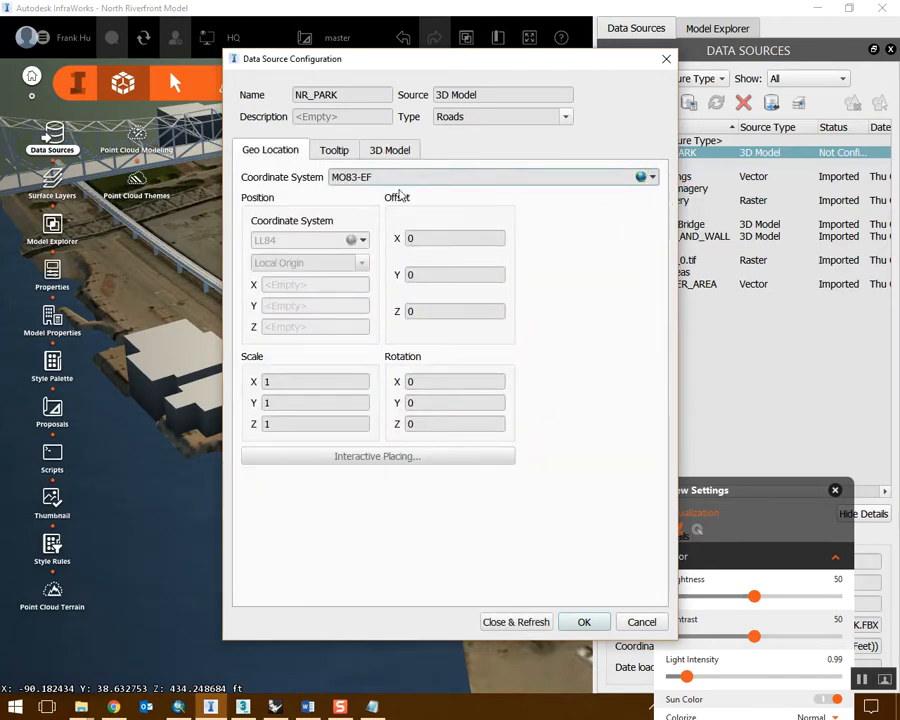
pyautogui.moveTo(438, 70); pyautogui.dragTo(410, 69)
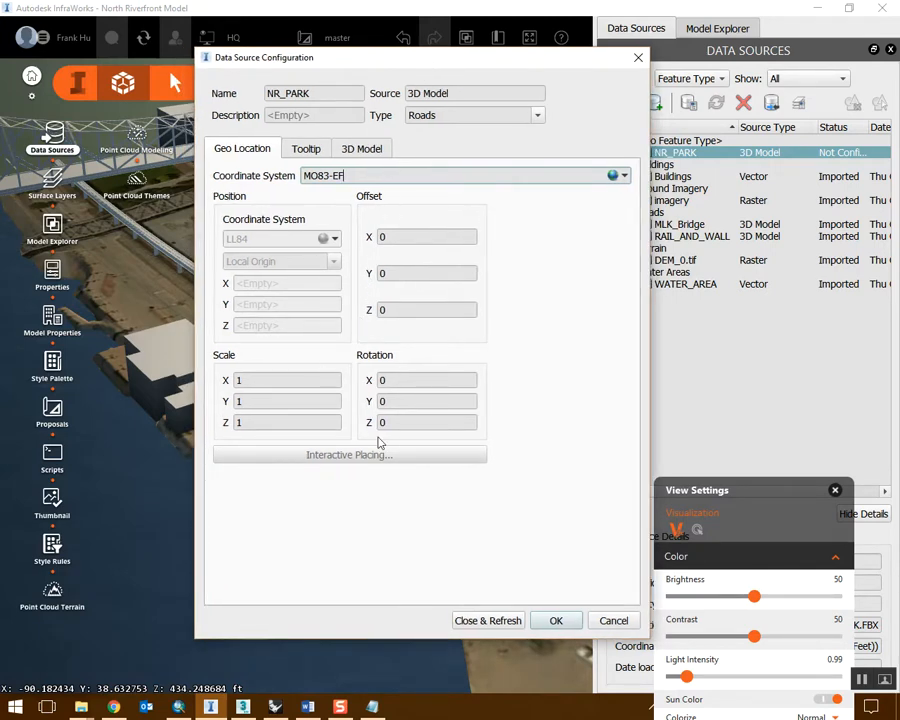
# Bring up the Notepad document with the offset coordinates and check the park model's position in Rhino
pyautogui.press('Tab')
pyautogui.press('Tab')
pyautogui.press('Tab')
pyautogui.click(373, 707)
pyautogui.click(539, 320)
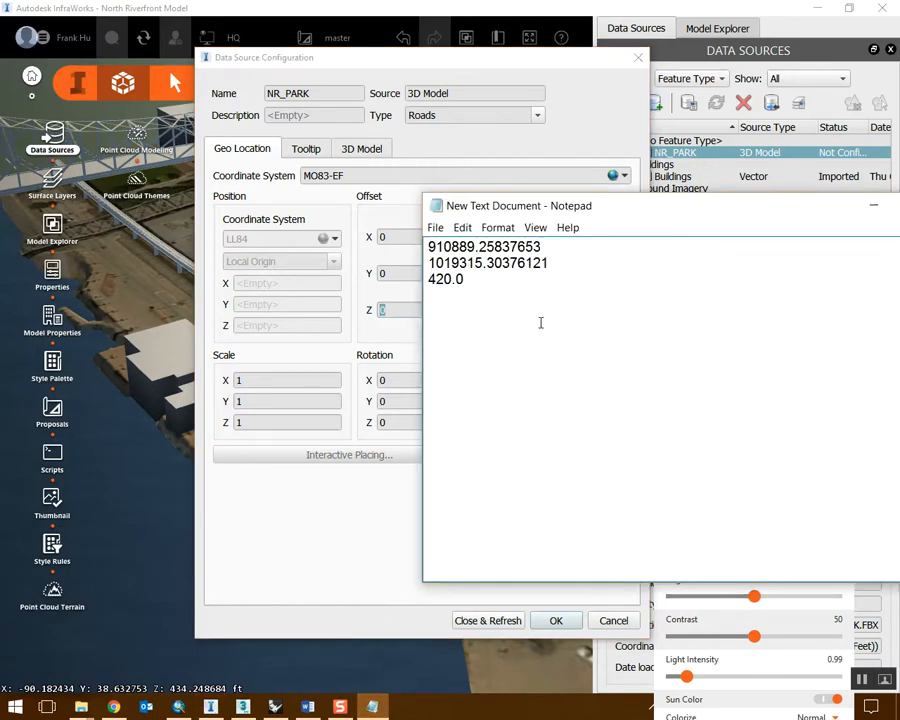
pyautogui.click(275, 707)
pyautogui.scroll(-5, 455, 400)
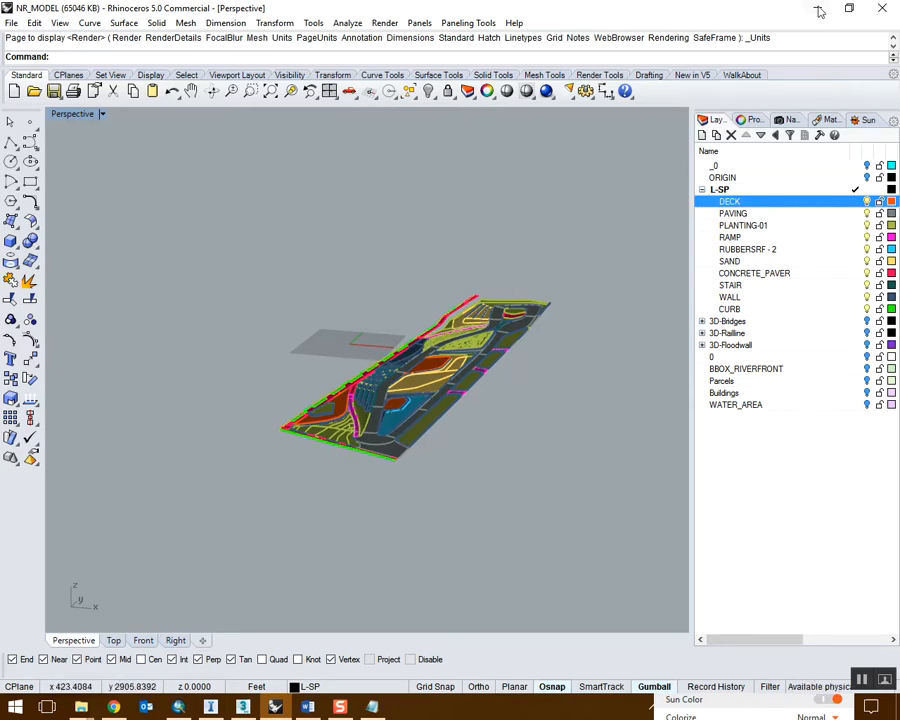
# Copy the offset coordinates from the Notepad document into NR_PARK's configuration: X 910889.25837653 and Y 1019315.30376121
pyautogui.hotkey('alt', 'Tab')
pyautogui.moveTo(572, 241); pyautogui.dragTo(365, 255)
pyautogui.hotkey('ctrl', 'c')
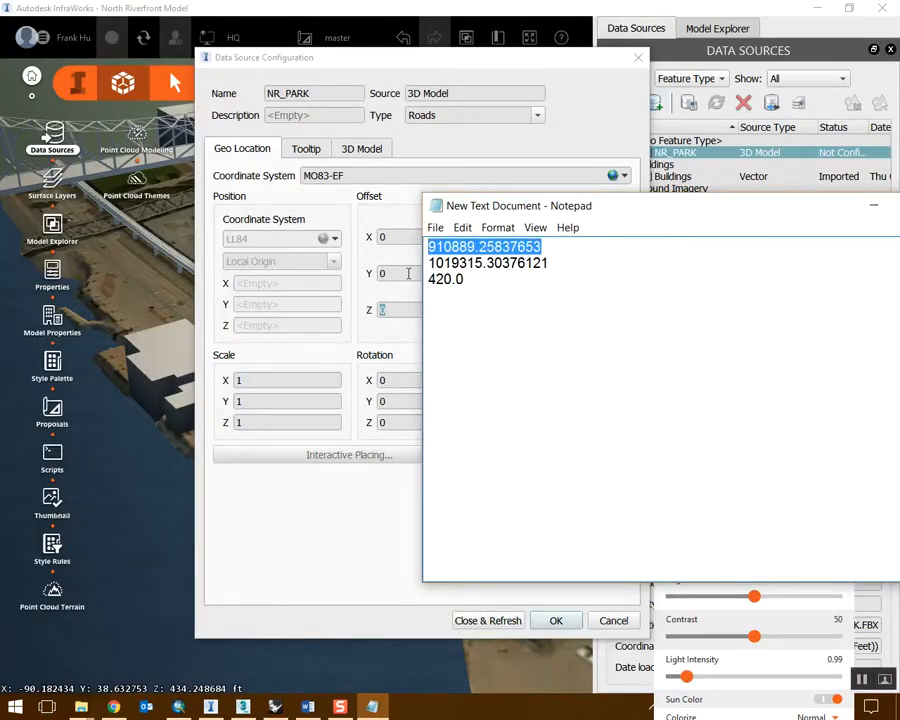
pyautogui.click(408, 238)
pyautogui.hotkey('ctrl', 'v')
pyautogui.click(373, 708)
pyautogui.moveTo(548, 262); pyautogui.dragTo(416, 258)
pyautogui.hotkey('ctrl', 'c')
pyautogui.click(400, 278)
pyautogui.hotkey('ctrl', 'v')
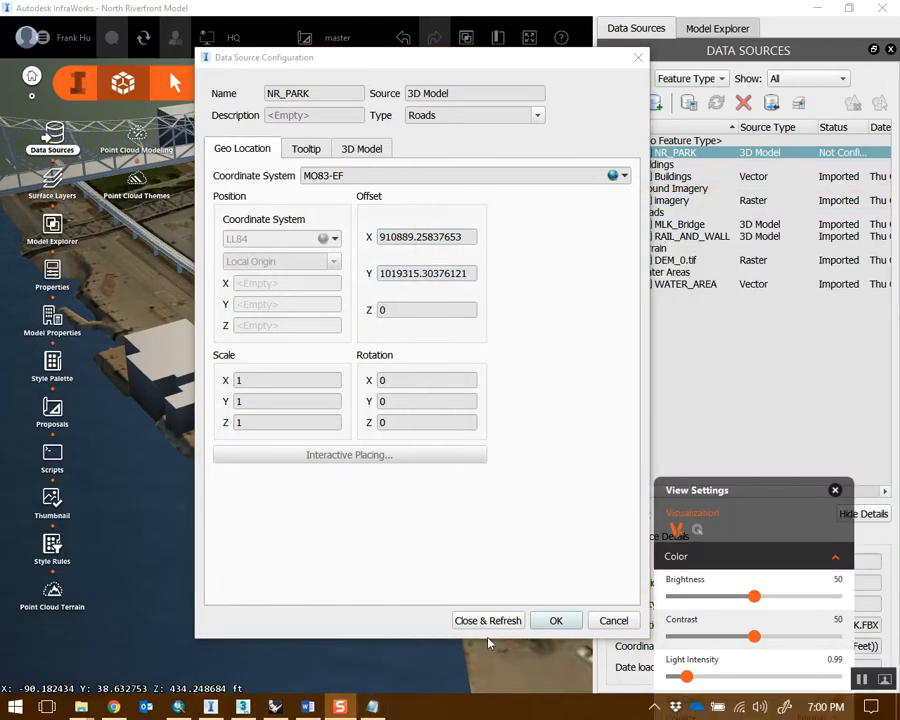
# Set NR_PARK's Z offset to 420, close its configuration and refresh the model
pyautogui.click(373, 708)
pyautogui.moveTo(470, 279); pyautogui.dragTo(414, 284)
pyautogui.hotkey('ctrl', 'c')
pyautogui.click(378, 311)
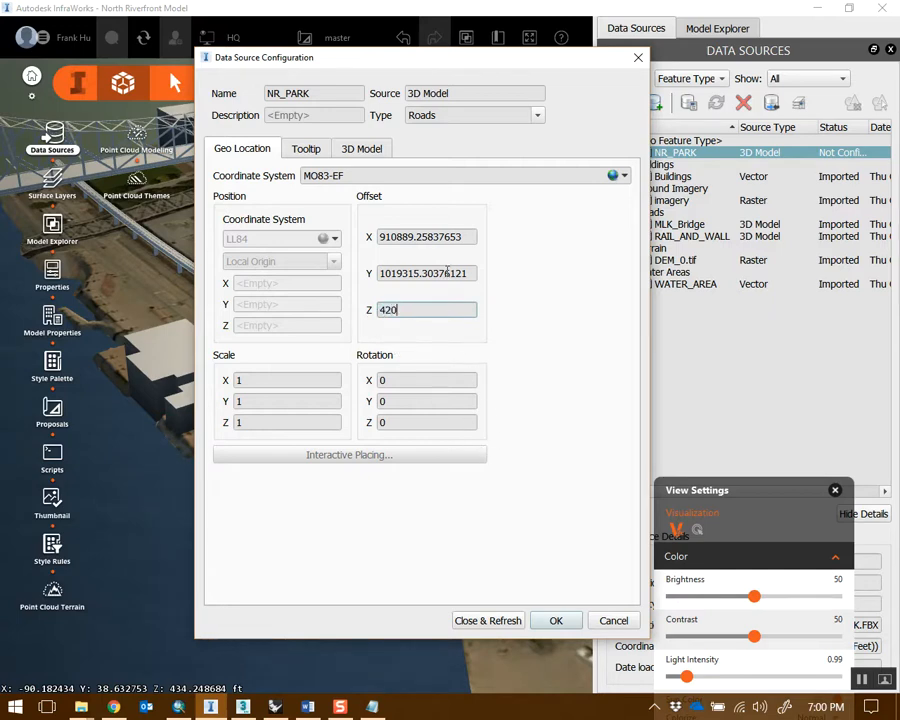
pyautogui.click(488, 621)
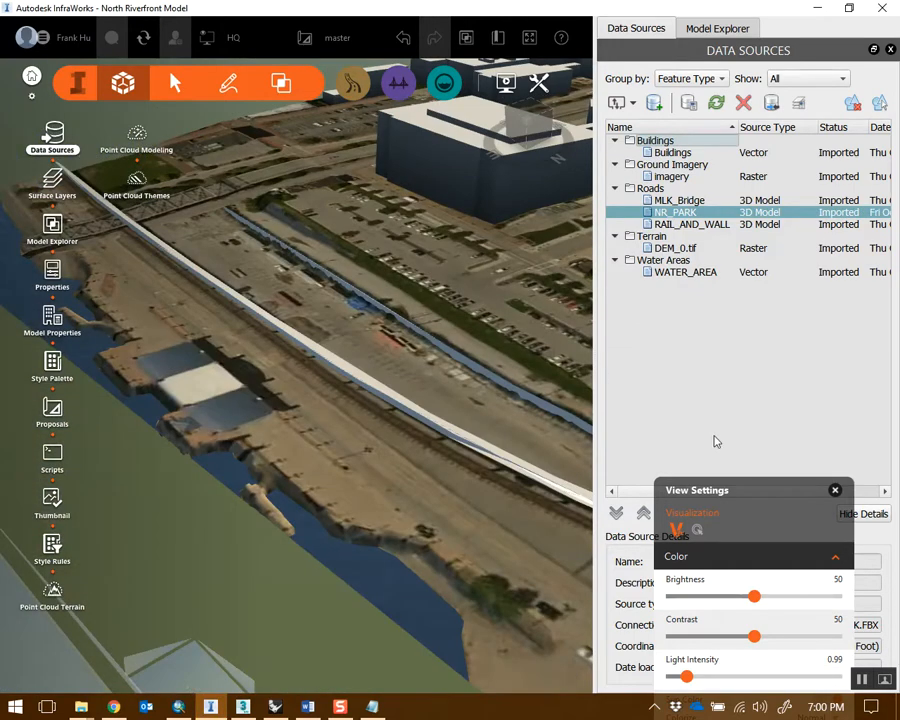
# Inspect the imported park up close around the bridge and the elevated rail line, checking its placement
pyautogui.moveTo(716, 488); pyautogui.dragTo(727, 299)
pyautogui.moveTo(398, 323); pyautogui.dragTo(255, 370)
pyautogui.scroll(4, 239, 376)
pyautogui.scroll(2, 272, 348)
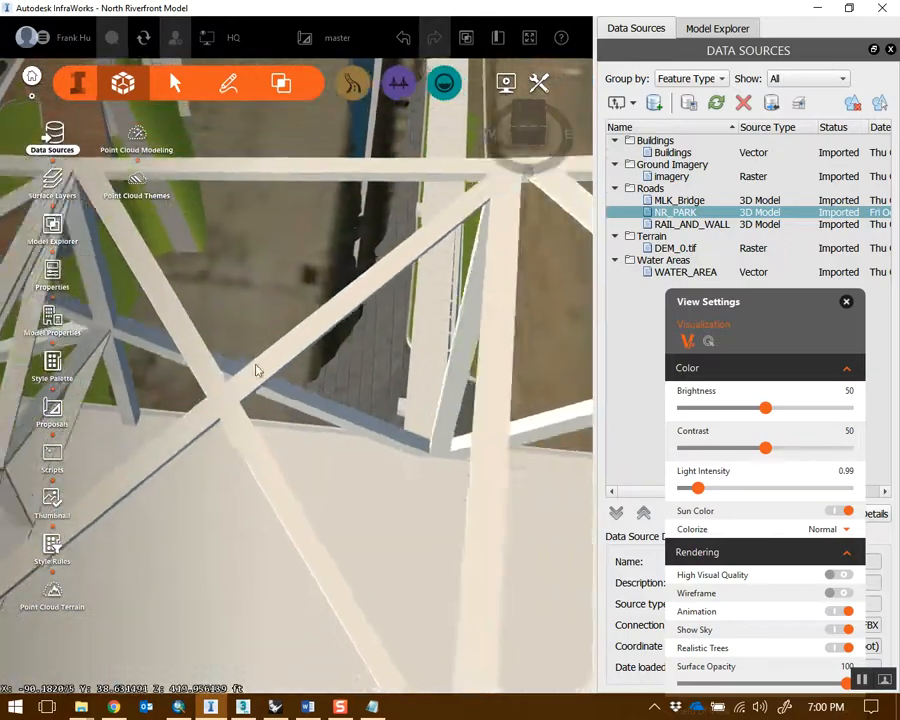
pyautogui.scroll(-3, 255, 370)
pyautogui.moveTo(303, 267); pyautogui.dragTo(309, 446, button='middle')
pyautogui.scroll(1, 309, 446)
pyautogui.moveTo(307, 406); pyautogui.dragTo(258, 442)
pyautogui.scroll(-4, 297, 438)
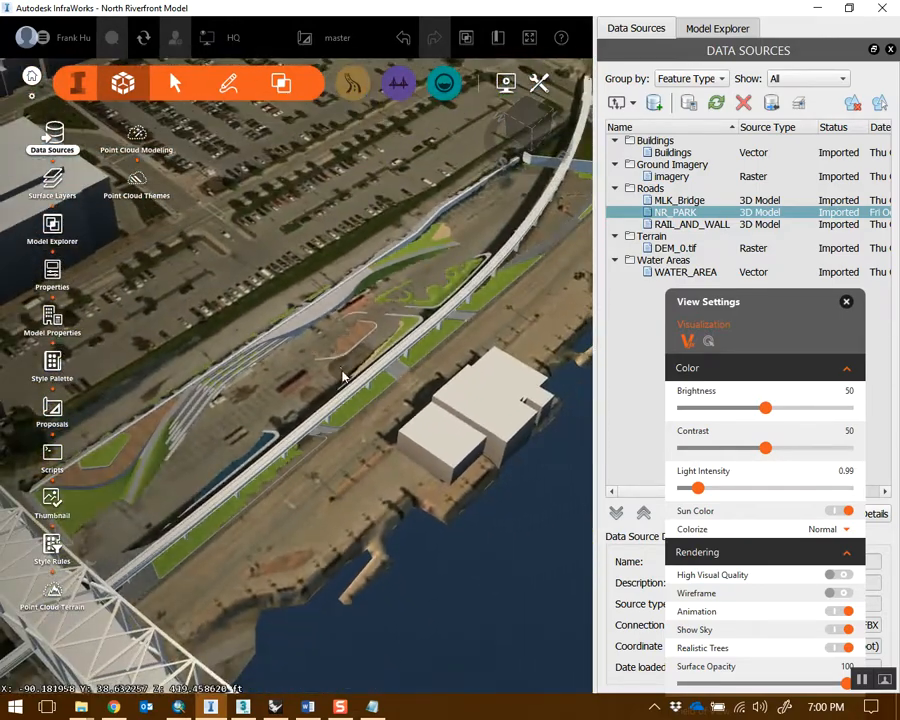
# Examine the whole park from above, checking where the terrain covers its surfaces and how it aligns with the imagery
pyautogui.moveTo(342, 376); pyautogui.dragTo(350, 460)
pyautogui.moveTo(739, 308); pyautogui.dragTo(757, 208)
pyautogui.moveTo(537, 273); pyautogui.dragTo(293, 377)
pyautogui.moveTo(293, 377); pyautogui.dragTo(365, 377, button='middle')
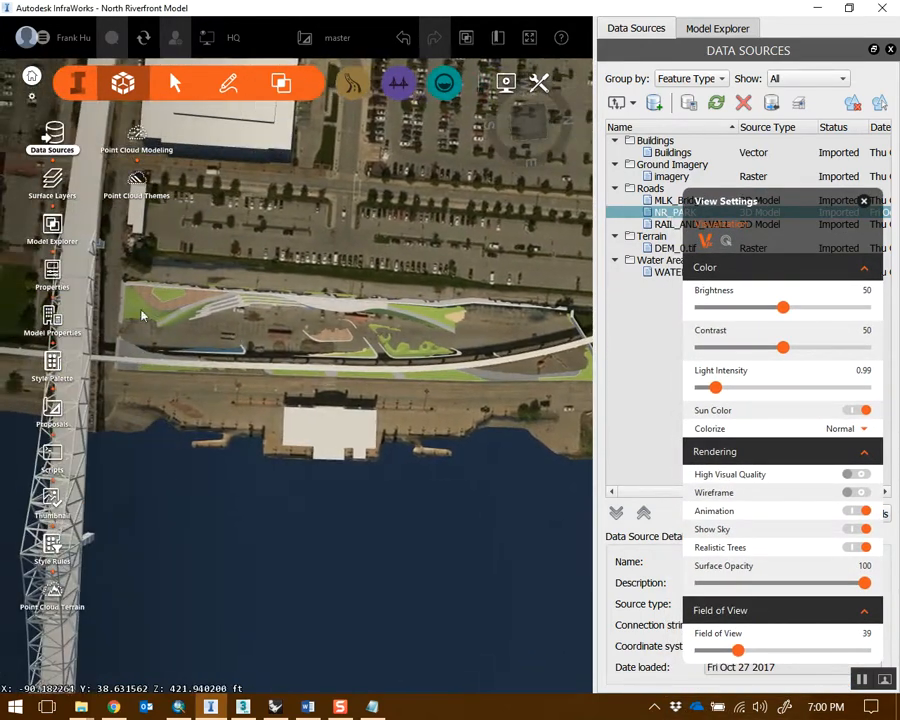
pyautogui.moveTo(426, 393); pyautogui.dragTo(356, 370, button='middle')
pyautogui.moveTo(390, 320); pyautogui.dragTo(356, 301, button='middle')
pyautogui.moveTo(205, 236); pyautogui.dragTo(348, 271, button='middle')
pyautogui.moveTo(348, 271); pyautogui.dragTo(316, 267)
pyautogui.moveTo(768, 220); pyautogui.dragTo(765, 439)
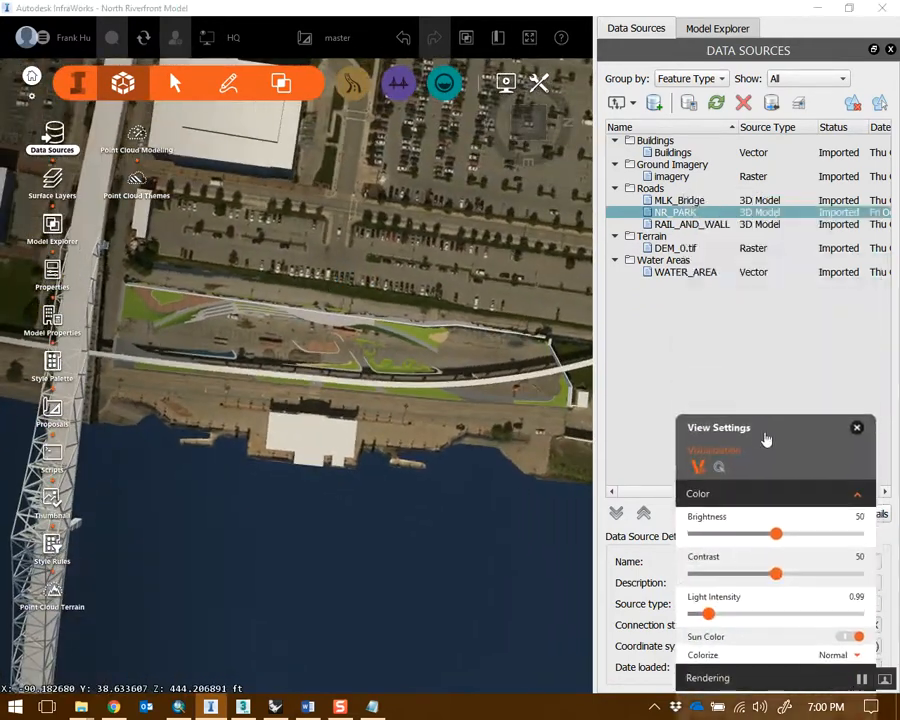
pyautogui.moveTo(358, 263); pyautogui.dragTo(188, 248)
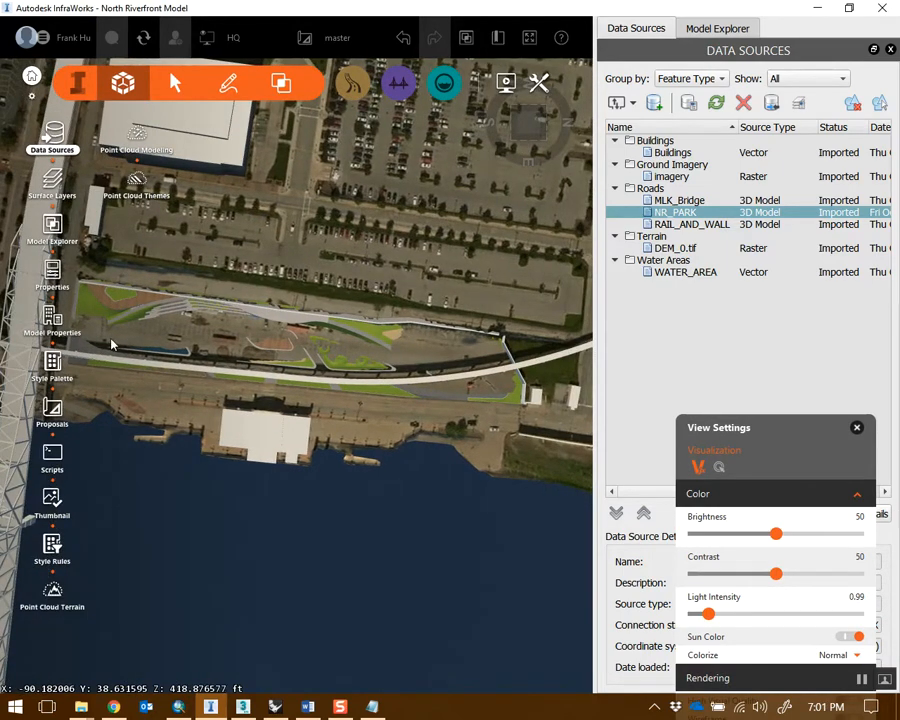
# Bring up the feature drawing tools and frame the whole park in a top-down view
pyautogui.click(230, 86)
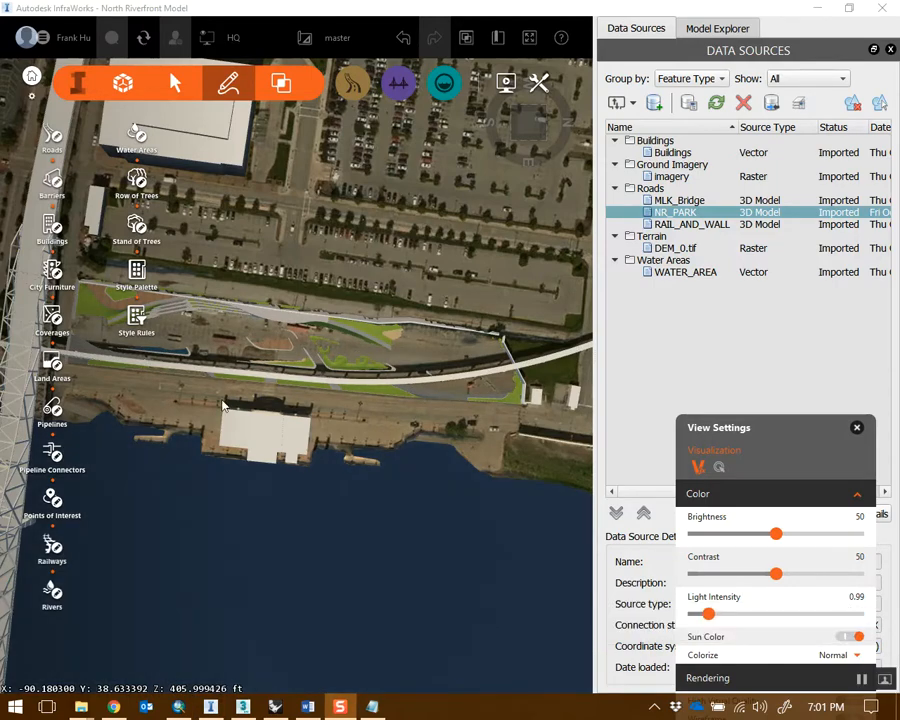
pyautogui.scroll(2, 330, 272)
pyautogui.scroll(2, 330, 272)
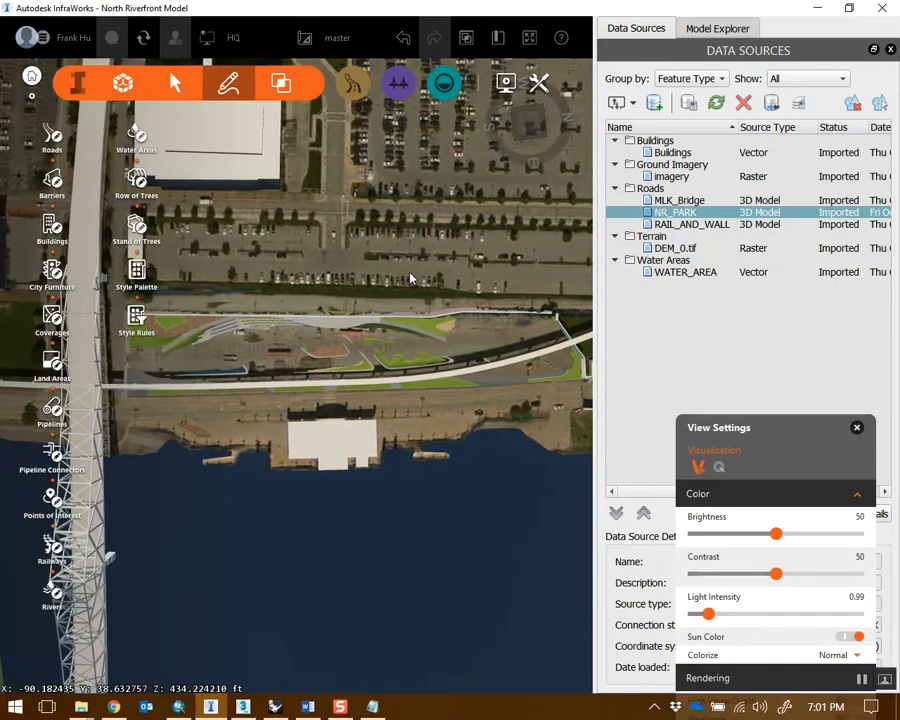
pyautogui.scroll(1, 310, 290)
pyautogui.rightClick(310, 290)
pyautogui.click(254, 257)
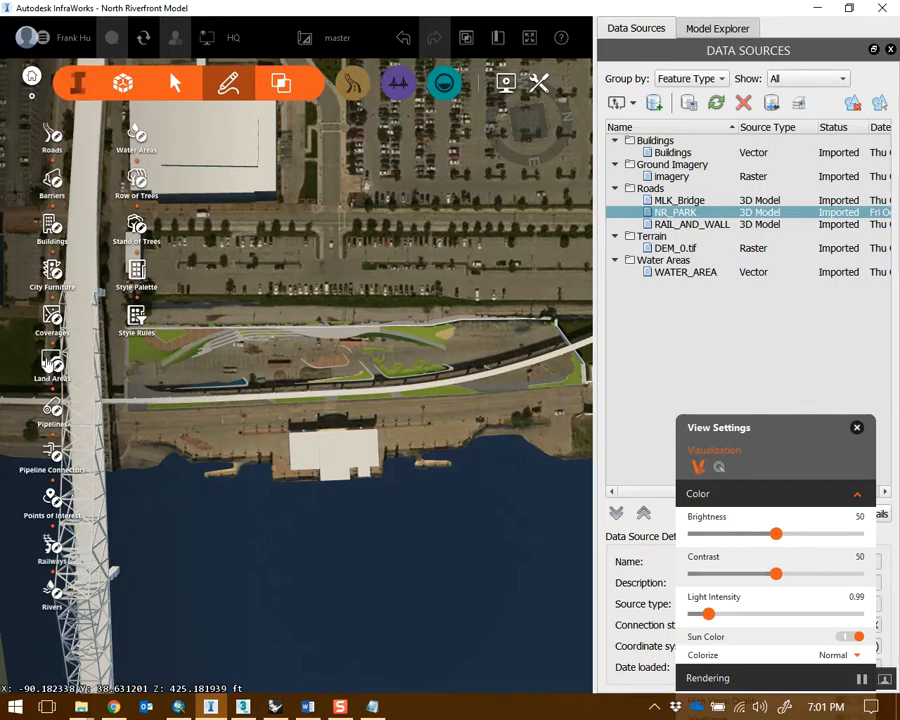
pyautogui.click(47, 363)
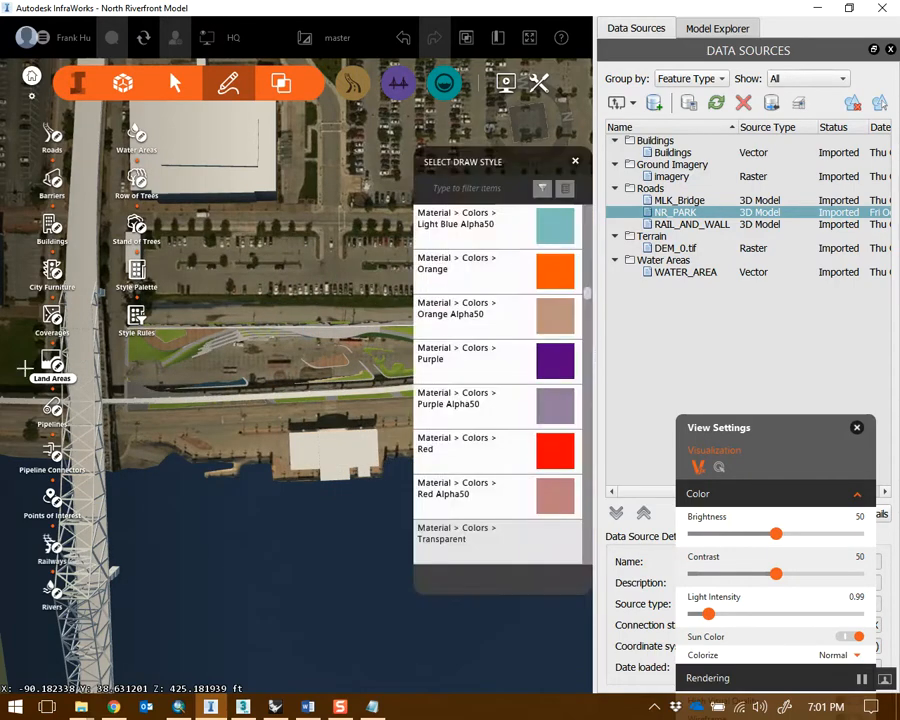
pyautogui.moveTo(474, 166); pyautogui.dragTo(474, 101)
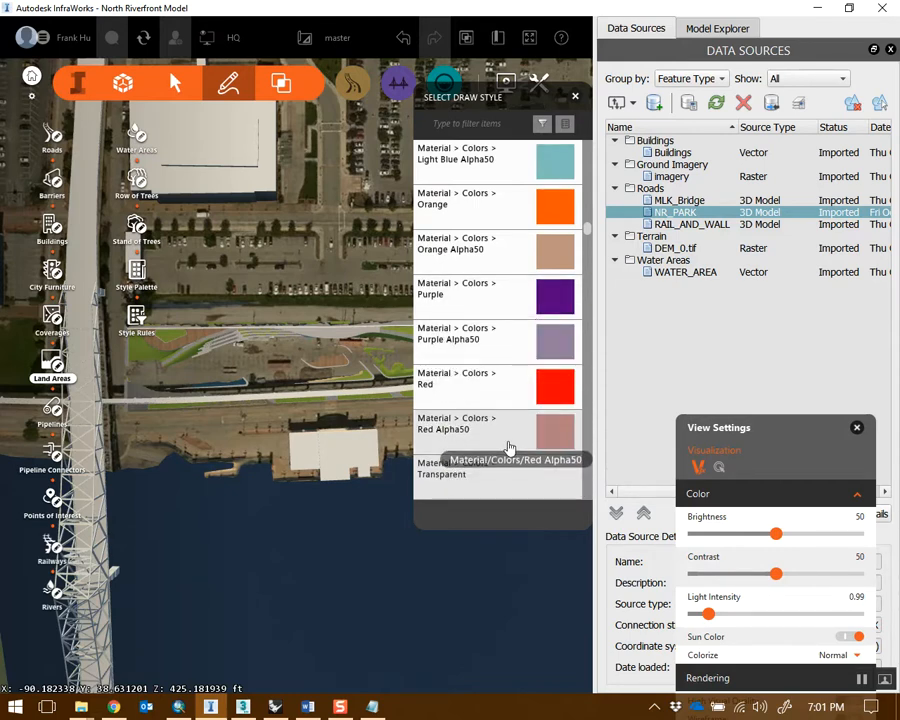
pyautogui.scroll(-1, 508, 446)
pyautogui.scroll(-8, 540, 460)
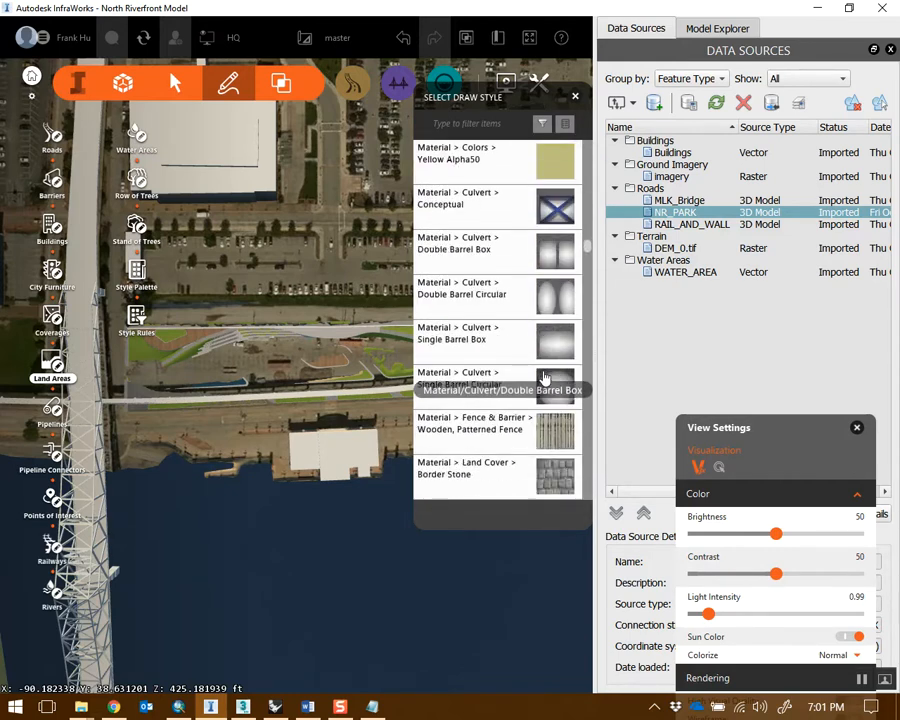
pyautogui.scroll(12, 537, 330)
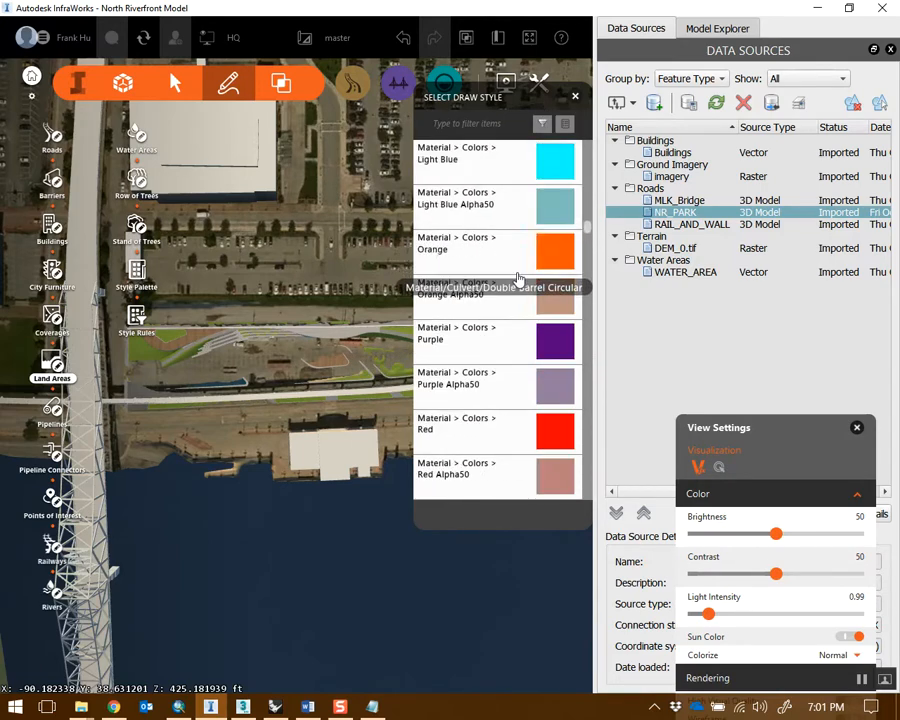
pyautogui.scroll(5, 531, 272)
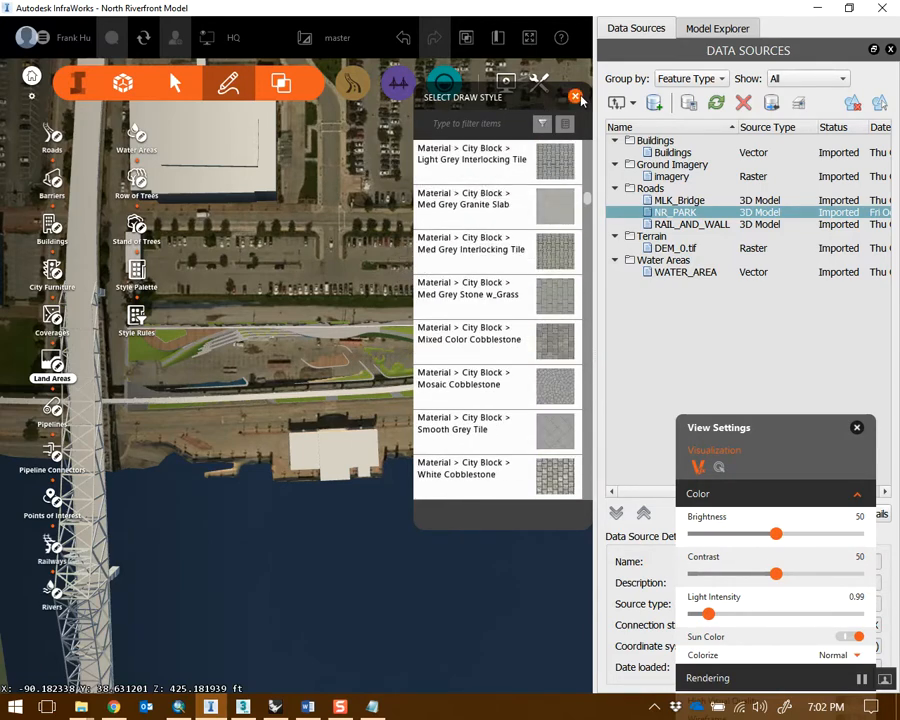
pyautogui.click(575, 97)
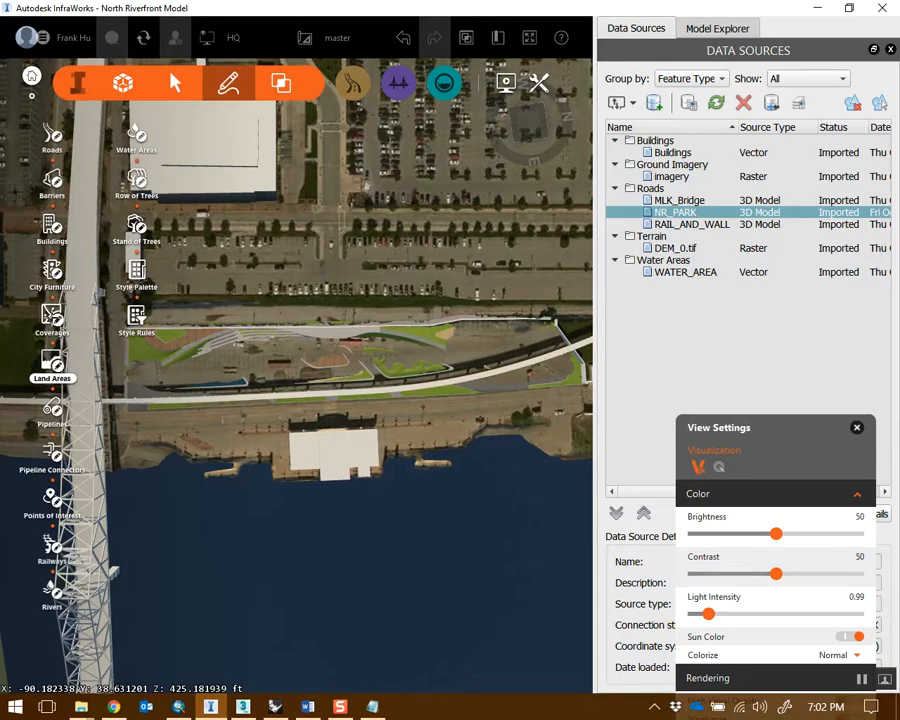
# Start a new coverage with the Terrain Hole - No Border style and move the style list clear of the park
pyautogui.click(52, 318)
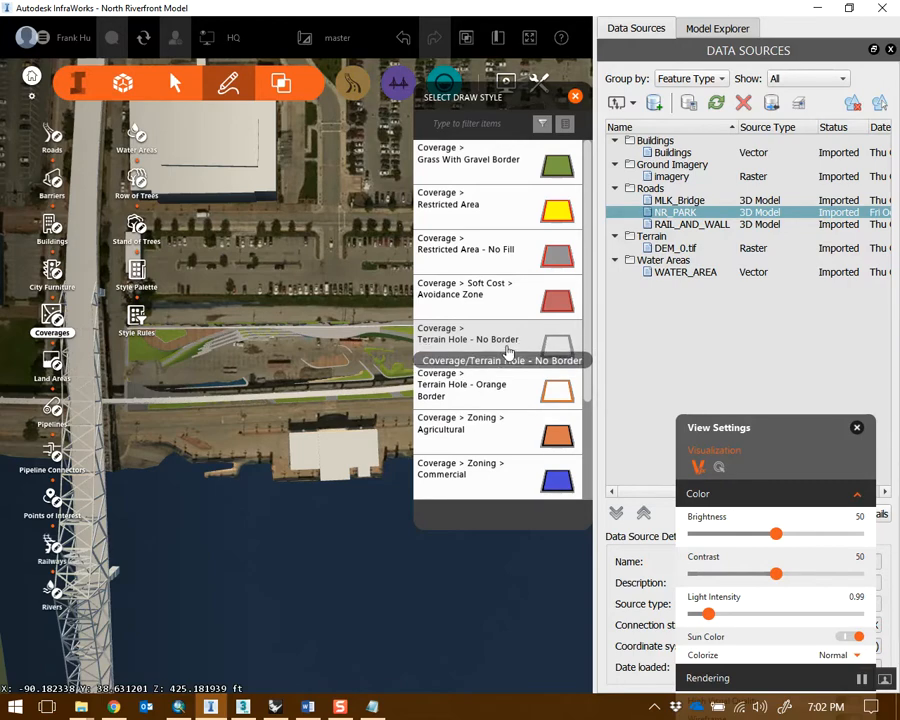
pyautogui.scroll(2, 432, 129)
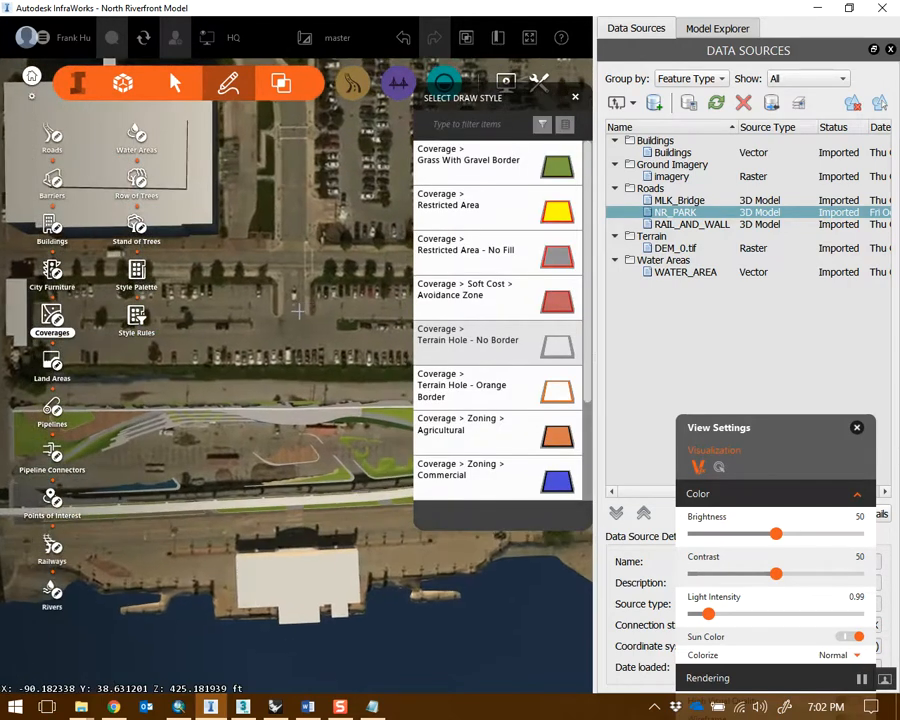
pyautogui.moveTo(312, 410)
pyautogui.mouseDown()
pyautogui.moveTo(522, 338)
pyautogui.moveTo(510, 290)
pyautogui.mouseUp()
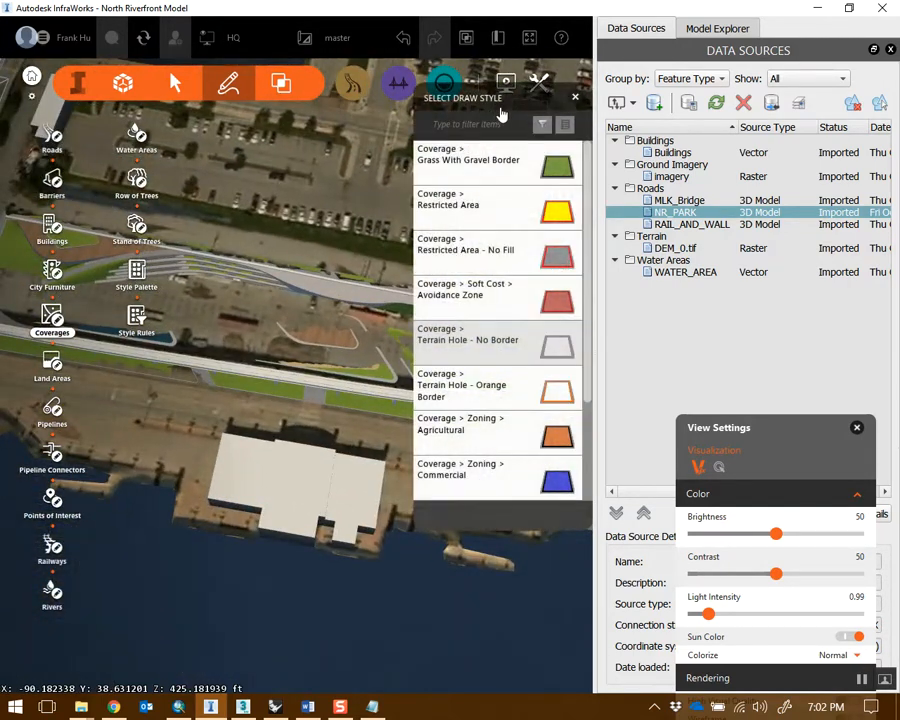
pyautogui.moveTo(500, 108); pyautogui.dragTo(460, 480)
# Begin outlining the terrain hole by placing its first two corners along the park's edge beside the bridge
pyautogui.moveTo(100, 300); pyautogui.dragTo(256, 300, button='middle')
pyautogui.scroll(2, 253, 258)
pyautogui.scroll(2, 253, 258)
pyautogui.click(253, 305)
pyautogui.scroll(-1, 265, 380)
pyautogui.moveTo(265, 380); pyautogui.dragTo(333, 168, button='middle')
pyautogui.click(290, 306)
pyautogui.scroll(-1, 350, 362)
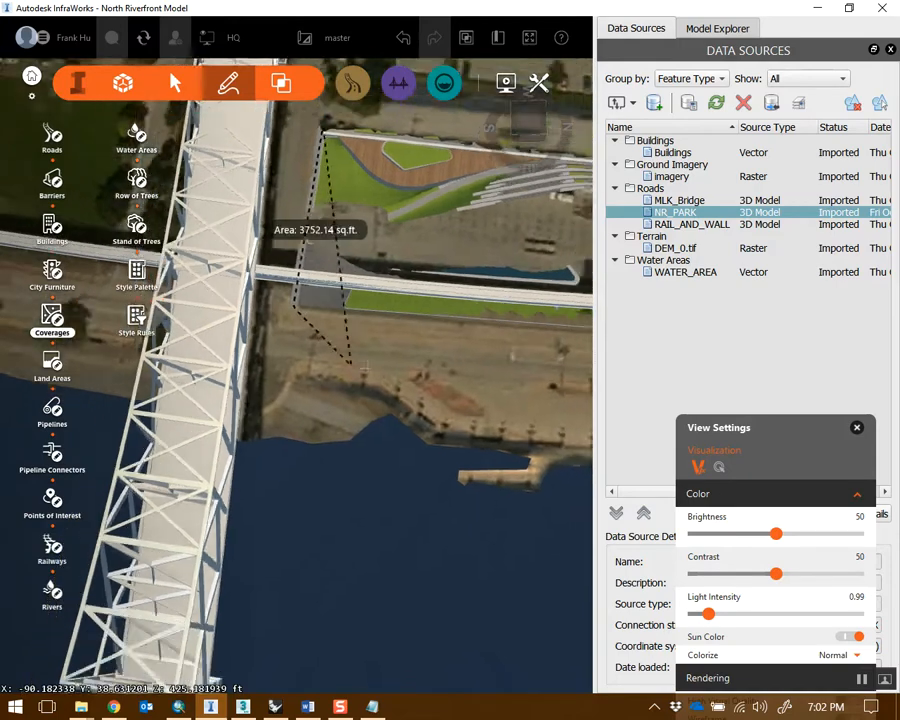
# Finish outlining the Terrain Hole - No Border coverage around the entire riverfront park boundary, covering about 99,100 sq. ft
pyautogui.moveTo(535, 425); pyautogui.dragTo(297, 323, button='middle')
pyautogui.moveTo(580, 292); pyautogui.dragTo(340, 272, button='middle')
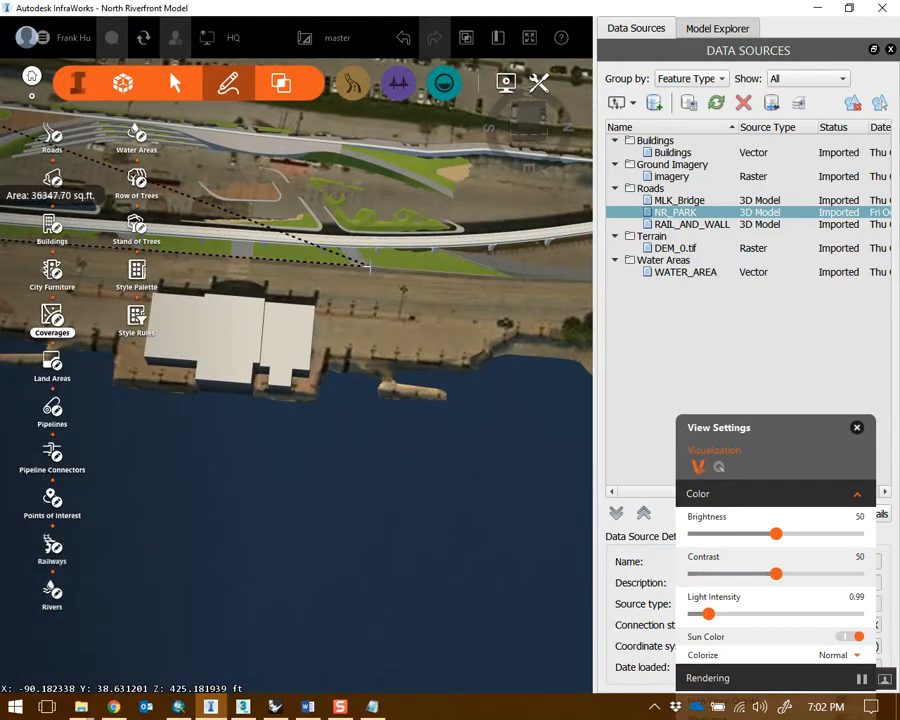
pyautogui.moveTo(530, 336); pyautogui.dragTo(300, 314, button='middle')
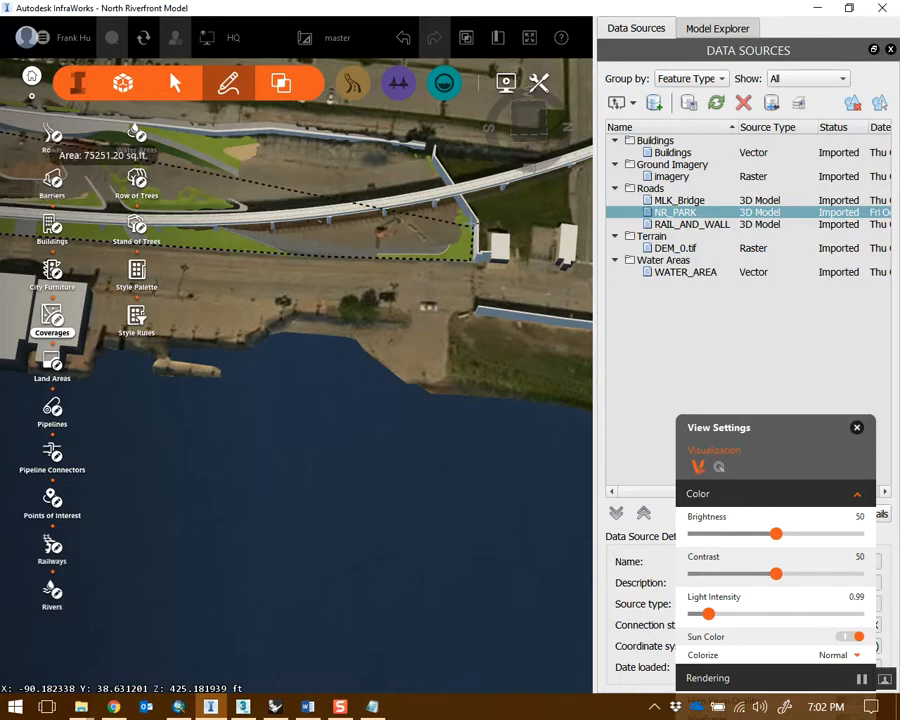
pyautogui.click(470, 226)
pyautogui.moveTo(448, 194); pyautogui.dragTo(442, 336, button='middle')
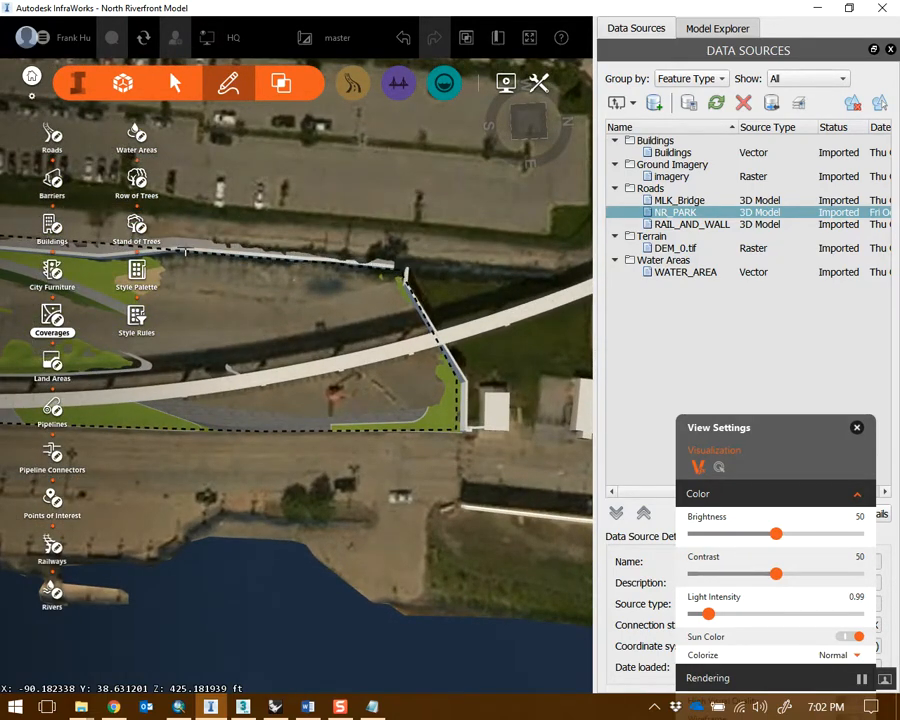
pyautogui.click(185, 254)
pyautogui.moveTo(185, 254); pyautogui.dragTo(416, 259, button='middle')
pyautogui.moveTo(75, 236); pyautogui.dragTo(450, 269, button='middle')
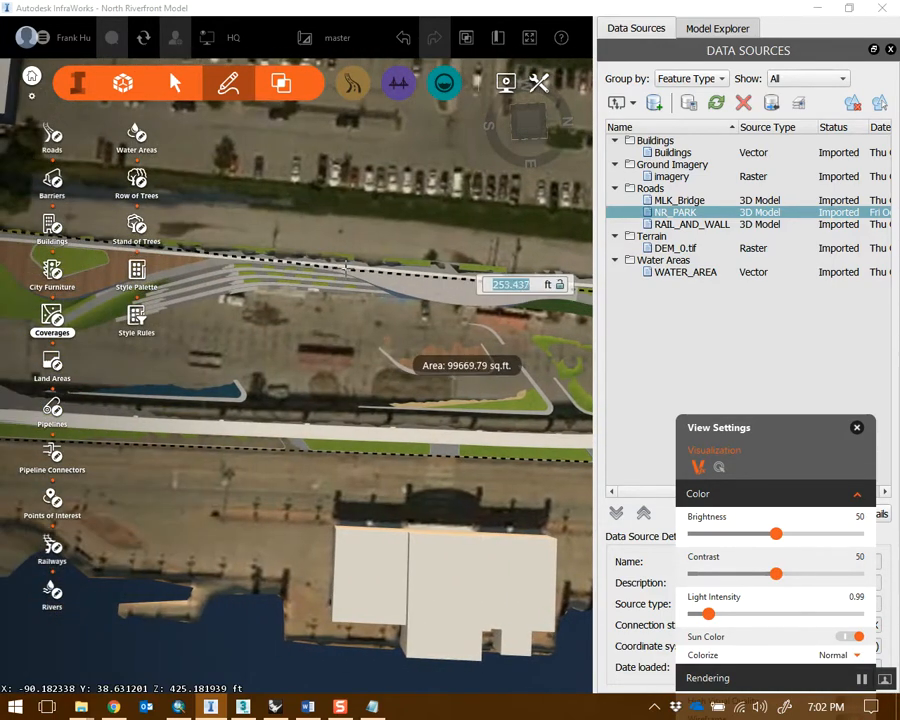
pyautogui.moveTo(40, 247); pyautogui.dragTo(310, 244, button='middle')
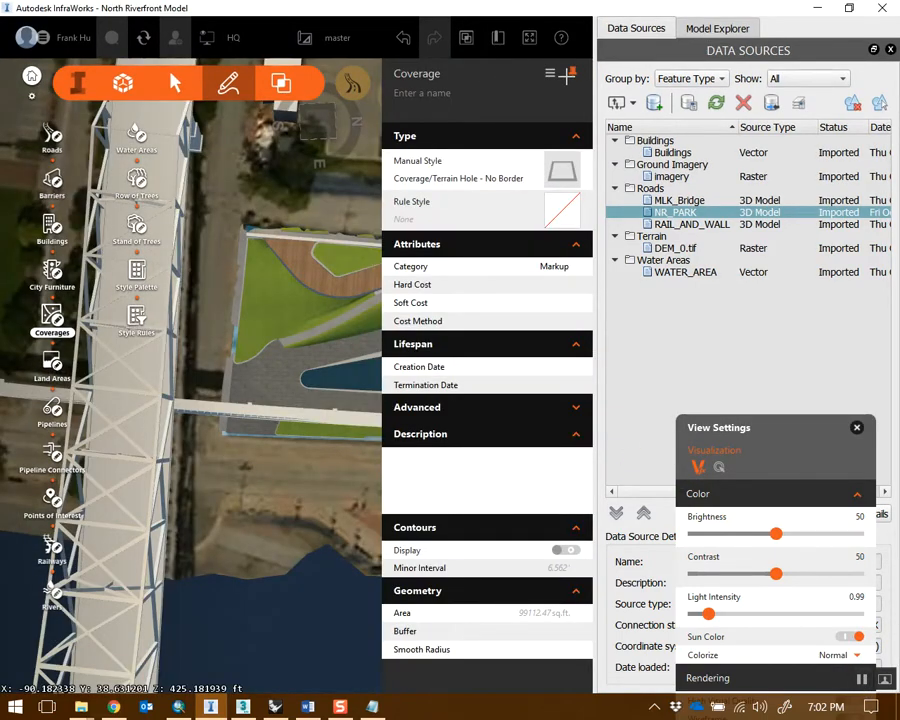
pyautogui.press('Escape')
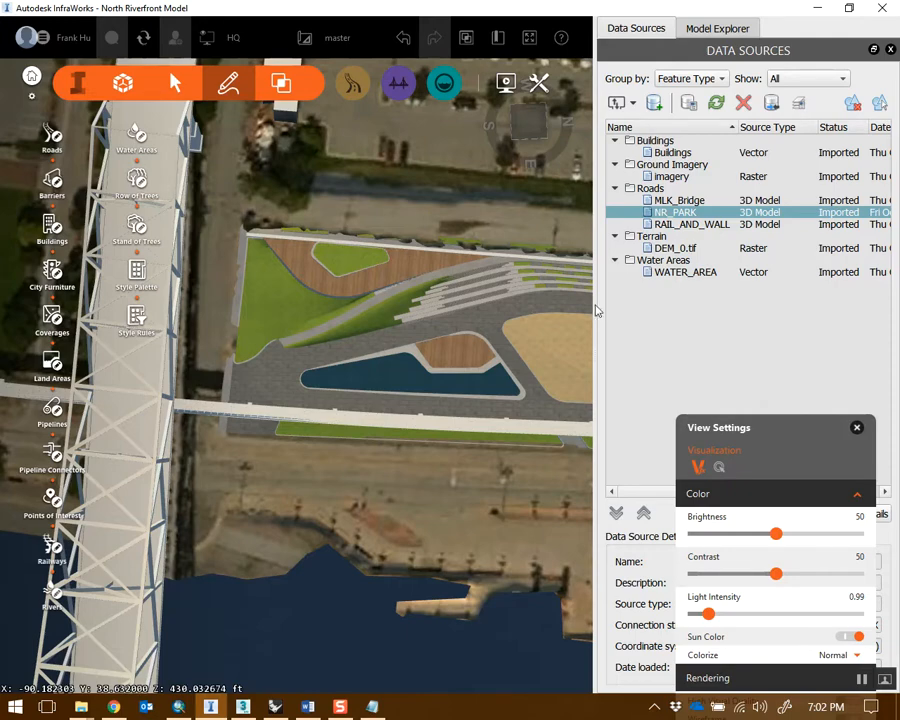
# Close the Data Sources and Model Explorer panels and reposition the View Settings panel over the model
pyautogui.click(889, 50)
pyautogui.click(890, 28)
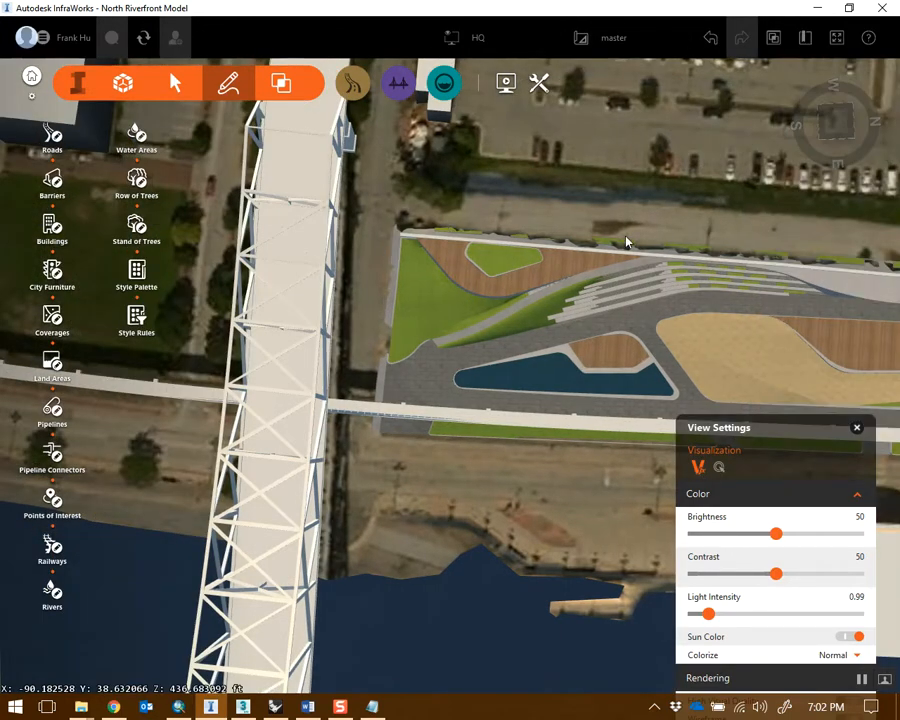
pyautogui.moveTo(620, 320); pyautogui.dragTo(628, 392)
pyautogui.scroll(3, 605, 405)
pyautogui.scroll(-2, 345, 357)
pyautogui.moveTo(150, 433); pyautogui.dragTo(367, 440)
pyautogui.moveTo(792, 427); pyautogui.dragTo(803, 167)
pyautogui.click(868, 447)
# Examine the park's terraced steps, plazas, pool and retaining wall from above and at a low angle
pyautogui.moveTo(514, 306); pyautogui.dragTo(555, 337)
pyautogui.moveTo(600, 374); pyautogui.dragTo(553, 381)
pyautogui.scroll(6, 553, 381)
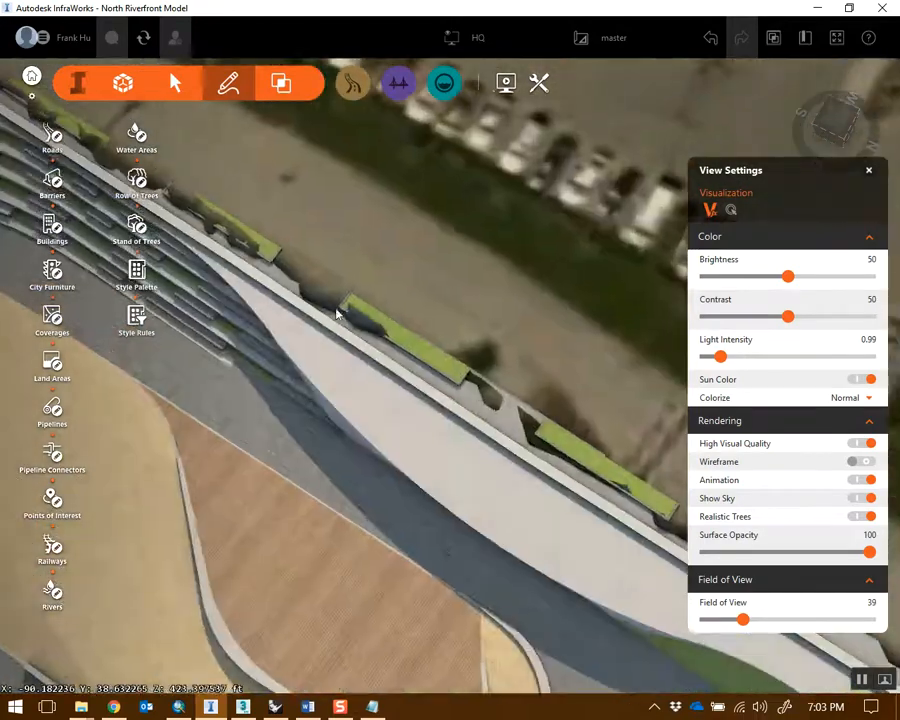
pyautogui.moveTo(337, 314); pyautogui.dragTo(484, 331)
pyautogui.scroll(-2, 484, 320)
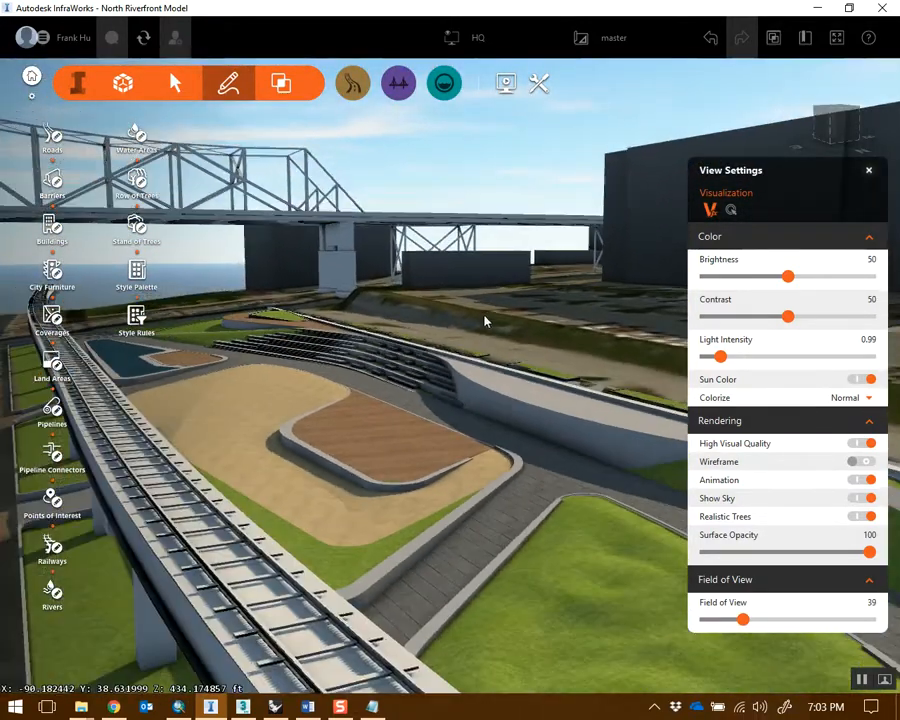
pyautogui.moveTo(496, 328); pyautogui.dragTo(458, 279)
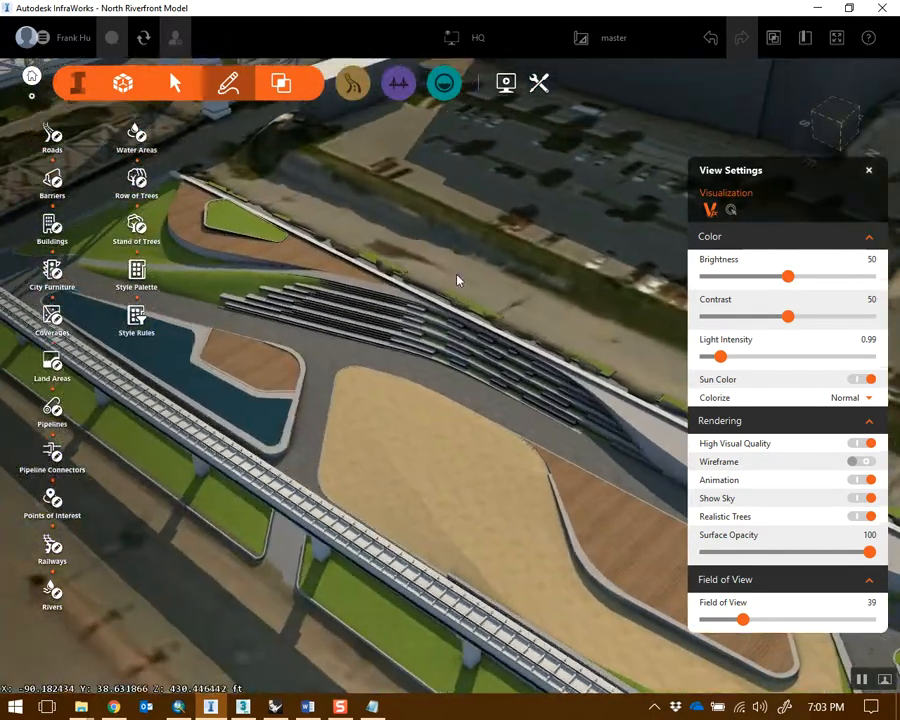
pyautogui.moveTo(246, 192); pyautogui.dragTo(374, 255, button='middle')
pyautogui.scroll(3, 372, 256)
pyautogui.moveTo(476, 251); pyautogui.dragTo(466, 306, button='middle')
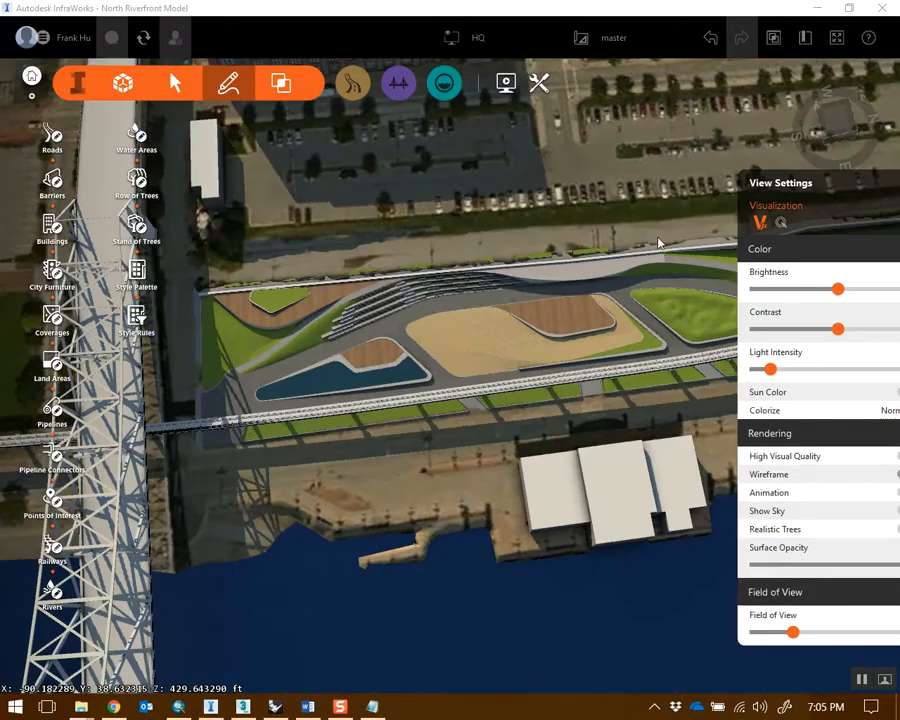
# Move the View Settings panel aside and examine the whole park from the truss bridge to its northern end
pyautogui.moveTo(778, 174); pyautogui.dragTo(784, 411)
pyautogui.moveTo(600, 207); pyautogui.dragTo(491, 256, button='middle')
pyautogui.scroll(-2, 504, 232)
pyautogui.moveTo(498, 292)
pyautogui.mouseDown()
pyautogui.moveTo(512, 263)
pyautogui.moveTo(470, 306)
pyautogui.moveTo(501, 294)
pyautogui.mouseUp()
pyautogui.moveTo(842, 295); pyautogui.dragTo(614, 279)
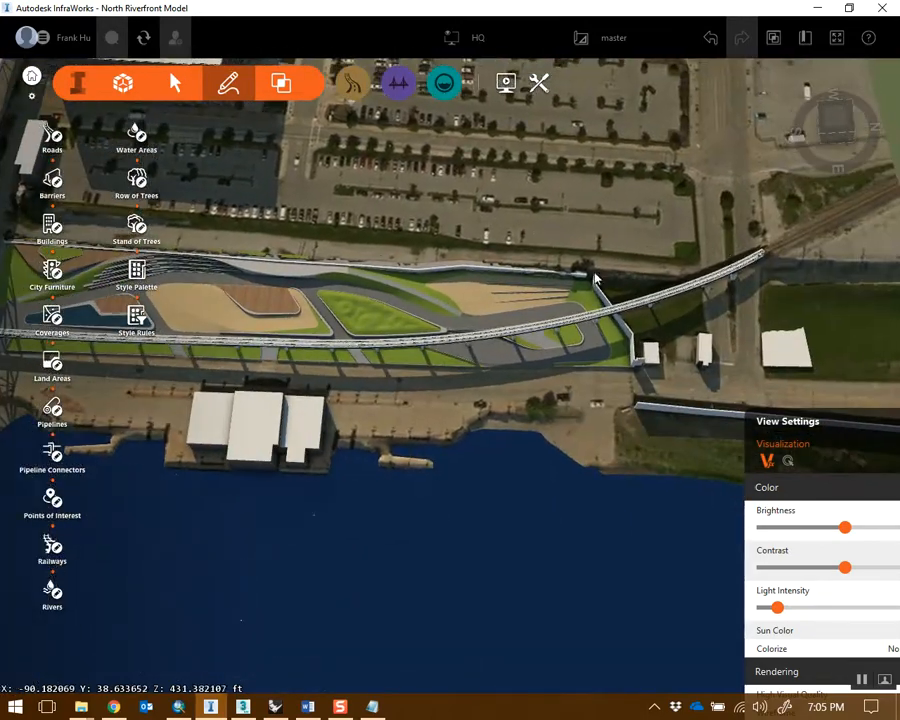
pyautogui.scroll(3, 402, 283)
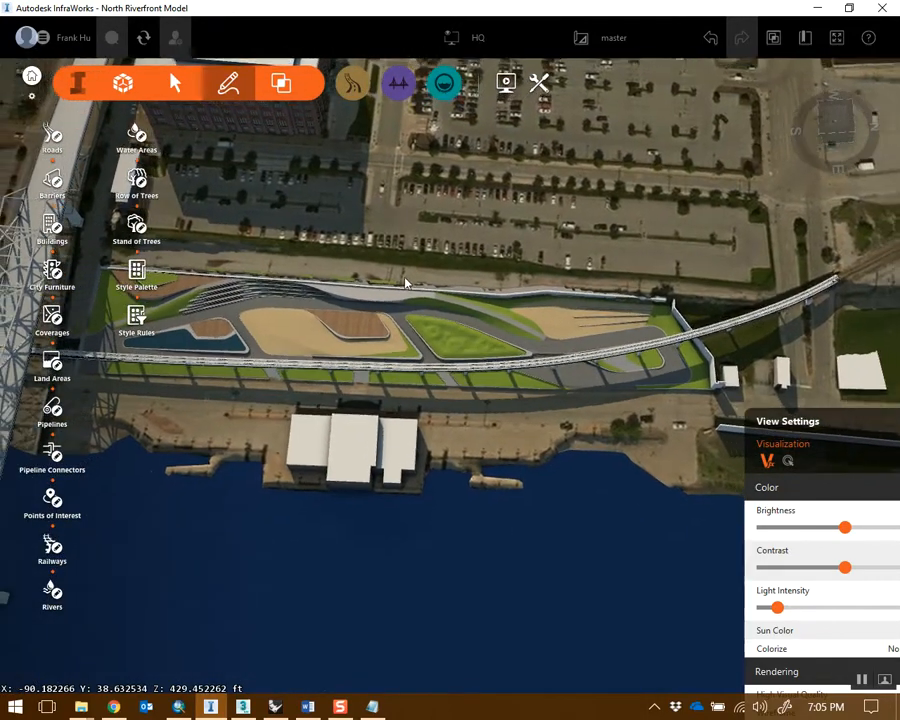
pyautogui.moveTo(397, 288); pyautogui.dragTo(549, 284, button='middle')
pyautogui.moveTo(300, 262); pyautogui.dragTo(427, 270, button='middle')
pyautogui.moveTo(878, 313); pyautogui.dragTo(740, 258, button='middle')
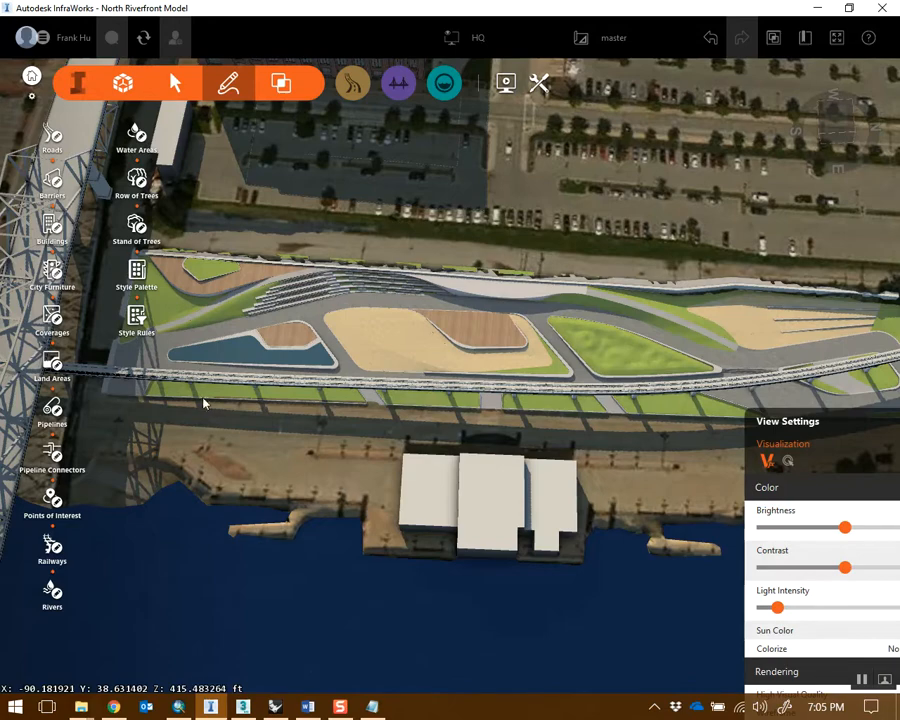
pyautogui.moveTo(352, 195); pyautogui.dragTo(422, 249, button='middle')
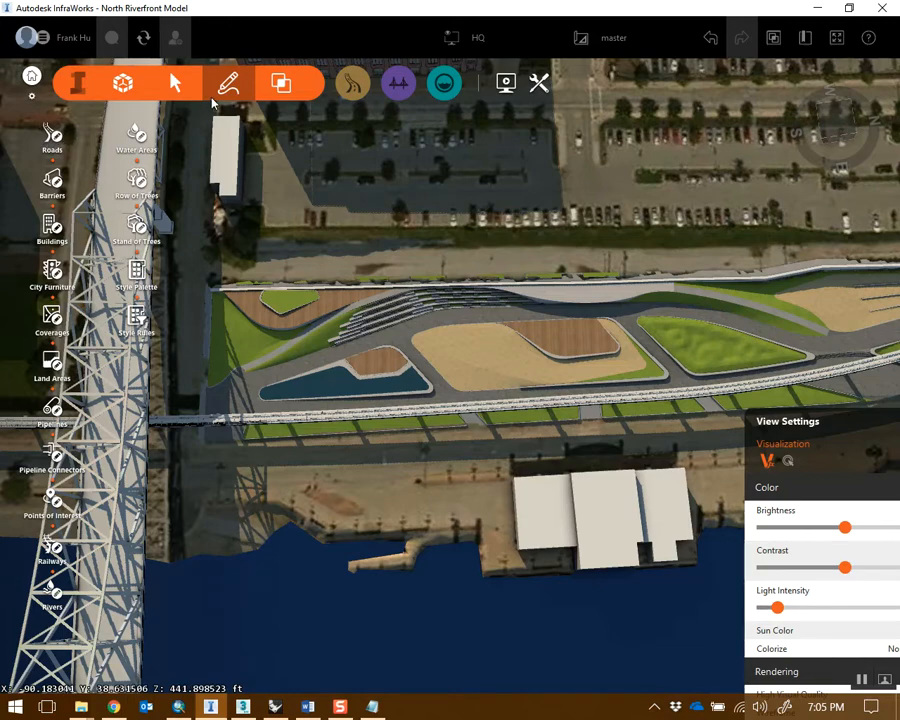
# Choose the Street > Sidewalk and Greenspace draw style for a new road
pyautogui.click(54, 134)
pyautogui.moveTo(763, 270); pyautogui.dragTo(588, 114)
pyautogui.scroll(-1, 648, 390)
pyautogui.scroll(1, 650, 395)
pyautogui.scroll(-1, 653, 400)
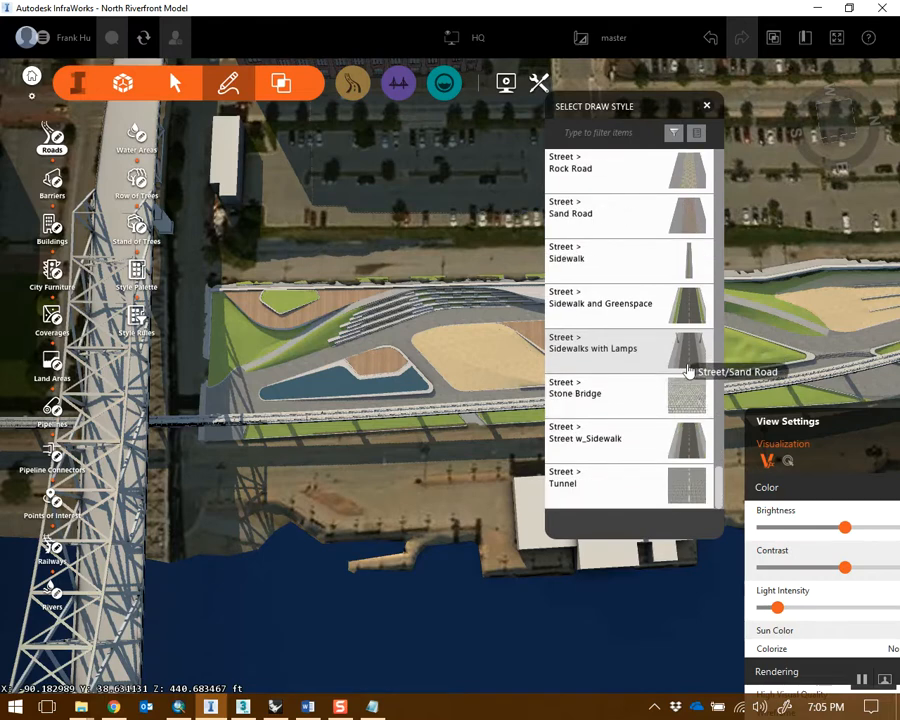
pyautogui.click(617, 318)
pyautogui.scroll(-1, 256, 220)
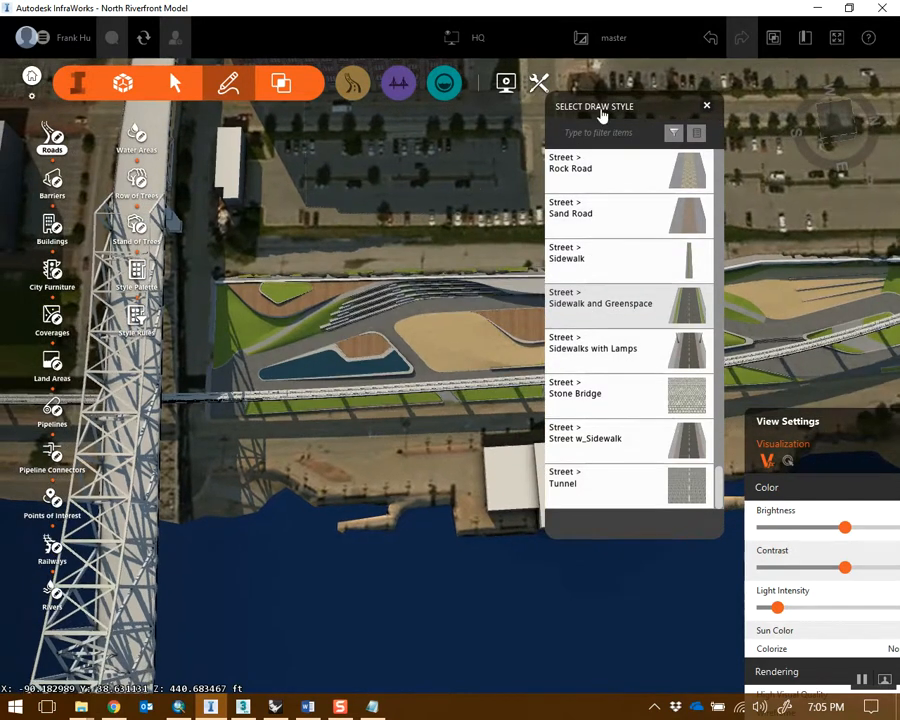
# Draw a straight road along the park's west edge, between the flood wall and the parking lot, past the northern end
pyautogui.moveTo(601, 117); pyautogui.dragTo(717, 127)
pyautogui.click(208, 259)
pyautogui.scroll(-1, 208, 259)
pyautogui.moveTo(320, 374); pyautogui.dragTo(155, 394, button='middle')
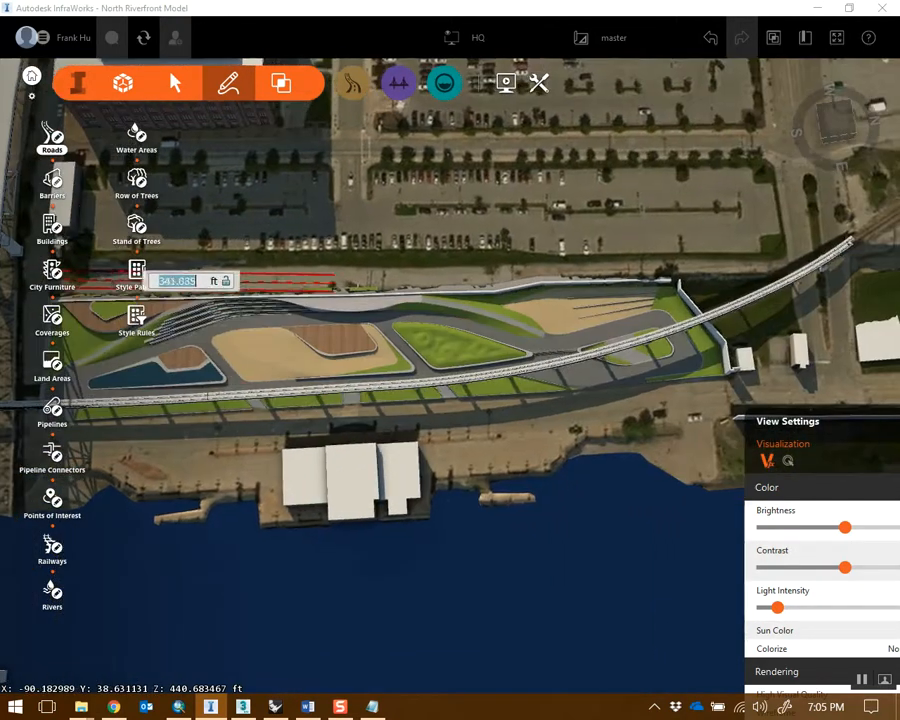
pyautogui.click(386, 268)
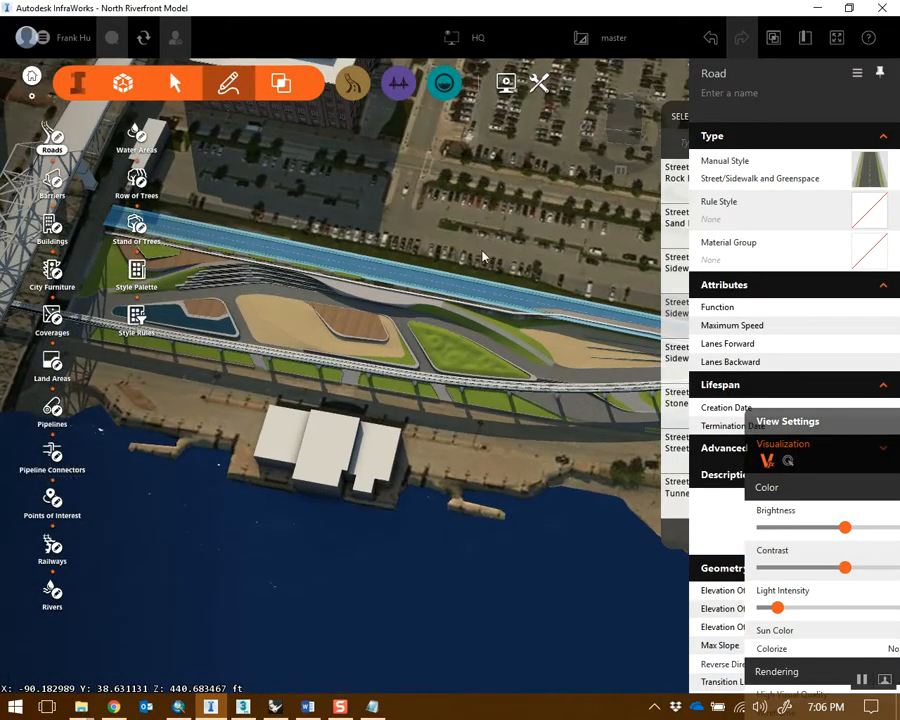
pyautogui.click(482, 256)
# Select the new road and examine its alignment against the flood wall and rail viaduct at the park's northern end
pyautogui.moveTo(482, 256); pyautogui.dragTo(300, 215, button='middle')
pyautogui.scroll(3, 538, 312)
pyautogui.moveTo(538, 312); pyautogui.dragTo(511, 310)
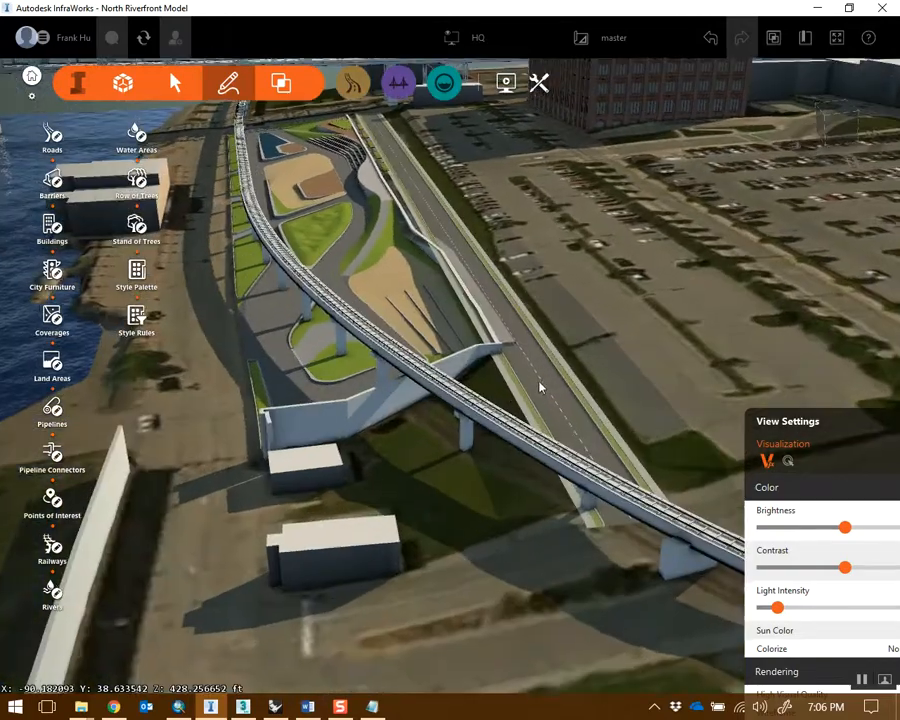
pyautogui.scroll(3, 540, 384)
pyautogui.scroll(-3, 504, 352)
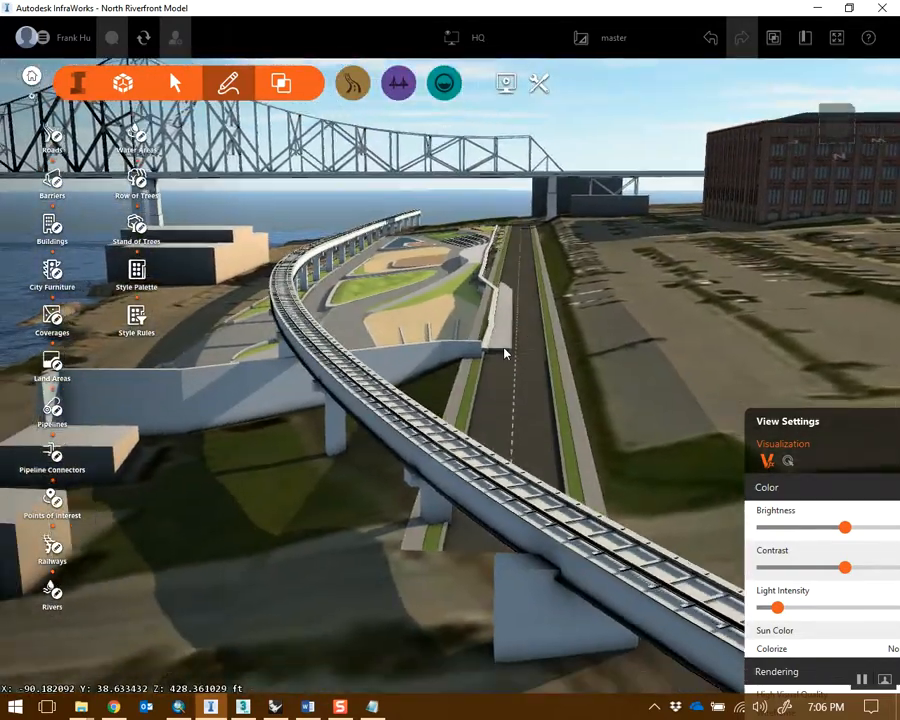
pyautogui.click(540, 378)
pyautogui.moveTo(540, 378); pyautogui.dragTo(516, 478)
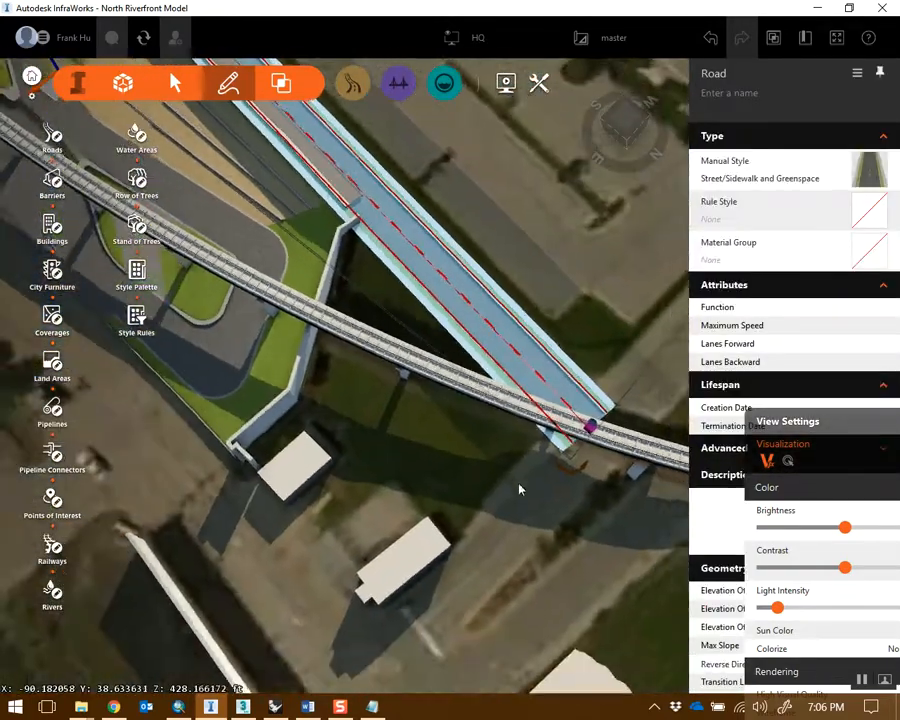
pyautogui.moveTo(330, 170); pyautogui.dragTo(414, 336, button='middle')
pyautogui.moveTo(414, 336); pyautogui.dragTo(334, 380)
pyautogui.scroll(2, 312, 392)
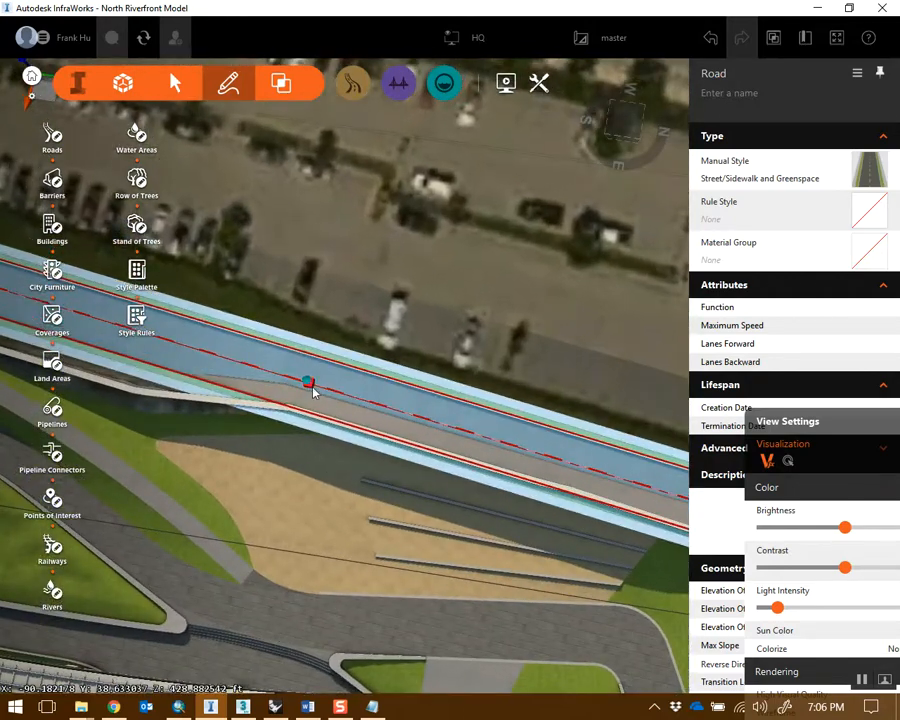
pyautogui.click(311, 389)
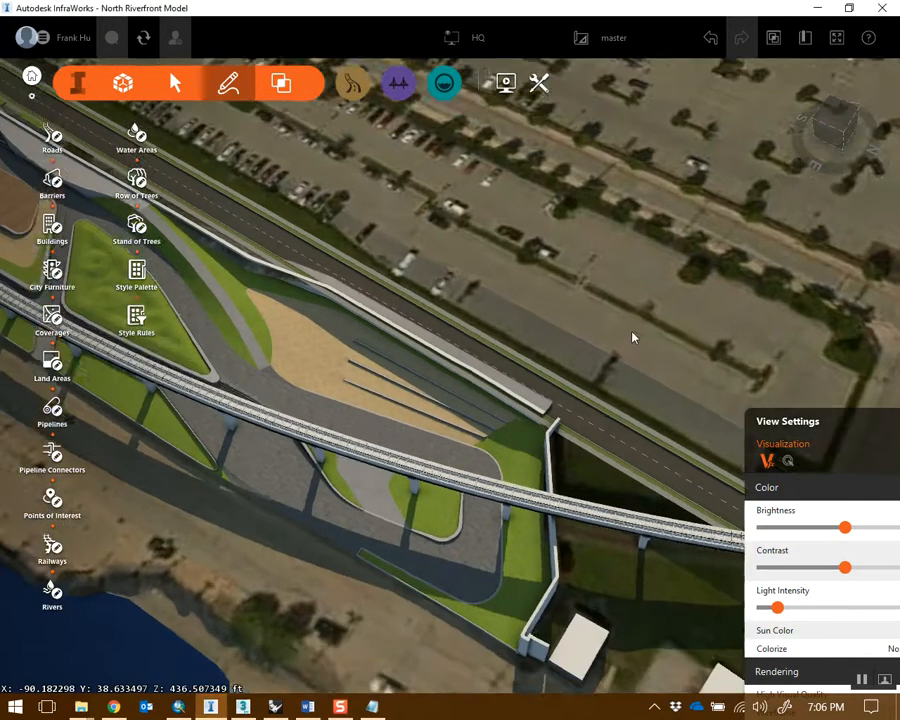
# Draw a second Sidewalk and Greenspace road about 1,085 ft long along the riverfront, from the truss bridge past the park's northern end
pyautogui.moveTo(632, 339); pyautogui.dragTo(388, 342)
pyautogui.moveTo(508, 386); pyautogui.dragTo(352, 263)
pyautogui.moveTo(408, 413); pyautogui.dragTo(426, 472)
pyautogui.moveTo(514, 372); pyautogui.dragTo(70, 449)
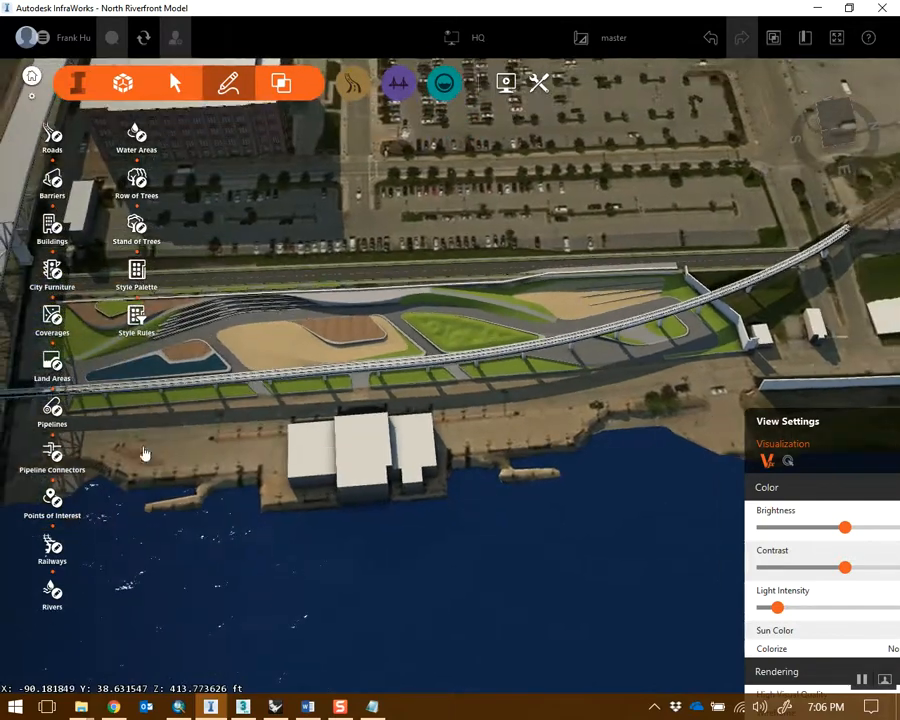
pyautogui.scroll(-2, 472, 438)
pyautogui.click(56, 158)
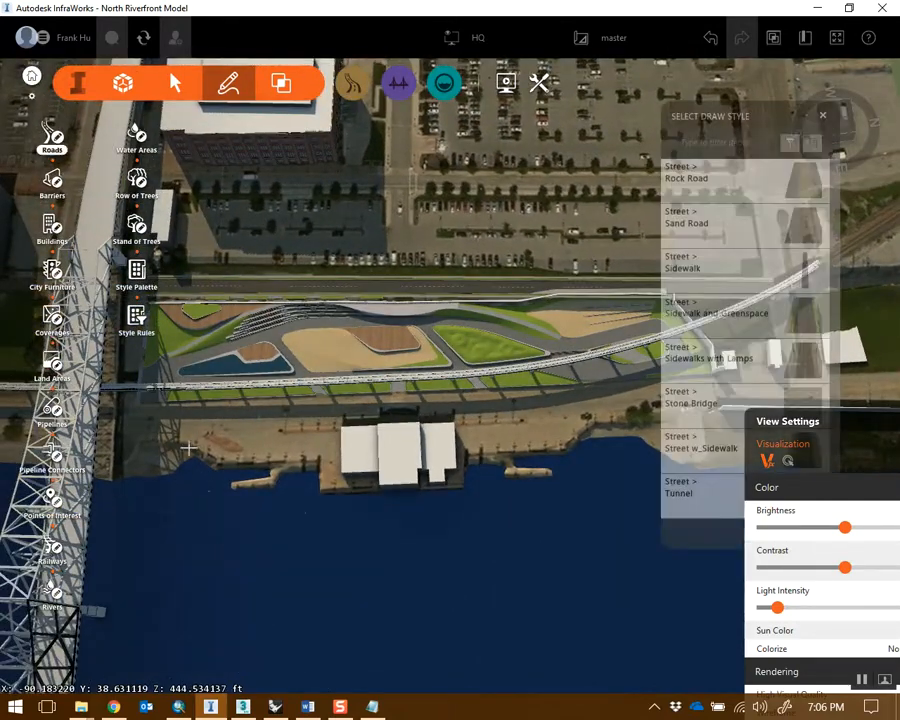
pyautogui.scroll(3, 188, 449)
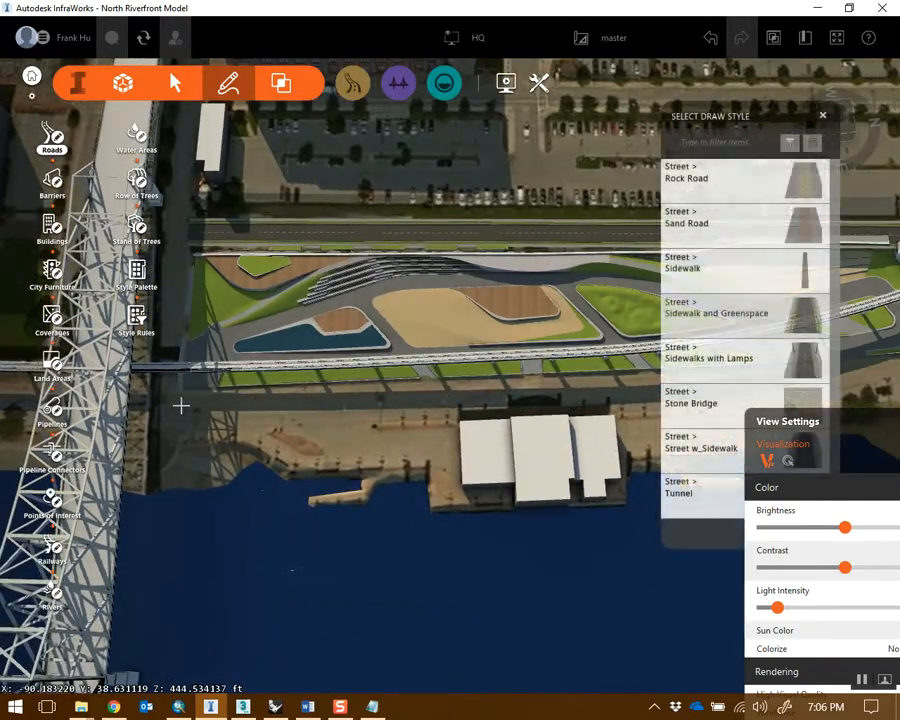
pyautogui.click(160, 402)
pyautogui.click(460, 399)
pyautogui.moveTo(762, 420); pyautogui.dragTo(480, 432, button='middle')
pyautogui.click(466, 412)
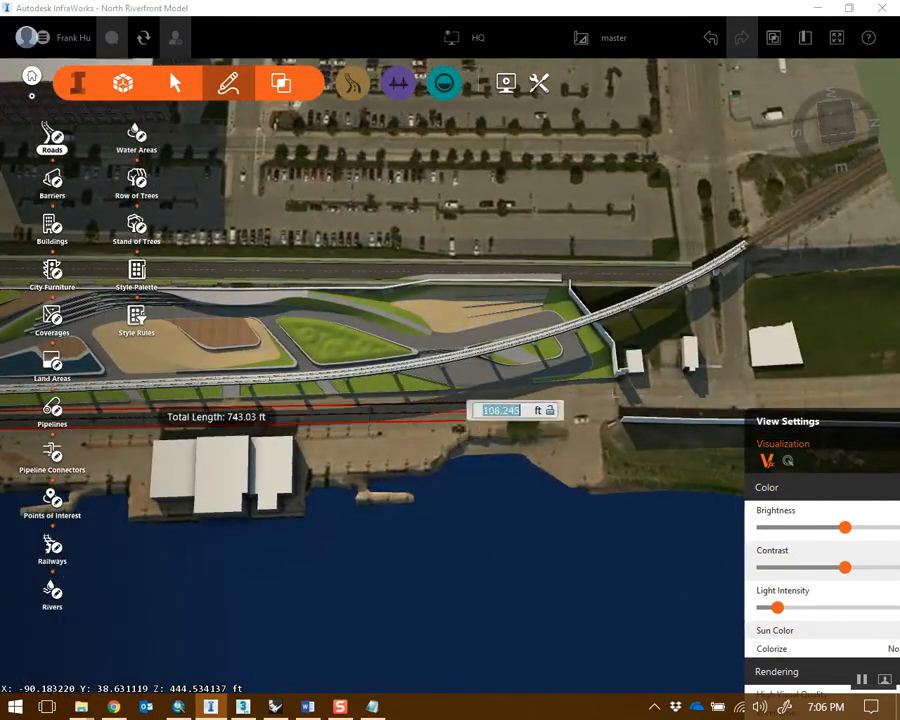
pyautogui.click(632, 387)
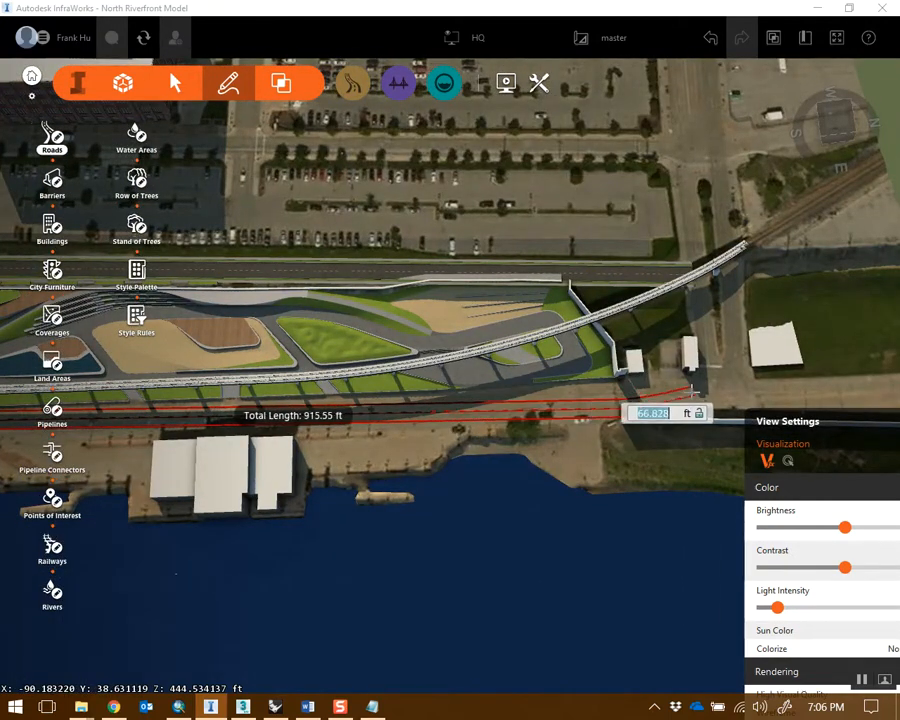
pyautogui.moveTo(693, 390); pyautogui.dragTo(478, 416, button='middle')
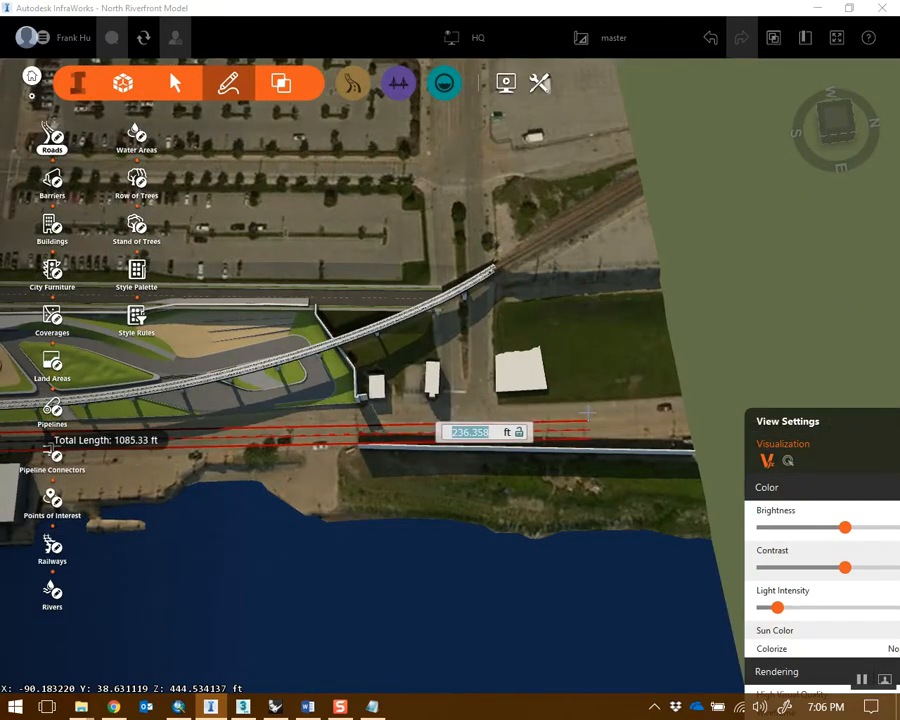
pyautogui.click(587, 412)
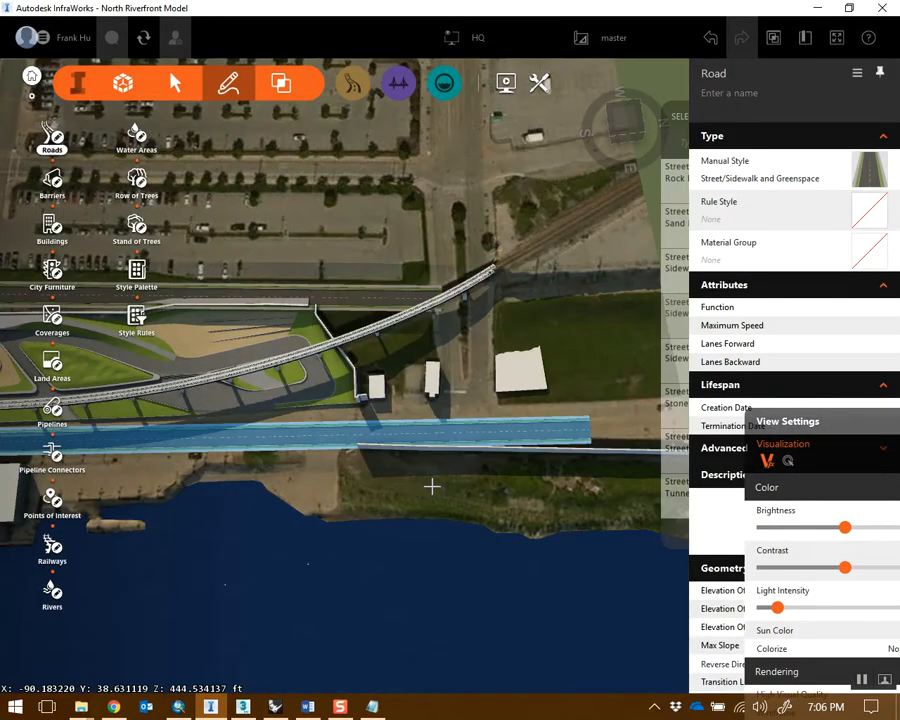
pyautogui.press('Escape')
# Open the Style Palette for the model
pyautogui.moveTo(386, 464); pyautogui.dragTo(350, 364)
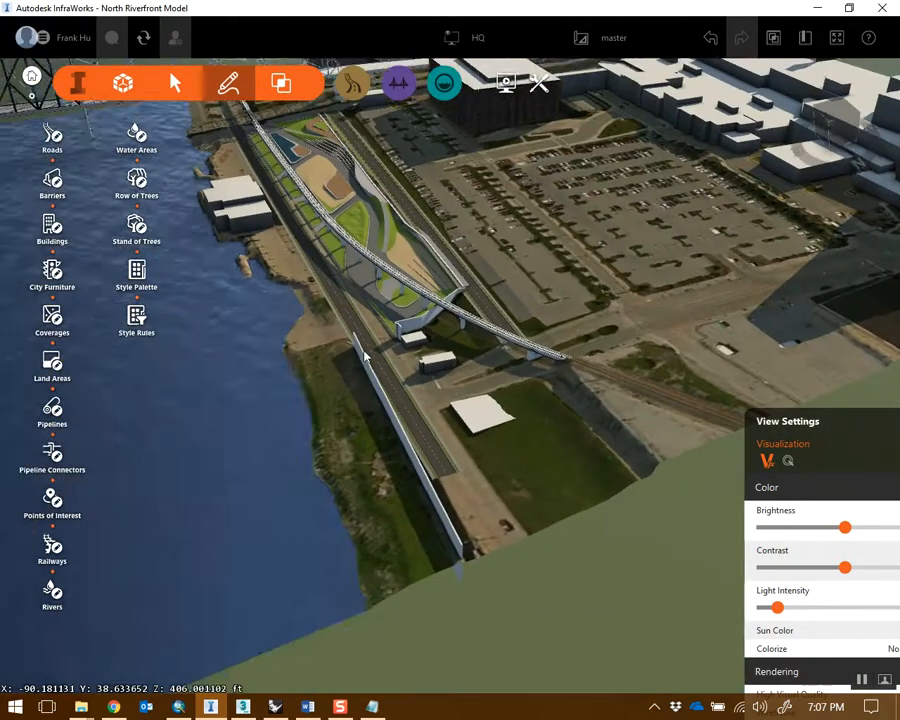
pyautogui.scroll(3, 349, 360)
pyautogui.moveTo(599, 503); pyautogui.dragTo(577, 402)
pyautogui.moveTo(541, 229); pyautogui.dragTo(601, 442, button='middle')
pyautogui.moveTo(523, 354)
pyautogui.mouseDown()
pyautogui.moveTo(436, 277)
pyautogui.moveTo(425, 255)
pyautogui.mouseUp()
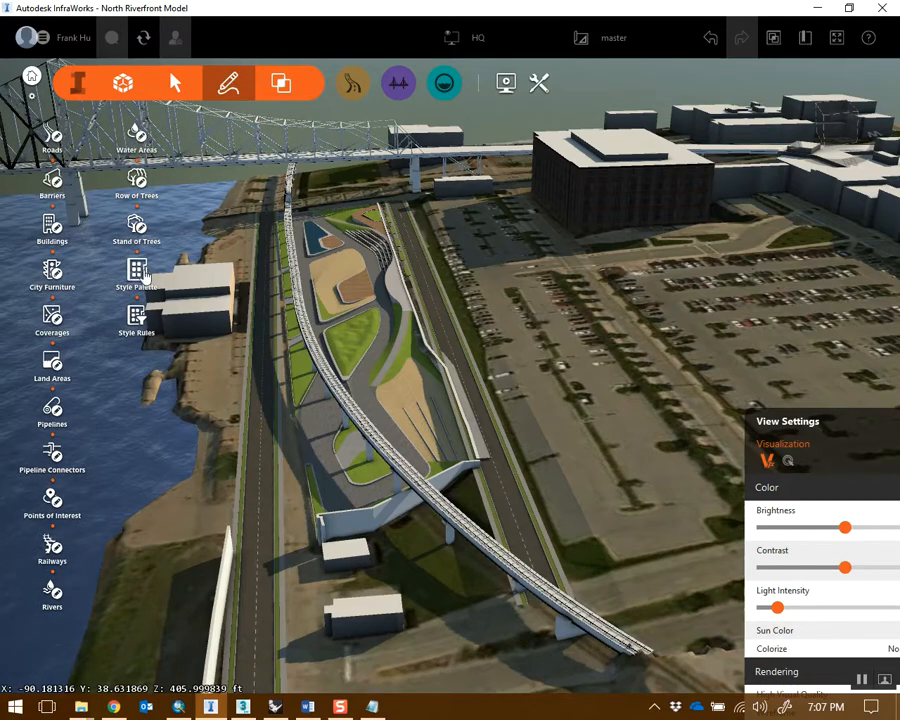
pyautogui.moveTo(271, 285); pyautogui.dragTo(341, 327, button='middle')
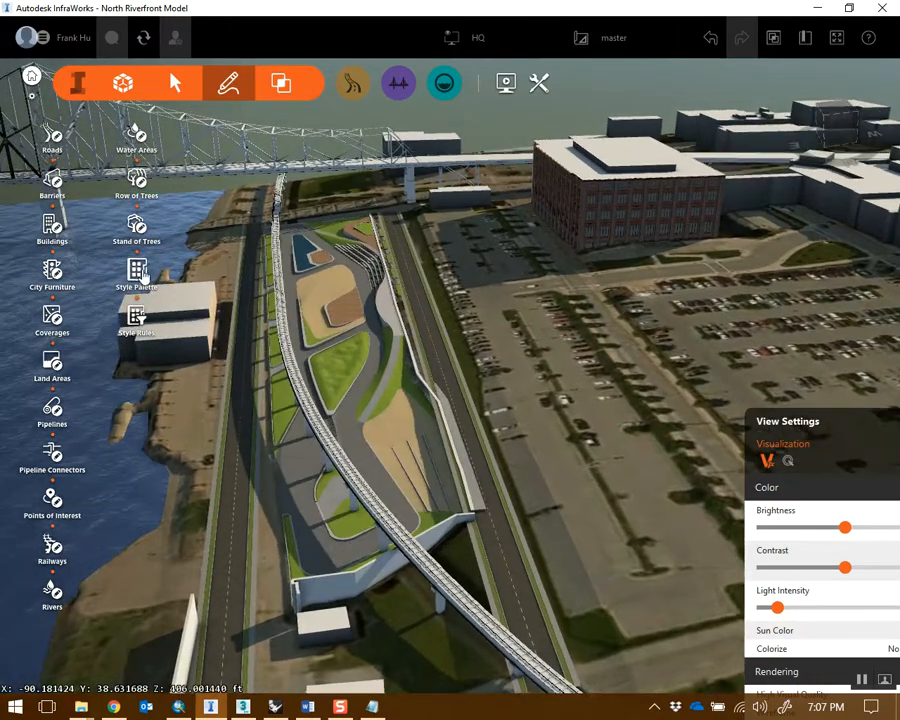
pyautogui.click(137, 272)
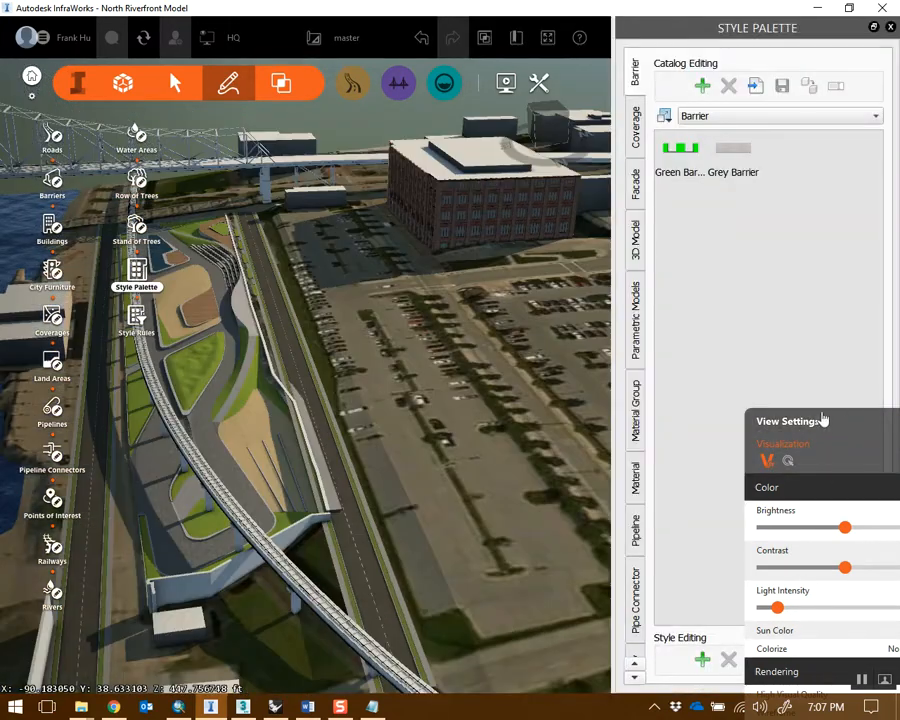
# Move the View Settings clear of the Style Palette and display the catalog of Road (Street) styles
pyautogui.moveTo(770, 418); pyautogui.dragTo(462, 117)
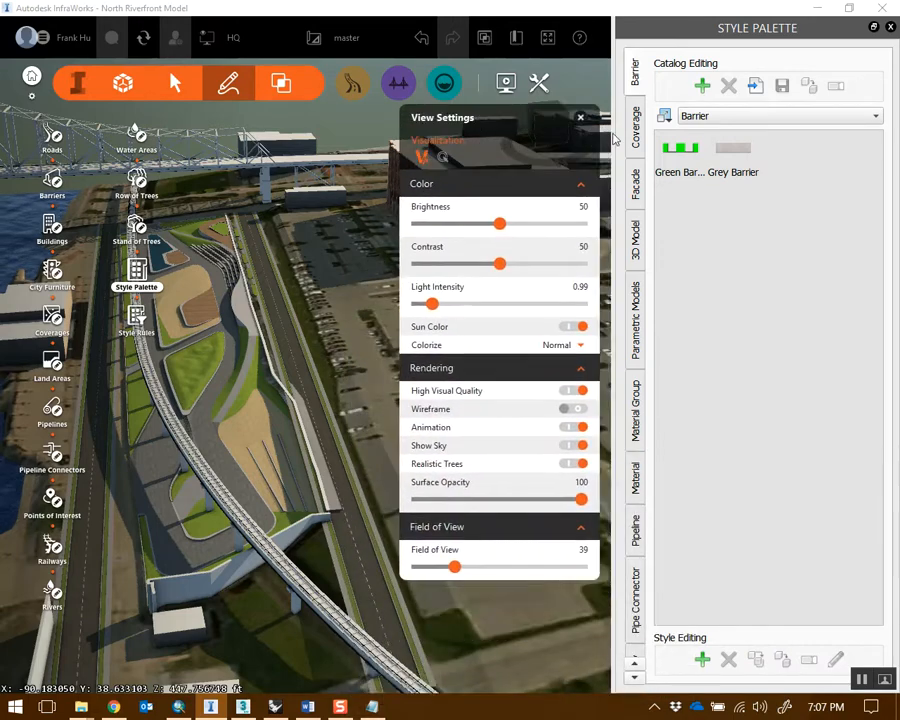
pyautogui.click(635, 183)
pyautogui.click(637, 243)
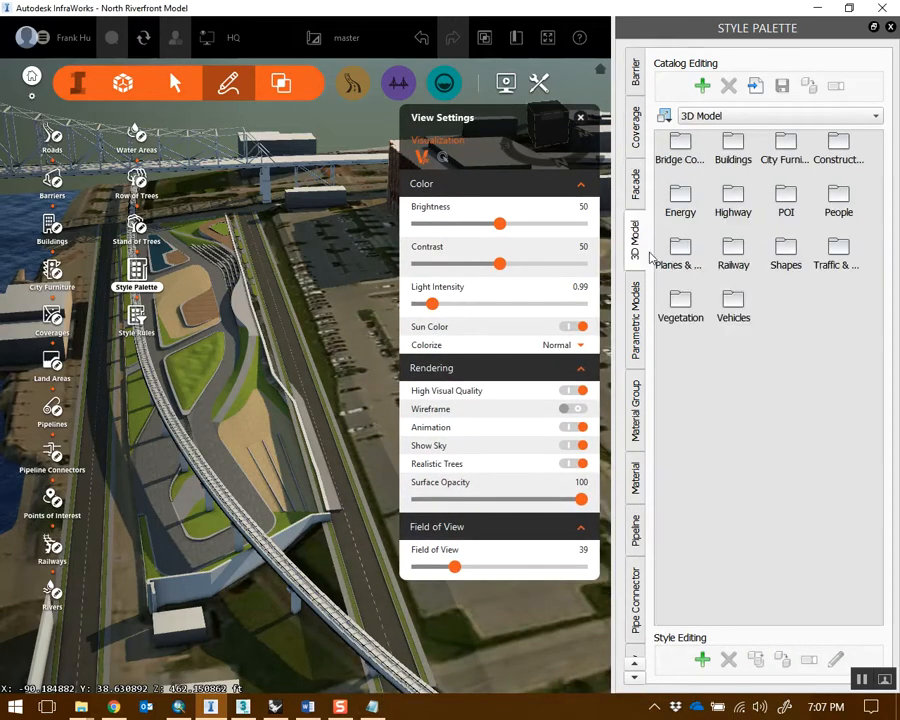
pyautogui.scroll(-10, 636, 330)
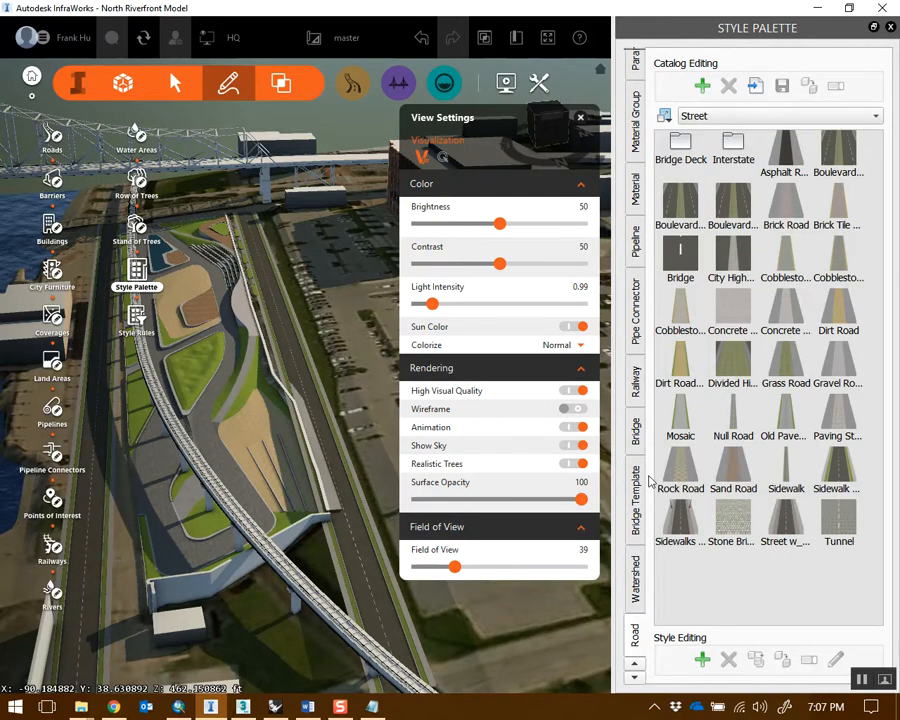
pyautogui.scroll(-4, 638, 600)
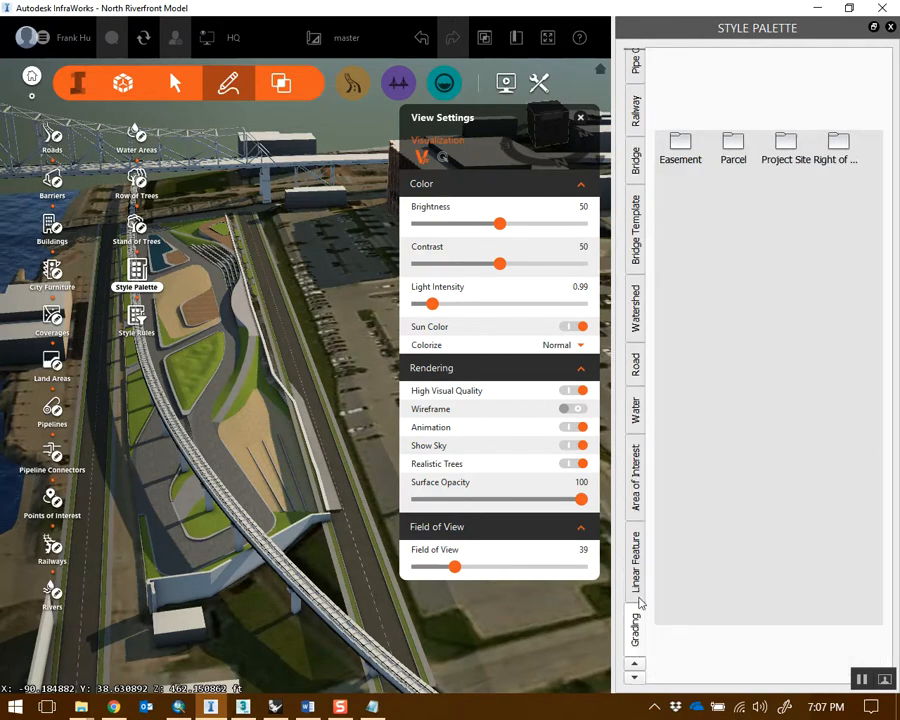
pyautogui.click(636, 366)
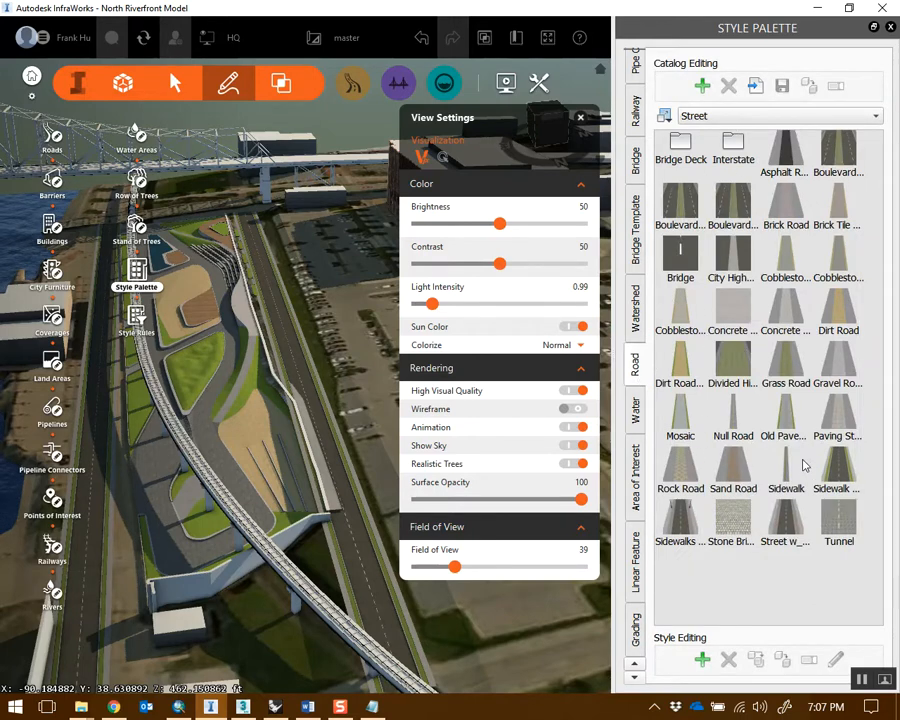
# Duplicate the Sidewalk and Greenspace street style and name the copy ROAD2
pyautogui.click(834, 474)
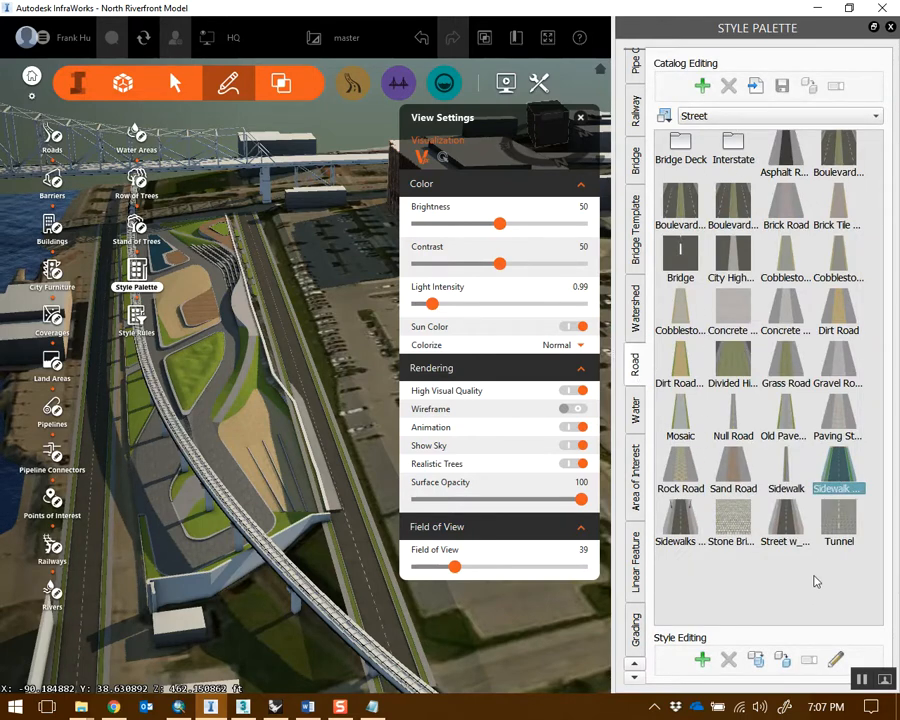
pyautogui.click(816, 581)
pyautogui.click(843, 482)
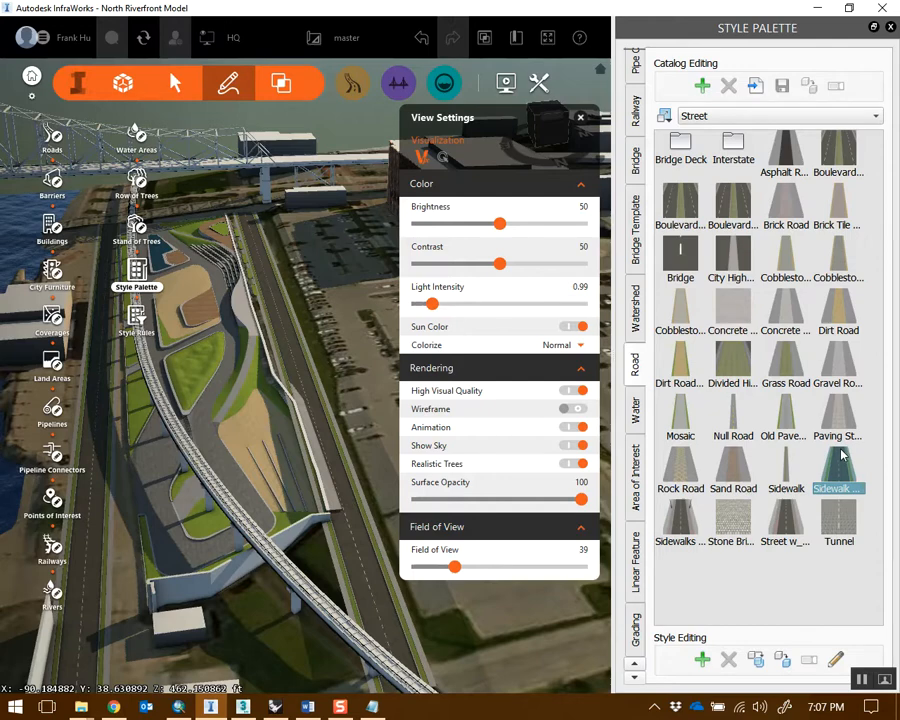
pyautogui.click(781, 660)
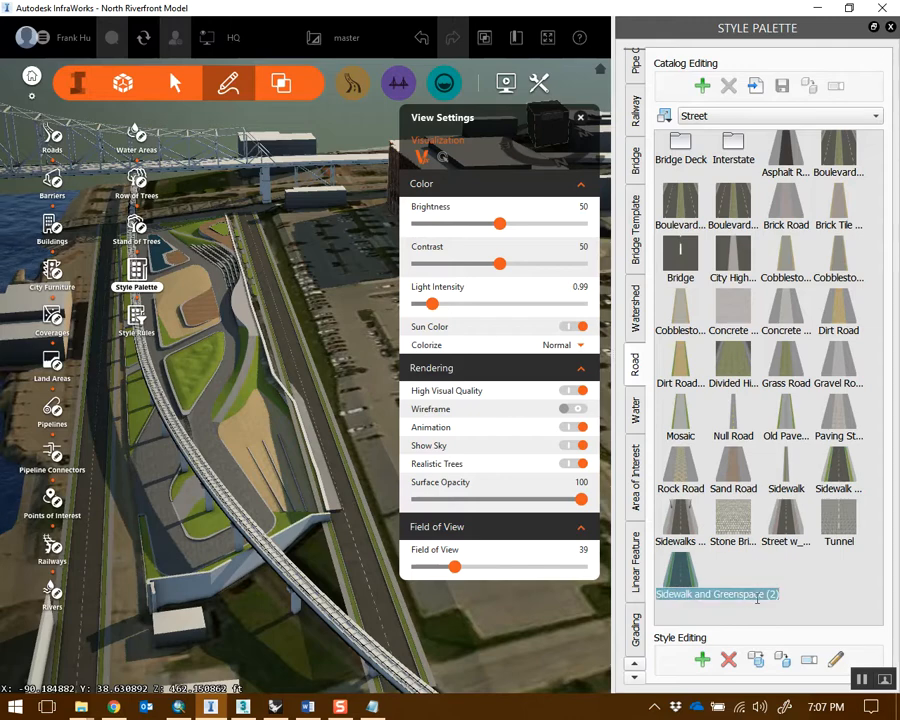
pyautogui.moveTo(779, 594); pyautogui.dragTo(693, 594)
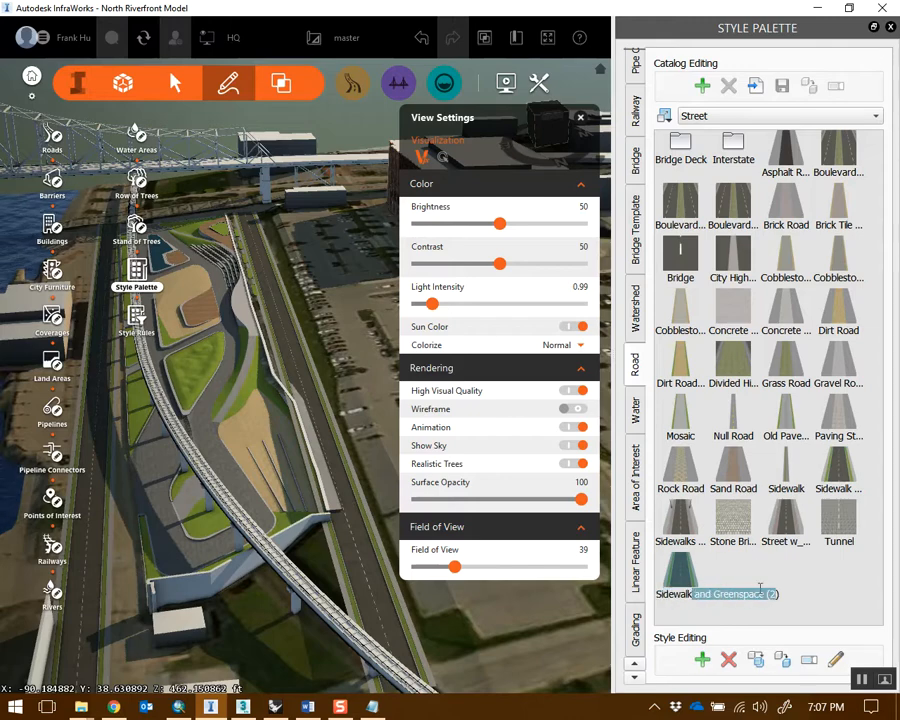
pyautogui.press('BackSpace')
pyautogui.press('BackSpace')
pyautogui.press('BackSpace')
pyautogui.press('BackSpace')
pyautogui.press('BackSpace')
pyautogui.press('BackSpace')
pyautogui.press('BackSpace')
pyautogui.press('BackSpace')
pyautogui.press('BackSpace')
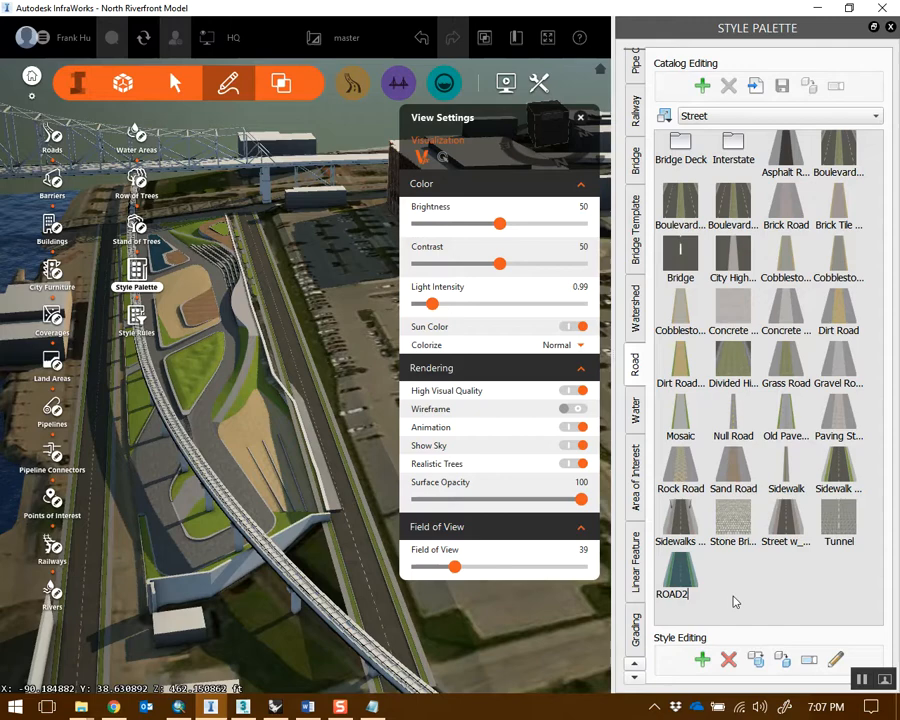
pyautogui.press('Return')
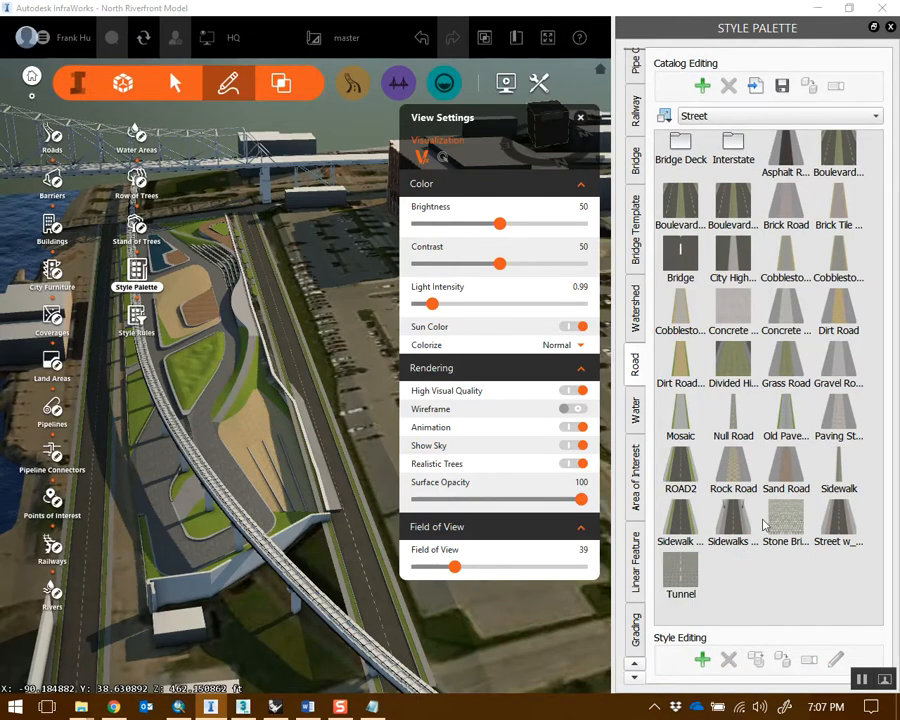
# Open the ROAD2 street style for editing and turn its preview to an angled view
pyautogui.click(686, 476)
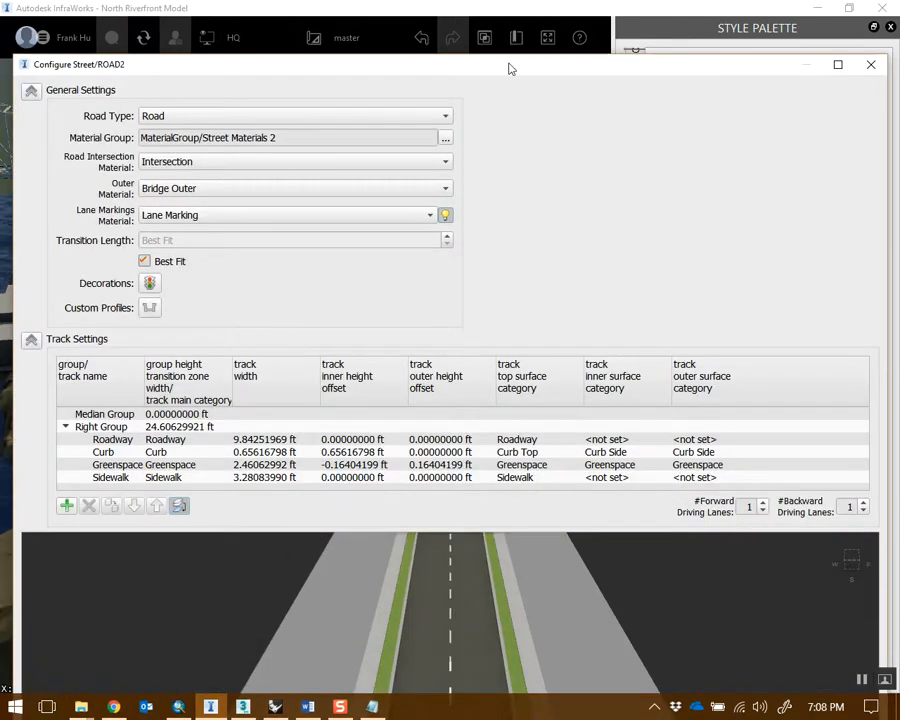
pyautogui.moveTo(508, 68); pyautogui.dragTo(536, 20)
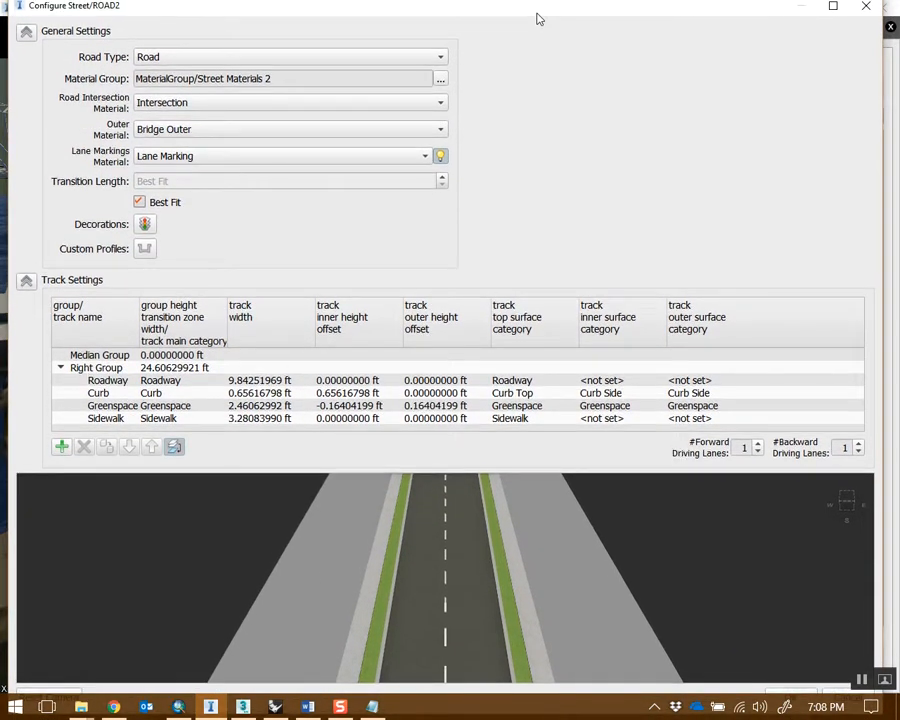
pyautogui.moveTo(438, 600); pyautogui.dragTo(188, 364)
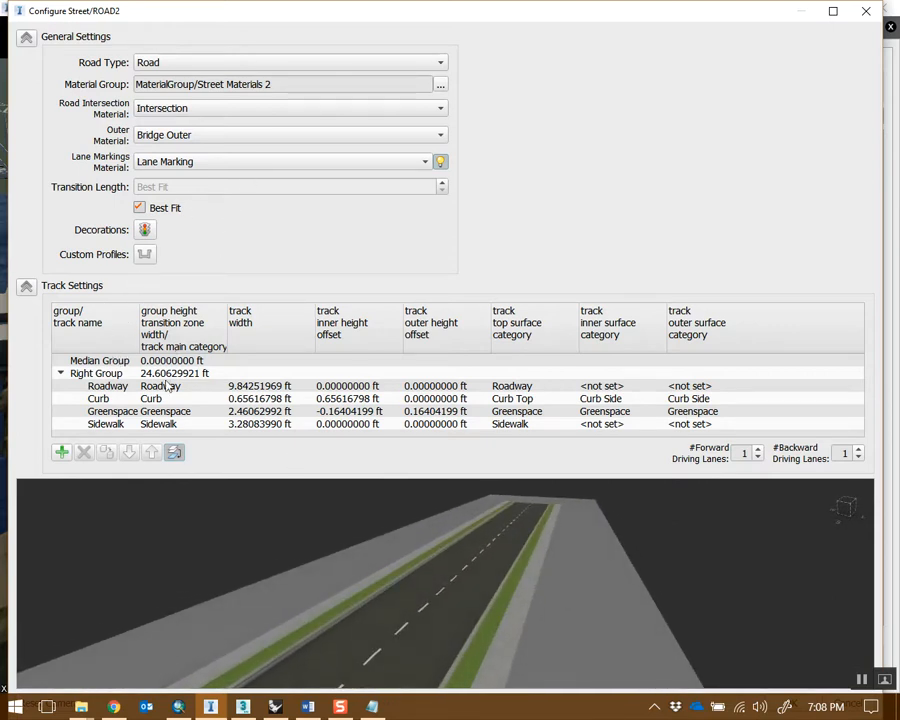
pyautogui.moveTo(268, 430)
pyautogui.mouseDown()
pyautogui.moveTo(319, 388)
pyautogui.moveTo(284, 424)
pyautogui.mouseUp()
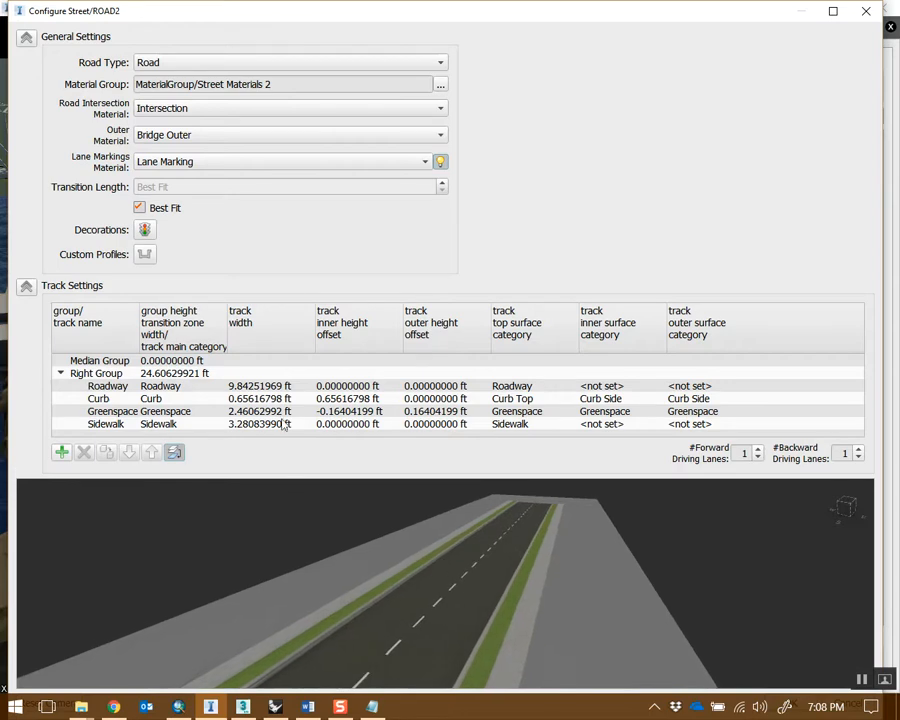
# Set the Roadway track width of ROAD2 to 11.5 ft
pyautogui.doubleClick(266, 388)
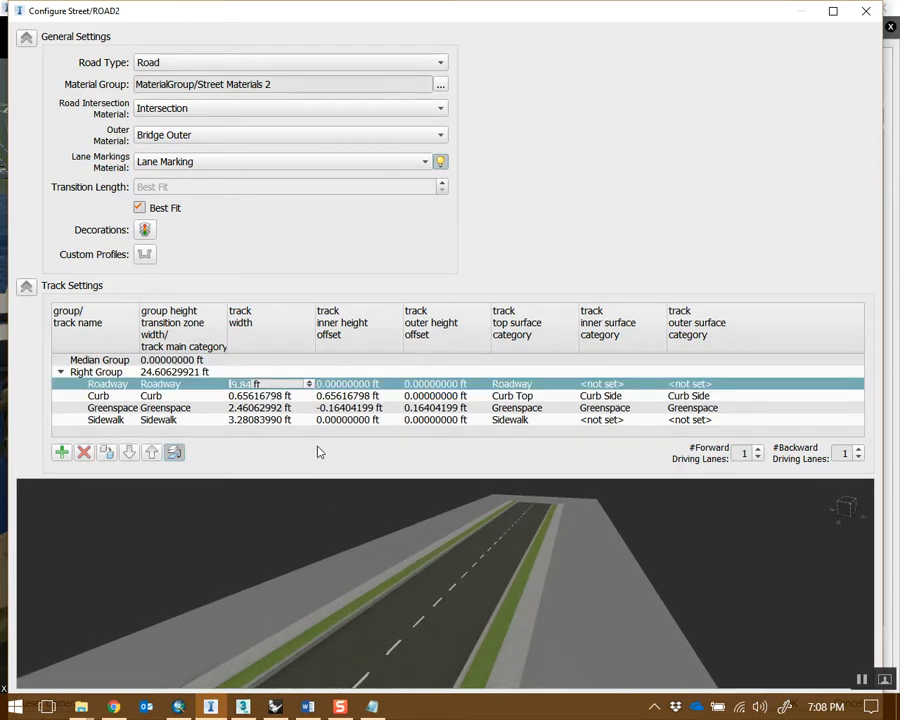
pyautogui.write('11')
pyautogui.moveTo(251, 383); pyautogui.dragTo(225, 381)
pyautogui.click(361, 499)
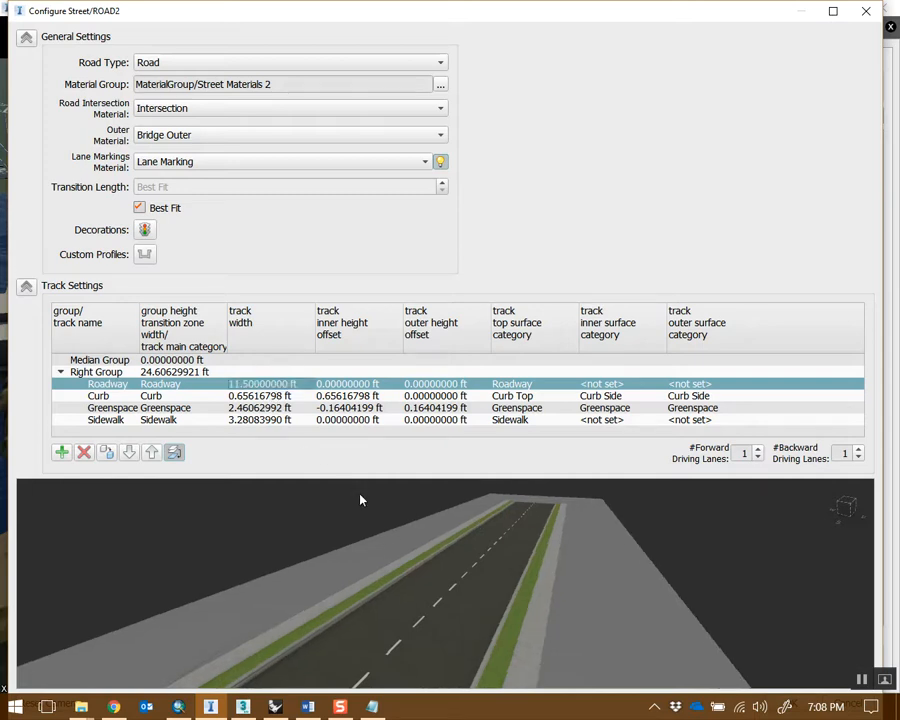
pyautogui.moveTo(456, 590); pyautogui.dragTo(513, 585)
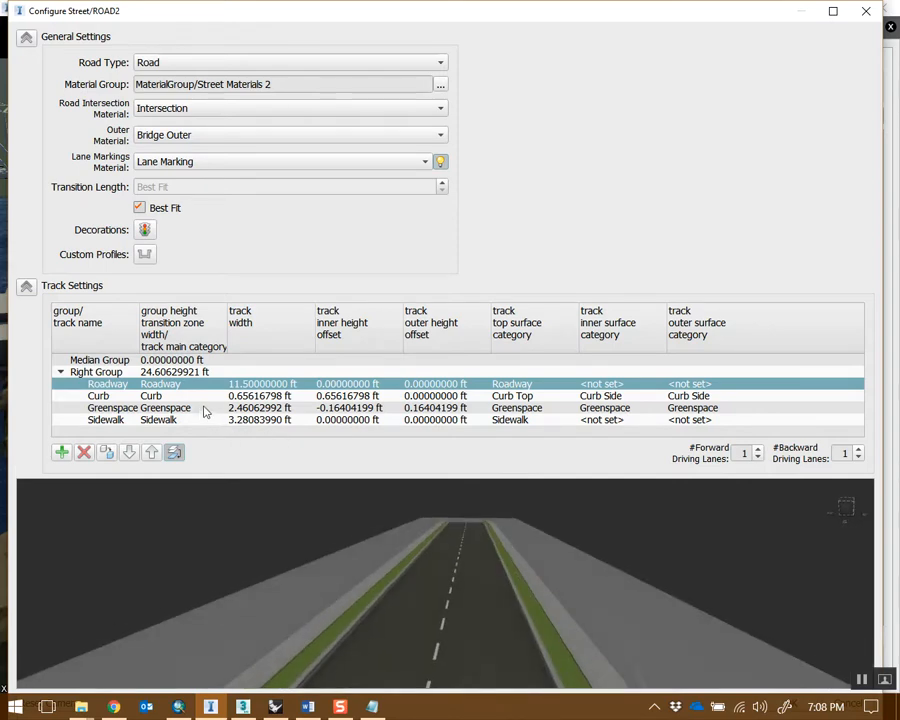
# Set the Greenspace track width to 5 ft and check the result in the road preview
pyautogui.doubleClick(257, 408)
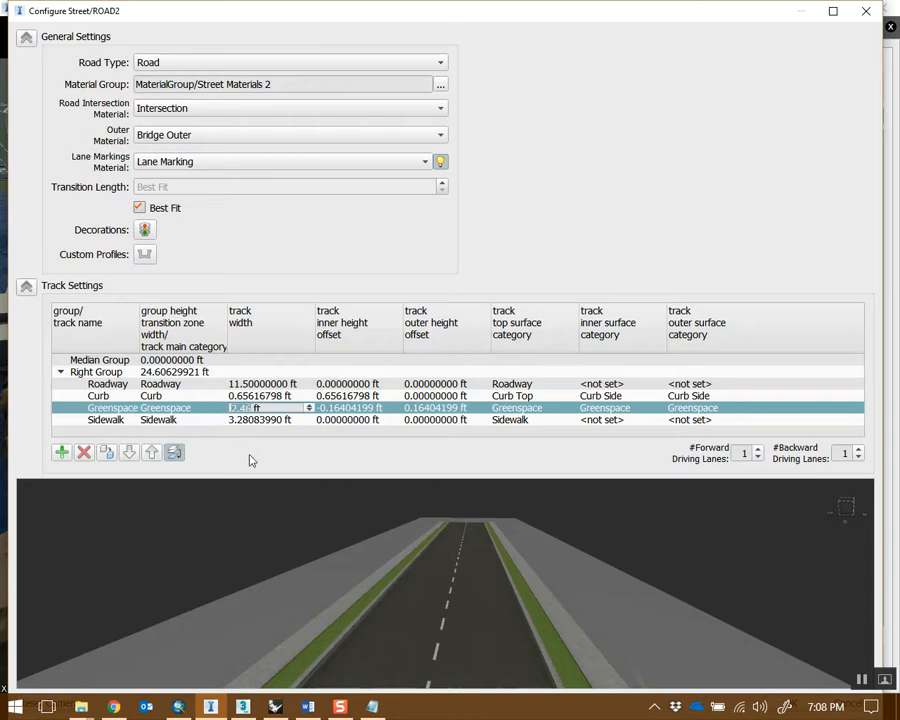
pyautogui.write('5')
pyautogui.press('Return')
pyautogui.moveTo(464, 590); pyautogui.dragTo(478, 556)
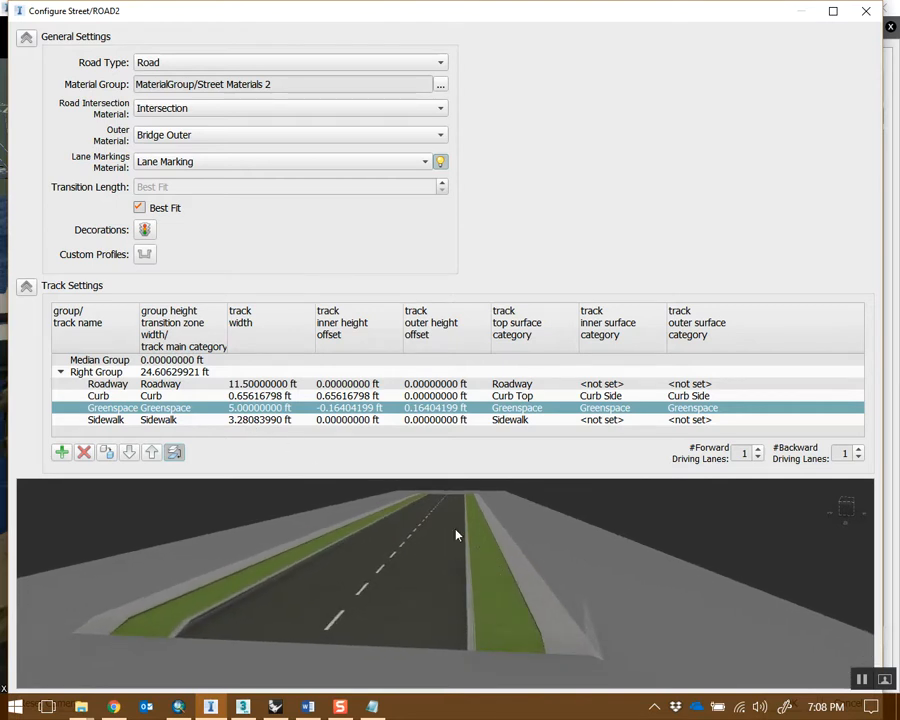
pyautogui.moveTo(467, 517); pyautogui.dragTo(409, 600)
# Delete the Greenspace track from the Right Group of ROAD2
pyautogui.doubleClick(257, 414)
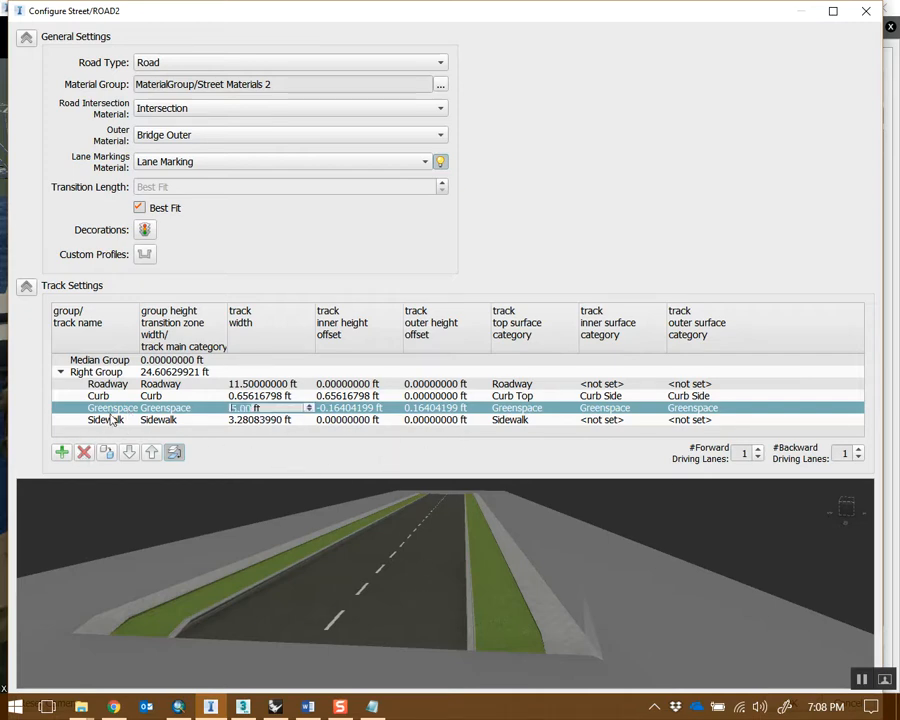
pyautogui.doubleClick(202, 397)
pyautogui.click(103, 422)
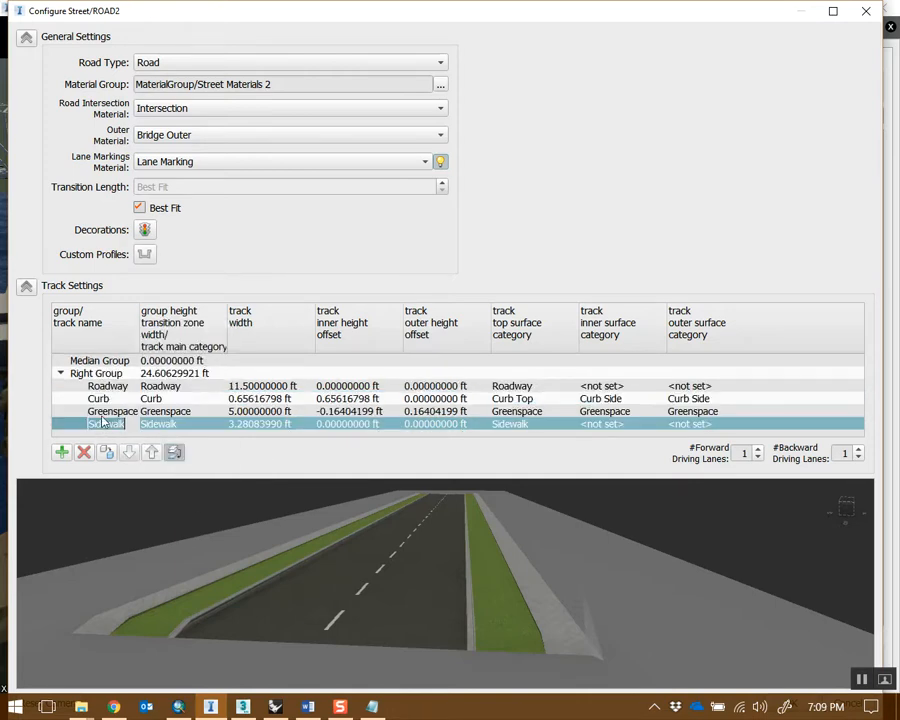
pyautogui.click(119, 412)
pyautogui.click(85, 452)
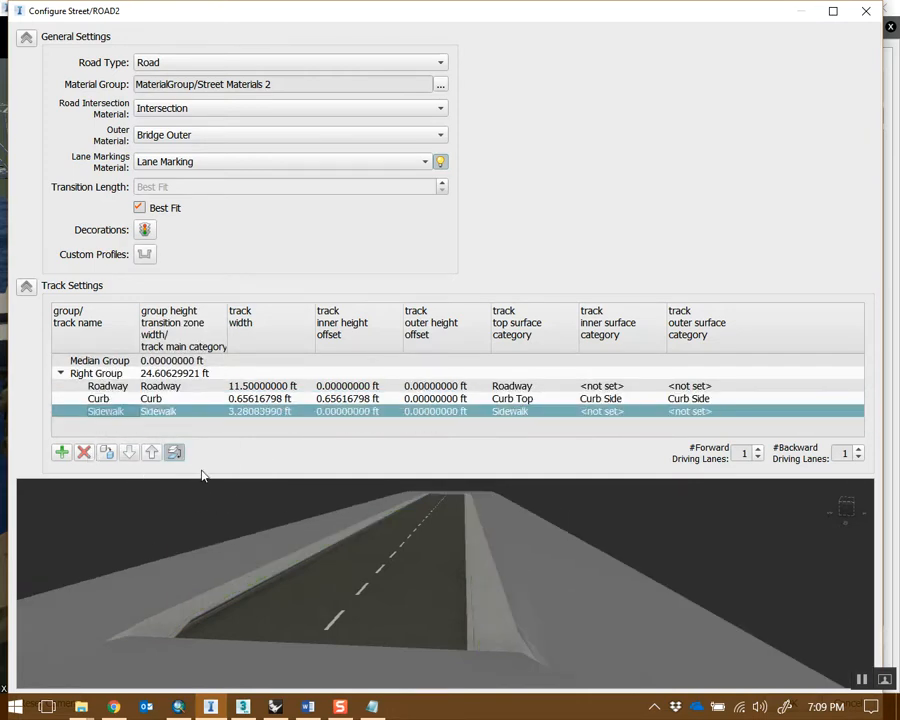
pyautogui.moveTo(178, 550); pyautogui.dragTo(517, 600)
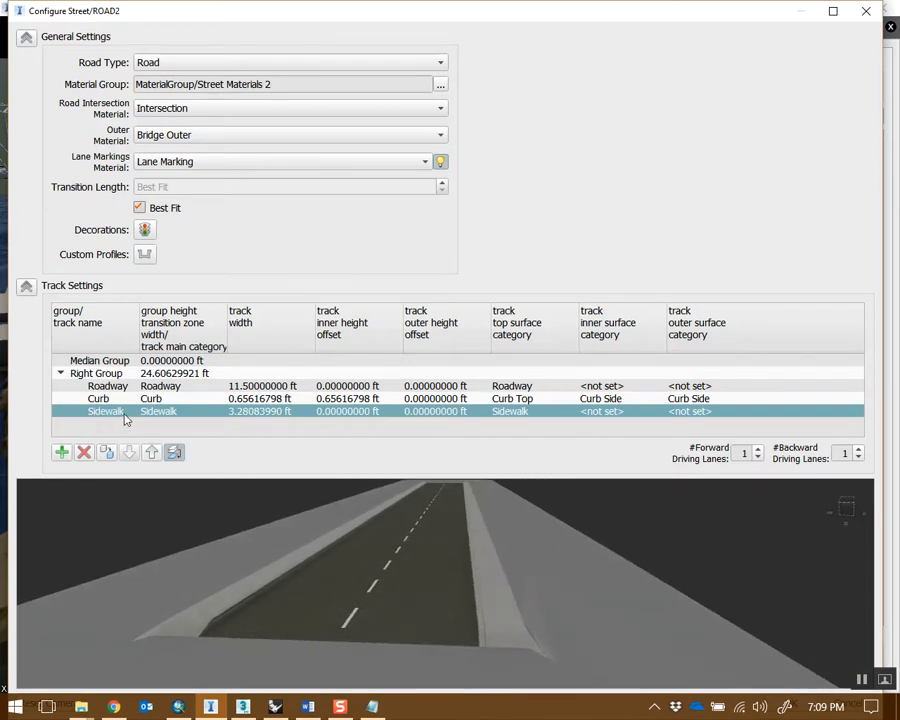
# Set the Sidewalk track width to 6 ft and inspect the road preview from several angles
pyautogui.doubleClick(267, 410)
pyautogui.write('6')
pyautogui.press('Return')
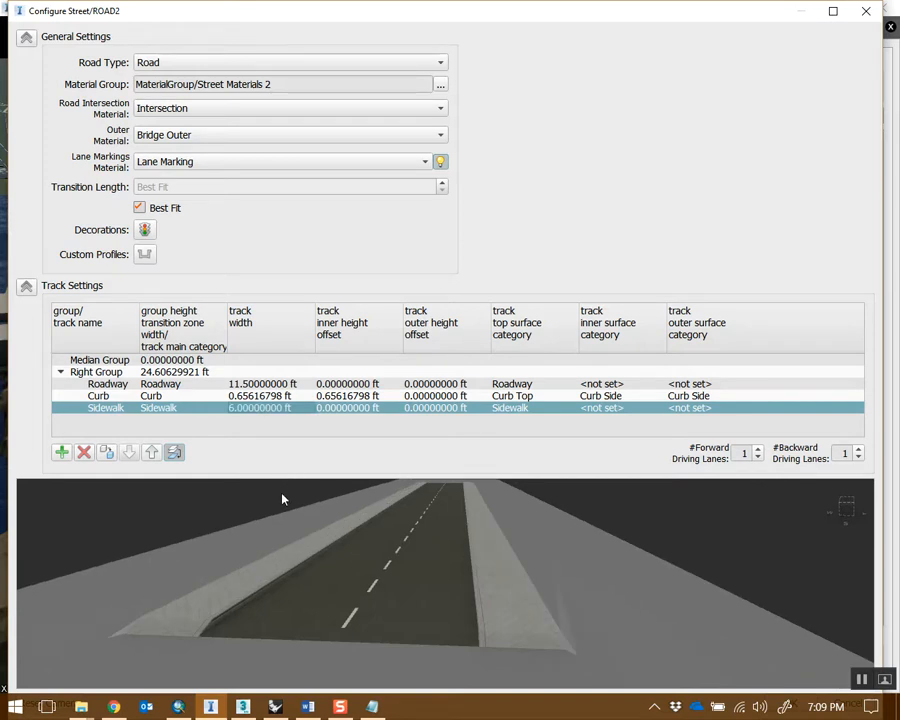
pyautogui.moveTo(519, 581)
pyautogui.mouseDown()
pyautogui.moveTo(520, 657)
pyautogui.moveTo(474, 637)
pyautogui.moveTo(484, 612)
pyautogui.moveTo(536, 577)
pyautogui.mouseUp()
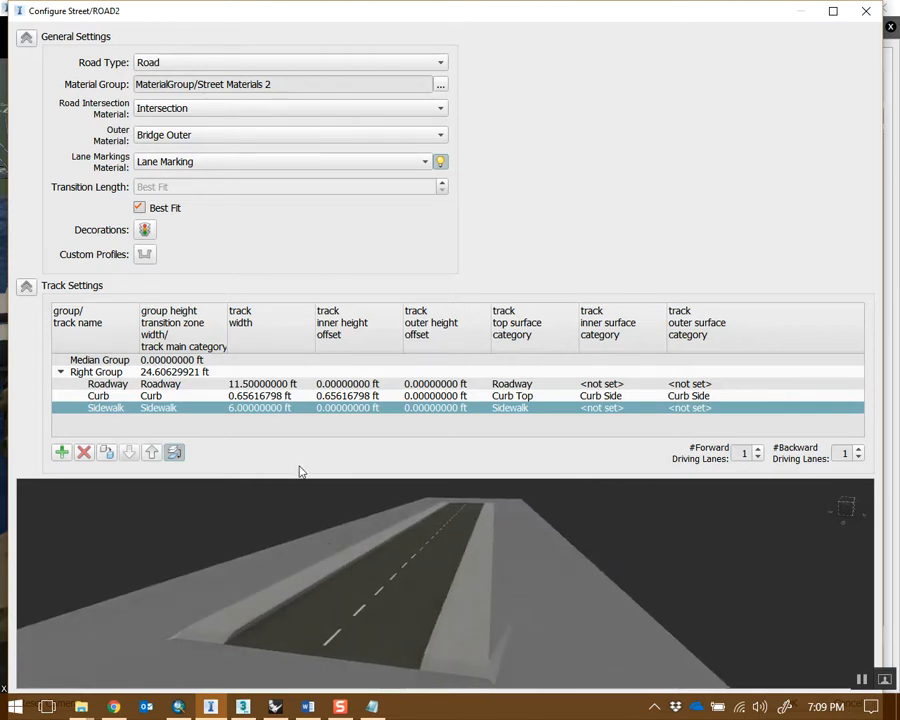
pyautogui.moveTo(488, 612); pyautogui.dragTo(455, 580)
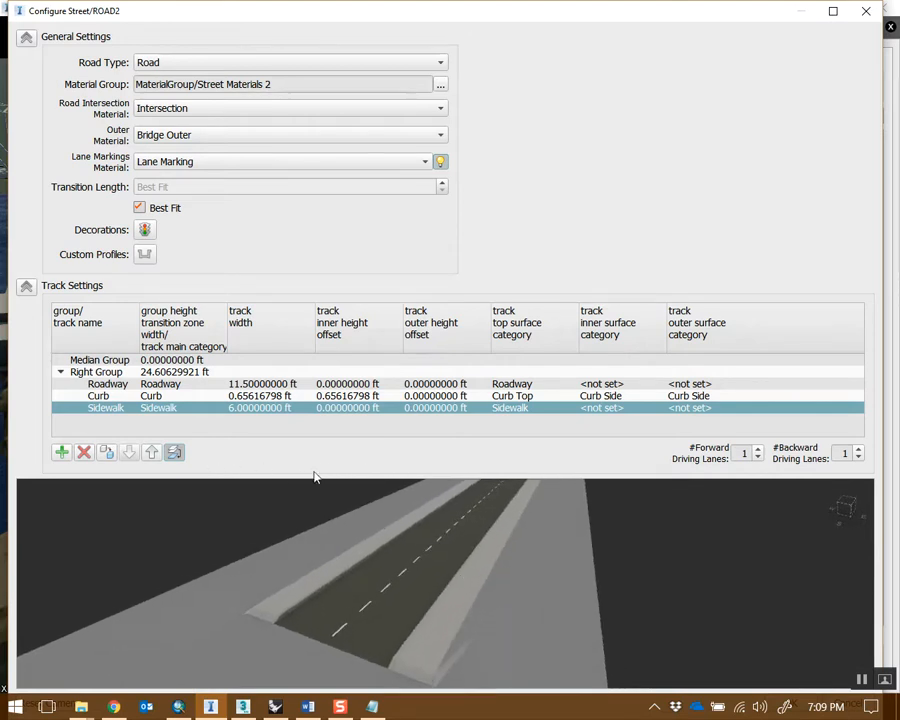
pyautogui.moveTo(518, 589); pyautogui.dragTo(482, 589)
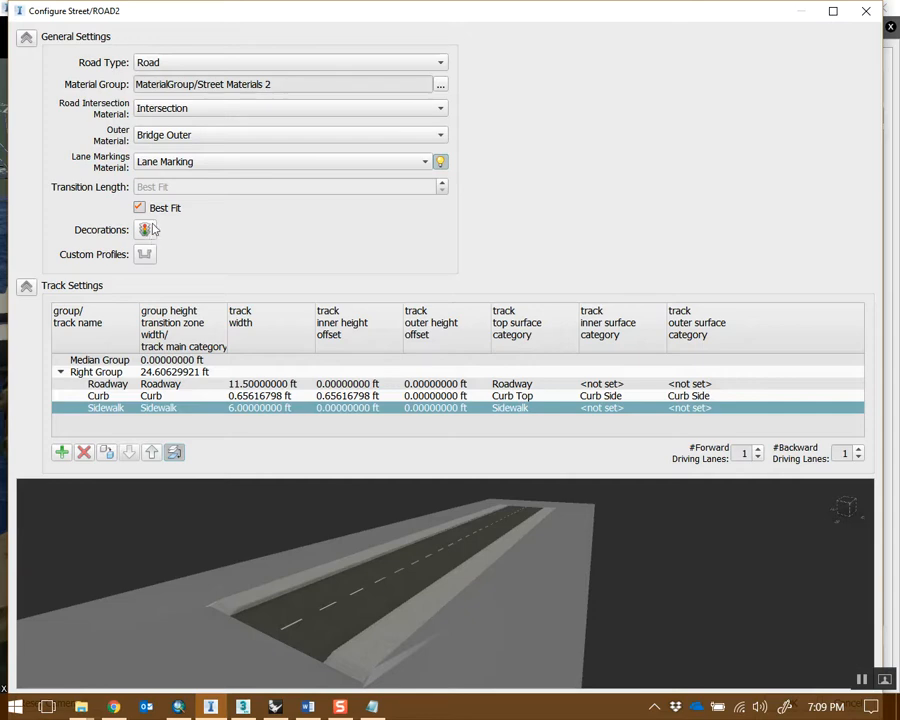
# Open the Decoration Editor for ROAD2 and set the decoration target to Right Bucket > Sidewalk
pyautogui.click(144, 231)
pyautogui.moveTo(487, 159); pyautogui.dragTo(651, 96)
pyautogui.moveTo(367, 571); pyautogui.dragTo(417, 597)
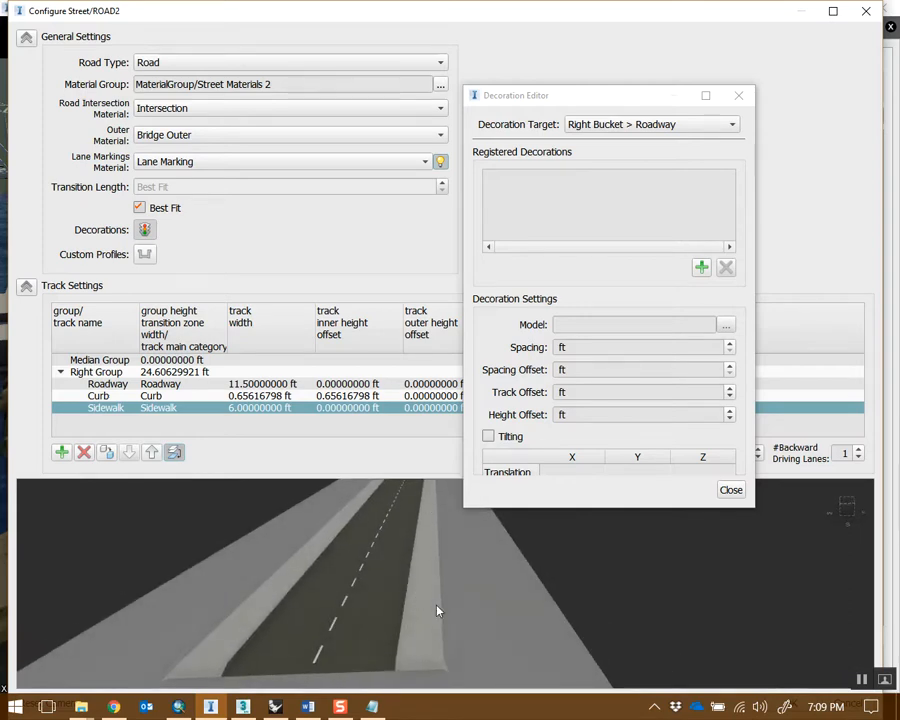
pyautogui.click(700, 125)
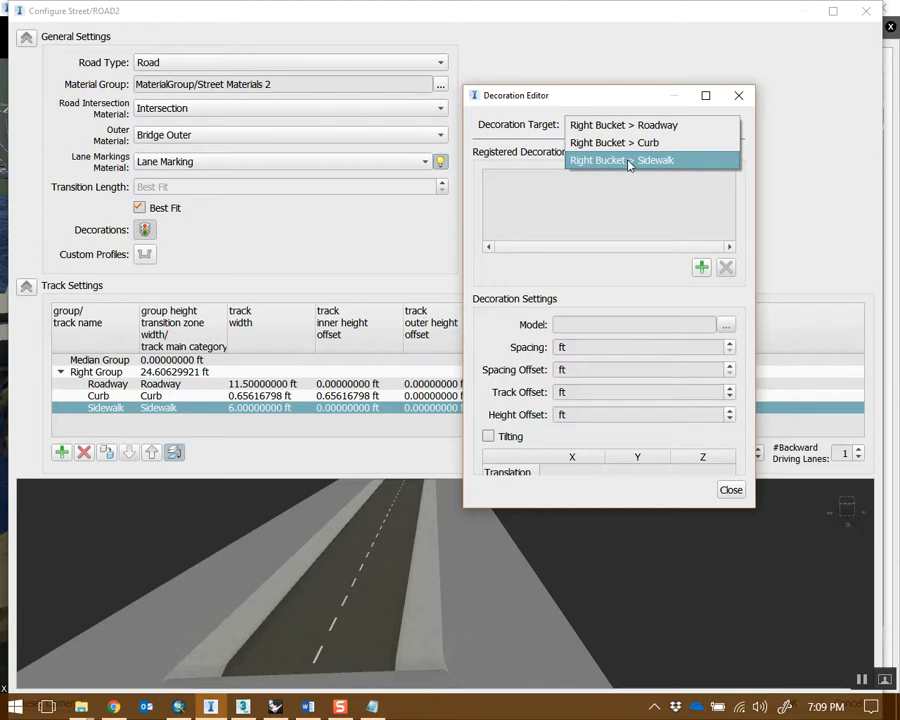
pyautogui.click(634, 162)
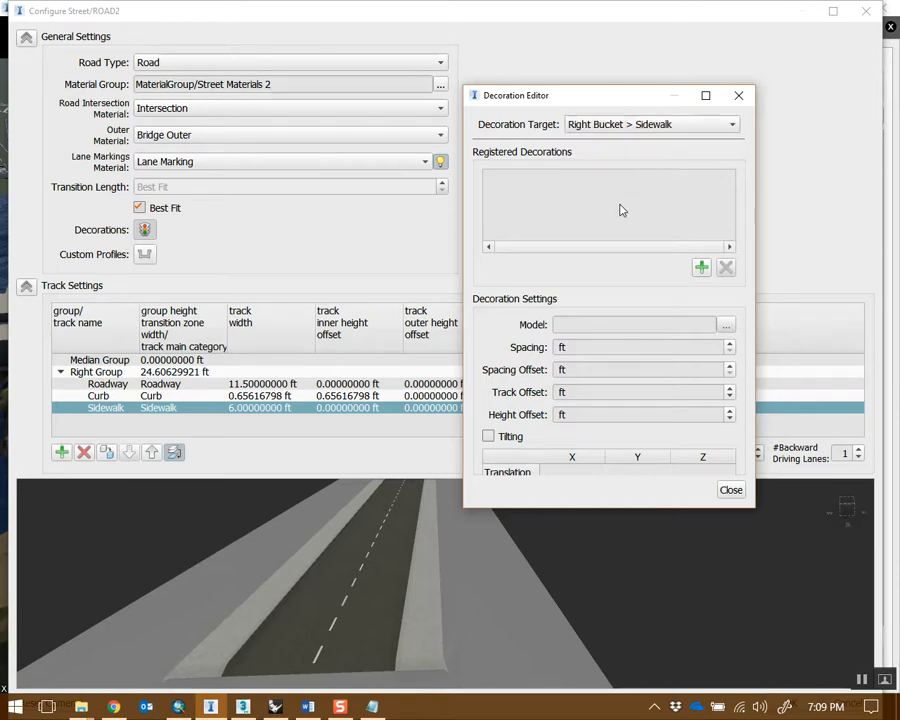
# Add the T02-V02 Light Green tree from 3D Model/Vegetation as a decoration on the right sidewalk
pyautogui.click(702, 269)
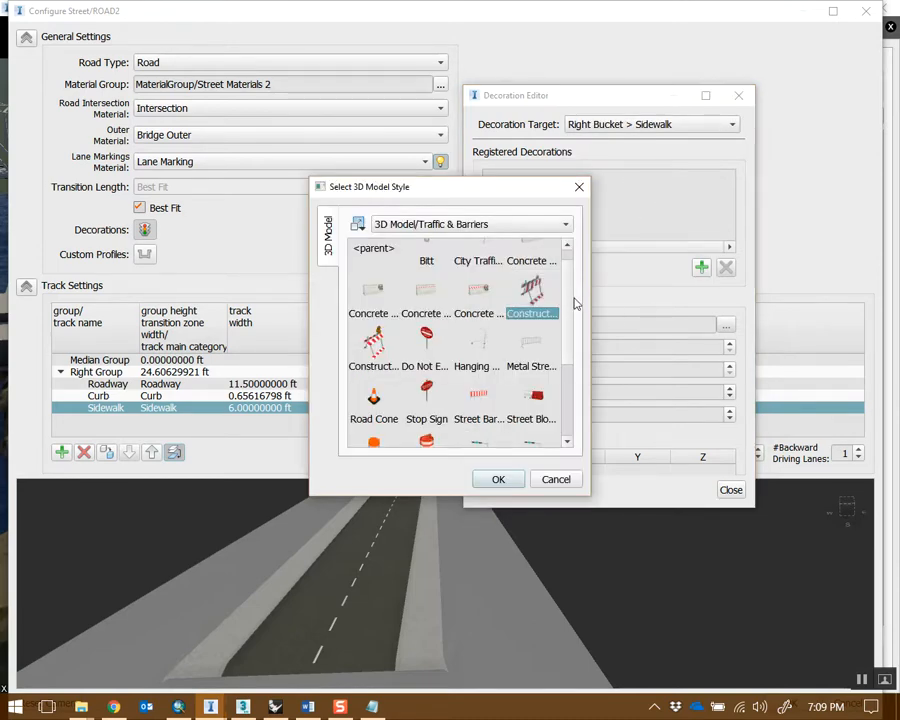
pyautogui.scroll(-3, 566, 360)
pyautogui.scroll(3, 566, 360)
pyautogui.click(465, 224)
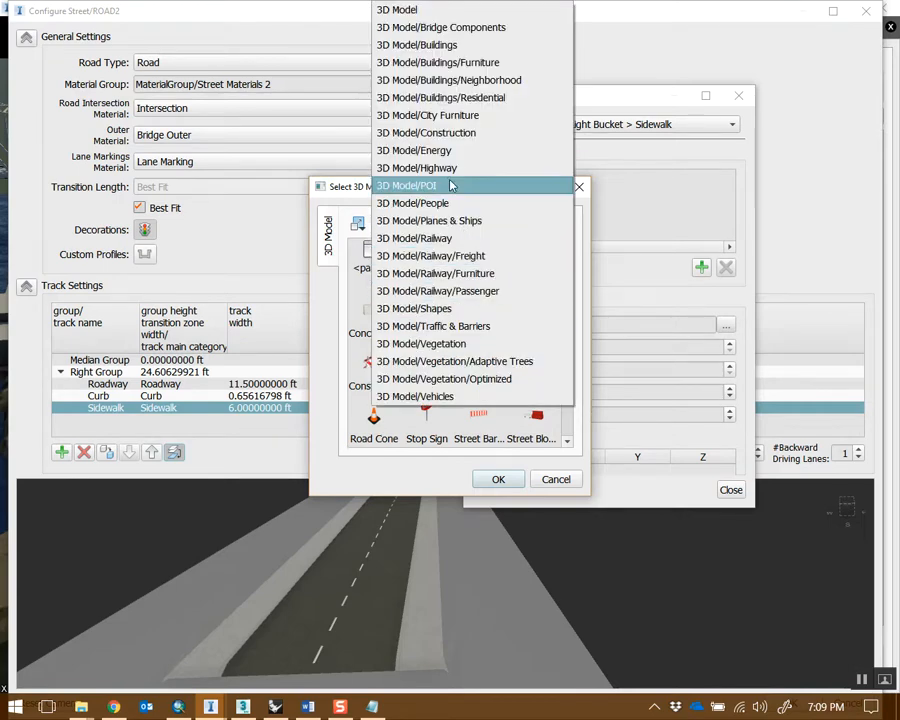
pyautogui.click(465, 326)
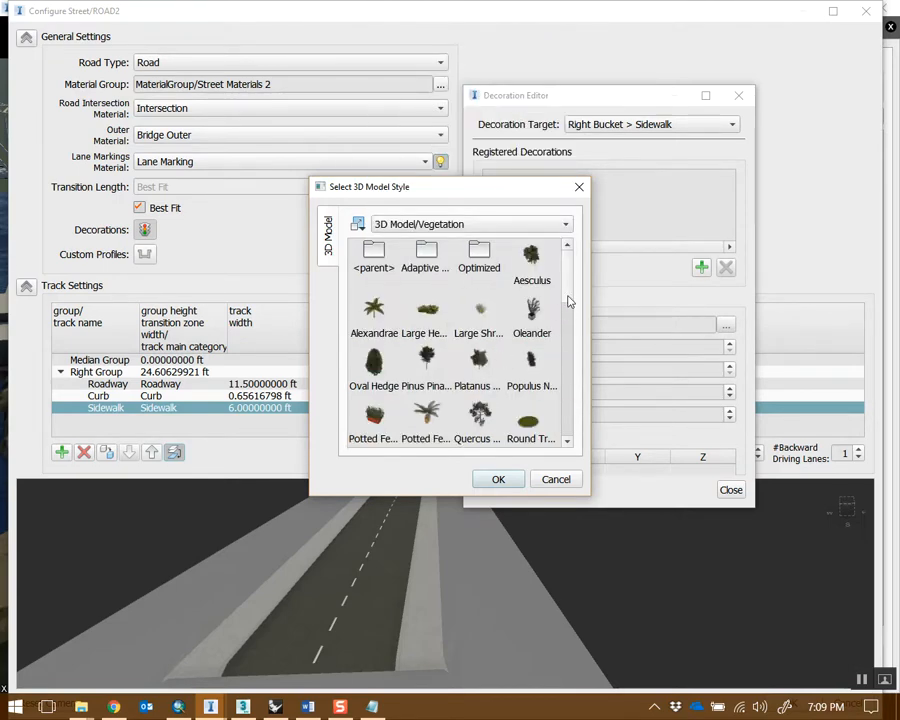
pyautogui.moveTo(568, 300); pyautogui.dragTo(567, 364)
pyautogui.click(479, 325)
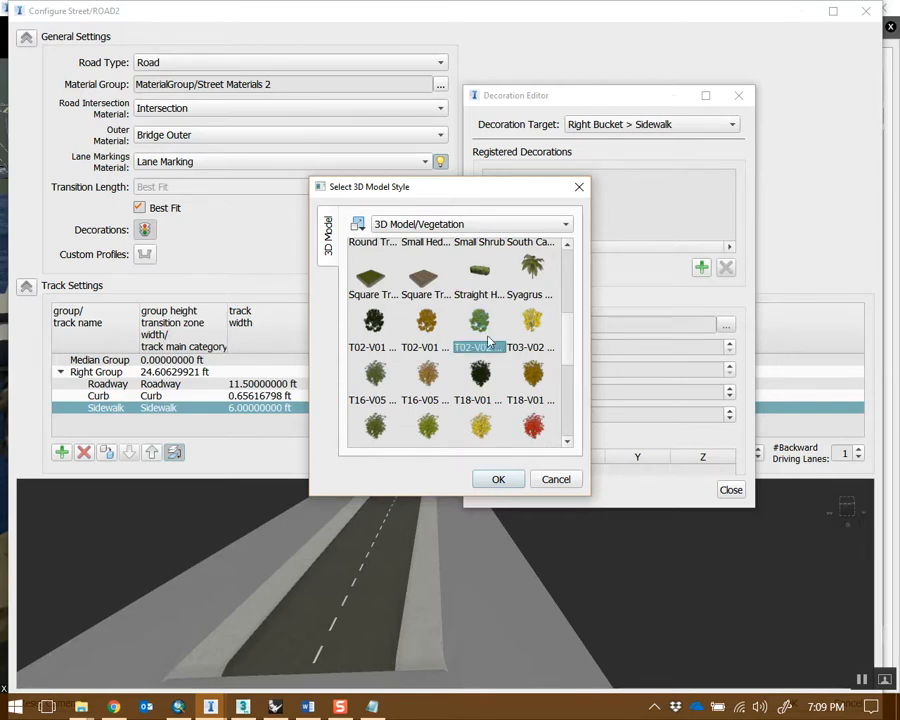
pyautogui.click(506, 479)
# Set the tree decoration's spacing to 20 ft and check it in the road preview
pyautogui.moveTo(428, 536); pyautogui.dragTo(462, 610)
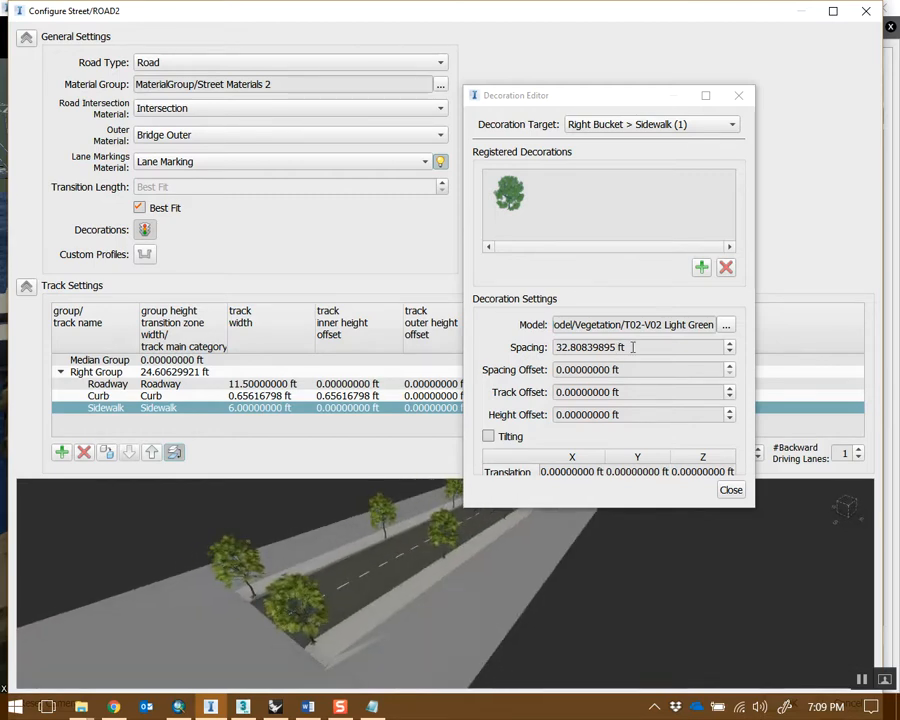
pyautogui.moveTo(660, 351); pyautogui.dragTo(500, 348)
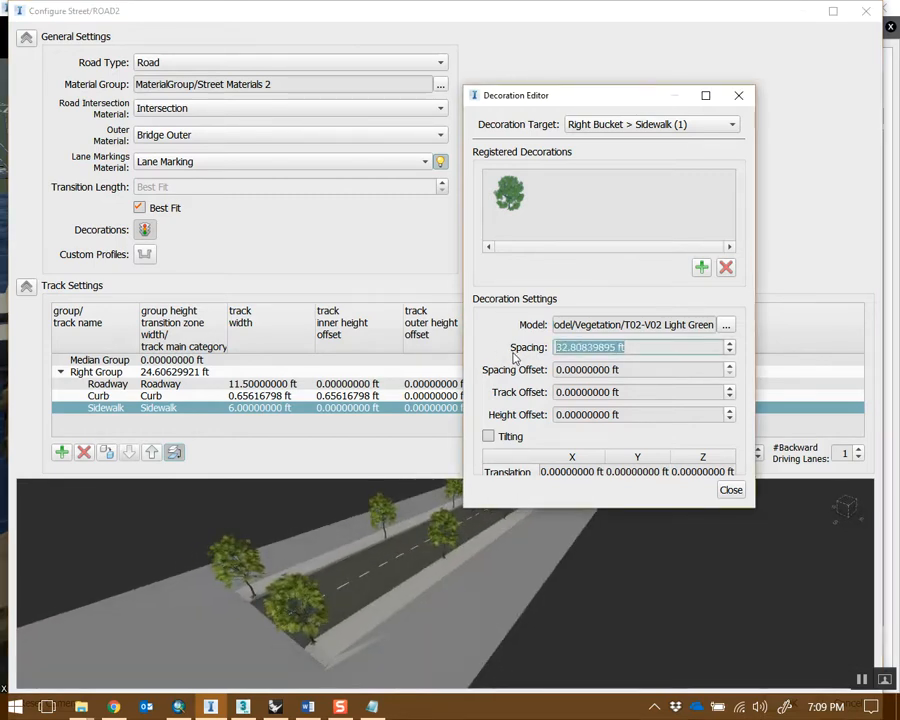
pyautogui.write('20')
pyautogui.press('Return')
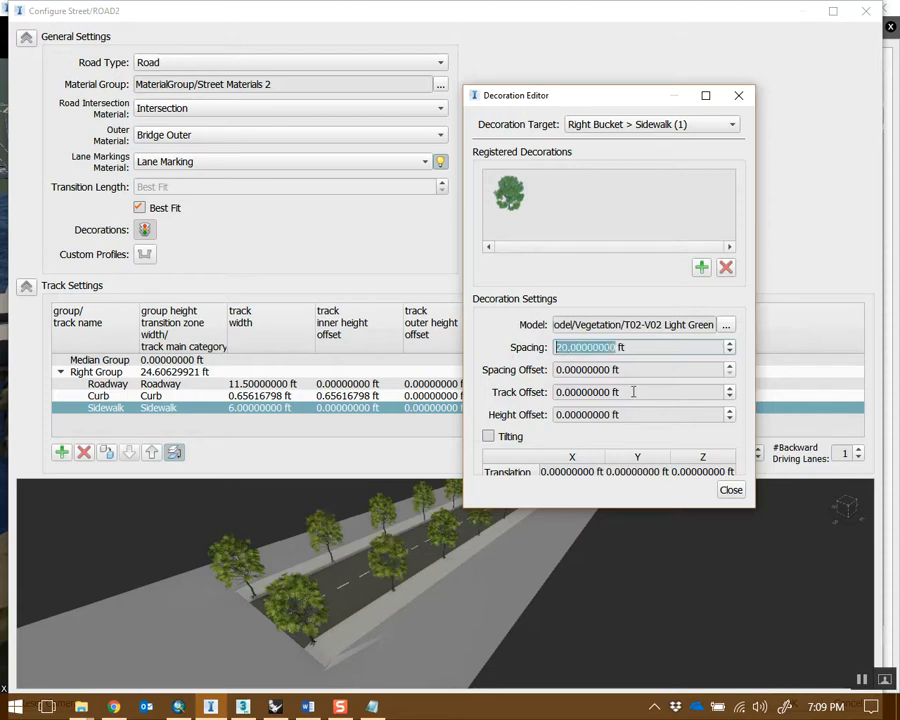
pyautogui.moveTo(476, 577)
pyautogui.mouseDown()
pyautogui.moveTo(484, 589)
pyautogui.moveTo(527, 583)
pyautogui.moveTo(478, 502)
pyautogui.moveTo(434, 599)
pyautogui.moveTo(472, 555)
pyautogui.moveTo(432, 579)
pyautogui.moveTo(478, 583)
pyautogui.mouseUp()
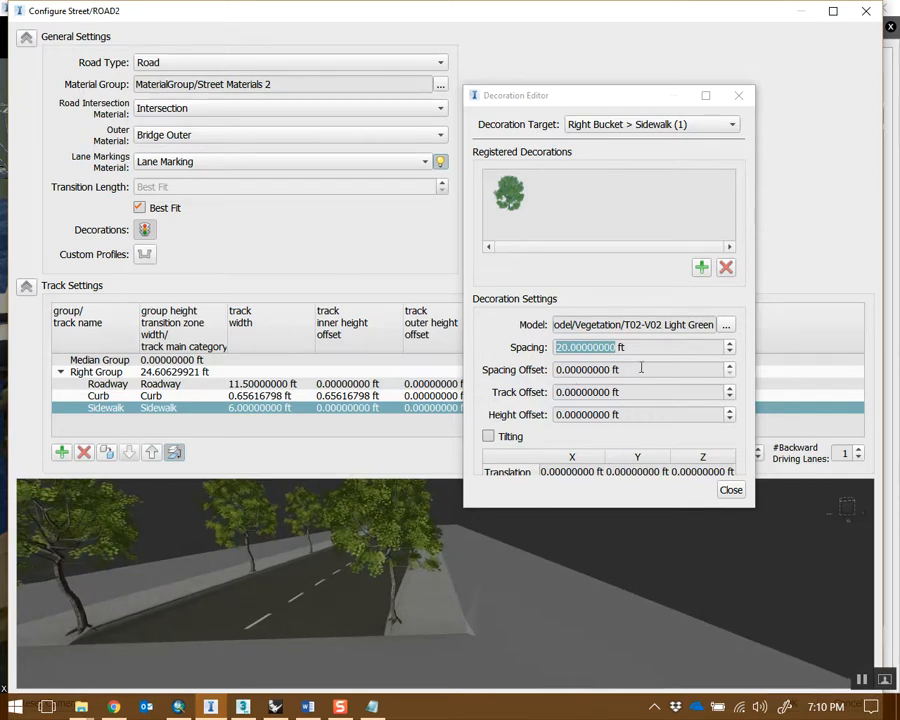
# Set both the spacing offset and the track offset of the sidewalk tree to 2 ft
pyautogui.moveTo(641, 368); pyautogui.dragTo(489, 378)
pyautogui.write('2')
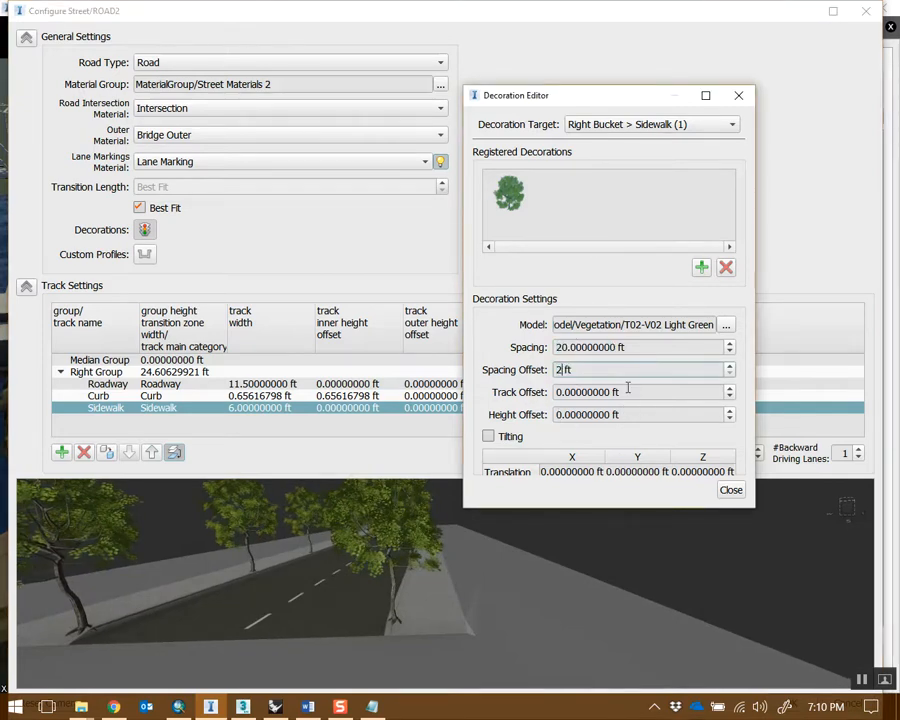
pyautogui.click(633, 392)
pyautogui.moveTo(640, 393); pyautogui.dragTo(546, 398)
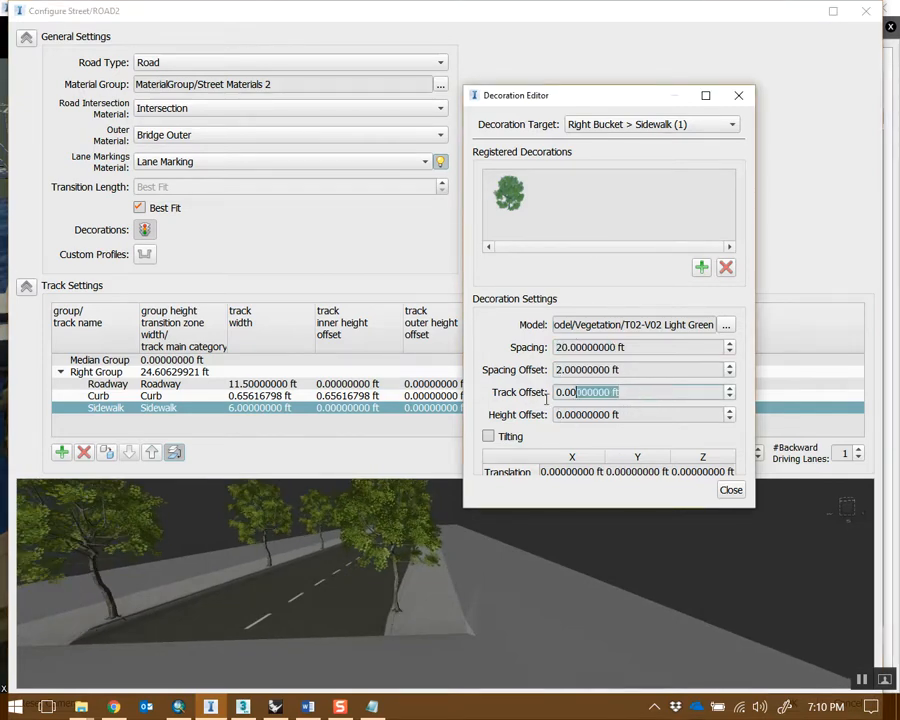
pyautogui.write('2')
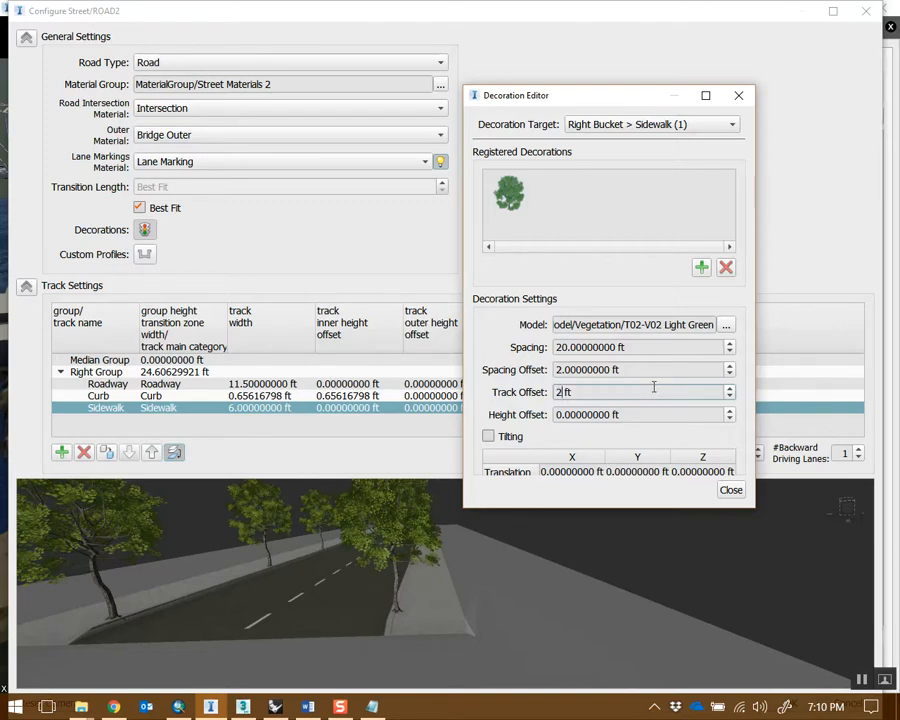
pyautogui.click(653, 371)
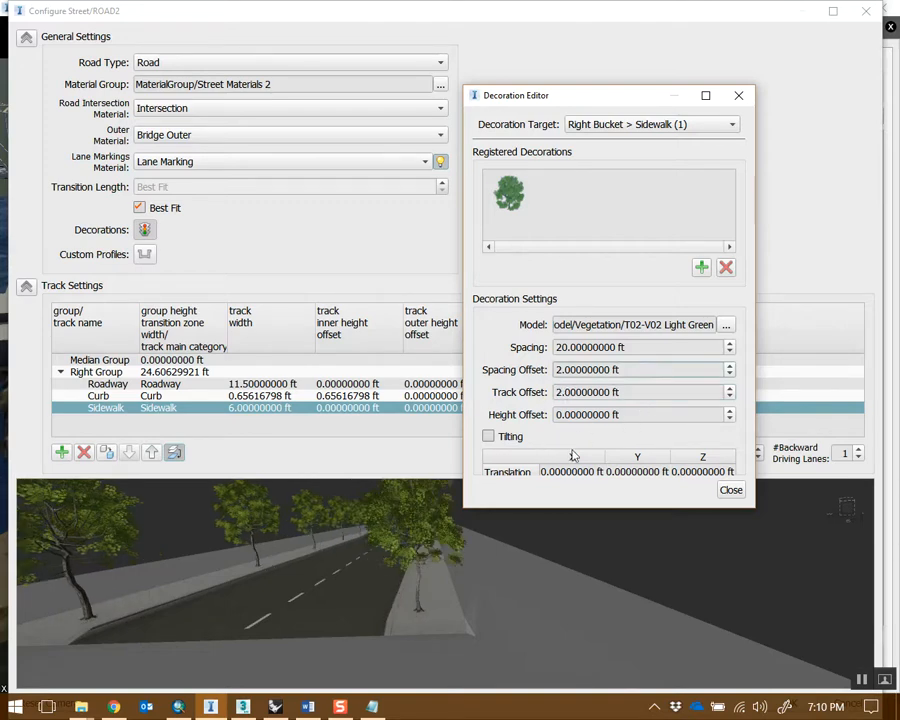
# Set the sidewalk tree's track offset to 3 ft and check its position in the road preview
pyautogui.moveTo(640, 392); pyautogui.dragTo(558, 393)
pyautogui.write('3')
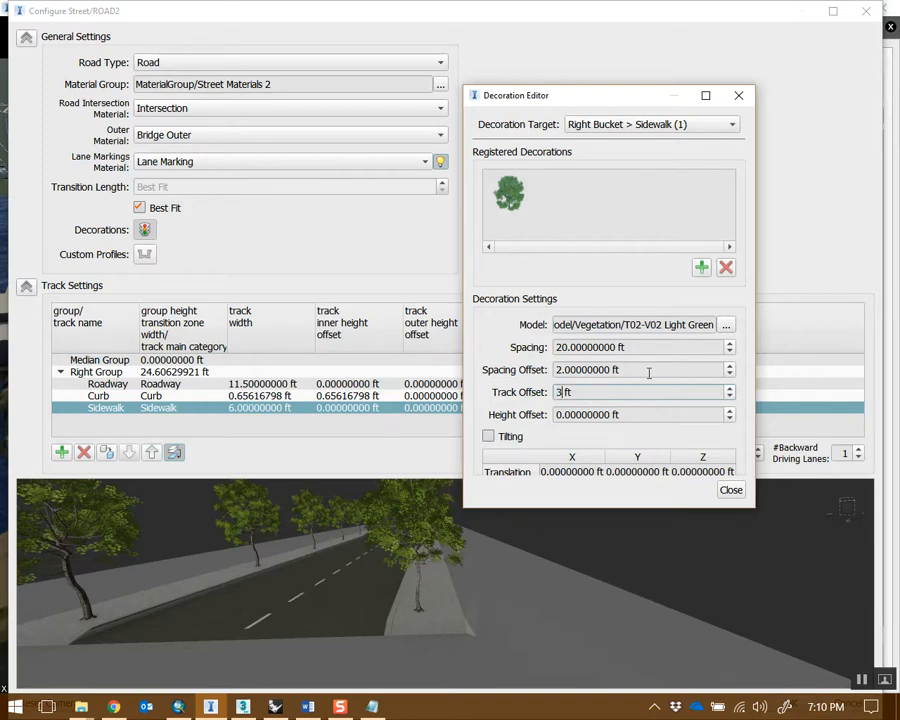
pyautogui.click(650, 369)
pyautogui.moveTo(453, 596); pyautogui.dragTo(515, 595)
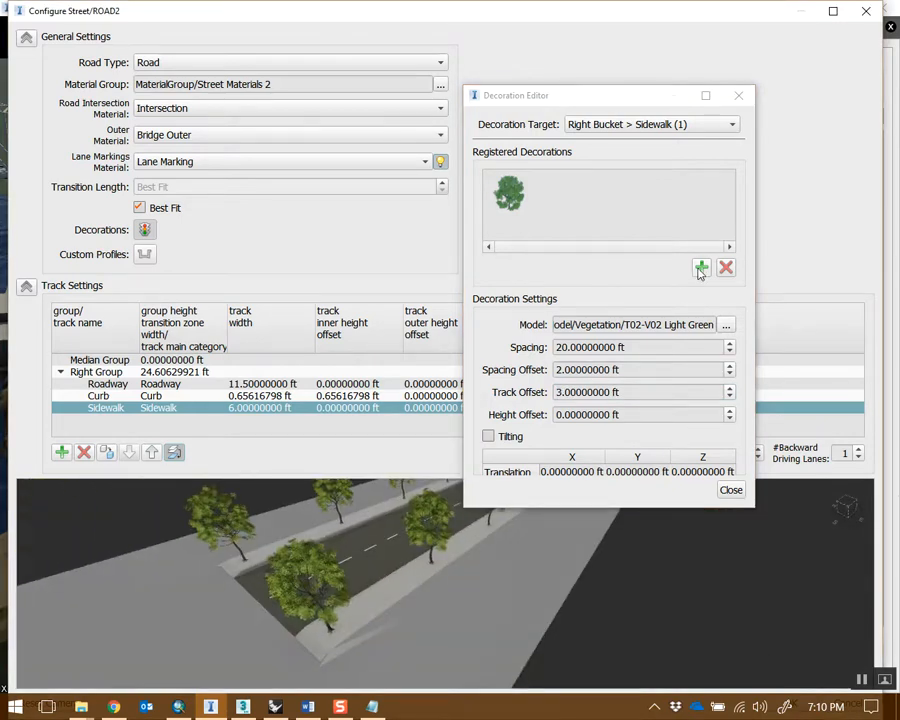
# Add the Oleander model from 3D Model/Vegetation as a second decoration on the right sidewalk
pyautogui.click(701, 268)
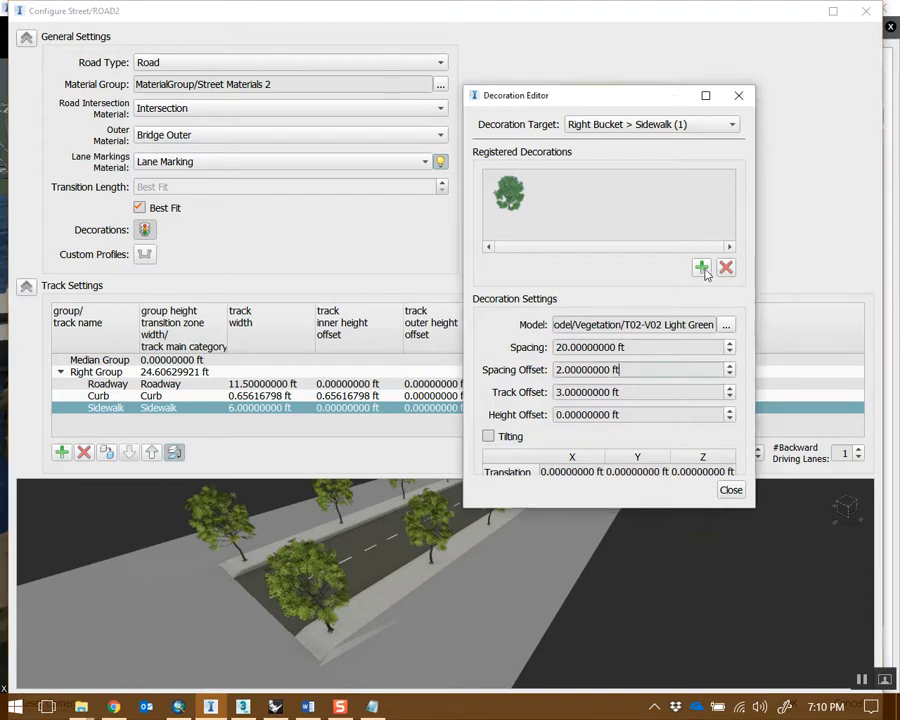
pyautogui.moveTo(570, 361); pyautogui.dragTo(572, 283)
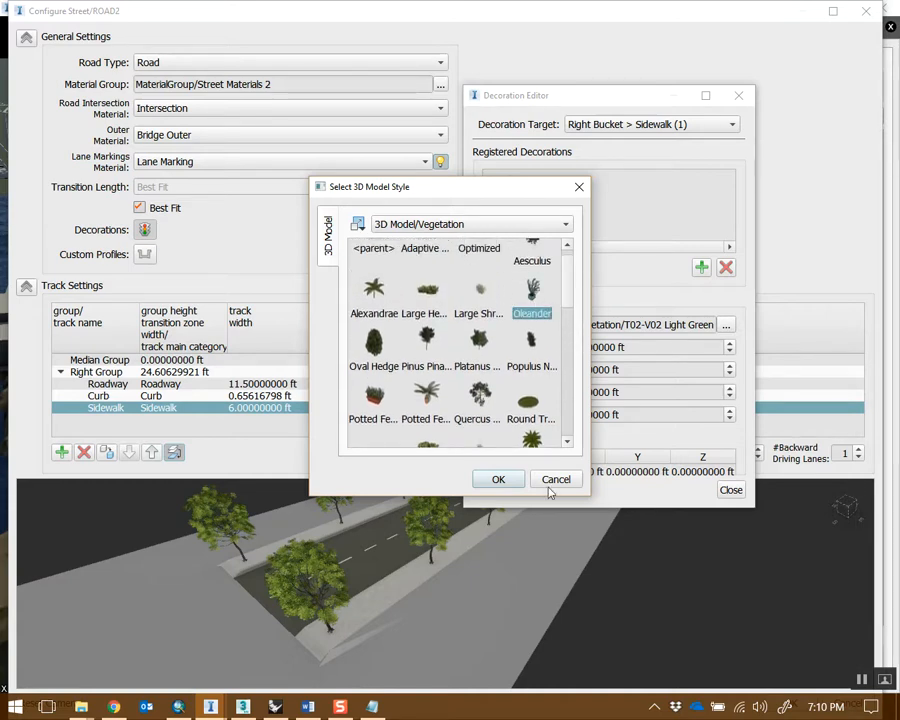
pyautogui.click(498, 479)
pyautogui.moveTo(408, 556); pyautogui.dragTo(473, 549)
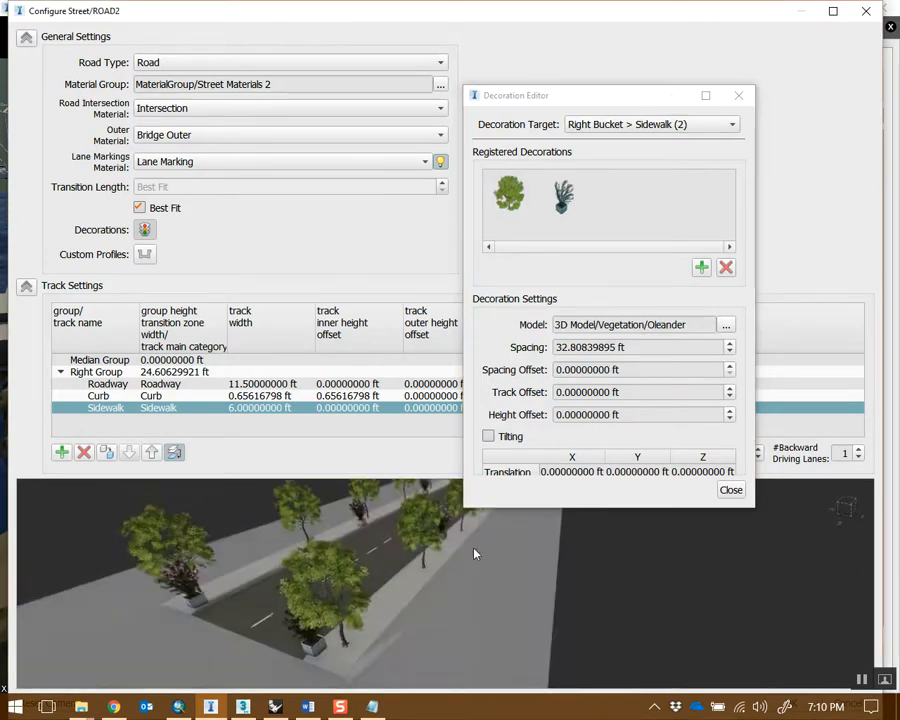
# Set the Oleander decoration's track offset to 2 ft and its spacing to 50 ft, checking the road preview
pyautogui.click(623, 427)
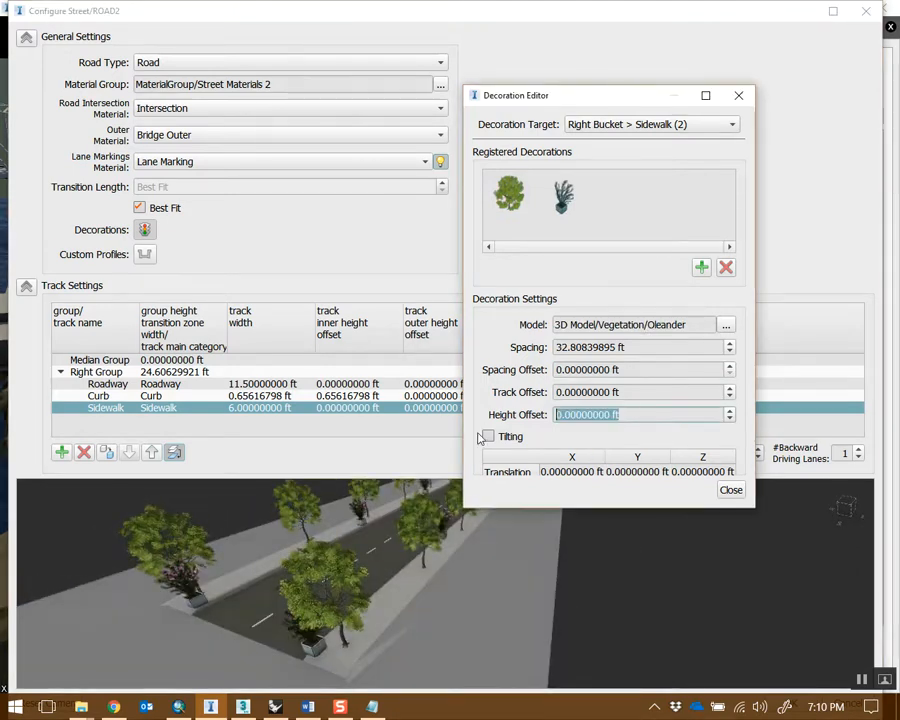
pyautogui.click(634, 391)
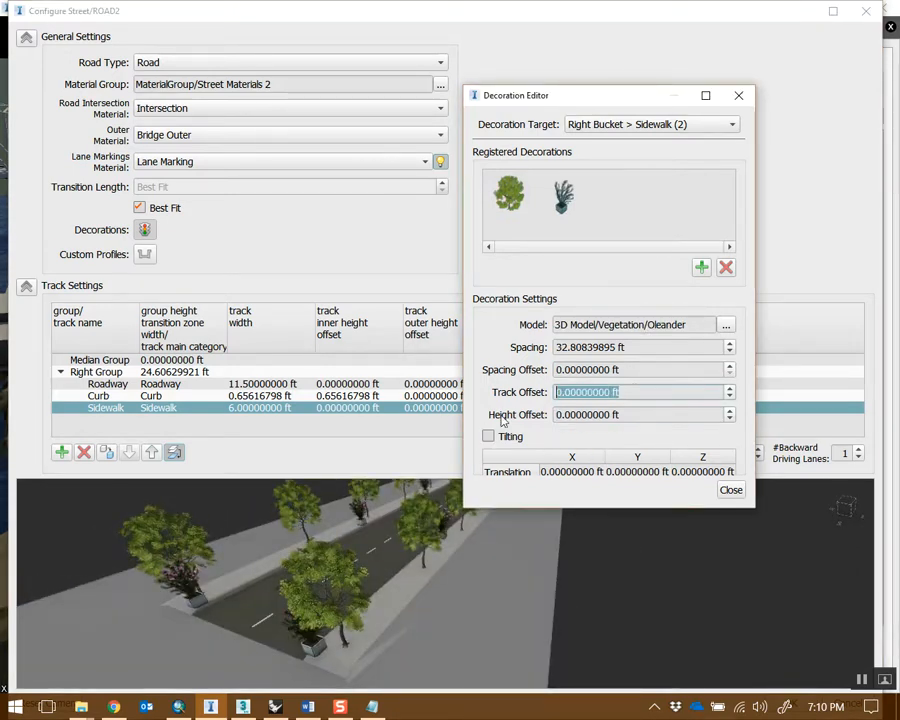
pyautogui.write('2')
pyautogui.click(640, 369)
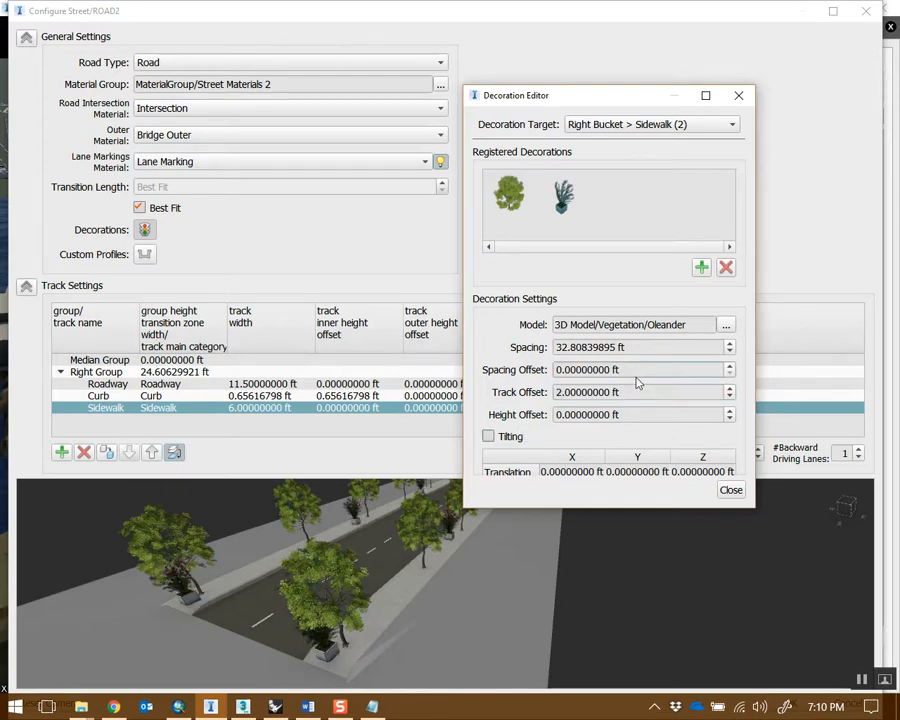
pyautogui.click(634, 353)
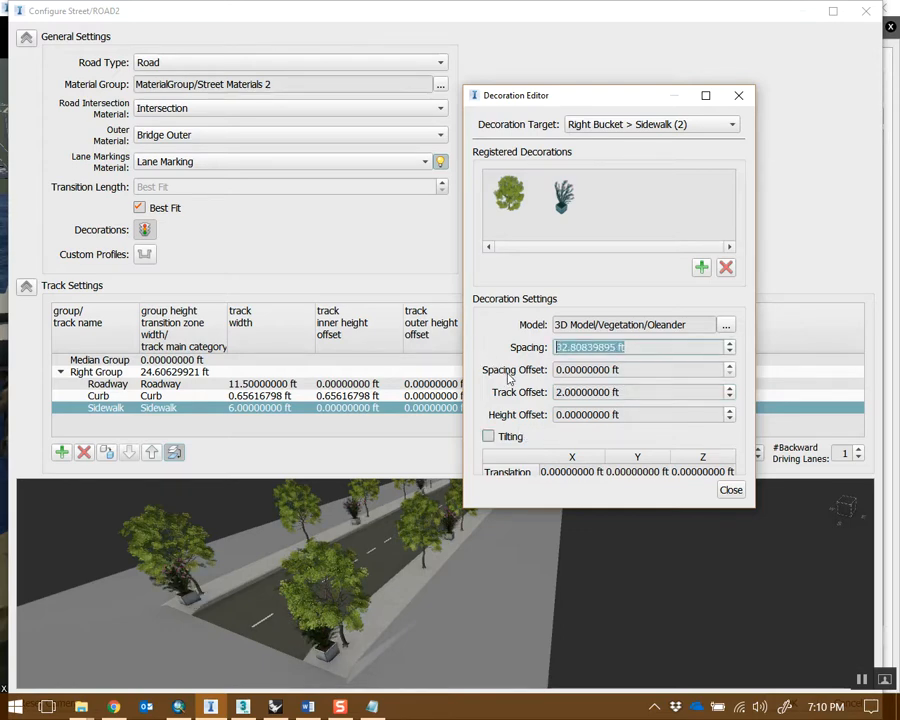
pyautogui.write('50')
pyautogui.moveTo(530, 585); pyautogui.dragTo(450, 603)
pyautogui.scroll(3, 450, 603)
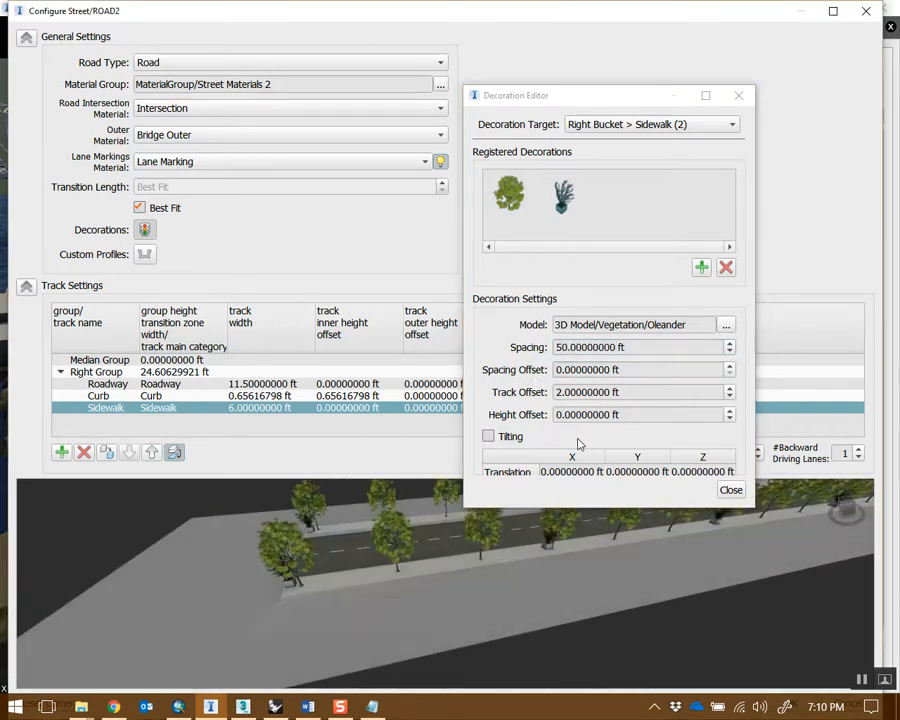
# Try a 20 ft spacing offset for the Oleander decoration
pyautogui.click(644, 366)
pyautogui.write('2')
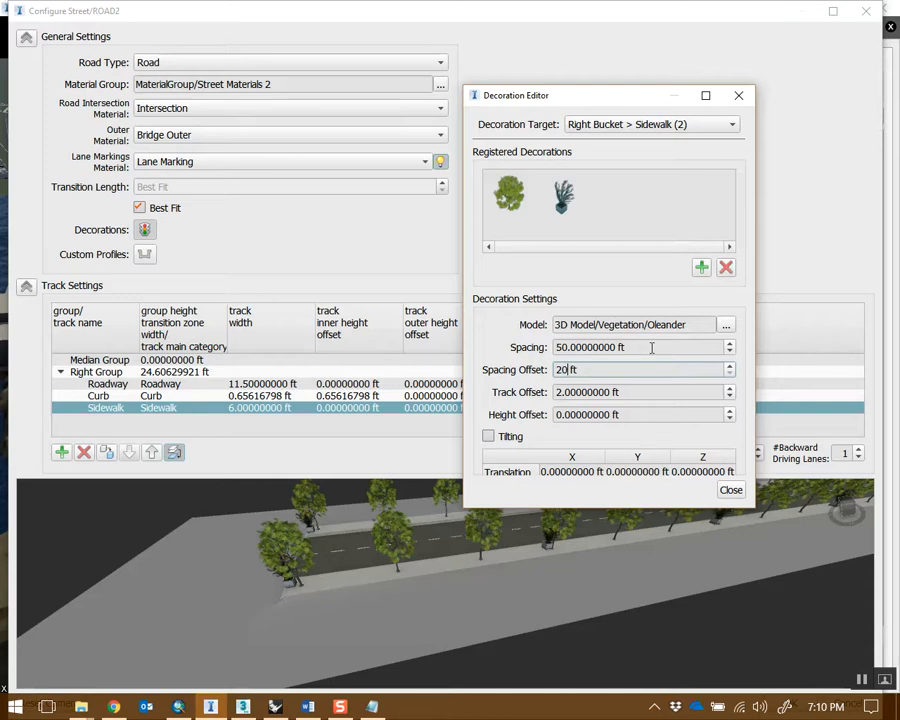
pyautogui.write('0')
pyautogui.click(651, 347)
# Set the Oleander decoration's spacing offset to 10 ft and check the planters in the road preview
pyautogui.press('Tab')
pyautogui.write('10')
pyautogui.press('Return')
pyautogui.moveTo(553, 592); pyautogui.dragTo(560, 552)
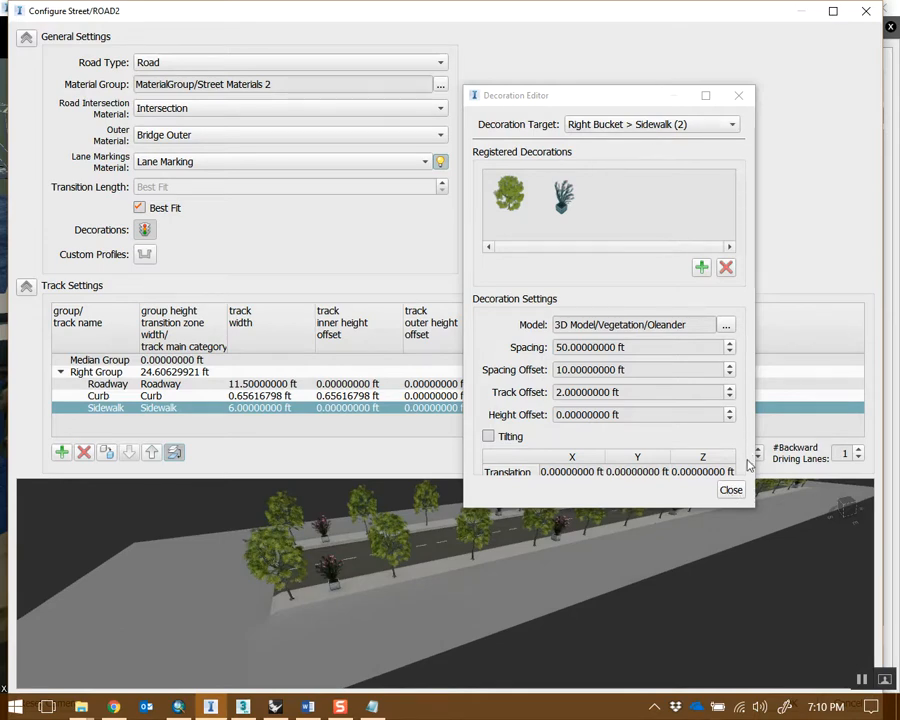
# Finish editing the ROAD2 decorations and apply the ROAD2 style to the road between the park and the parking lot
pyautogui.click(731, 489)
pyautogui.moveTo(647, 568); pyautogui.dragTo(417, 521)
pyautogui.moveTo(720, 17); pyautogui.dragTo(687, 4)
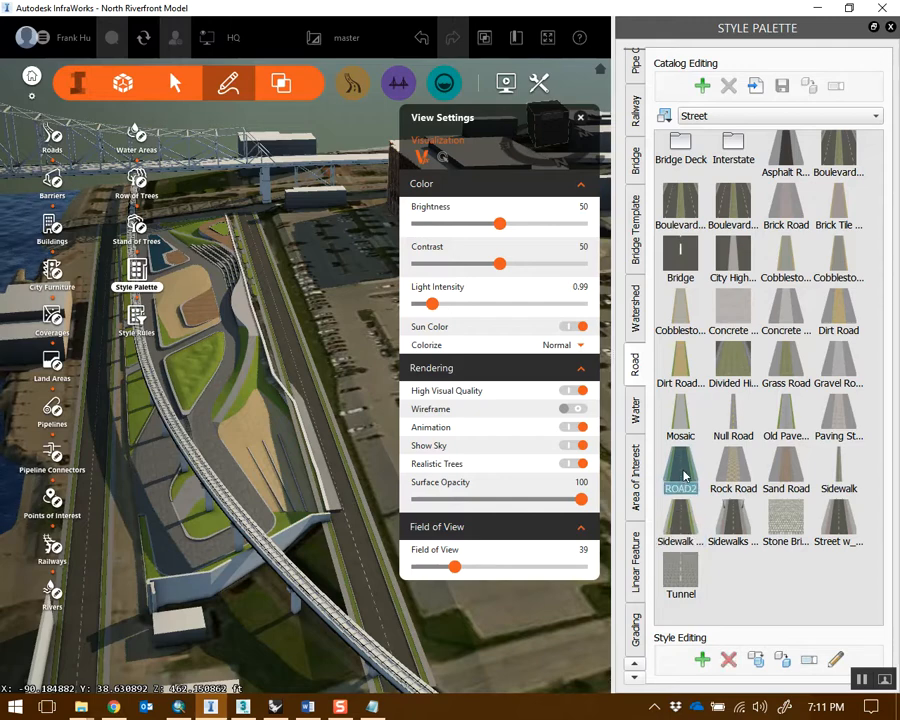
pyautogui.moveTo(690, 478); pyautogui.dragTo(258, 370)
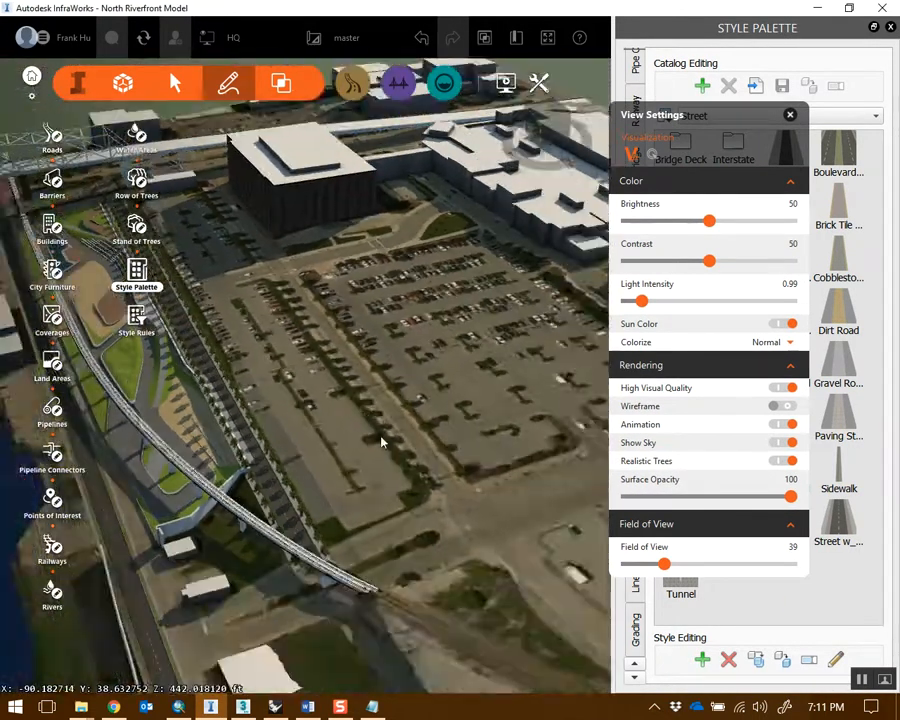
# Examine the restyled road and its sidewalk trees alongside the park from above and from oblique angles
pyautogui.moveTo(381, 441); pyautogui.dragTo(263, 356)
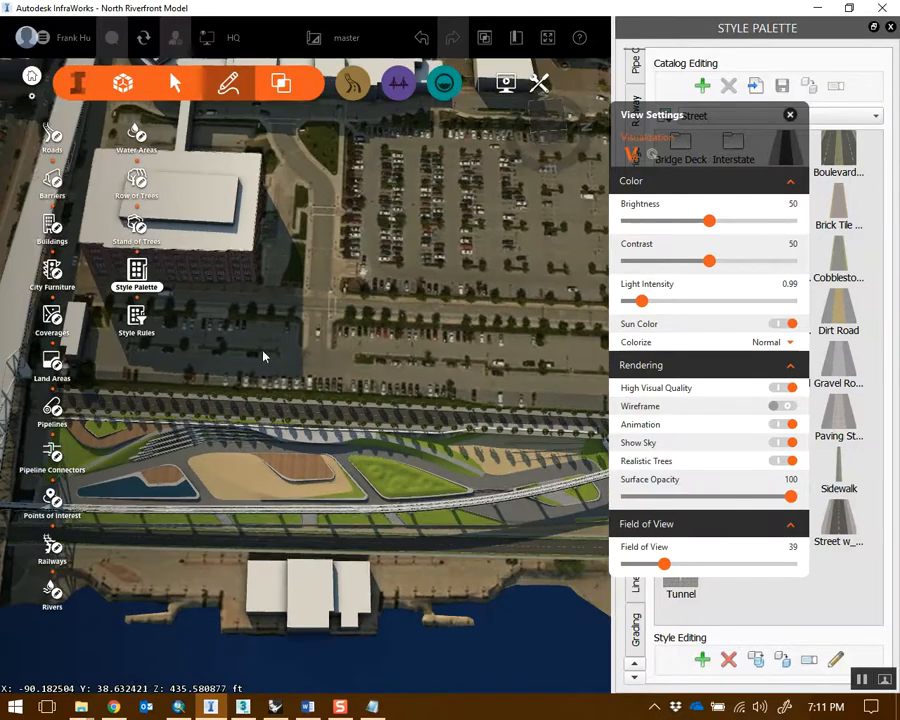
pyautogui.moveTo(354, 415); pyautogui.dragTo(281, 375)
pyautogui.moveTo(716, 118); pyautogui.dragTo(720, 92)
pyautogui.moveTo(368, 350); pyautogui.dragTo(476, 377)
pyautogui.moveTo(347, 341); pyautogui.dragTo(347, 398)
pyautogui.moveTo(466, 321); pyautogui.dragTo(329, 350)
pyautogui.scroll(5, 329, 350)
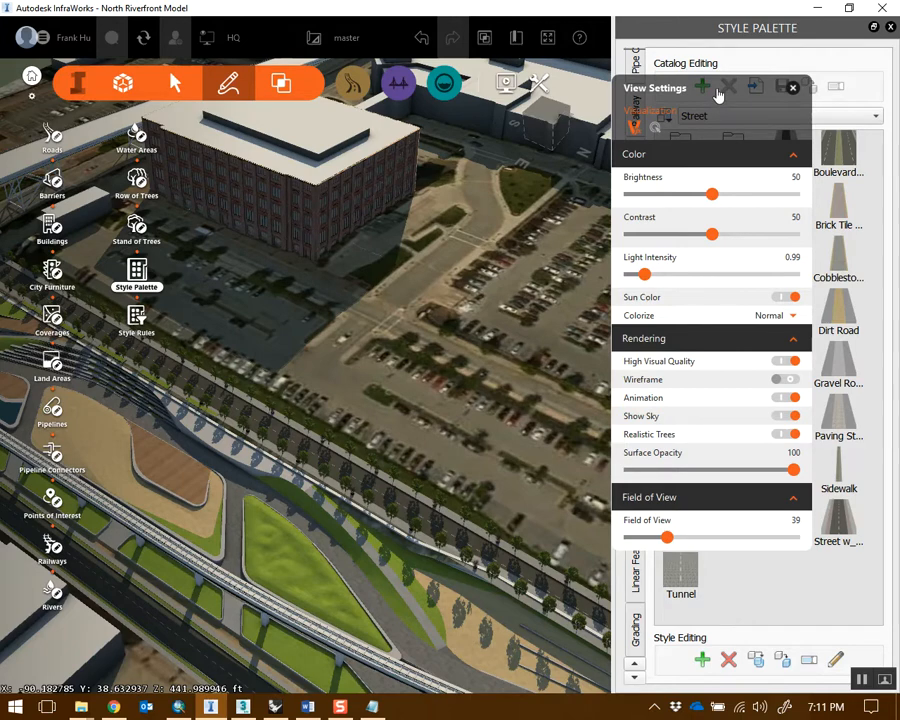
pyautogui.moveTo(717, 95); pyautogui.dragTo(790, 158)
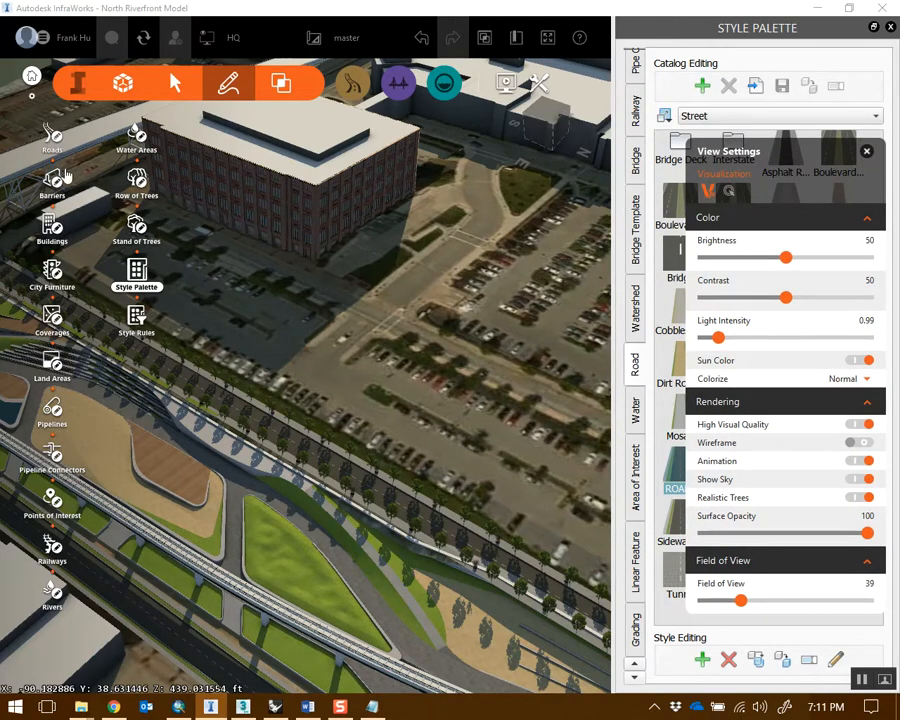
# Draw a straight ROAD2 road about 350 ft long from the access road beside the brick building to the park-side road
pyautogui.click(52, 135)
pyautogui.scroll(-2, 516, 424)
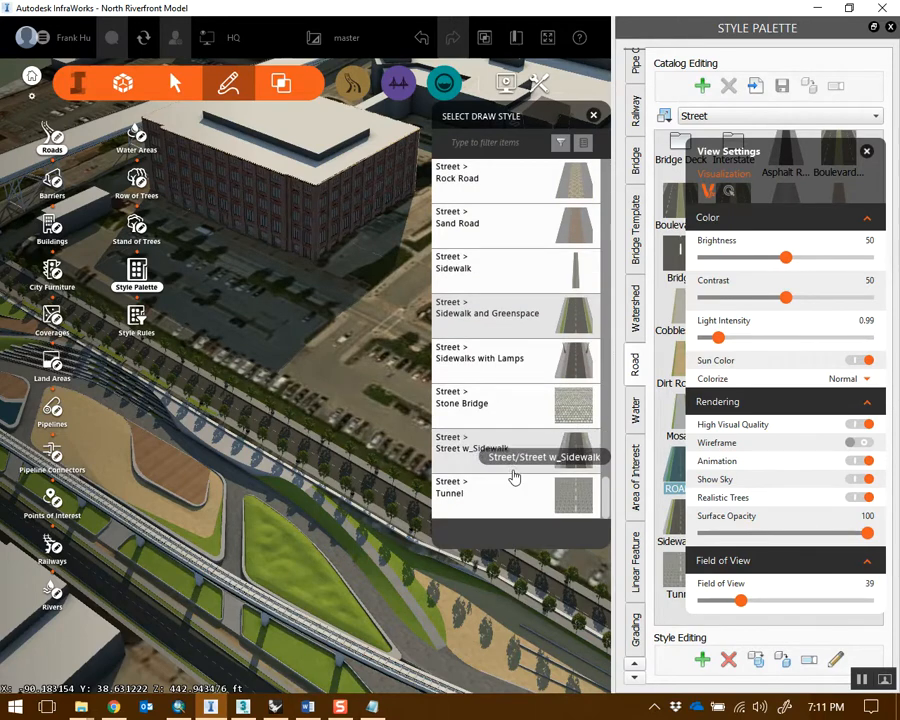
pyautogui.scroll(4, 517, 456)
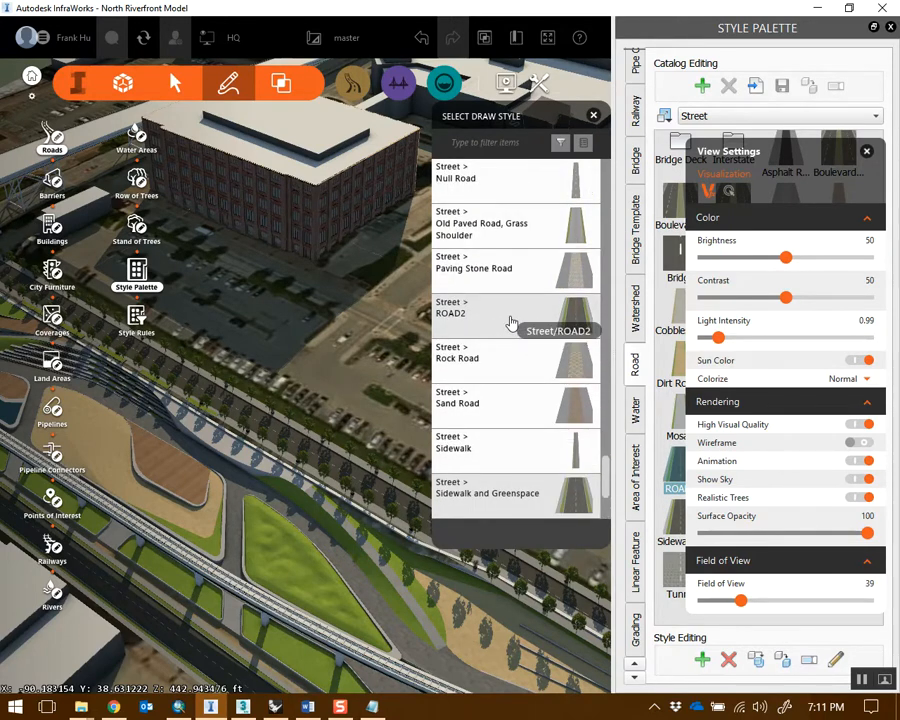
pyautogui.click(510, 322)
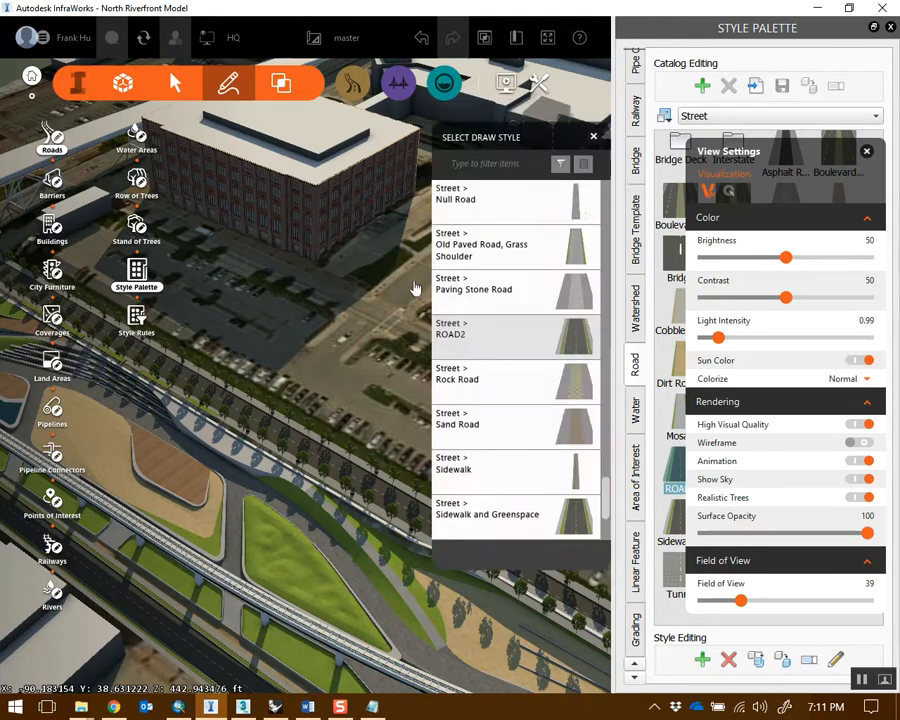
pyautogui.moveTo(233, 290); pyautogui.dragTo(315, 368)
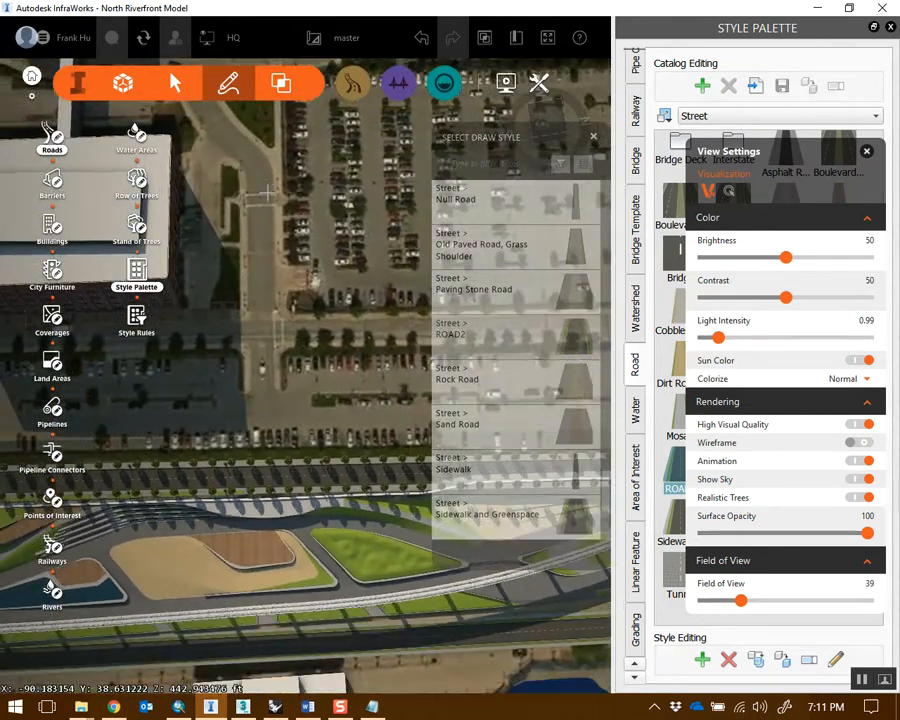
pyautogui.click(256, 181)
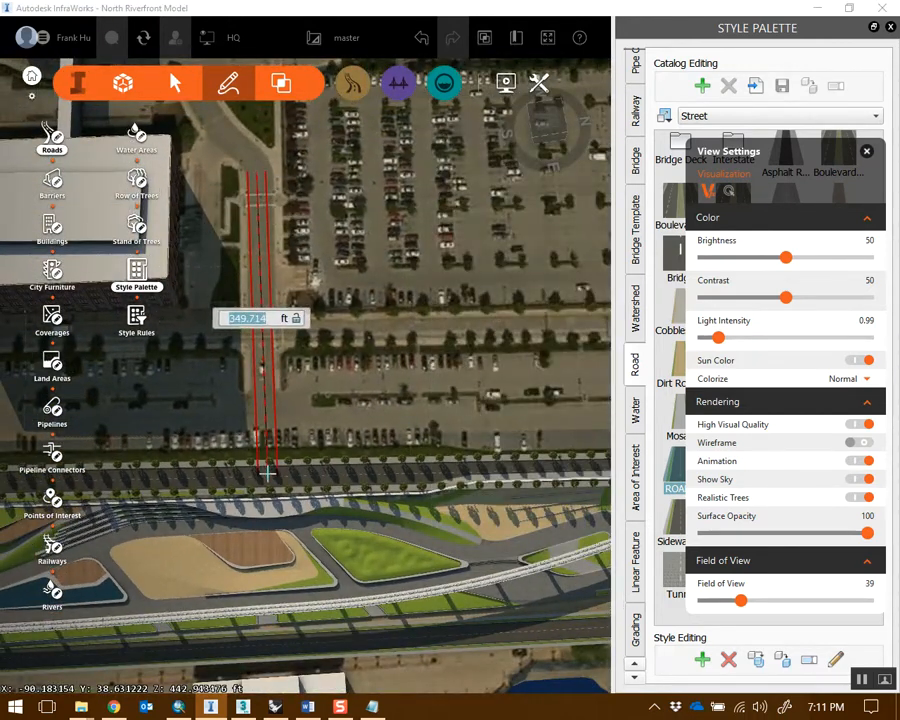
pyautogui.click(267, 476)
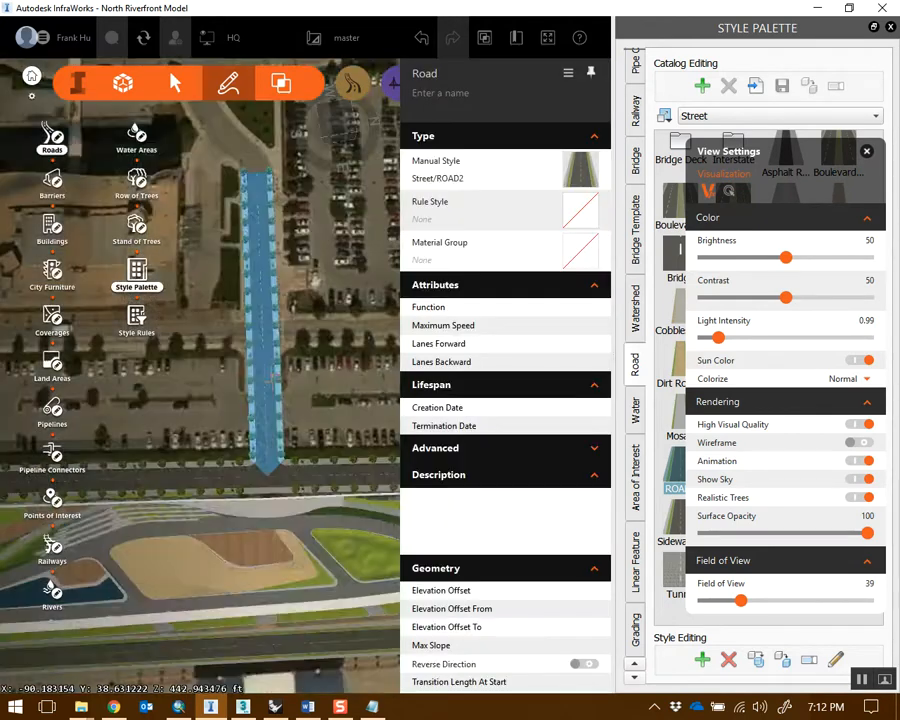
# Finish the first road and draw a straight ROAD2 road between the brick building and its parking lot, meeting that road
pyautogui.press('Escape')
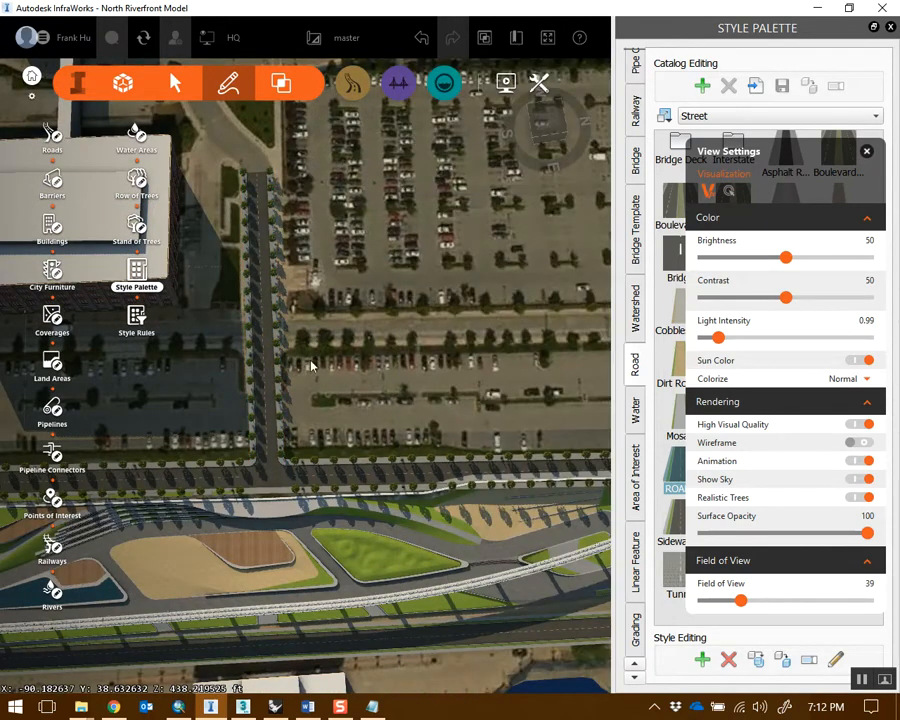
pyautogui.scroll(-2, 312, 368)
pyautogui.moveTo(313, 374); pyautogui.dragTo(372, 376)
pyautogui.moveTo(372, 376); pyautogui.dragTo(518, 372, button='middle')
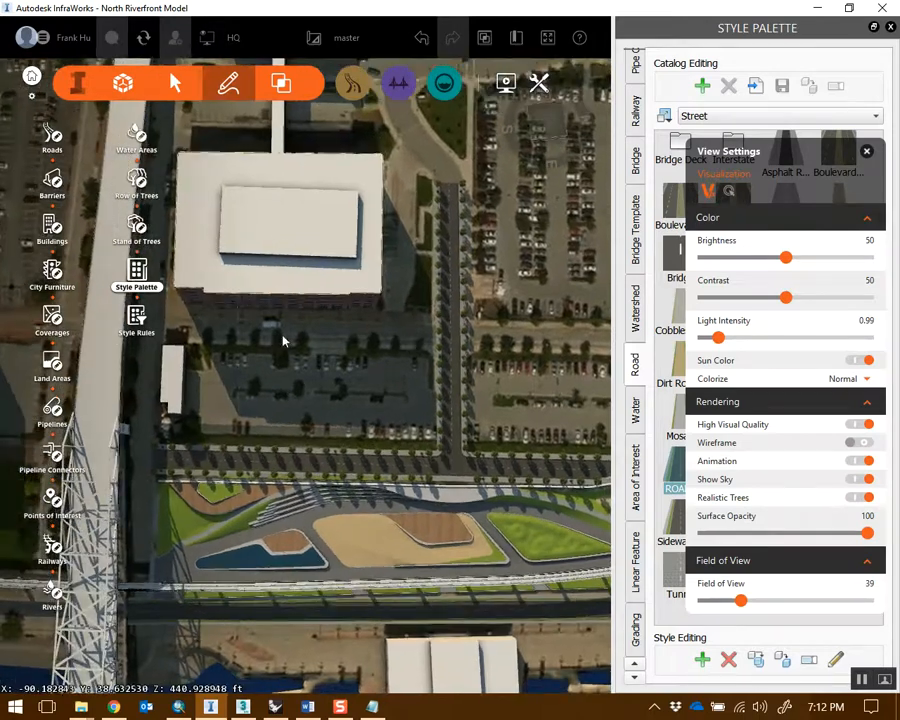
pyautogui.click(50, 136)
pyautogui.moveTo(158, 350); pyautogui.dragTo(128, 331, button='middle')
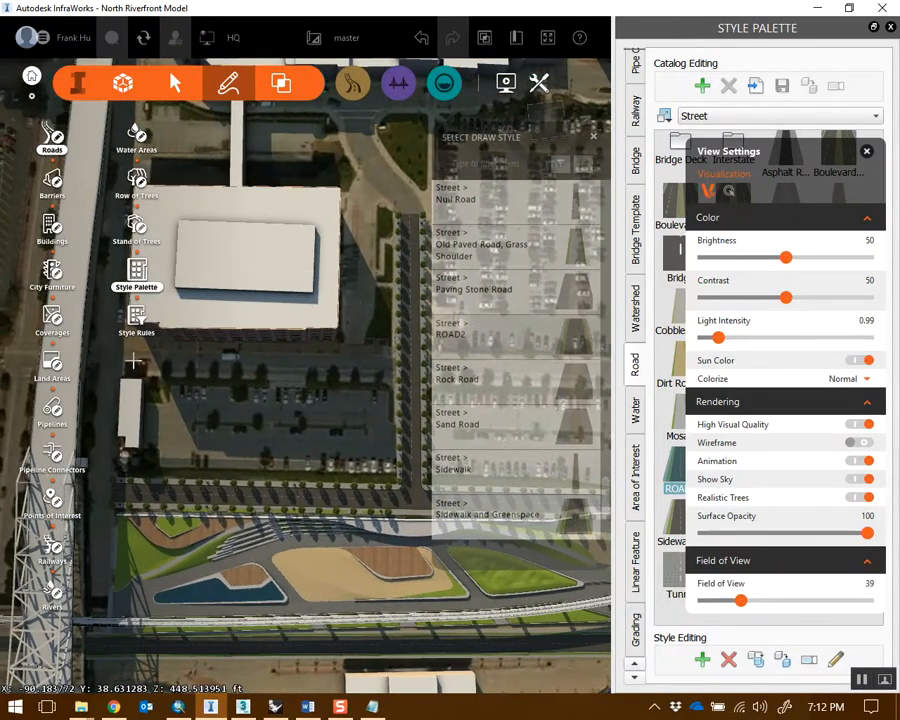
pyautogui.click(132, 362)
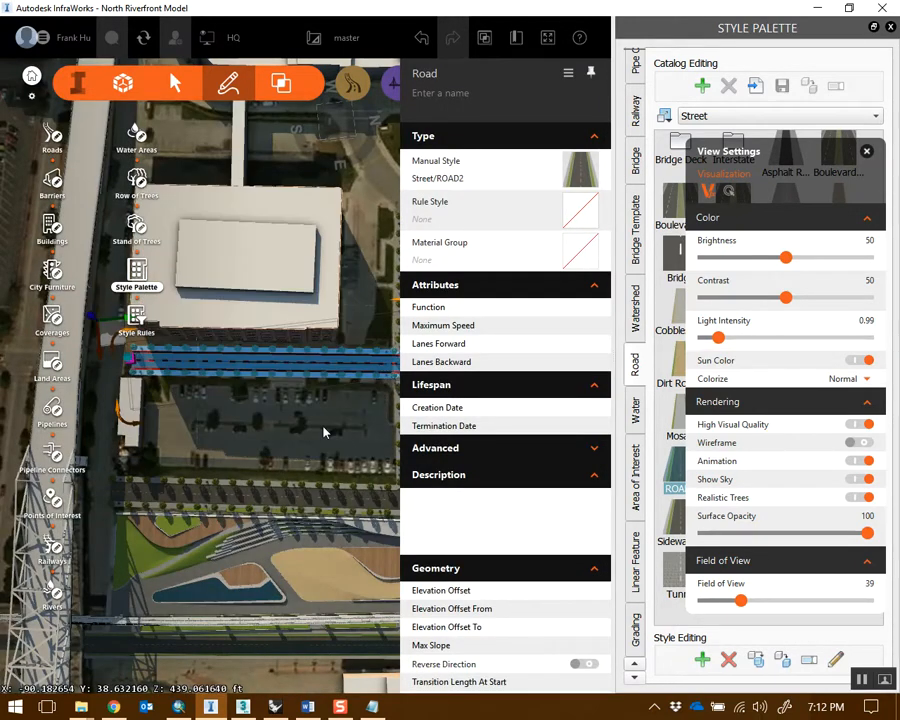
pyautogui.scroll(-3, 323, 432)
pyautogui.press('Escape')
# View the new roads around the park obliquely and turn off High Visual Quality
pyautogui.moveTo(347, 440); pyautogui.dragTo(294, 392)
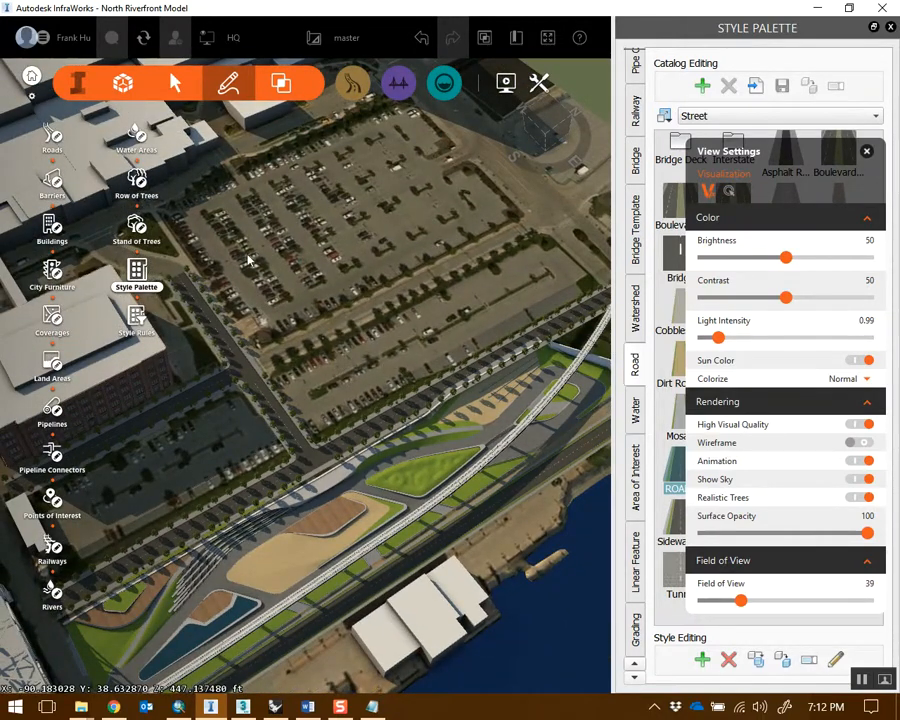
pyautogui.moveTo(333, 373); pyautogui.dragTo(331, 347)
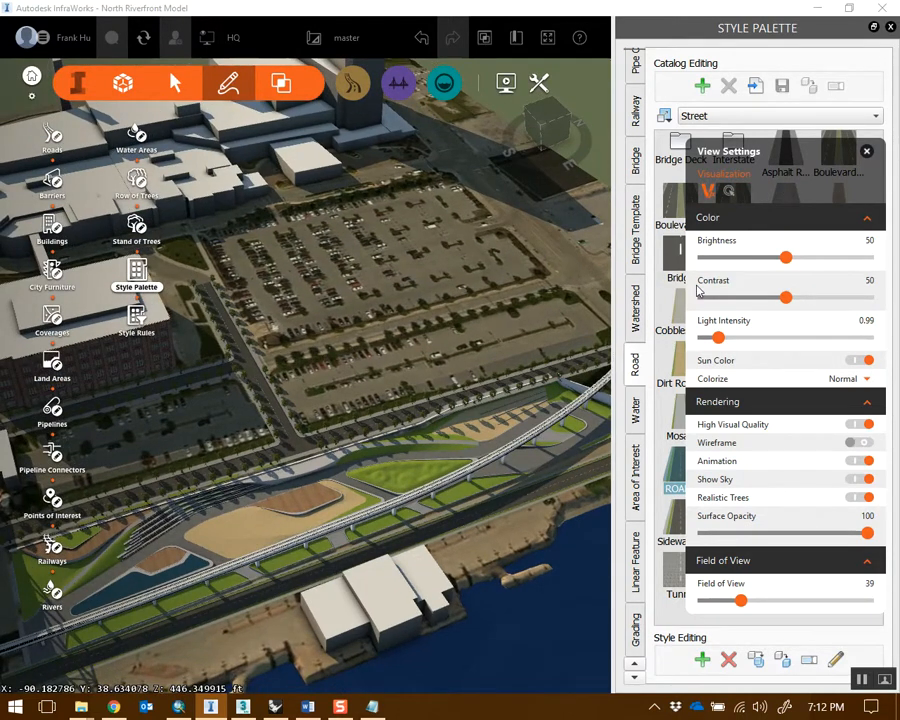
pyautogui.click(862, 425)
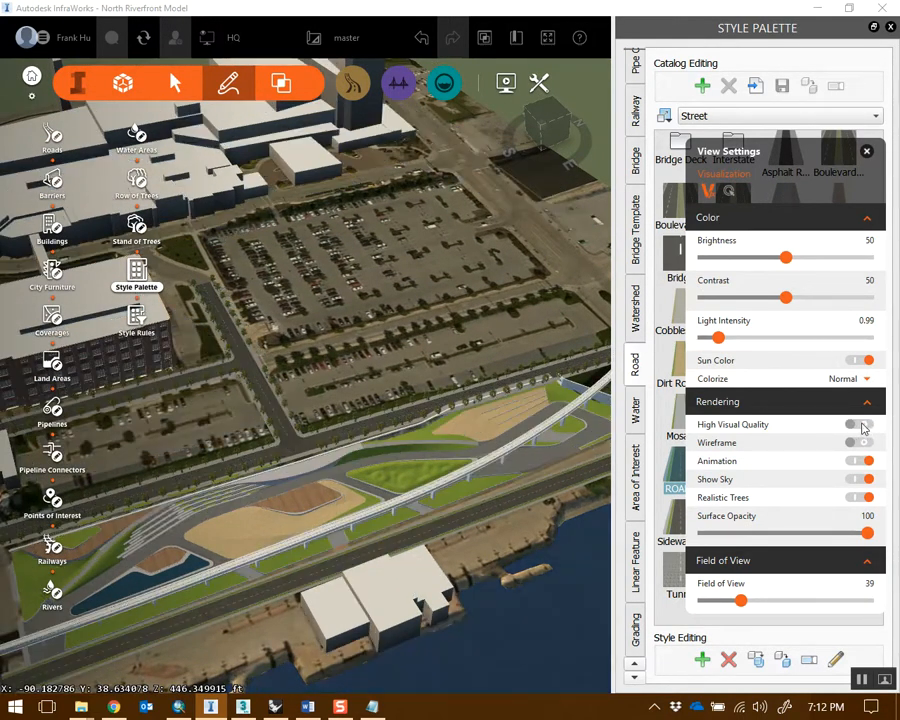
# Switch to the Week 9 folder in File Explorer and locate the REVIT_BUILDING 3ds Max scene file
pyautogui.click(818, 8)
pyautogui.moveTo(808, 204); pyautogui.dragTo(611, 199)
pyautogui.click(676, 198)
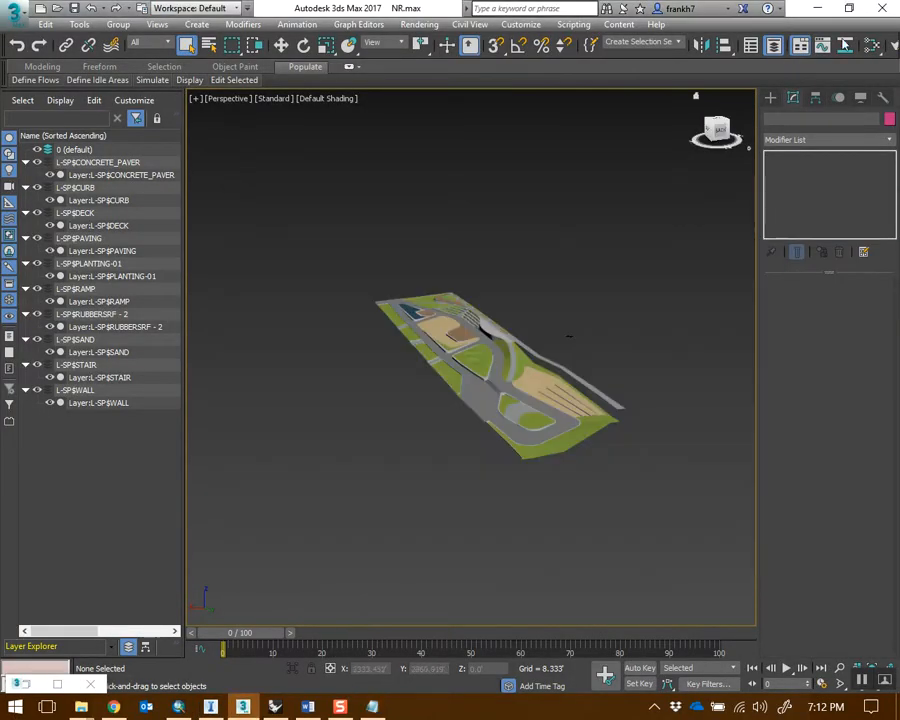
pyautogui.click(821, 8)
pyautogui.moveTo(81, 707)
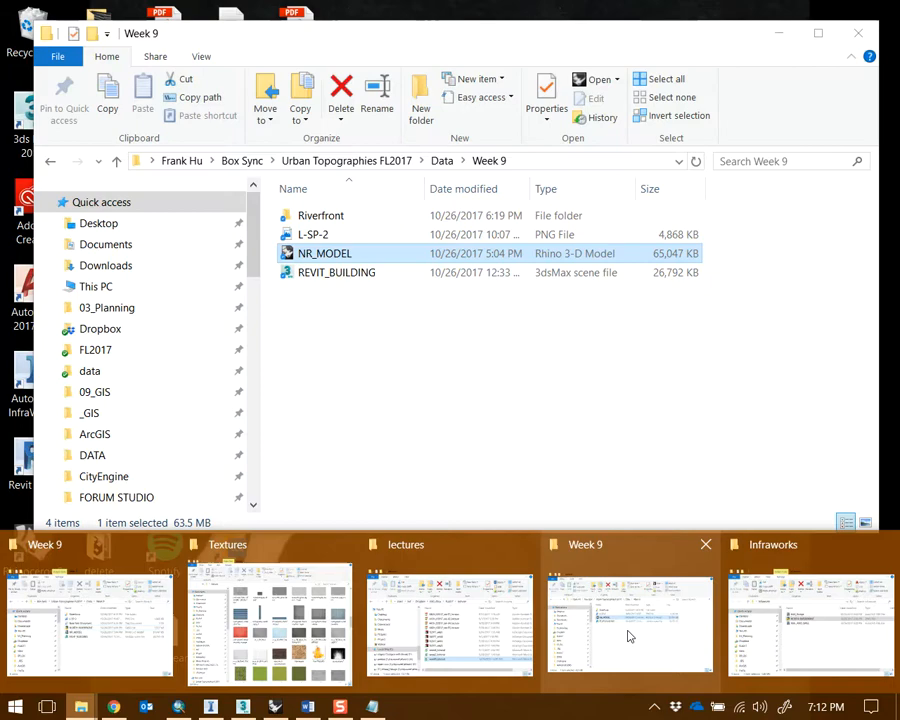
pyautogui.click(628, 634)
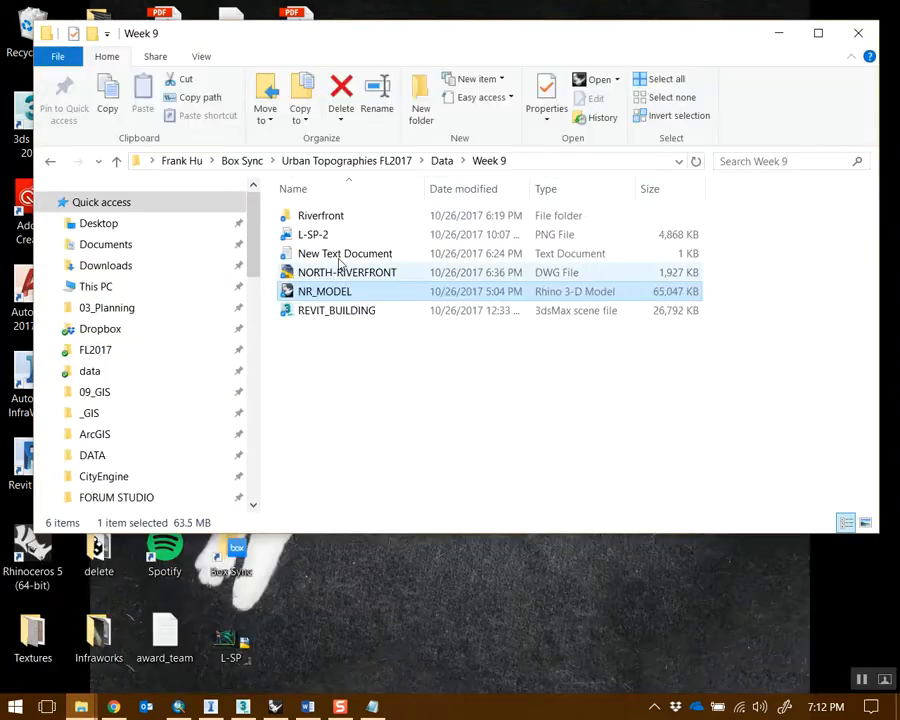
pyautogui.click(350, 312)
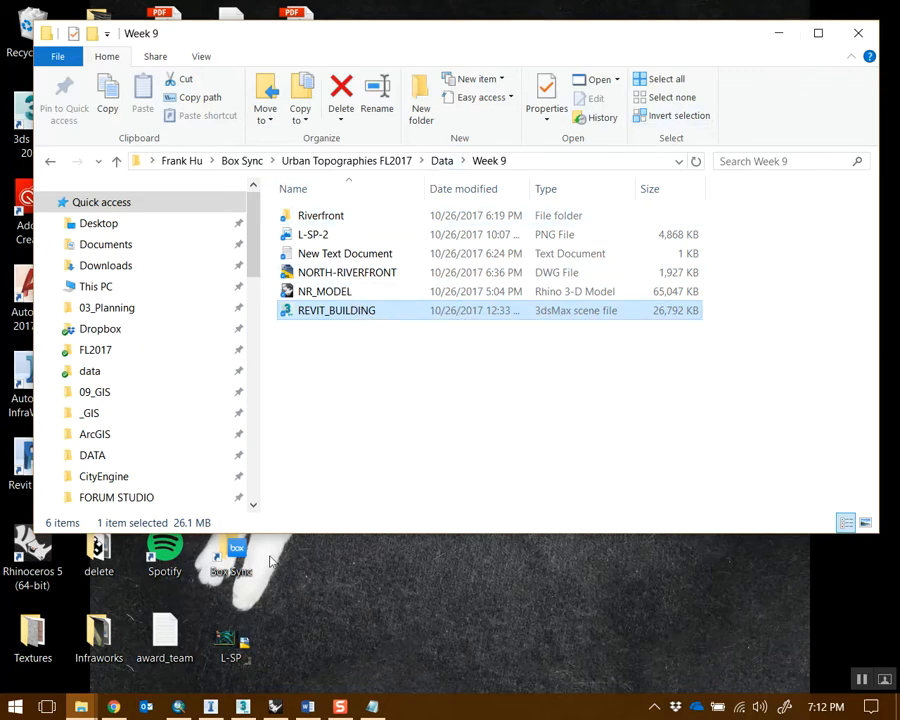
# Switch back to 3ds Max and close the Slate Material Editor
pyautogui.moveTo(242, 705)
pyautogui.click(250, 680)
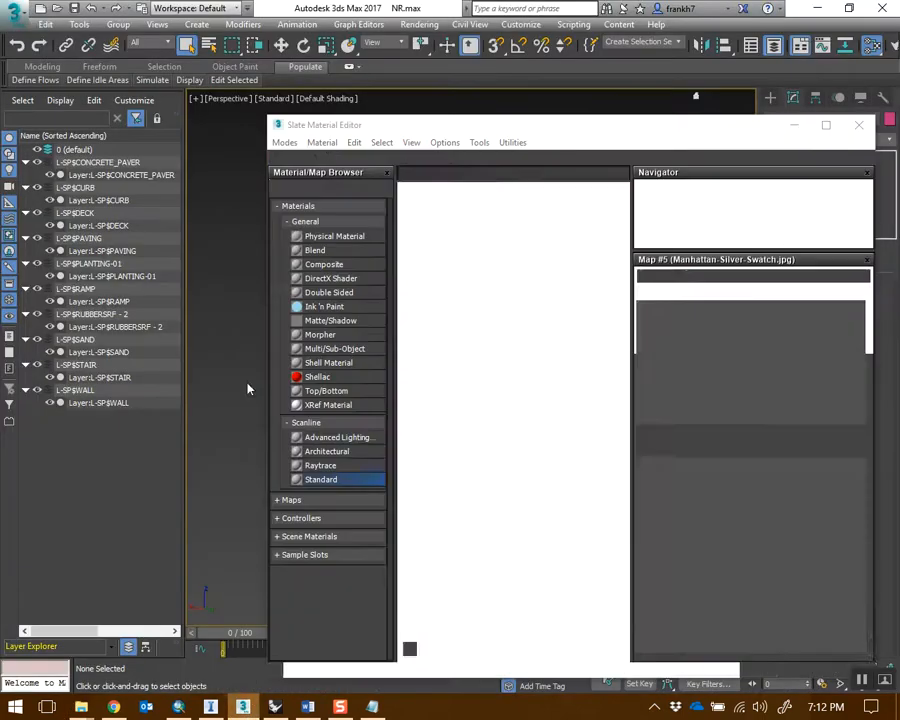
pyautogui.click(858, 124)
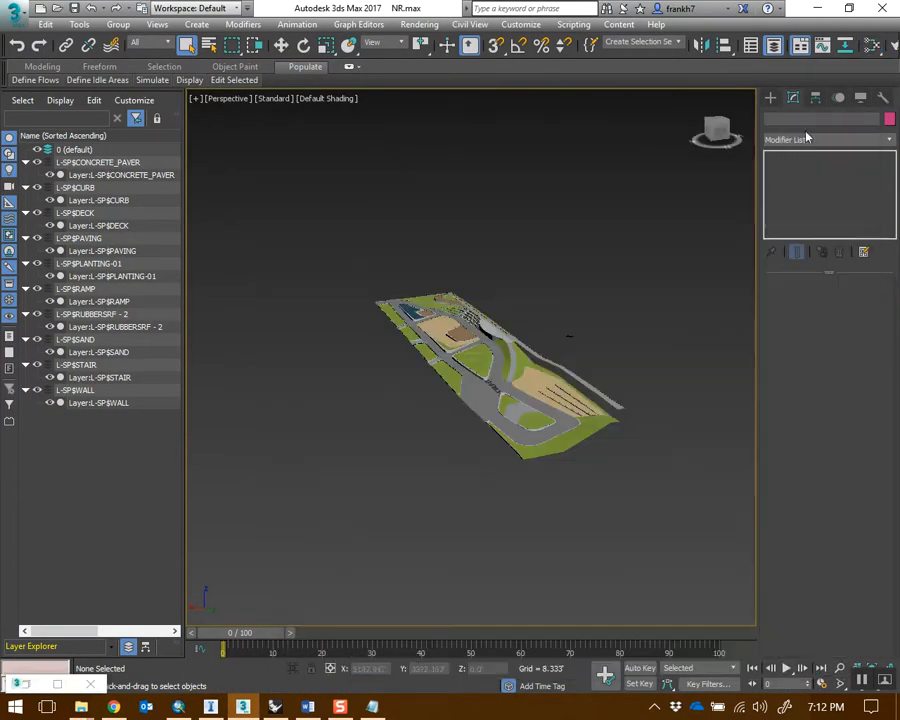
# Open the REVIT_BUILDING scene from the Week 9 folder inside the Box Sync course data
pyautogui.click(15, 25)
pyautogui.click(42, 108)
pyautogui.click(60, 140)
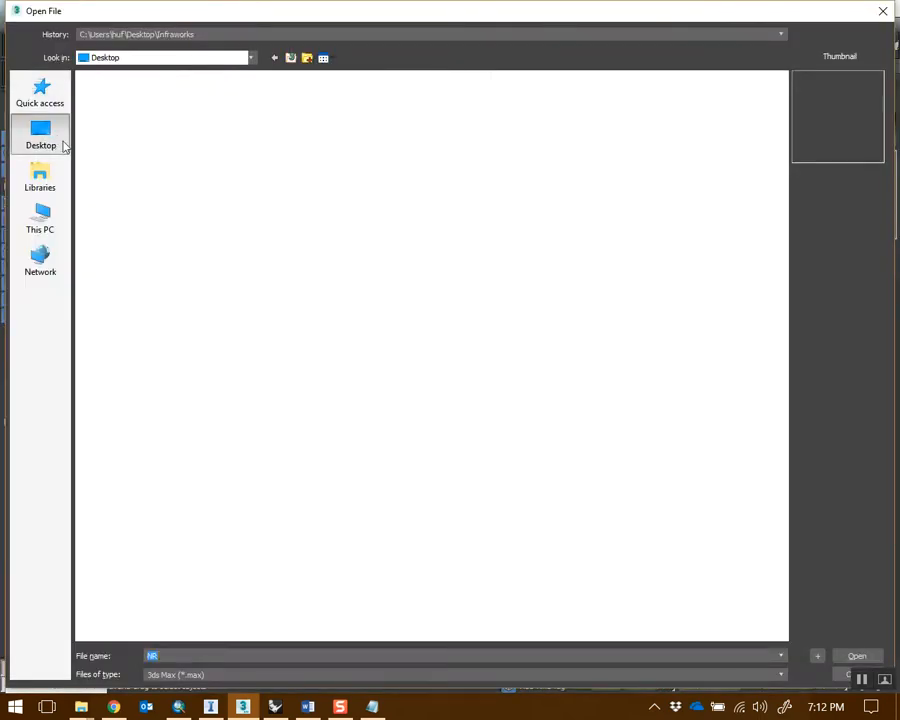
pyautogui.doubleClick(287, 302)
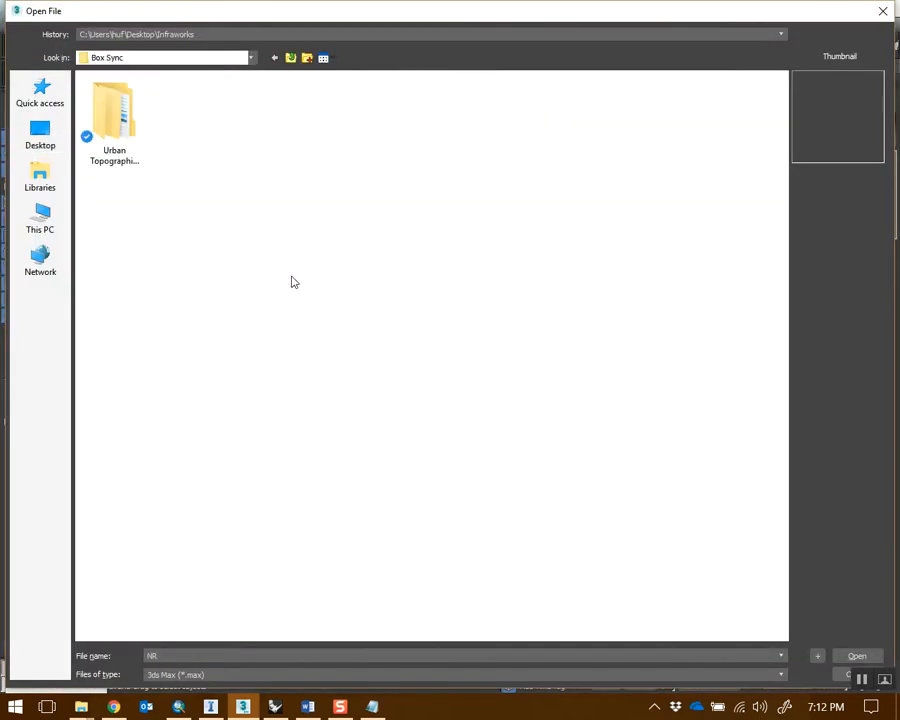
pyautogui.doubleClick(130, 124)
pyautogui.doubleClick(125, 114)
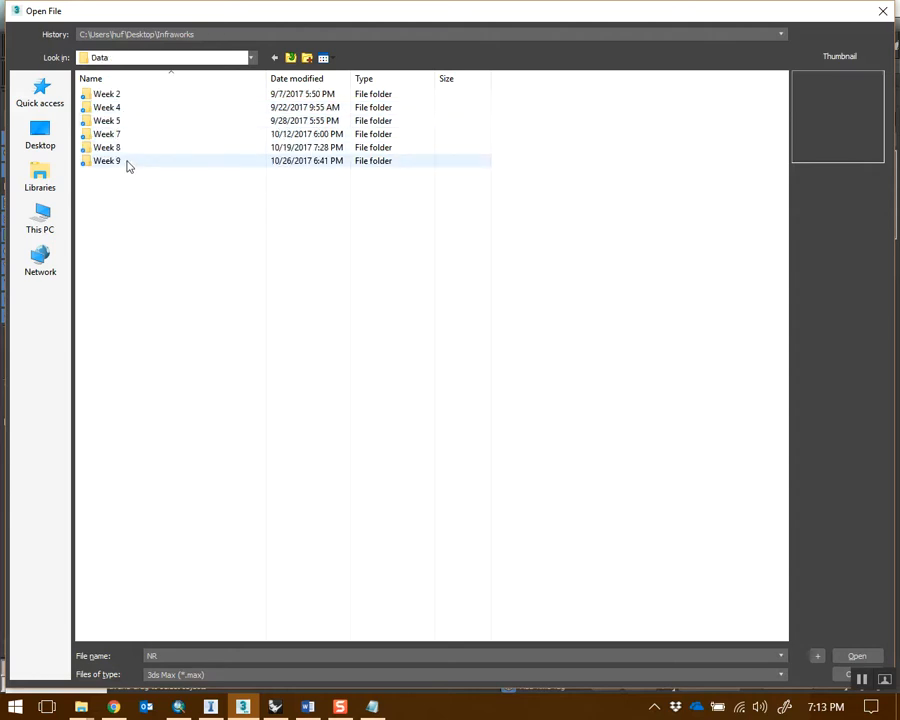
pyautogui.doubleClick(125, 162)
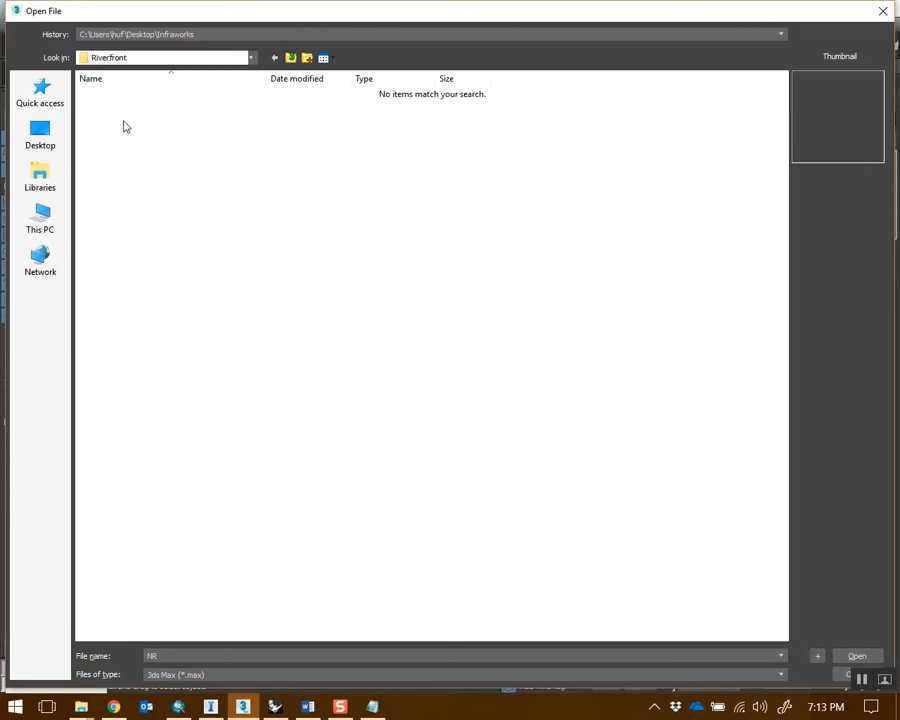
pyautogui.click(291, 57)
pyautogui.click(221, 126)
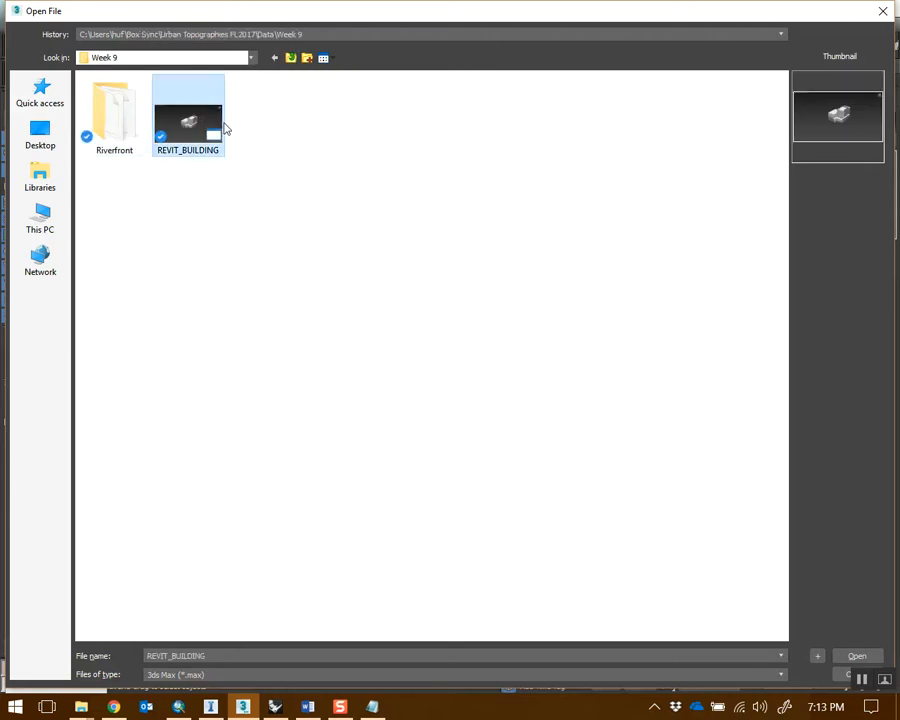
pyautogui.doubleClick(225, 127)
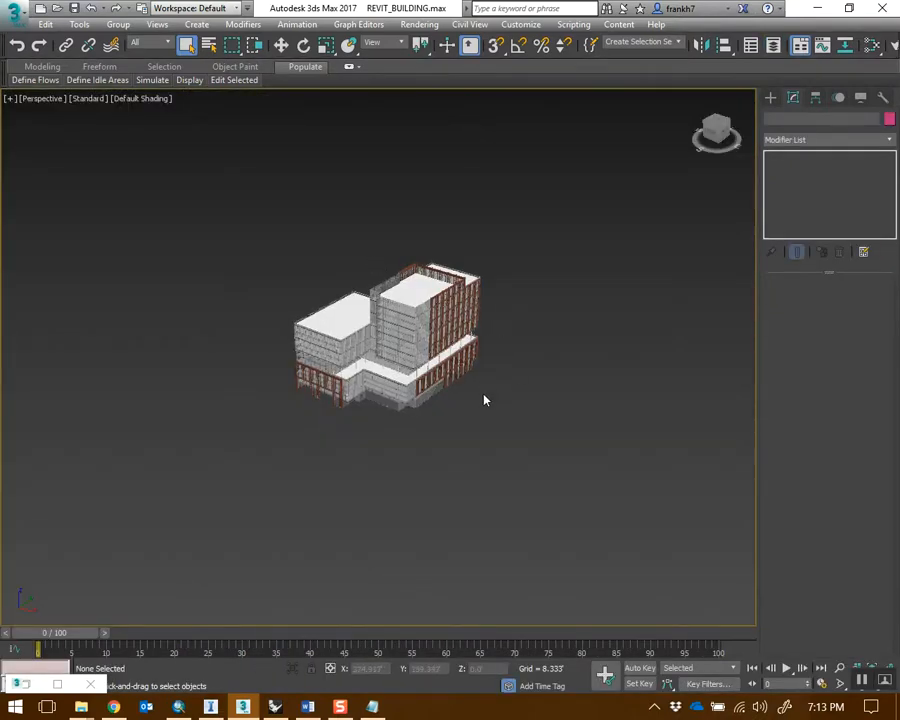
# Examine the building model's massing, curtain walls and brick facade frames from several angles
pyautogui.keyDown('alt'); pyautogui.moveTo(484, 400); pyautogui.dragTo(575, 402, button='middle'); pyautogui.keyUp('alt')
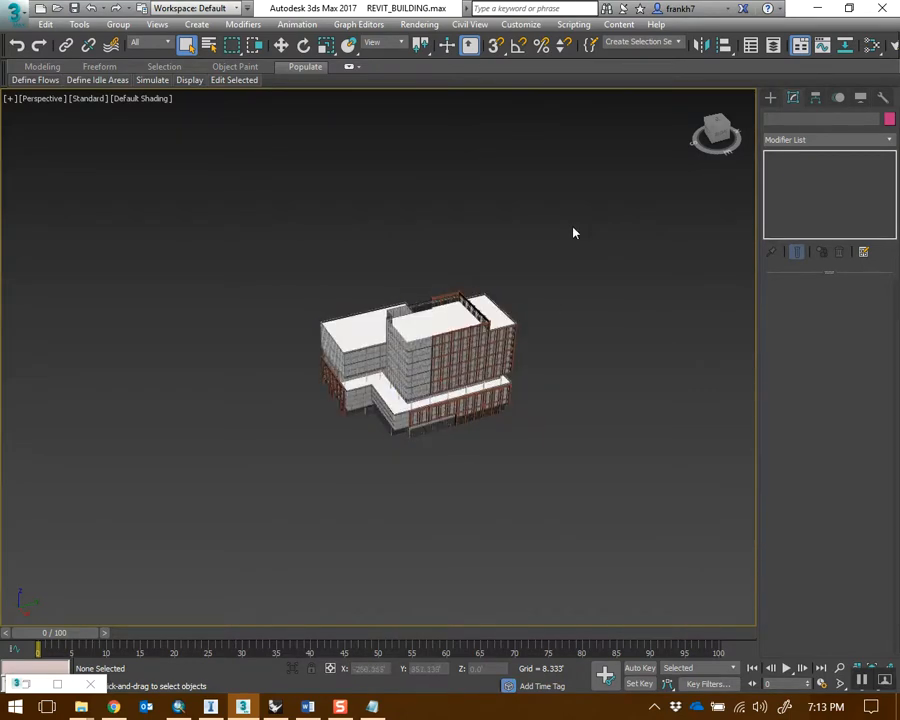
pyautogui.keyDown('alt'); pyautogui.moveTo(560, 273); pyautogui.dragTo(611, 256, button='middle'); pyautogui.keyUp('alt')
pyautogui.scroll(4, 574, 303)
pyautogui.scroll(-2, 620, 305)
pyautogui.scroll(5, 460, 410)
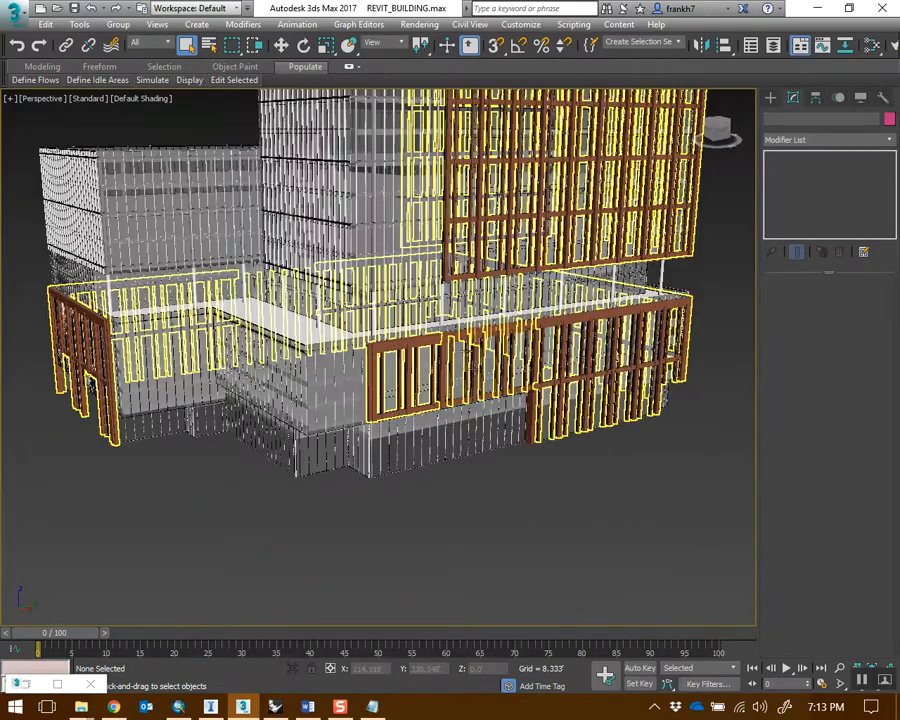
pyautogui.moveTo(660, 410); pyautogui.dragTo(470, 496, button='middle')
pyautogui.scroll(-1, 510, 494)
pyautogui.moveTo(405, 520); pyautogui.dragTo(590, 423, button='middle')
pyautogui.scroll(5, 550, 255)
pyautogui.scroll(-3, 590, 300)
pyautogui.scroll(-6, 590, 300)
pyautogui.keyDown('alt'); pyautogui.moveTo(582, 378); pyautogui.dragTo(556, 436, button='middle'); pyautogui.keyUp('alt')
# Inspect the building's material nodes in the Slate Material Editor, including the brick bitmap material, and close the editor
pyautogui.press('m')
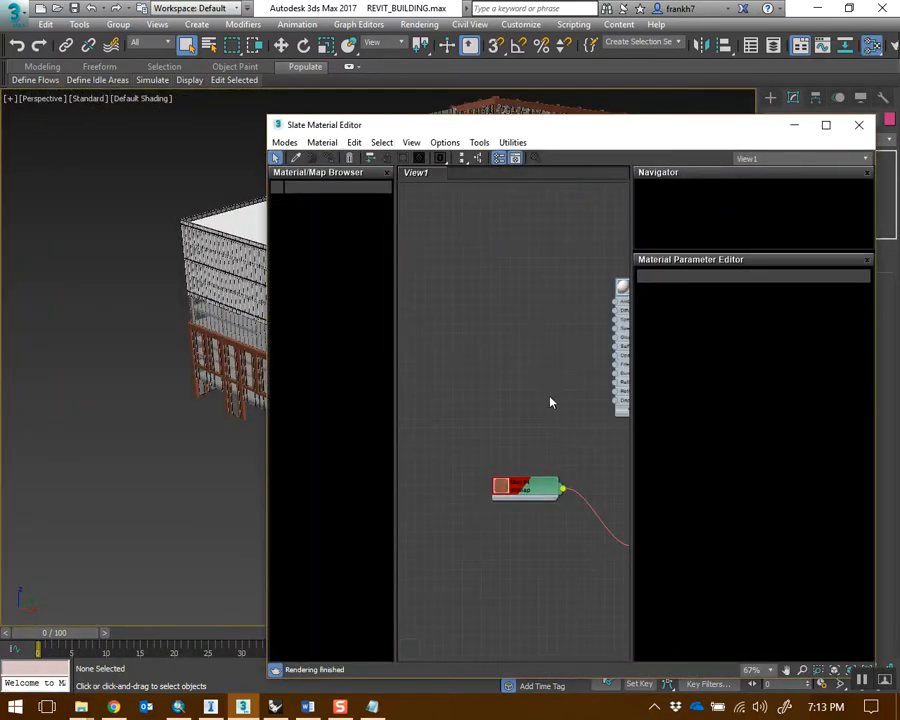
pyautogui.scroll(-4, 504, 402)
pyautogui.moveTo(542, 360)
pyautogui.mouseDown()
pyautogui.moveTo(548, 374)
pyautogui.moveTo(548, 366)
pyautogui.mouseUp()
pyautogui.moveTo(627, 328); pyautogui.dragTo(568, 325, button='middle')
pyautogui.moveTo(568, 324); pyautogui.dragTo(485, 301)
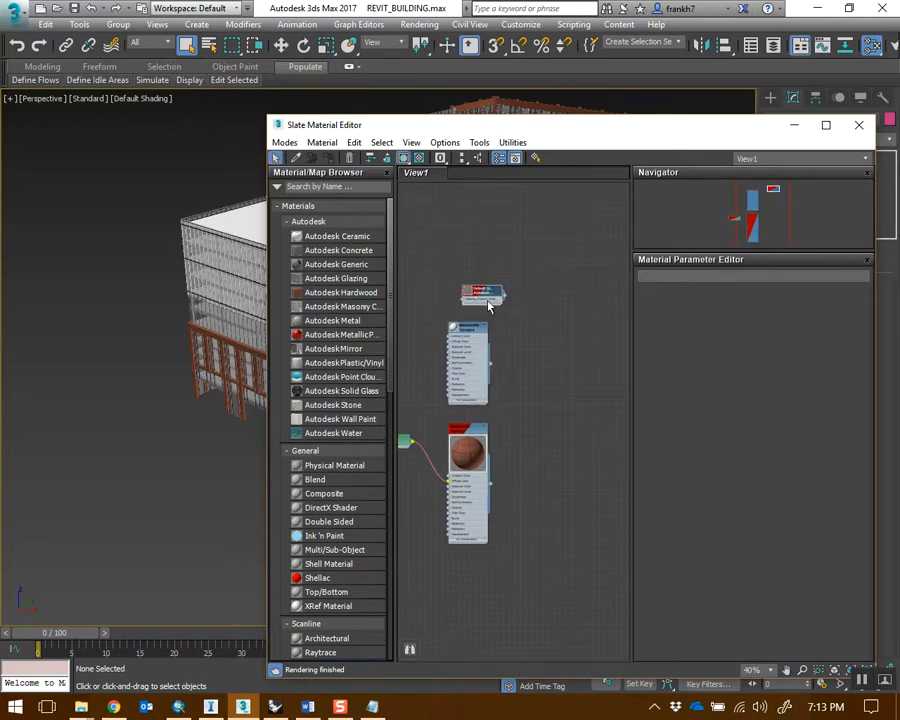
pyautogui.moveTo(510, 130); pyautogui.dragTo(604, 139)
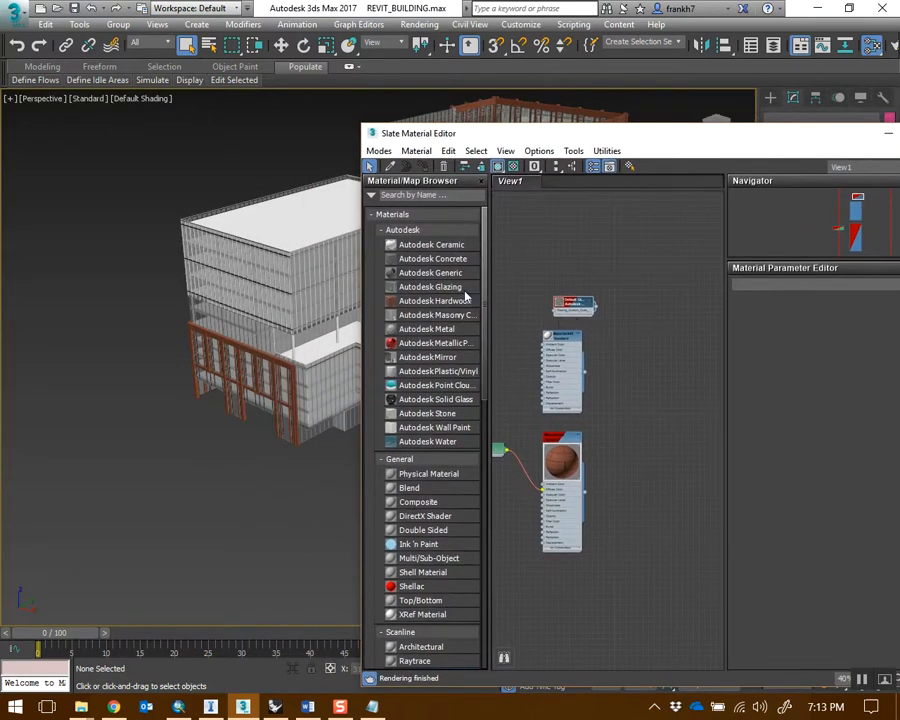
pyautogui.moveTo(822, 141); pyautogui.dragTo(770, 137)
pyautogui.click(834, 126)
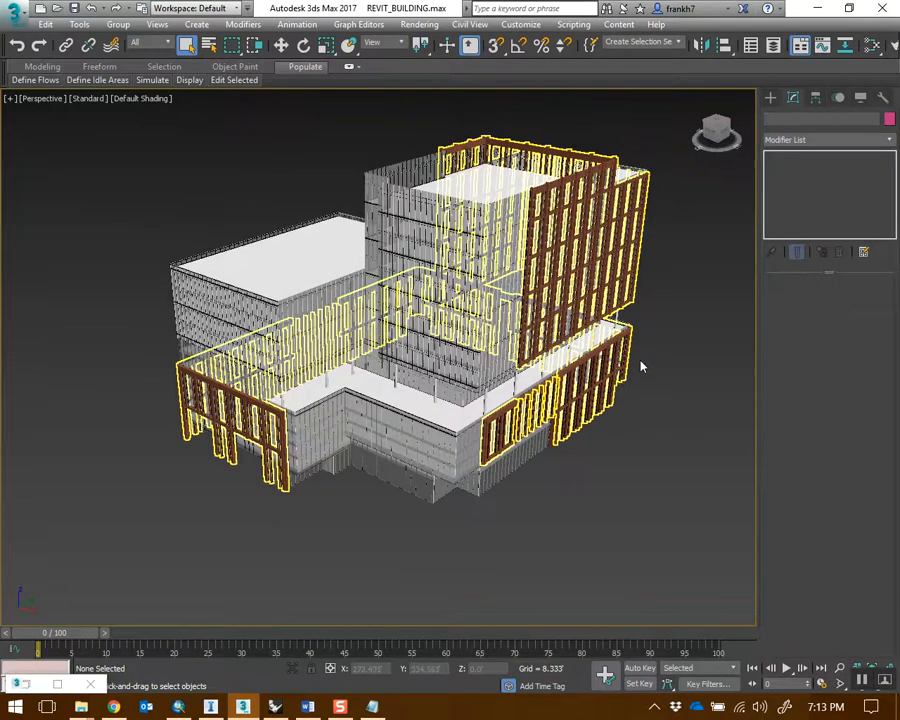
# Examine the tower's glazing and brick frame detail up close, as well as the whole building from outside
pyautogui.scroll(-4, 638, 366)
pyautogui.moveTo(682, 442); pyautogui.dragTo(250, 296, button='middle')
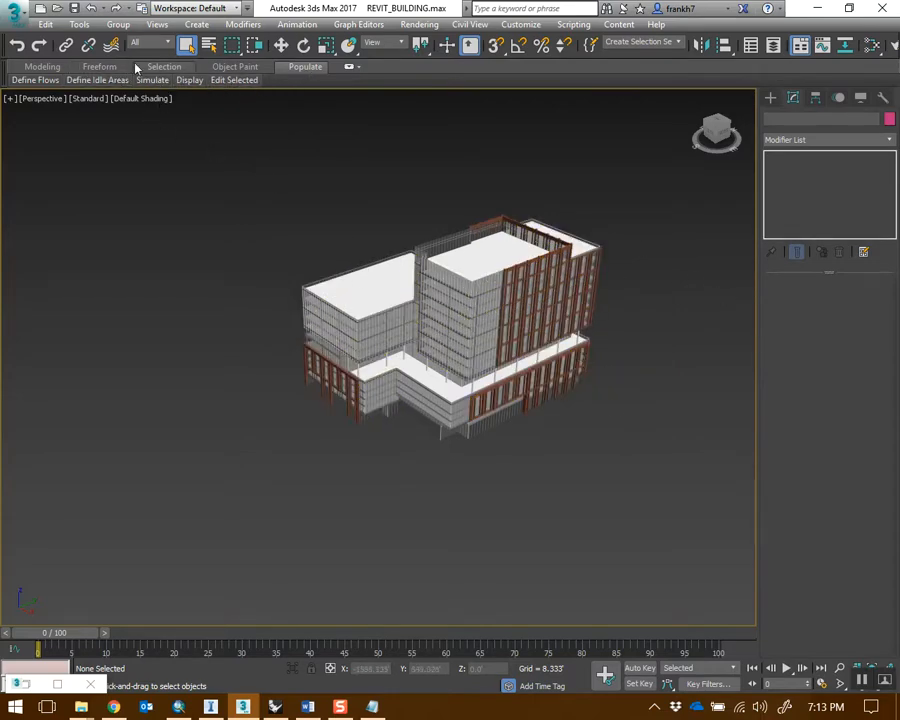
pyautogui.click(526, 34)
pyautogui.click(527, 35)
pyautogui.keyDown('alt'); pyautogui.moveTo(615, 394); pyautogui.dragTo(627, 363, button='middle'); pyautogui.keyUp('alt')
pyautogui.scroll(6, 593, 309)
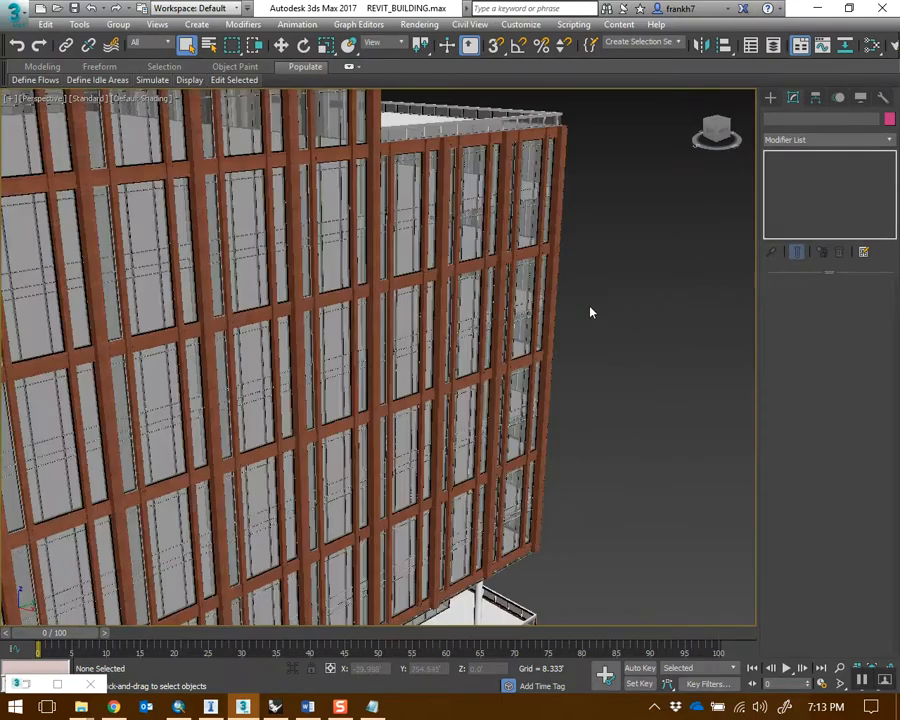
pyautogui.scroll(-3, 581, 338)
pyautogui.moveTo(581, 338); pyautogui.dragTo(633, 298, button='middle')
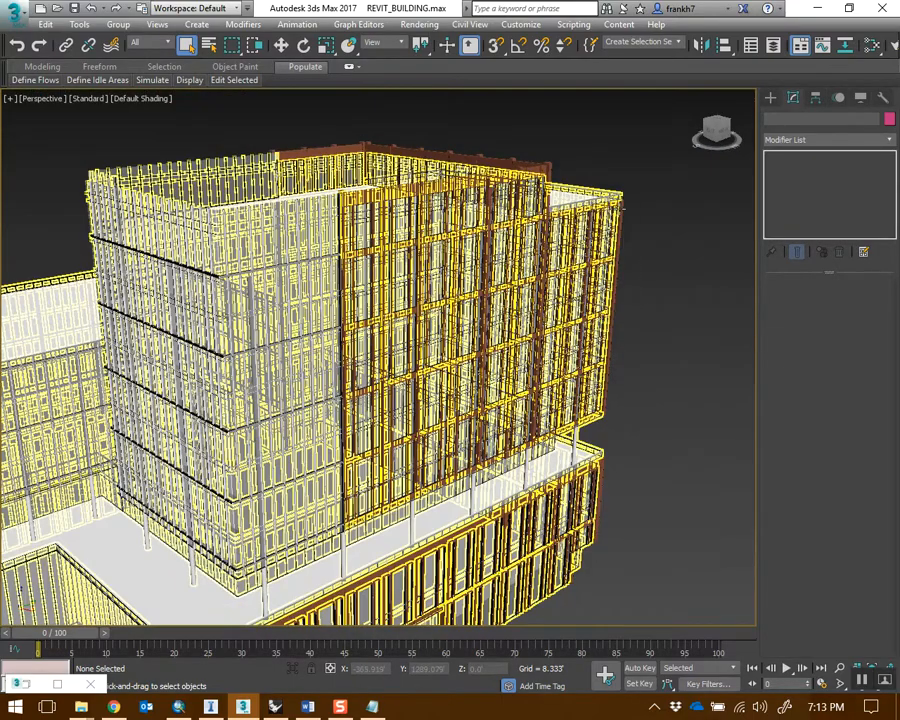
pyautogui.scroll(5, 632, 220)
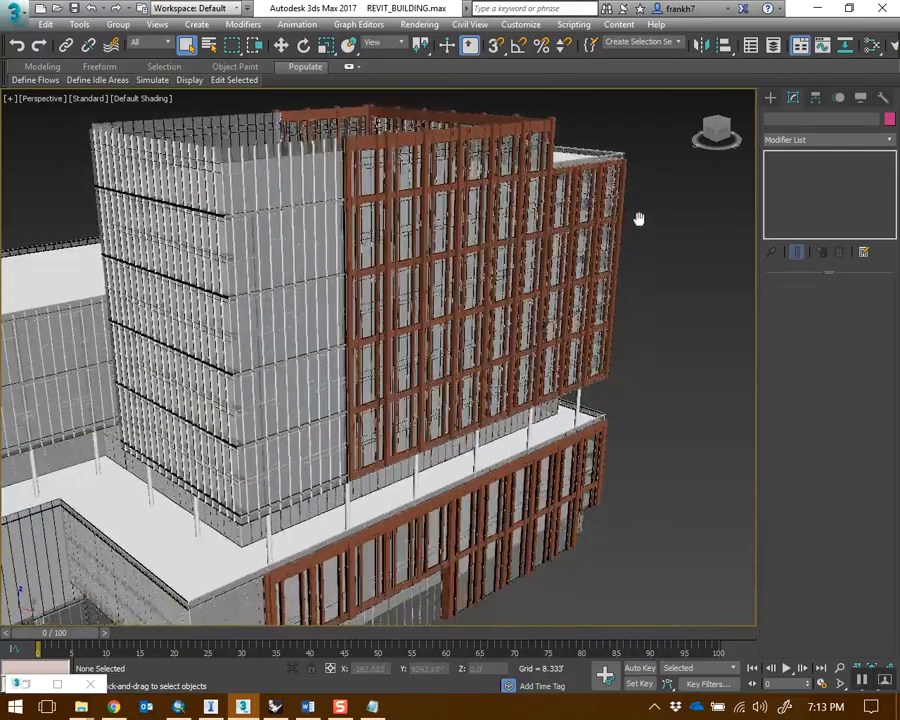
pyautogui.keyDown('alt'); pyautogui.moveTo(662, 282); pyautogui.dragTo(655, 258, button='middle'); pyautogui.keyUp('alt')
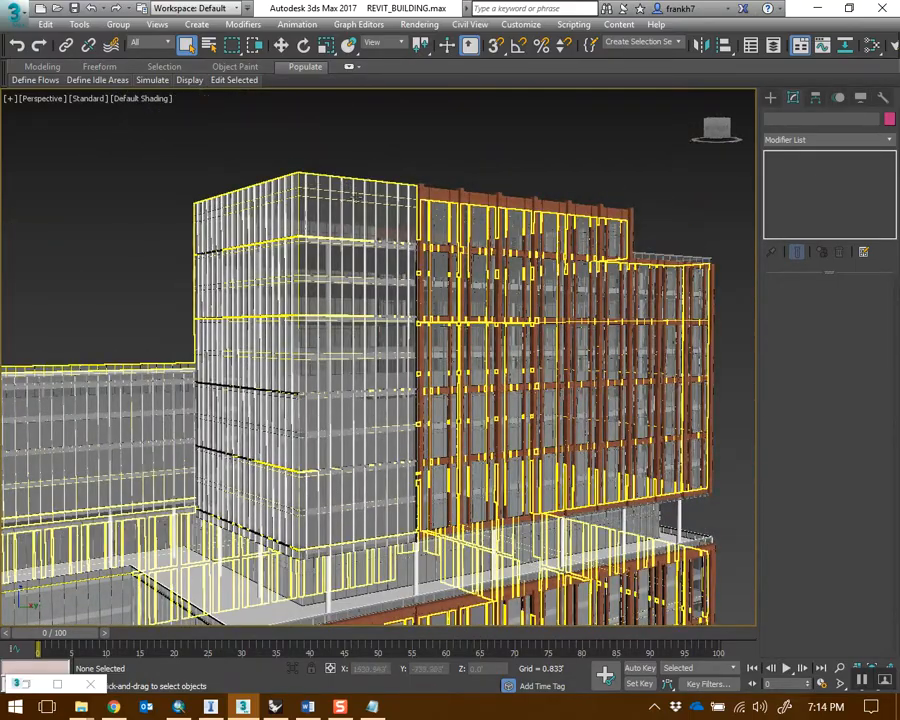
pyautogui.scroll(-5, 345, 200)
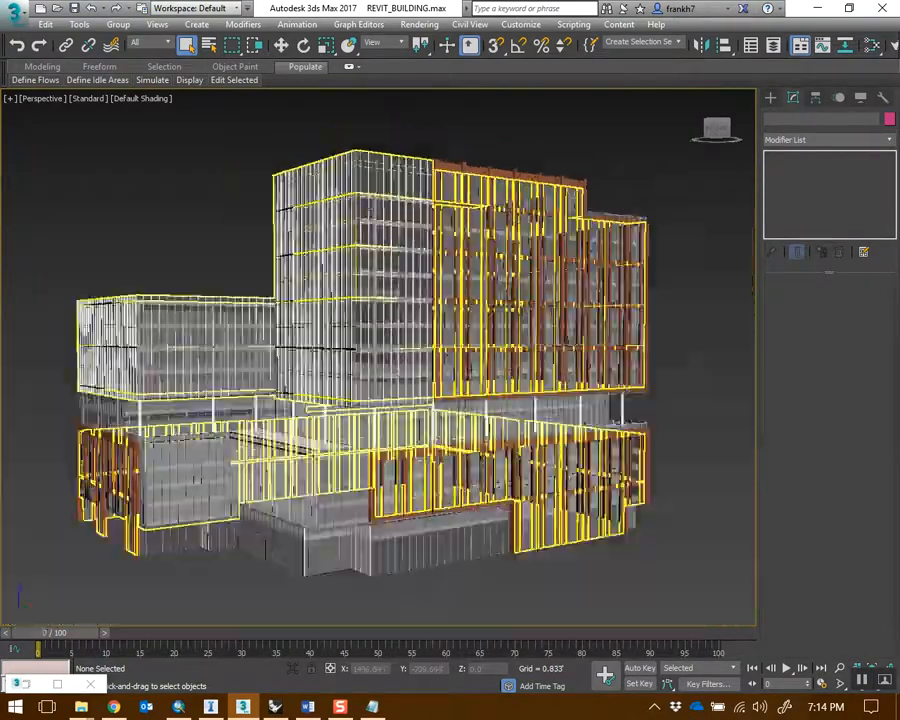
pyautogui.keyDown('alt'); pyautogui.moveTo(505, 235); pyautogui.dragTo(516, 277, button='middle'); pyautogui.keyUp('alt')
pyautogui.scroll(-4, 470, 383)
pyautogui.moveTo(485, 385); pyautogui.dragTo(509, 416, button='middle')
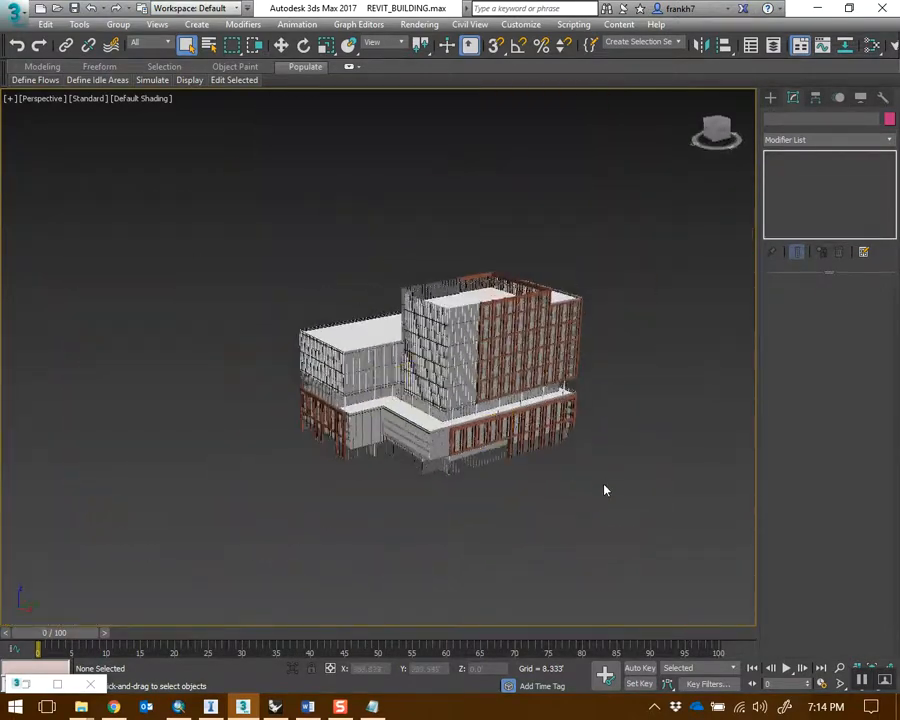
pyautogui.scroll(3, 603, 486)
pyautogui.moveTo(574, 460)
pyautogui.keyDown('alt'); pyautogui.mouseDown(button='middle')
pyautogui.moveTo(458, 438)
pyautogui.moveTo(631, 527)
pyautogui.moveTo(609, 450)
pyautogui.moveTo(589, 464)
pyautogui.mouseUp(button='middle'); pyautogui.keyUp('alt')
pyautogui.scroll(-3, 620, 495)
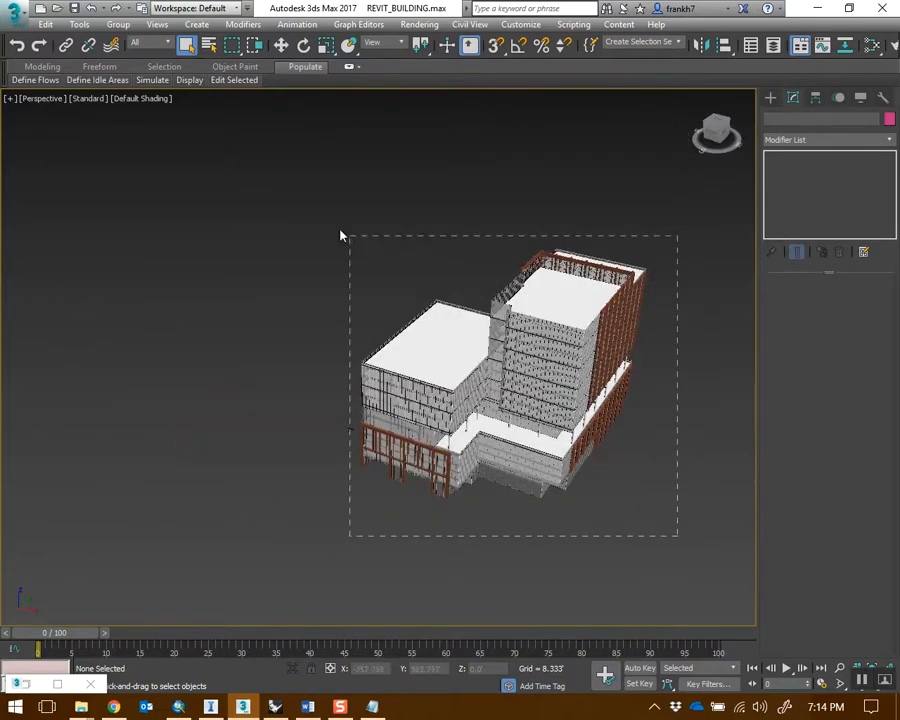
# Select the whole building and export only the selection as an FBX file named BUILDING in the Infraworks folder
pyautogui.moveTo(677, 536); pyautogui.dragTo(360, 247)
pyautogui.click(17, 15)
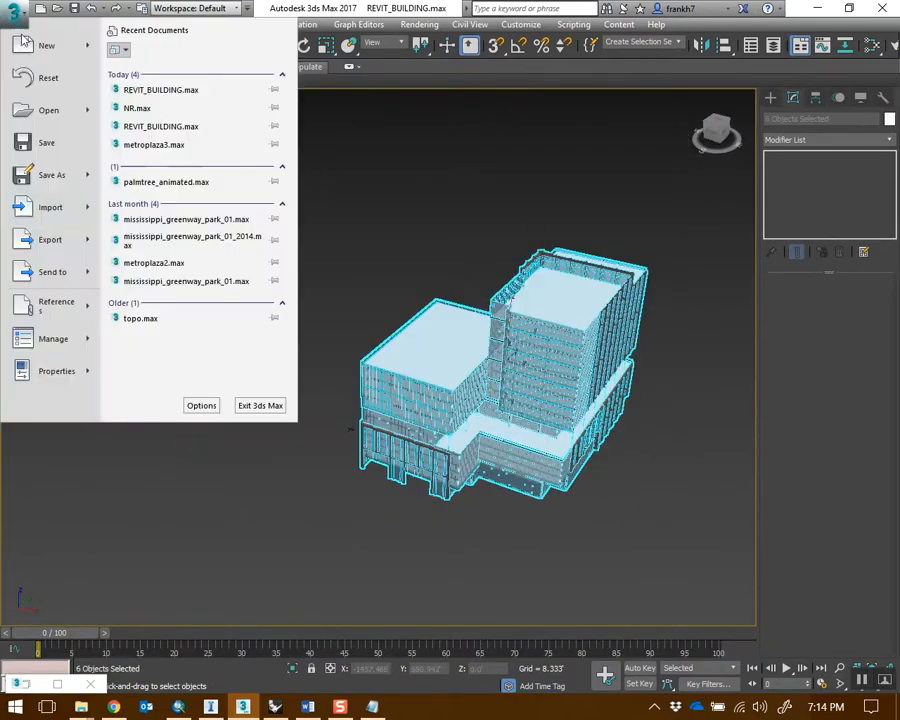
pyautogui.moveTo(50, 237)
pyautogui.click(195, 127)
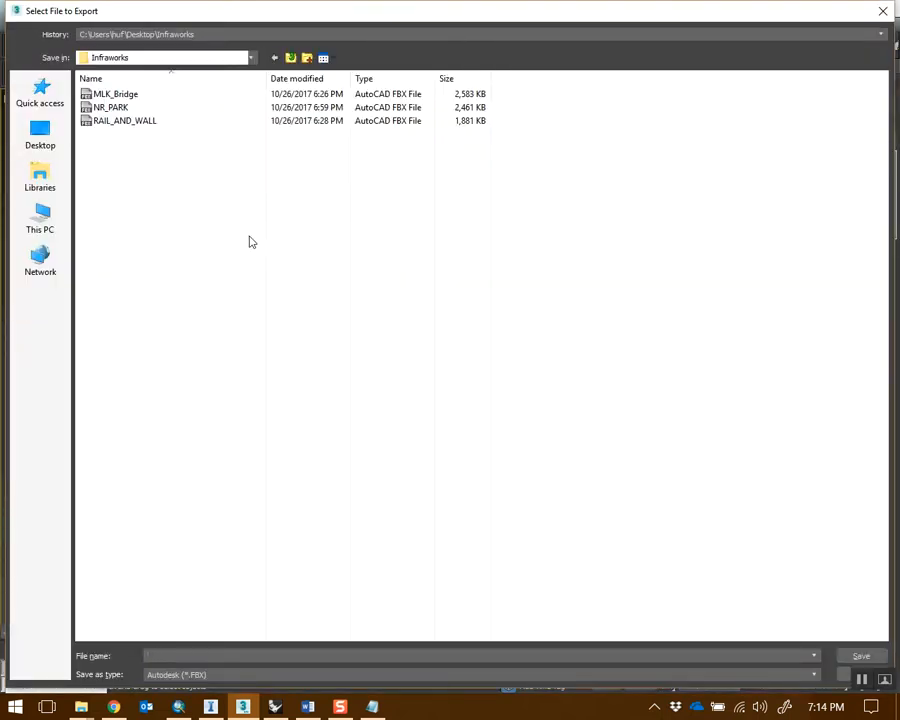
pyautogui.write('M')
pyautogui.press('BackSpace')
pyautogui.write('BUILDING')
pyautogui.press('Return')
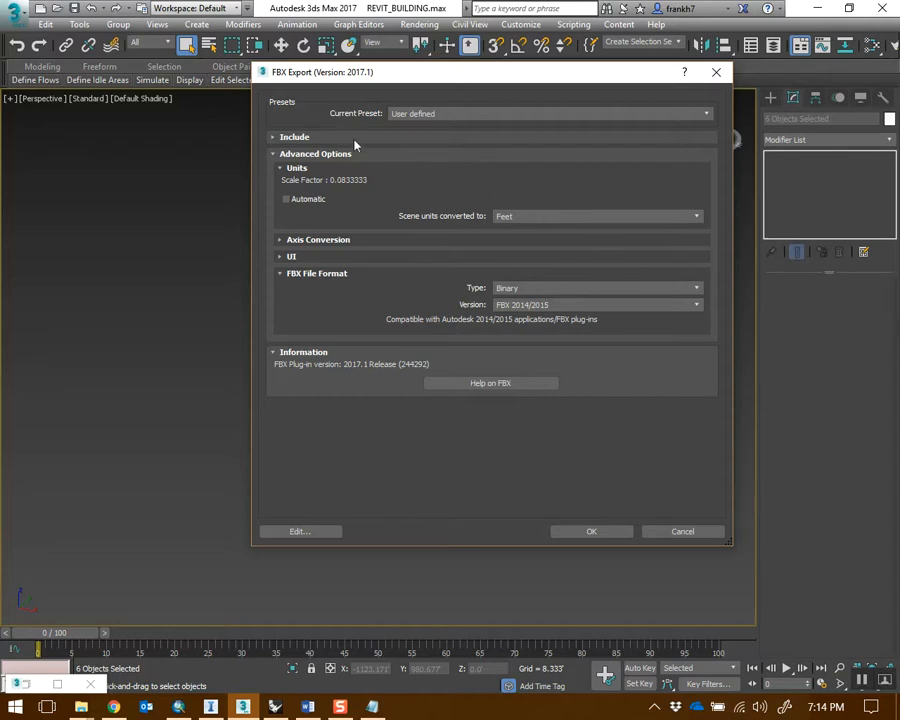
pyautogui.click(591, 531)
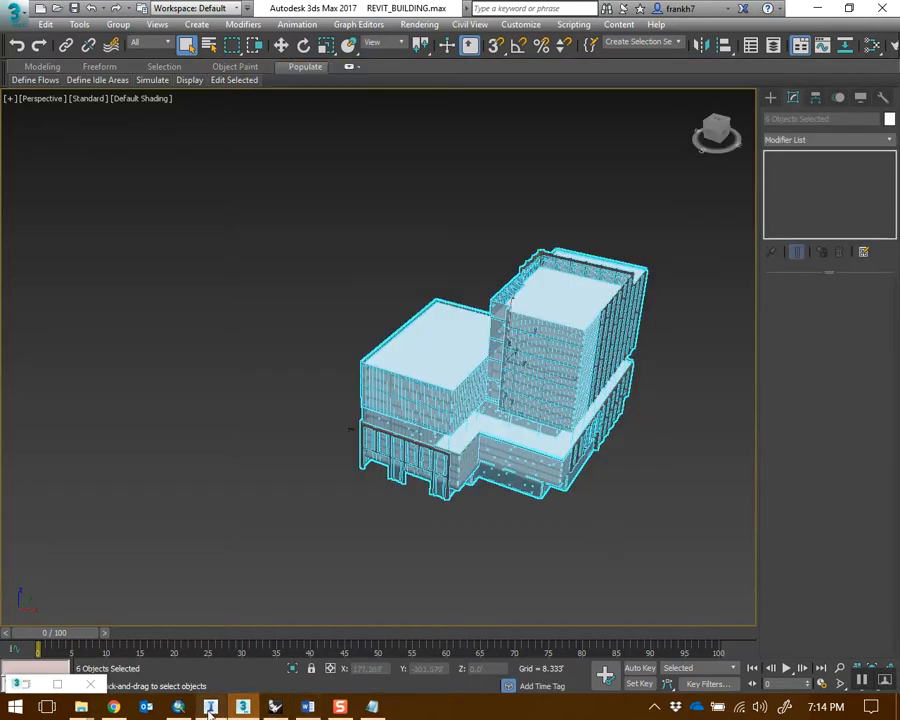
# Switch to the North Riverfront Model in InfraWorks, close the Style Palette and show the model's data sources
pyautogui.click(283, 307)
pyautogui.keyDown('alt'); pyautogui.moveTo(408, 372); pyautogui.dragTo(181, 673, button='middle'); pyautogui.keyUp('alt')
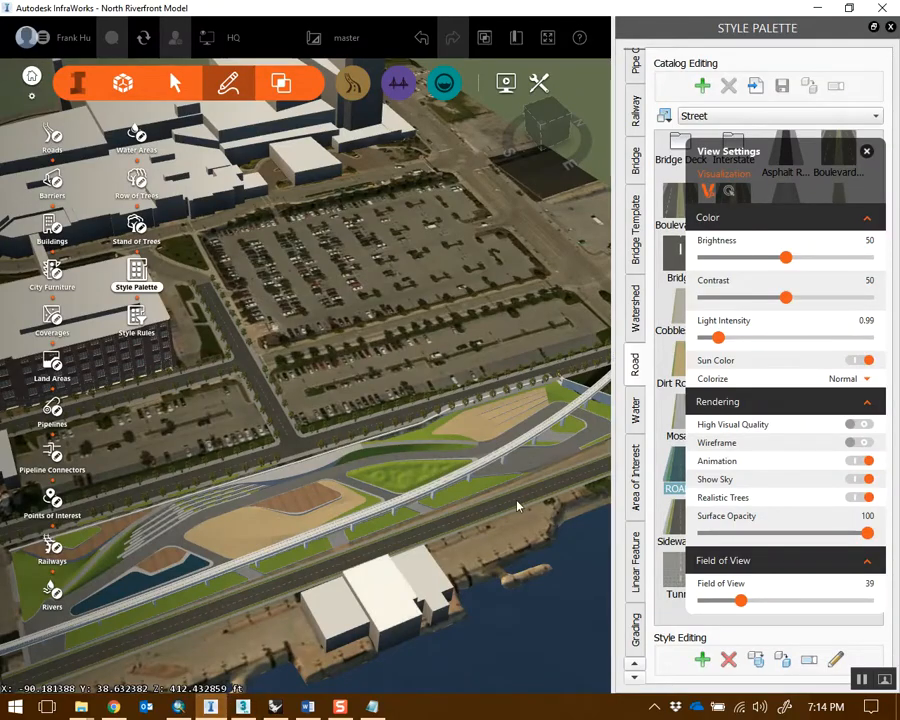
pyautogui.moveTo(749, 165); pyautogui.dragTo(727, 401)
pyautogui.click(890, 27)
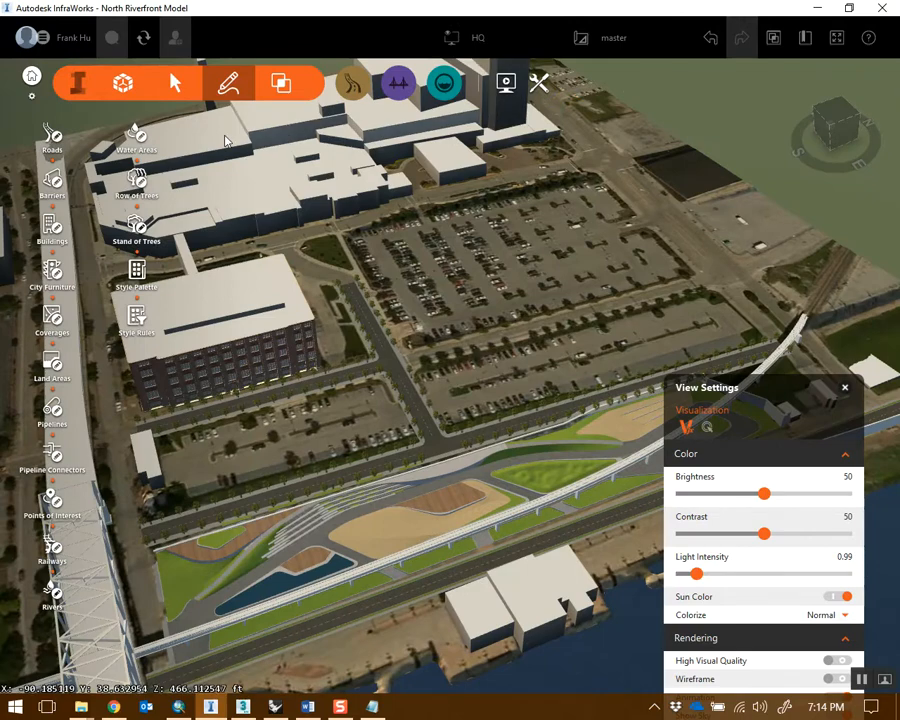
pyautogui.click(123, 85)
pyautogui.click(53, 135)
pyautogui.moveTo(786, 392); pyautogui.dragTo(765, 490)
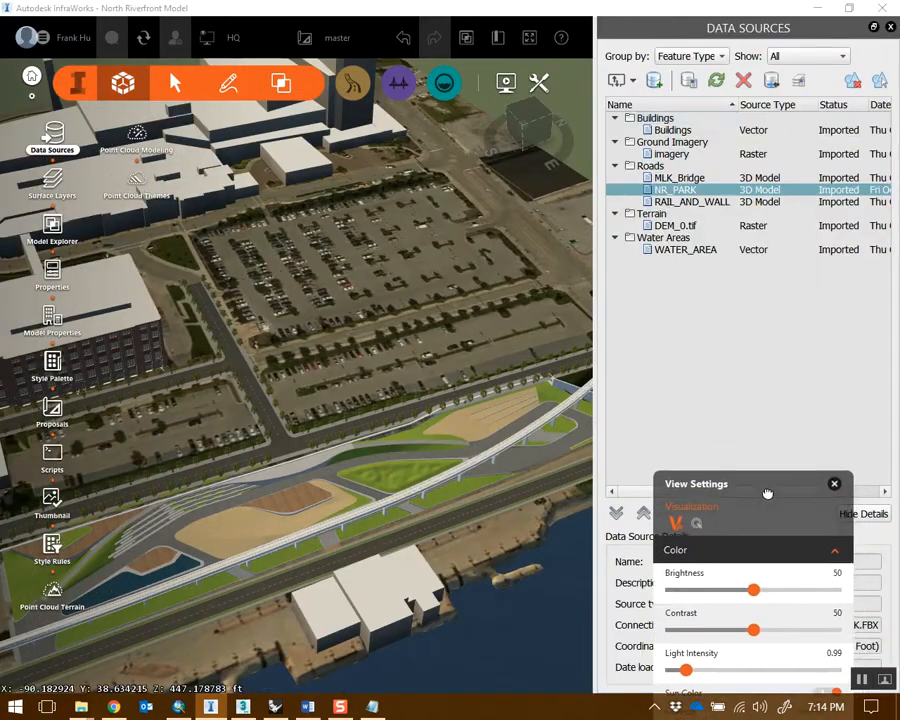
# Add the BUILDING FBX file as a 3D model data source and set its type to Roads
pyautogui.click(633, 81)
pyautogui.click(648, 100)
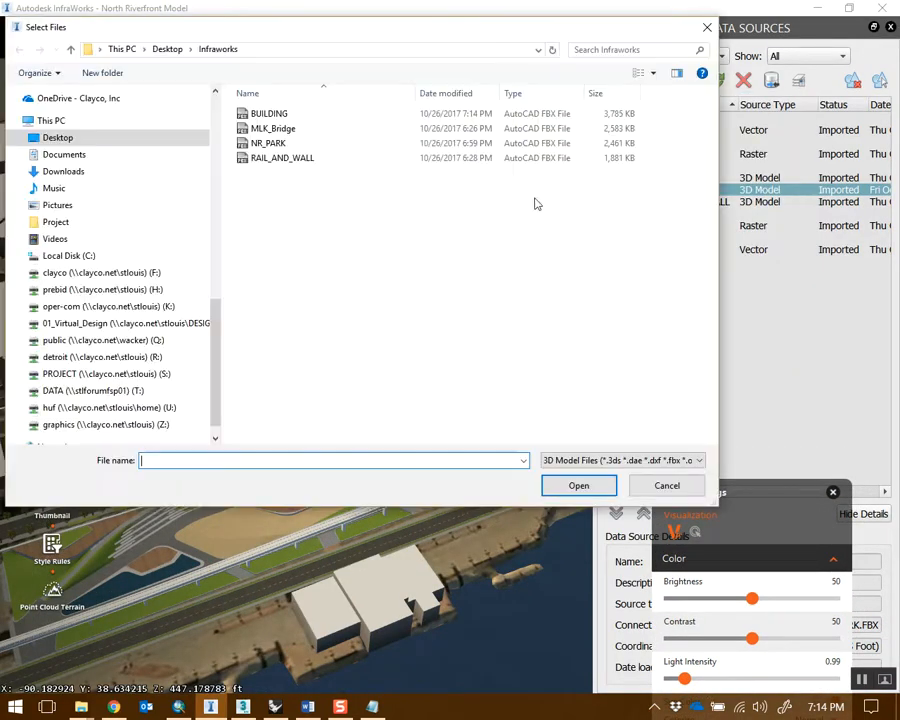
pyautogui.click(286, 114)
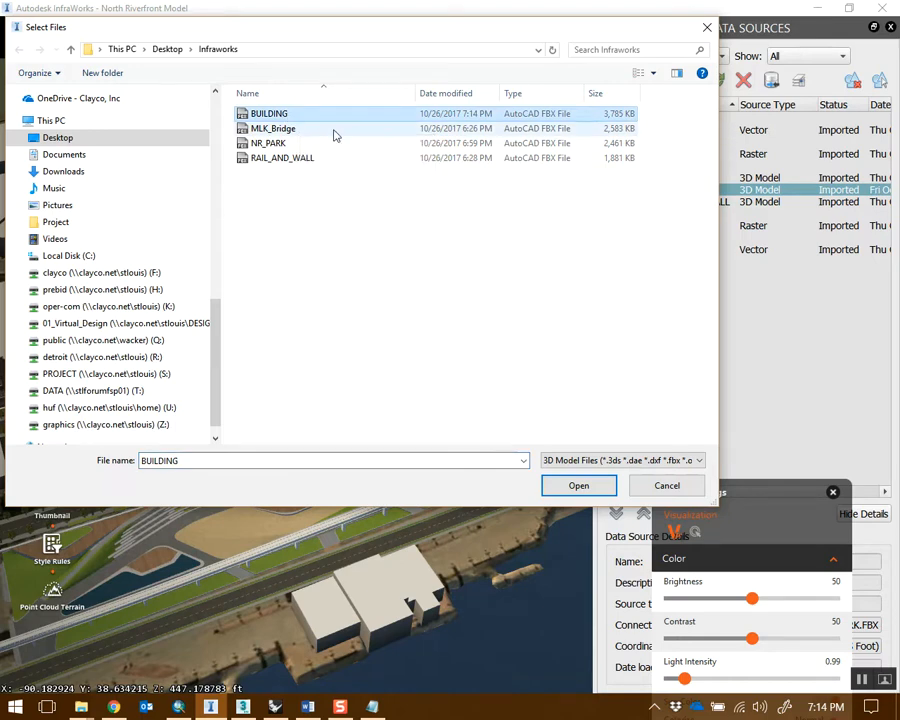
pyautogui.doubleClick(310, 115)
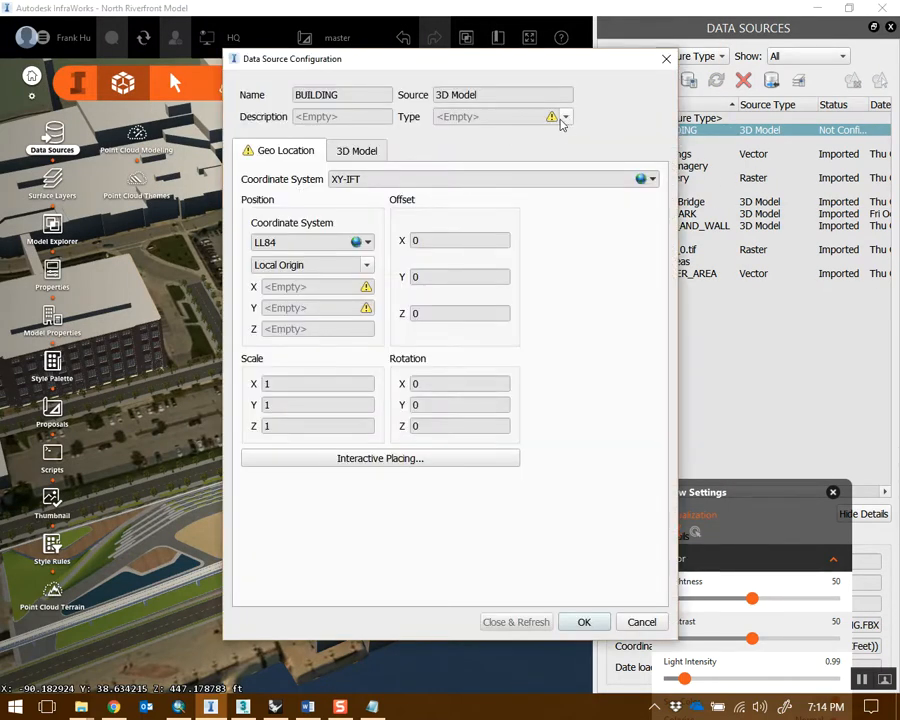
pyautogui.click(564, 118)
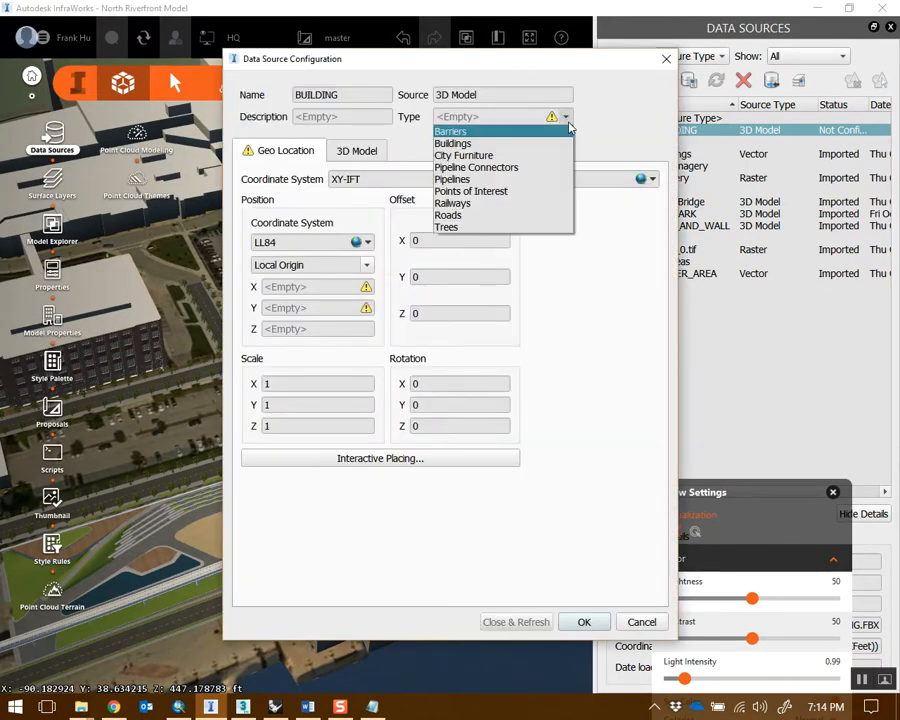
pyautogui.click(449, 215)
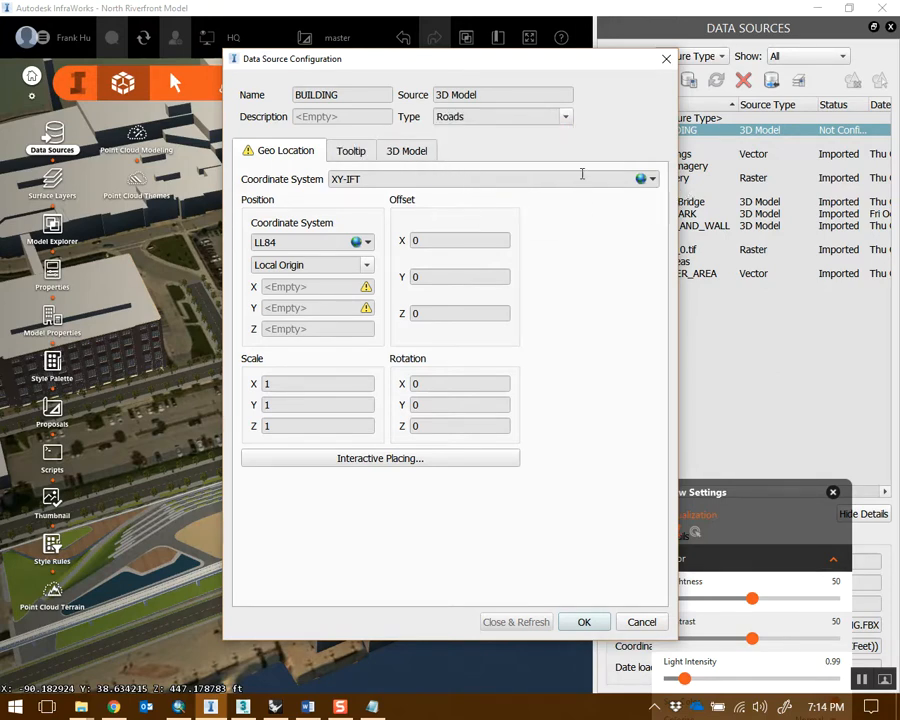
# Check the building's 3D model settings, place it interactively on the parking lot beside the riverfront park, and refresh the model
pyautogui.click(410, 156)
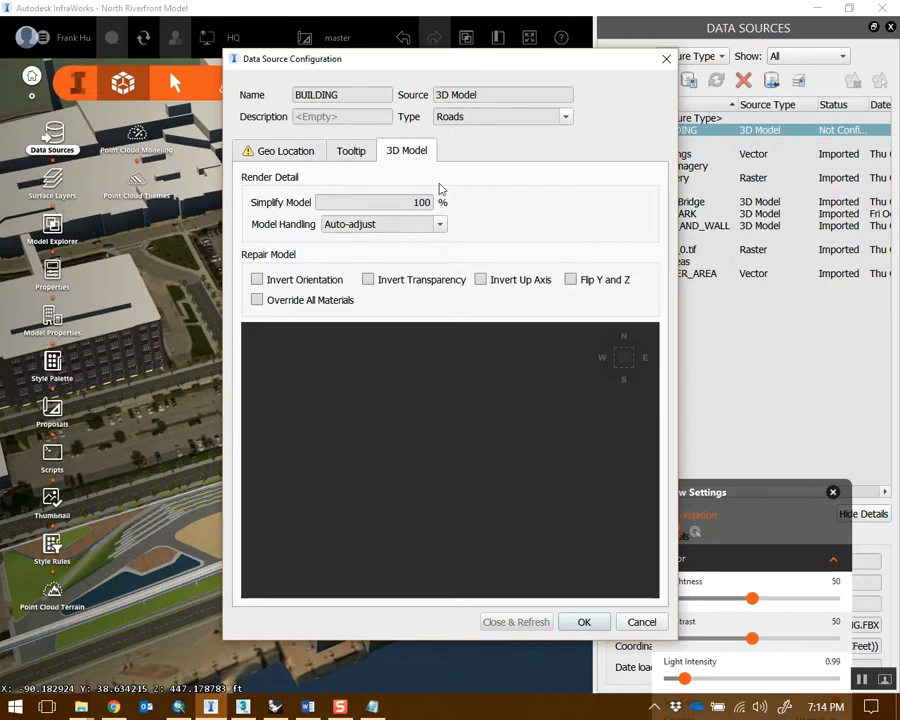
pyautogui.moveTo(414, 462); pyautogui.dragTo(430, 480)
pyautogui.click(286, 151)
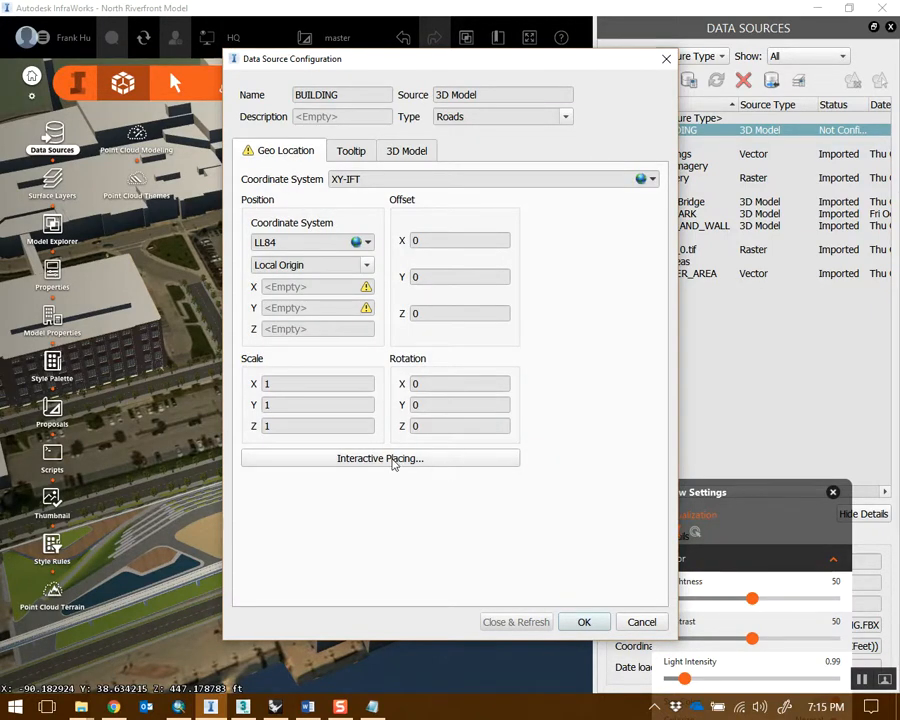
pyautogui.click(392, 460)
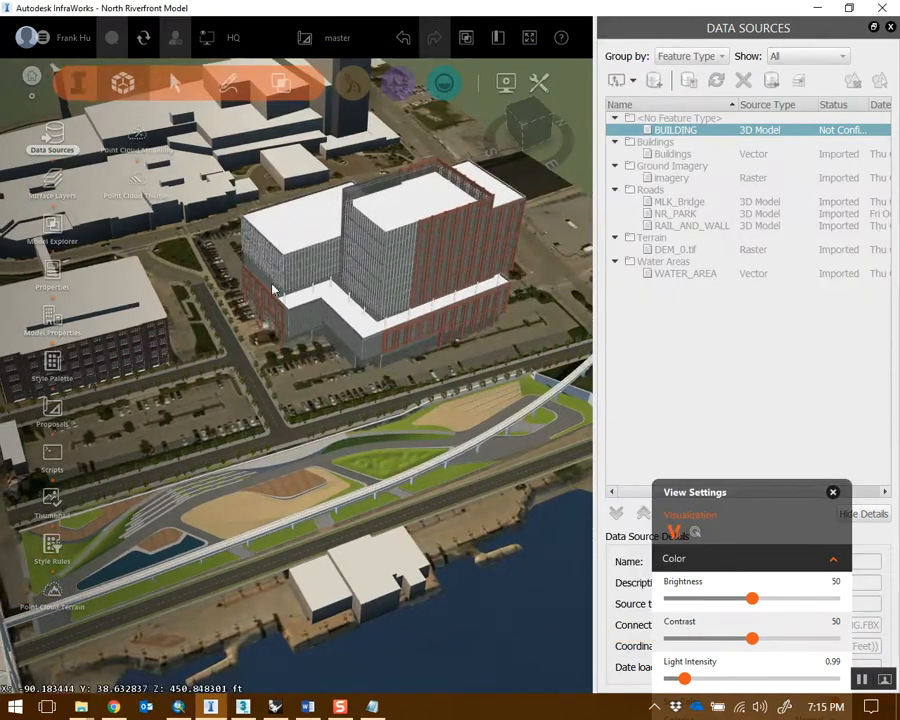
pyautogui.moveTo(272, 288); pyautogui.dragTo(249, 285)
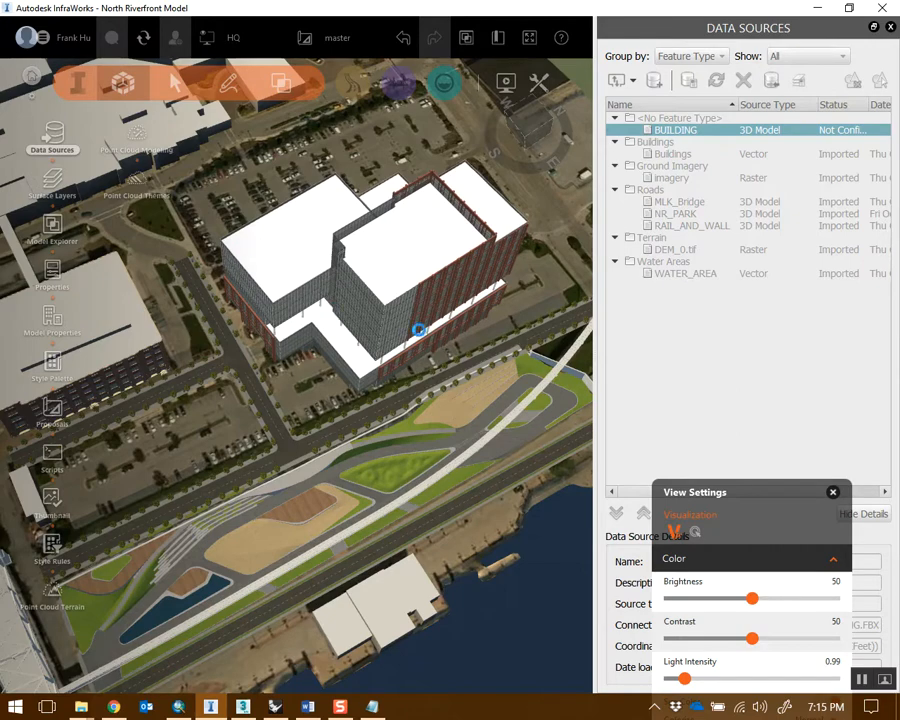
pyautogui.click(408, 326)
pyautogui.click(516, 622)
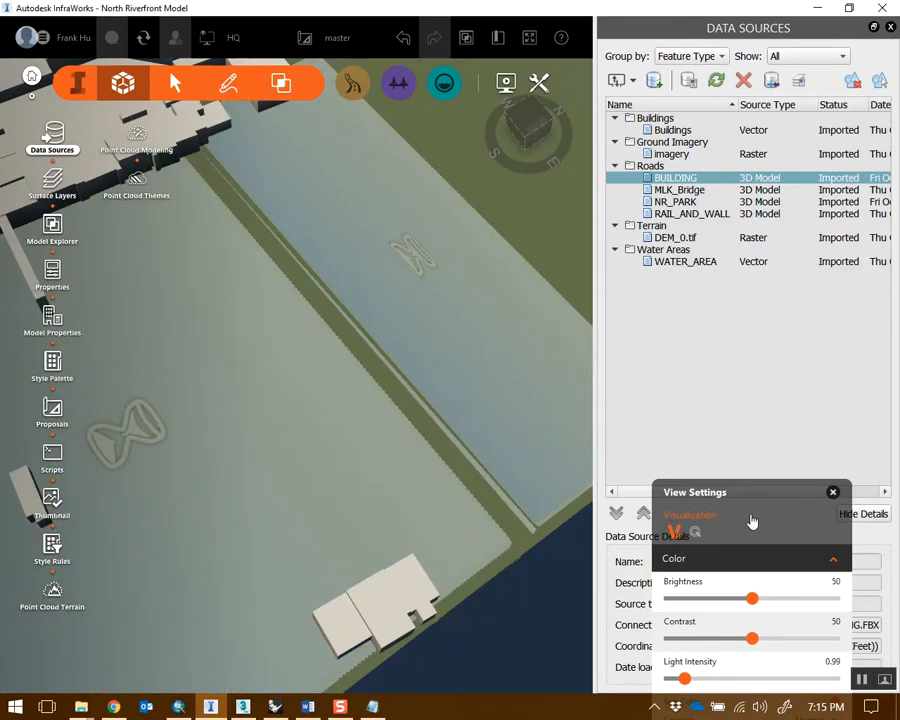
pyautogui.moveTo(752, 521); pyautogui.dragTo(757, 234)
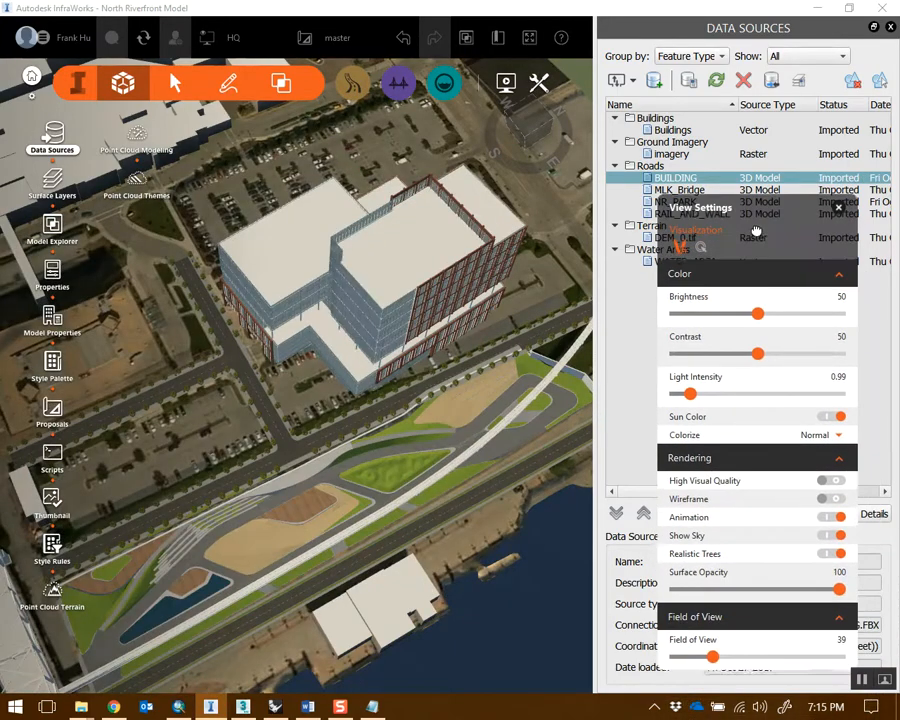
# Select the placed building and fine-tune its position and rotation to align it with the streets around the parking lot
pyautogui.moveTo(307, 472); pyautogui.dragTo(303, 396)
pyautogui.click(347, 336)
pyautogui.moveTo(347, 336); pyautogui.dragTo(400, 250)
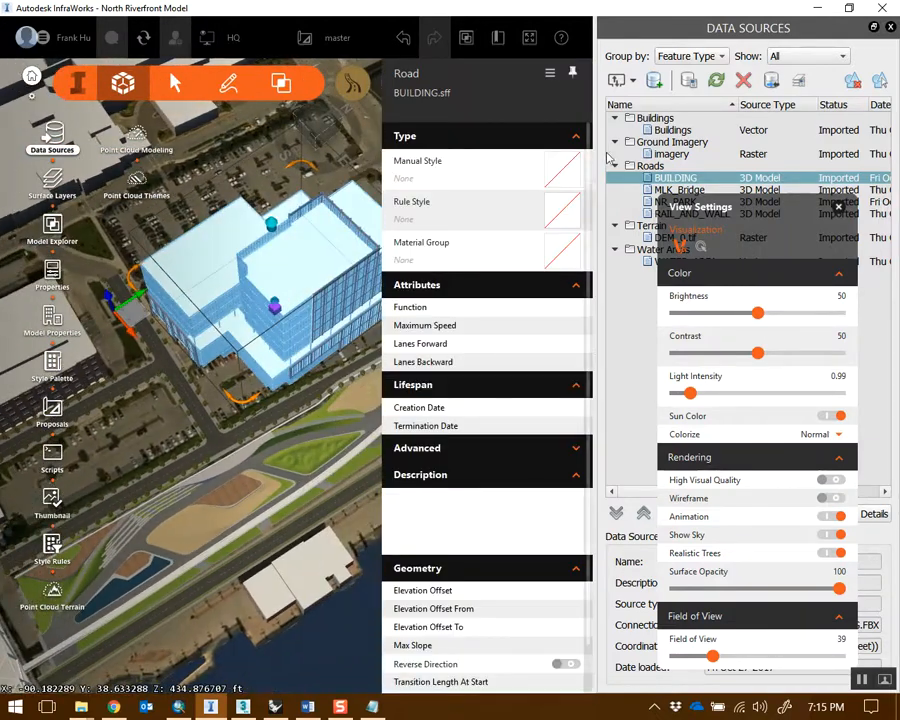
pyautogui.moveTo(147, 330); pyautogui.dragTo(128, 314)
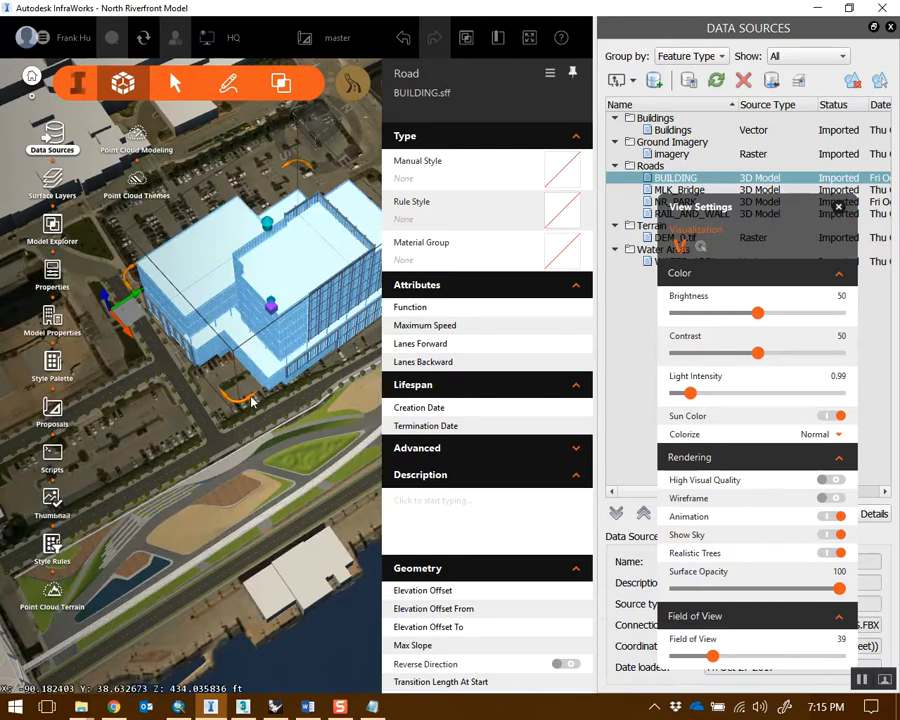
pyautogui.moveTo(248, 402); pyautogui.dragTo(239, 398)
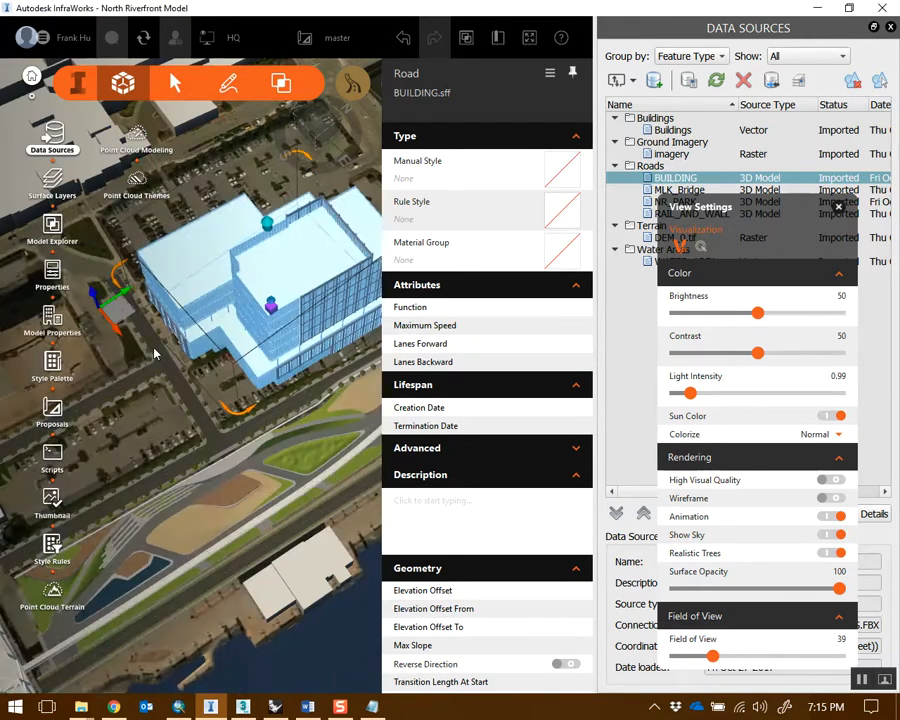
pyautogui.moveTo(122, 316); pyautogui.dragTo(127, 317)
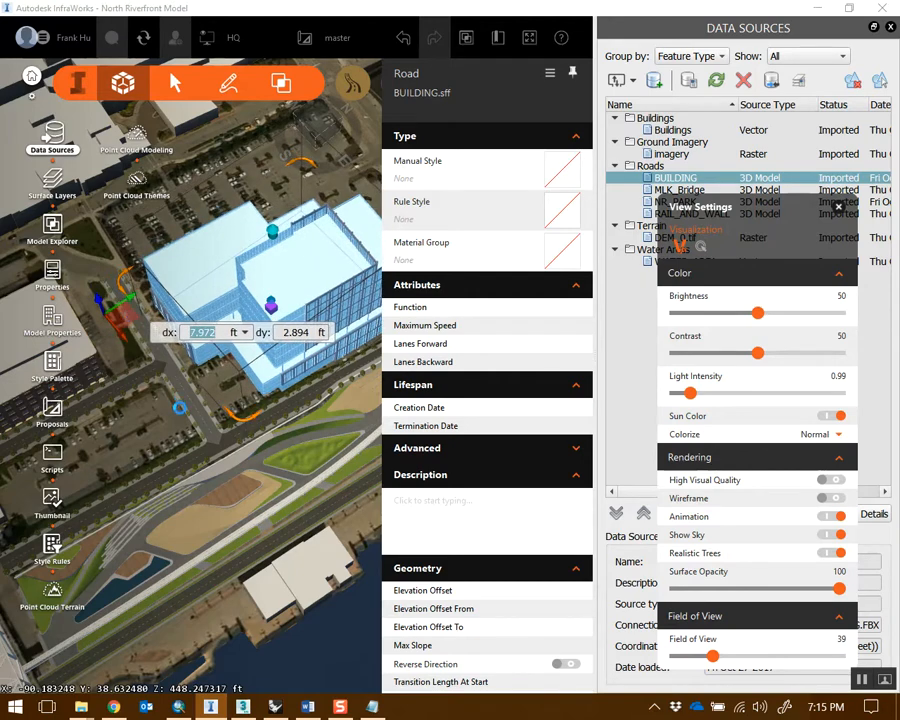
pyautogui.moveTo(238, 411); pyautogui.dragTo(241, 420)
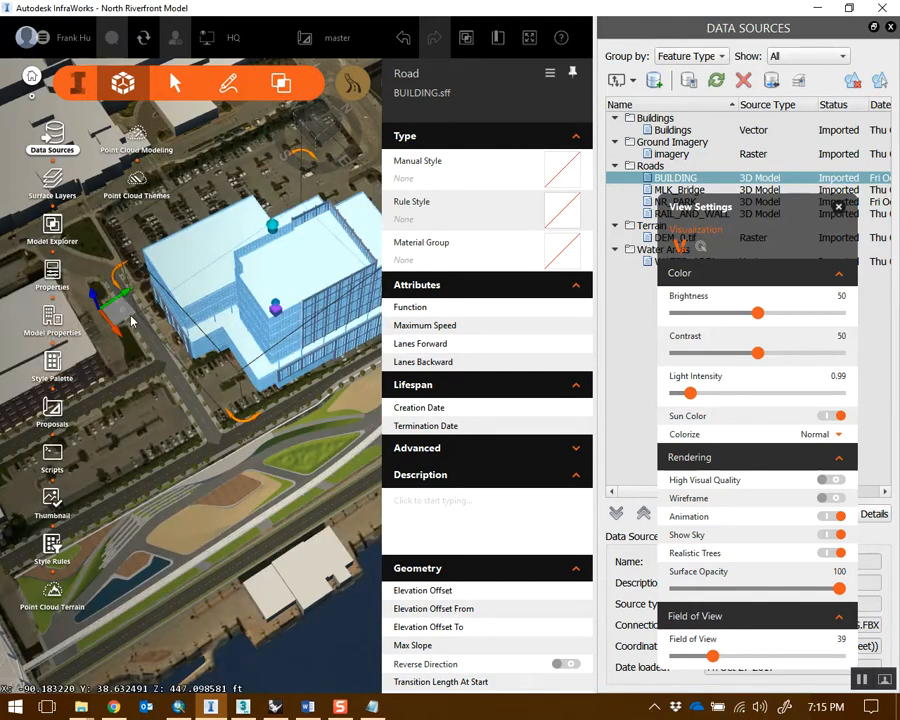
pyautogui.moveTo(128, 316); pyautogui.dragTo(120, 308)
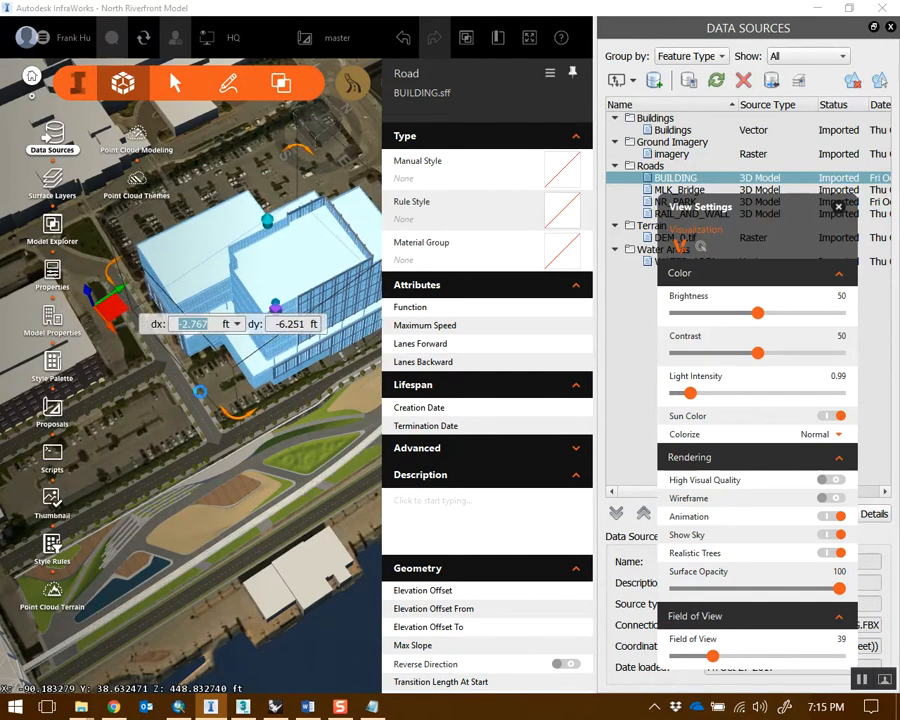
pyautogui.click(157, 436)
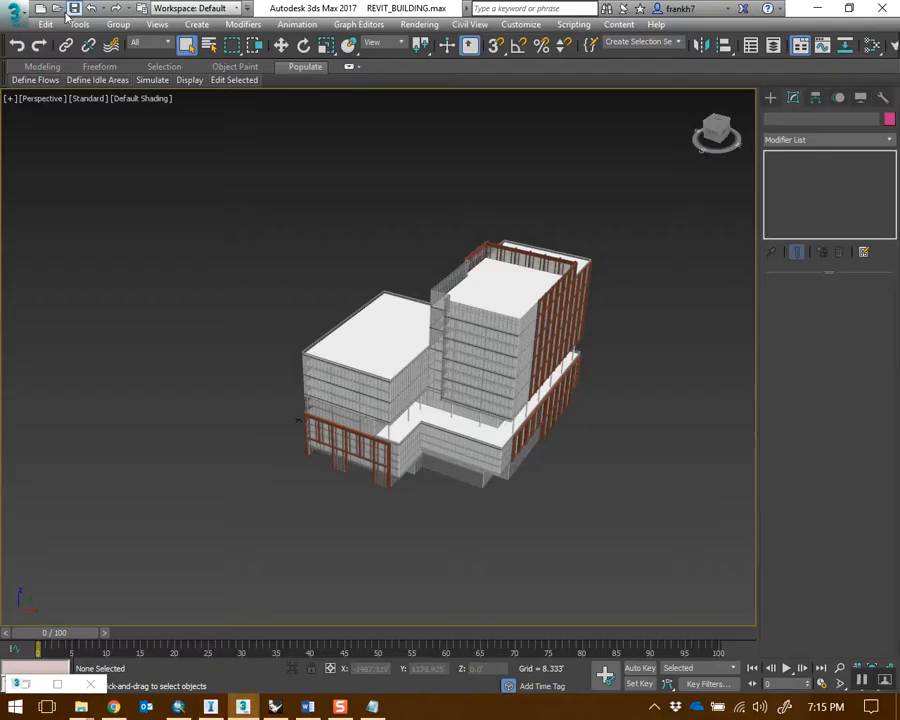
pyautogui.click(14, 10)
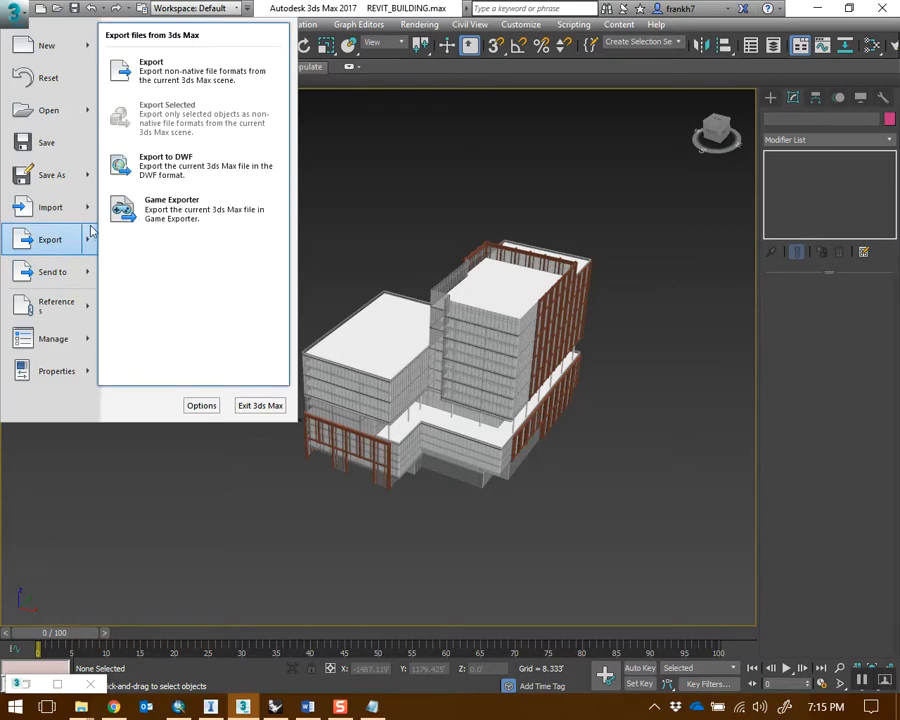
pyautogui.moveTo(90, 222)
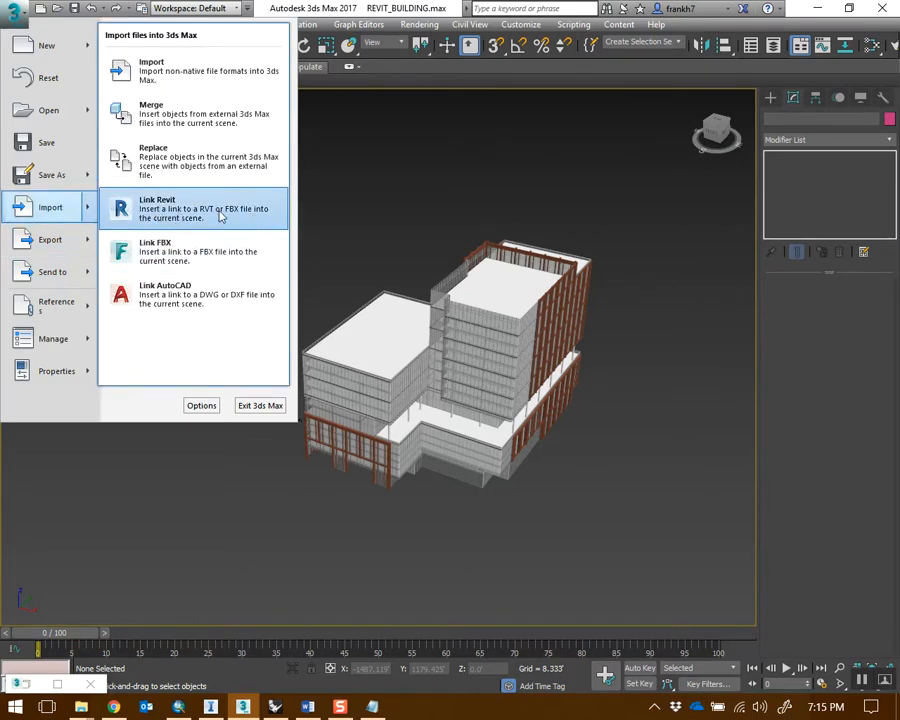
pyautogui.click(203, 211)
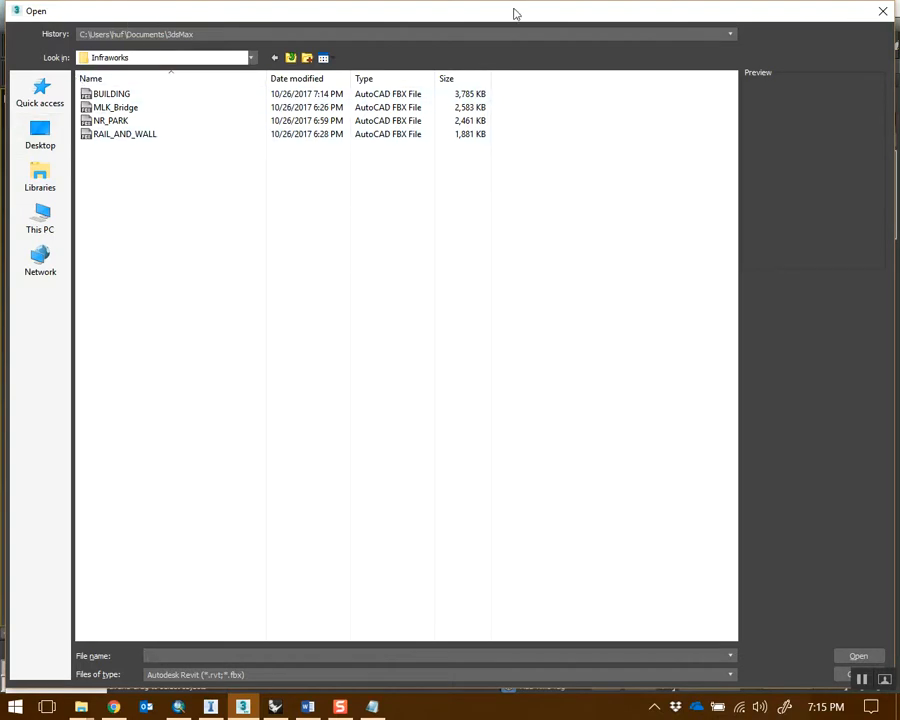
pyautogui.click(883, 11)
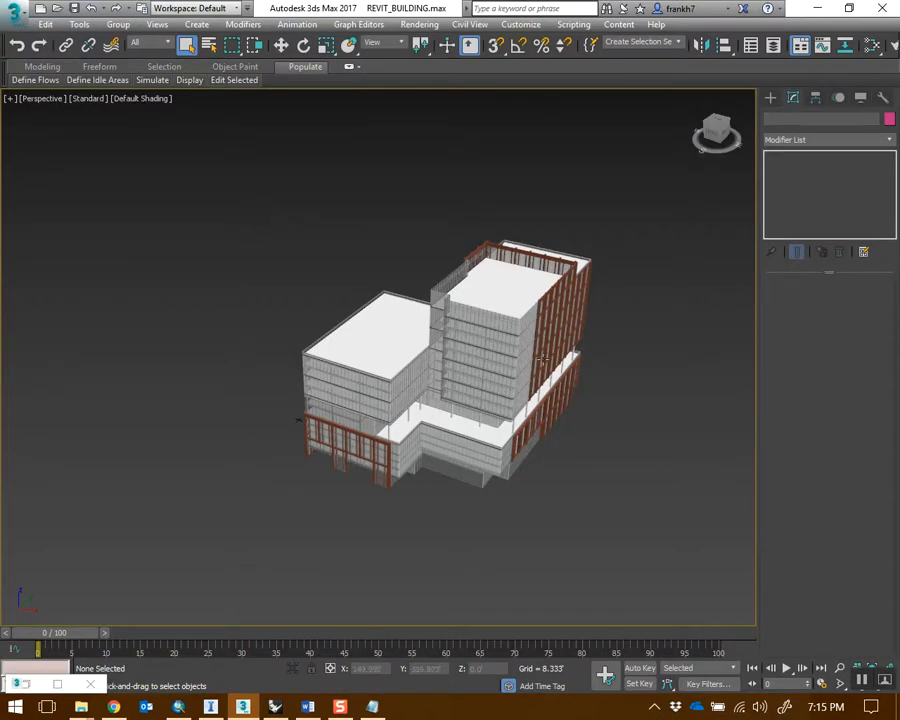
# Examine the Revit building in 3ds Max from outside and its brick facade frames up close
pyautogui.keyDown('alt'); pyautogui.moveTo(645, 410); pyautogui.dragTo(633, 346, button='middle'); pyautogui.keyUp('alt')
pyautogui.scroll(5, 593, 296)
pyautogui.scroll(-3, 668, 367)
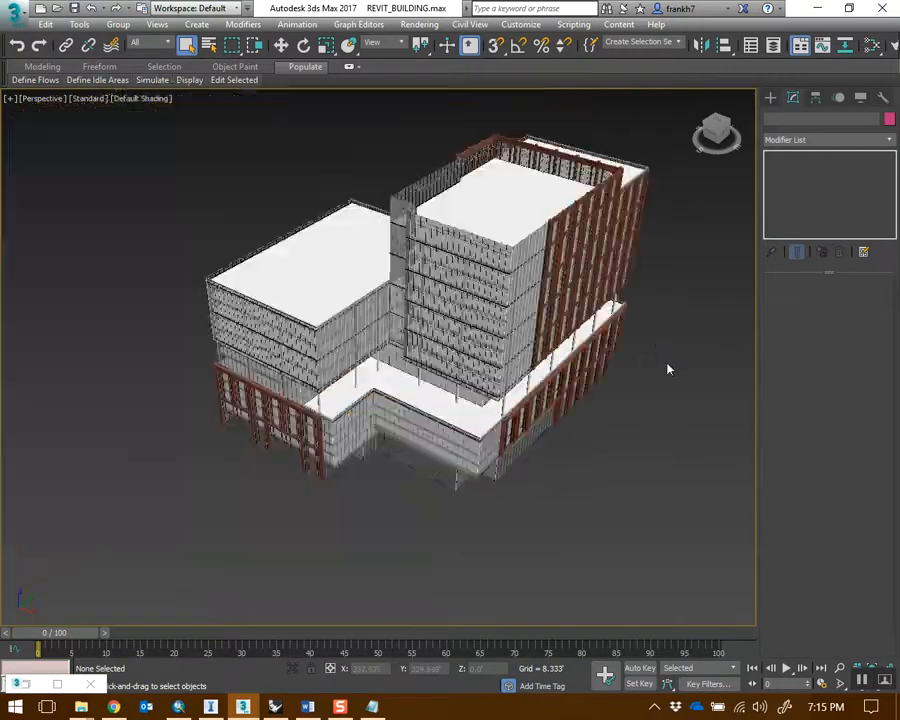
pyautogui.scroll(-3, 669, 368)
pyautogui.scroll(6, 683, 323)
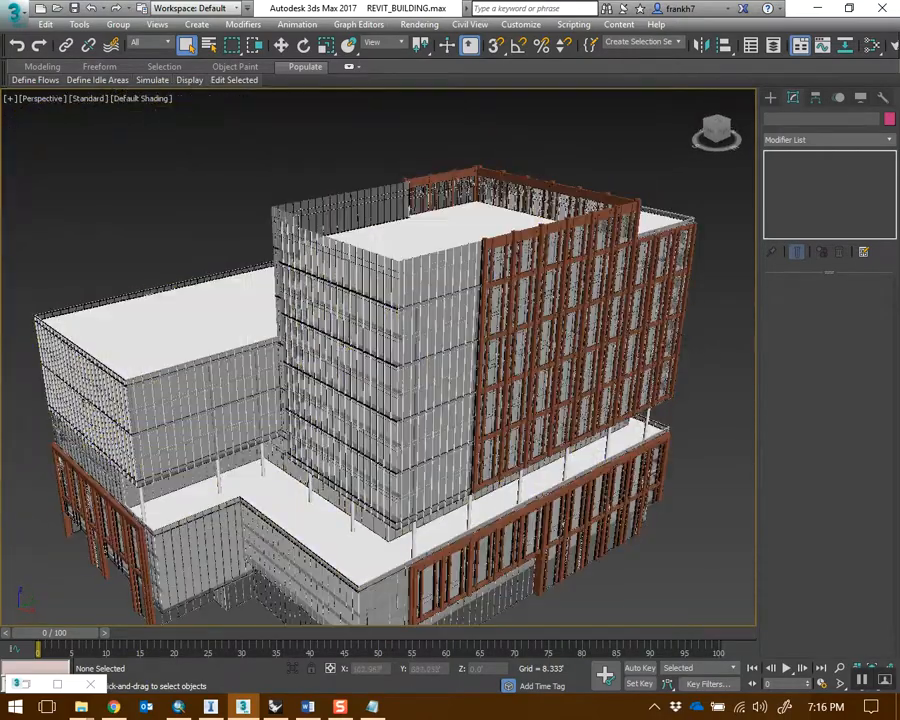
pyautogui.scroll(8, 688, 405)
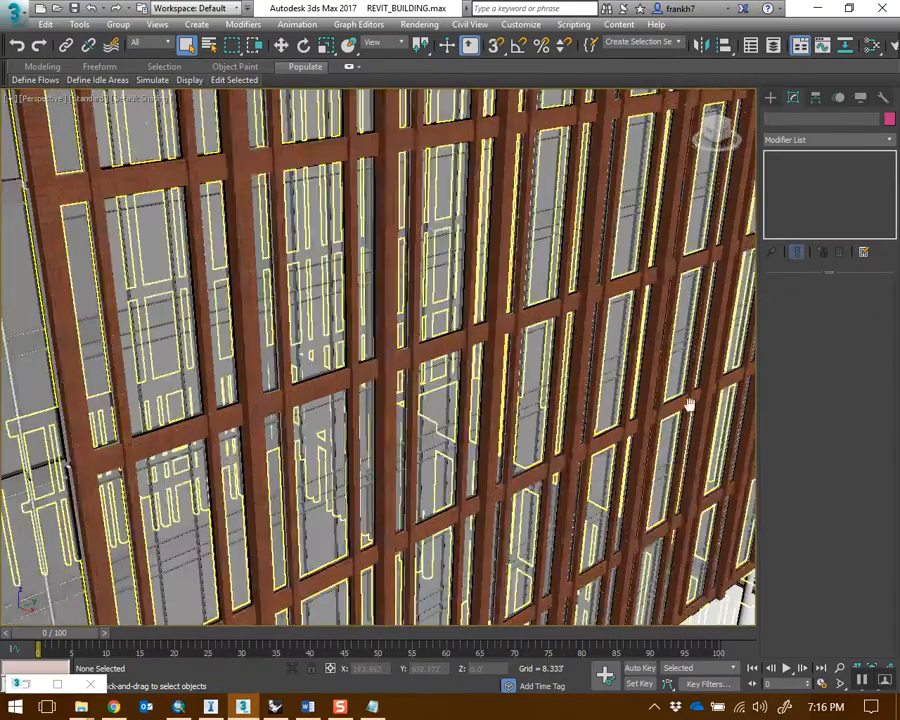
pyautogui.scroll(-4, 695, 398)
# In the Slate Material Editor, replace the facade brick material's bitmap with Portland-Stone-jordans-roach2 from the Textures folder
pyautogui.press('m')
pyautogui.moveTo(553, 411); pyautogui.dragTo(663, 390, button='middle')
pyautogui.click(553, 425)
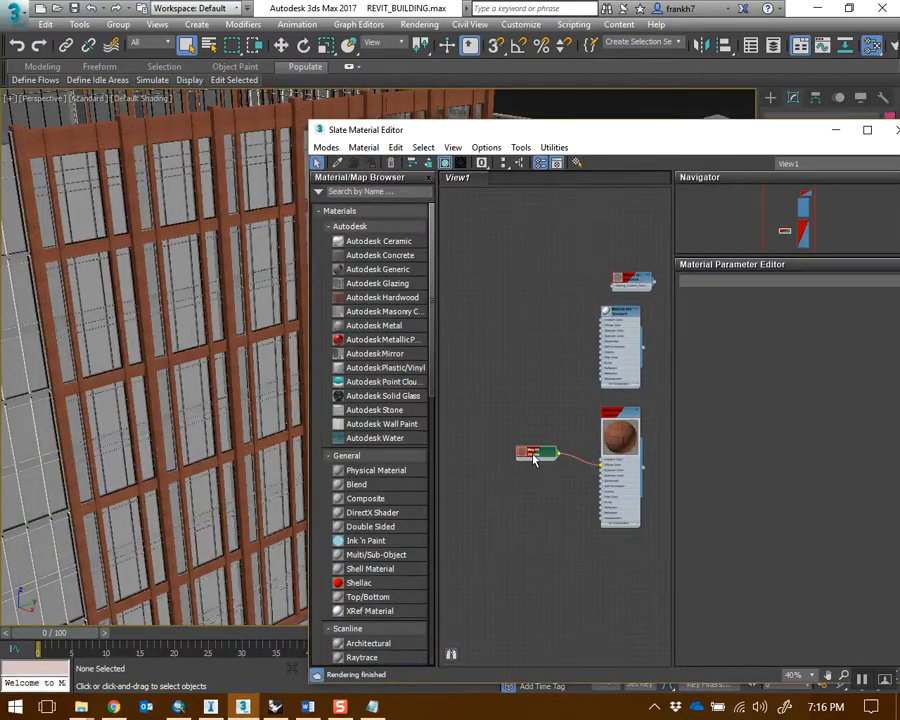
pyautogui.doubleClick(535, 456)
pyautogui.doubleClick(527, 456)
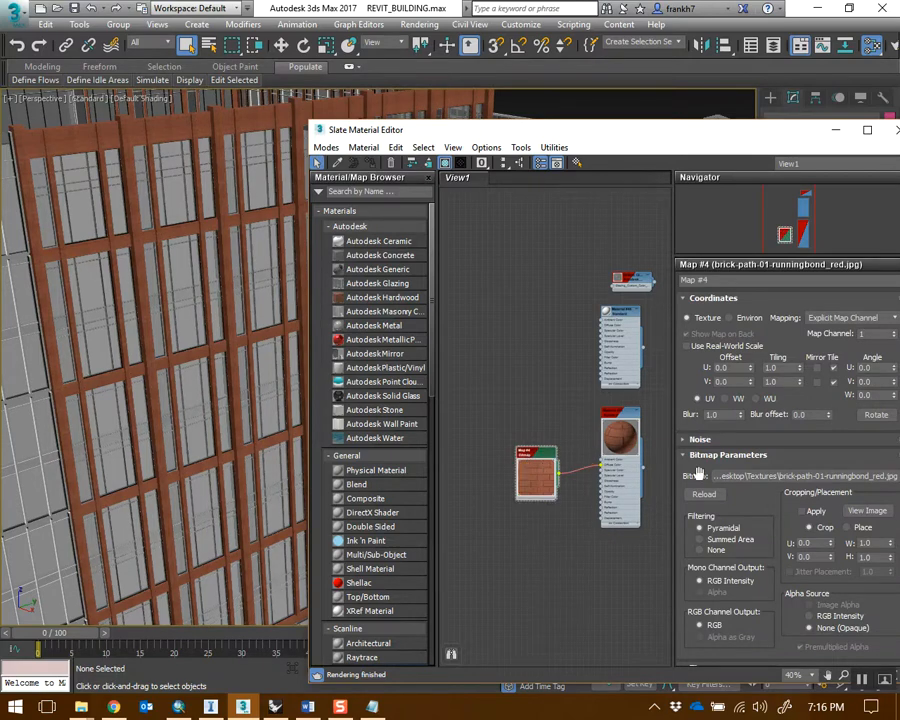
pyautogui.click(762, 477)
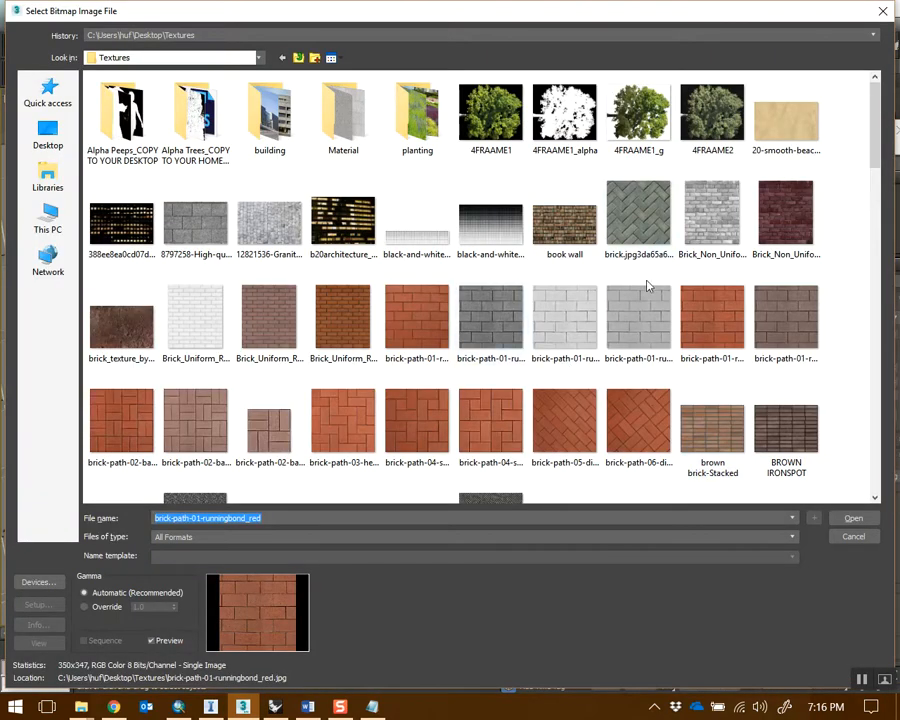
pyautogui.moveTo(874, 160)
pyautogui.mouseDown()
pyautogui.moveTo(874, 301)
pyautogui.moveTo(874, 205)
pyautogui.moveTo(858, 382)
pyautogui.mouseUp()
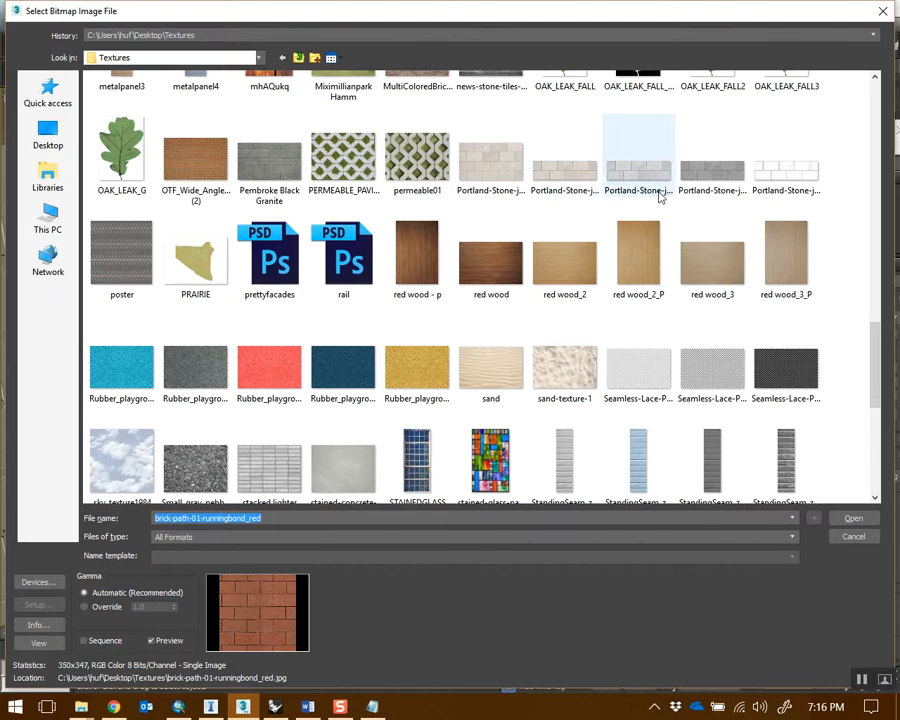
pyautogui.click(568, 171)
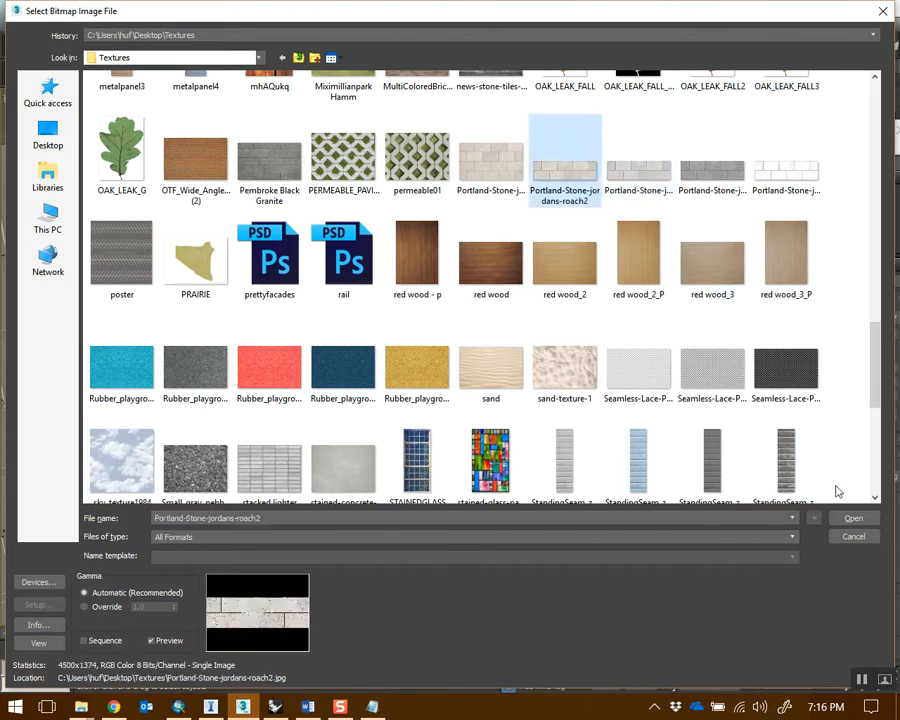
pyautogui.click(853, 518)
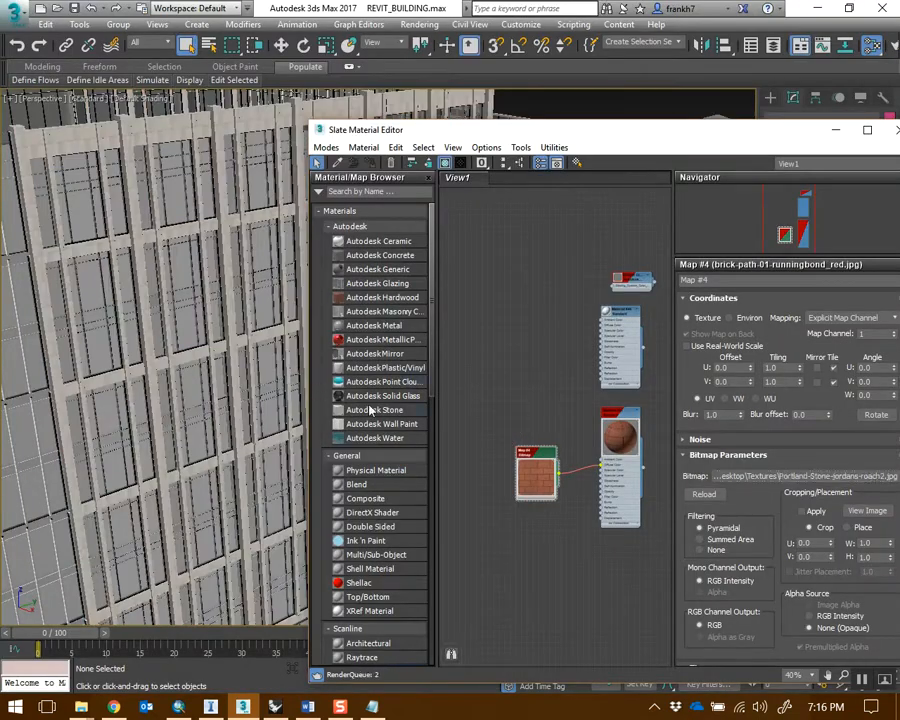
# Select the whole building and export only the selection as FBX in feet, overwriting the BUILDING file in the Infraworks folder
pyautogui.scroll(-5, 150, 367)
pyautogui.scroll(-5, 188, 224)
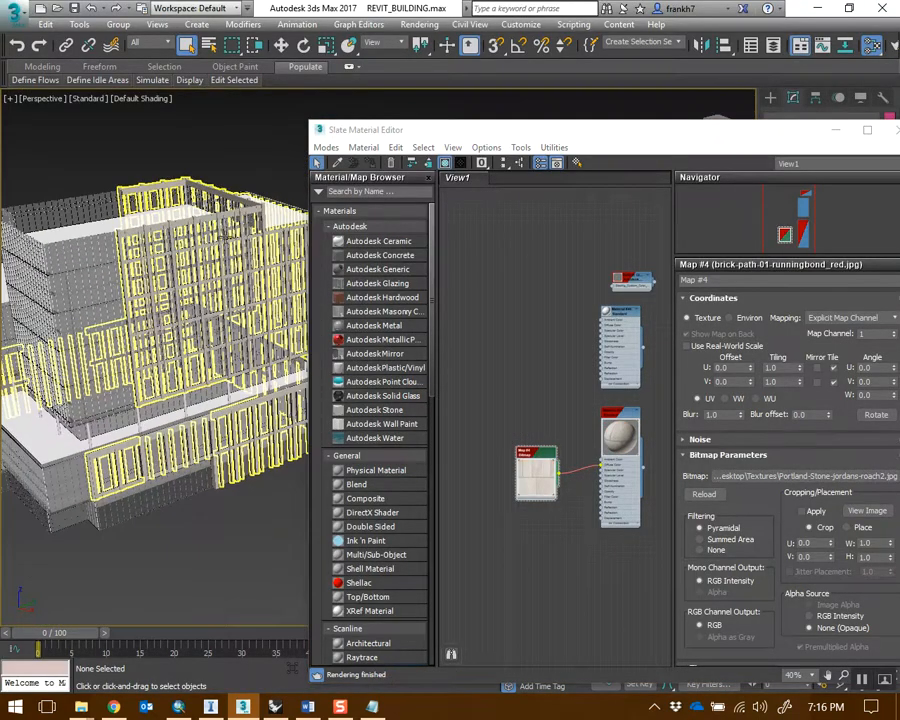
pyautogui.moveTo(560, 129); pyautogui.dragTo(702, 170)
pyautogui.scroll(3, 320, 310)
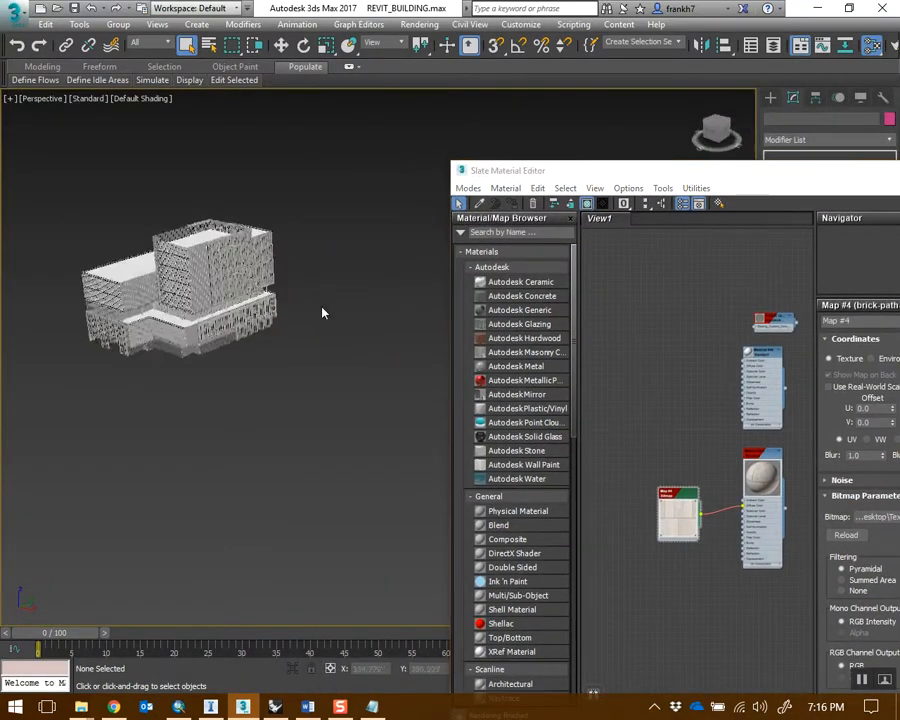
pyautogui.moveTo(72, 208); pyautogui.dragTo(72, 208)
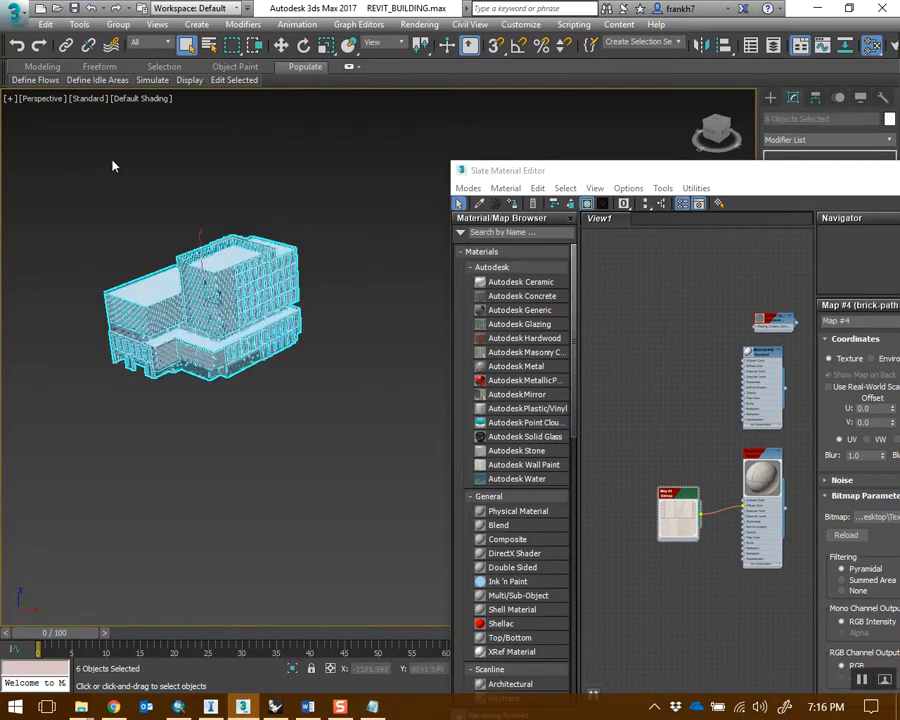
pyautogui.click(13, 10)
pyautogui.moveTo(91, 248)
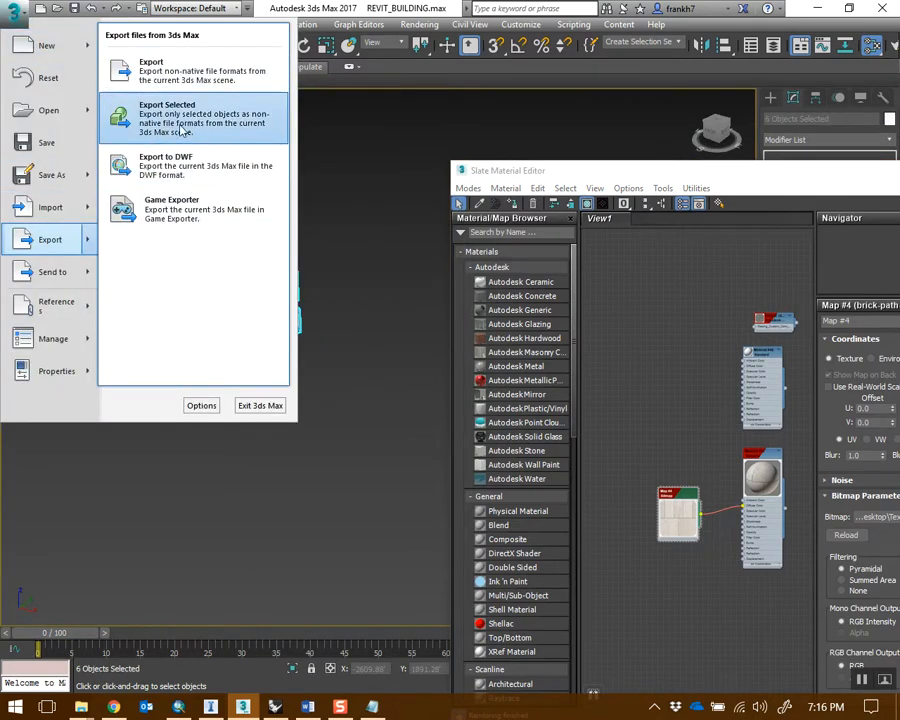
pyautogui.click(183, 133)
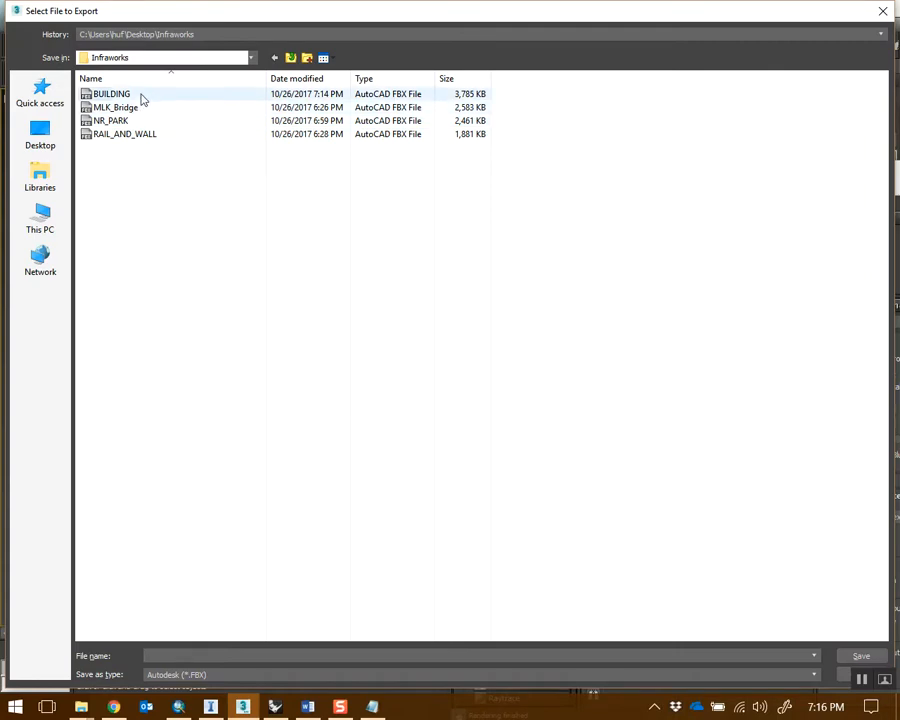
pyautogui.click(143, 94)
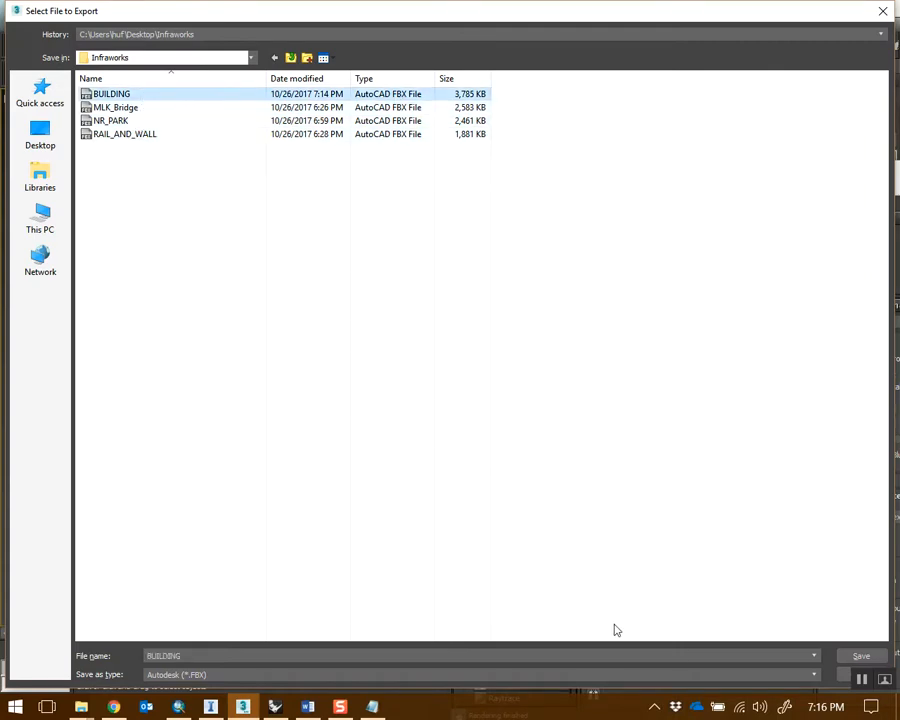
pyautogui.click(861, 656)
pyautogui.click(512, 410)
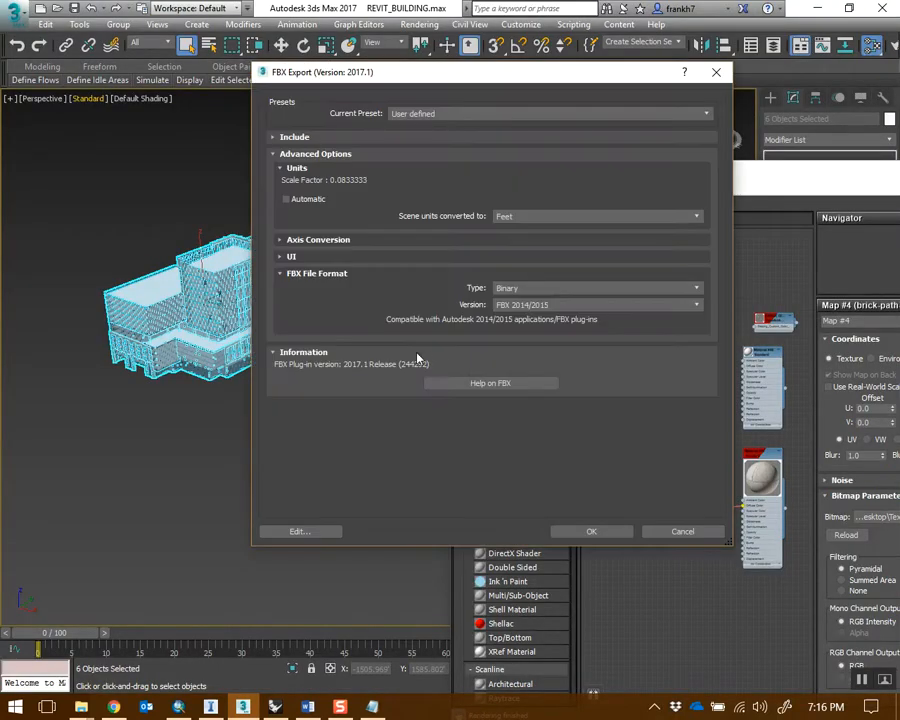
pyautogui.click(590, 530)
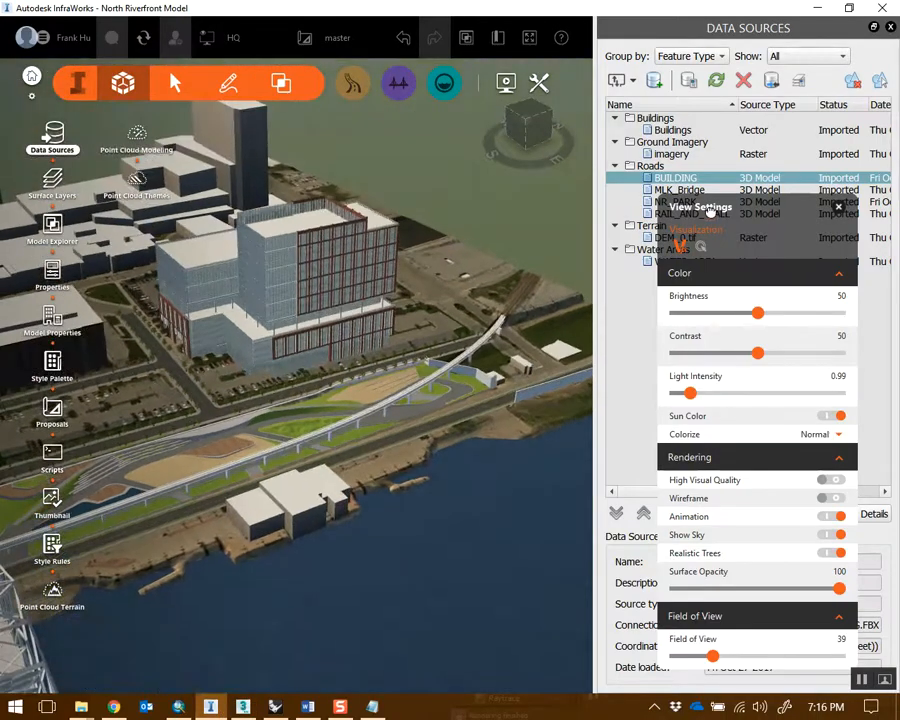
# Switch to InfraWorks and refresh the BUILDING data source from the re-exported FBX
pyautogui.rightClick(678, 179)
pyautogui.rightClick(678, 179)
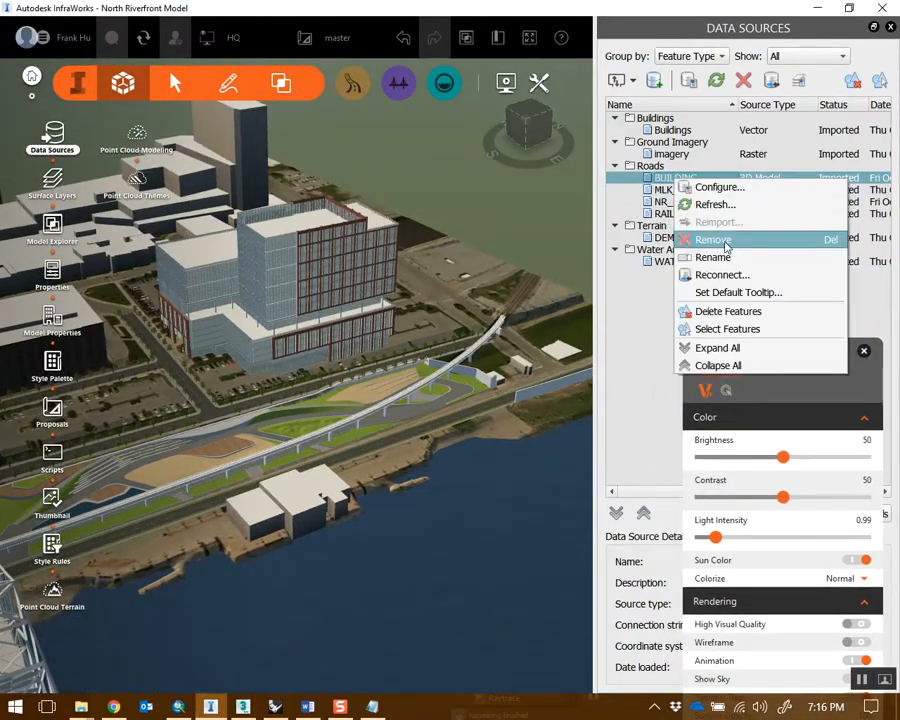
pyautogui.click(715, 204)
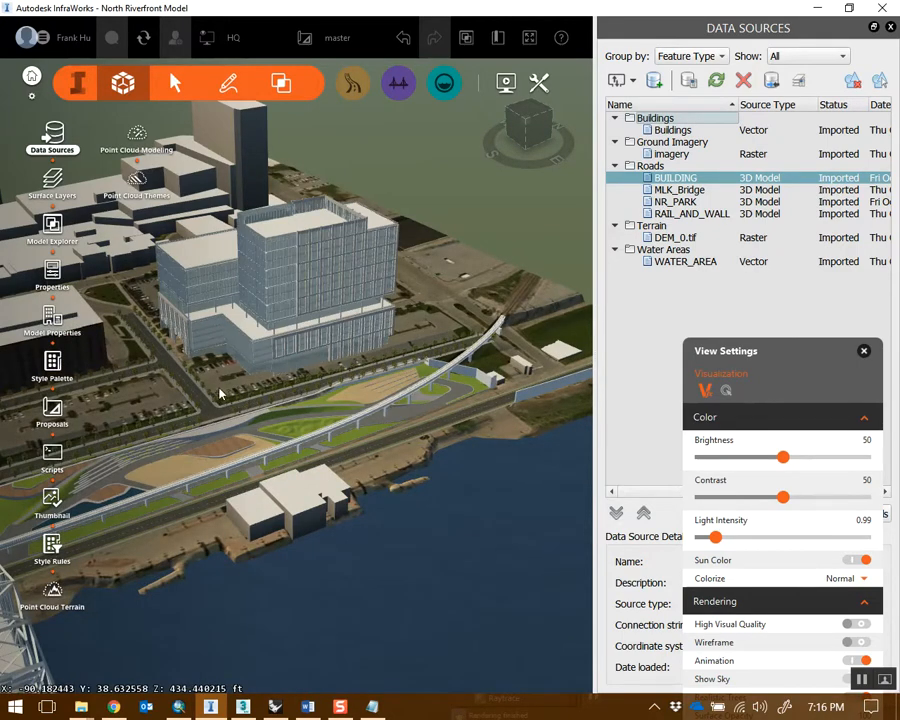
# Turn on High Visual Quality, inspect the building's facade up close, and set the field of view to 49
pyautogui.moveTo(766, 362); pyautogui.dragTo(758, 180)
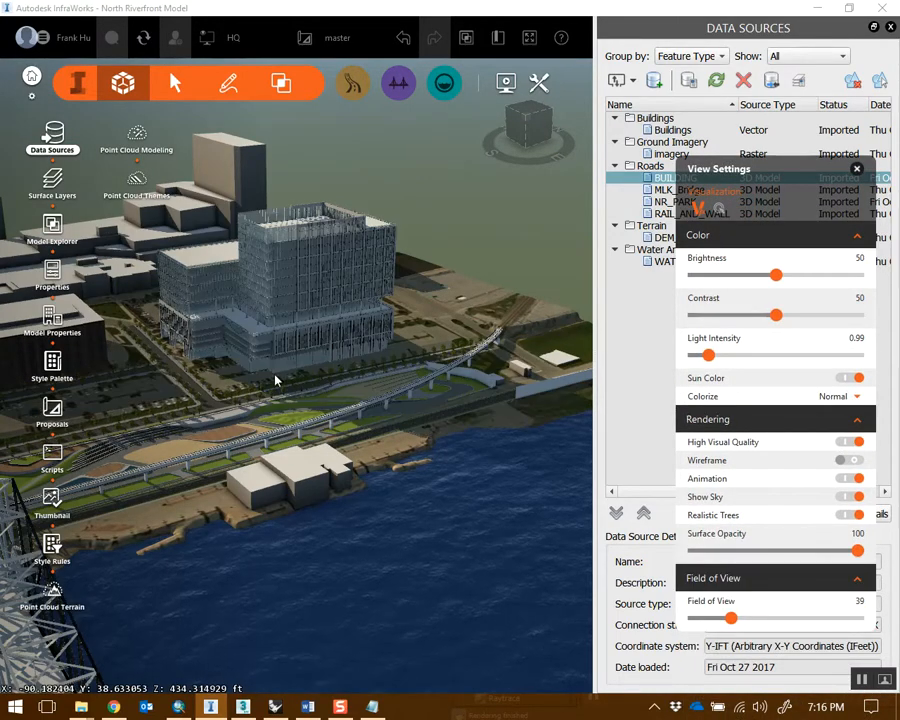
pyautogui.scroll(5, 275, 377)
pyautogui.scroll(5, 282, 373)
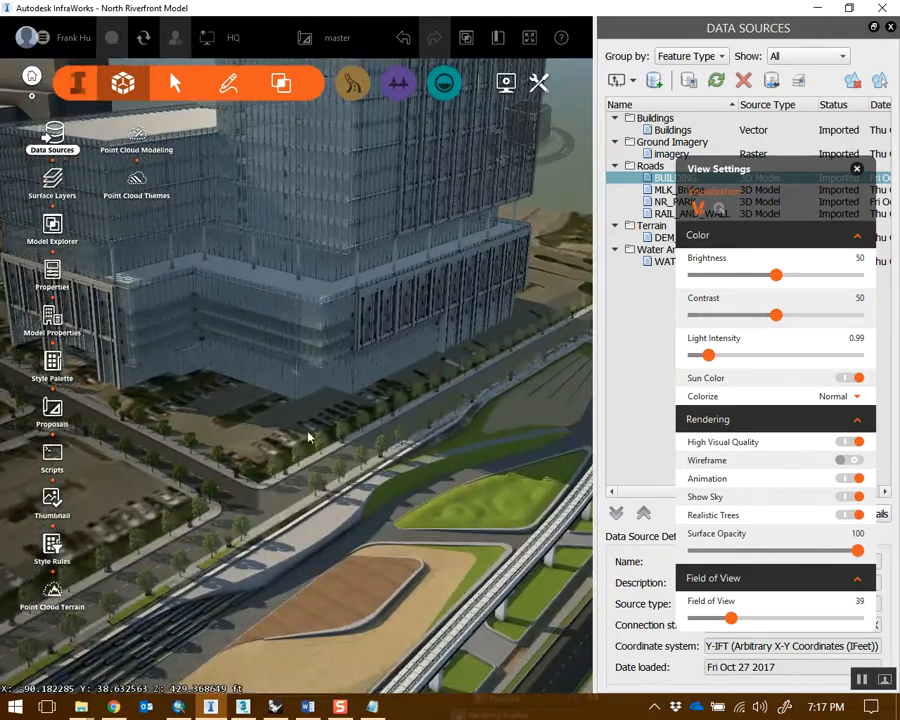
pyautogui.moveTo(308, 437); pyautogui.dragTo(582, 453)
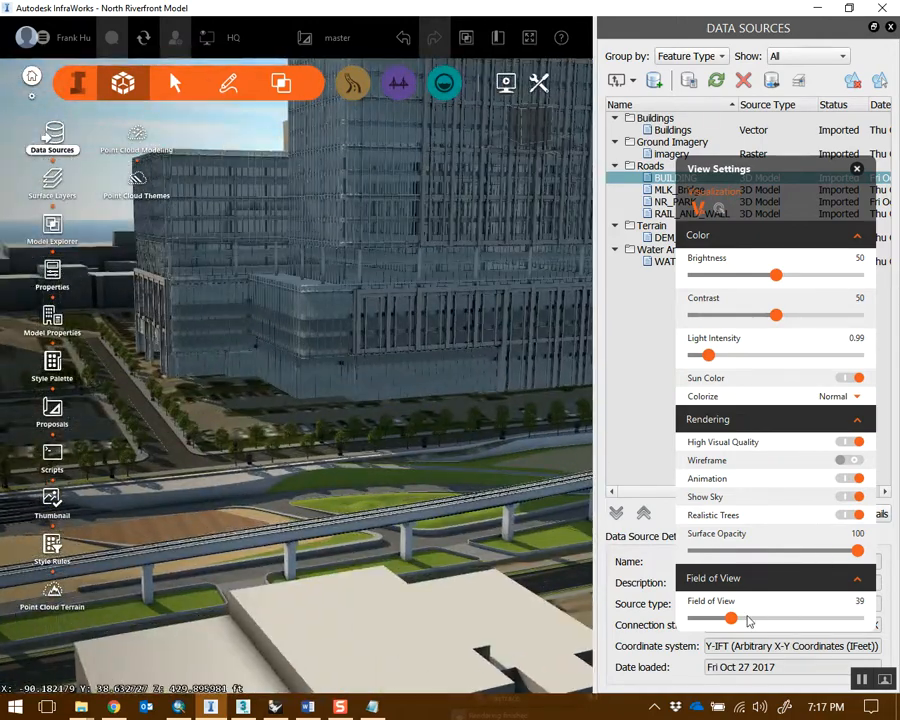
pyautogui.moveTo(731, 618); pyautogui.dragTo(746, 618)
pyautogui.moveTo(248, 433); pyautogui.dragTo(301, 482)
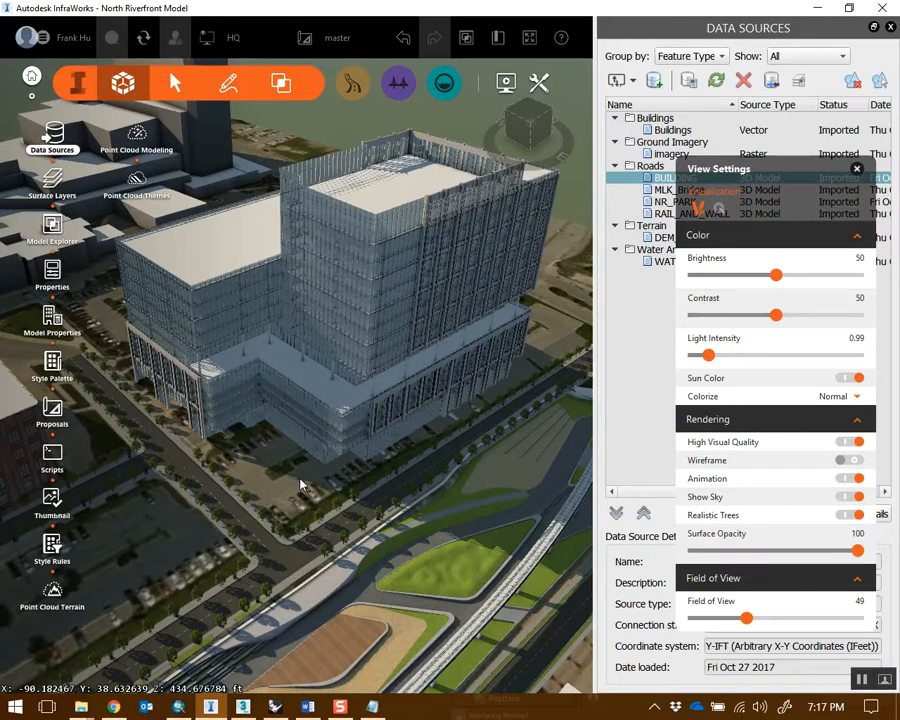
# Compare the building and park with High Visual Quality off and on, leave it off, and view the site from above
pyautogui.click(855, 442)
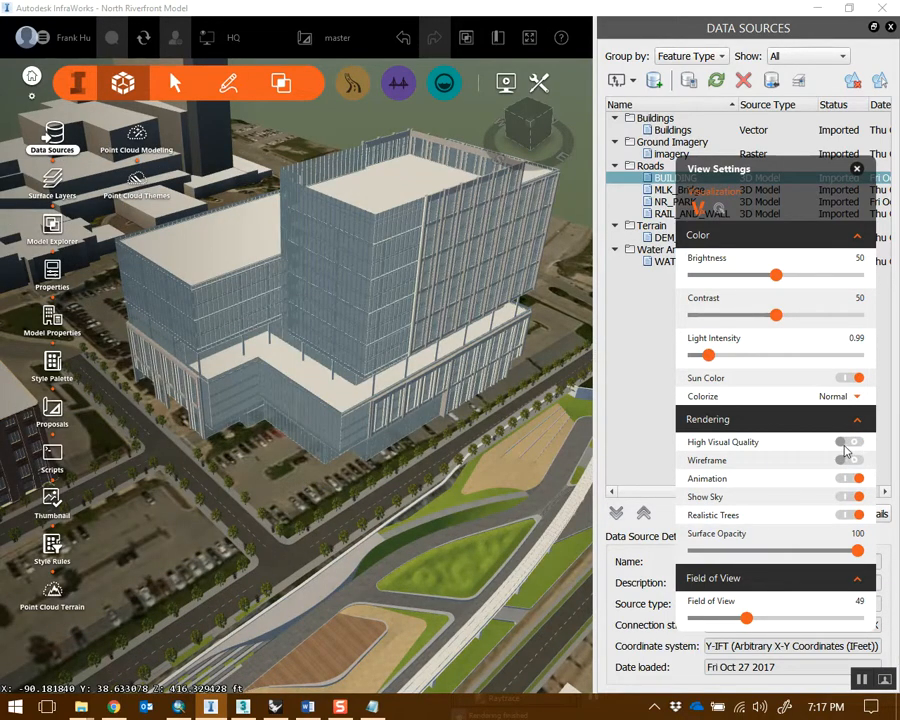
pyautogui.moveTo(204, 463); pyautogui.dragTo(370, 410)
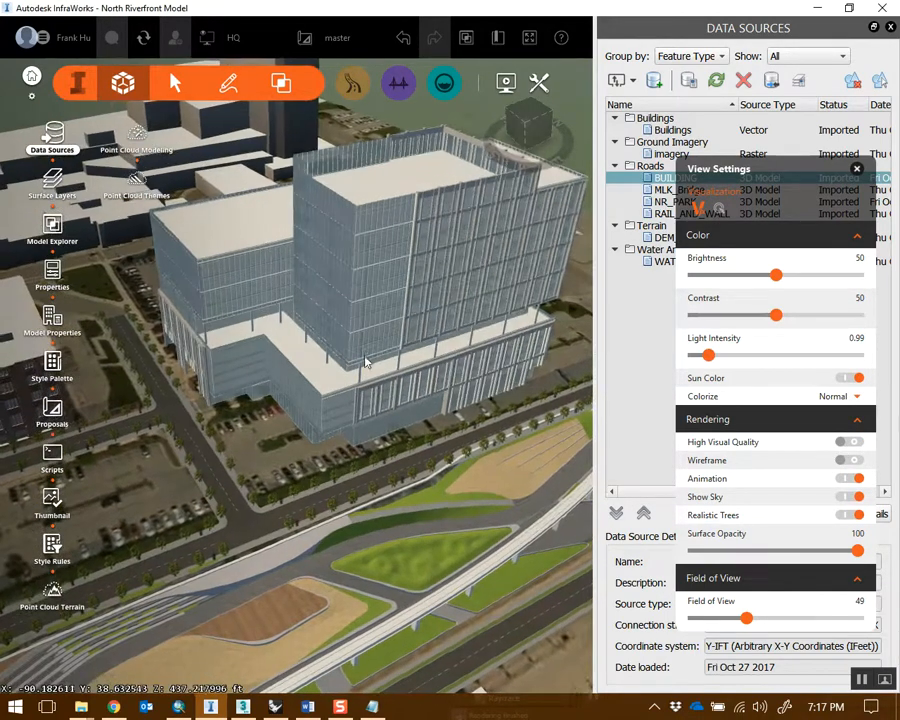
pyautogui.click(507, 83)
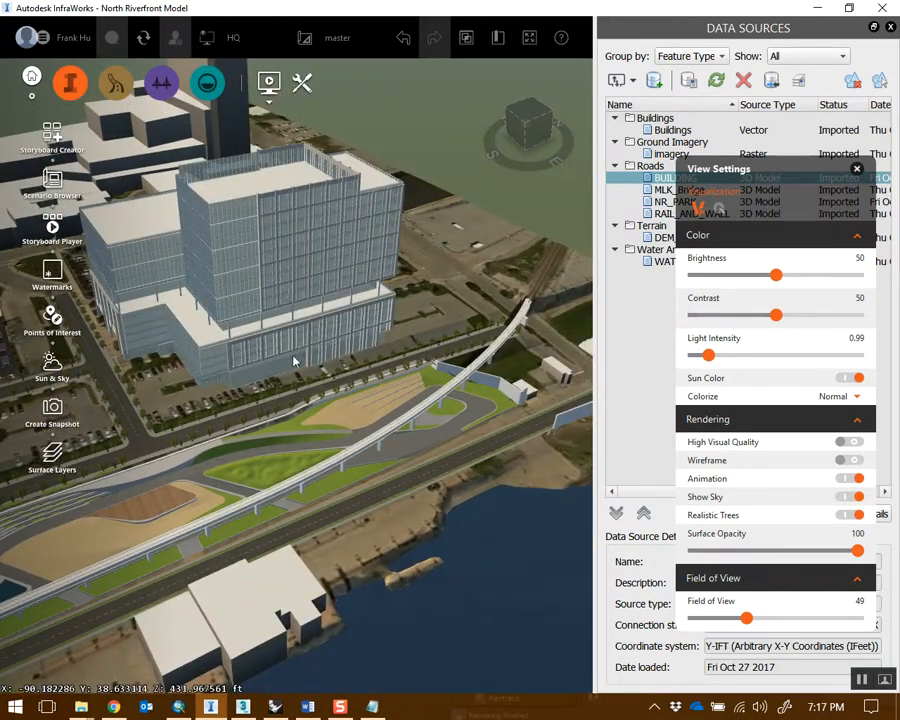
pyautogui.moveTo(295, 361); pyautogui.dragTo(316, 371, button='middle')
pyautogui.click(850, 442)
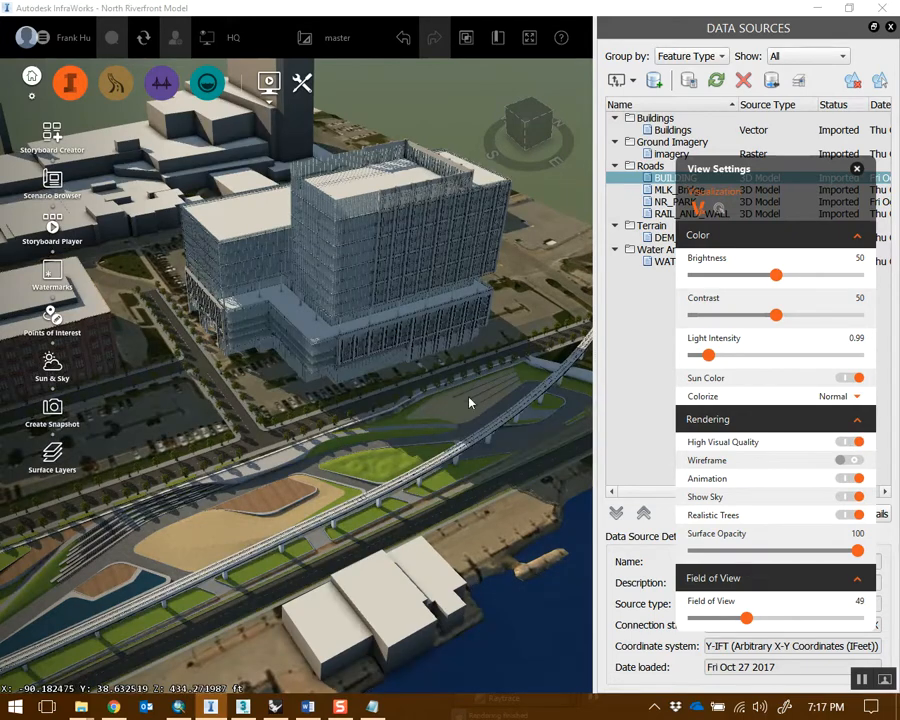
pyautogui.click(853, 443)
pyautogui.moveTo(280, 330); pyautogui.dragTo(179, 424)
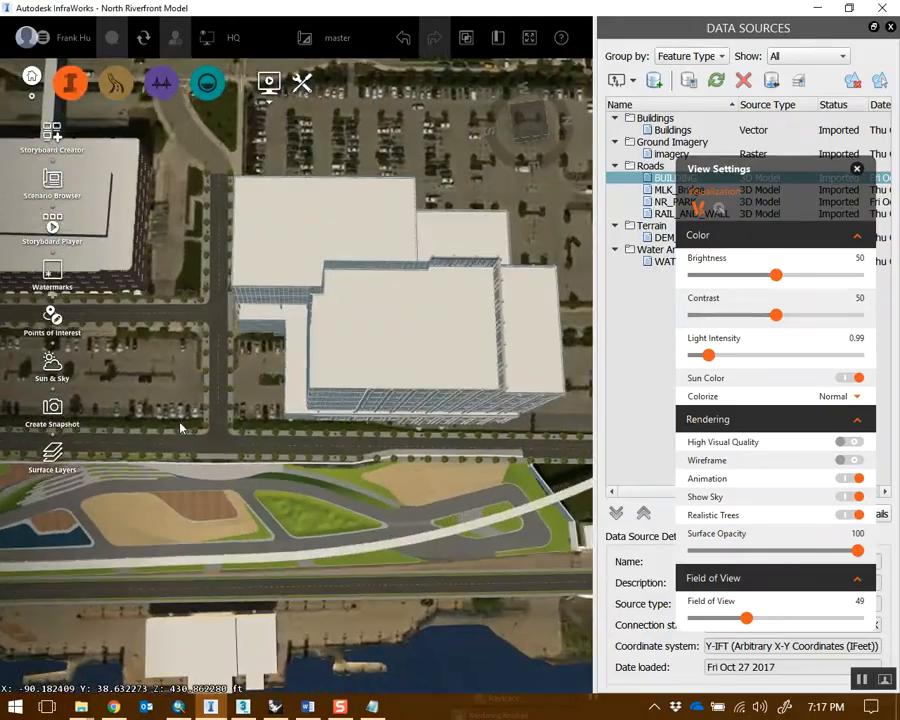
# Leave InfraWorks and 3ds Max for the Week 9 folder, and examine the L-SP-2 PNG site plan in the image viewer
pyautogui.click(817, 8)
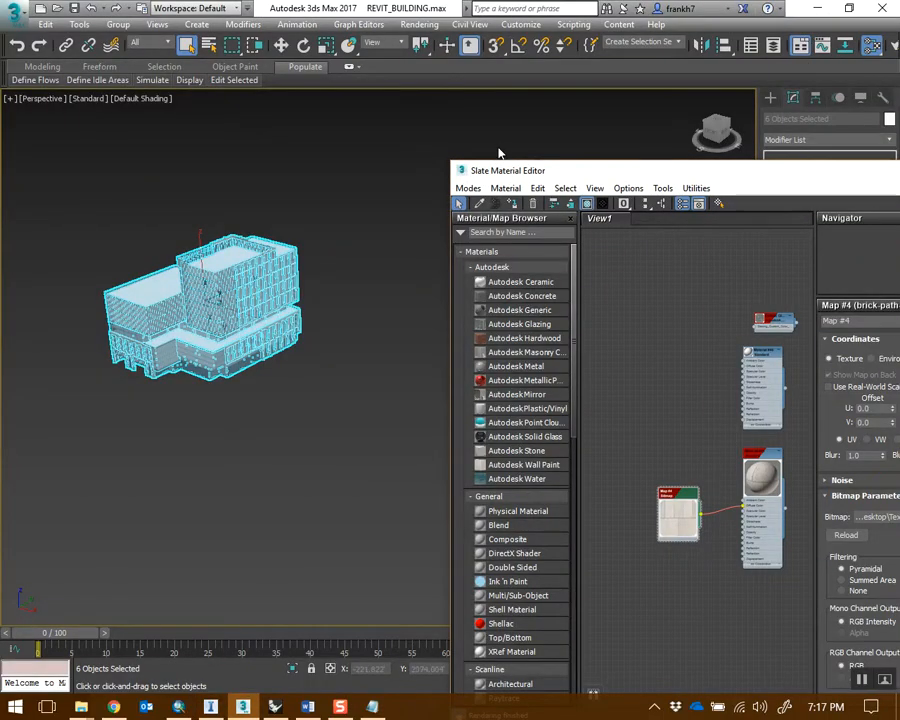
pyautogui.click(508, 154)
pyautogui.moveTo(619, 176); pyautogui.dragTo(297, 99)
pyautogui.click(659, 95)
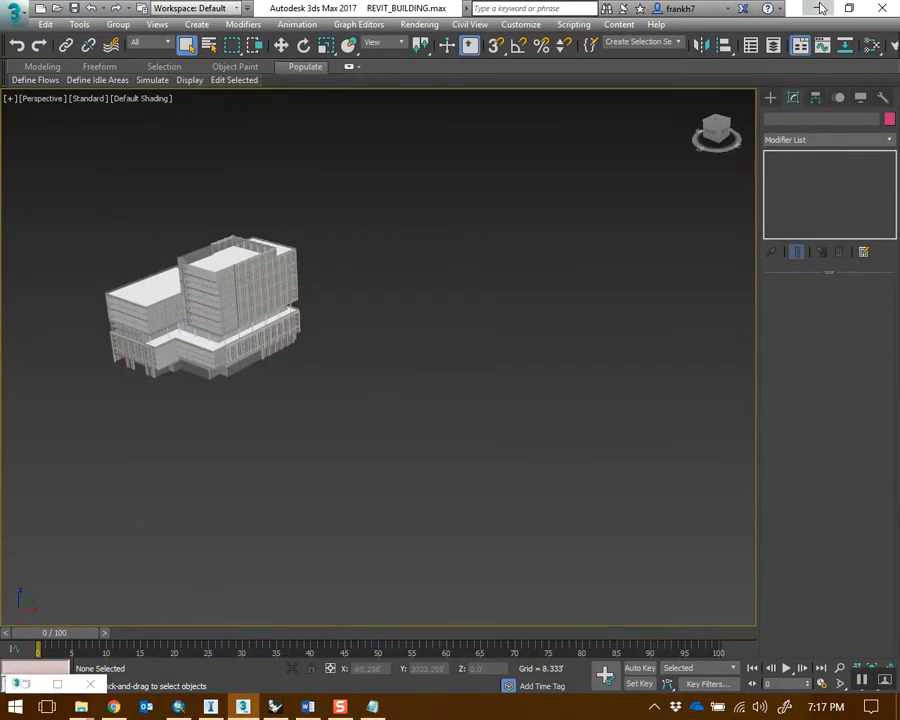
pyautogui.click(820, 8)
pyautogui.click(402, 275)
pyautogui.click(368, 237)
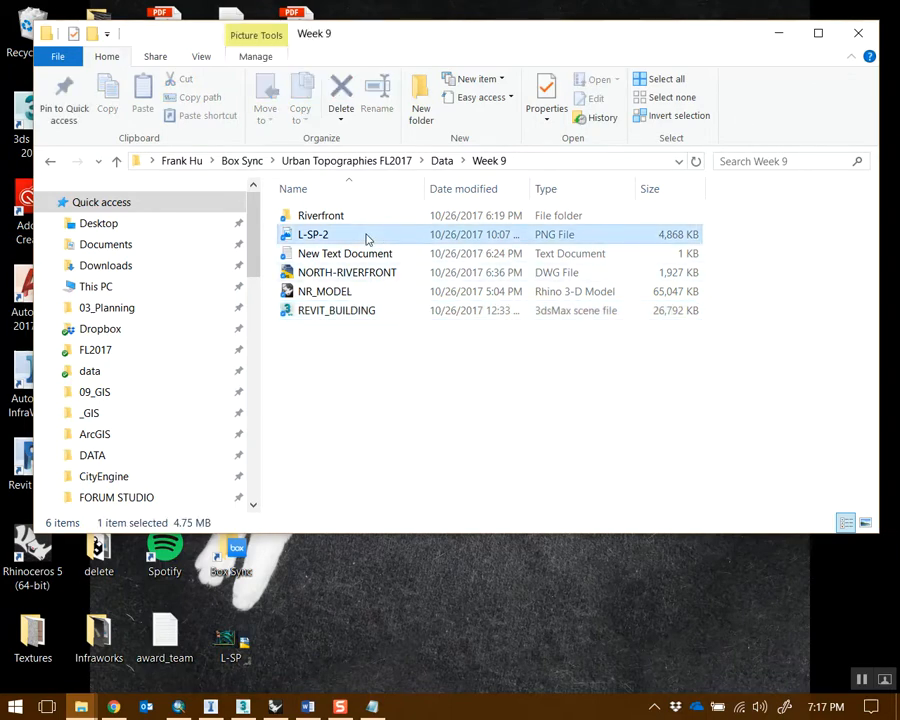
pyautogui.doubleClick(368, 237)
pyautogui.moveTo(535, 160); pyautogui.dragTo(473, 7)
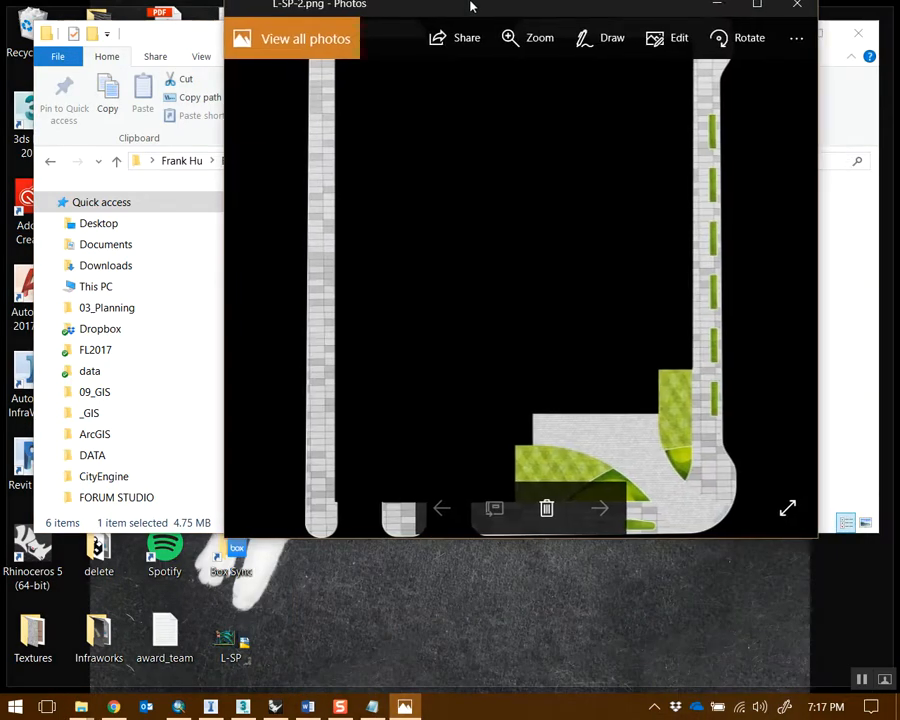
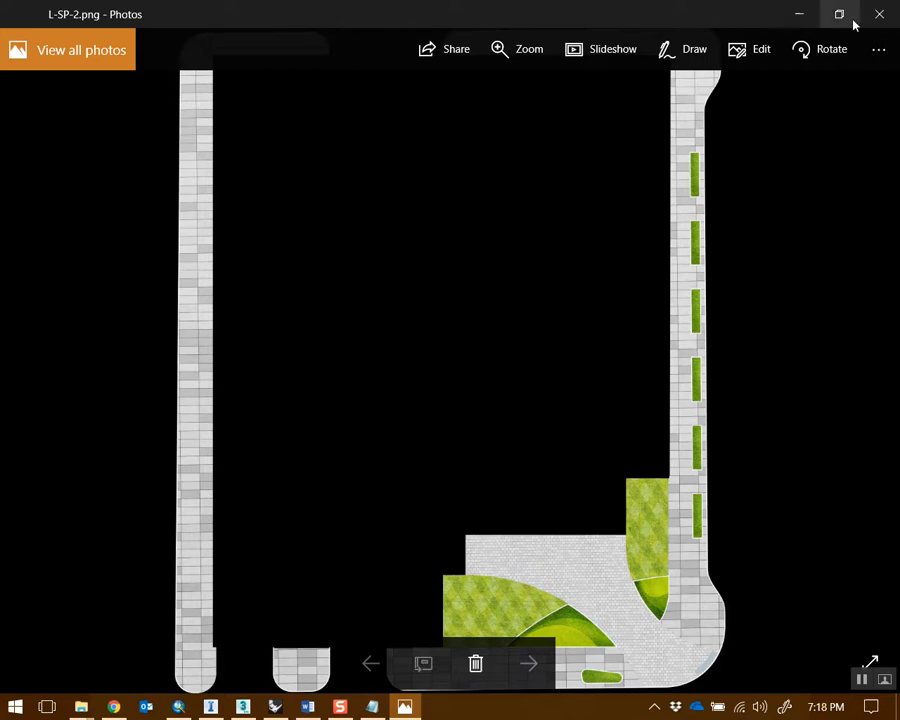
pyautogui.click(876, 14)
pyautogui.click(712, 368)
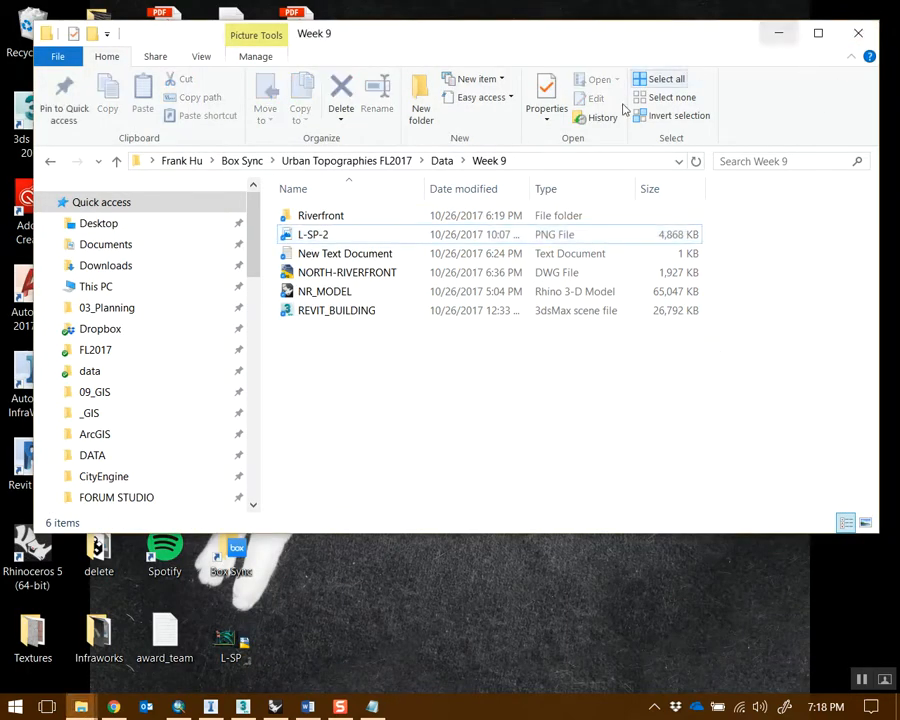
pyautogui.click(779, 36)
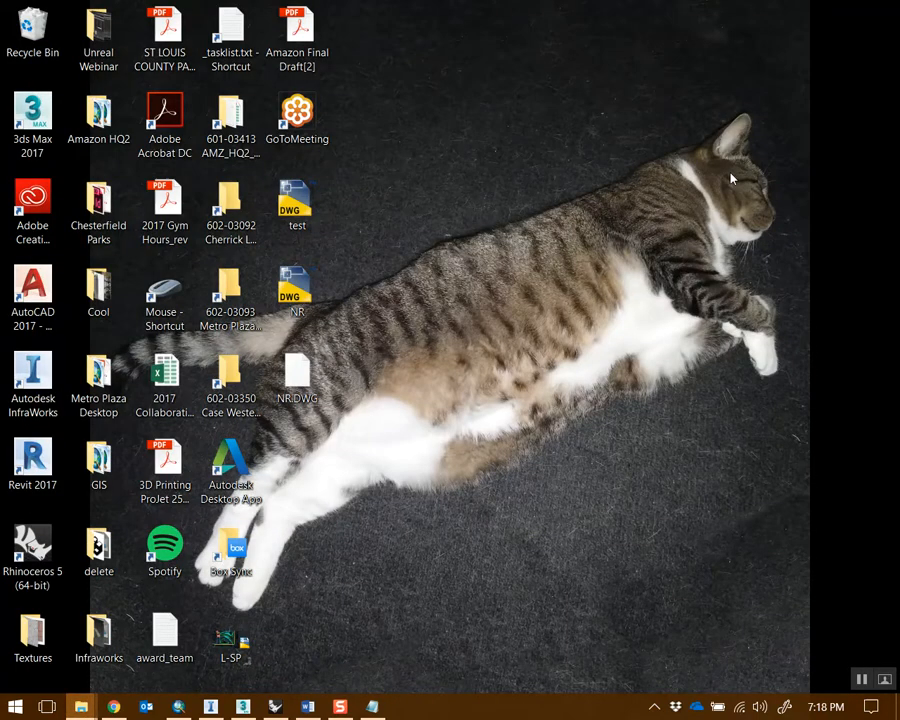
# Switch to InfraWorks and move the View Settings panel clear of the data source list
pyautogui.click(210, 706)
pyautogui.moveTo(808, 168); pyautogui.dragTo(752, 464)
pyautogui.click(633, 80)
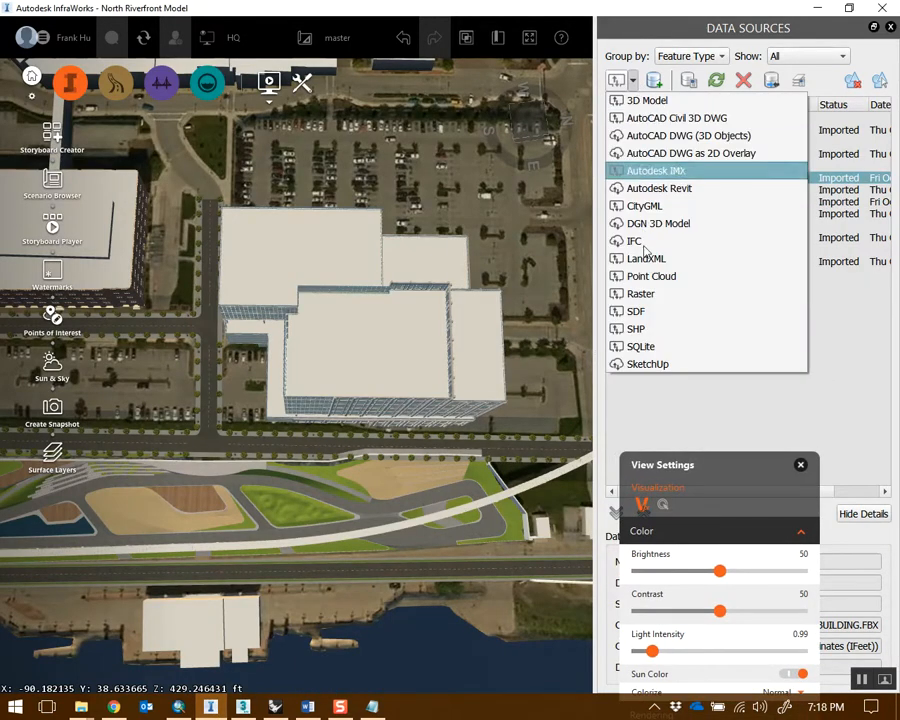
pyautogui.moveTo(724, 474); pyautogui.dragTo(706, 414)
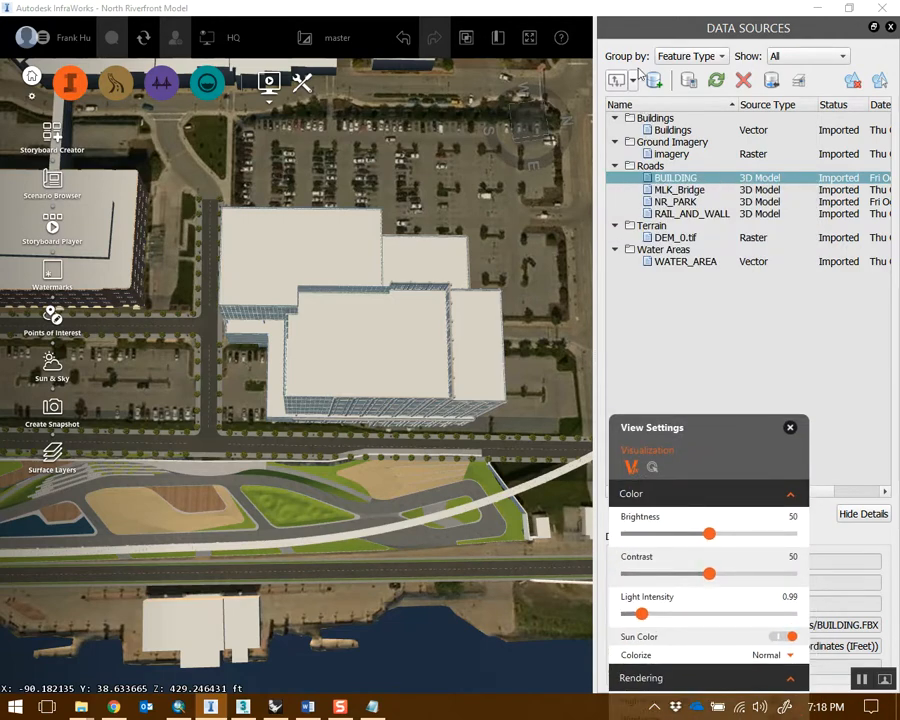
# Add the L-SP-2 image from the Box Sync Week 9 folder as a raster data source
pyautogui.click(633, 80)
pyautogui.click(650, 293)
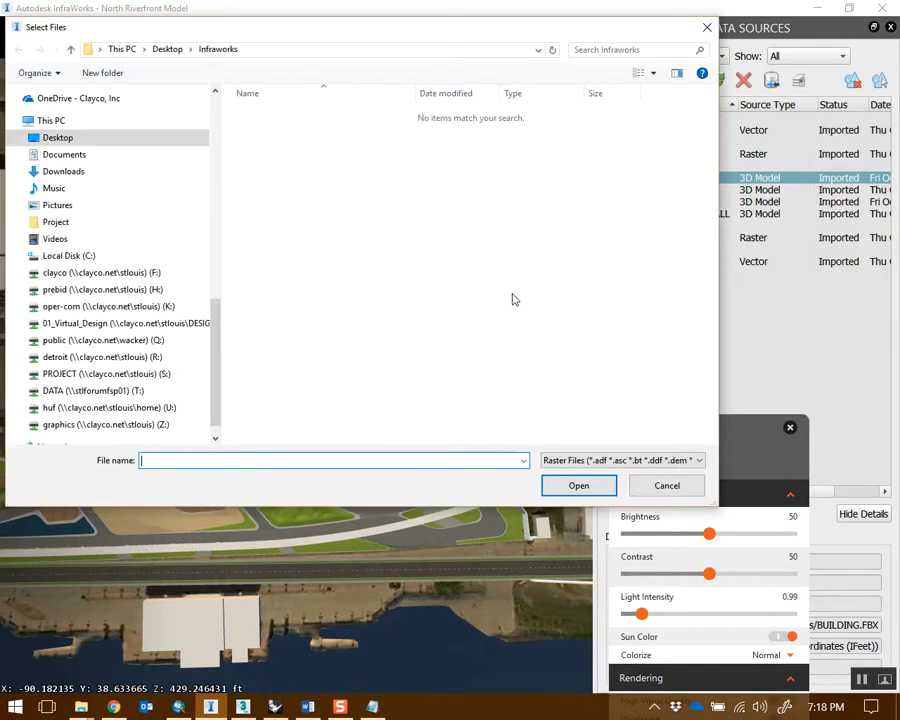
pyautogui.click(120, 140)
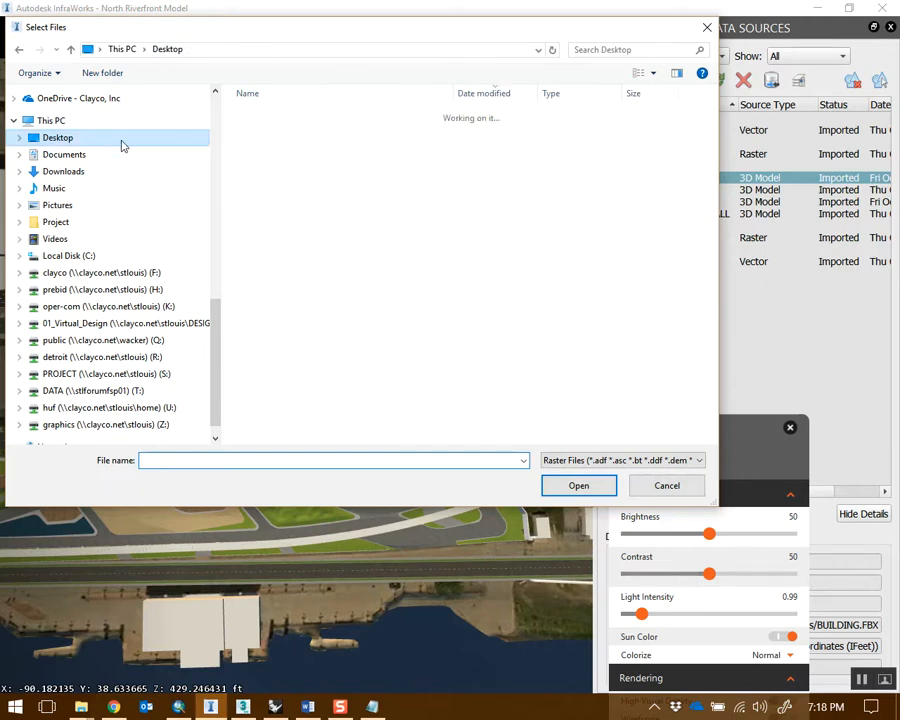
pyautogui.doubleClick(270, 188)
pyautogui.doubleClick(285, 144)
pyautogui.doubleClick(263, 126)
pyautogui.doubleClick(288, 187)
pyautogui.click(350, 145)
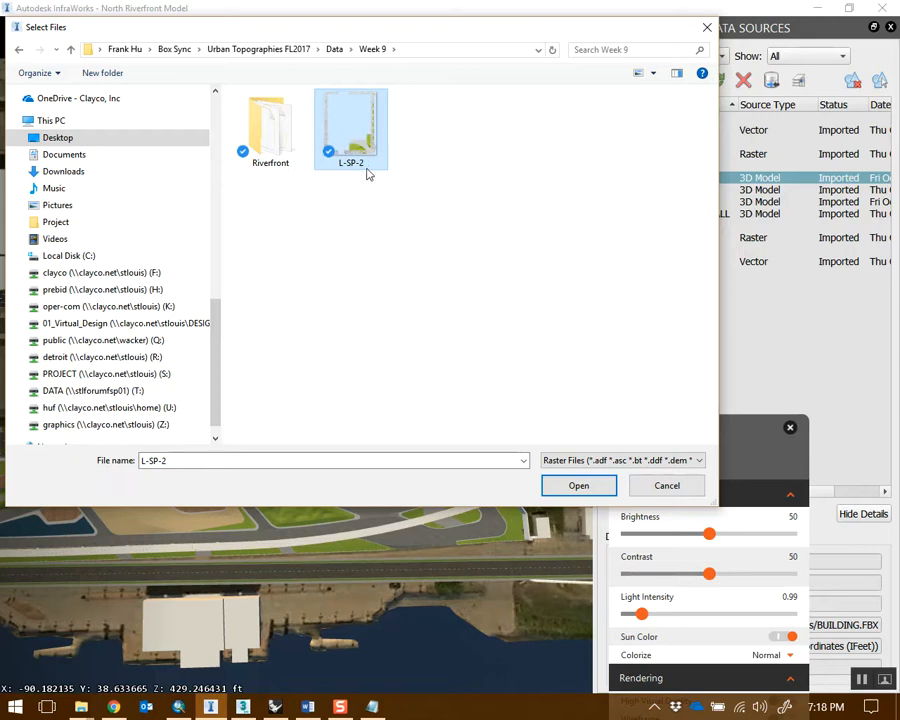
pyautogui.click(580, 484)
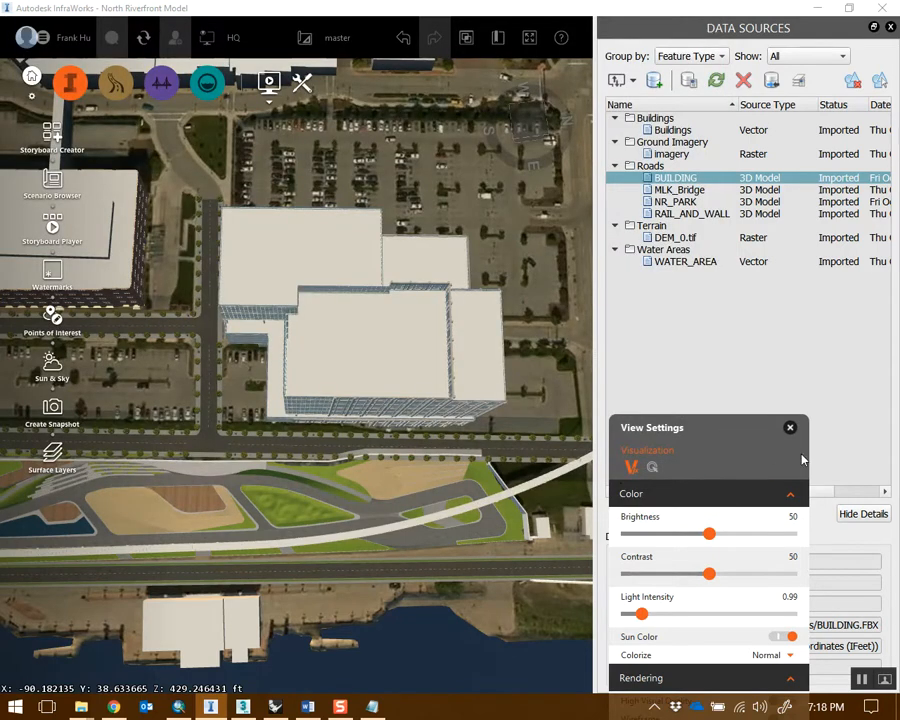
# Configure L-SP-2.png with the XY-FT coordinate system, place it interactively on the model, and refresh it into the scene
pyautogui.moveTo(694, 442); pyautogui.dragTo(787, 500)
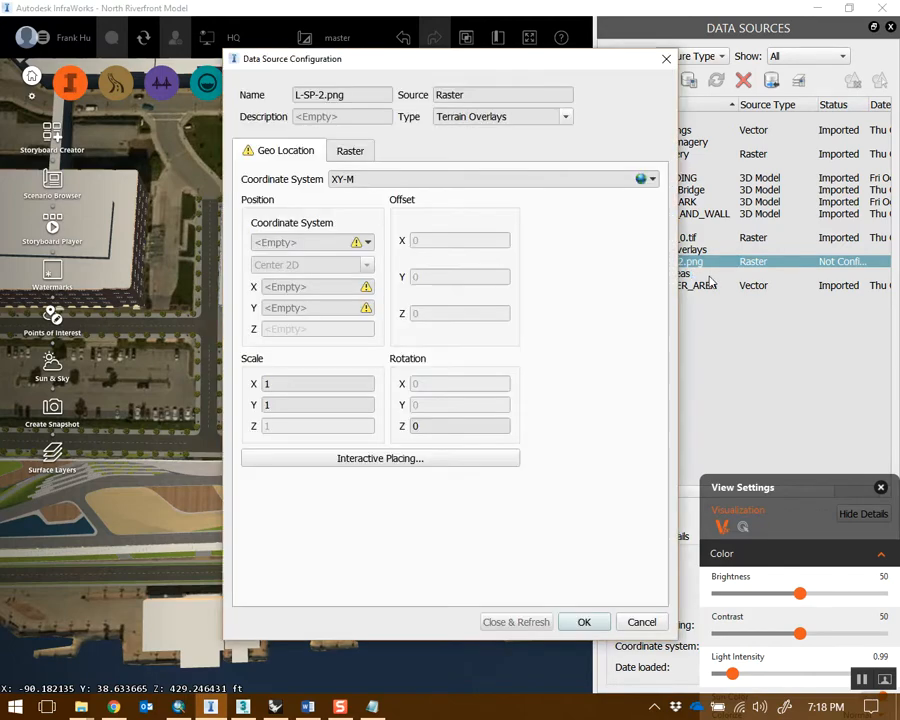
pyautogui.moveTo(508, 80); pyautogui.dragTo(700, 67)
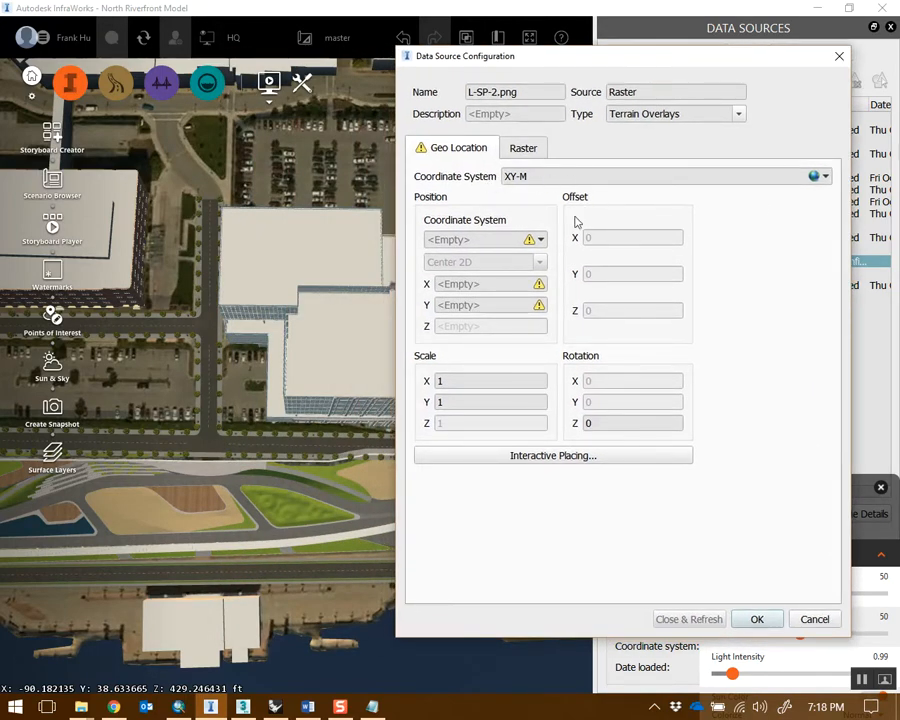
pyautogui.click(826, 177)
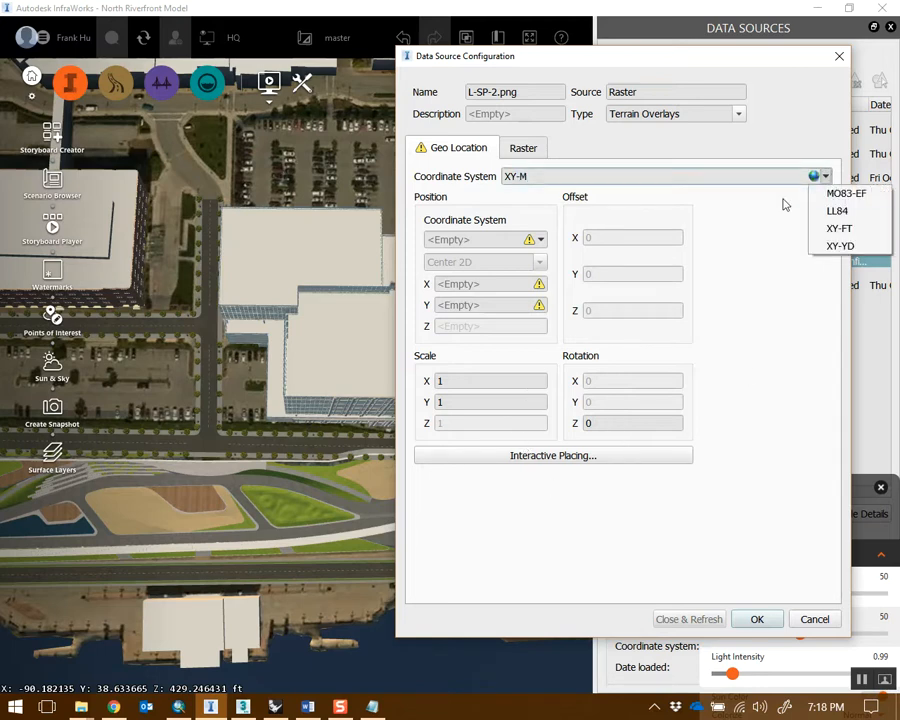
pyautogui.click(822, 283)
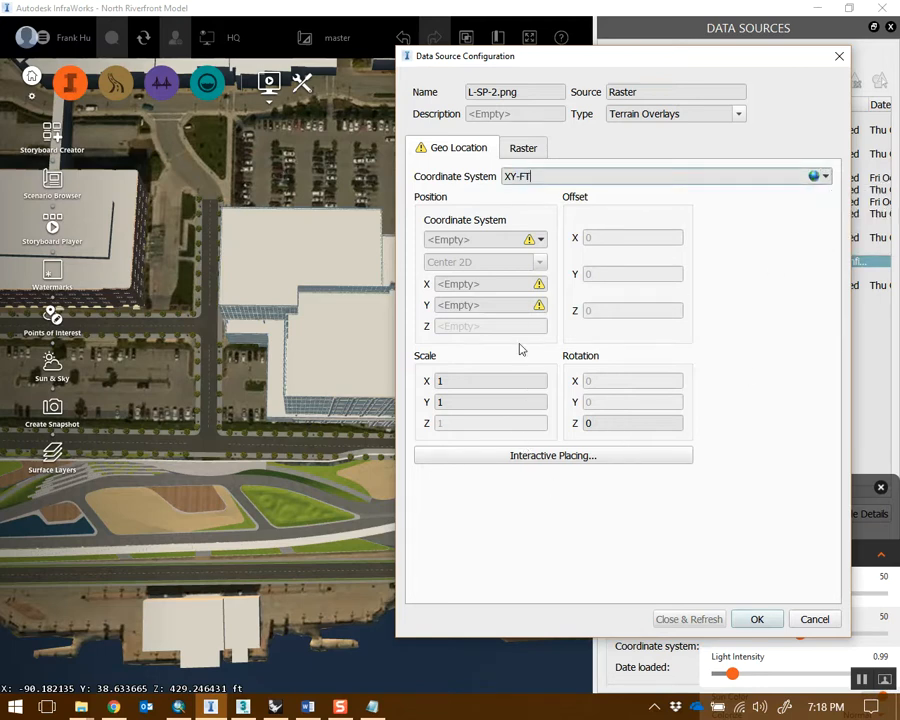
pyautogui.click(553, 455)
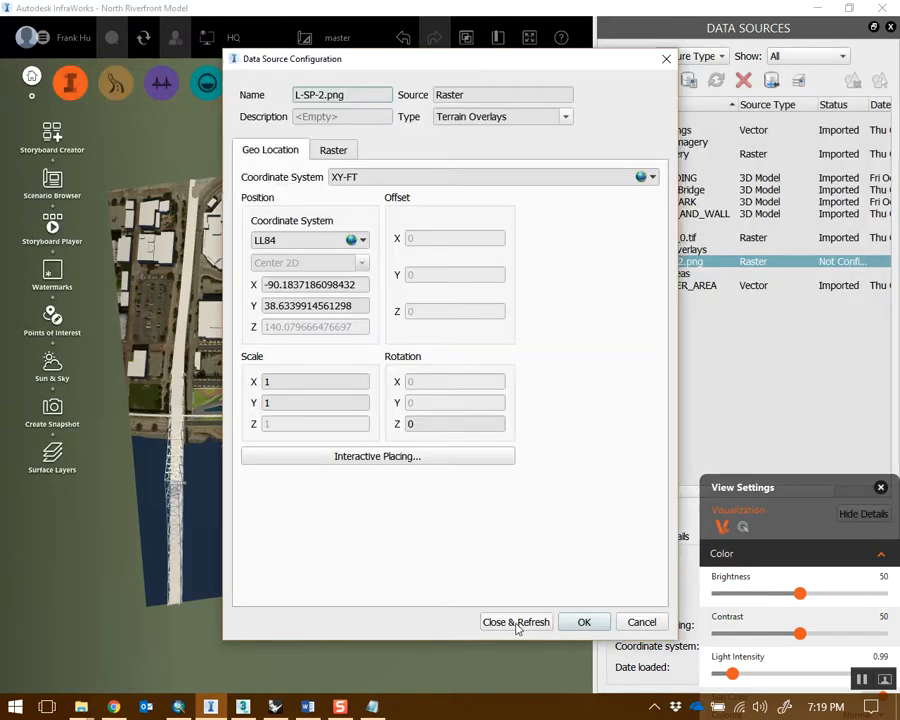
pyautogui.click(516, 622)
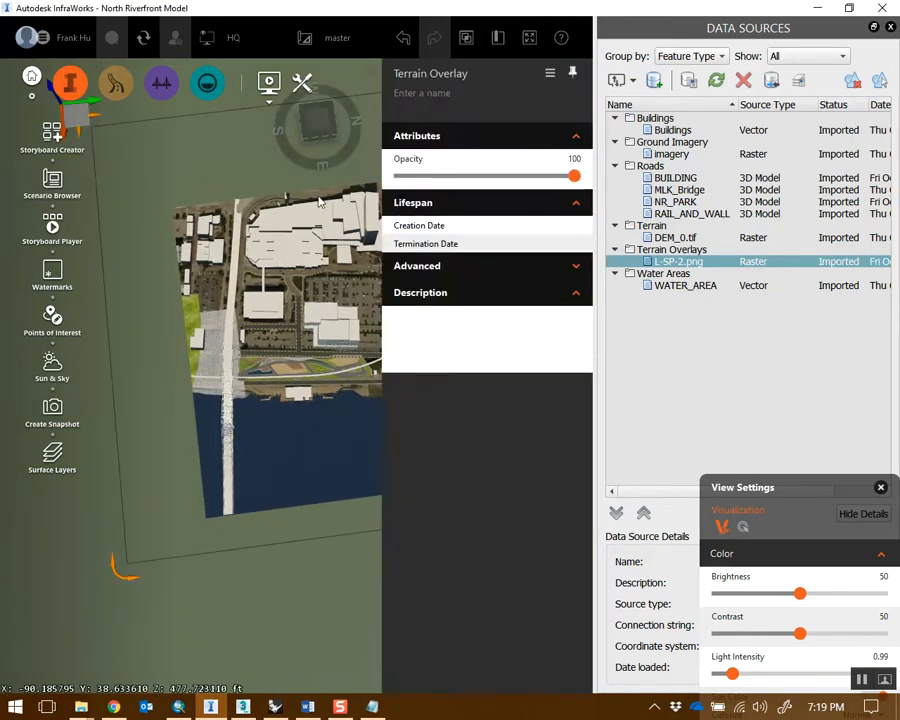
# Scale down the L-SP-2 terrain overlay and reposition it until it roughly covers the riverfront building blocks
pyautogui.moveTo(86, 230); pyautogui.dragTo(133, 200)
pyautogui.moveTo(156, 390); pyautogui.dragTo(200, 338)
pyautogui.moveTo(177, 210); pyautogui.dragTo(146, 255)
pyautogui.moveTo(180, 383); pyautogui.dragTo(206, 356)
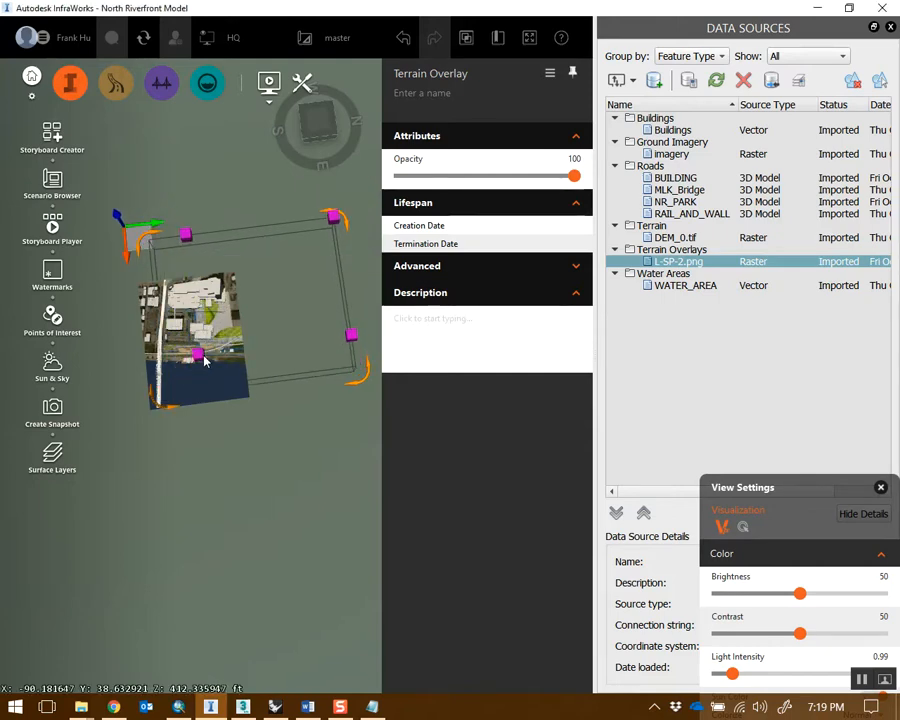
pyautogui.moveTo(173, 236); pyautogui.dragTo(133, 266)
pyautogui.moveTo(175, 373); pyautogui.dragTo(205, 344)
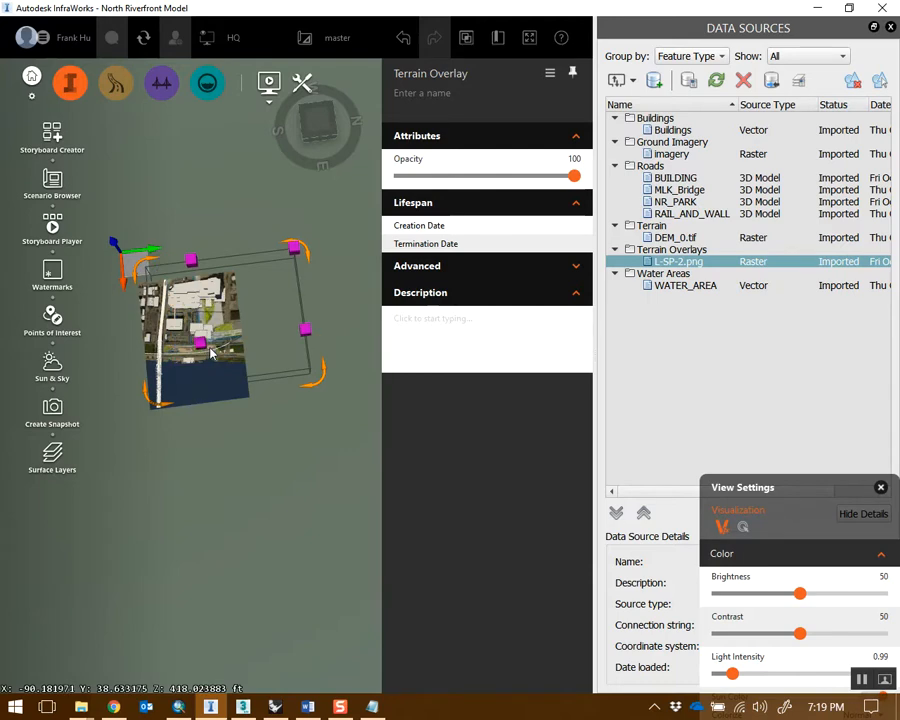
pyautogui.scroll(1, 201, 304)
pyautogui.scroll(2, 186, 270)
pyautogui.moveTo(189, 263); pyautogui.dragTo(155, 318)
pyautogui.moveTo(189, 447); pyautogui.dragTo(153, 332)
pyautogui.moveTo(182, 418); pyautogui.dragTo(153, 358)
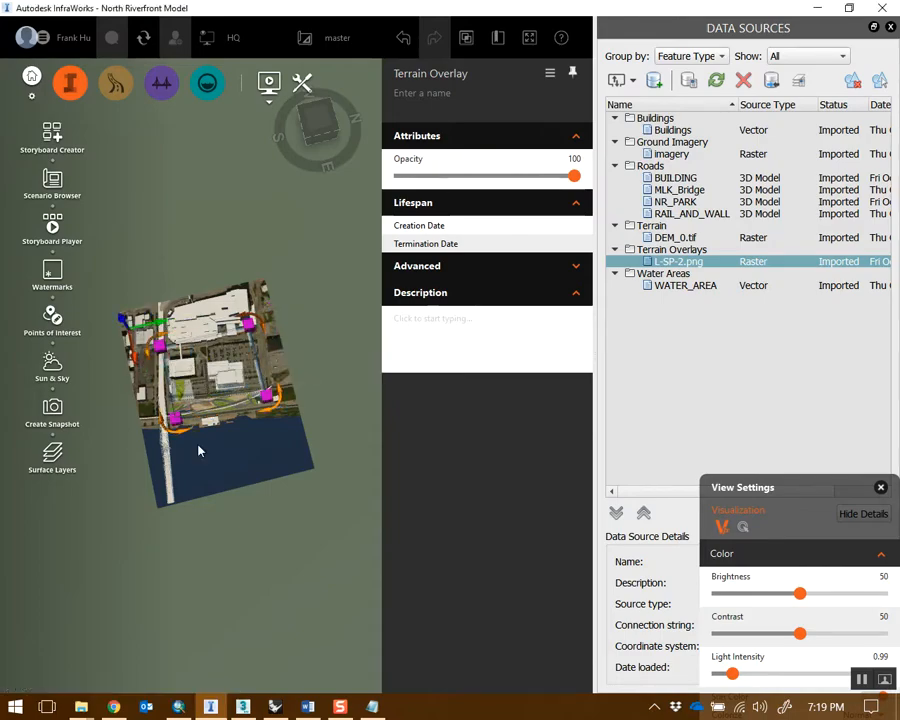
# Close the Data Sources panel and shift the terrain overlay closer to the new building's site
pyautogui.scroll(4, 186, 454)
pyautogui.scroll(4, 235, 358)
pyautogui.moveTo(287, 326); pyautogui.dragTo(174, 398)
pyautogui.moveTo(189, 378); pyautogui.dragTo(212, 393, button='middle')
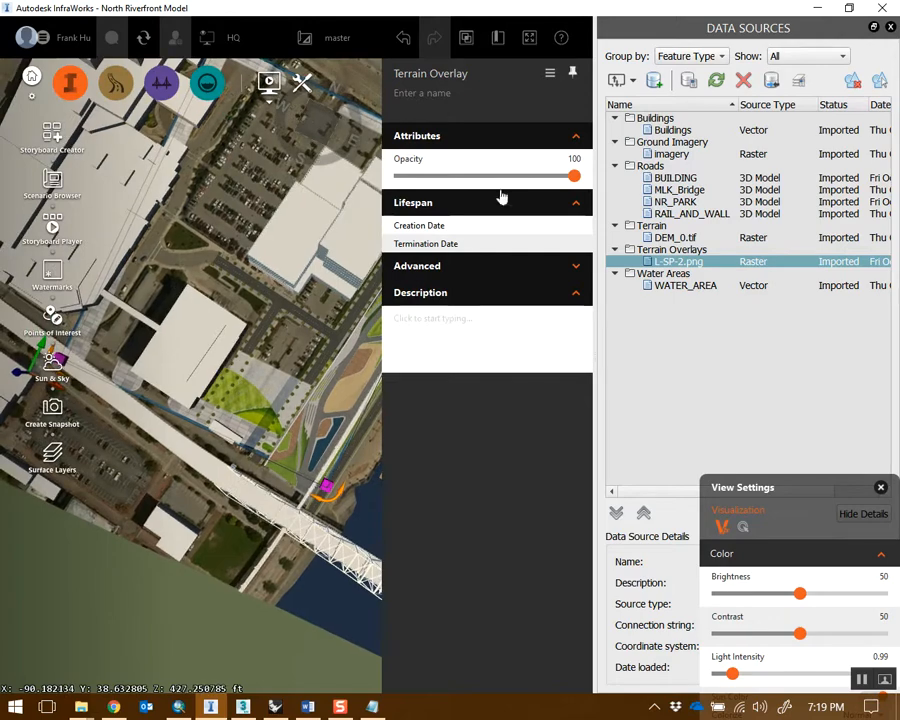
pyautogui.moveTo(263, 250); pyautogui.dragTo(438, 273)
pyautogui.click(890, 28)
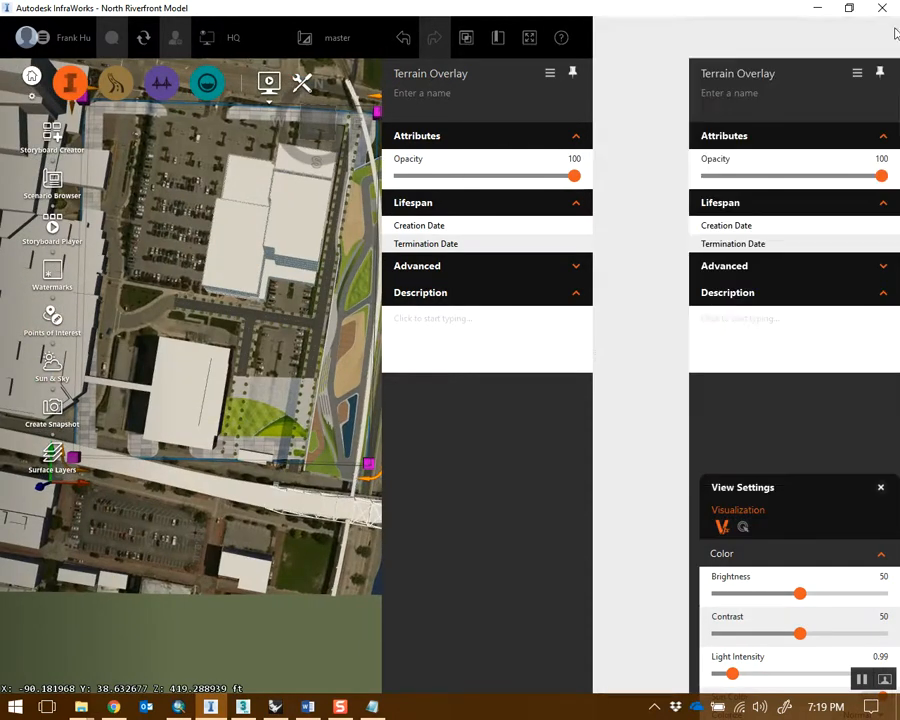
pyautogui.moveTo(213, 472); pyautogui.dragTo(183, 384)
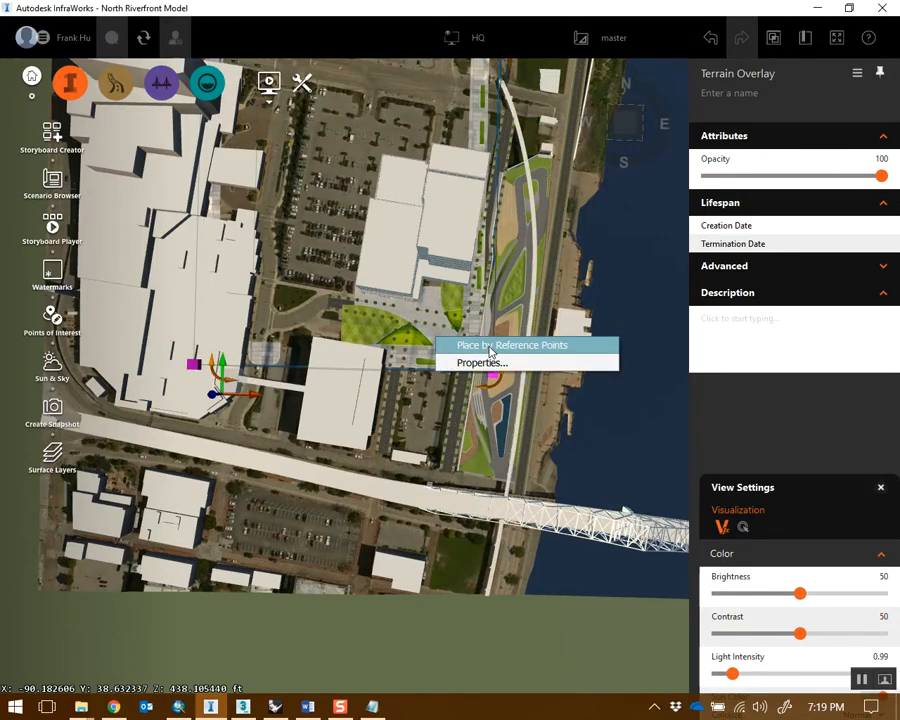
# Start Place by Reference Points and match the overlay's plaza lawn corner to the building's recessed inner corner
pyautogui.scroll(4, 362, 300)
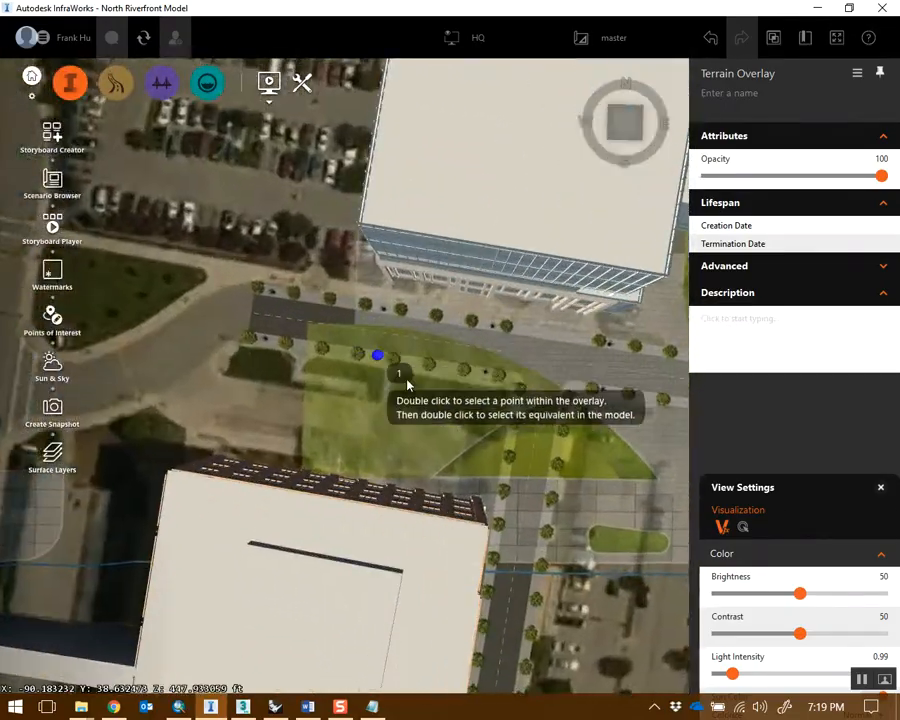
pyautogui.moveTo(392, 362); pyautogui.dragTo(363, 368)
pyautogui.moveTo(462, 390); pyautogui.dragTo(341, 347)
pyautogui.scroll(4, 262, 254)
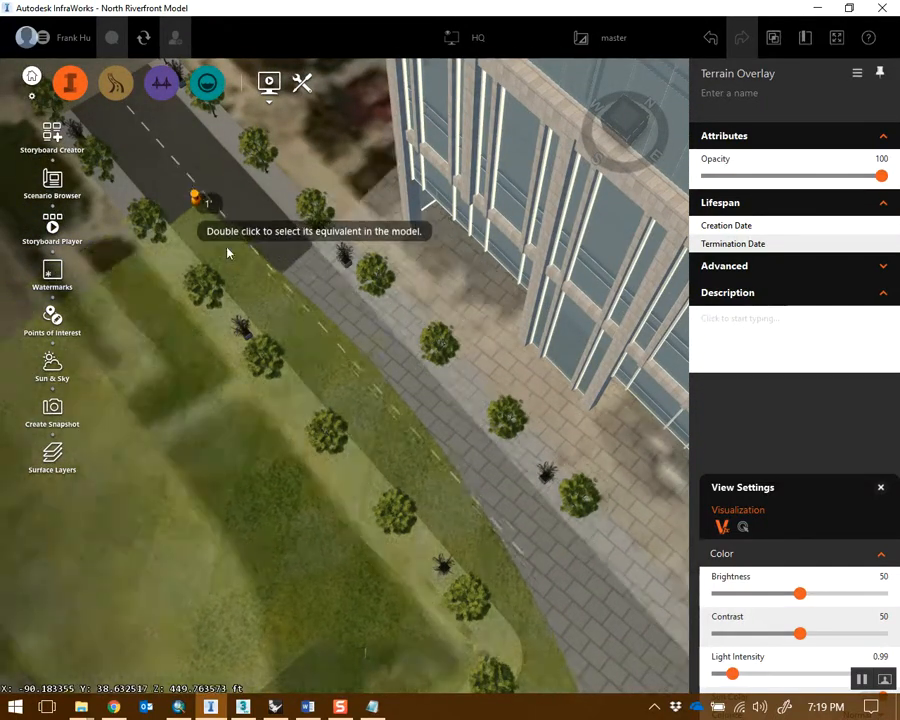
pyautogui.scroll(-5, 227, 253)
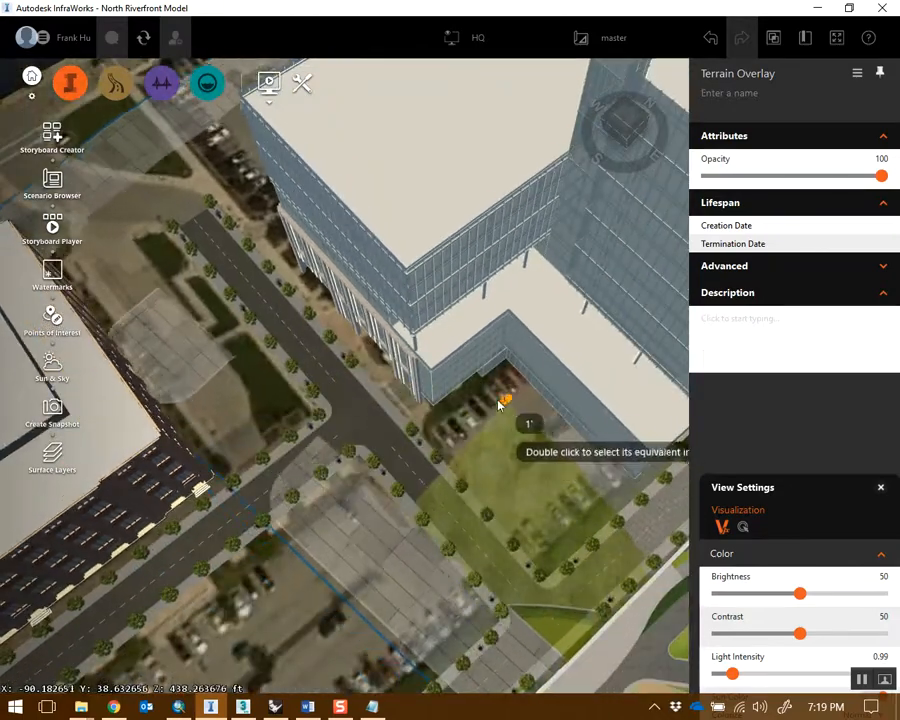
pyautogui.scroll(5, 508, 408)
pyautogui.scroll(2, 452, 367)
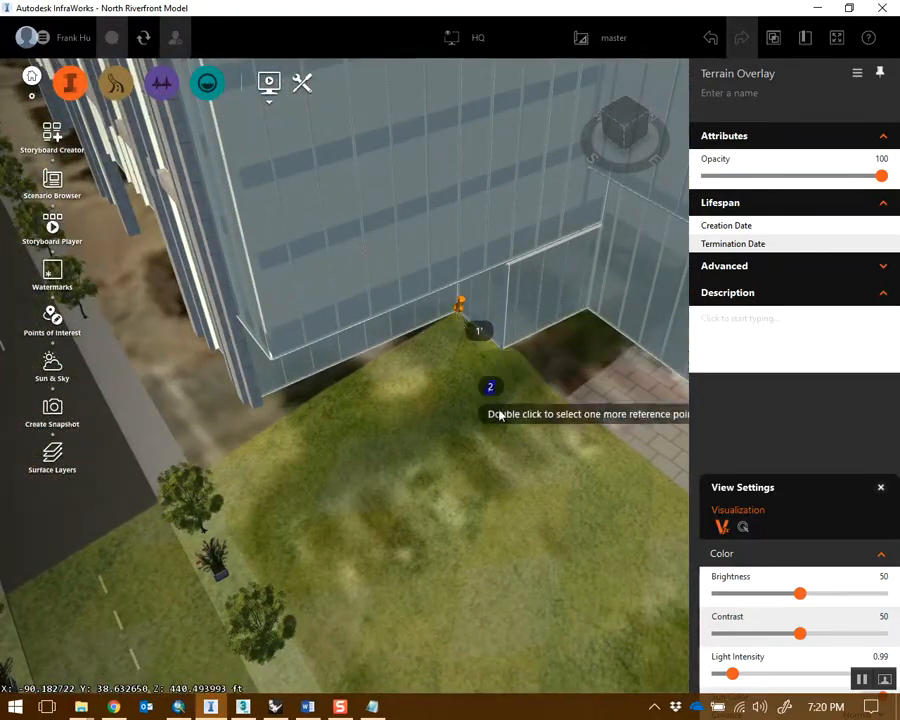
# Pick a second reference point in the overlay and match it beside the building's plaza corner to scale and align the plan
pyautogui.scroll(-6, 500, 415)
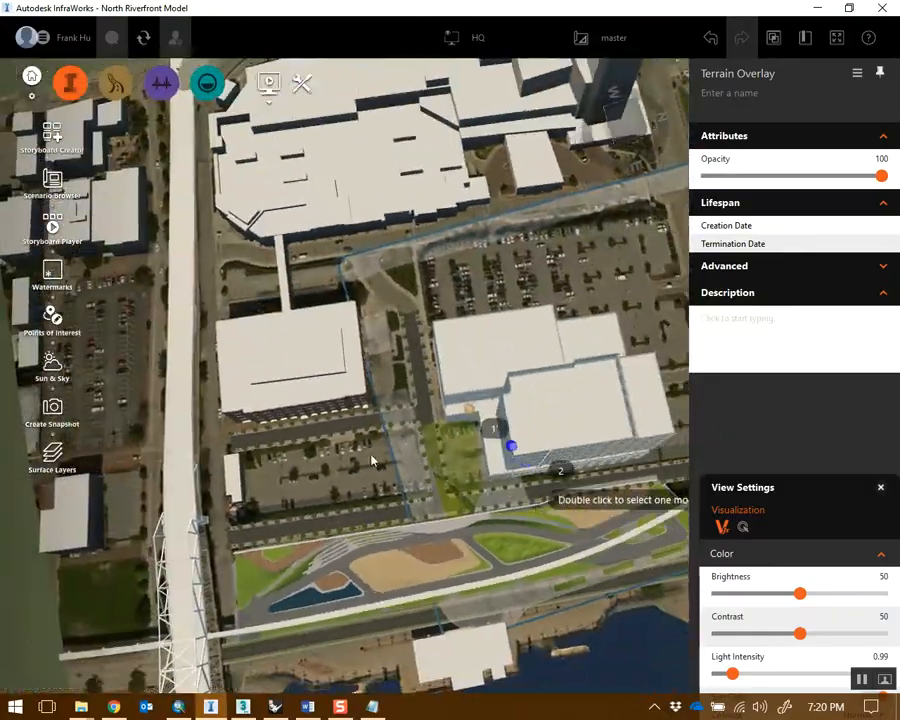
pyautogui.scroll(6, 420, 460)
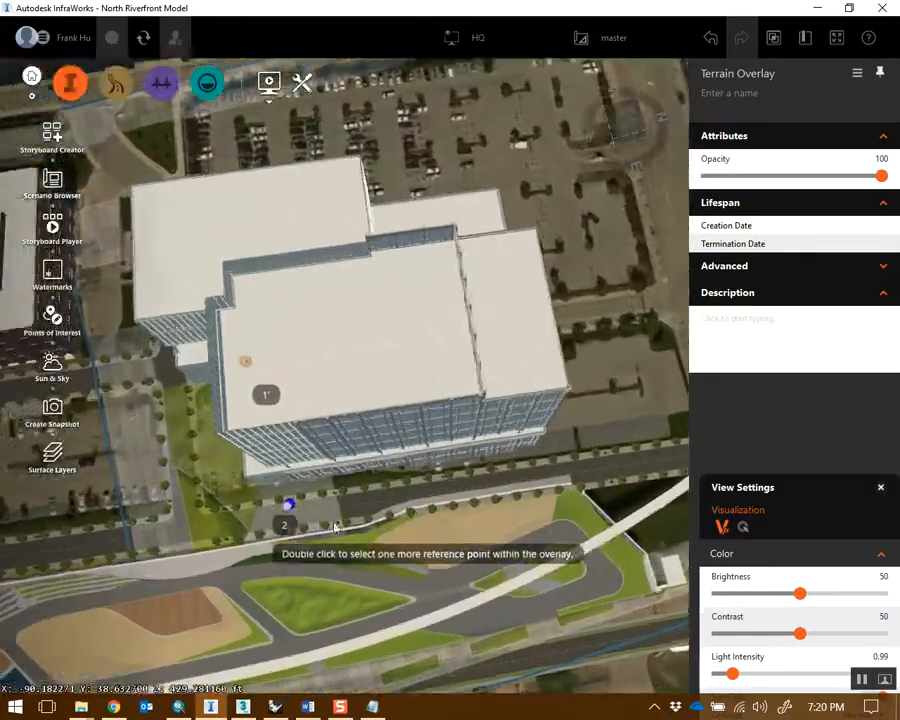
pyautogui.scroll(6, 331, 524)
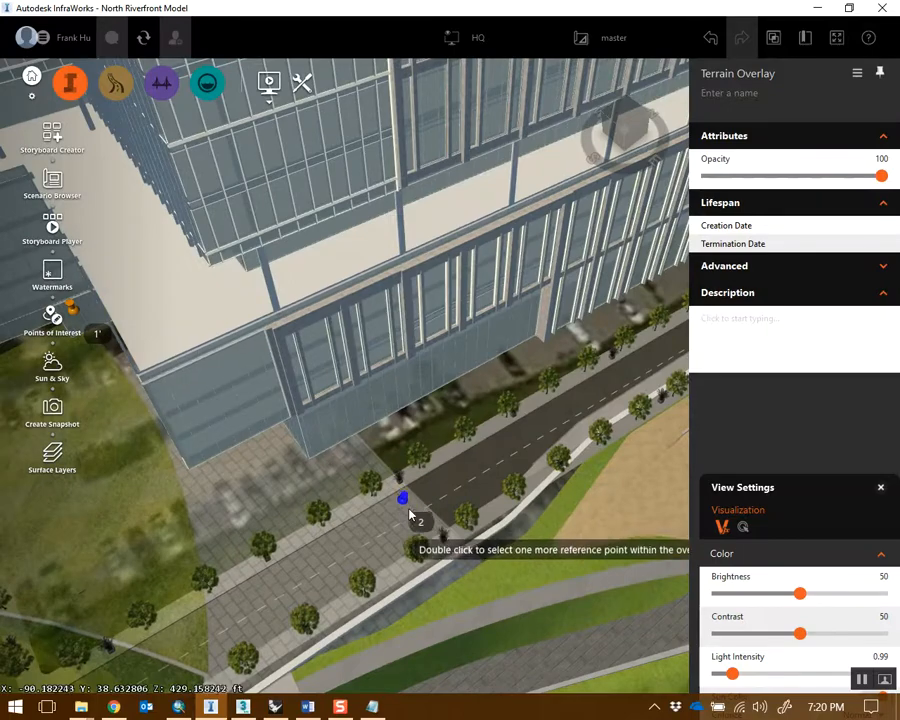
pyautogui.scroll(-3, 409, 515)
pyautogui.moveTo(450, 461)
pyautogui.mouseDown()
pyautogui.moveTo(406, 470)
pyautogui.moveTo(370, 447)
pyautogui.moveTo(361, 406)
pyautogui.mouseUp()
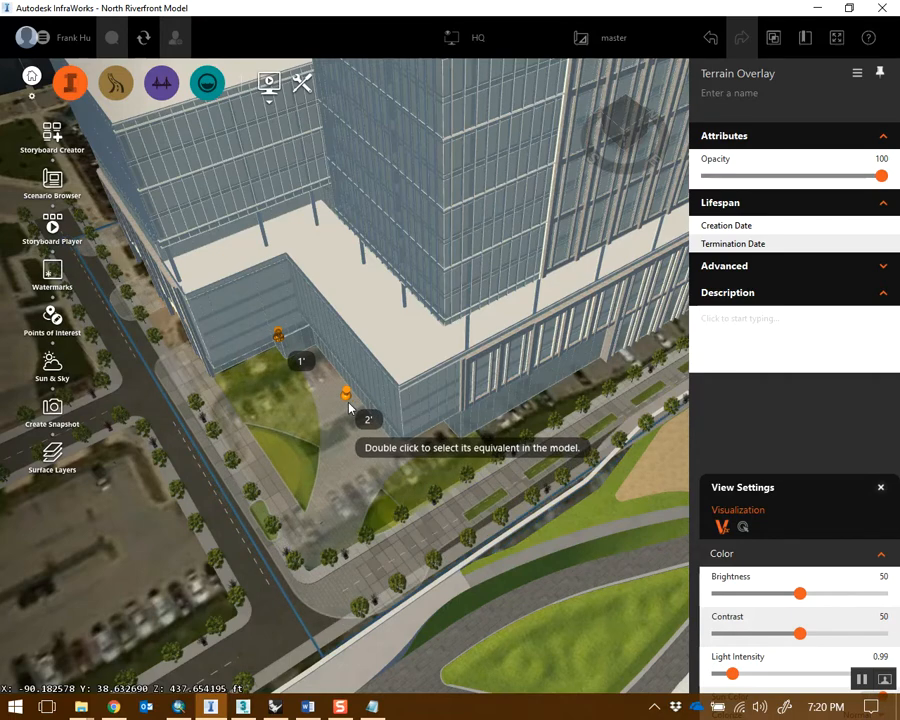
pyautogui.moveTo(343, 404); pyautogui.dragTo(340, 402)
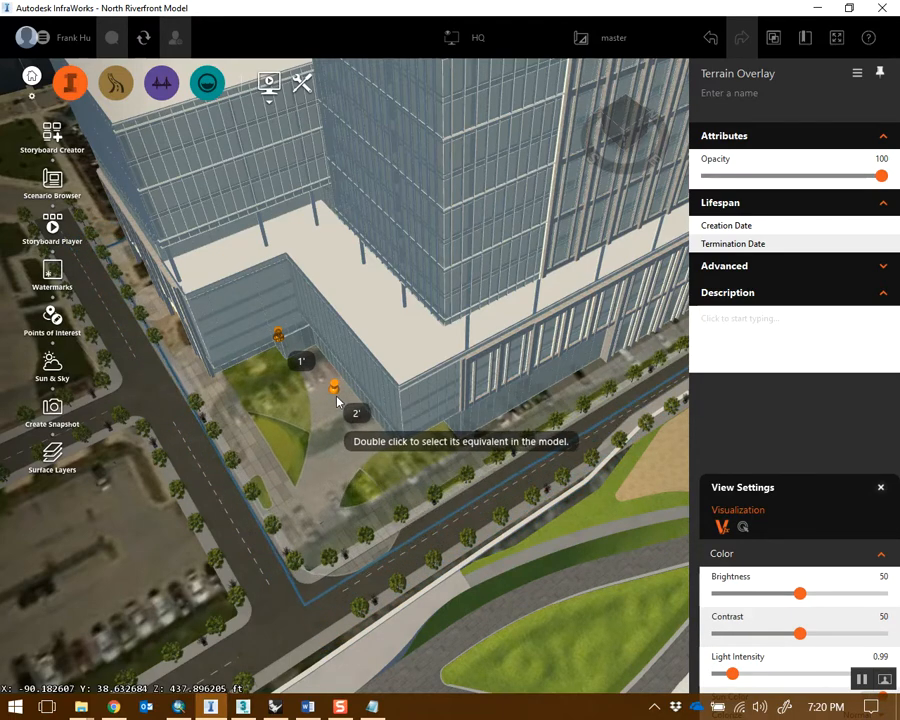
pyautogui.doubleClick(391, 470)
pyautogui.scroll(-2, 350, 480)
pyautogui.moveTo(360, 442); pyautogui.dragTo(394, 479)
pyautogui.click(129, 307)
pyautogui.scroll(-2, 133, 311)
pyautogui.moveTo(280, 295); pyautogui.dragTo(463, 447)
pyautogui.click(470, 442)
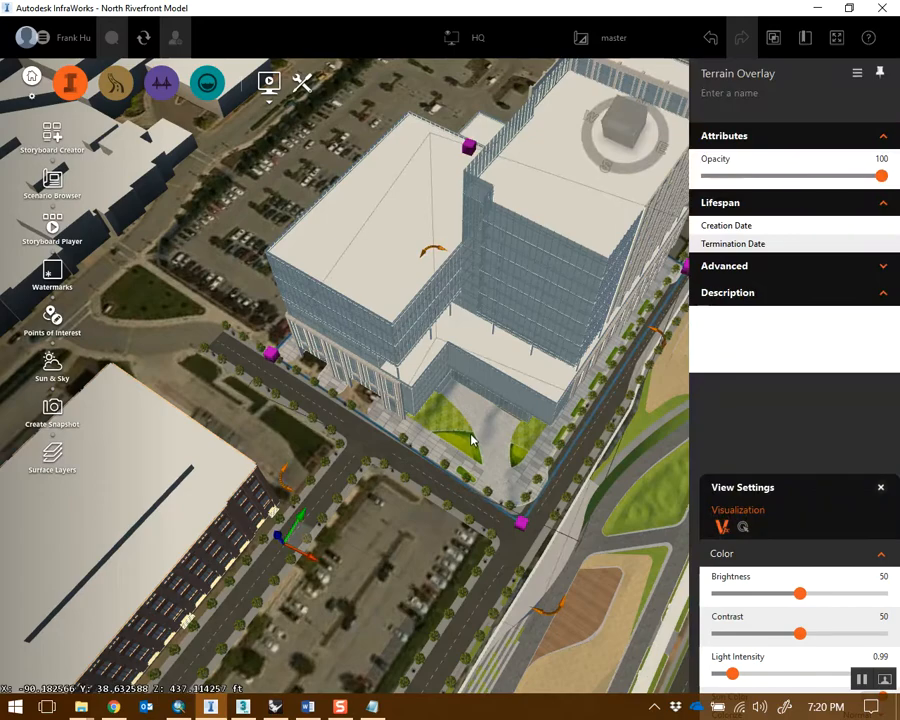
pyautogui.click(530, 442)
pyautogui.scroll(5, 445, 395)
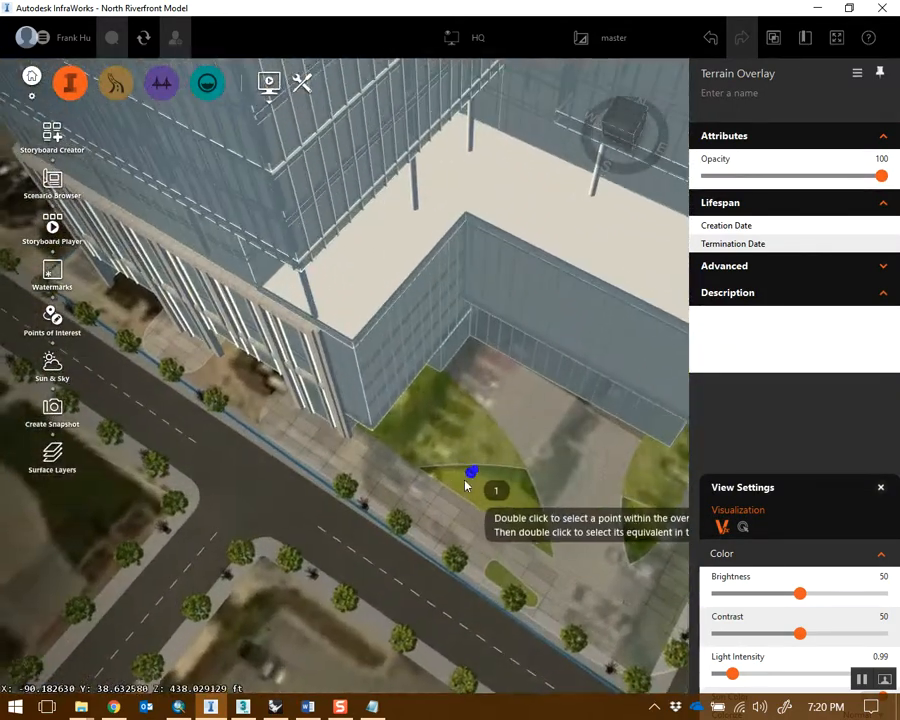
pyautogui.scroll(5, 402, 388)
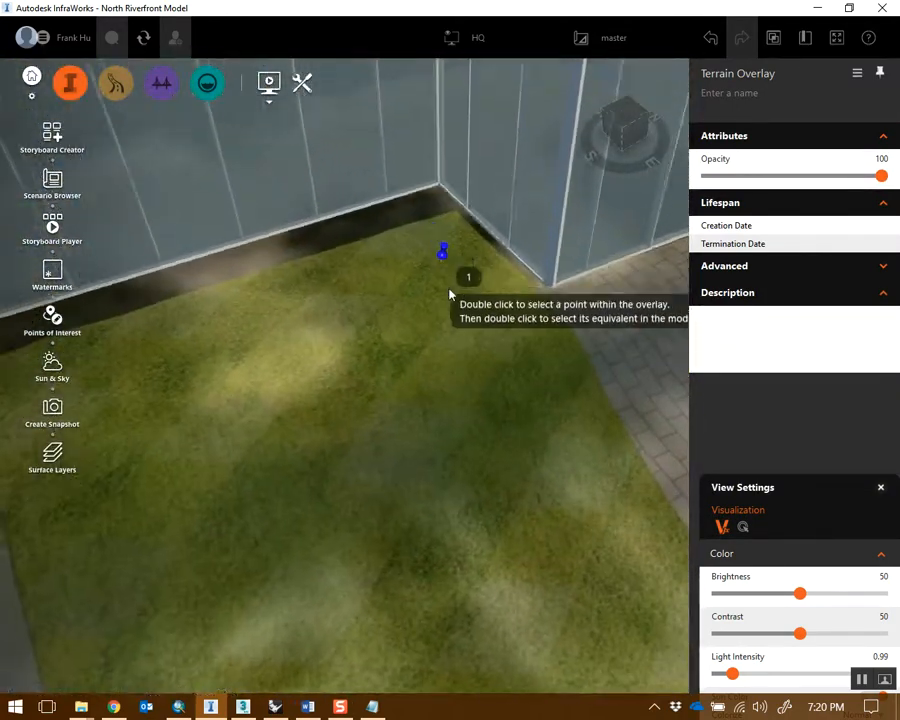
pyautogui.scroll(-5, 456, 267)
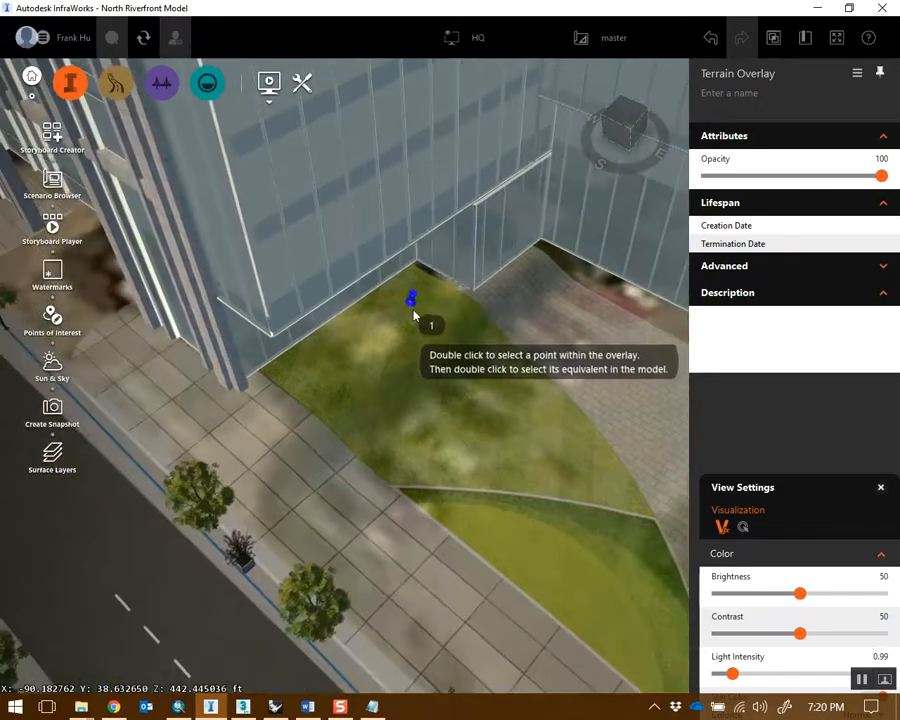
pyautogui.press('Escape')
# Select the imported building and lower it by about 18 ft onto the terrain
pyautogui.scroll(-7, 421, 235)
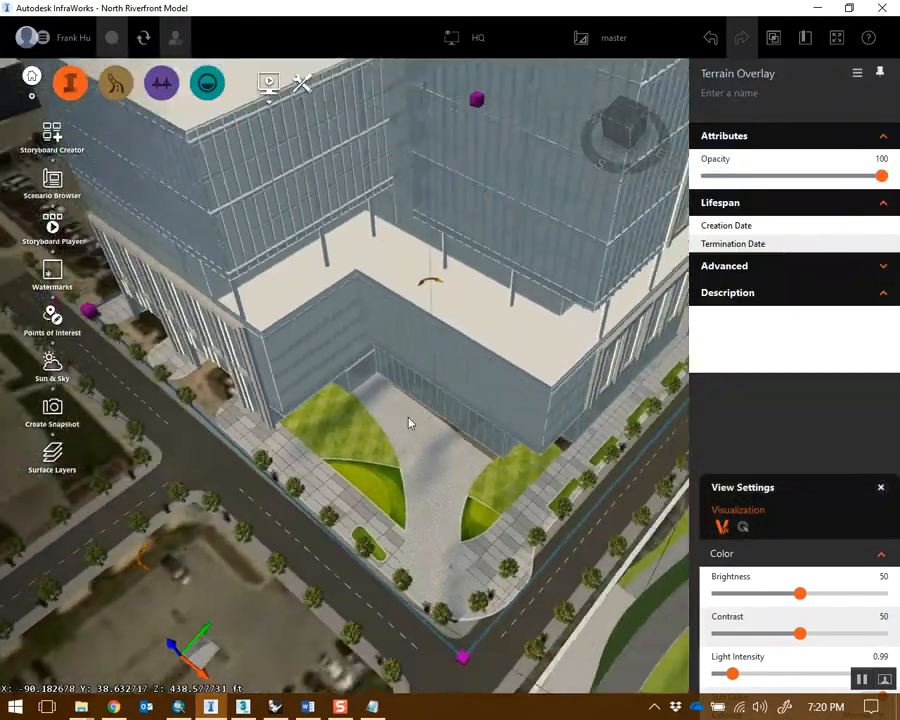
pyautogui.scroll(-2, 556, 257)
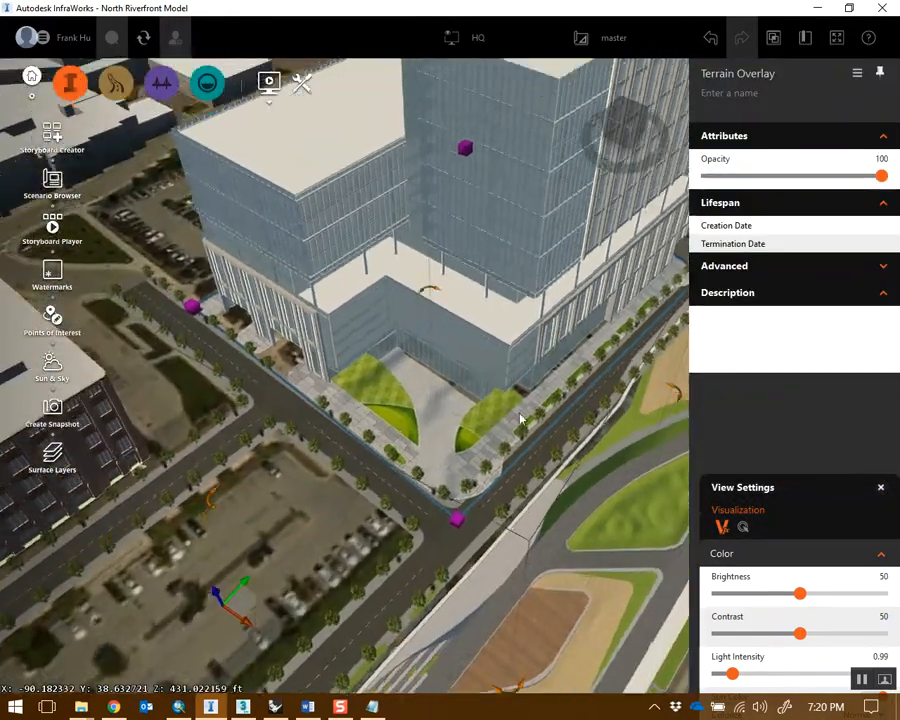
pyautogui.moveTo(556, 257); pyautogui.dragTo(526, 350)
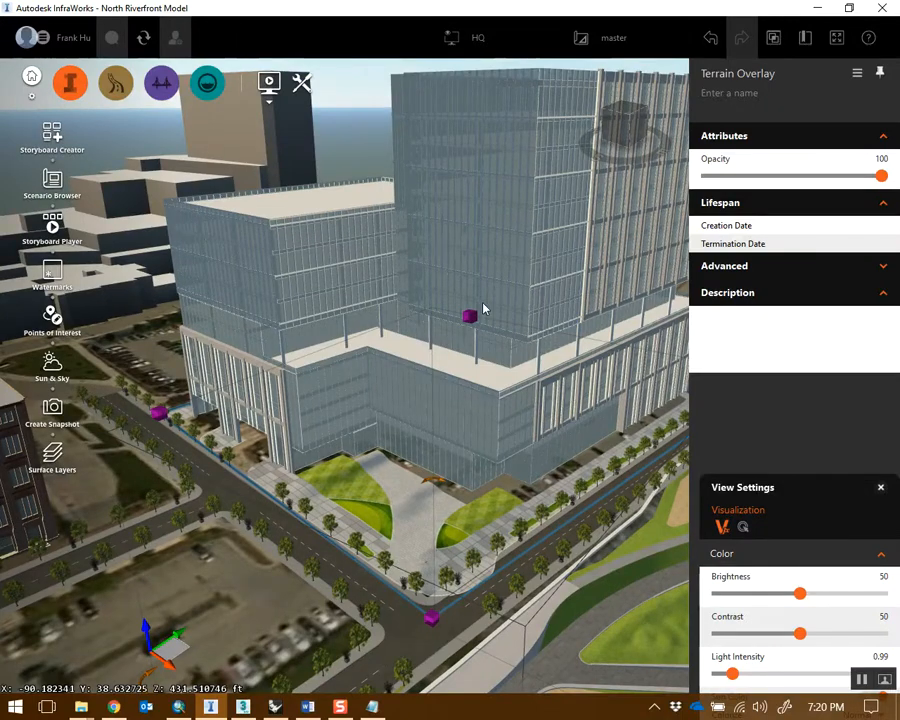
pyautogui.scroll(-3, 528, 337)
pyautogui.click(379, 202)
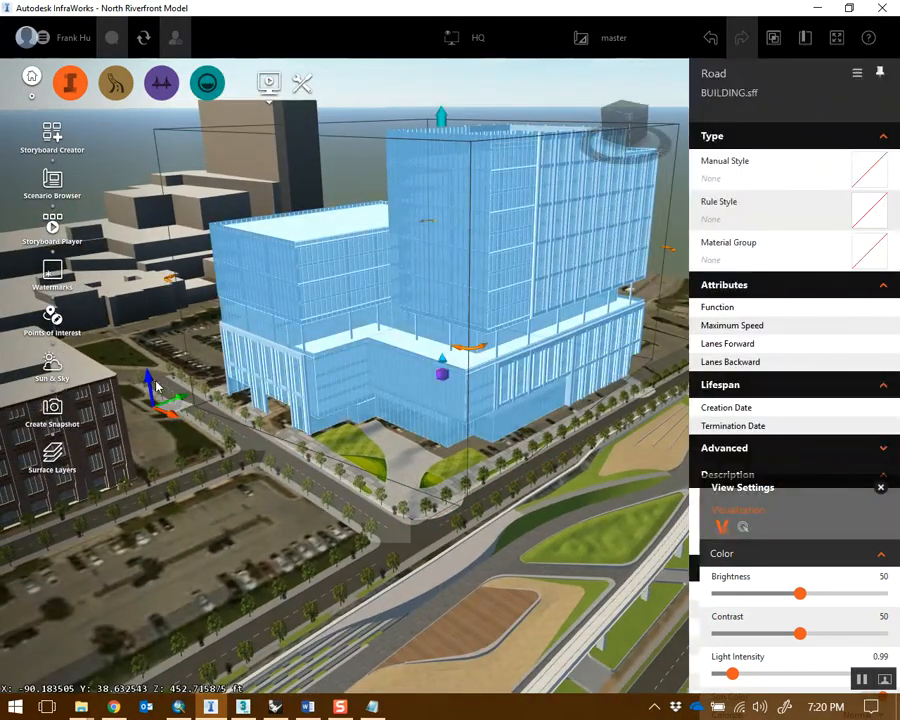
pyautogui.moveTo(147, 380); pyautogui.dragTo(148, 398)
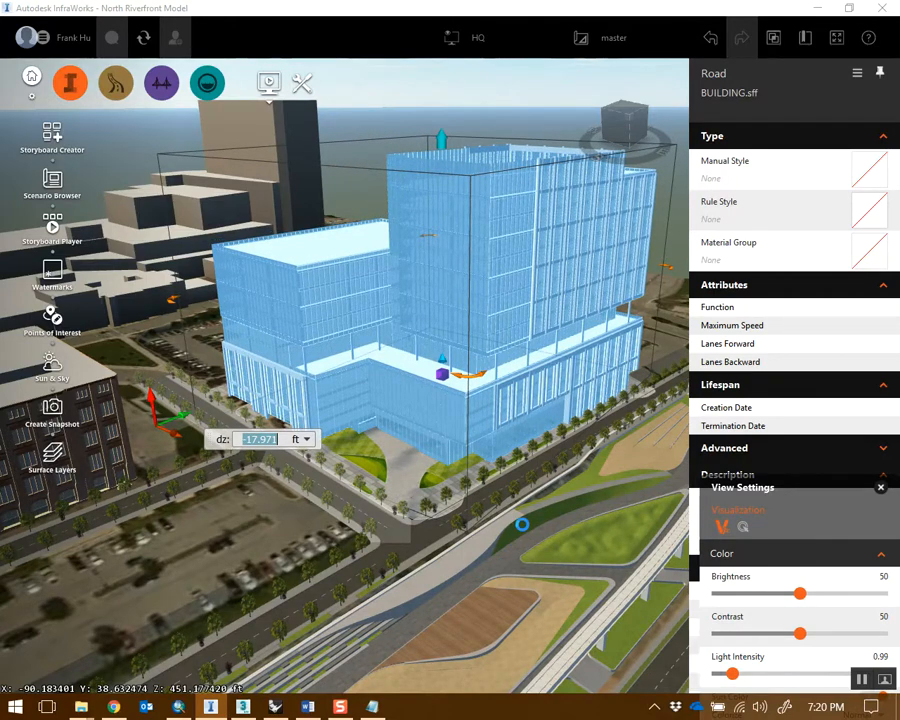
pyautogui.press('Escape')
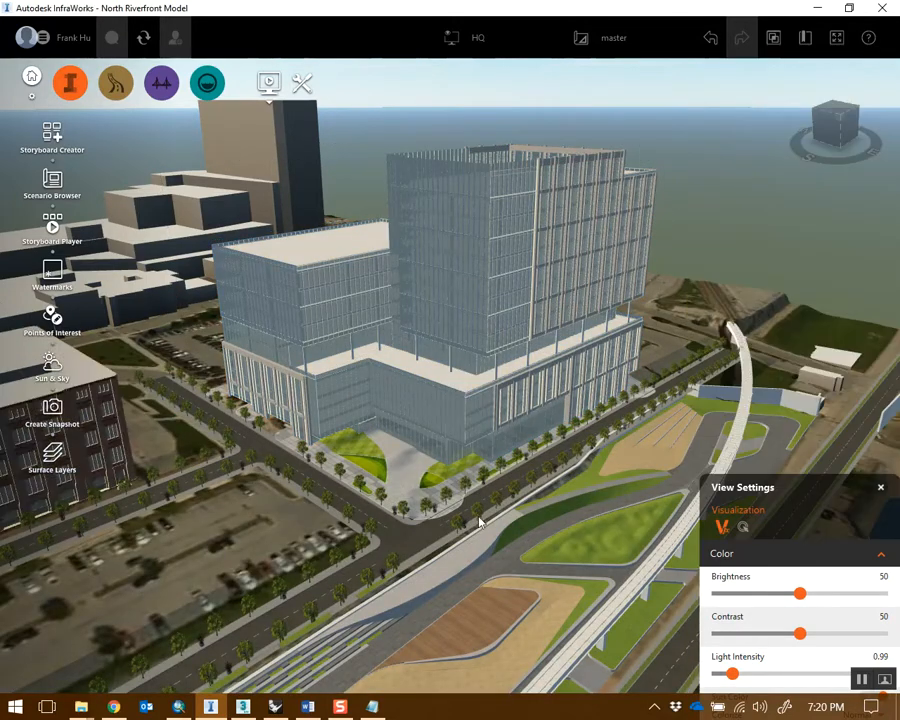
# Start Place by Reference Points on the terrain overlay and match its plaza paving corner to the building's recessed inner glass corner
pyautogui.click(395, 467)
pyautogui.rightClick(382, 459)
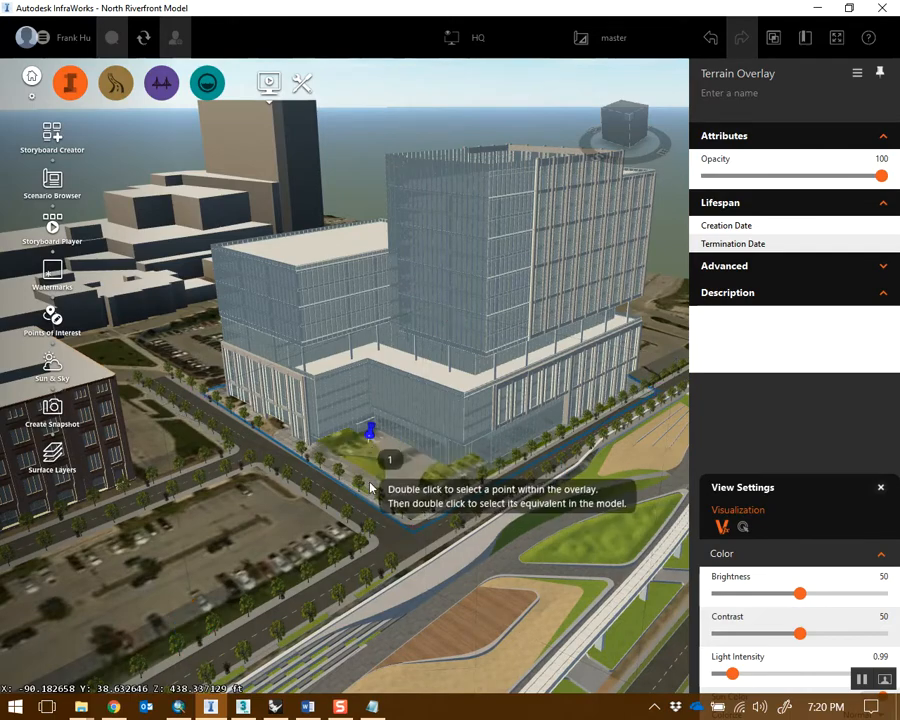
pyautogui.scroll(10, 370, 487)
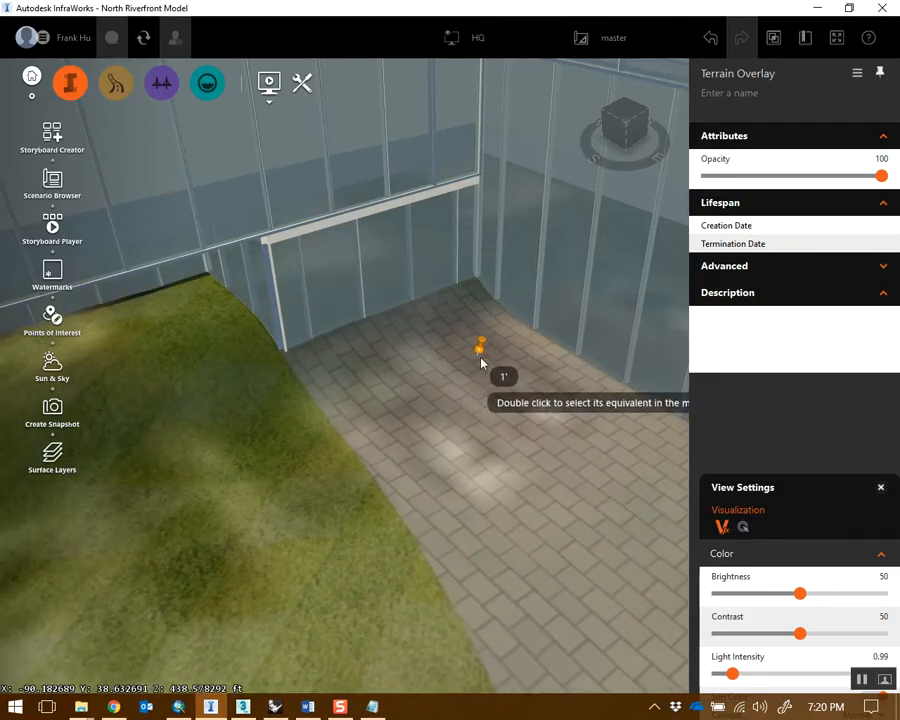
pyautogui.scroll(-4, 489, 390)
# Set the second reference pair beside the building's street-side corner column to realign the overlay
pyautogui.moveTo(279, 408); pyautogui.dragTo(530, 473)
pyautogui.moveTo(530, 473); pyautogui.dragTo(104, 432, button='middle')
pyautogui.scroll(3, 250, 456)
pyautogui.moveTo(215, 466); pyautogui.dragTo(265, 257)
pyautogui.scroll(-2, 294, 417)
pyautogui.scroll(-3, 301, 373)
pyautogui.moveTo(301, 373); pyautogui.dragTo(314, 420)
pyautogui.scroll(3, 314, 420)
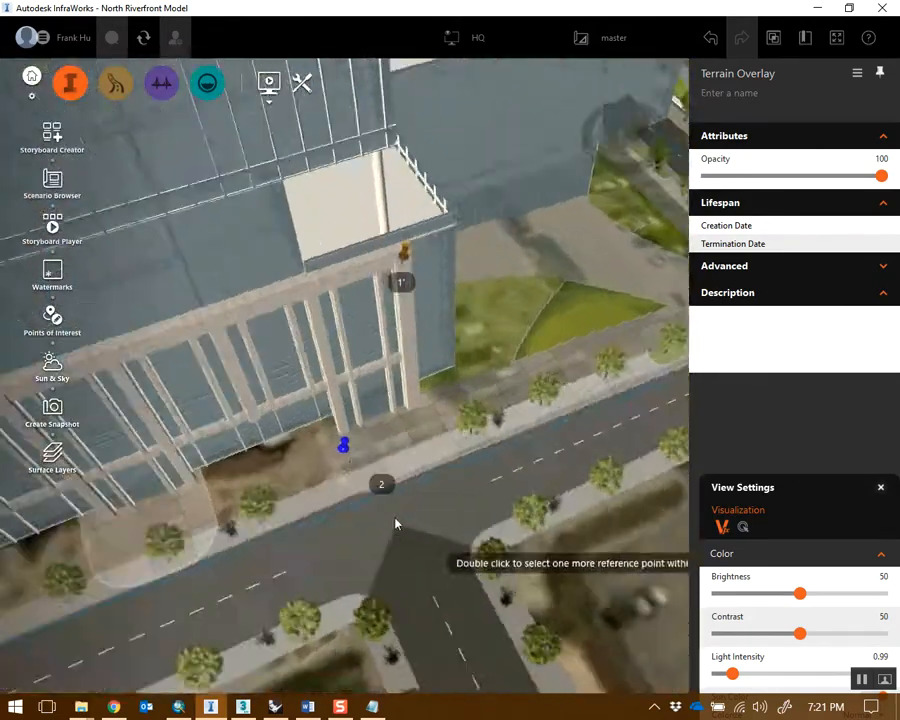
pyautogui.doubleClick(370, 395)
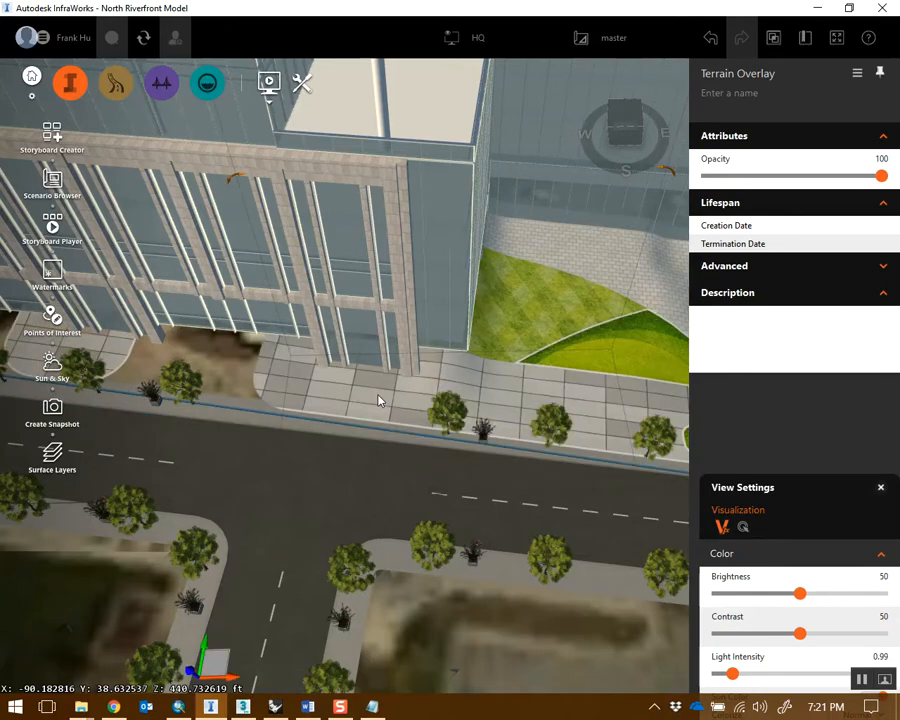
# Restart Place by Reference Points and match a first overlay point on the plaza lawn near the building's glass corner
pyautogui.rightClick(490, 367)
pyautogui.click(548, 375)
pyautogui.scroll(5, 475, 350)
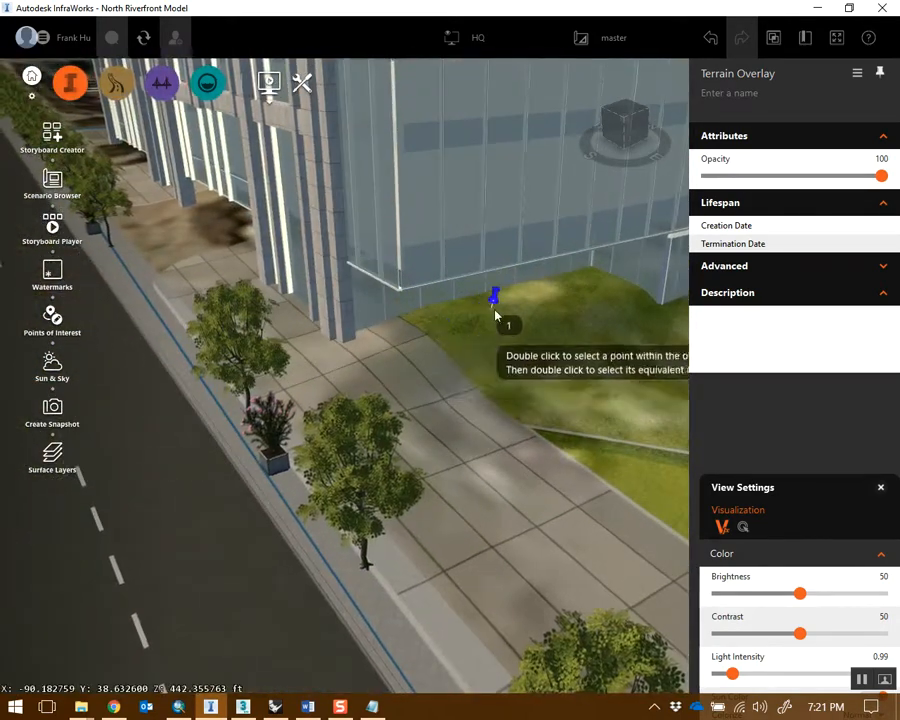
pyautogui.doubleClick(495, 314)
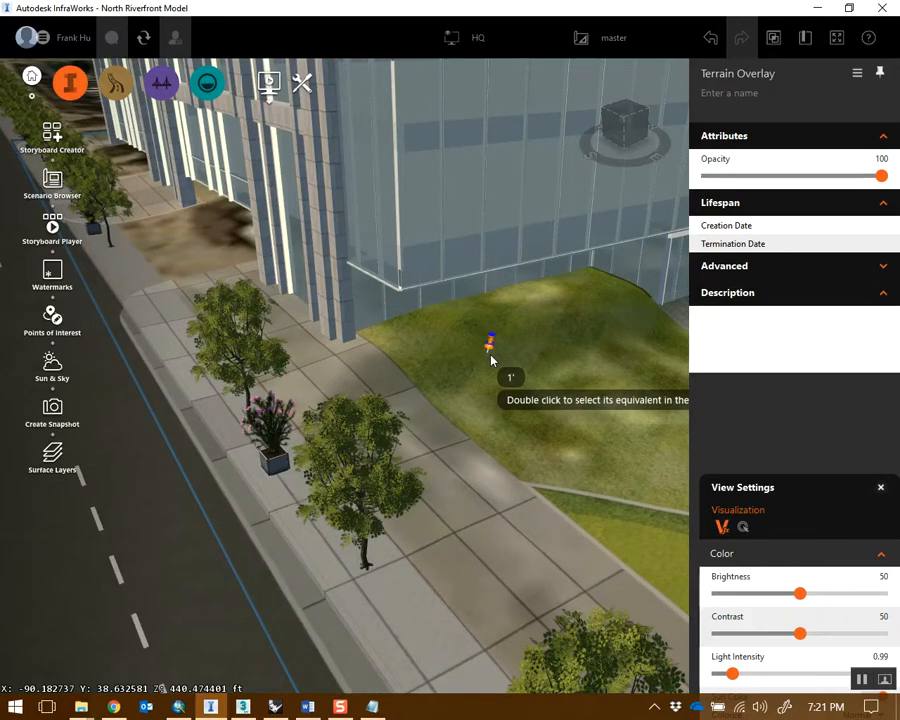
pyautogui.doubleClick(491, 360)
# Set the second reference pair on the sidewalk by the building's far park-side corner column to refine the overlay's scale and alignment
pyautogui.scroll(-10, 420, 375)
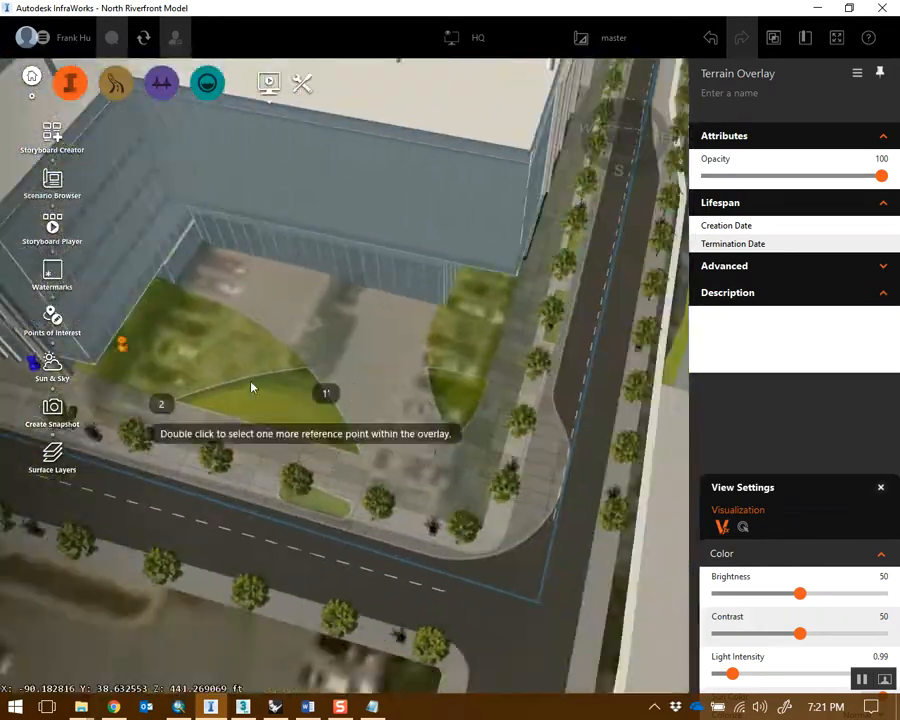
pyautogui.moveTo(251, 387); pyautogui.dragTo(627, 436)
pyautogui.moveTo(627, 436); pyautogui.dragTo(95, 455, button='middle')
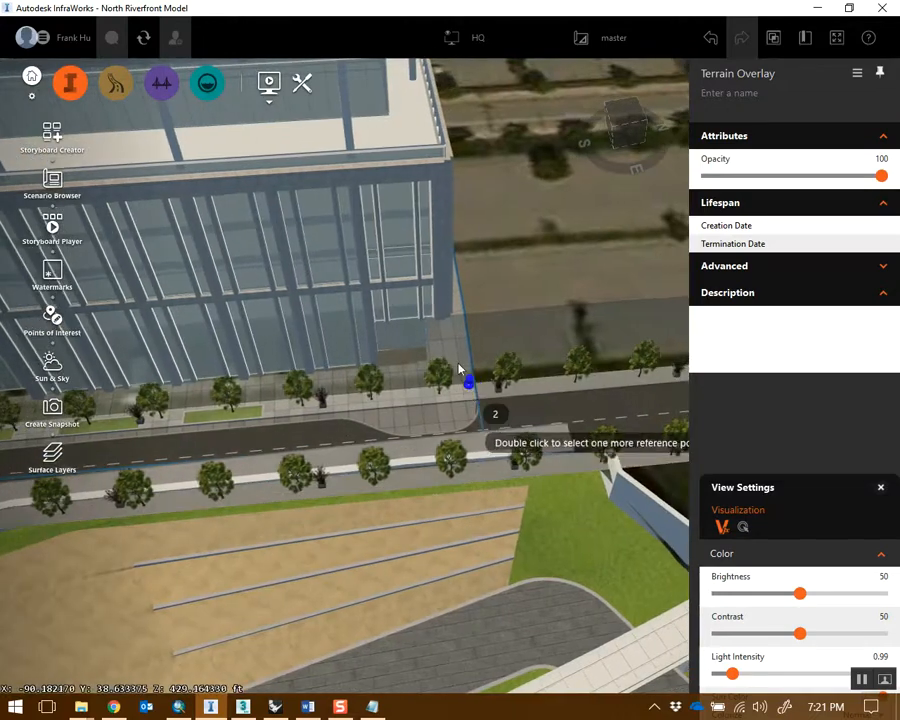
pyautogui.scroll(3, 459, 369)
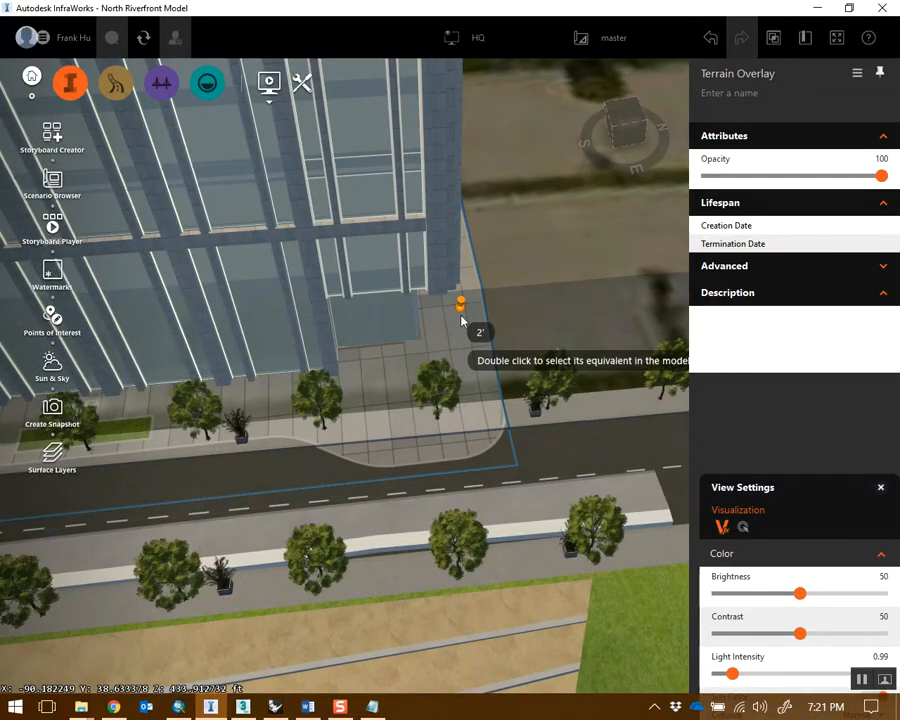
pyautogui.doubleClick(530, 306)
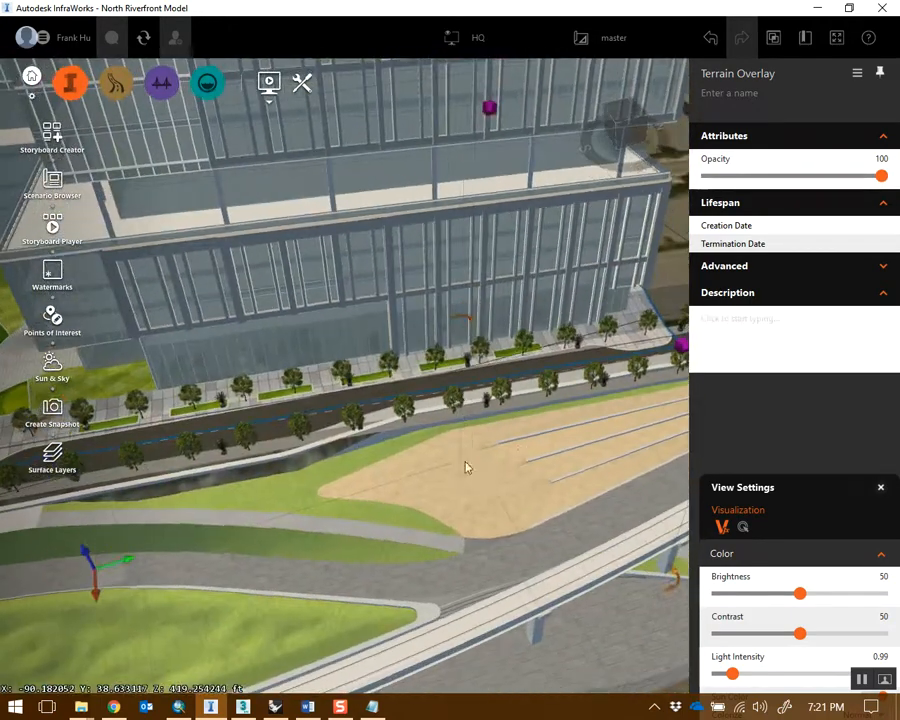
# Deselect the overlay and examine how the plaza, lawns and sidewalks fit the building from several angles
pyautogui.moveTo(466, 464); pyautogui.dragTo(698, 392, button='middle')
pyautogui.click(189, 372)
pyautogui.moveTo(189, 372); pyautogui.dragTo(263, 327)
pyautogui.scroll(-2, 448, 444)
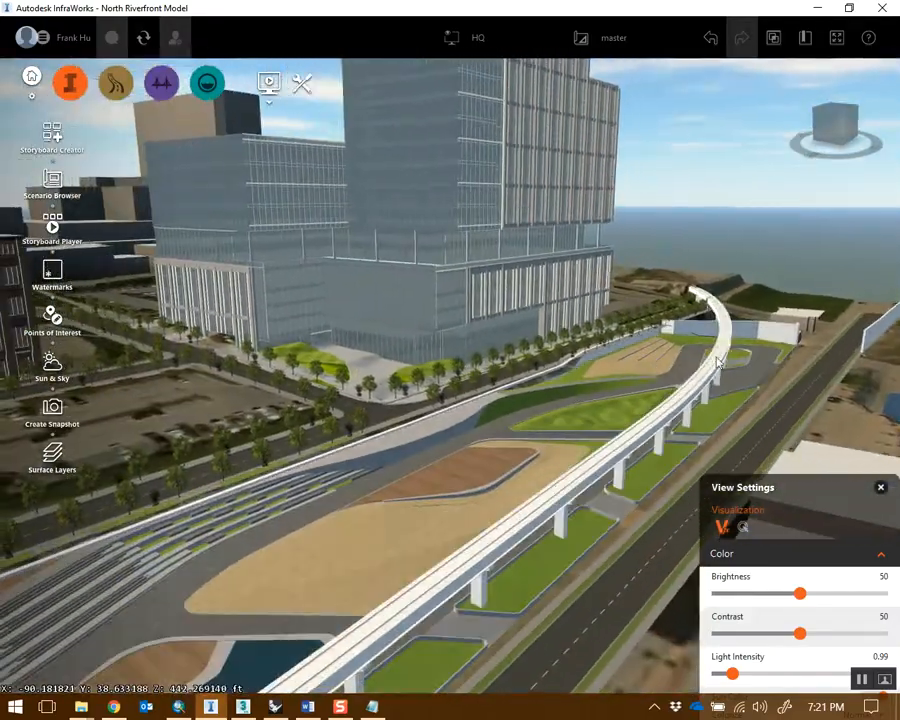
pyautogui.scroll(-2, 718, 362)
pyautogui.moveTo(697, 296); pyautogui.dragTo(637, 378)
pyautogui.scroll(3, 500, 386)
pyautogui.moveTo(428, 269); pyautogui.dragTo(412, 257)
pyautogui.scroll(2, 381, 349)
pyautogui.moveTo(381, 349); pyautogui.dragTo(517, 425)
pyautogui.scroll(3, 432, 374)
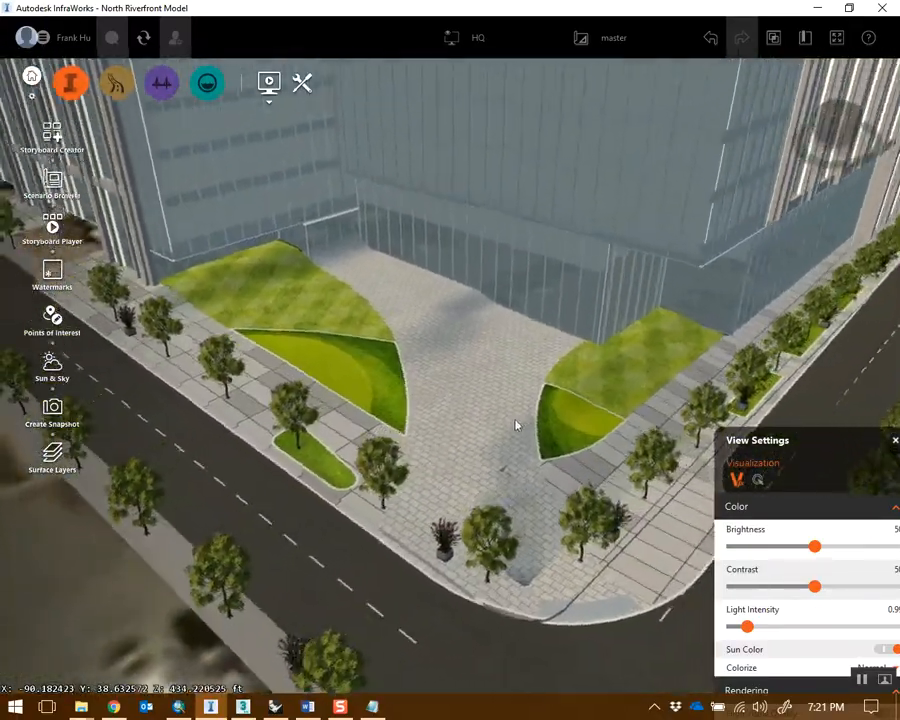
pyautogui.scroll(3, 450, 382)
pyautogui.moveTo(450, 382); pyautogui.dragTo(366, 123)
pyautogui.moveTo(518, 307); pyautogui.dragTo(475, 371)
pyautogui.scroll(-3, 506, 280)
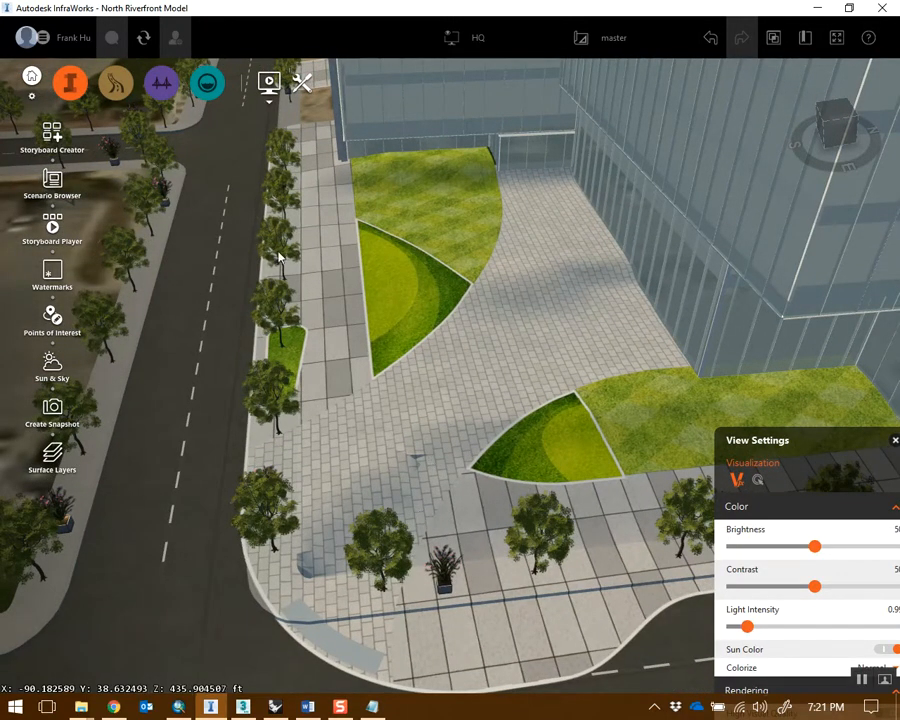
pyautogui.moveTo(470, 340); pyautogui.dragTo(474, 331)
# Start a new land area with the draw style Material/Colors/Transparent and clear the style palette off the plaza
pyautogui.click(70, 84)
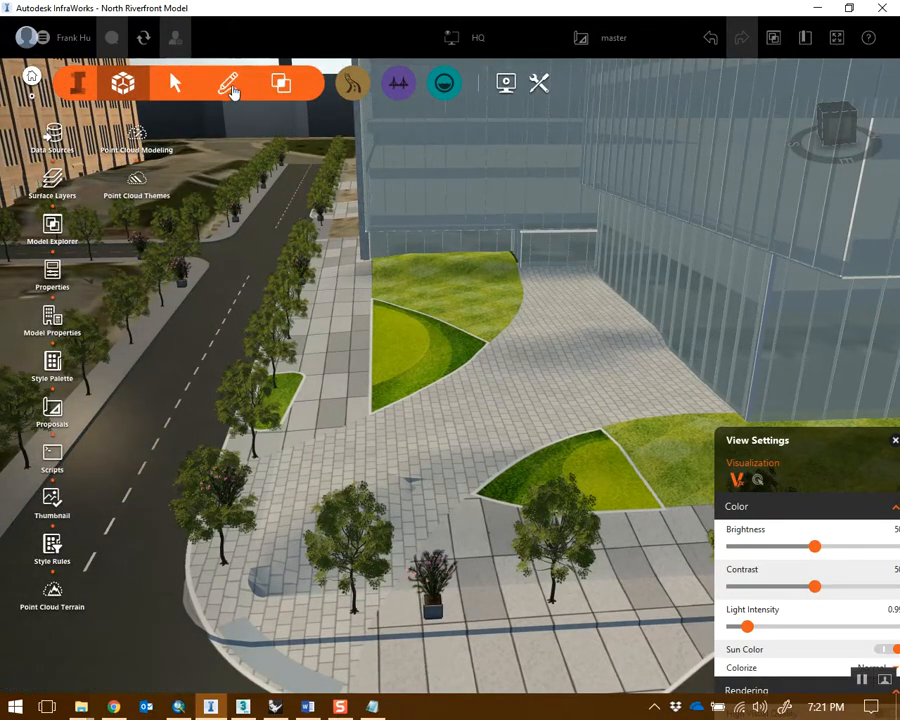
pyautogui.click(230, 88)
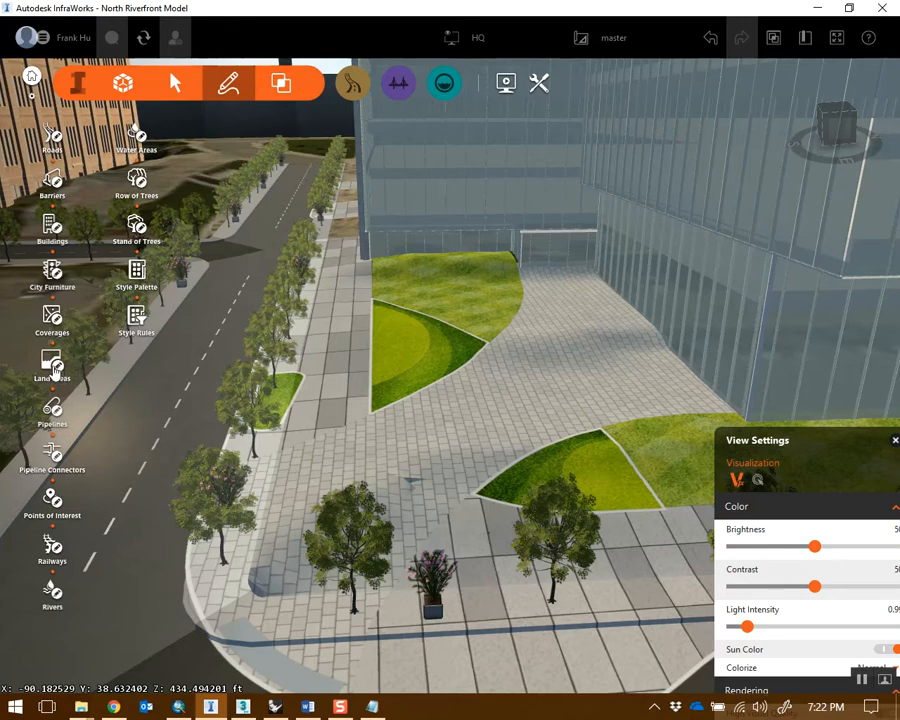
pyautogui.click(52, 365)
pyautogui.moveTo(756, 138); pyautogui.dragTo(578, 98)
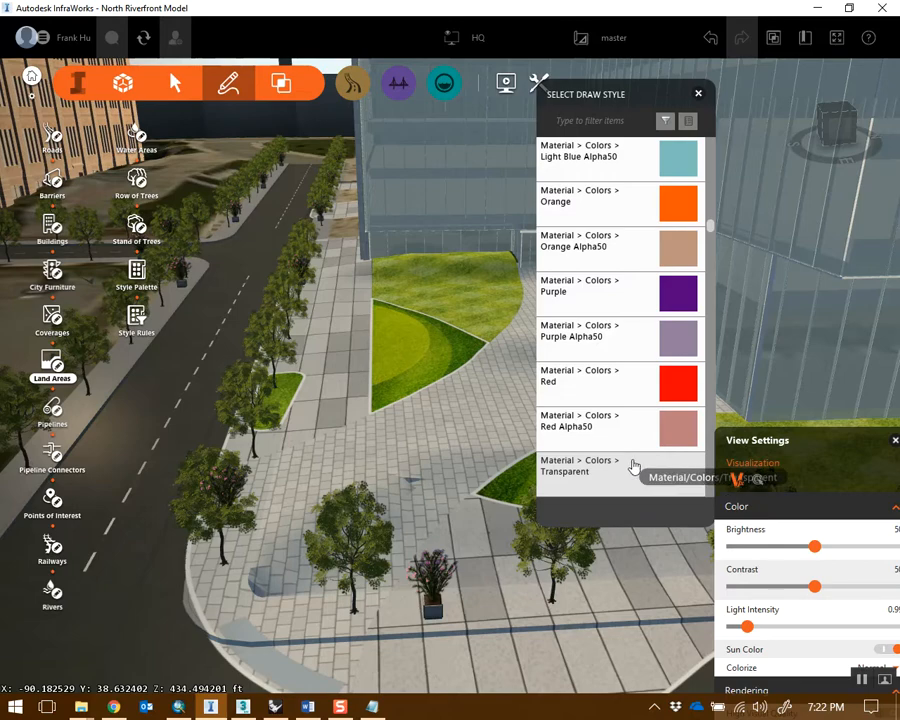
pyautogui.scroll(-3, 620, 420)
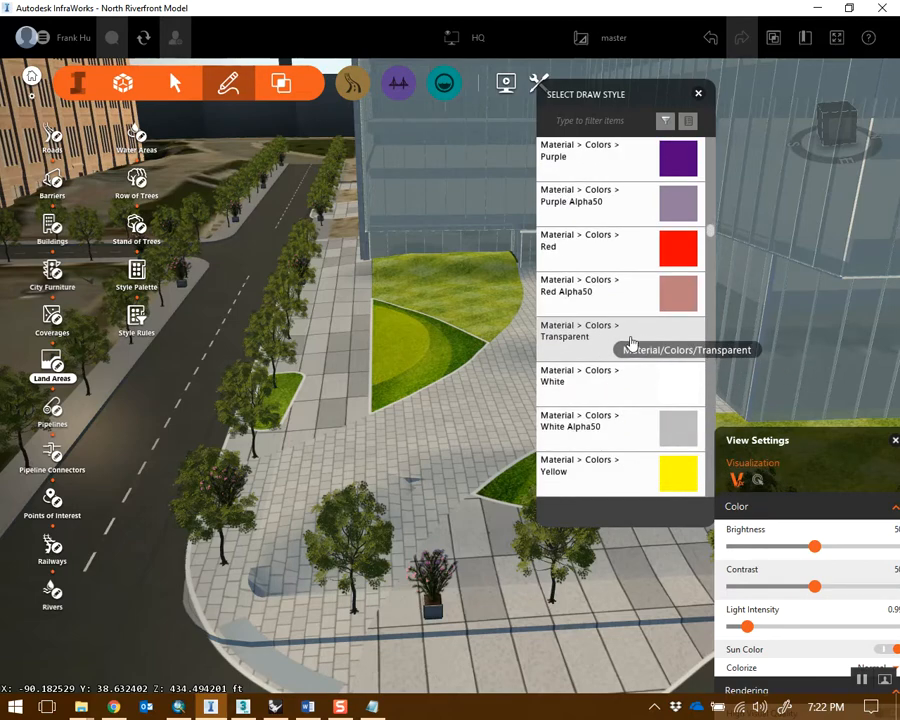
pyautogui.scroll(-3, 410, 355)
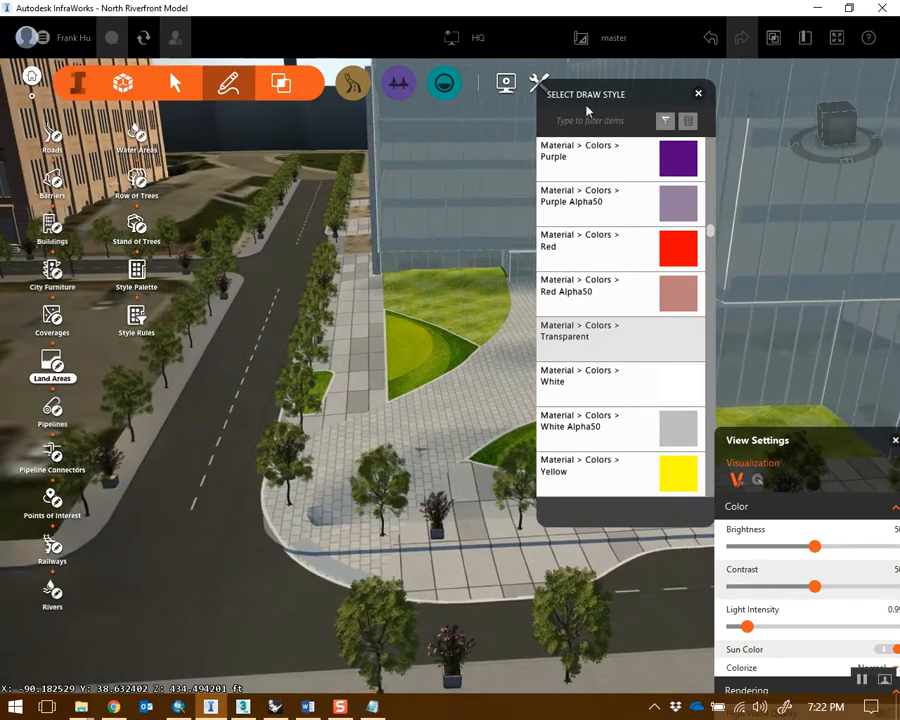
pyautogui.moveTo(597, 92); pyautogui.dragTo(729, 101)
# Draw the transparent land area around the plaza paving, between the two lawns and up to the building's glass front
pyautogui.moveTo(580, 300); pyautogui.dragTo(472, 463)
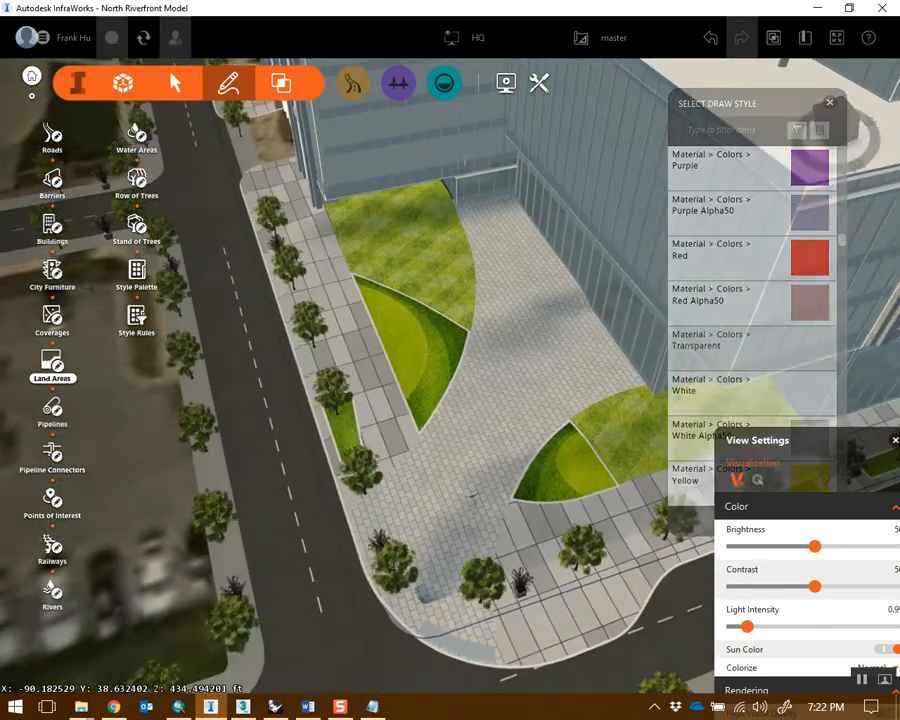
pyautogui.moveTo(437, 485); pyautogui.dragTo(366, 512)
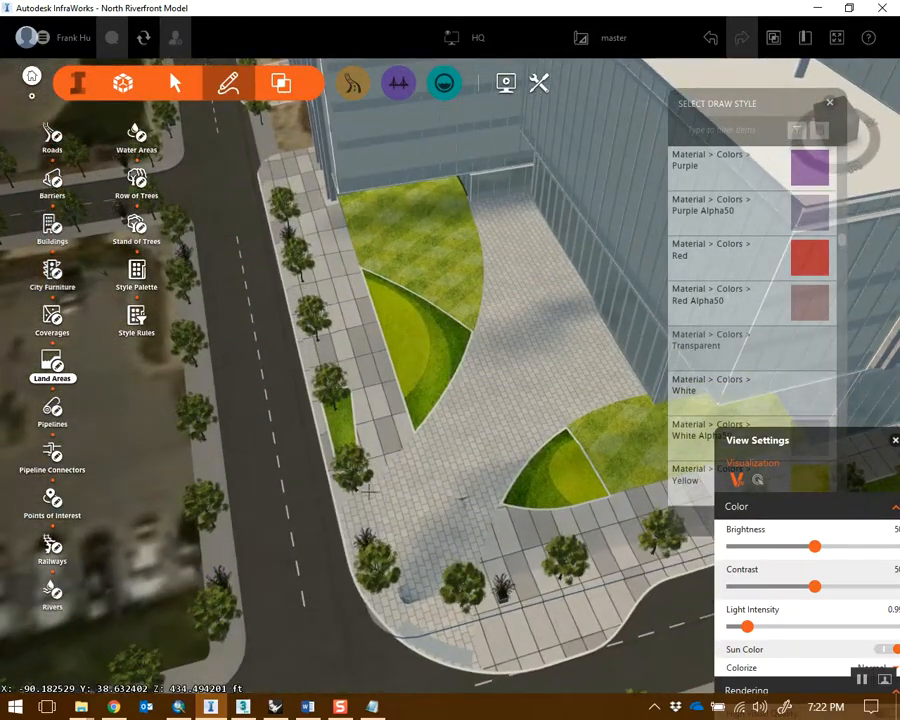
pyautogui.click(368, 492)
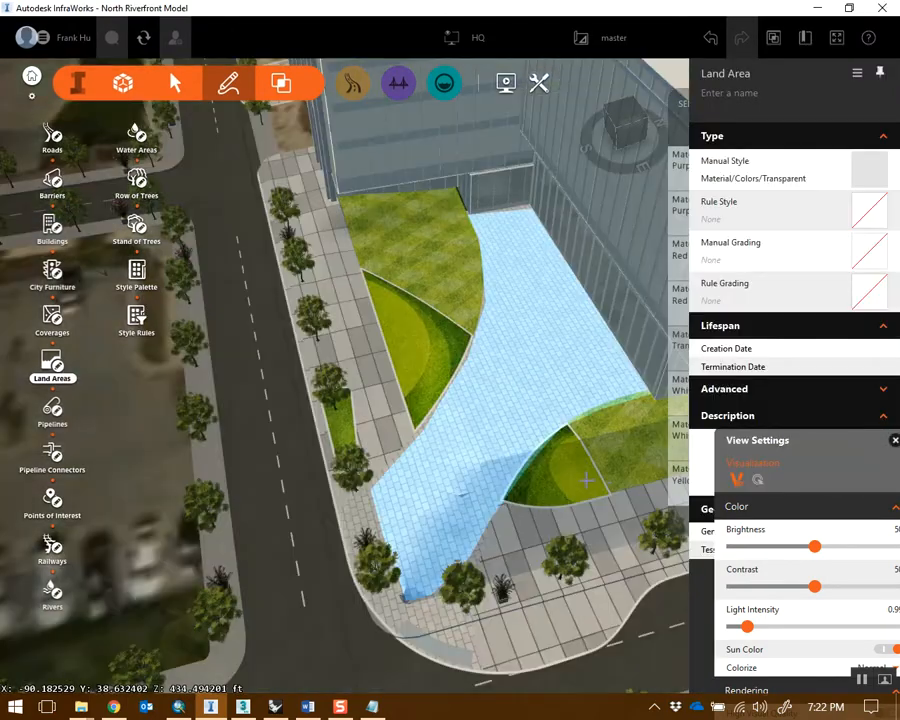
pyautogui.moveTo(584, 477); pyautogui.dragTo(576, 450)
pyautogui.click(574, 450)
# Examine the plaza paving and the building's surroundings from close range and from above
pyautogui.scroll(2, 494, 406)
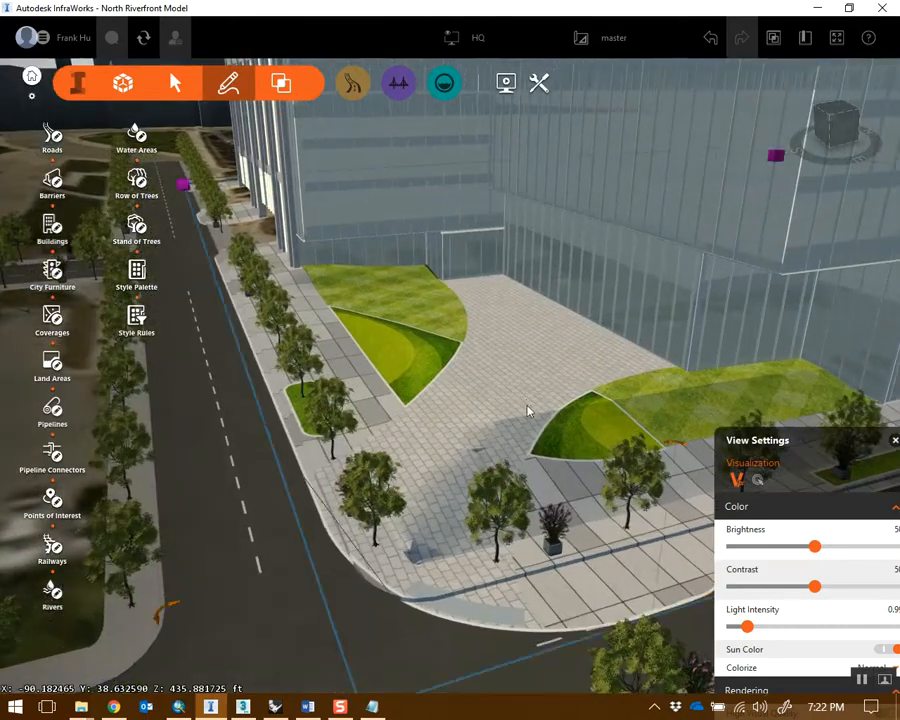
pyautogui.scroll(-1, 576, 468)
pyautogui.moveTo(576, 468); pyautogui.dragTo(424, 378)
pyautogui.click(450, 404)
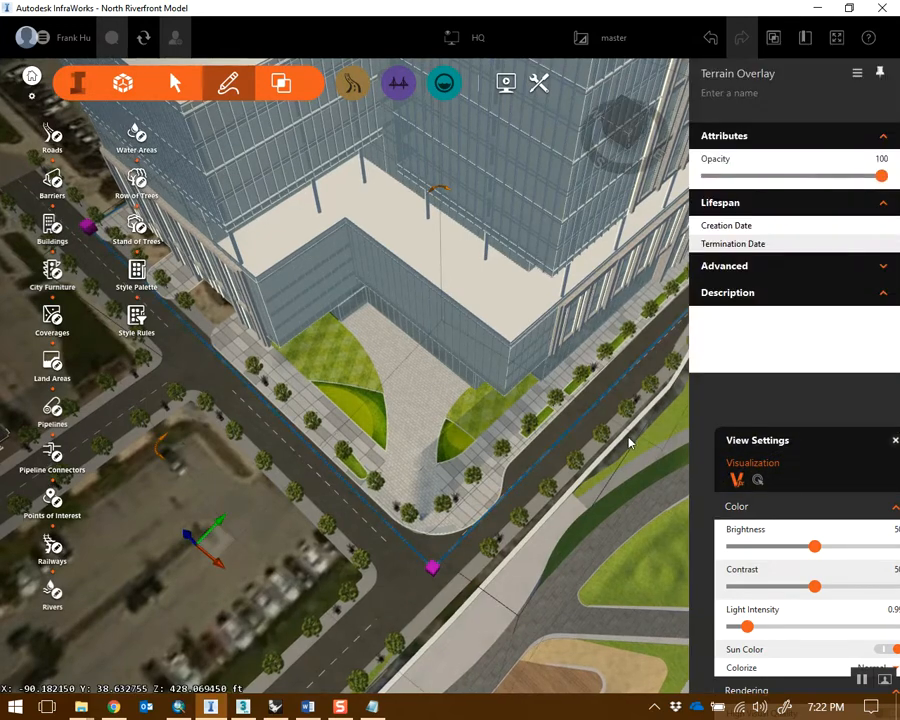
pyautogui.moveTo(630, 443); pyautogui.dragTo(484, 444)
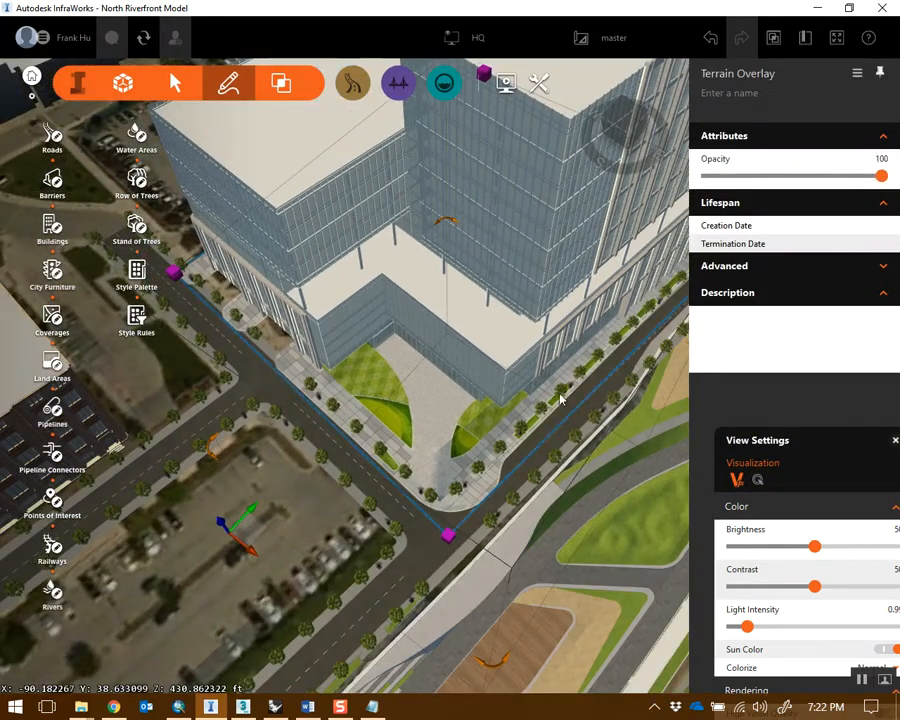
pyautogui.click(291, 510)
pyautogui.scroll(-2, 291, 510)
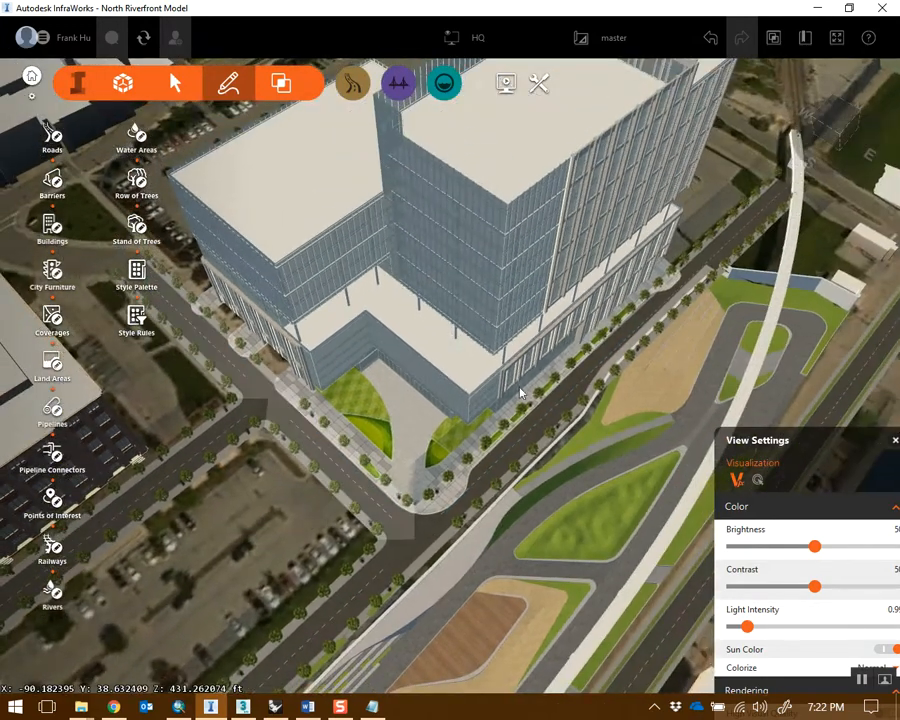
pyautogui.moveTo(508, 450); pyautogui.dragTo(468, 414)
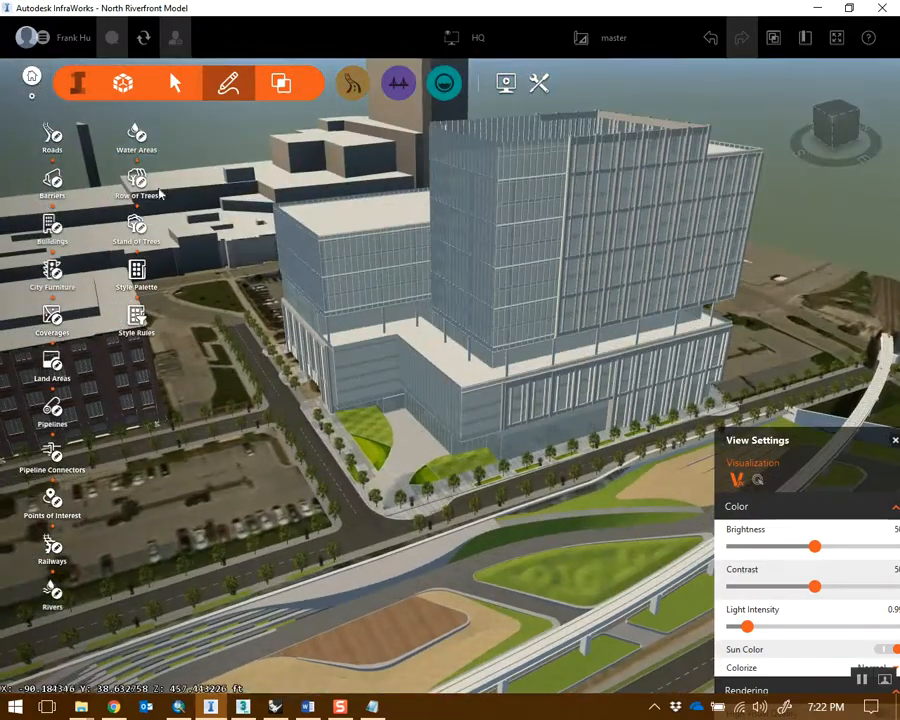
# Lock the L-SP-2.png overlay in the Model Explorer, and lower the plaza's transparent land area slightly
pyautogui.click(805, 40)
pyautogui.moveTo(810, 456); pyautogui.dragTo(718, 554)
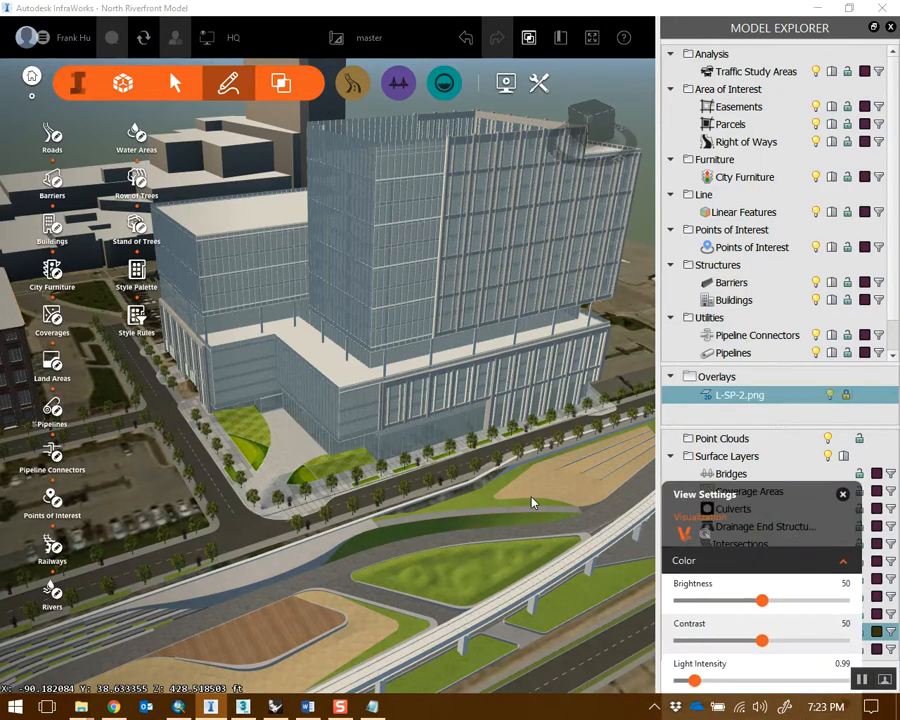
pyautogui.doubleClick(306, 461)
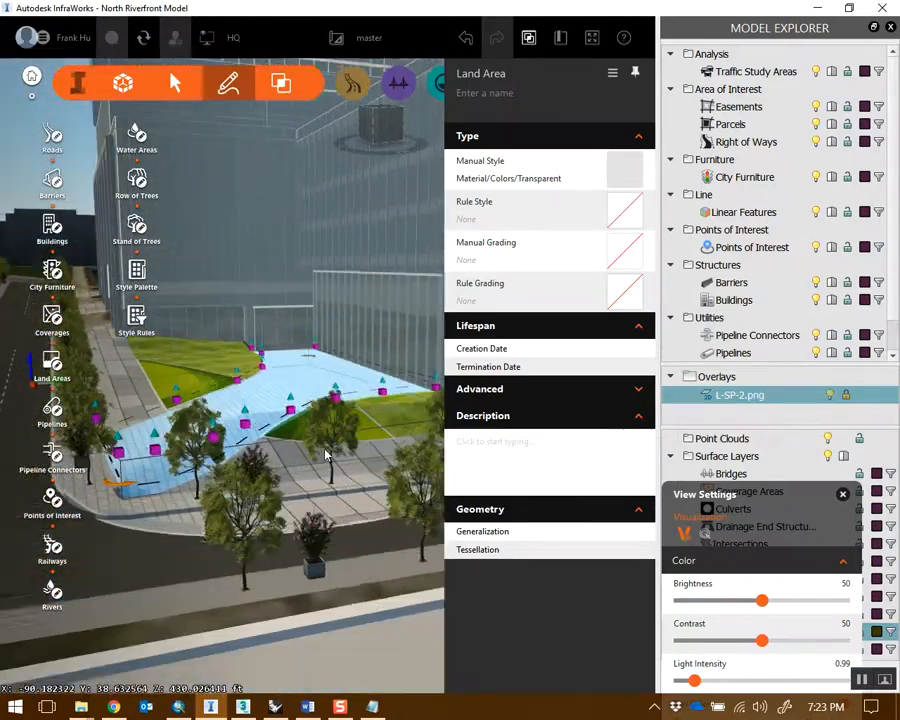
pyautogui.moveTo(22, 350); pyautogui.dragTo(24, 358)
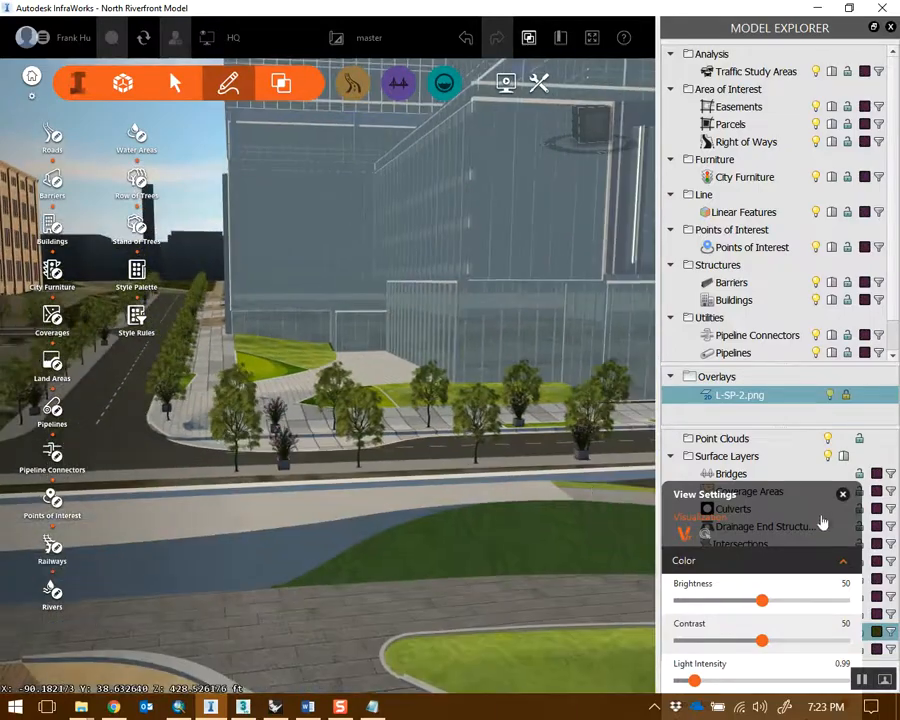
# Turn on High Visual Quality in the view settings and move the settings panel clear of the model view
pyautogui.moveTo(733, 488); pyautogui.dragTo(706, 127)
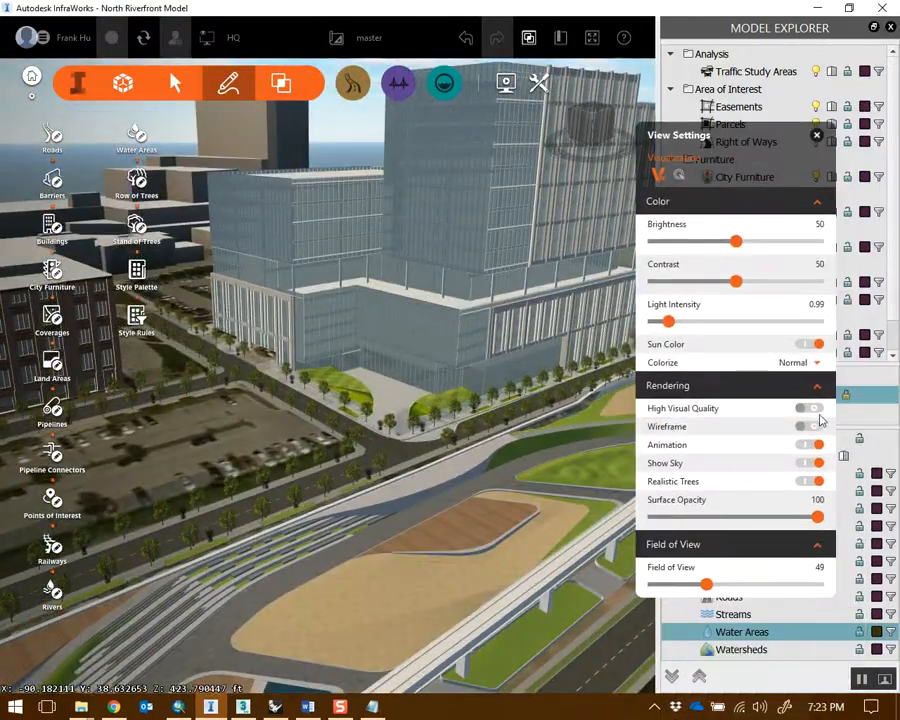
pyautogui.click(812, 408)
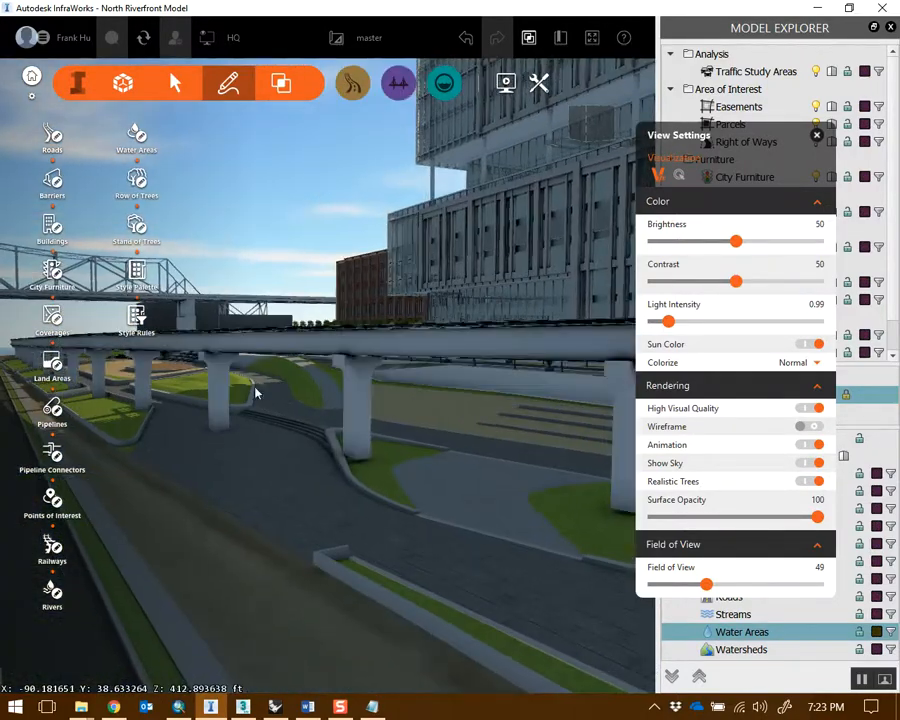
pyautogui.moveTo(765, 162); pyautogui.dragTo(802, 143)
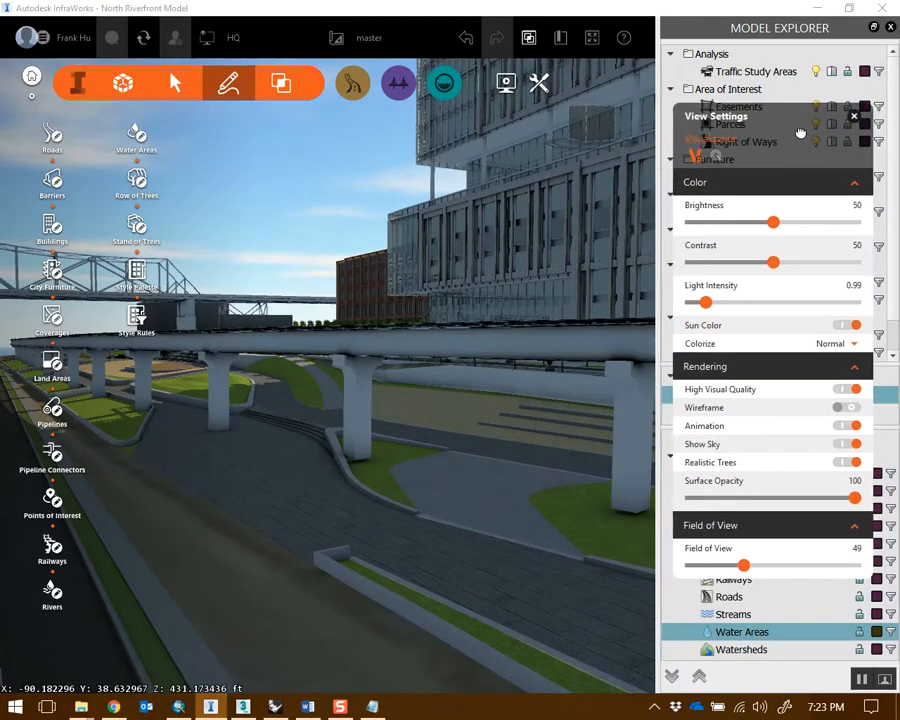
# Set the Sun & Sky time to 08:58 and park its panel clear of the model view
pyautogui.click(505, 83)
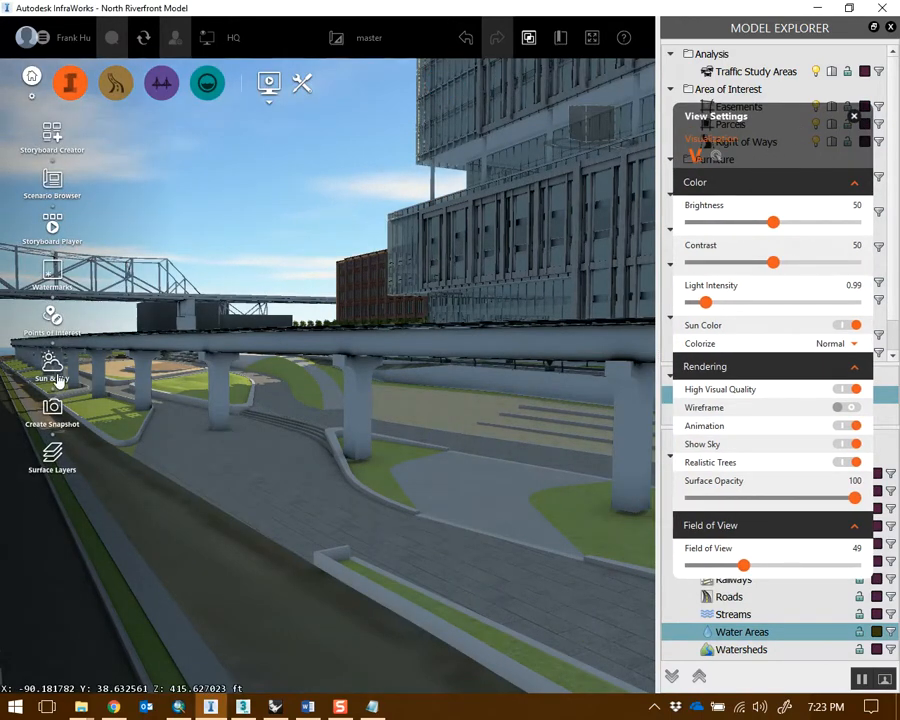
pyautogui.click(52, 366)
pyautogui.moveTo(760, 549); pyautogui.dragTo(732, 278)
pyautogui.moveTo(796, 345); pyautogui.dragTo(741, 345)
pyautogui.moveTo(792, 278); pyautogui.dragTo(829, 338)
# Examine the riverfront park, the truss bridge and the whole model extent from above under the morning light
pyautogui.moveTo(434, 289); pyautogui.dragTo(420, 460)
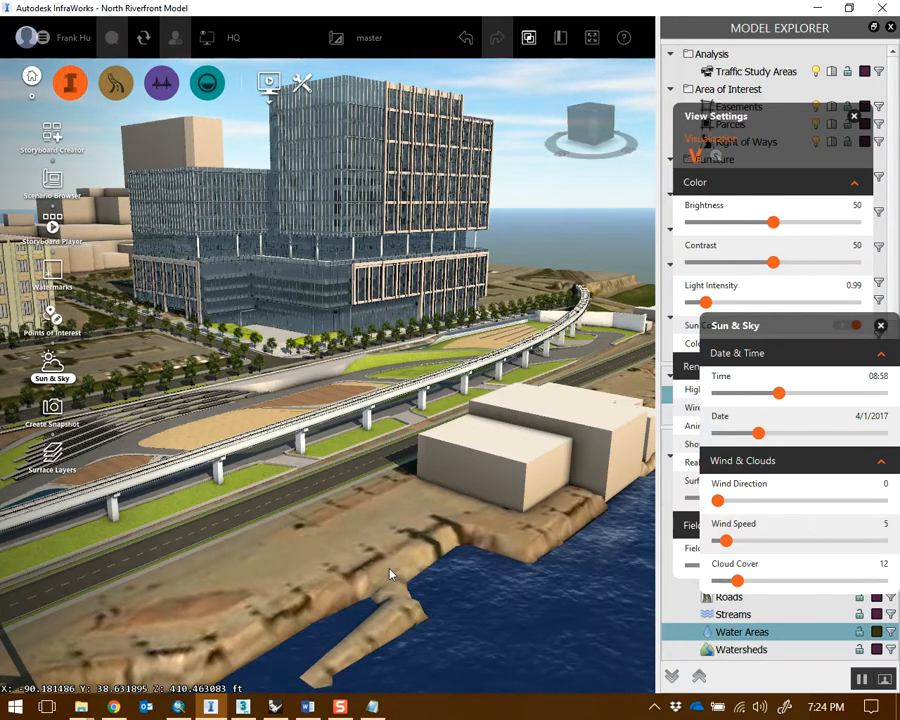
pyautogui.scroll(-3, 364, 510)
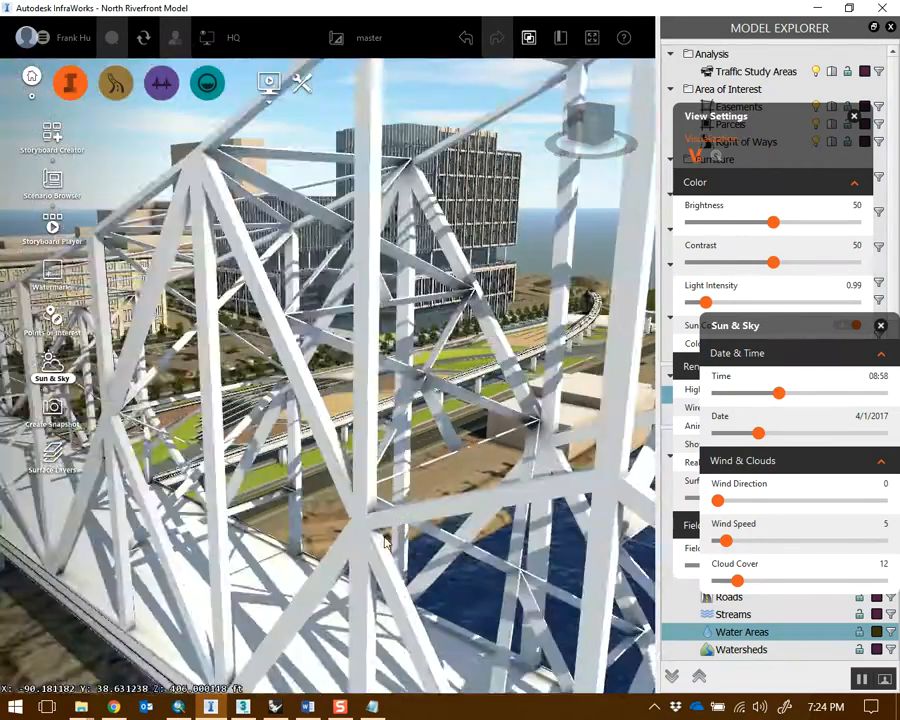
pyautogui.scroll(-2, 384, 540)
pyautogui.moveTo(636, 331); pyautogui.dragTo(480, 498)
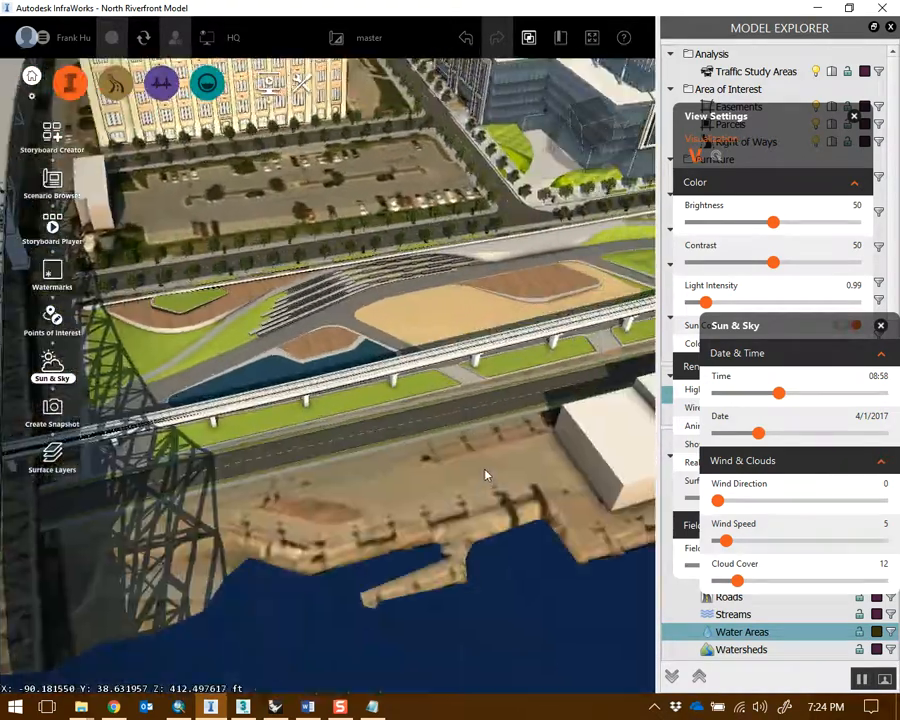
pyautogui.scroll(-2, 485, 475)
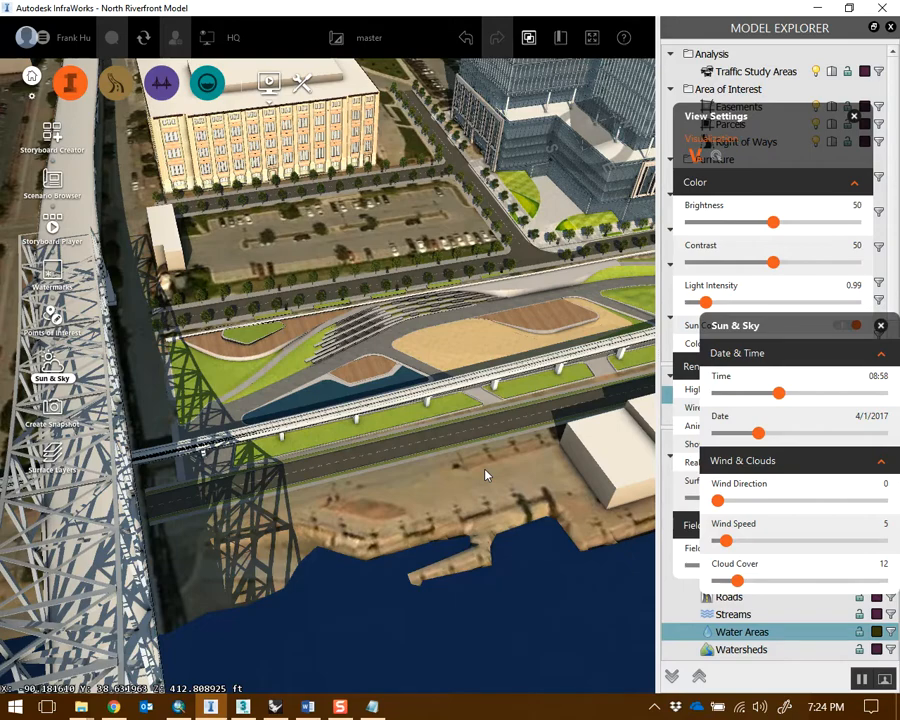
pyautogui.scroll(-3, 348, 231)
pyautogui.moveTo(348, 231); pyautogui.dragTo(270, 265)
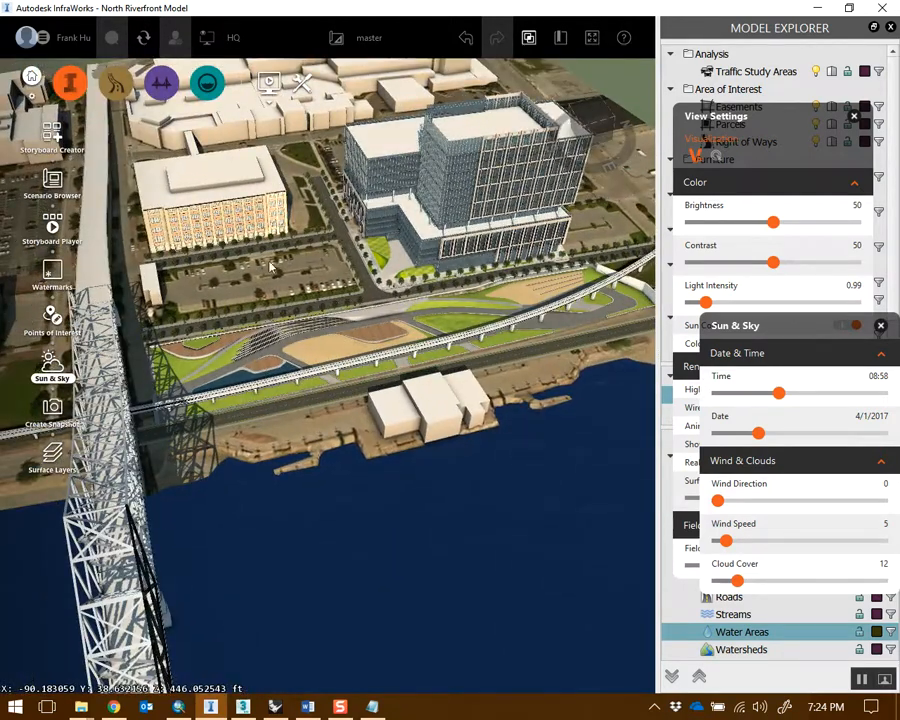
pyautogui.scroll(-5, 270, 265)
pyautogui.moveTo(310, 350); pyautogui.dragTo(520, 420)
pyautogui.moveTo(224, 404); pyautogui.dragTo(326, 393, button='middle')
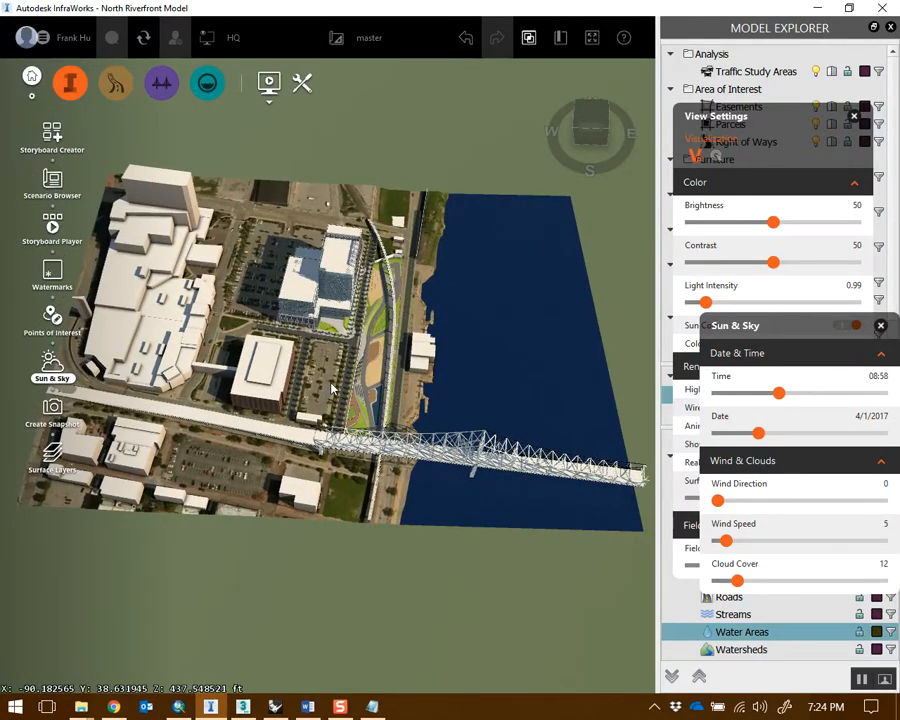
pyautogui.scroll(3, 327, 392)
pyautogui.scroll(2, 333, 392)
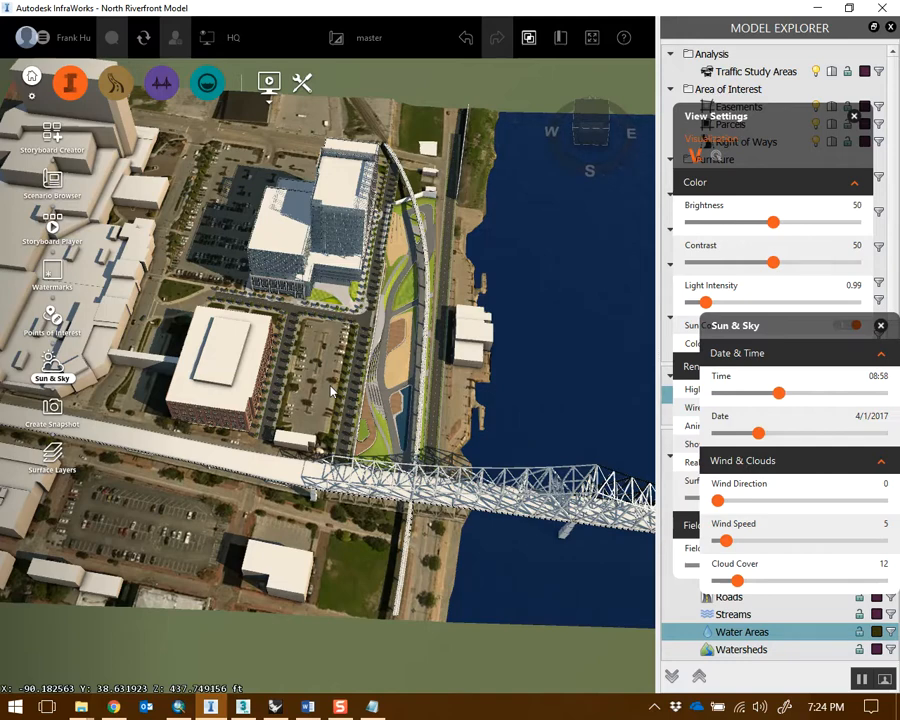
# Look over the surrounding city blocks from an angle and inspect the new building and its plaza up close
pyautogui.moveTo(315, 300); pyautogui.dragTo(241, 266, button='middle')
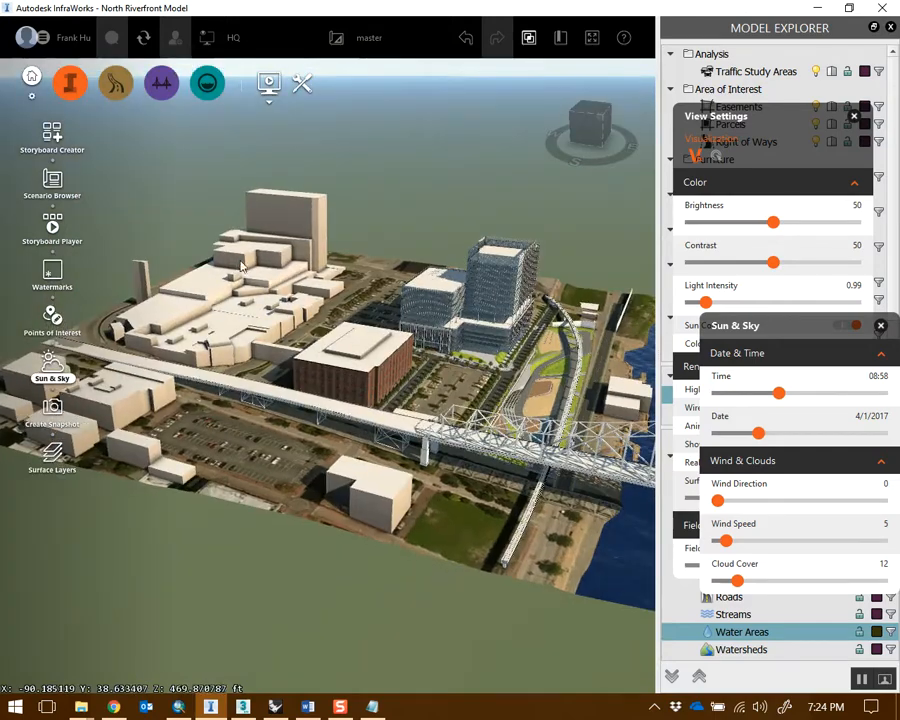
pyautogui.moveTo(349, 393); pyautogui.dragTo(425, 388, button='middle')
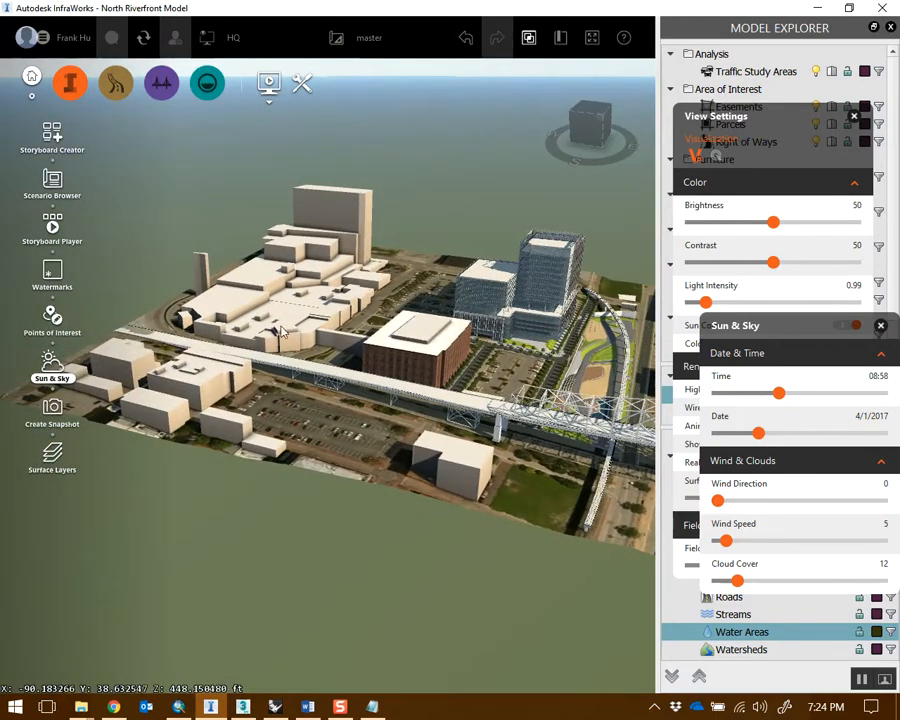
pyautogui.moveTo(540, 418); pyautogui.dragTo(397, 404, button='middle')
pyautogui.moveTo(396, 404); pyautogui.dragTo(356, 412)
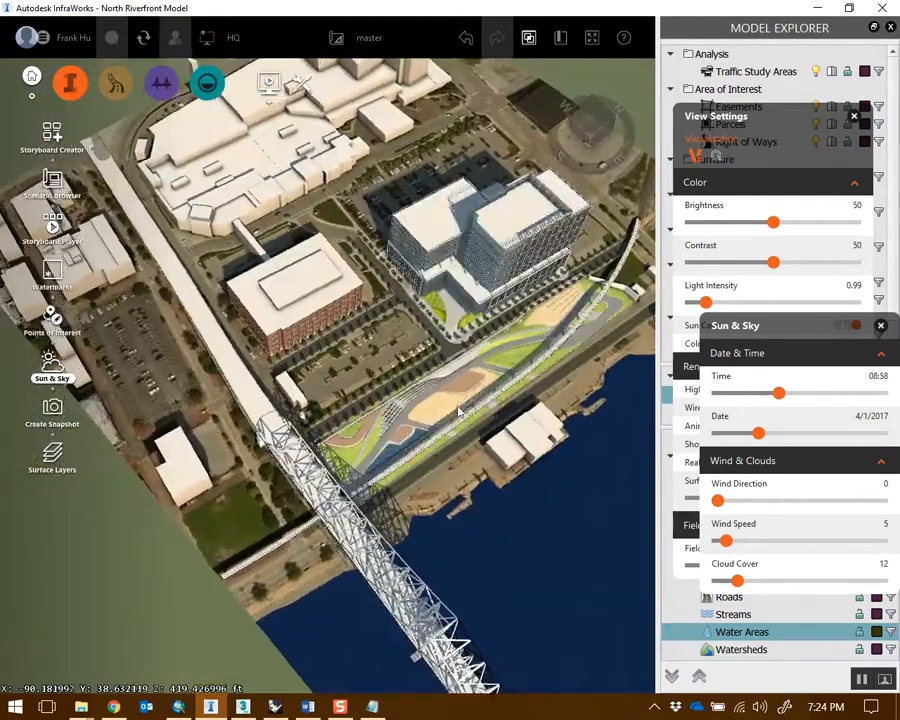
pyautogui.scroll(2, 454, 412)
pyautogui.moveTo(540, 288); pyautogui.dragTo(418, 388, button='middle')
pyautogui.scroll(2, 386, 266)
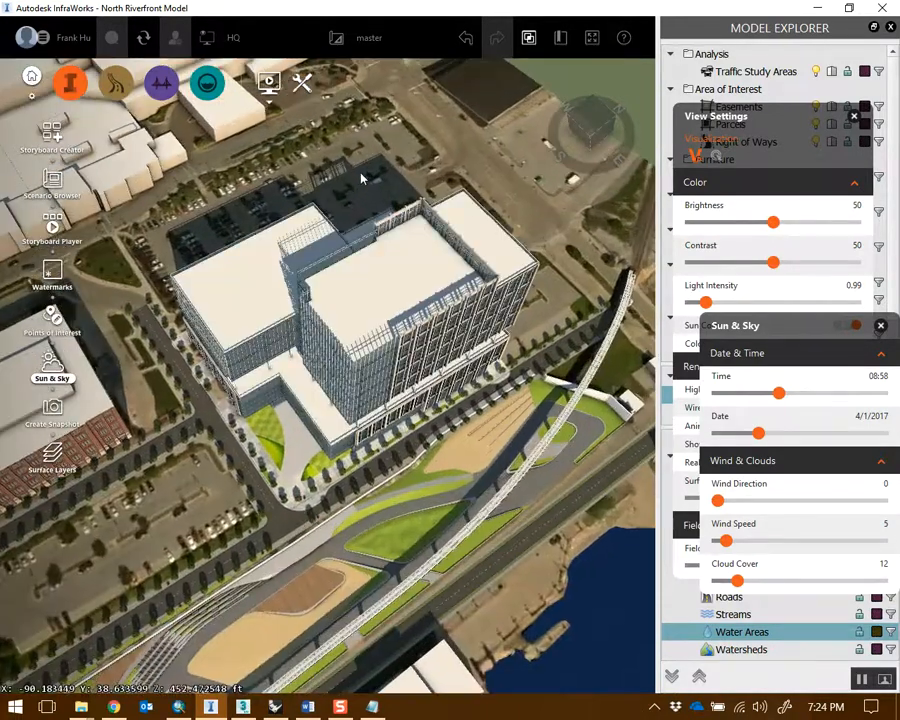
pyautogui.moveTo(384, 142); pyautogui.dragTo(389, 104)
pyautogui.moveTo(300, 424); pyautogui.dragTo(358, 379, button='middle')
pyautogui.scroll(4, 360, 380)
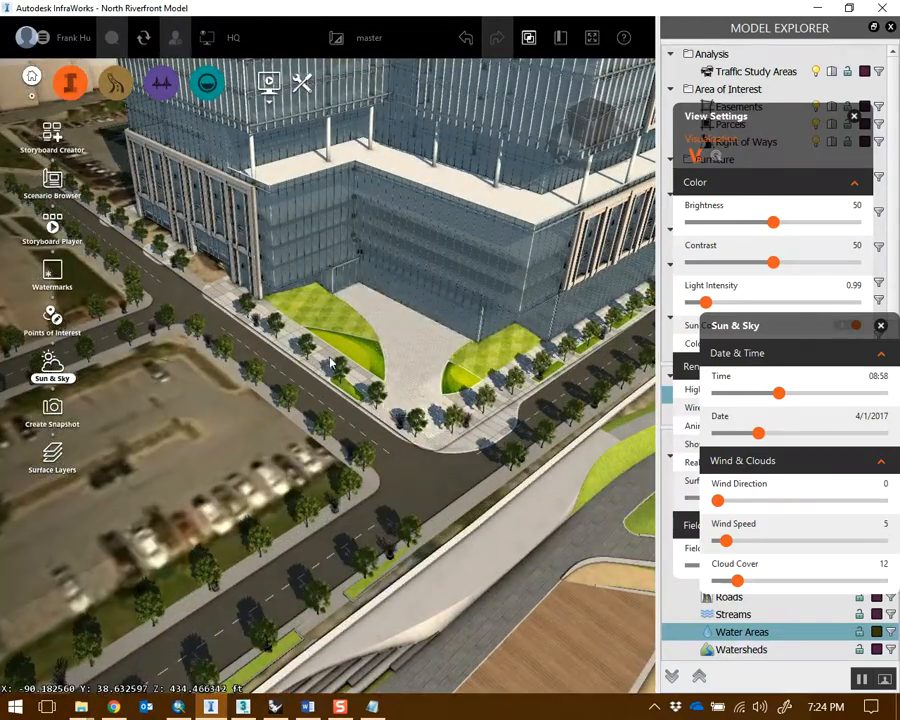
# Frame the terraced steps, pool and building, and start a camera snapshot of 6000 x 3000 pixels without keeping the aspect ratio
pyautogui.scroll(-2, 201, 476)
pyautogui.moveTo(201, 476); pyautogui.dragTo(240, 413)
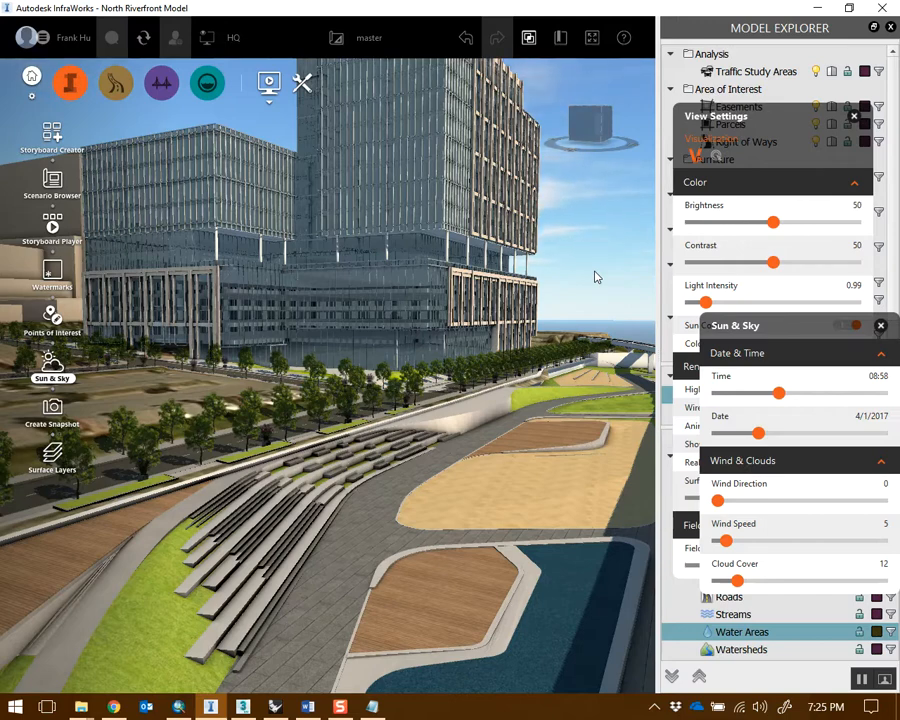
pyautogui.moveTo(609, 281); pyautogui.dragTo(607, 279)
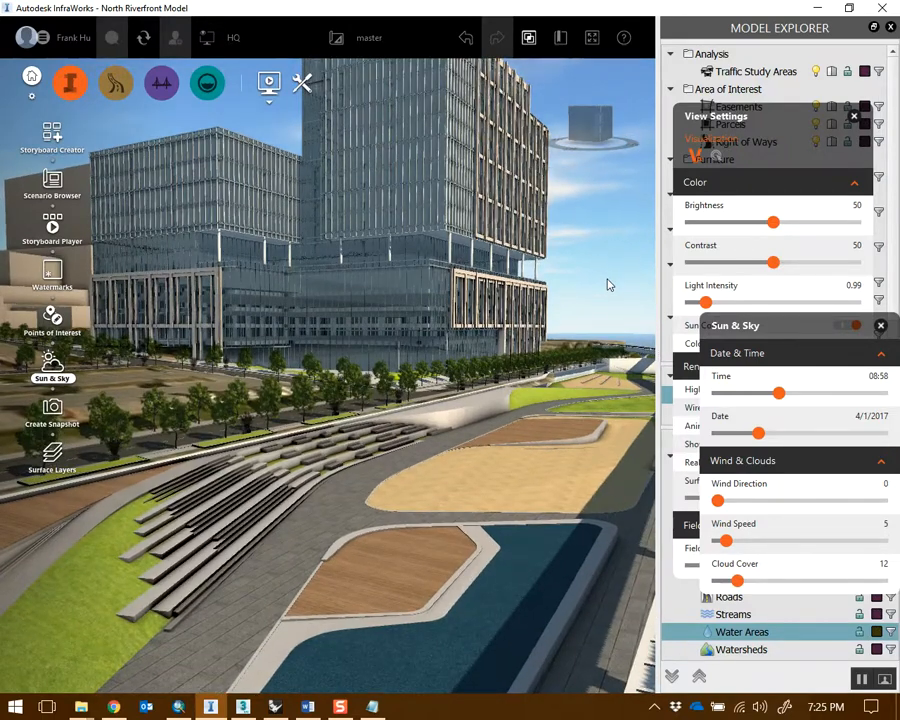
pyautogui.hotkey('ctrl', 'p')
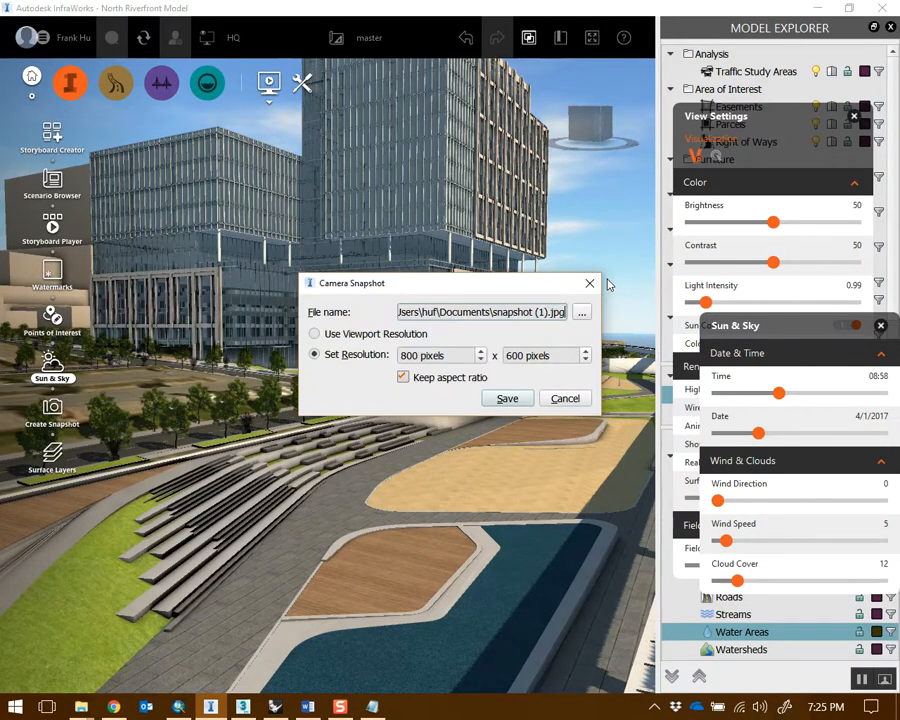
pyautogui.click(439, 376)
pyautogui.moveTo(446, 355); pyautogui.dragTo(360, 366)
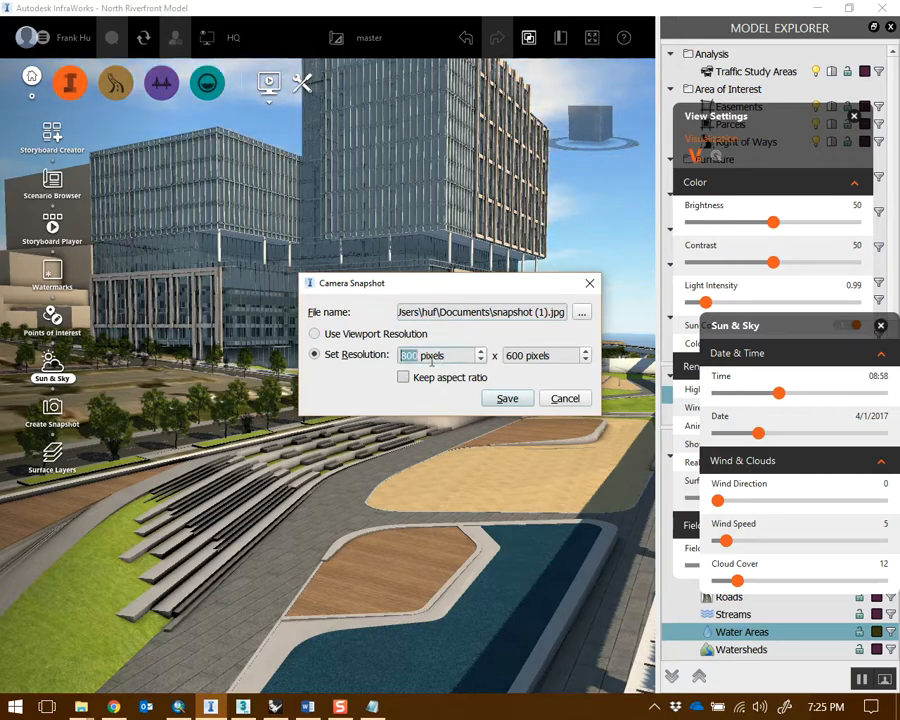
pyautogui.write('6000')
pyautogui.click(533, 362)
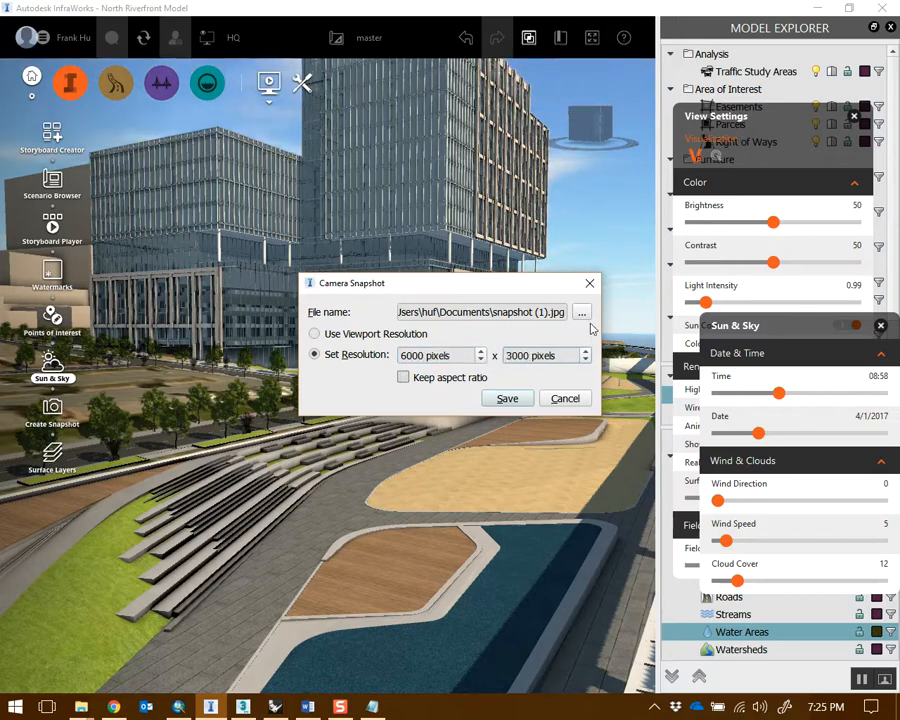
# Save the camera snapshot to the Desktop as view1 in PNG format
pyautogui.click(584, 314)
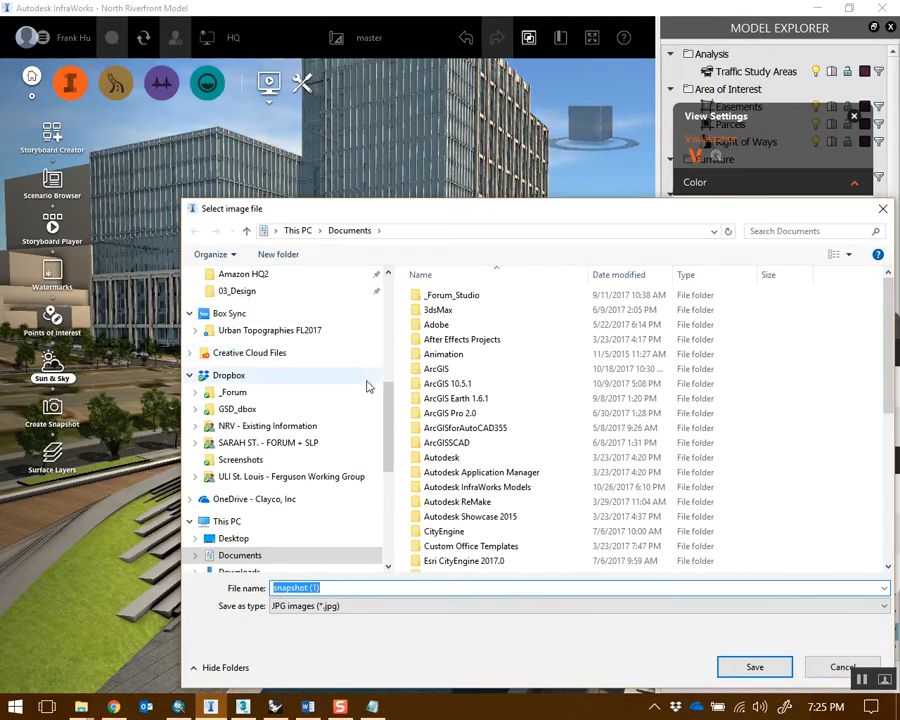
pyautogui.moveTo(388, 403); pyautogui.dragTo(275, 297)
pyautogui.click(275, 300)
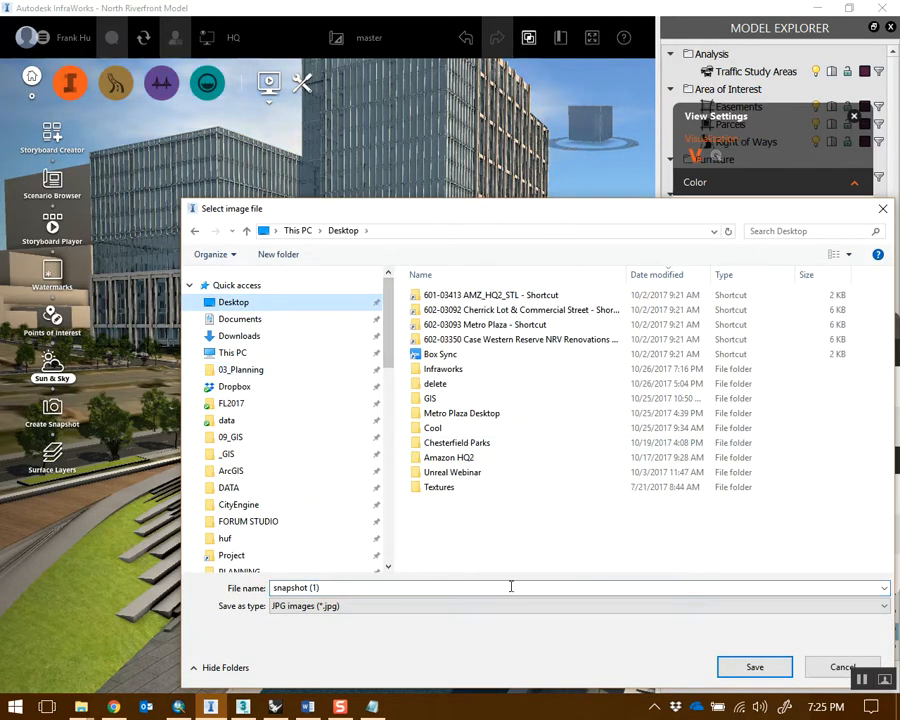
pyautogui.click(536, 586)
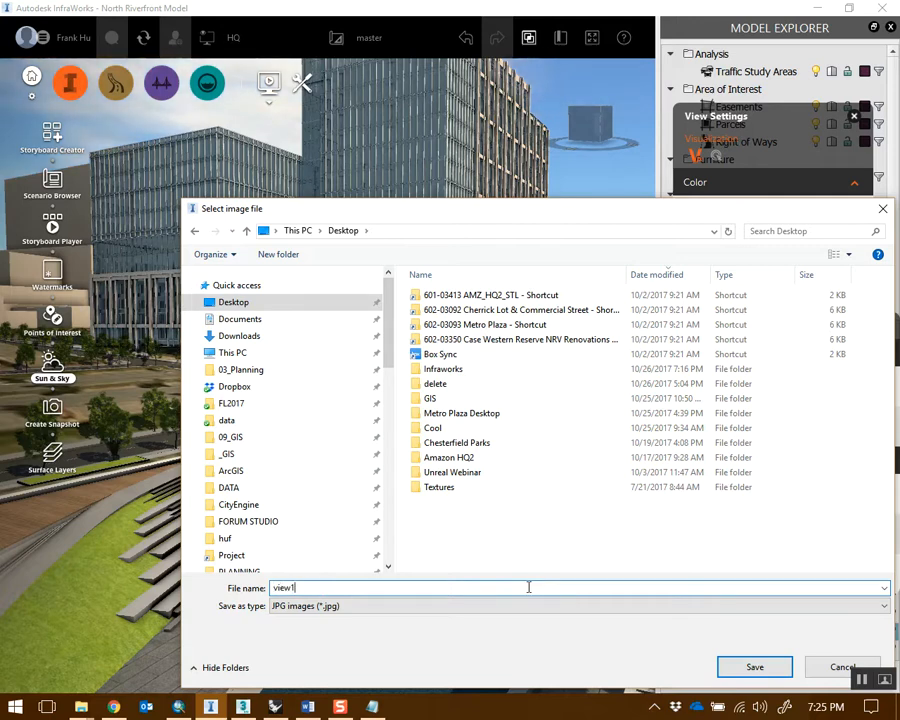
pyautogui.click(532, 605)
pyautogui.click(410, 628)
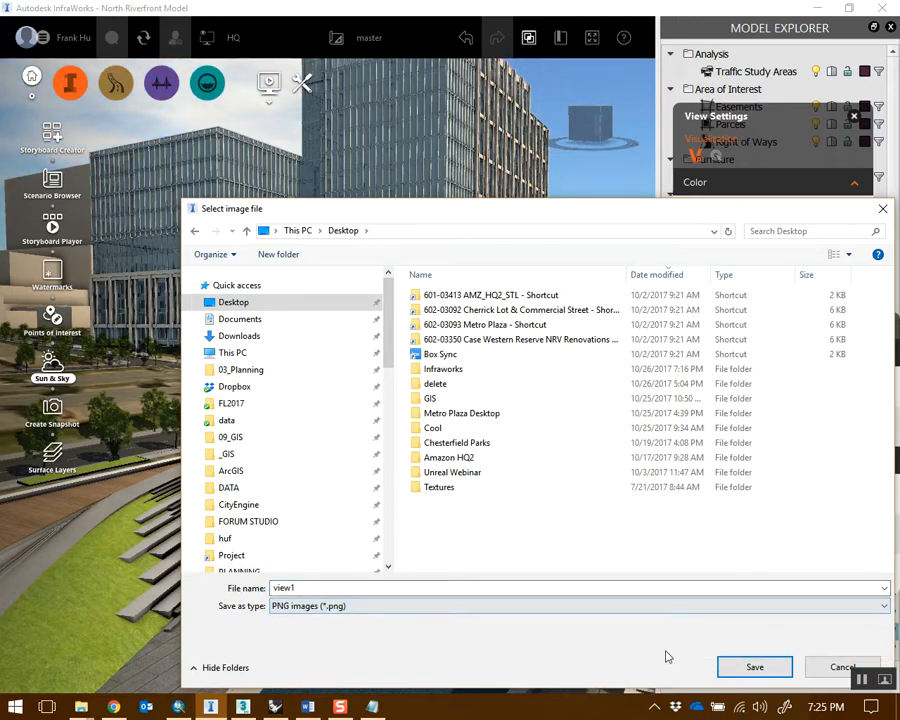
pyautogui.click(745, 668)
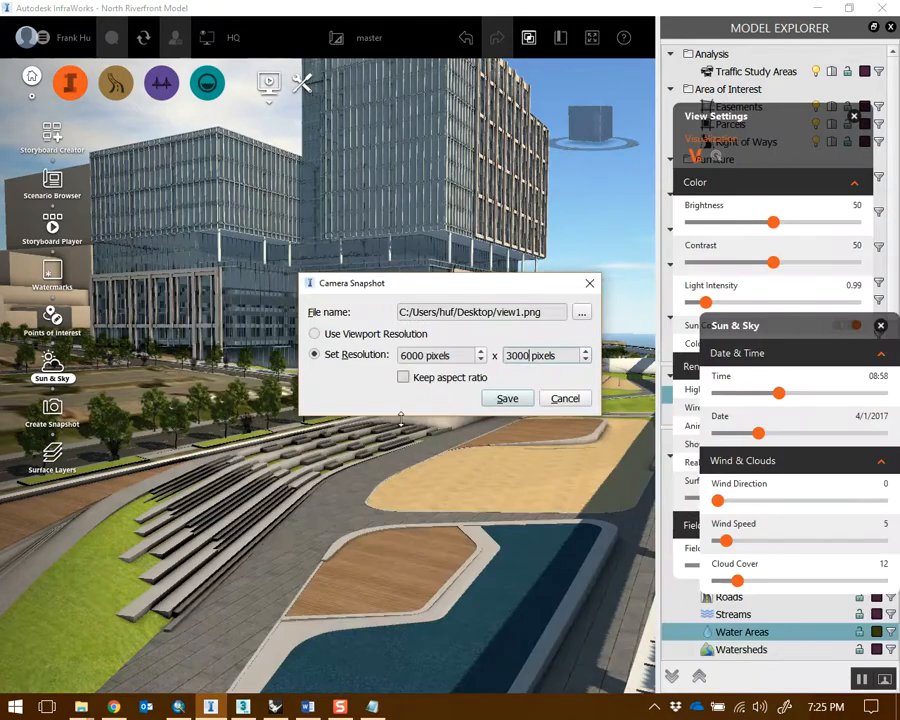
pyautogui.click(507, 399)
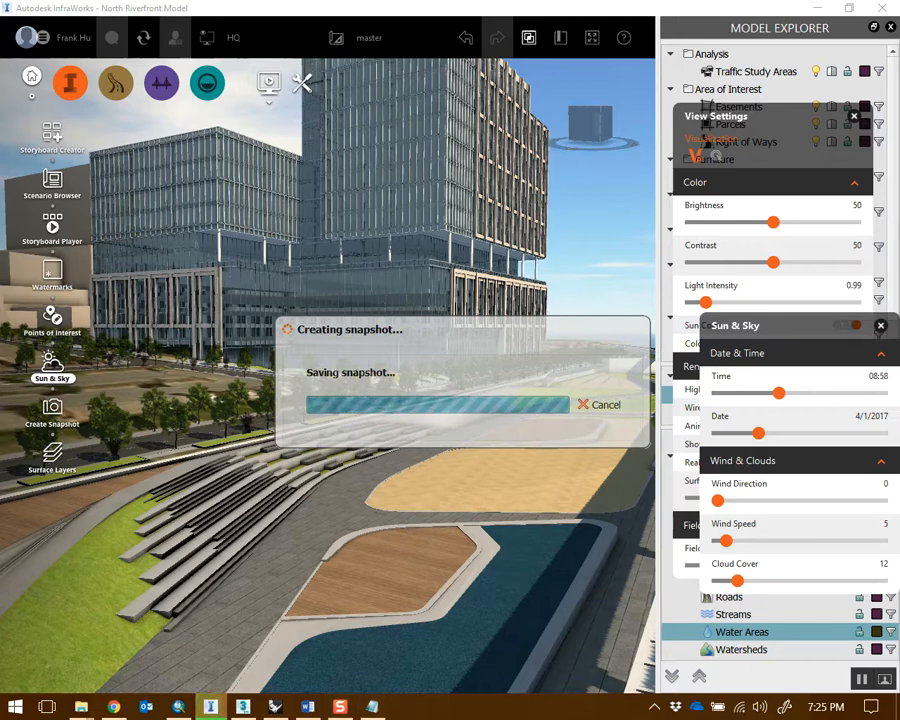
# Uncover the view settings and turn off Sun Color and High Visual Quality
pyautogui.moveTo(758, 333); pyautogui.dragTo(605, 335)
pyautogui.click(842, 326)
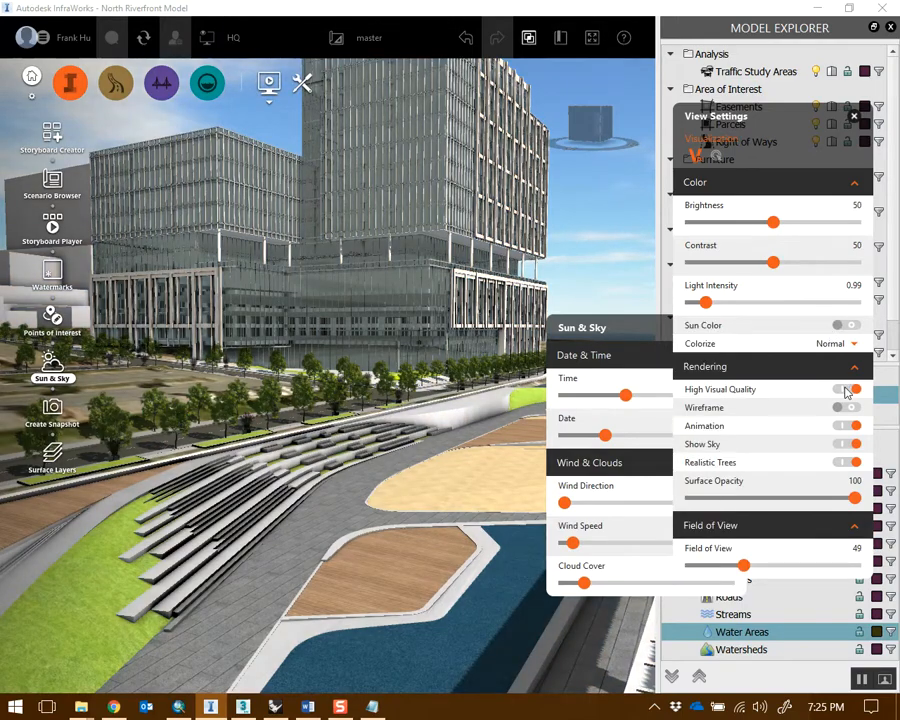
pyautogui.click(845, 389)
# Minimize the model window and open the view1 snapshot from the desktop to check the rendered image
pyautogui.click(816, 8)
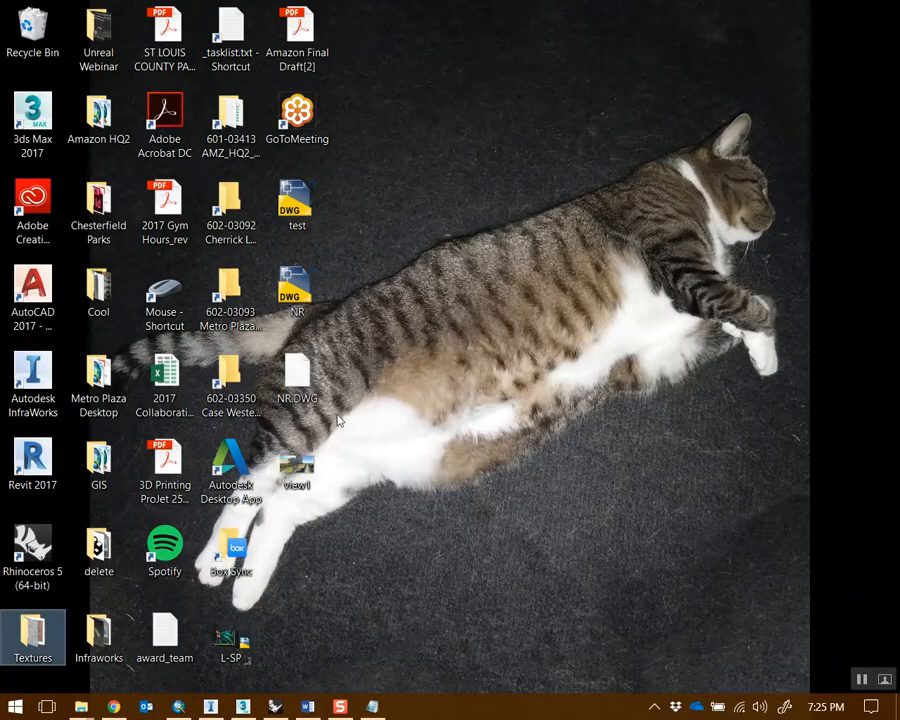
pyautogui.doubleClick(296, 465)
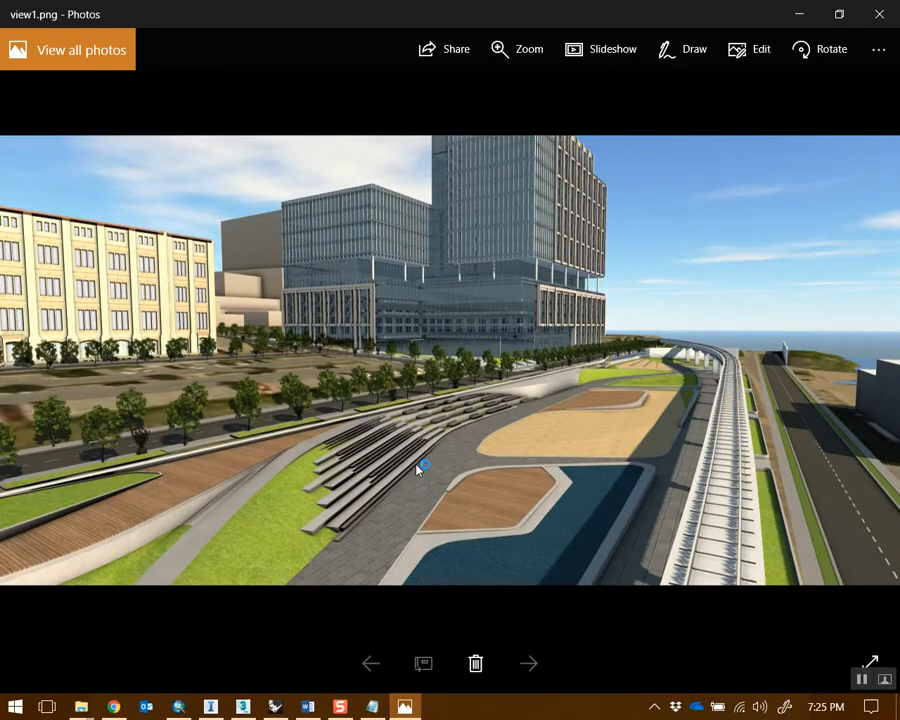